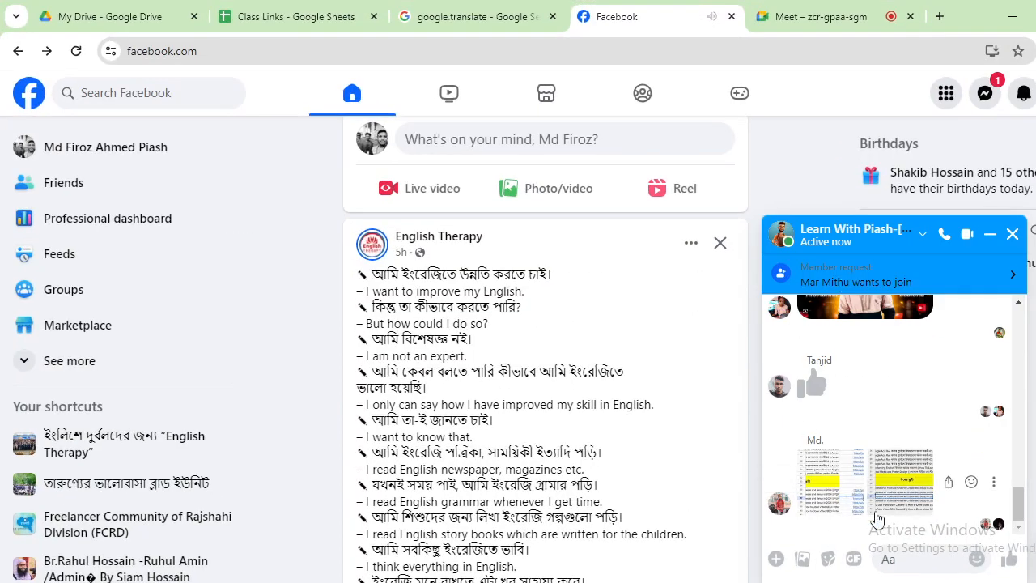
# Step: View the spreadsheet screenshot posted in the group chat, close it and switch to the Google Meet call
pyautogui.click(850, 491)
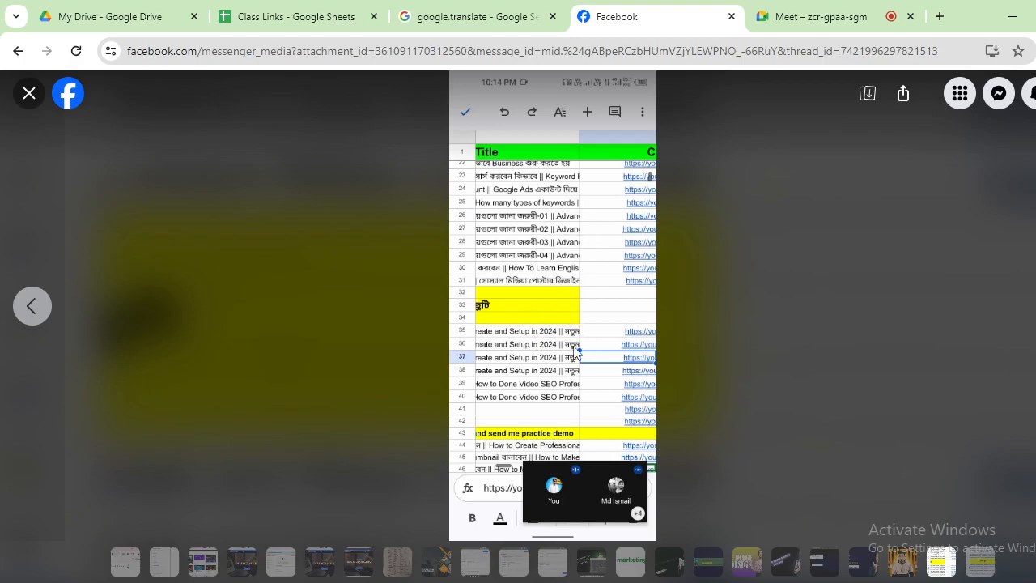
pyautogui.click(28, 96)
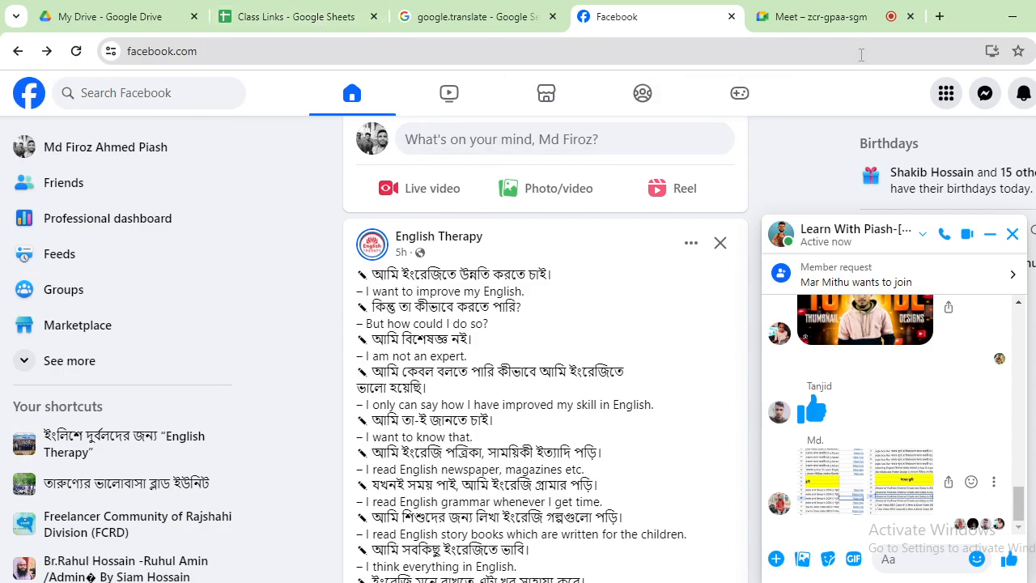
pyautogui.click(826, 16)
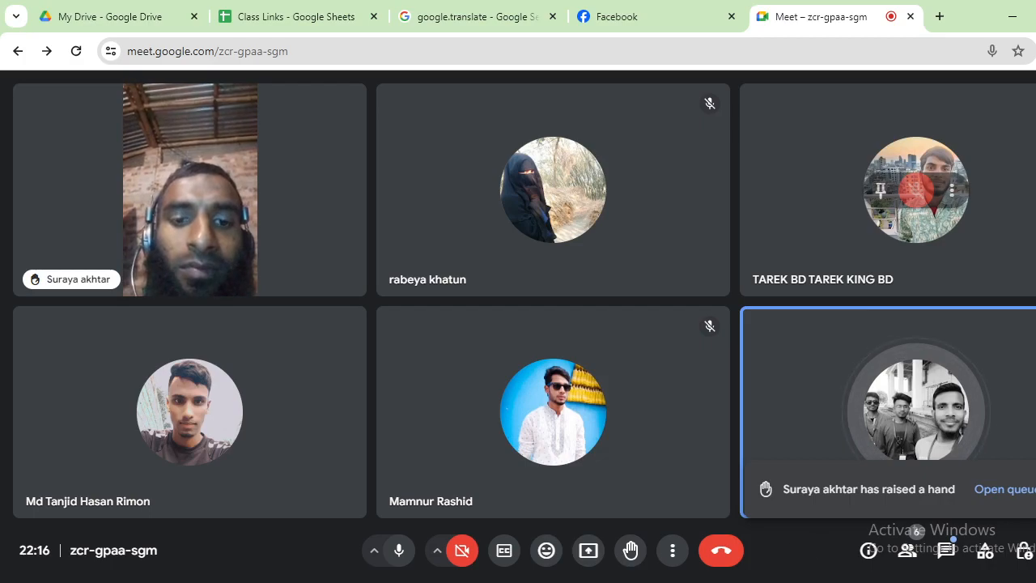
# Step: Present the entire screen in the meeting, clearing the sharing bar and the infinity mirror notice
pyautogui.click(686, 582)
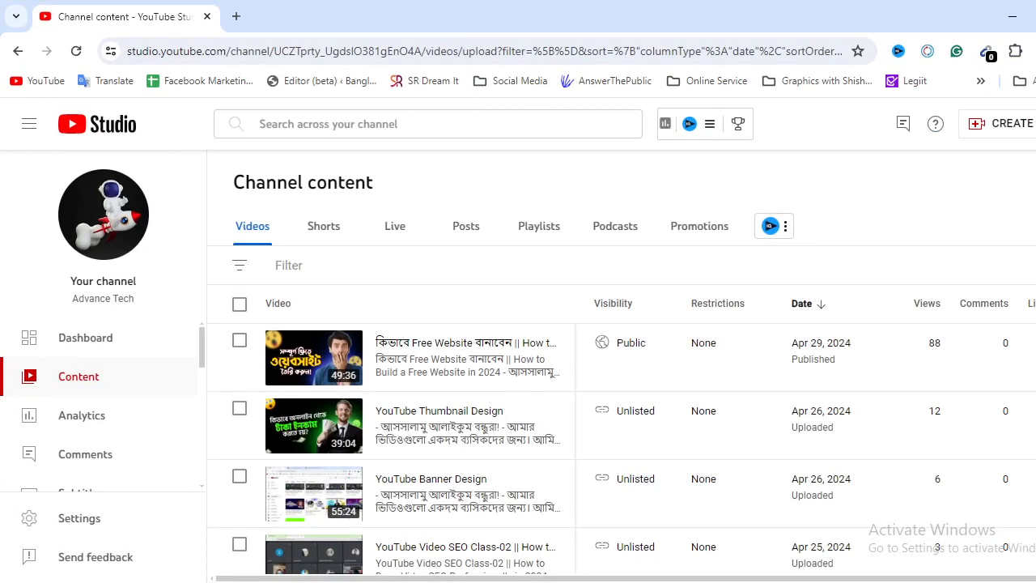
pyautogui.click(1012, 17)
pyautogui.click(589, 551)
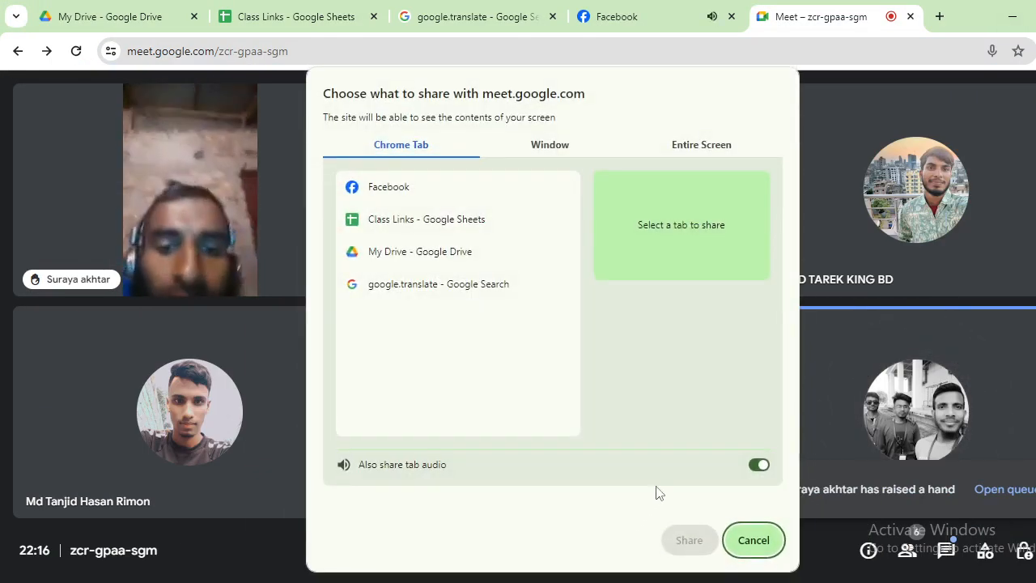
pyautogui.click(692, 153)
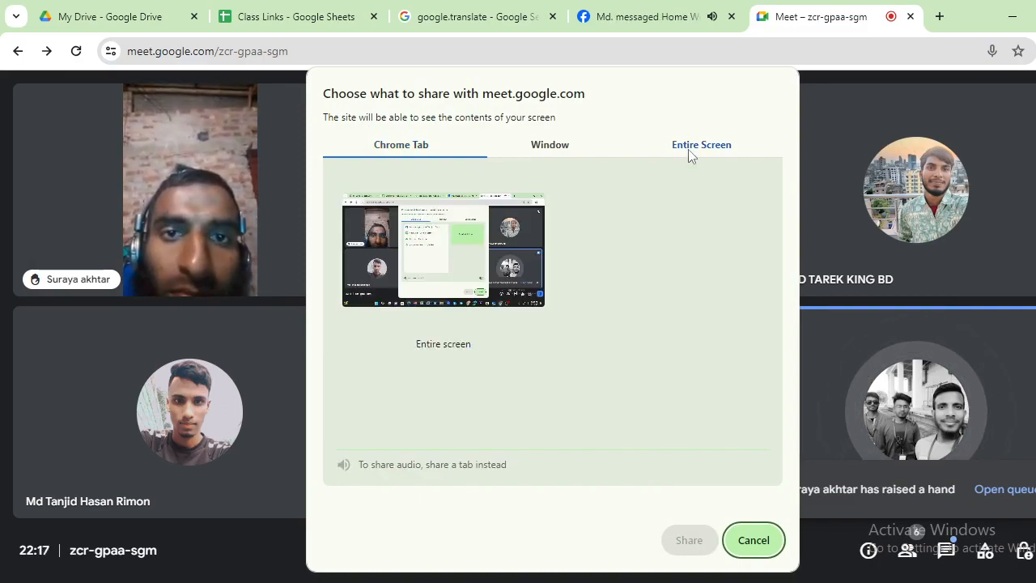
pyautogui.click(689, 540)
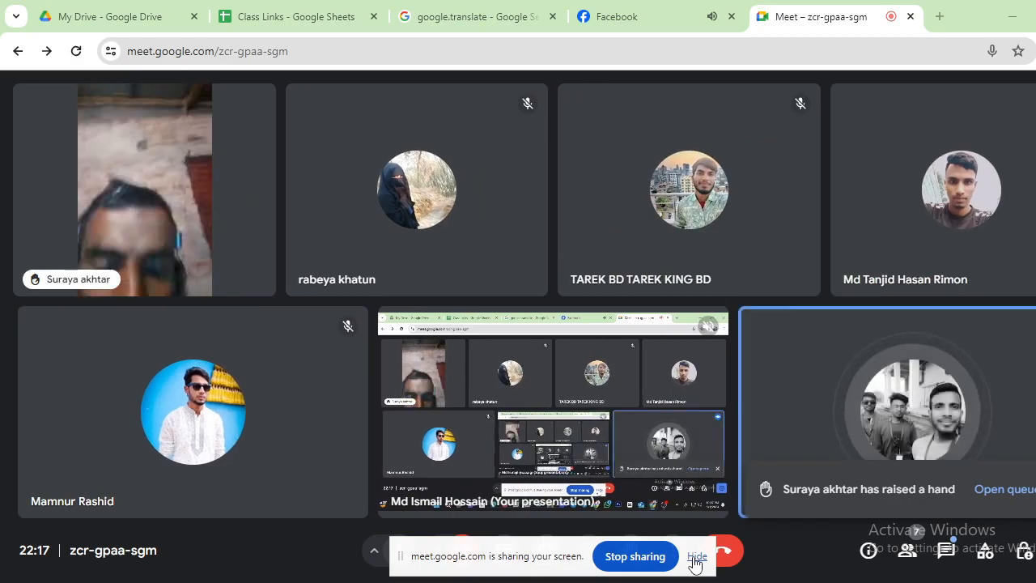
pyautogui.click(694, 559)
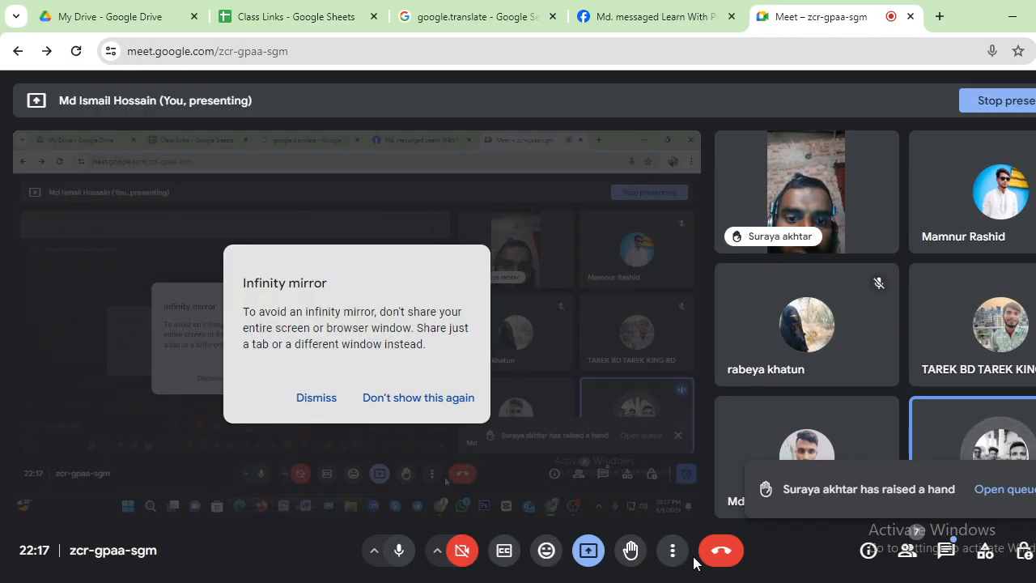
pyautogui.click(300, 395)
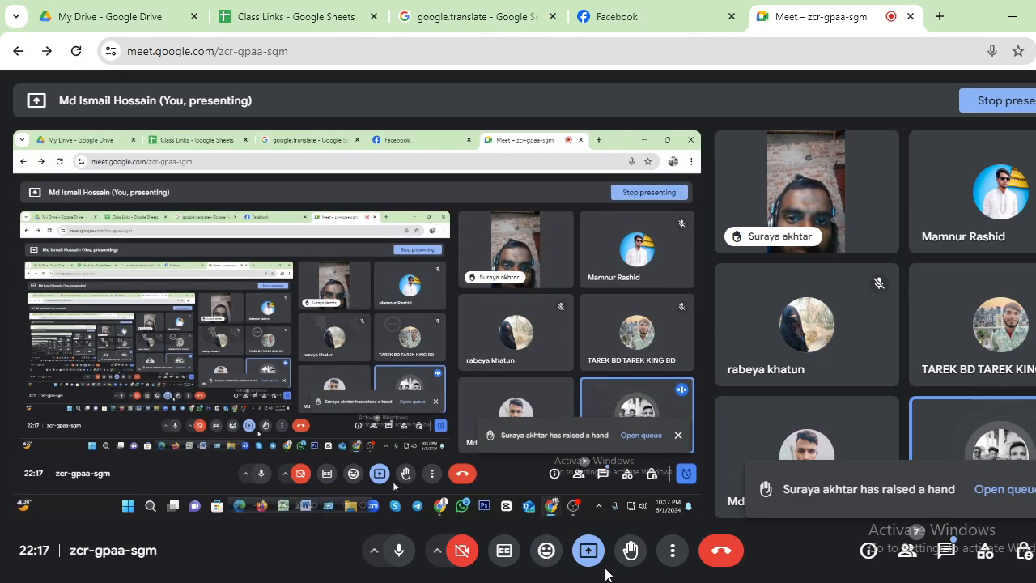
# Step: Switch to YouTube Studio and look through the channel's video list for the LinkedIn Cover Design class
pyautogui.click(686, 582)
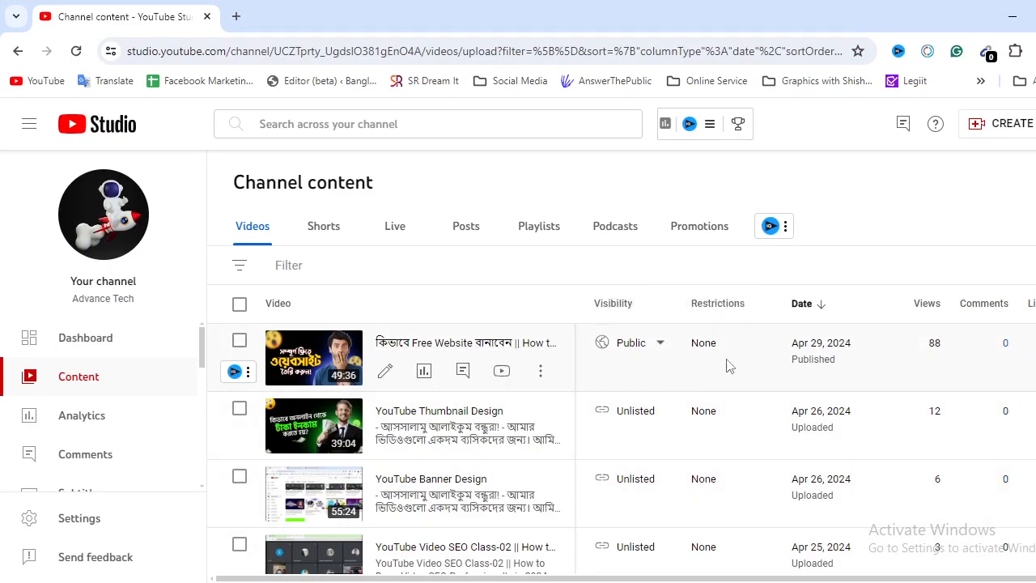
pyautogui.scroll(-1, 872, 365)
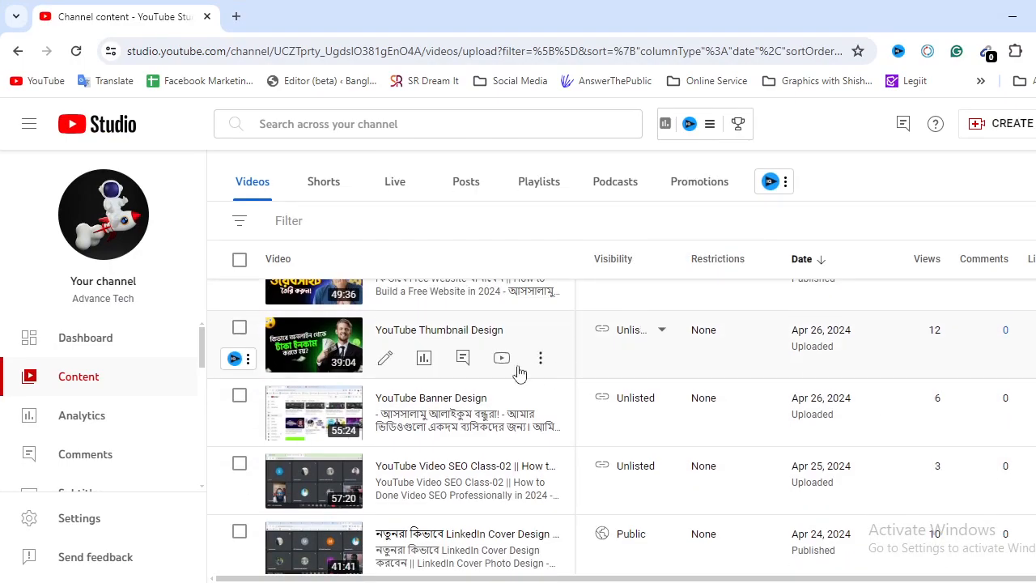
pyautogui.scroll(-2, 462, 476)
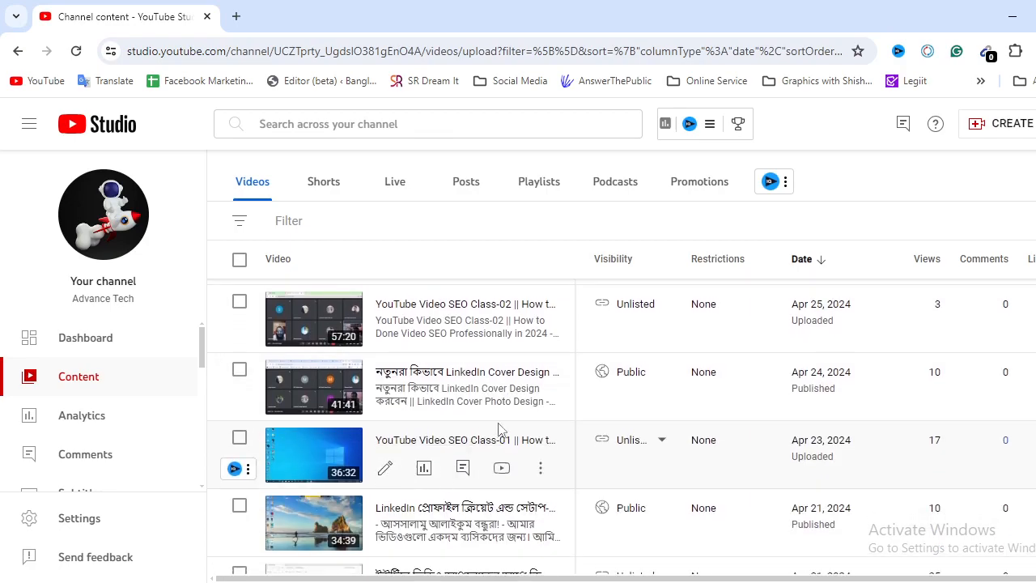
pyautogui.scroll(-3, 489, 441)
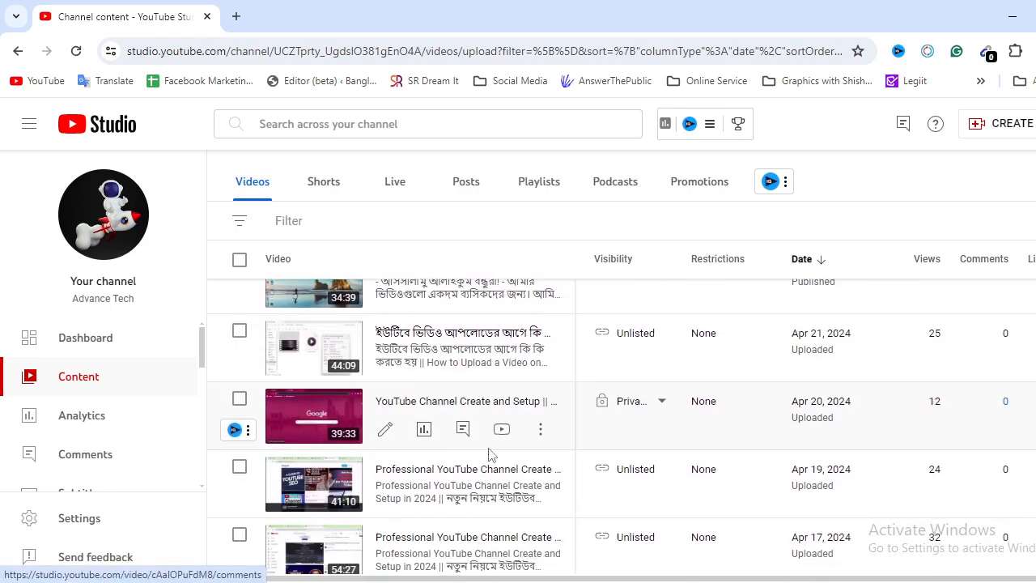
pyautogui.scroll(1, 526, 434)
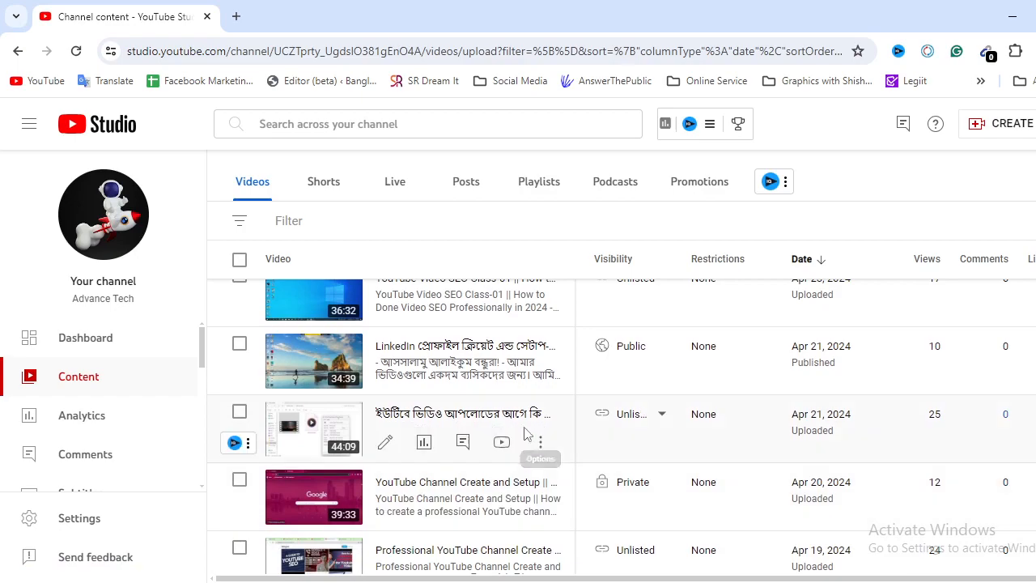
pyautogui.scroll(1, 447, 437)
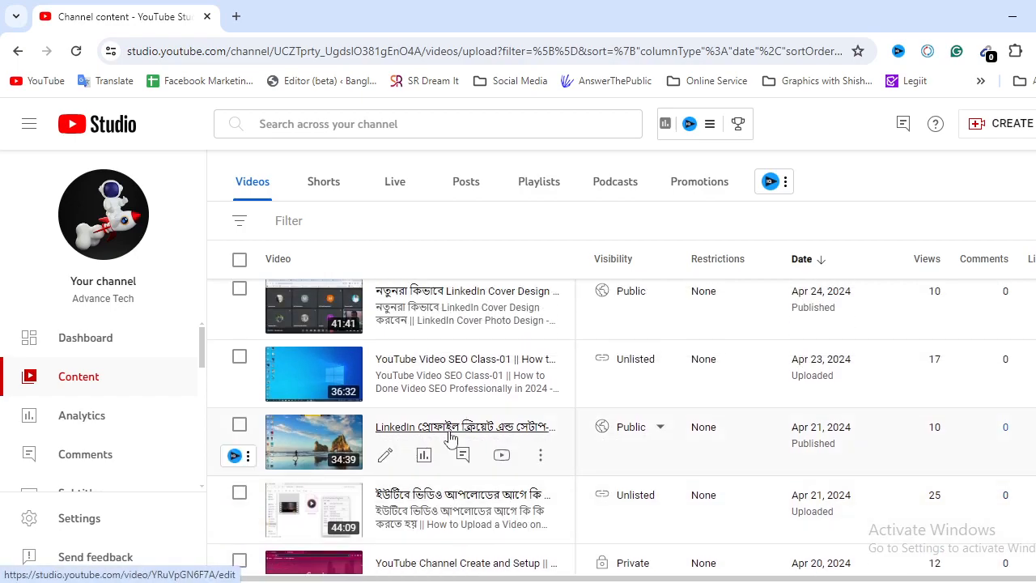
pyautogui.scroll(1, 498, 437)
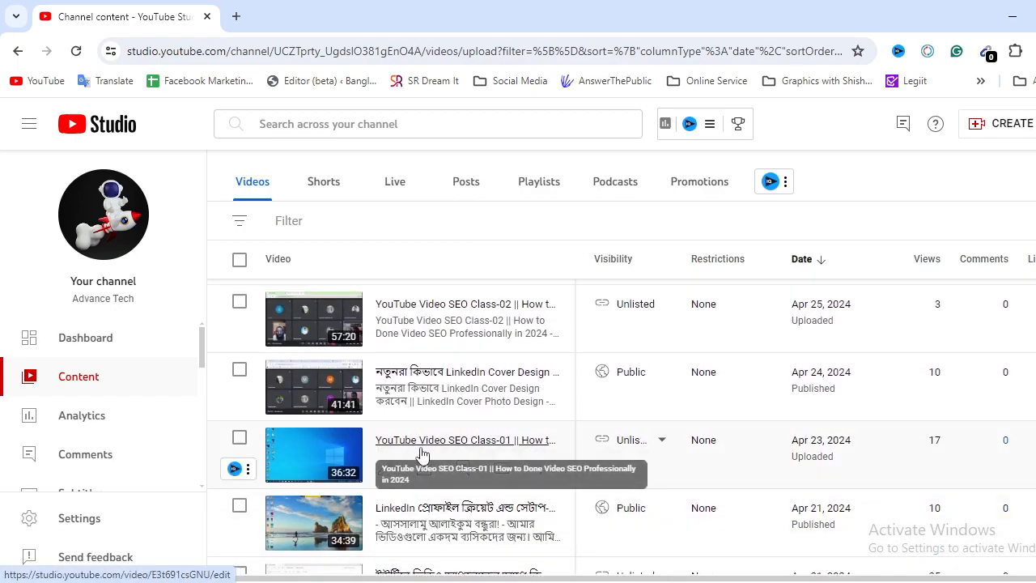
pyautogui.scroll(2, 421, 454)
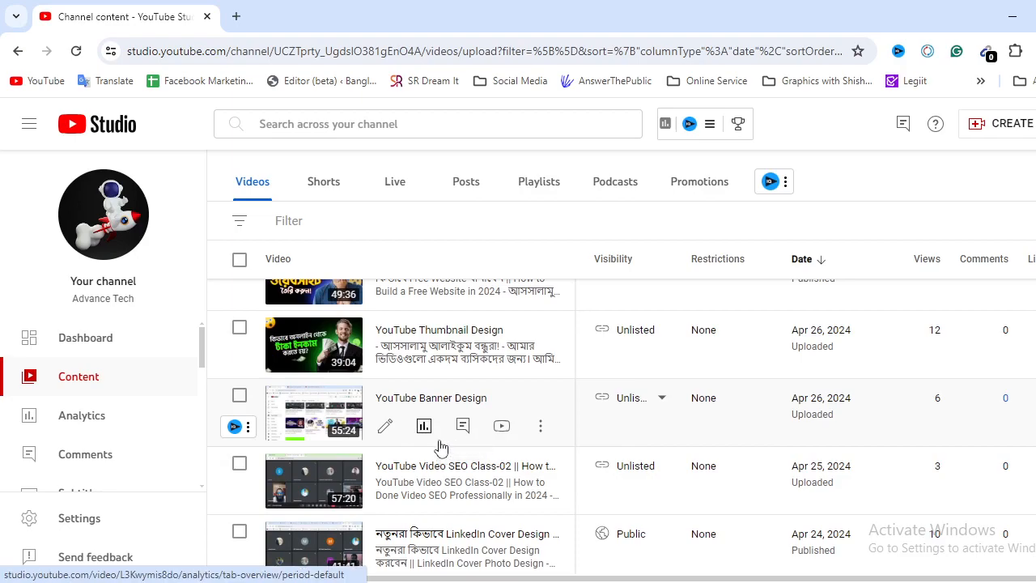
pyautogui.scroll(1, 501, 444)
pyautogui.scroll(-3, 534, 381)
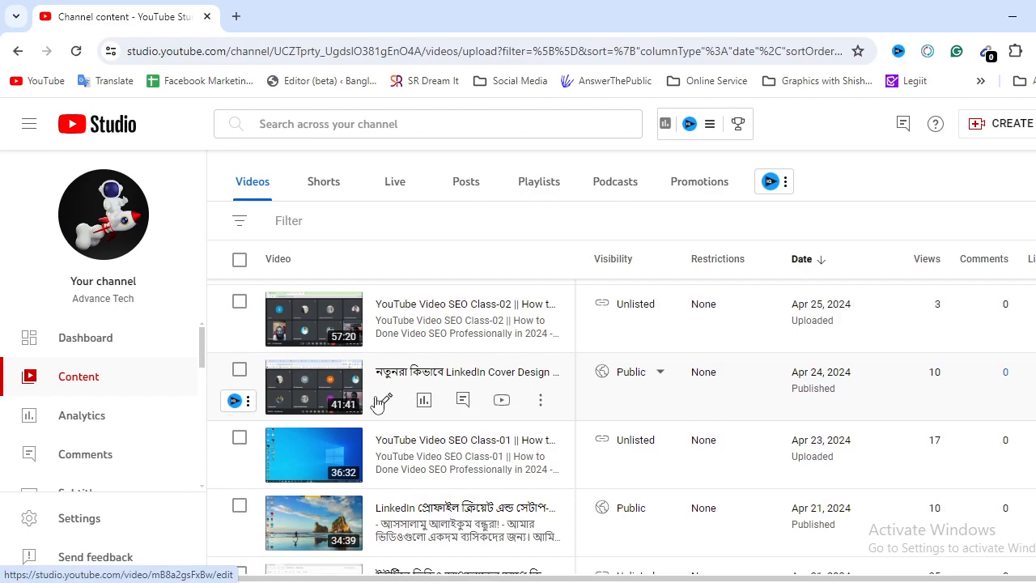
# Step: Open the details of the LinkedIn Cover Design video and examine the Bengali first part of its title
pyautogui.click(387, 402)
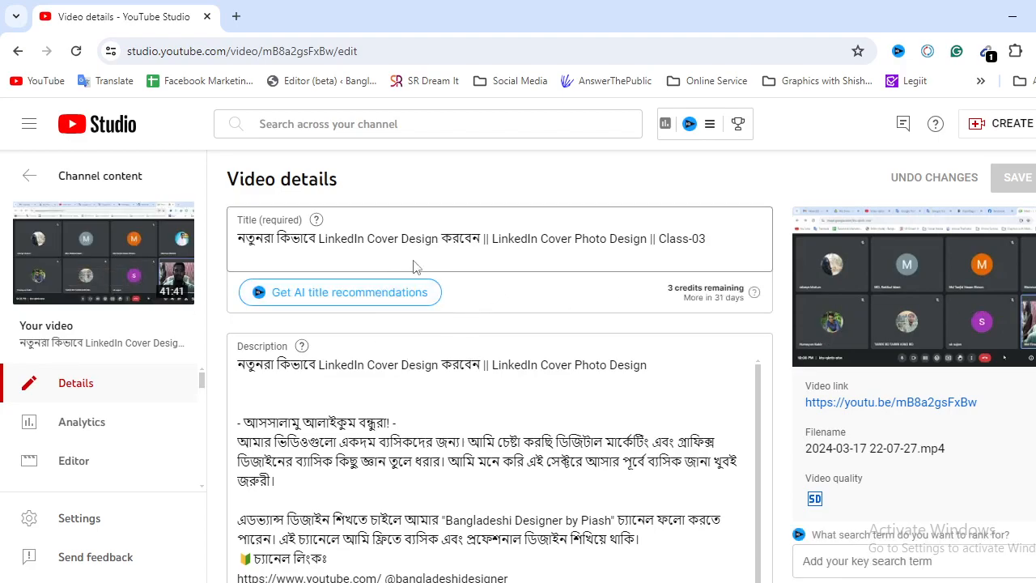
pyautogui.moveTo(484, 239); pyautogui.dragTo(239, 245)
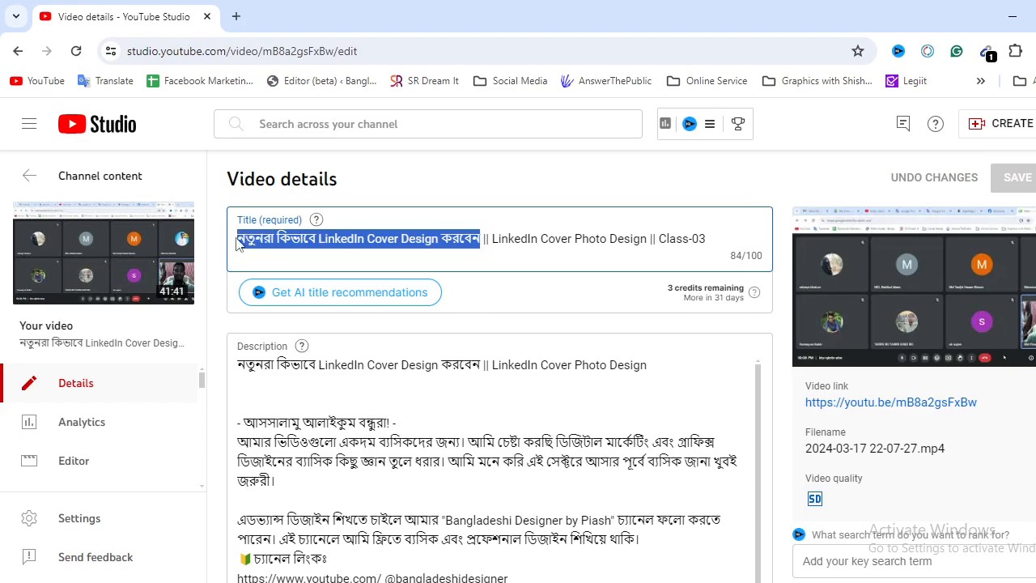
pyautogui.click(321, 242)
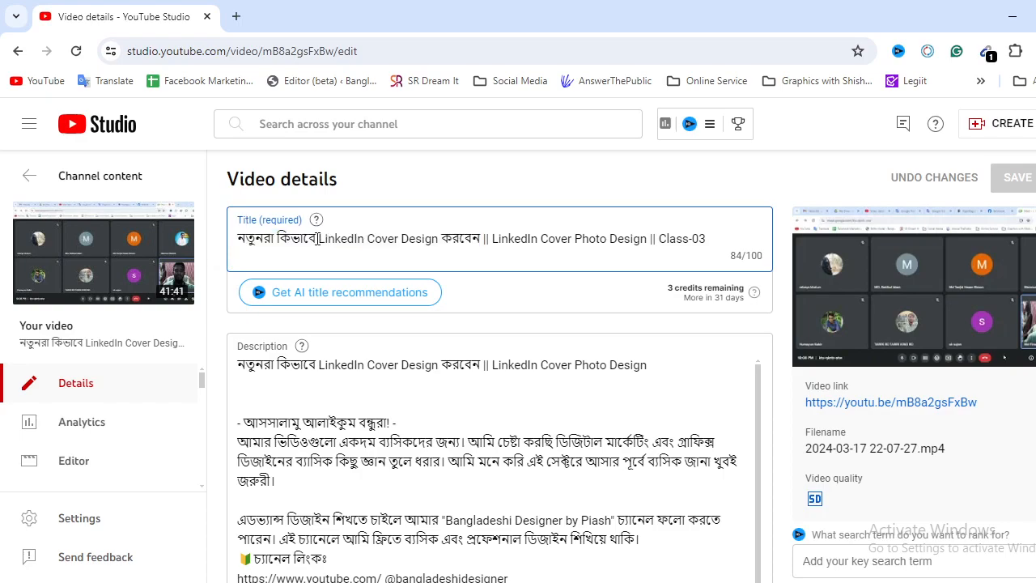
# Step: Switch to Photoshop and activate the Move tool
pyautogui.click(1012, 18)
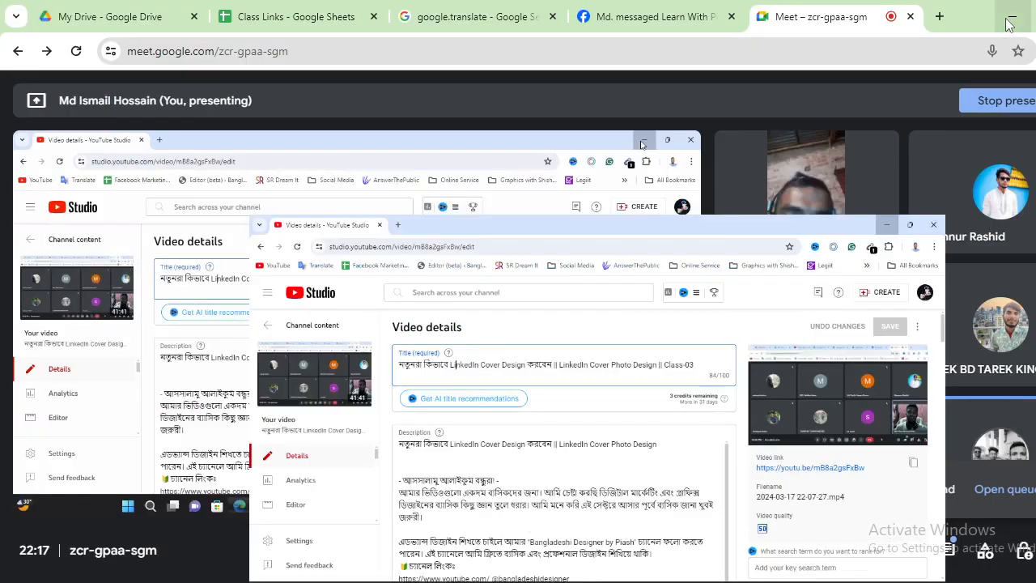
pyautogui.click(1009, 26)
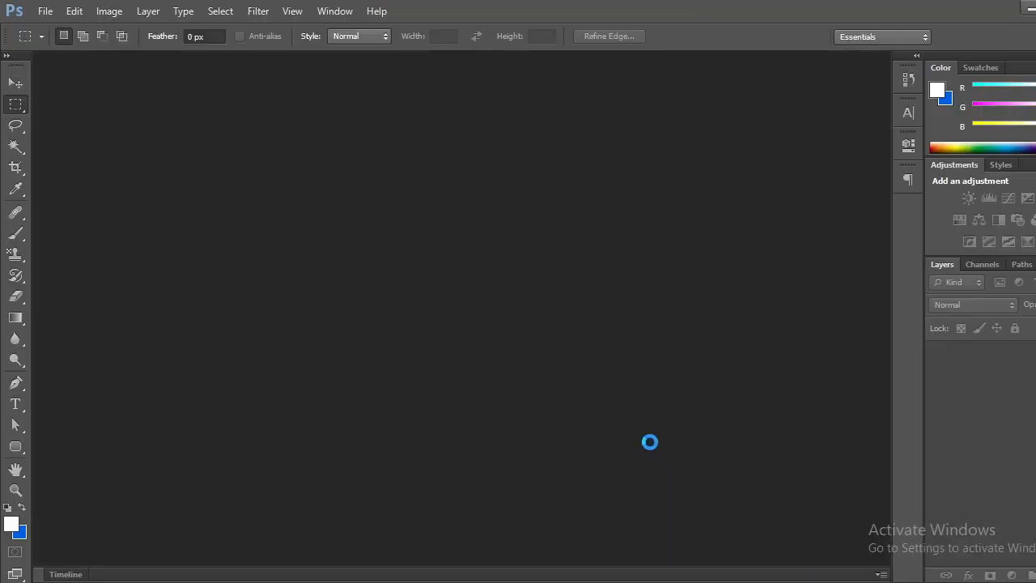
pyautogui.click(16, 82)
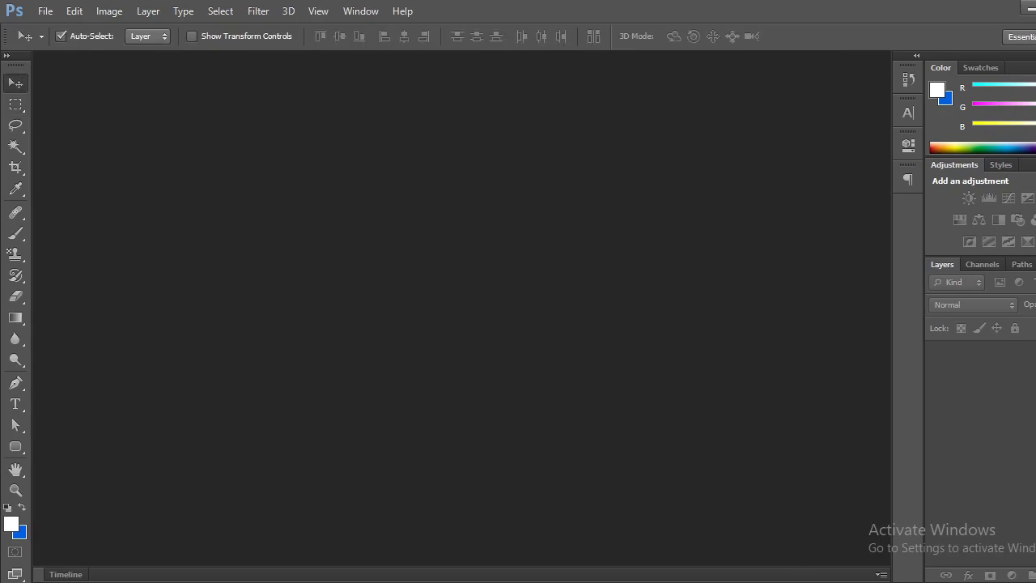
# Step: Return to the Google Meet call and check the in-call messages
pyautogui.click(822, 496)
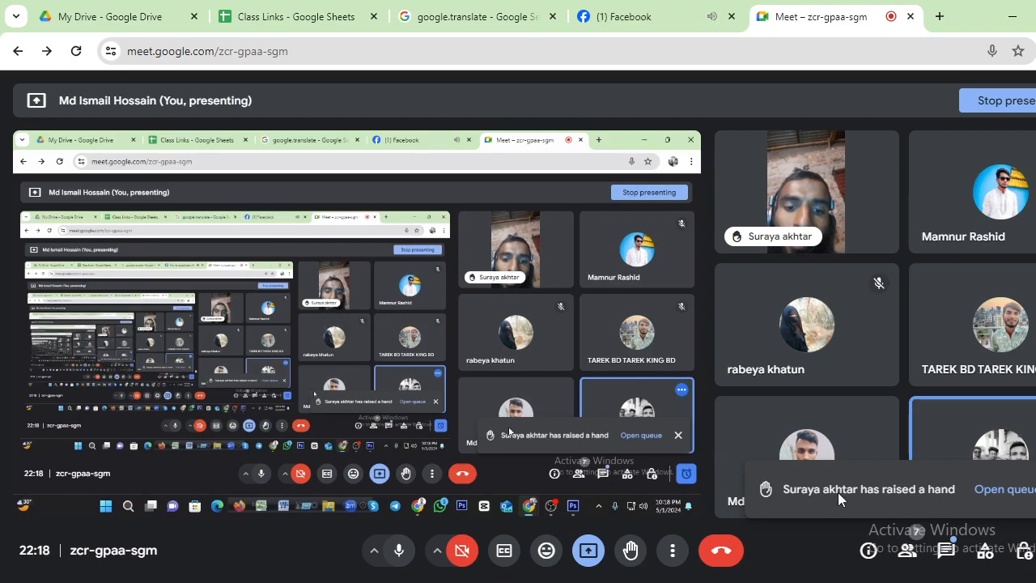
pyautogui.click(946, 551)
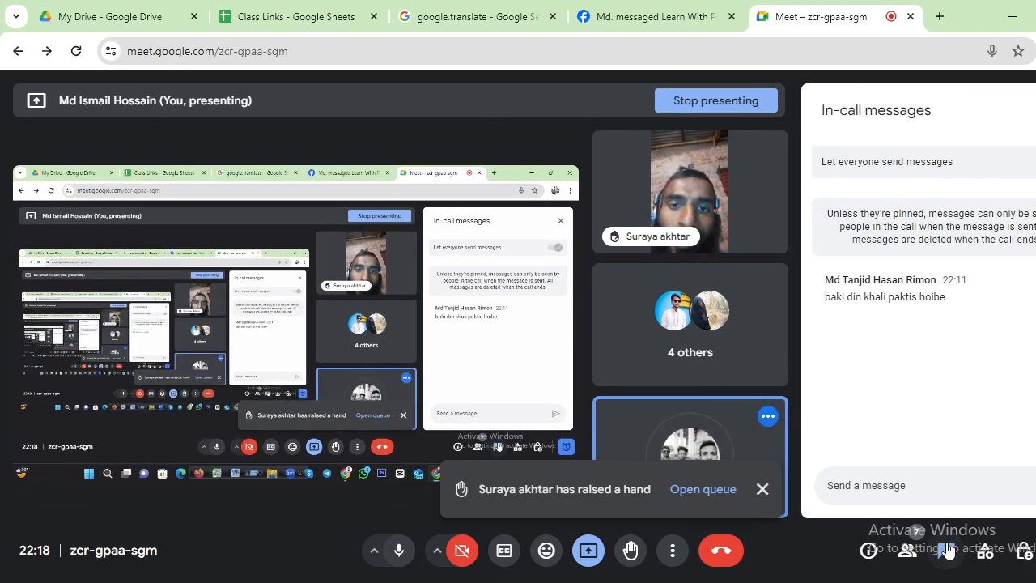
pyautogui.click(947, 550)
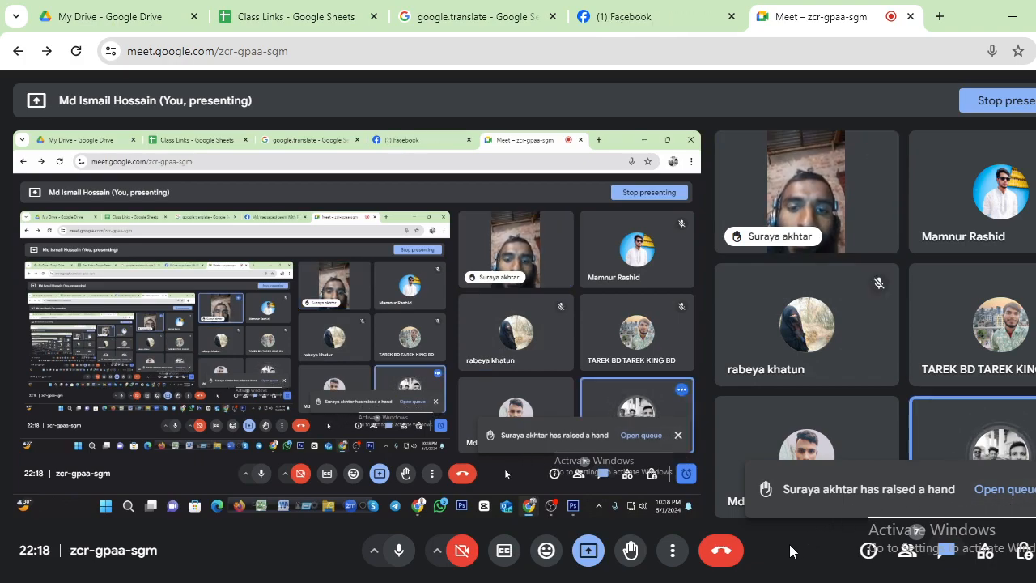
# Step: Switch back to Photoshop and create a new document 2560 pixels wide and 1440 pixels high
pyautogui.click(1012, 16)
pyautogui.click(47, 11)
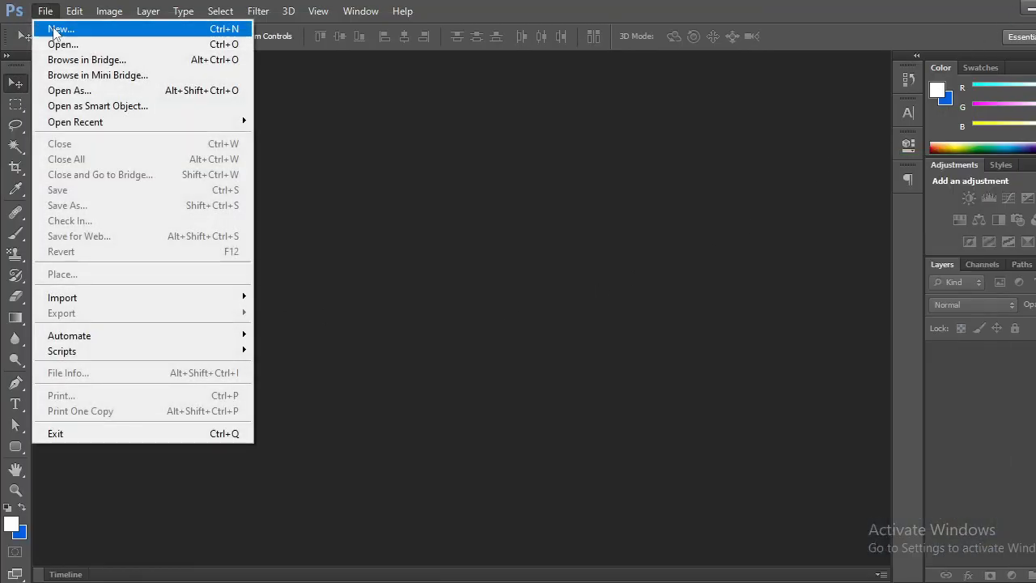
pyautogui.click(55, 29)
pyautogui.doubleClick(474, 210)
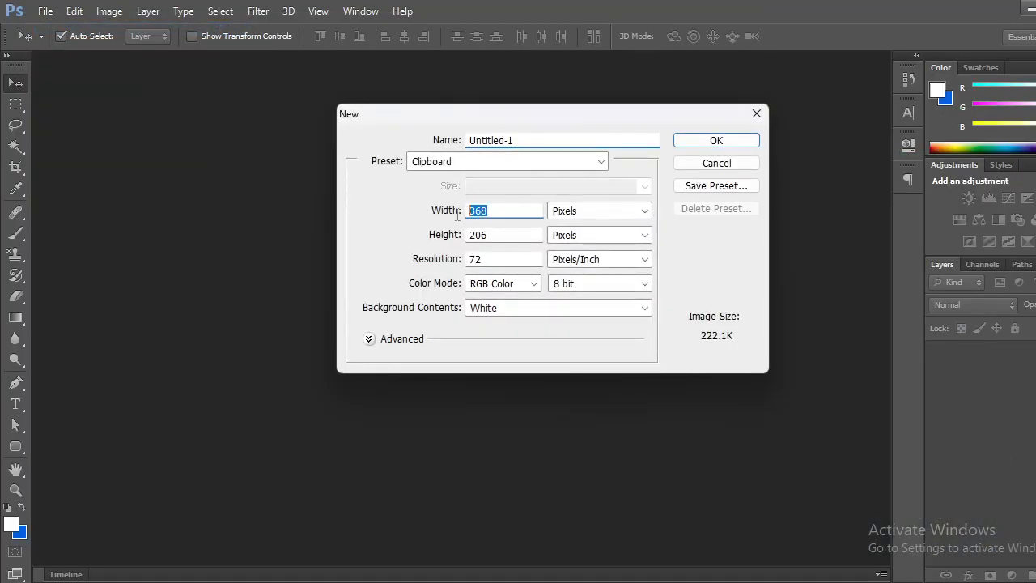
pyautogui.write('2560')
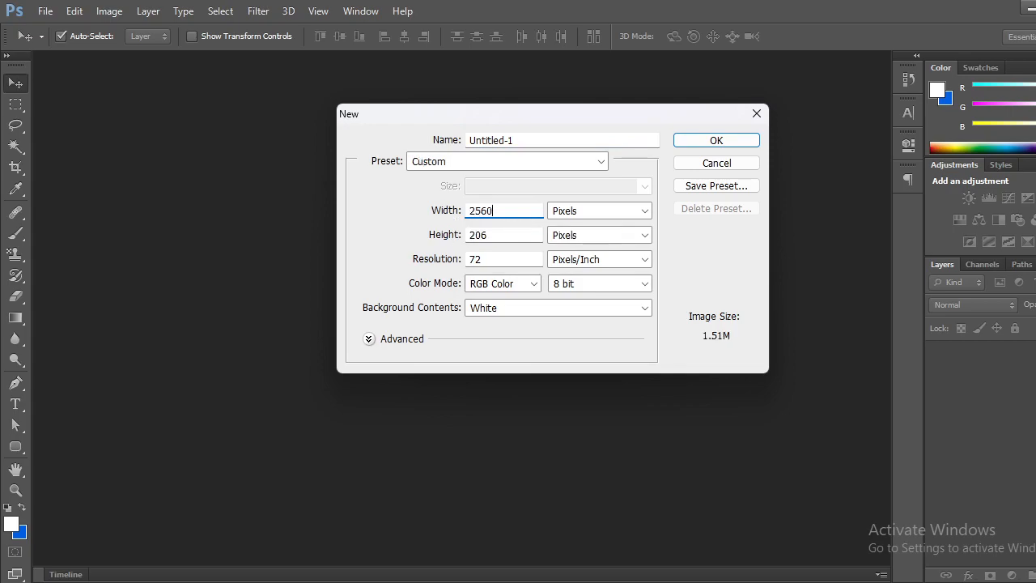
pyautogui.doubleClick(487, 234)
pyautogui.write('1440')
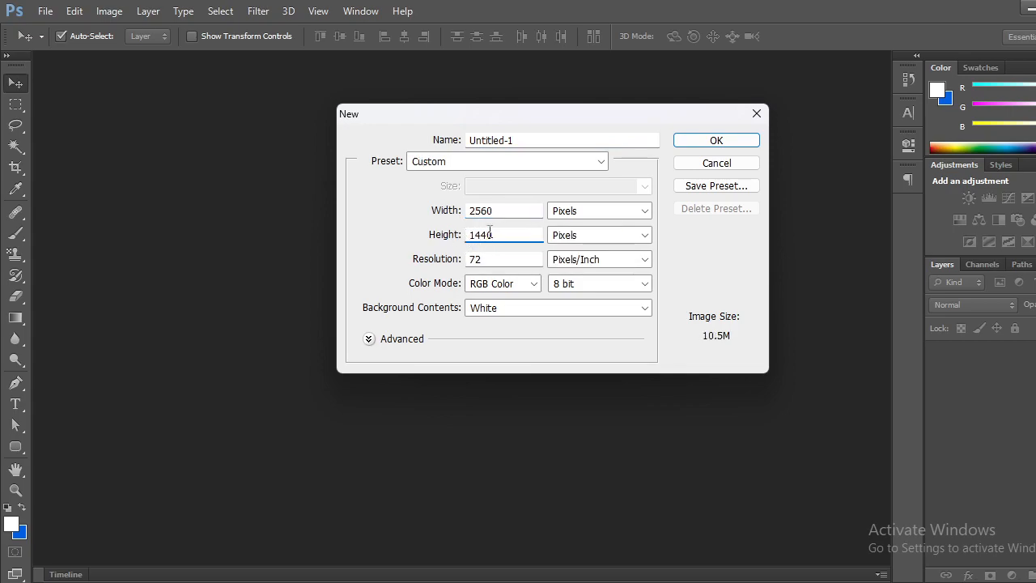
pyautogui.click(702, 143)
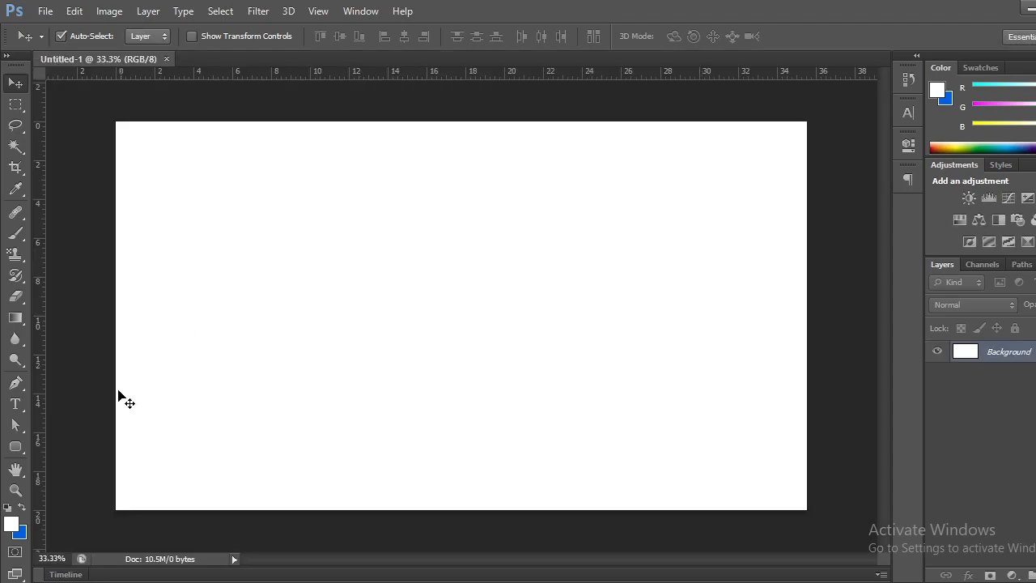
pyautogui.scroll(-2, 518, 397)
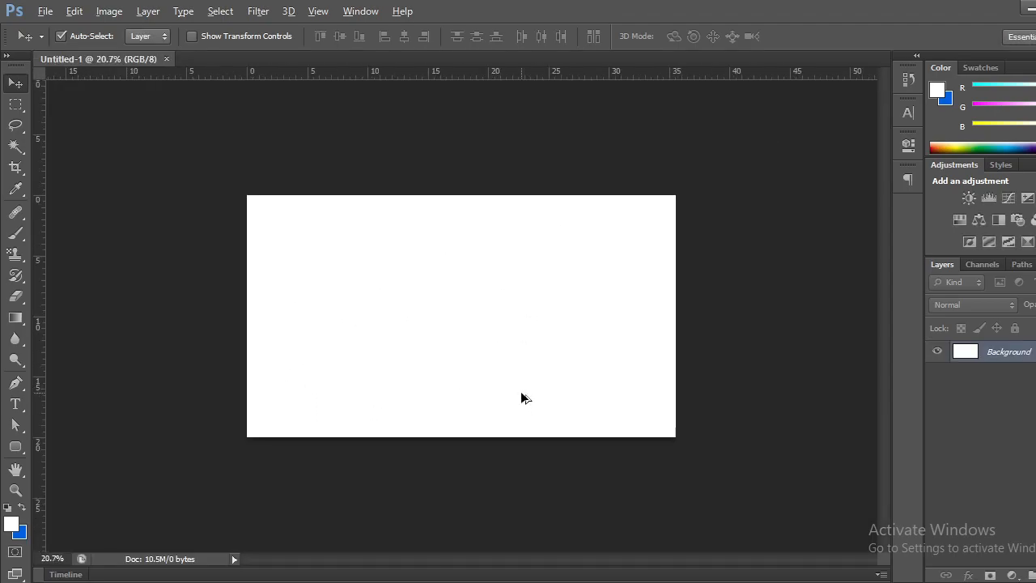
pyautogui.click(45, 12)
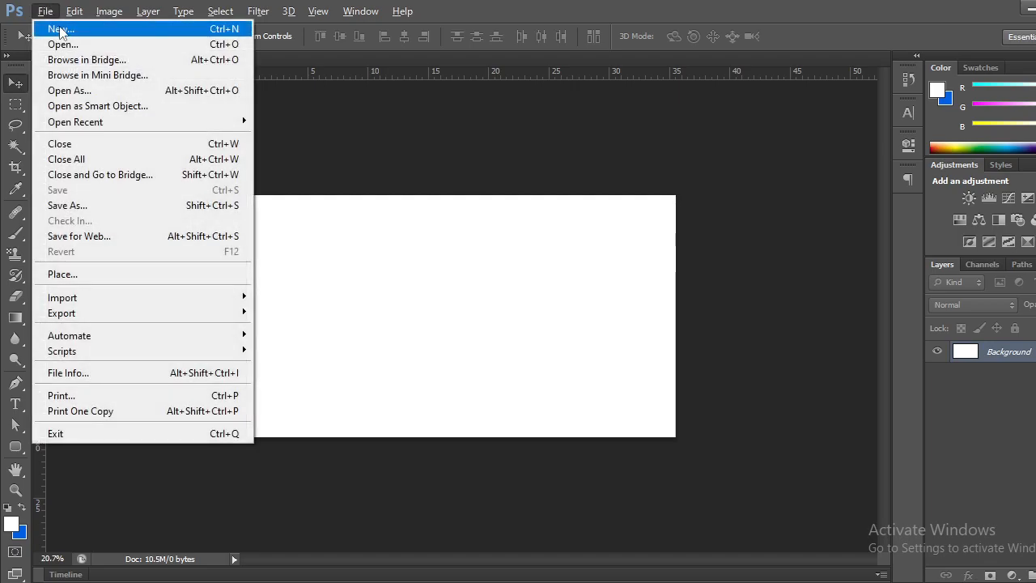
pyautogui.click(42, 11)
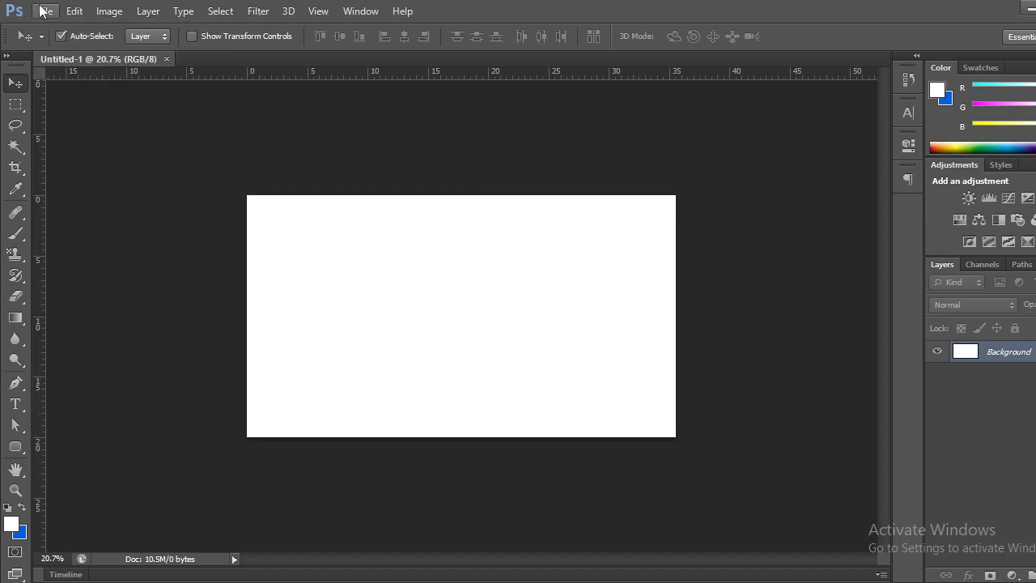
# Step: Switch to the Google Meet call, dismiss the raised-hand notification and return to Photoshop
pyautogui.hotkey('alt', 'Tab')
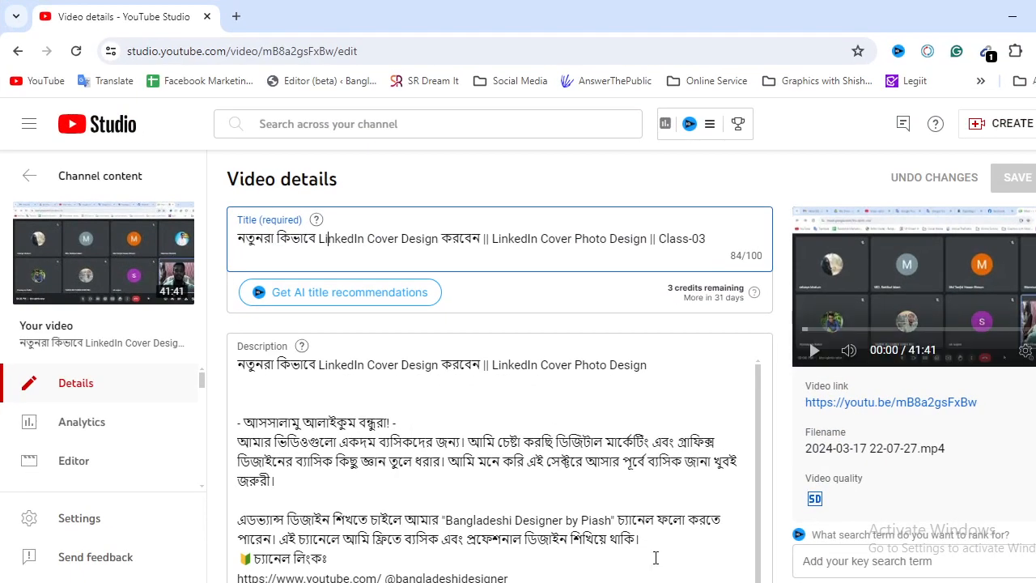
pyautogui.click(1012, 13)
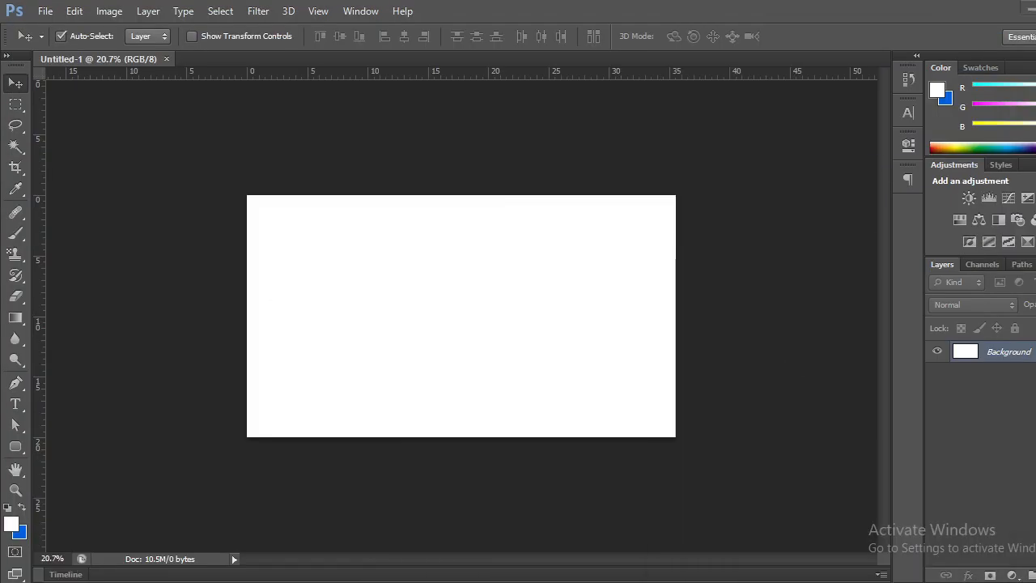
pyautogui.click(740, 524)
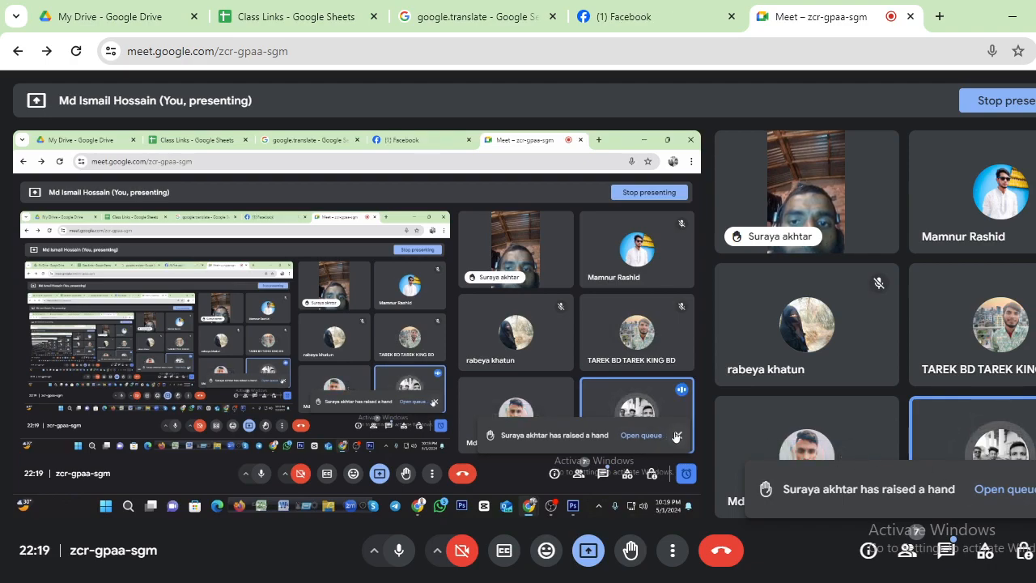
pyautogui.click(1035, 489)
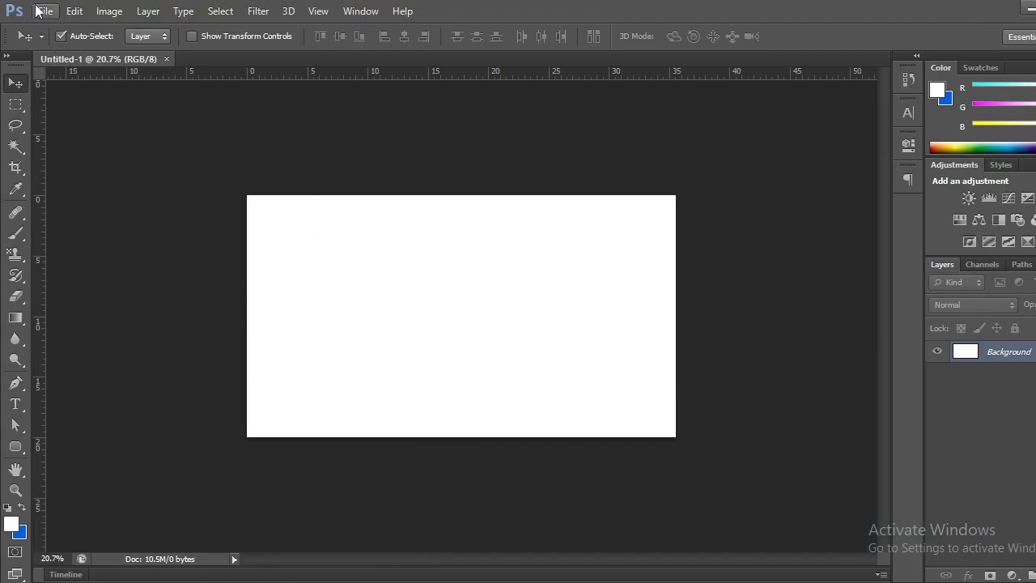
# Step: Create a new document 1280 pixels wide and 720 pixels high, named with the first participant's first name
pyautogui.click(46, 11)
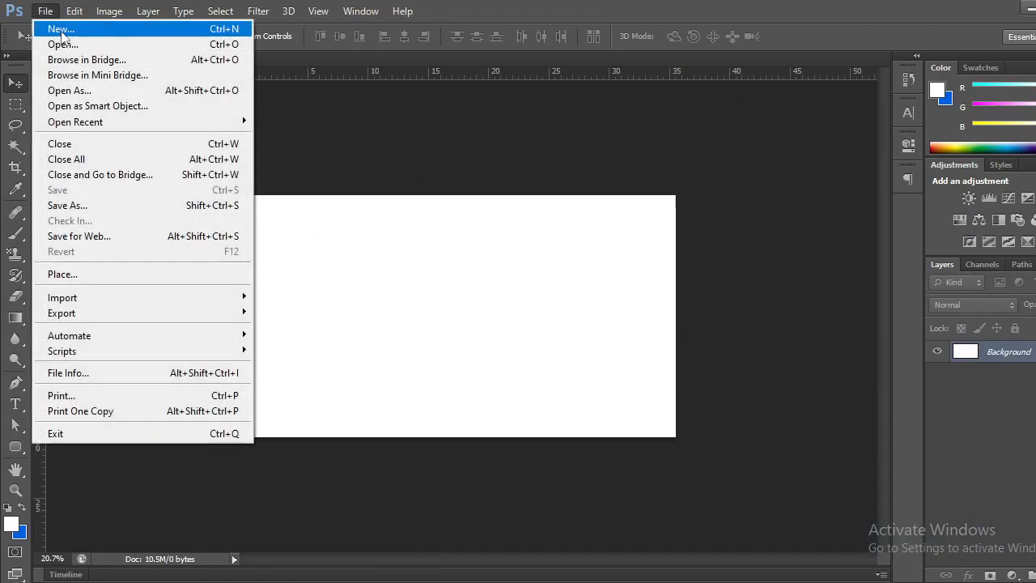
pyautogui.click(61, 30)
pyautogui.write('ta')
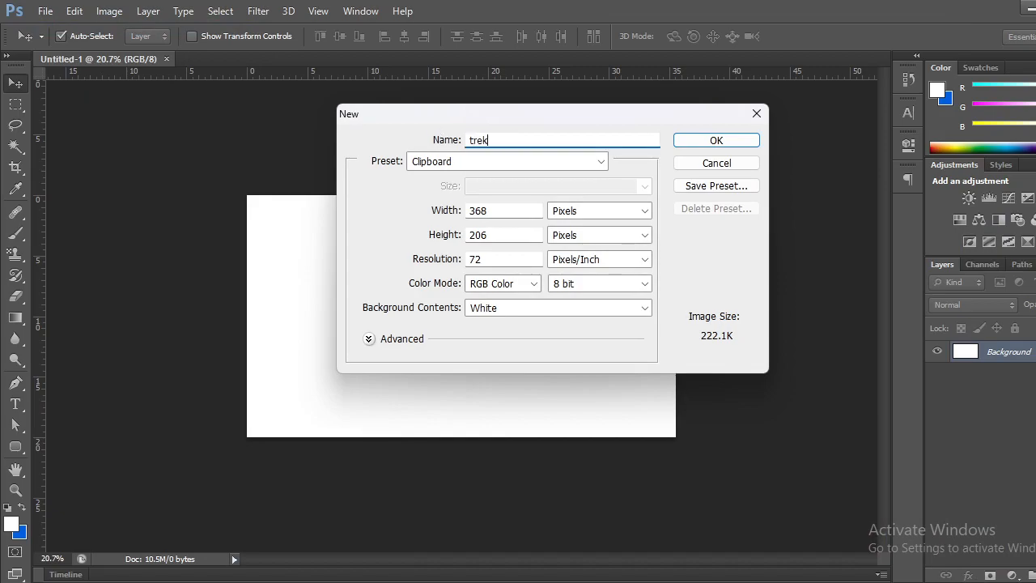
pyautogui.write('rek')
pyautogui.click(474, 140)
pyautogui.write('a')
pyautogui.moveTo(503, 209); pyautogui.dragTo(435, 217)
pyautogui.write('1280')
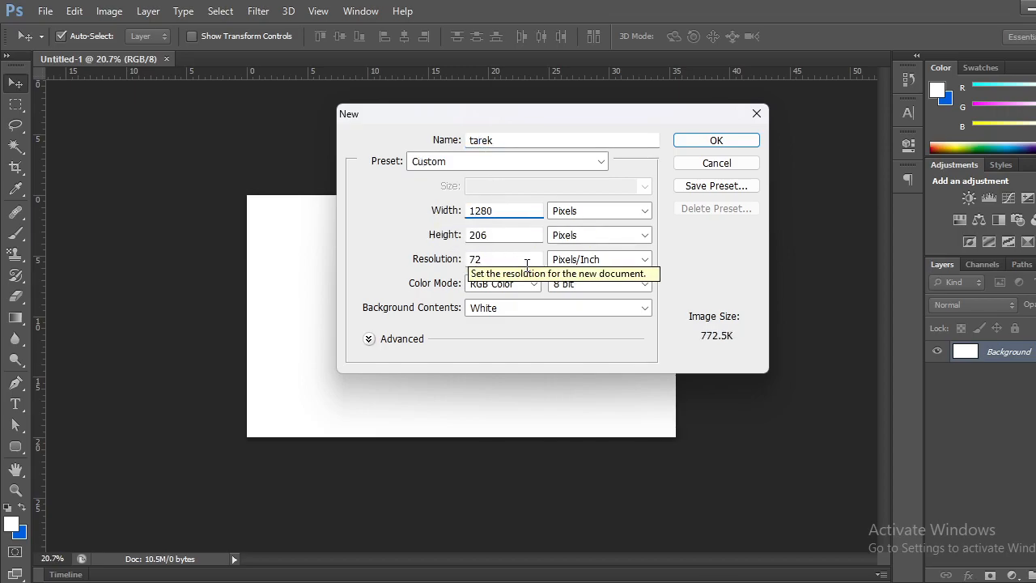
pyautogui.moveTo(503, 234); pyautogui.dragTo(451, 237)
pyautogui.write('720')
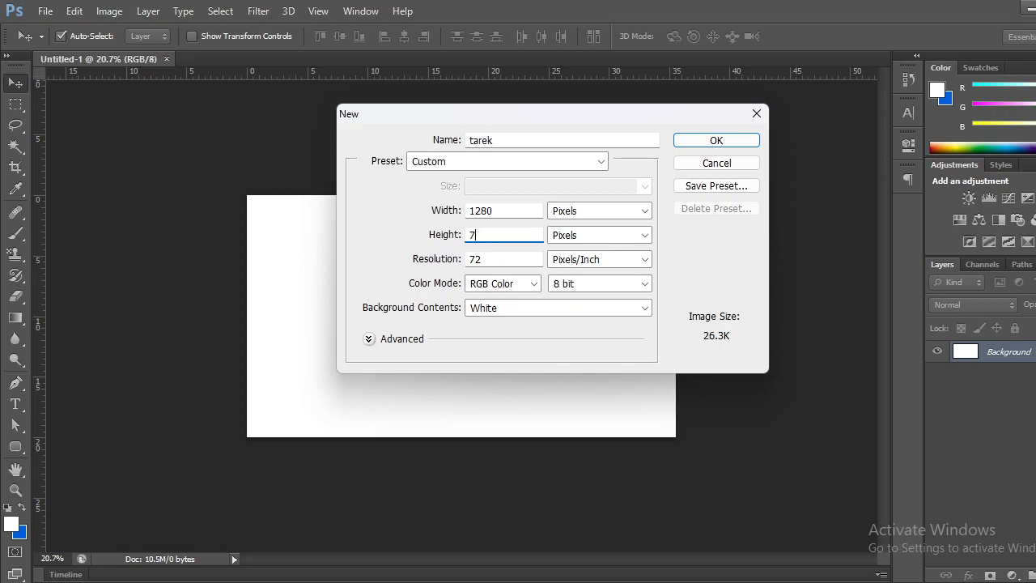
pyautogui.click(697, 143)
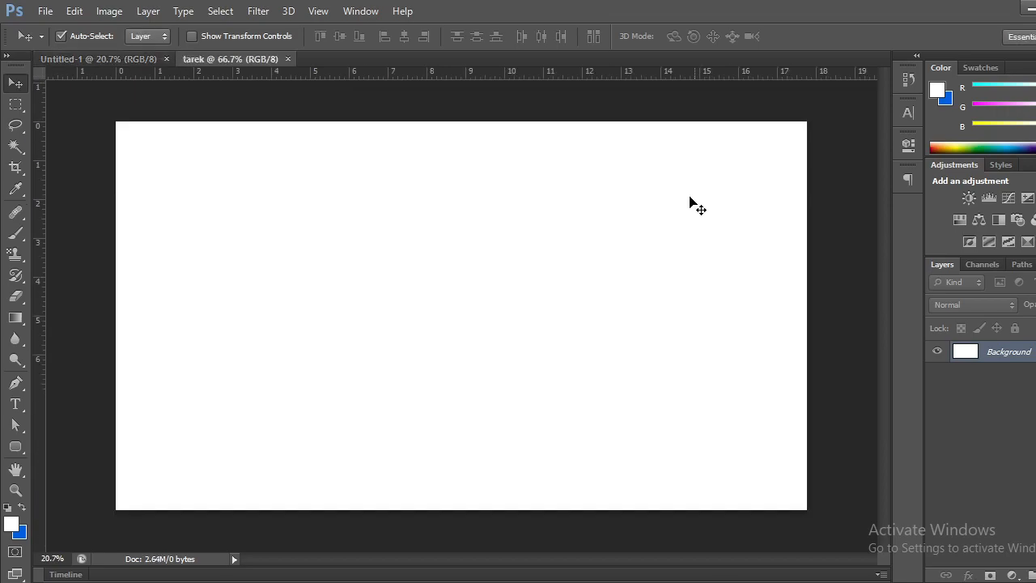
pyautogui.scroll(-8, 588, 250)
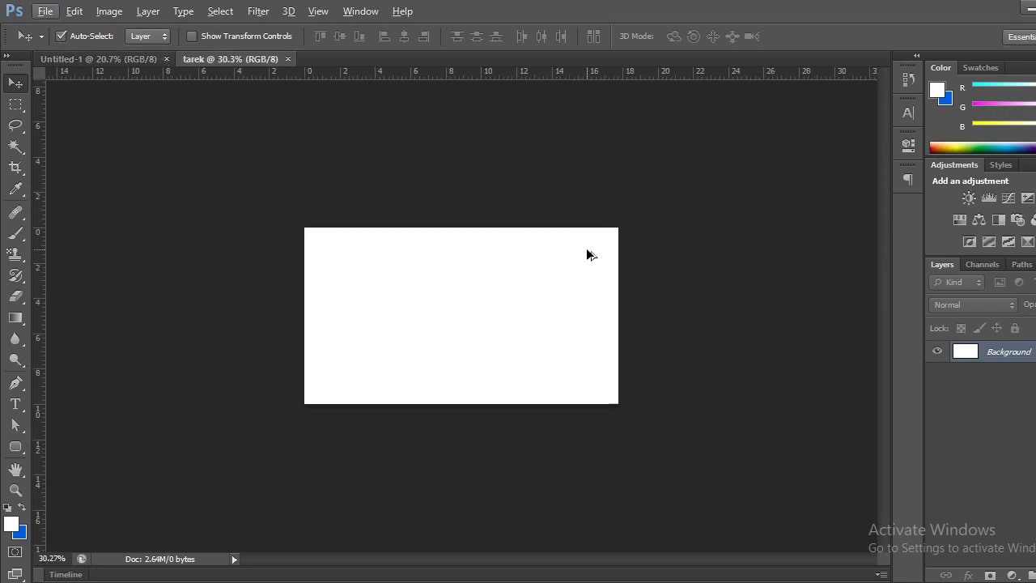
pyautogui.scroll(1, 588, 251)
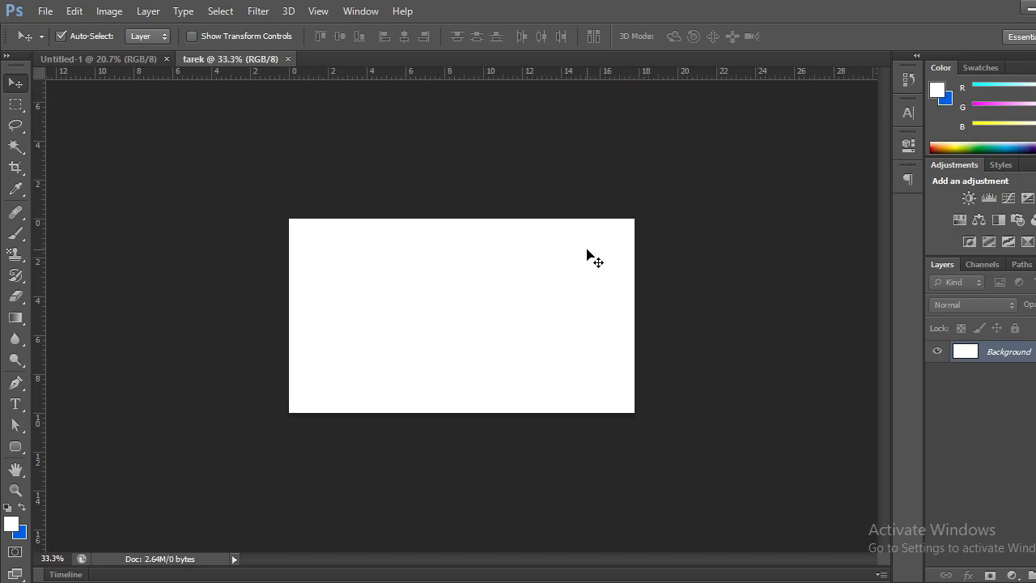
# Step: Create a new document 1920 pixels wide and 1080 pixels high, named with the second participant's name
pyautogui.click(45, 12)
pyautogui.click(57, 31)
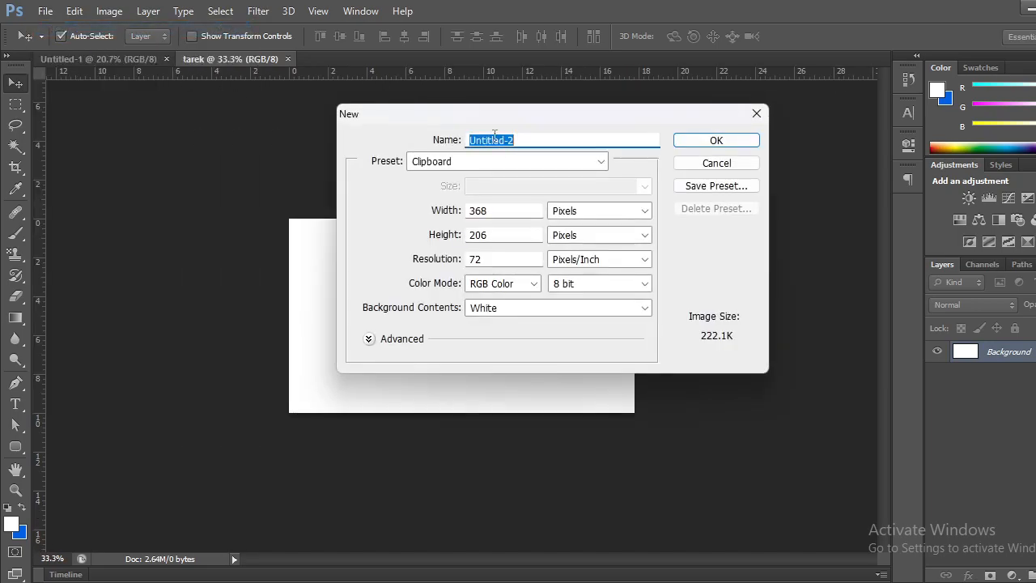
pyautogui.write('mithu')
pyautogui.click(502, 212)
pyautogui.write('1920')
pyautogui.click(501, 234)
pyautogui.write('1080')
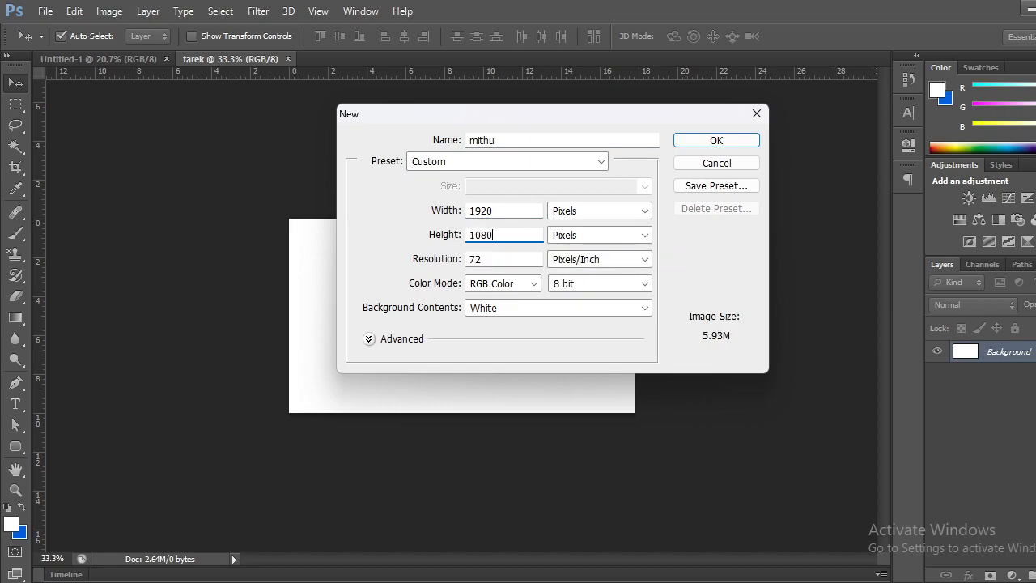
pyautogui.click(699, 143)
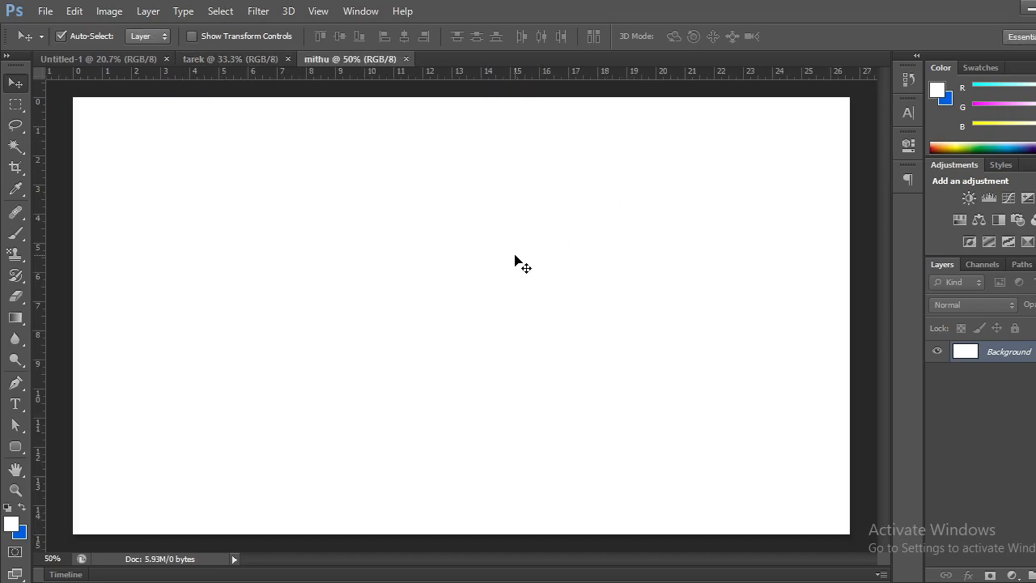
pyautogui.scroll(-6, 508, 256)
# Step: Check the participants in the Google Meet call and return to Photoshop
pyautogui.click(39, 5)
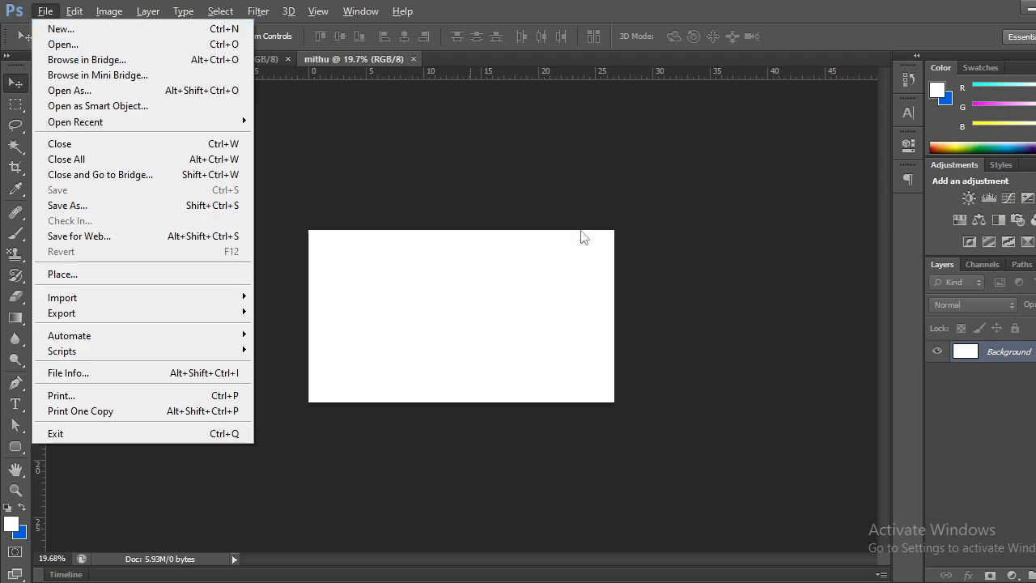
pyautogui.moveTo(836, 579)
pyautogui.click(707, 505)
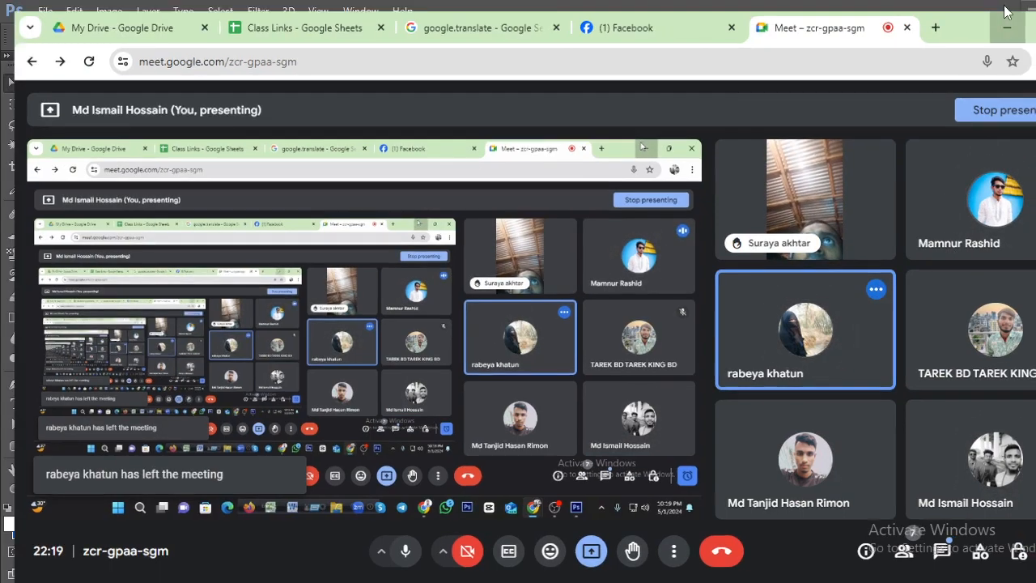
pyautogui.click(1006, 17)
# Step: Create a new document 1280 pixels wide and 769 pixels high, named with the third participant's first name
pyautogui.click(45, 11)
pyautogui.click(65, 28)
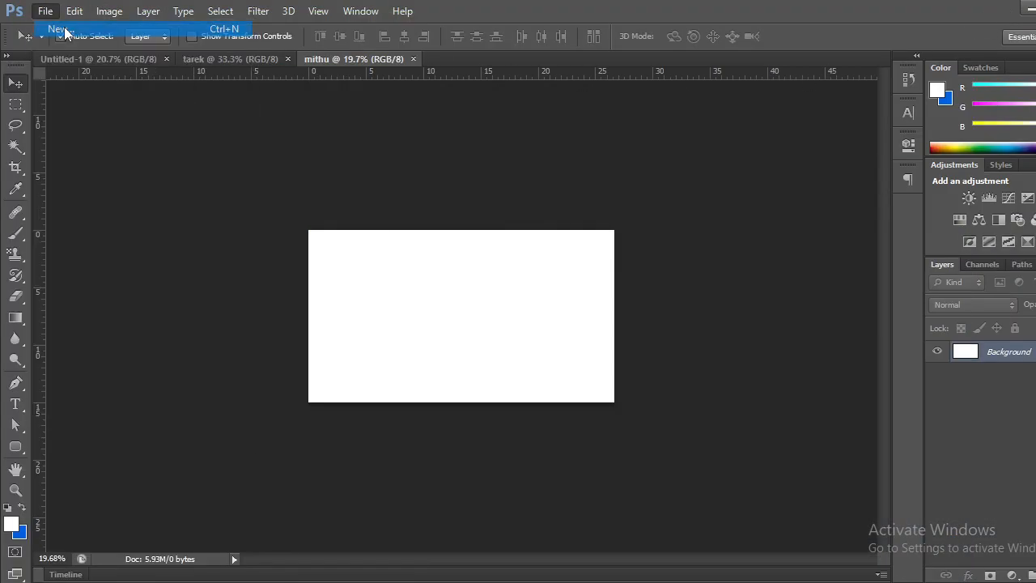
pyautogui.write('rabeya')
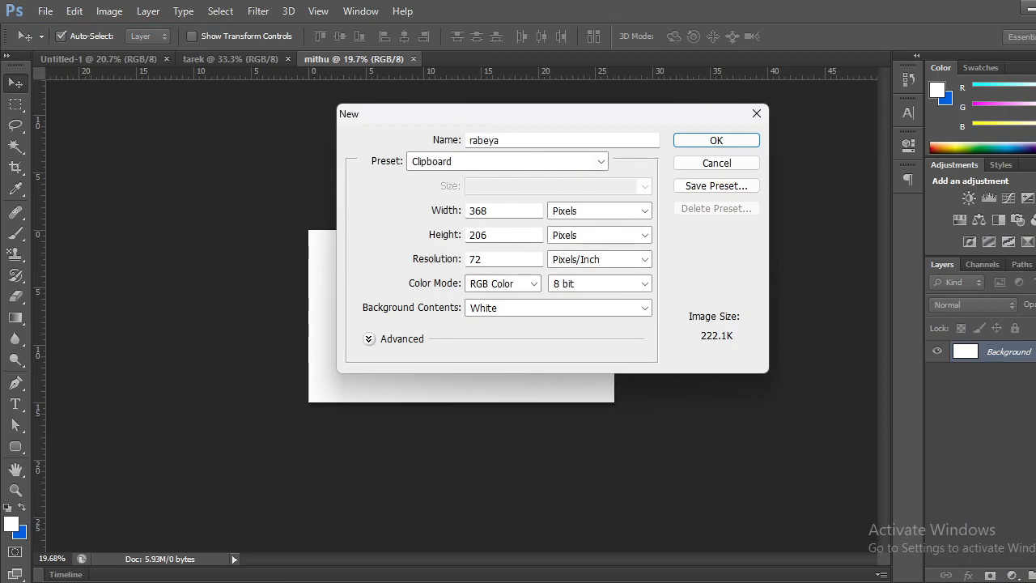
pyautogui.doubleClick(505, 212)
pyautogui.write('1280')
pyautogui.moveTo(489, 235); pyautogui.dragTo(466, 236)
pyautogui.write('7')
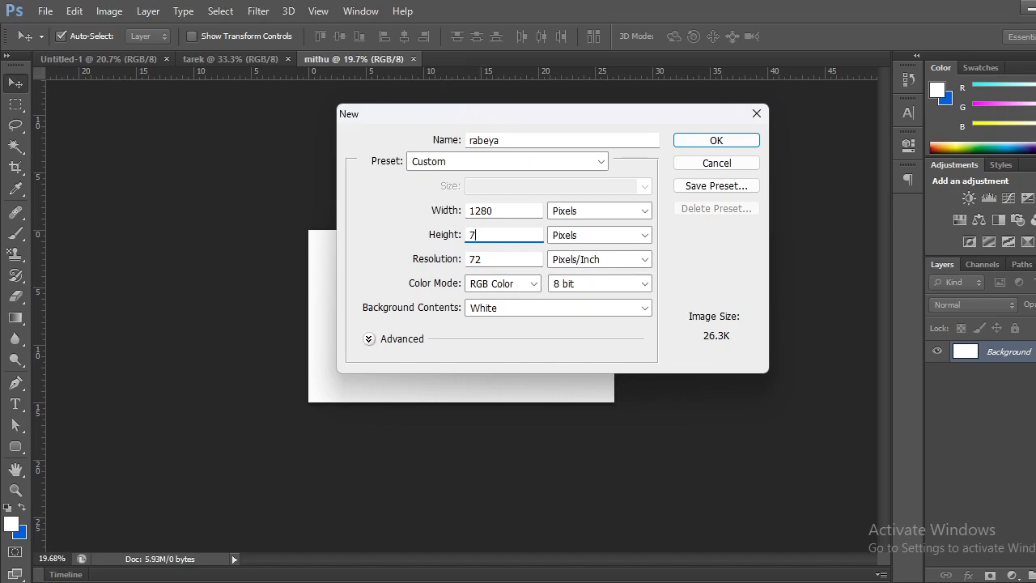
pyautogui.write('69')
pyautogui.click(715, 140)
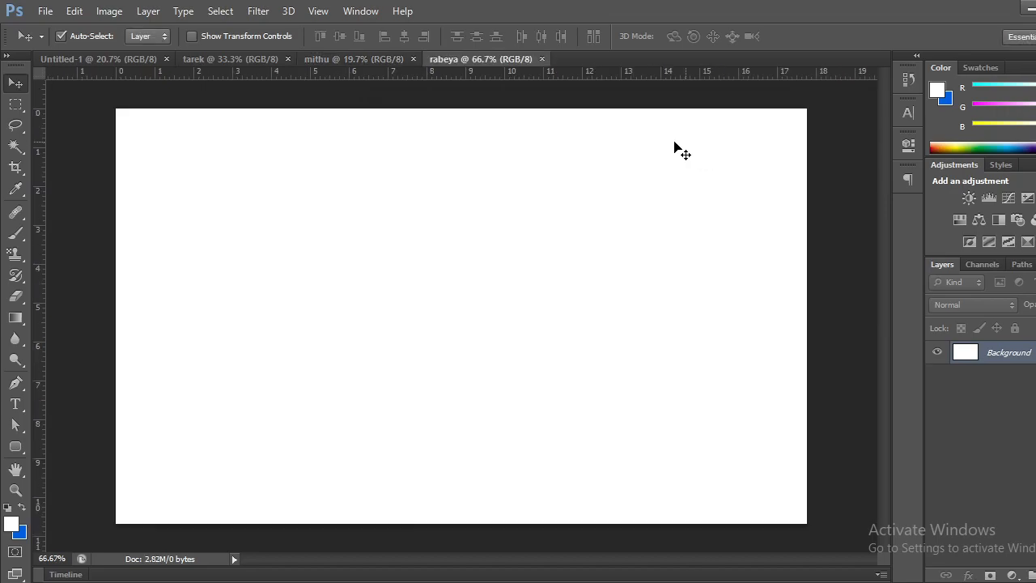
pyautogui.hotkey('ctrl', '-')
pyautogui.hotkey('ctrl', '-')
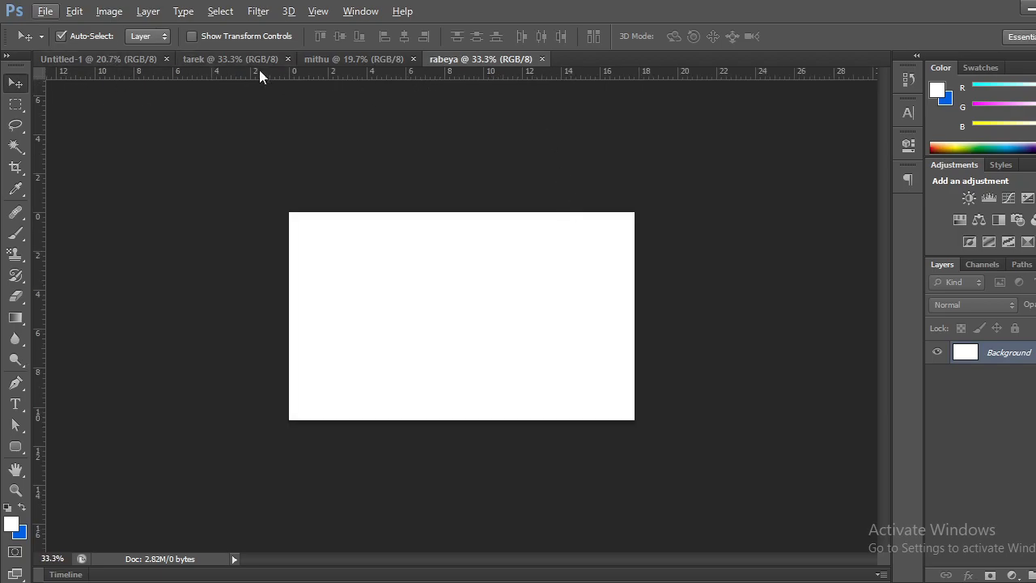
# Step: Start another new document and enter the fourth participant's name as its name
pyautogui.click(46, 11)
pyautogui.click(60, 31)
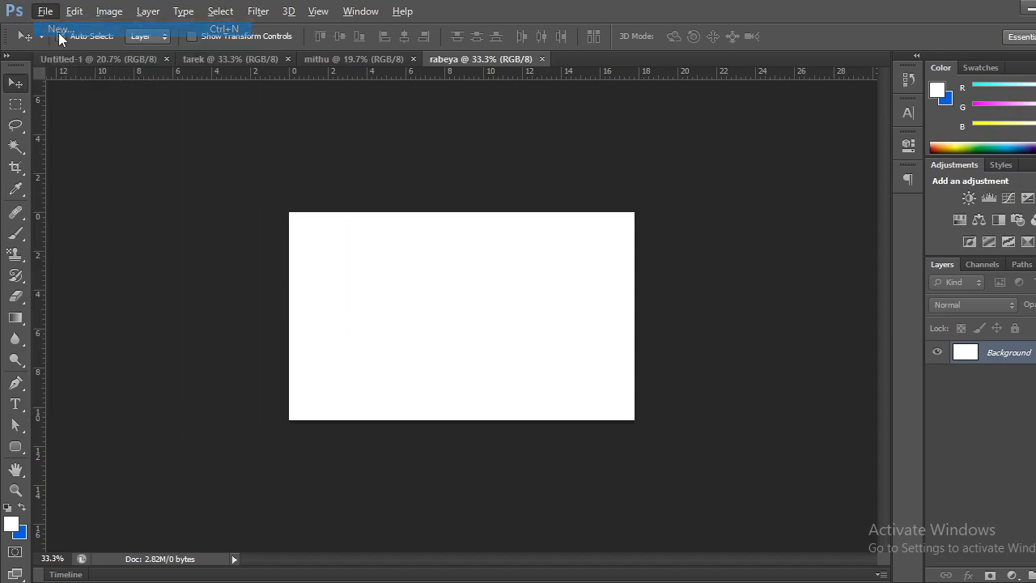
pyautogui.write('rimon')
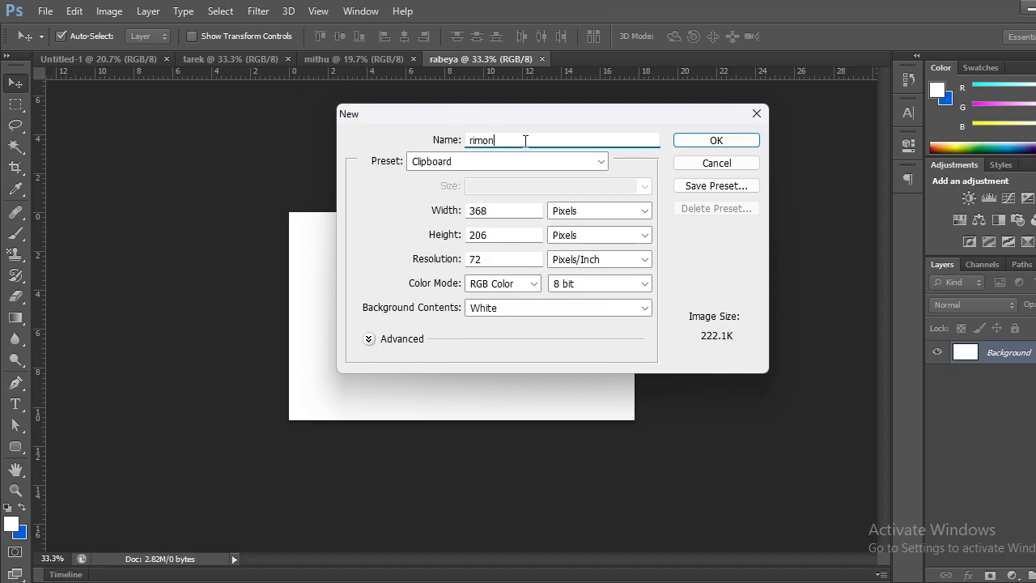
# Step: Switch to the Google Meet call, read the canvas size suggested in the in-call messages and return to Photoshop
pyautogui.click(682, 565)
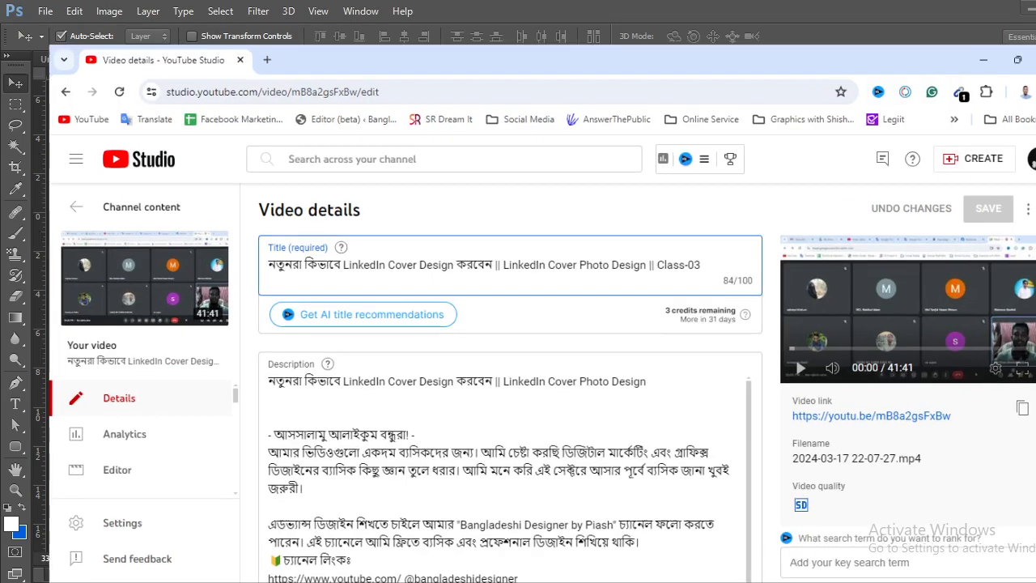
pyautogui.click(1012, 16)
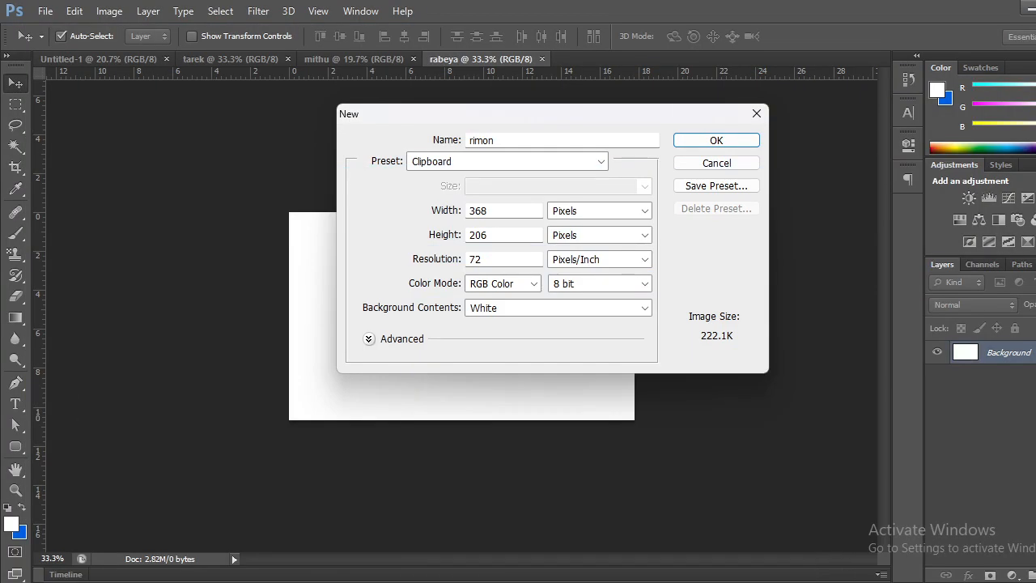
pyautogui.click(780, 518)
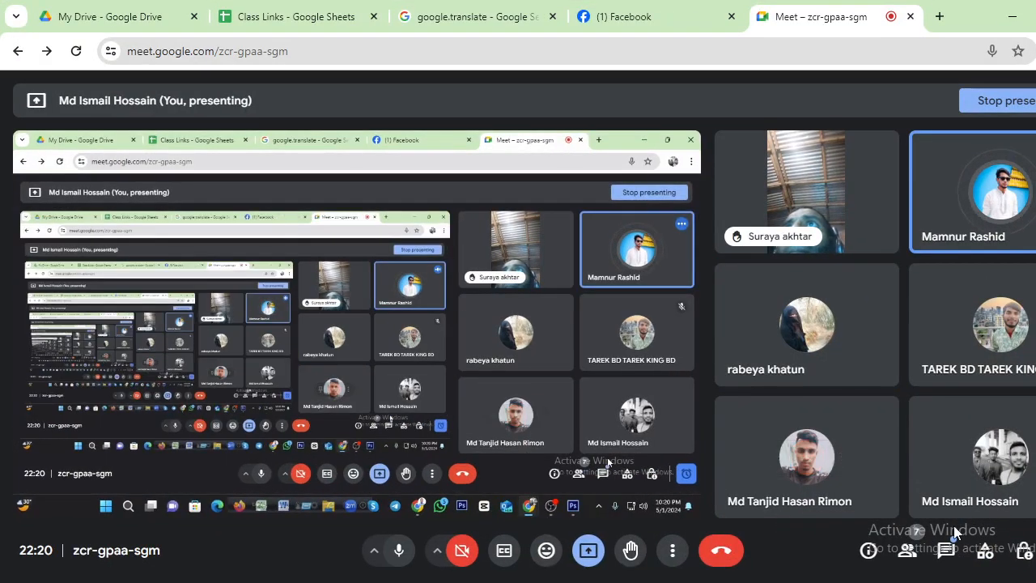
pyautogui.click(949, 553)
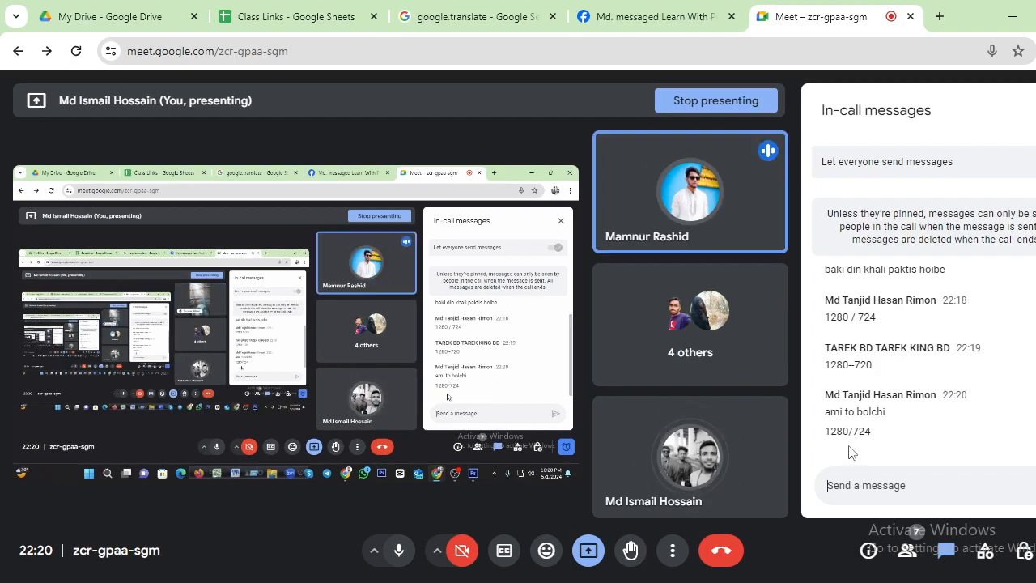
pyautogui.click(1012, 17)
# Step: Set the new document to 1280 pixels wide and 724 pixels high, rechecking the call messages for the height, and create it
pyautogui.moveTo(493, 211); pyautogui.dragTo(456, 211)
pyautogui.write('1280')
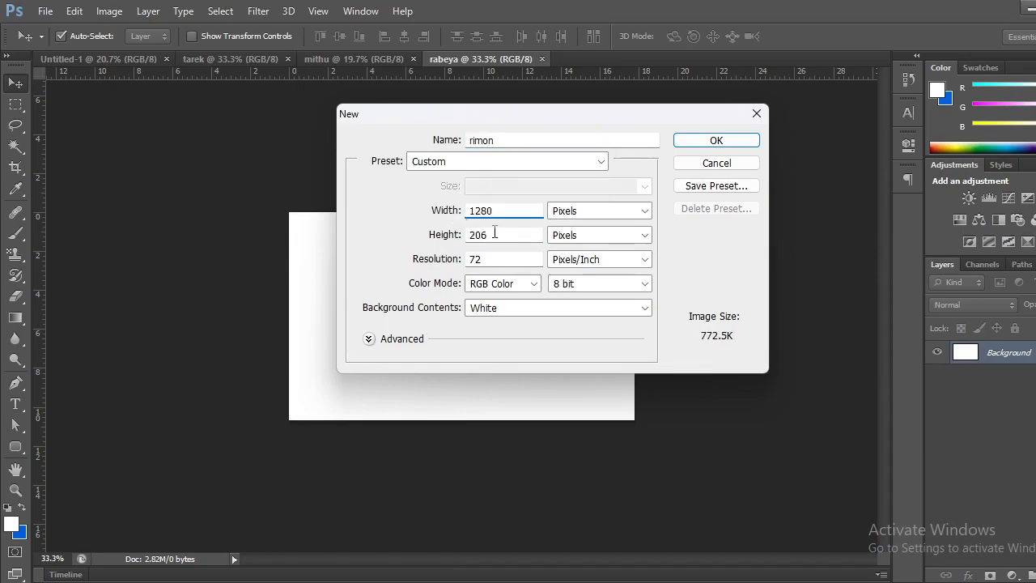
pyautogui.moveTo(494, 233); pyautogui.dragTo(432, 237)
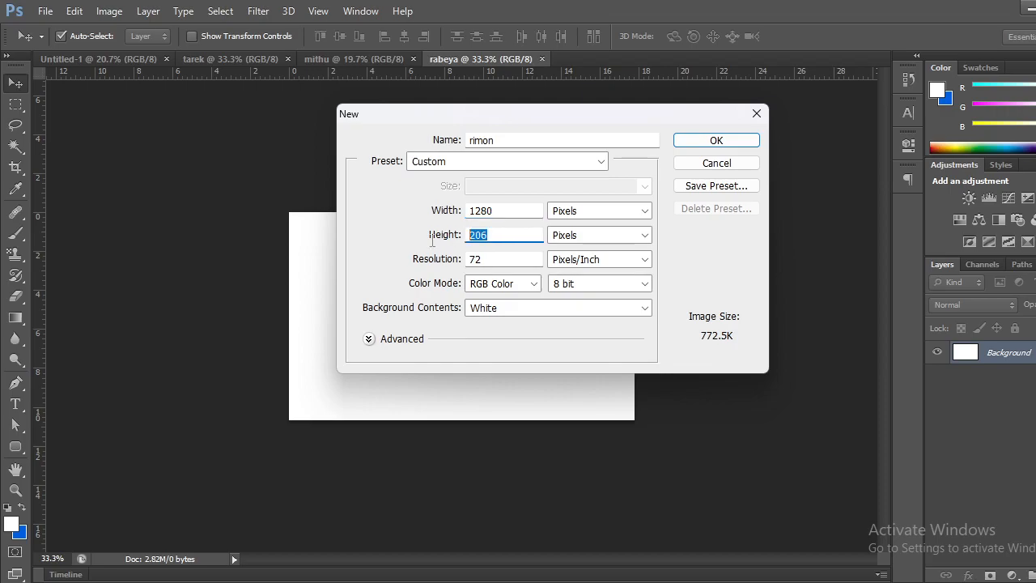
pyautogui.click(744, 515)
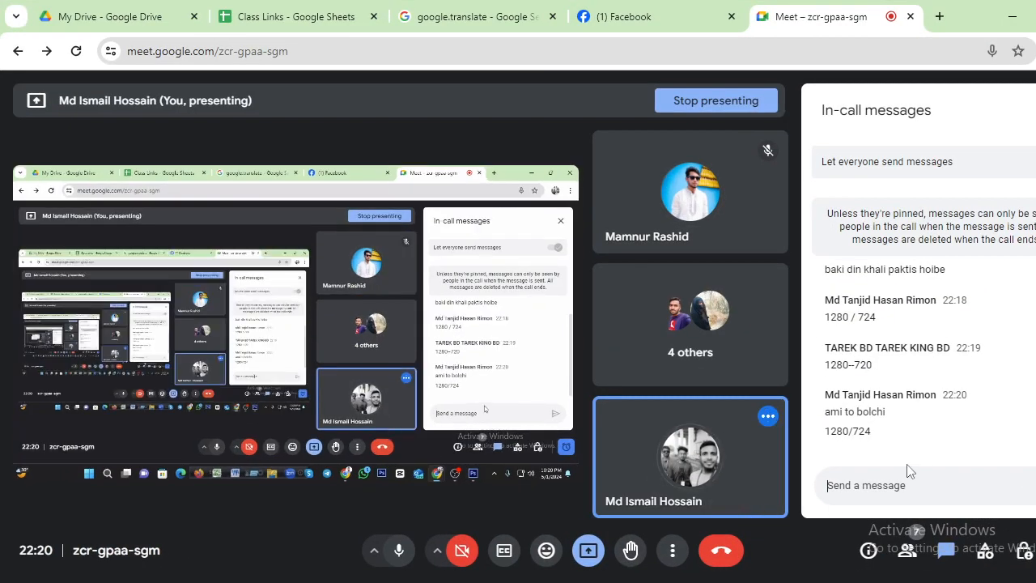
pyautogui.hotkey('alt', 'Tab')
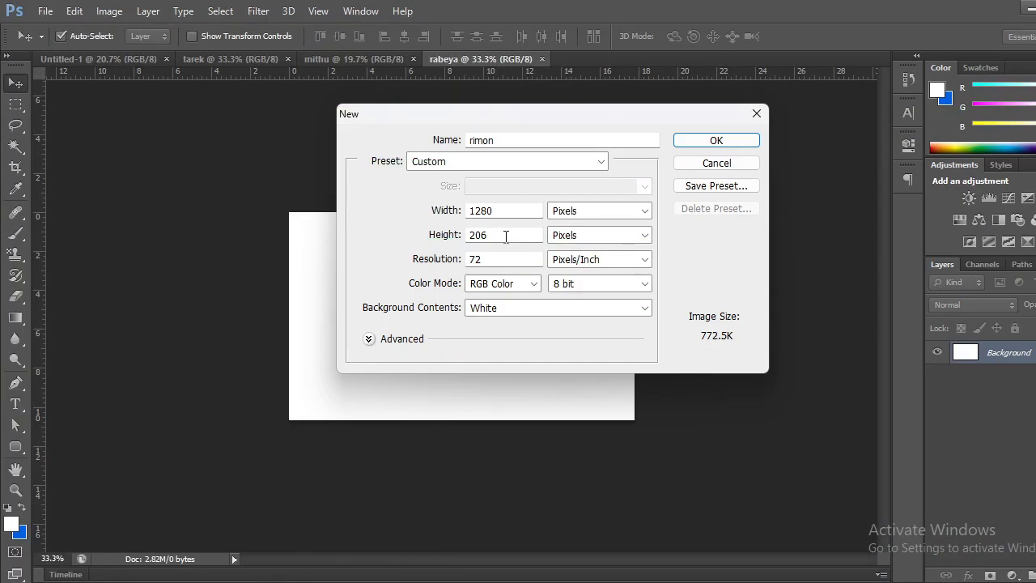
pyautogui.moveTo(491, 236); pyautogui.dragTo(470, 240)
pyautogui.write('724')
pyautogui.click(683, 143)
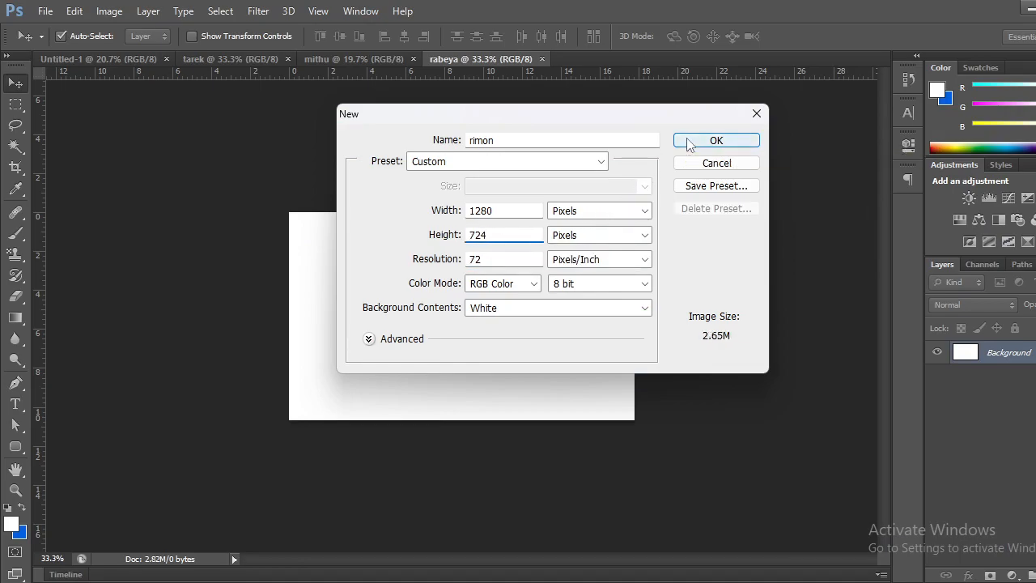
pyautogui.scroll(-5, 572, 257)
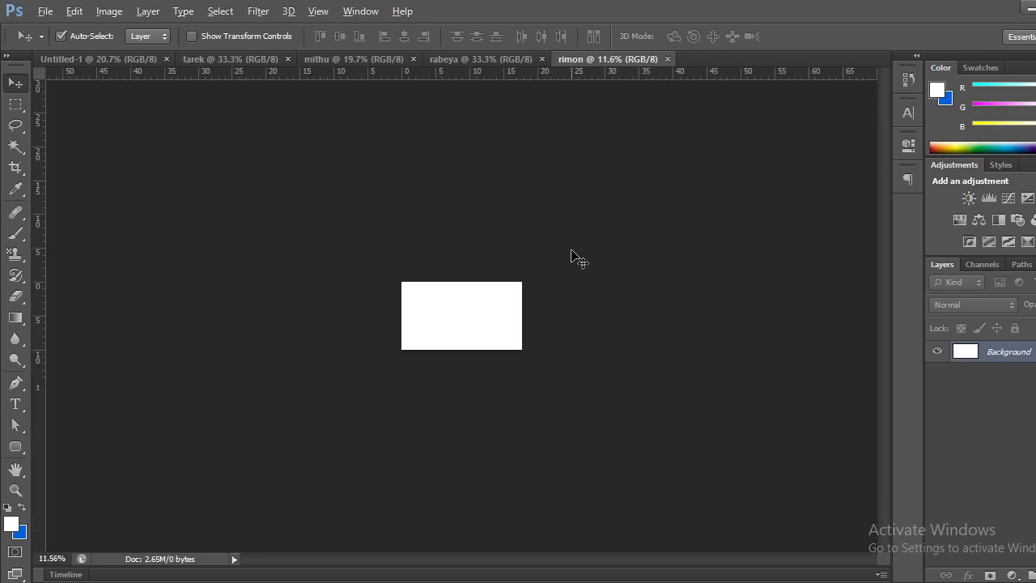
pyautogui.scroll(2, 572, 256)
pyautogui.scroll(2, 572, 256)
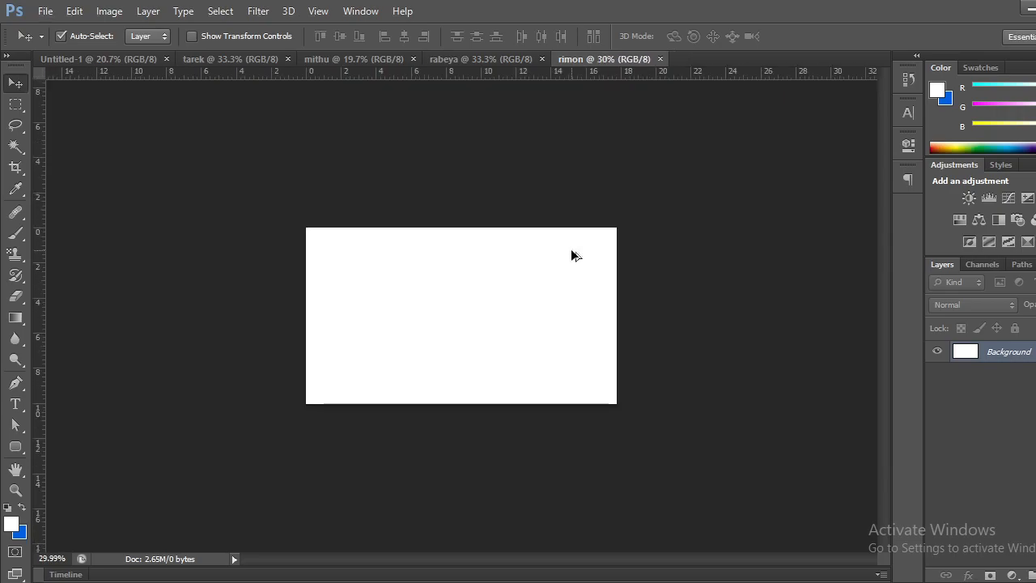
# Step: Switch to the Untitled-1 document to view its canvas
pyautogui.click(121, 60)
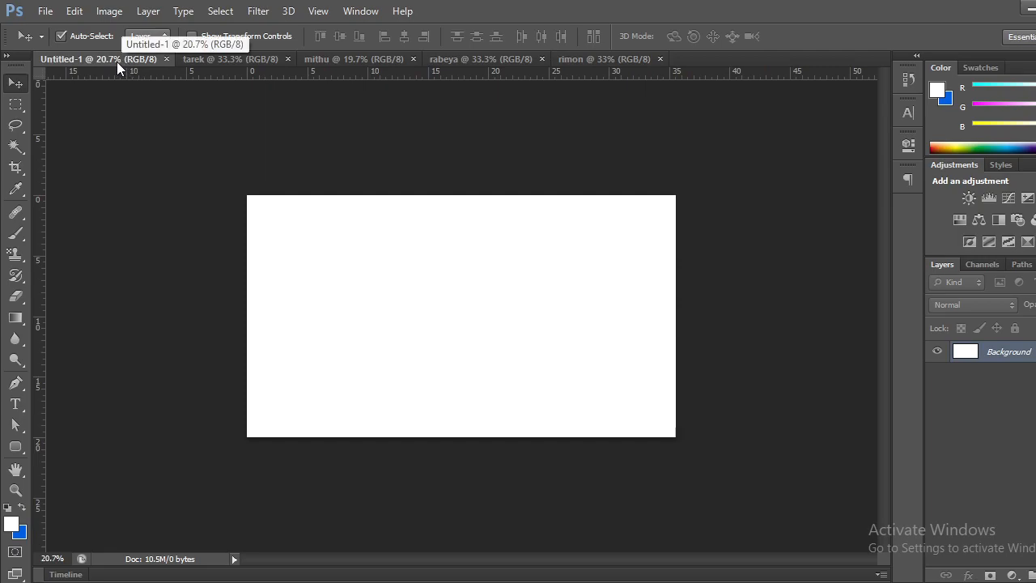
# Step: Close the Untitled-1 document and start a new document with the fifth participant's name as its name
pyautogui.click(167, 59)
pyautogui.click(46, 12)
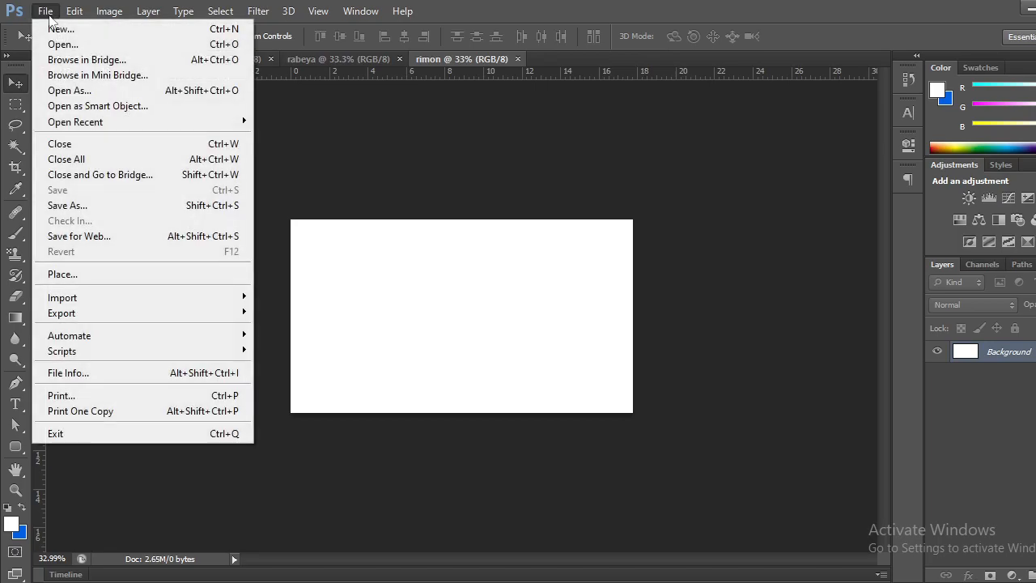
pyautogui.click(58, 28)
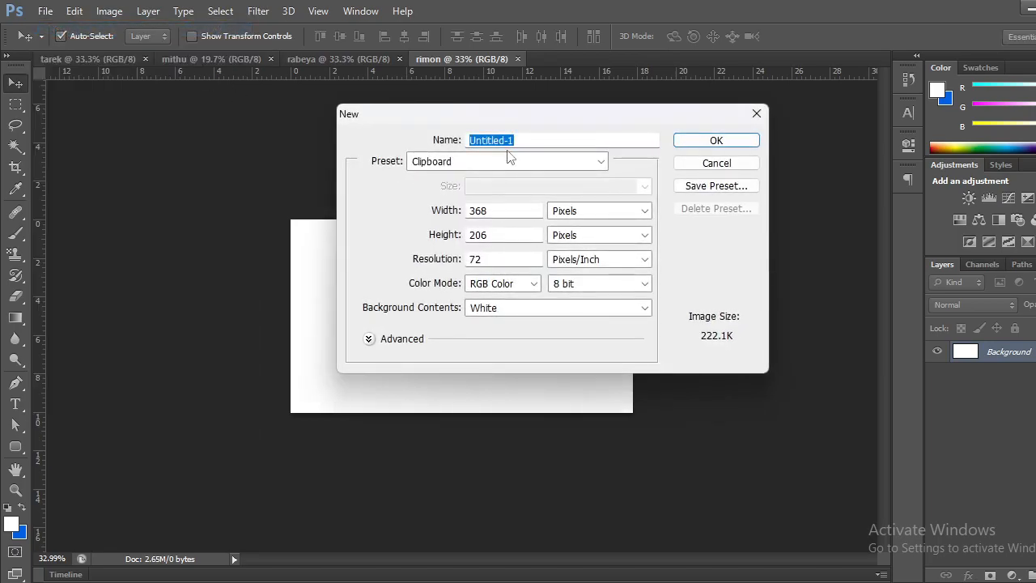
pyautogui.write('rakibul')
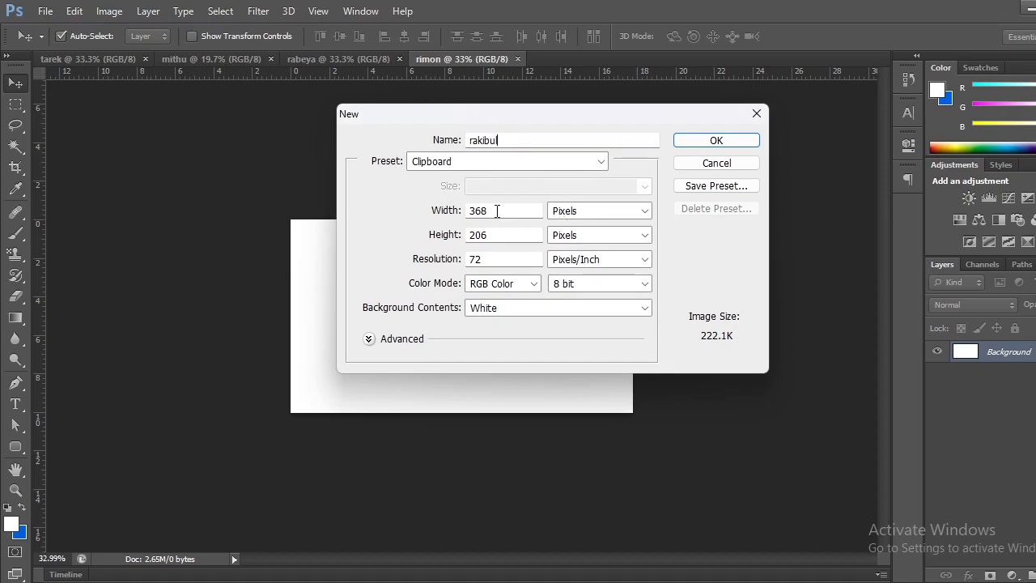
# Step: Set the new document to 1280 pixels wide and 720 pixels high and create it
pyautogui.doubleClick(497, 211)
pyautogui.write('1280')
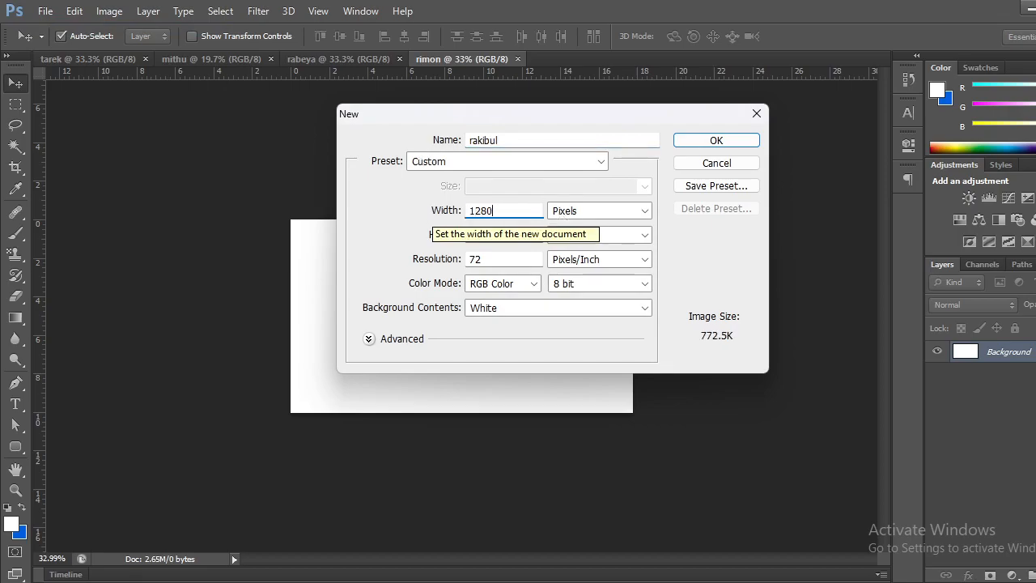
pyautogui.doubleClick(495, 234)
pyautogui.write('720')
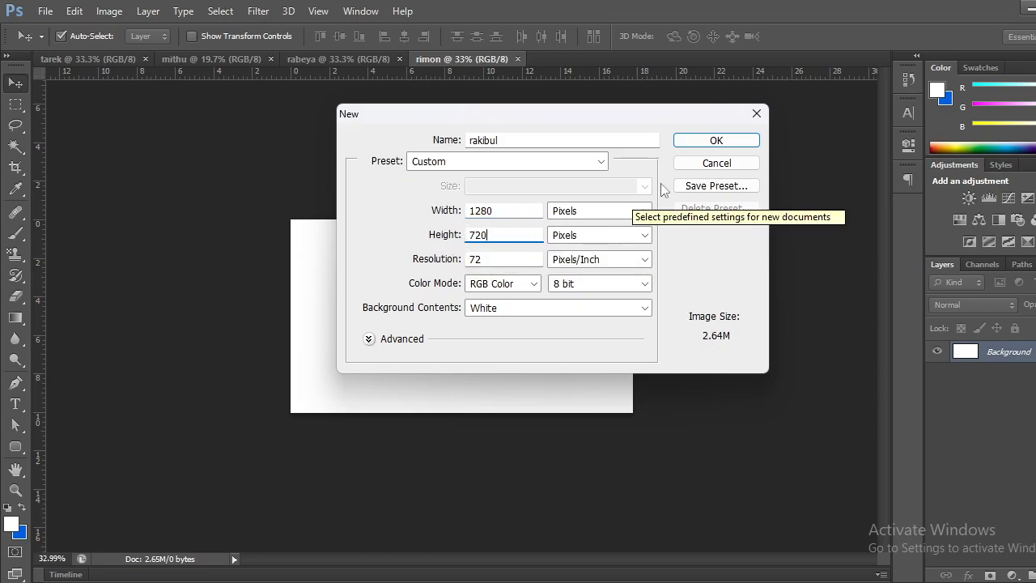
pyautogui.click(717, 142)
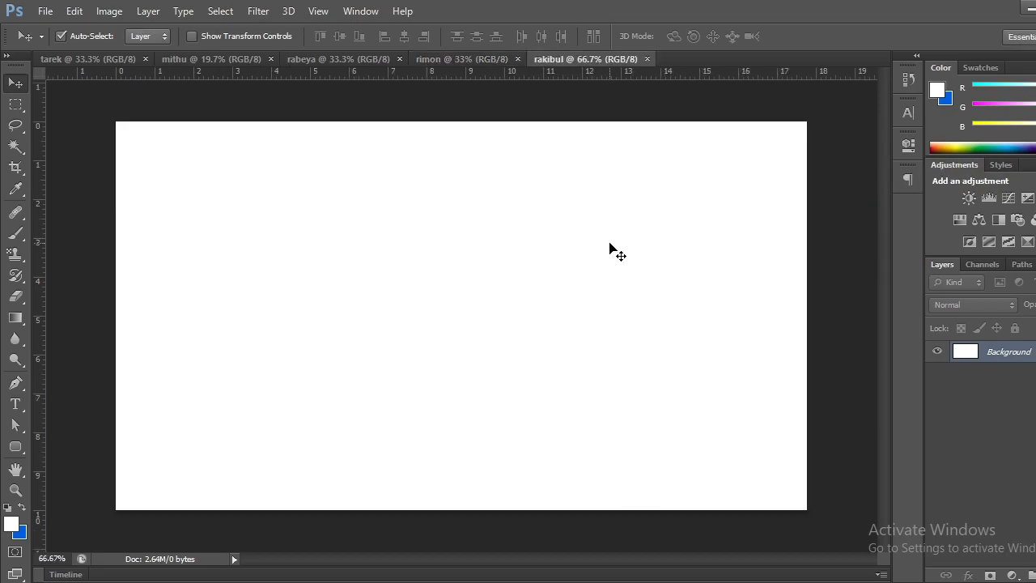
pyautogui.hotkey('ctrl', '-')
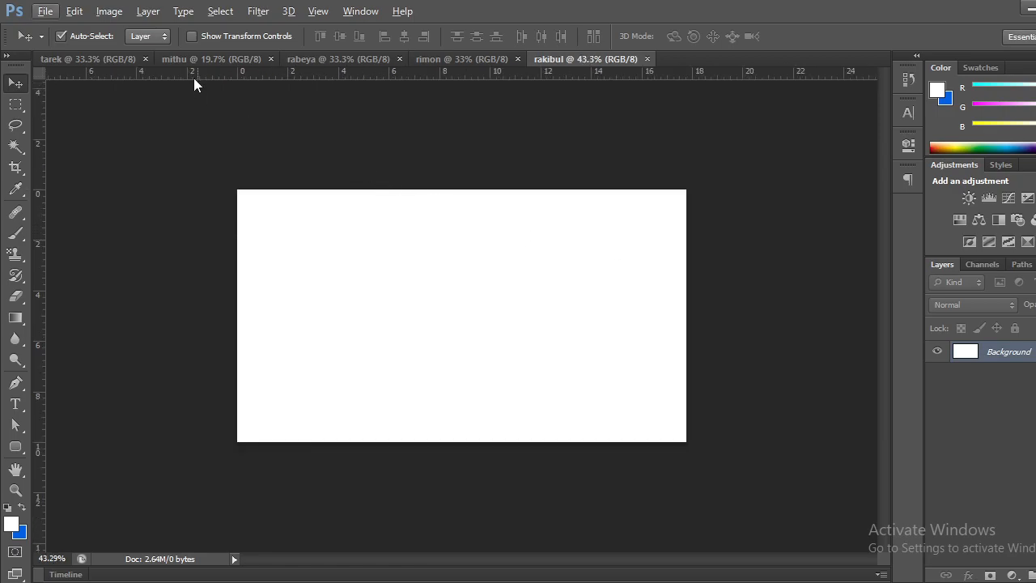
# Step: Move the first participant's document to the end of the open documents, then check the second participant's canvas size in pixels and close that document
pyautogui.moveTo(101, 61); pyautogui.dragTo(616, 67)
pyautogui.click(114, 58)
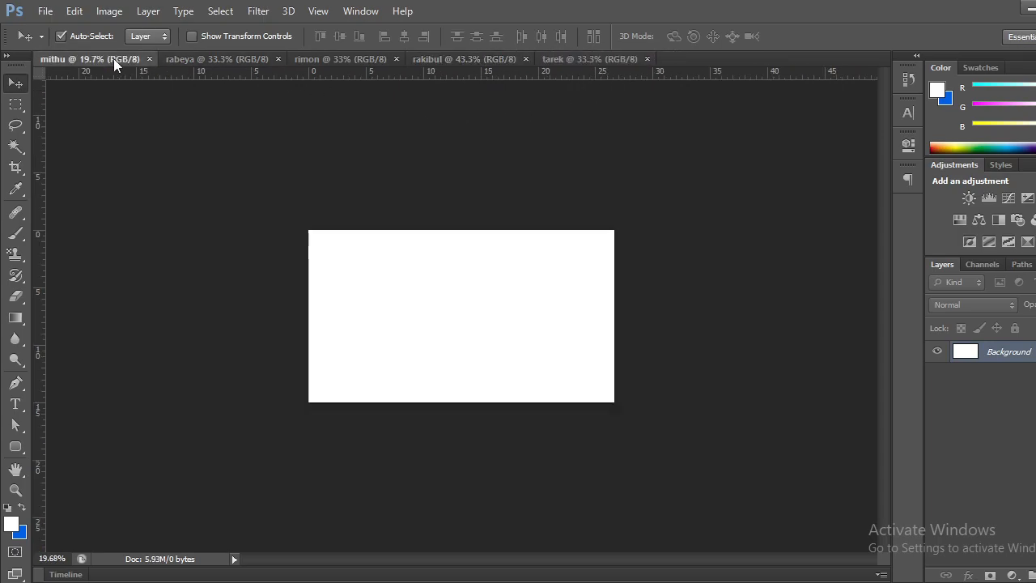
pyautogui.click(106, 12)
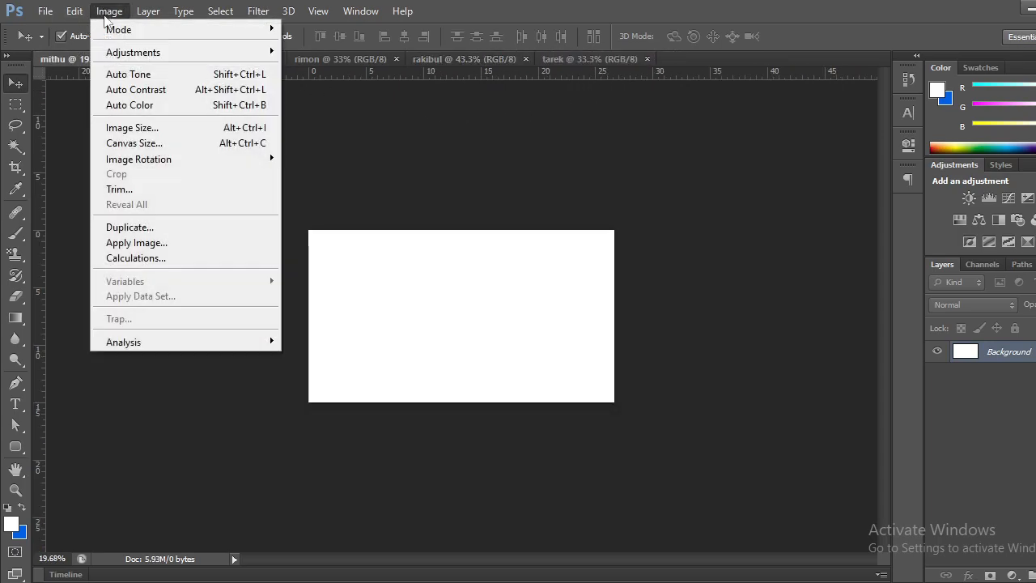
pyautogui.click(133, 142)
pyautogui.click(612, 218)
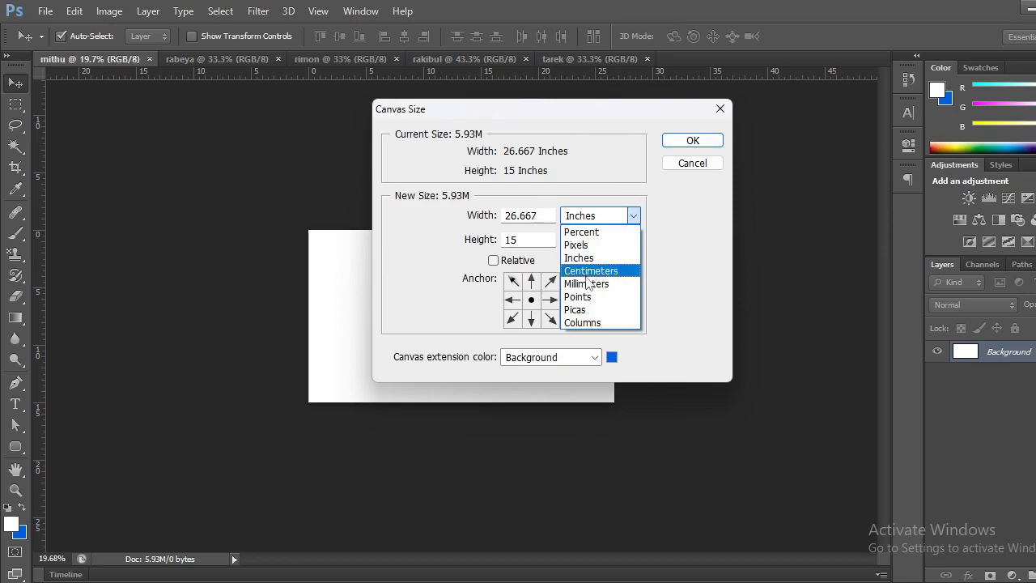
pyautogui.click(576, 245)
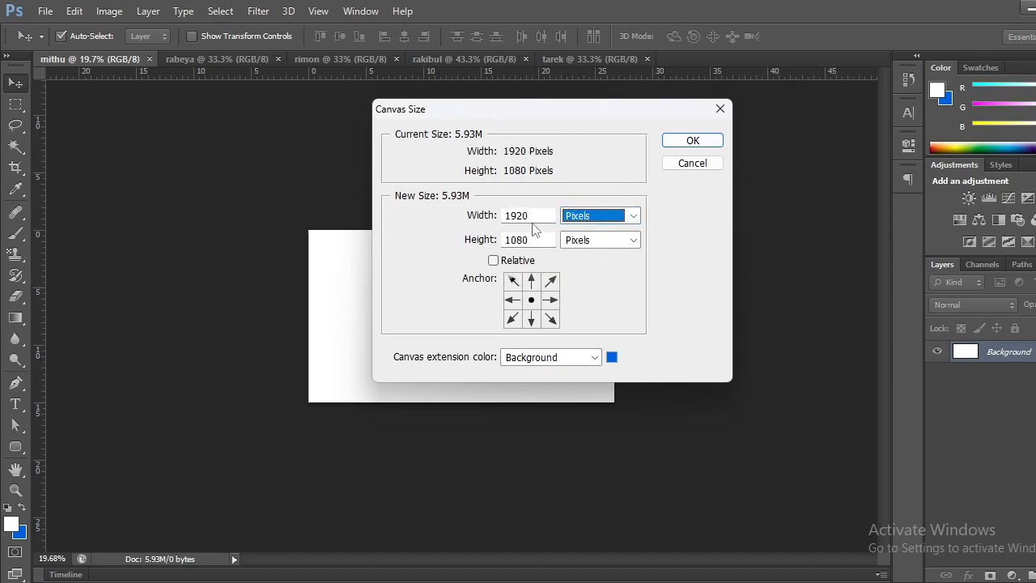
pyautogui.click(702, 140)
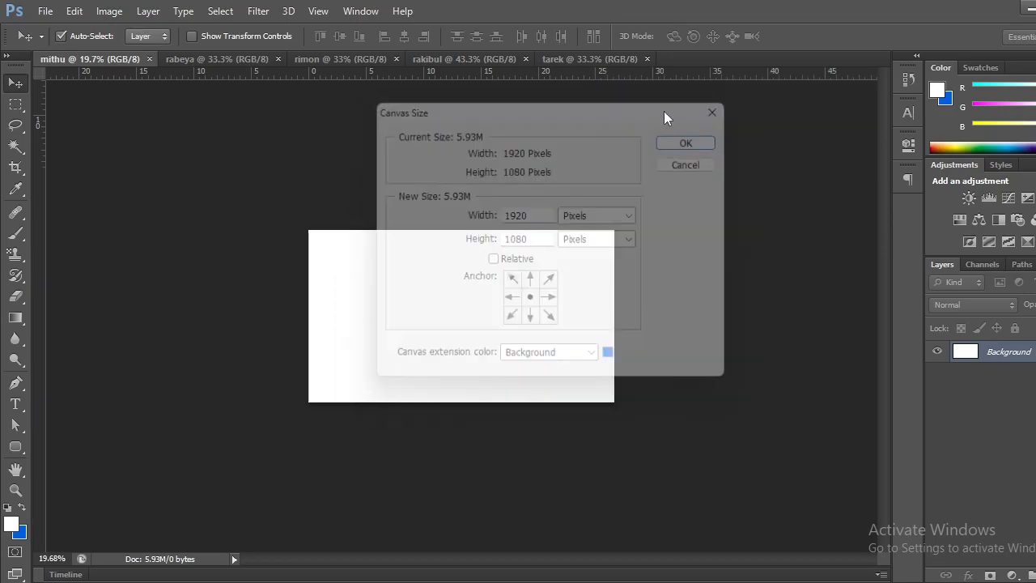
pyautogui.click(150, 59)
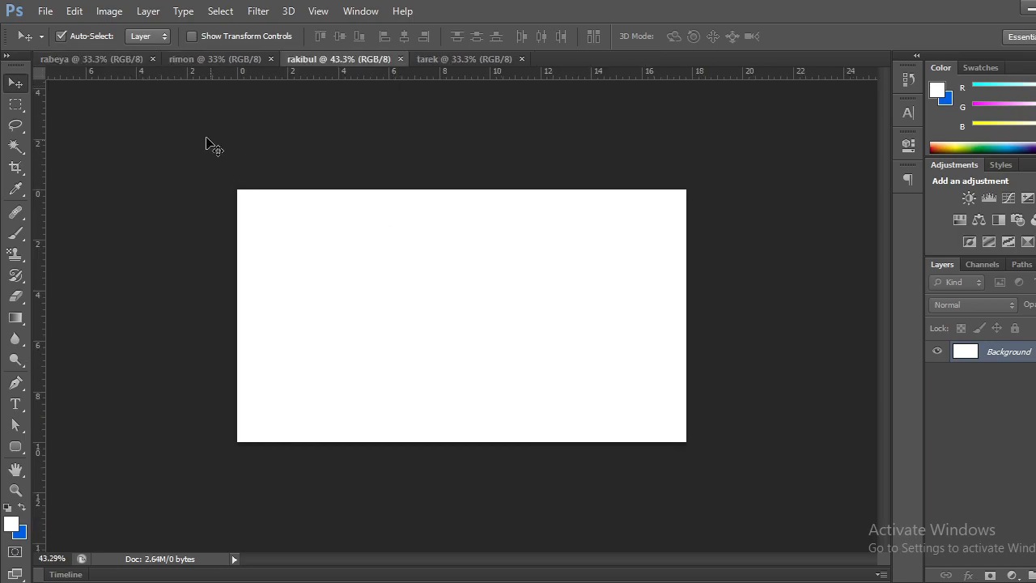
# Step: Check the third participant's canvas size in pixels and close that document
pyautogui.click(77, 59)
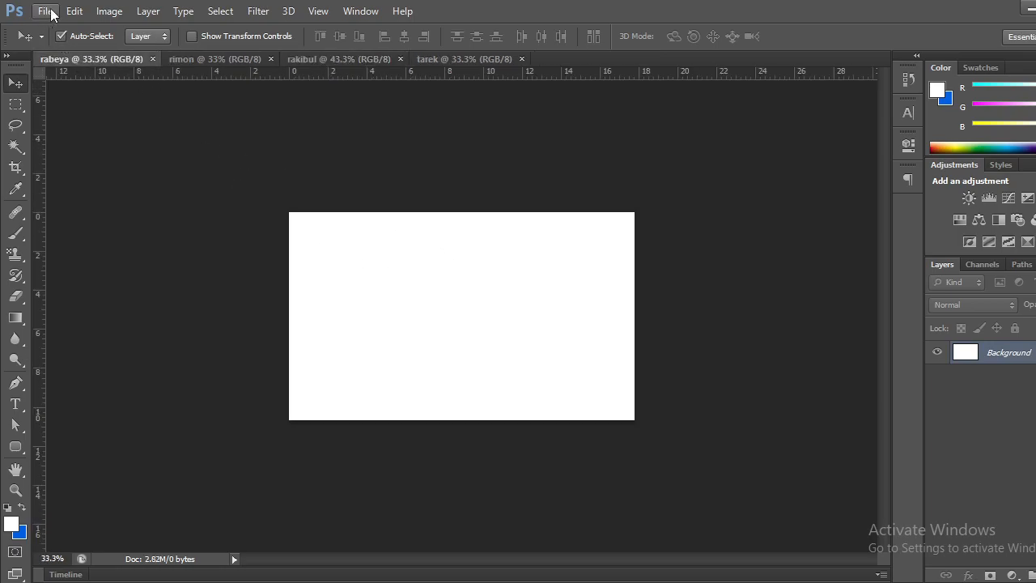
pyautogui.click(50, 13)
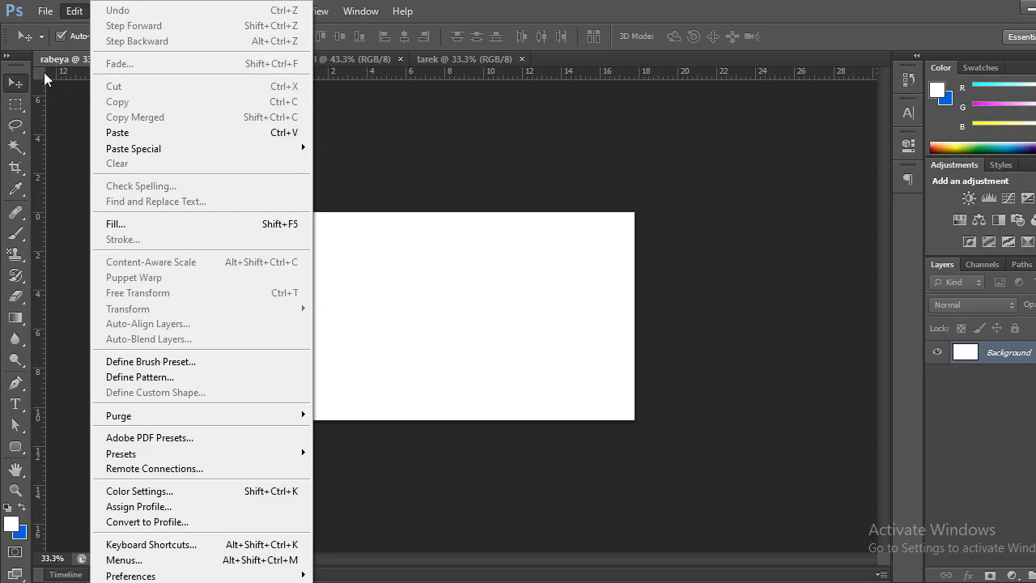
pyautogui.click(74, 133)
pyautogui.click(111, 11)
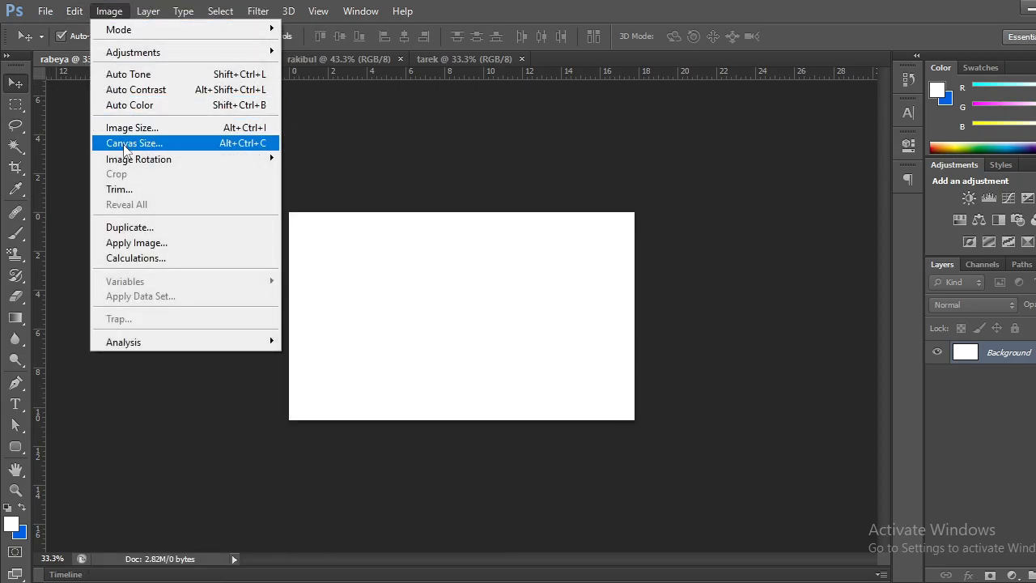
pyautogui.click(128, 143)
pyautogui.click(595, 217)
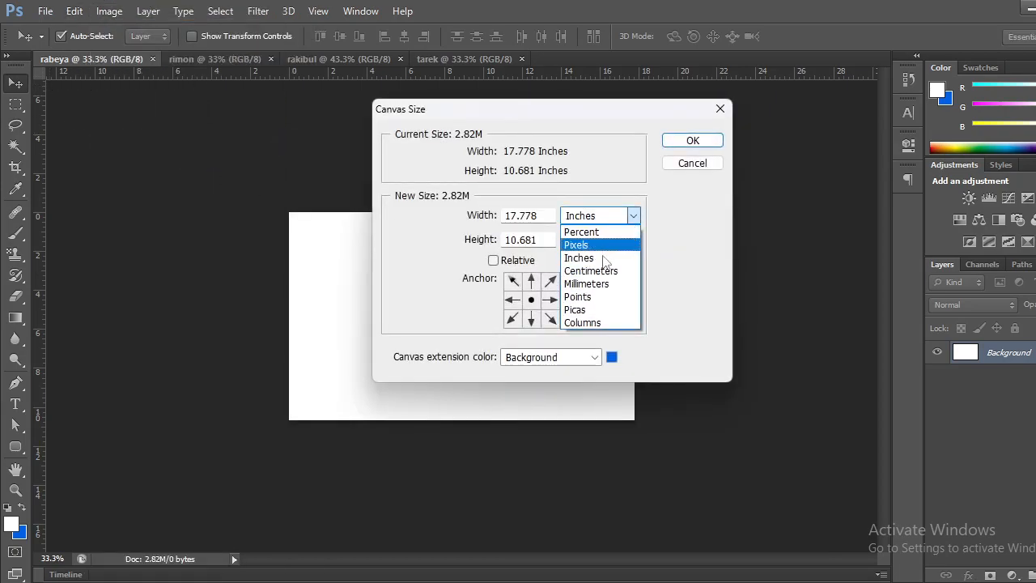
pyautogui.click(584, 245)
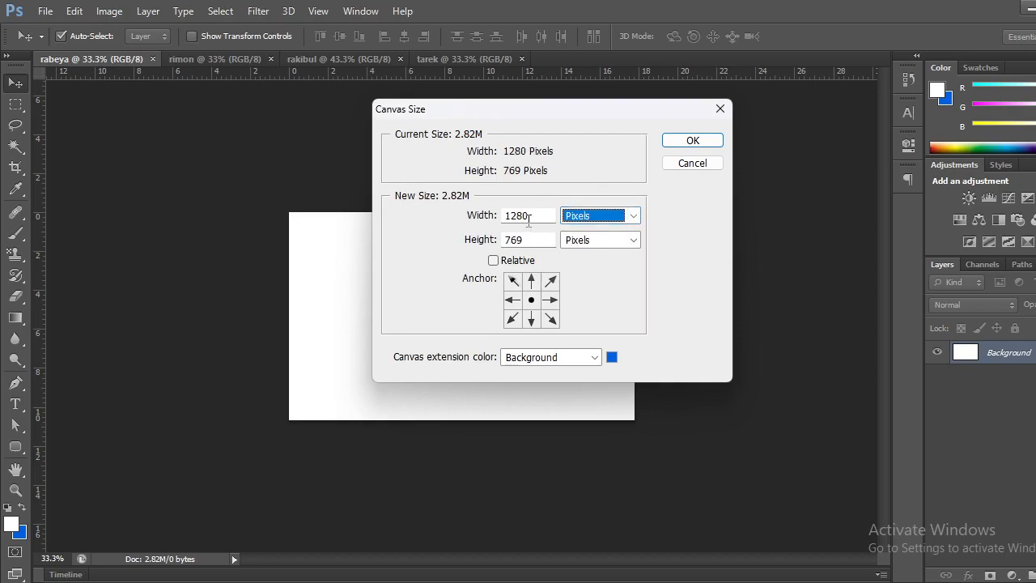
pyautogui.click(680, 144)
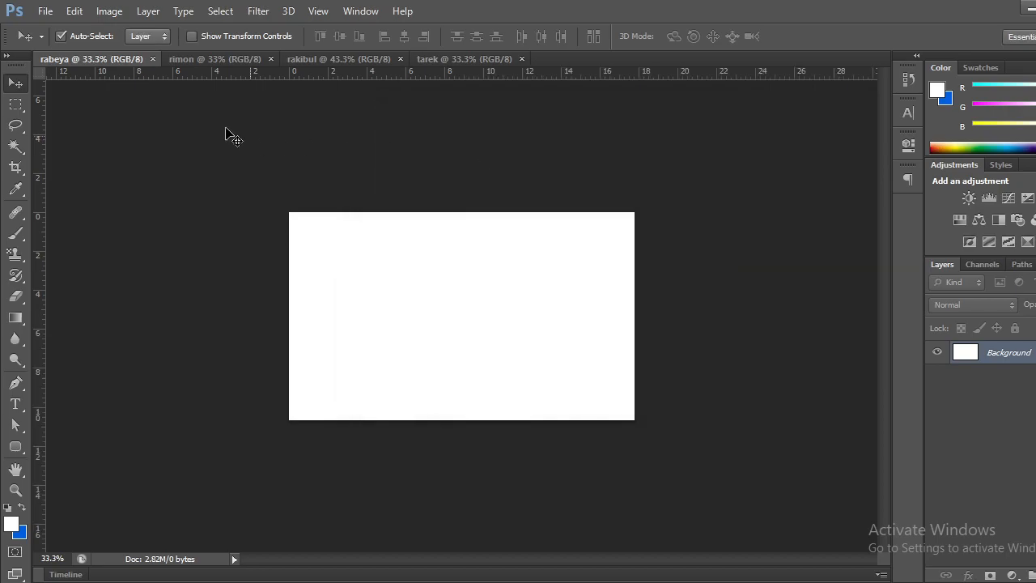
pyautogui.click(152, 60)
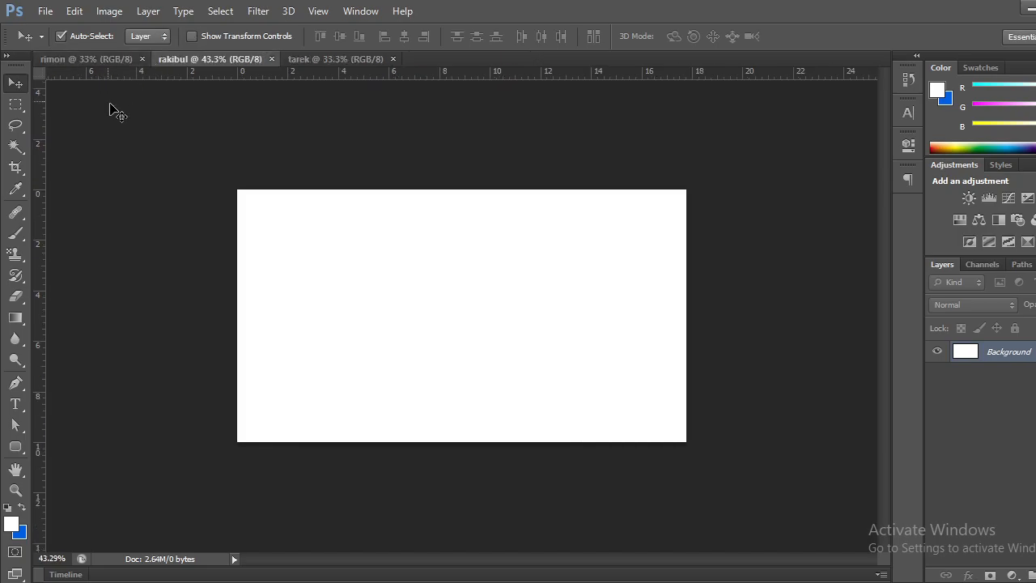
# Step: Check the fourth participant's canvas size in pixels and close that document
pyautogui.click(108, 11)
pyautogui.click(141, 144)
pyautogui.click(593, 217)
pyautogui.click(578, 245)
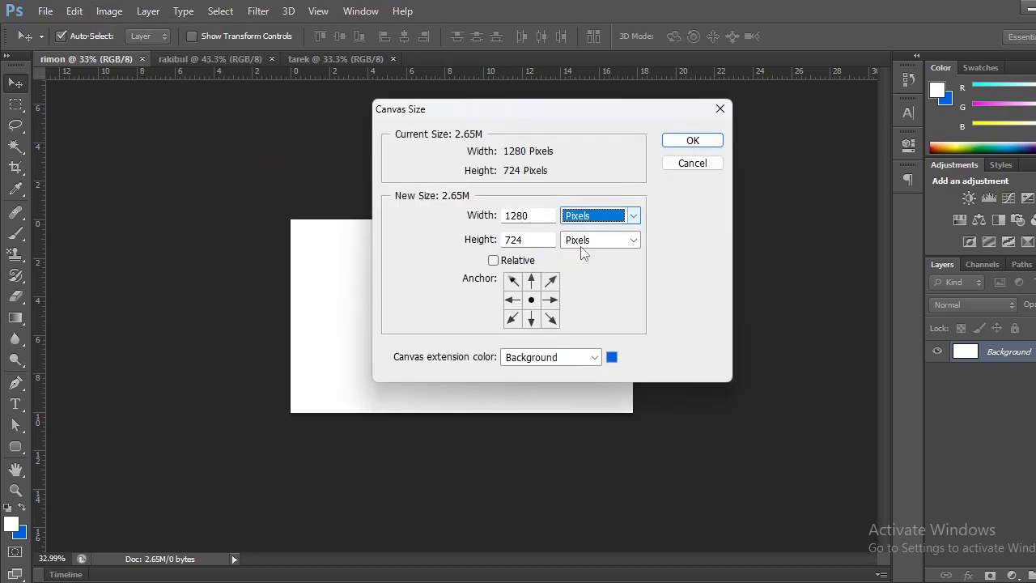
pyautogui.click(720, 108)
pyautogui.click(141, 59)
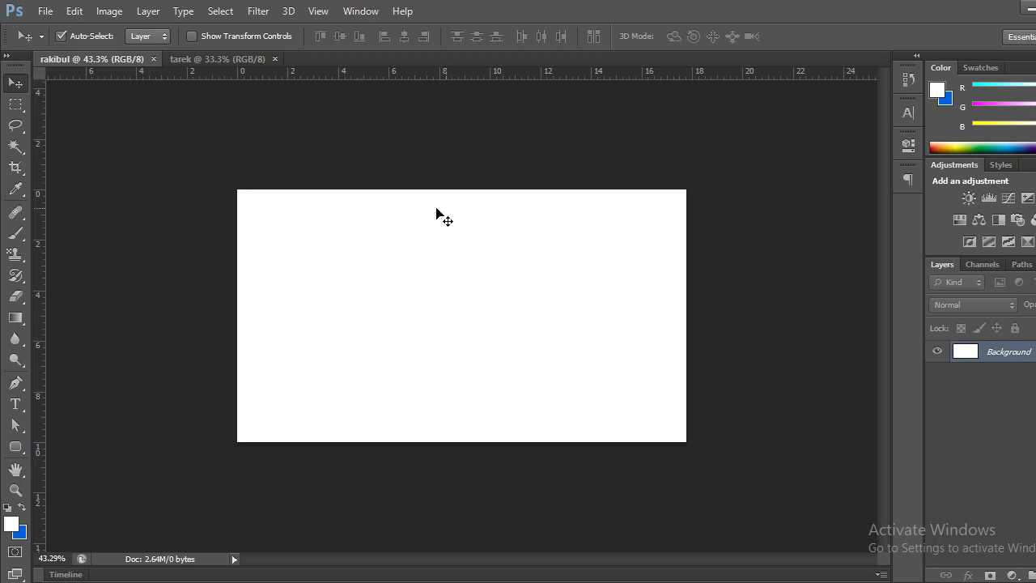
# Step: Close the fifth participant's document and check the canvas size of the first participant's document in pixels
pyautogui.click(153, 59)
pyautogui.scroll(1, 409, 247)
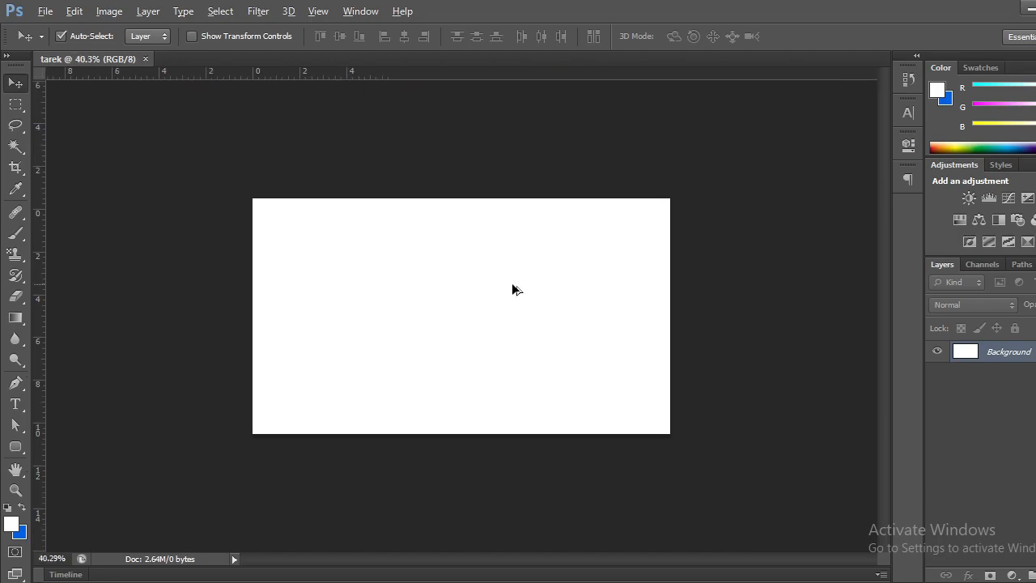
pyautogui.click(109, 10)
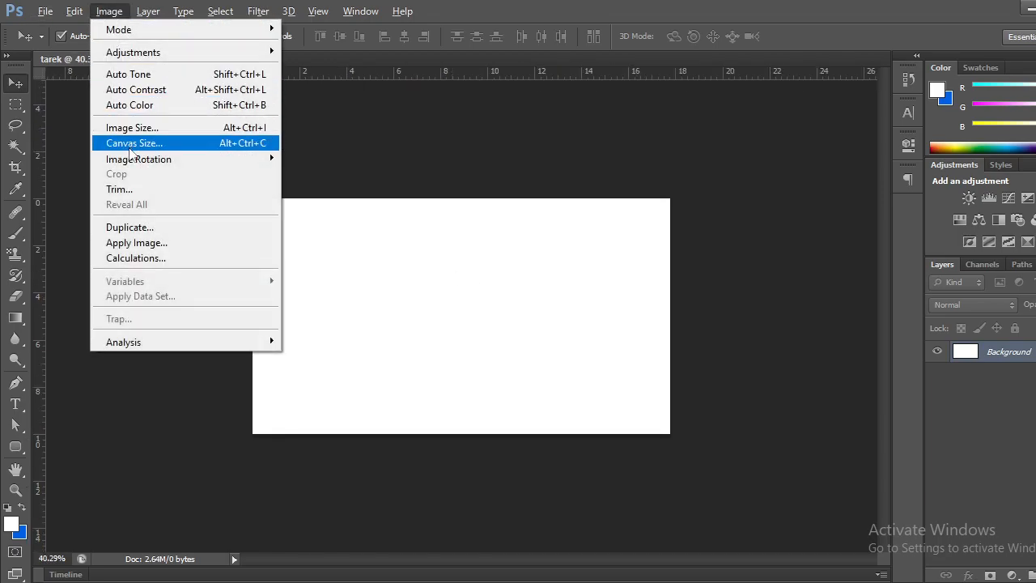
pyautogui.click(134, 143)
pyautogui.click(581, 219)
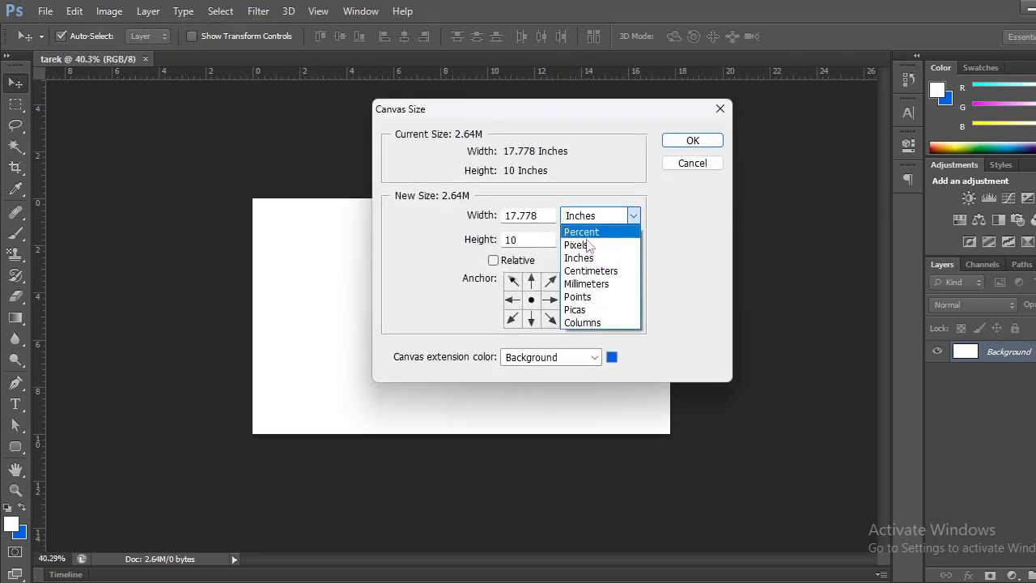
pyautogui.click(585, 247)
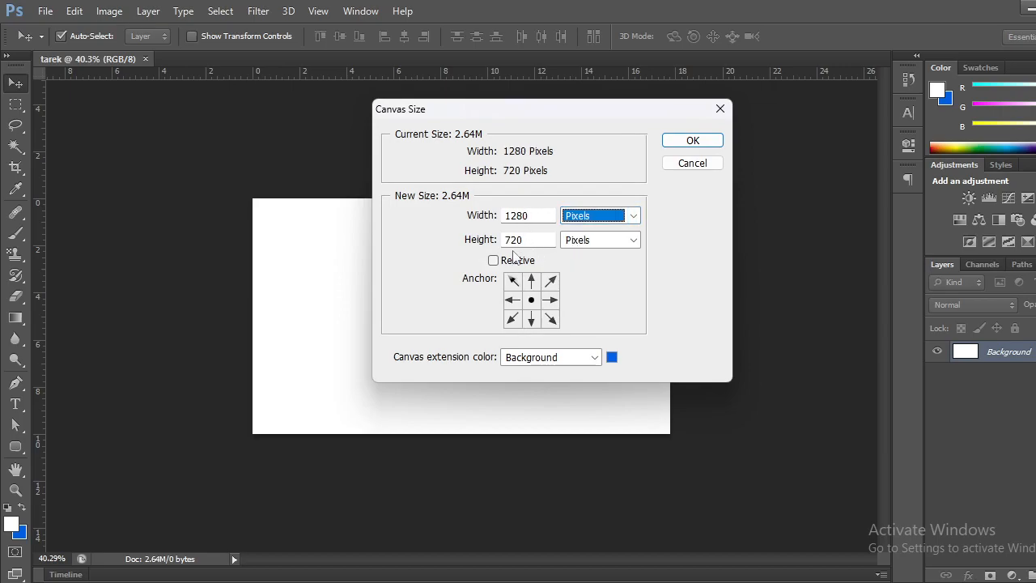
pyautogui.click(688, 143)
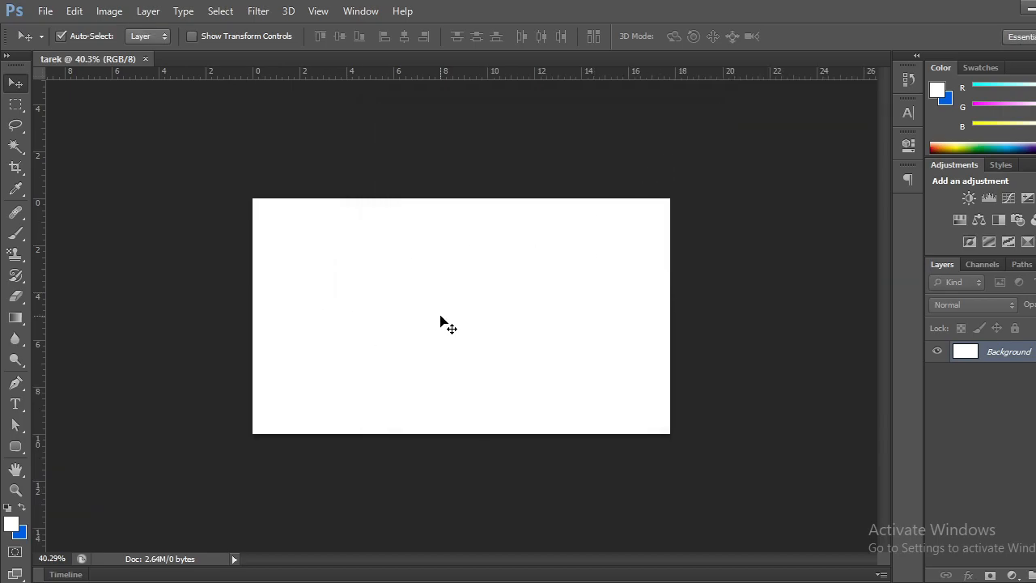
# Step: Add a Solid Color fill layer in near-black navy #00010d over the background and recheck its colour
pyautogui.scroll(2, 441, 316)
pyautogui.scroll(-1, 442, 317)
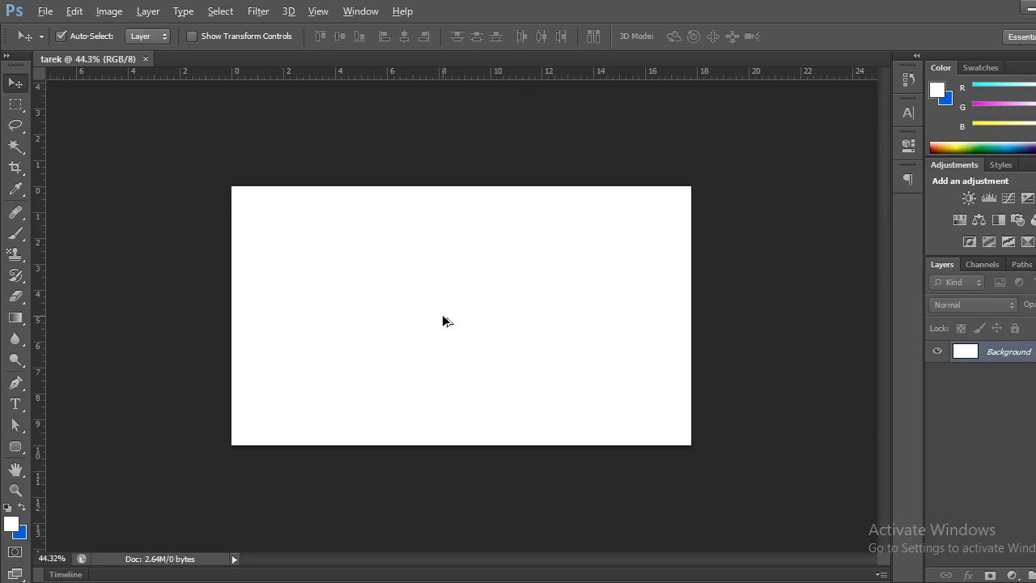
pyautogui.click(1012, 575)
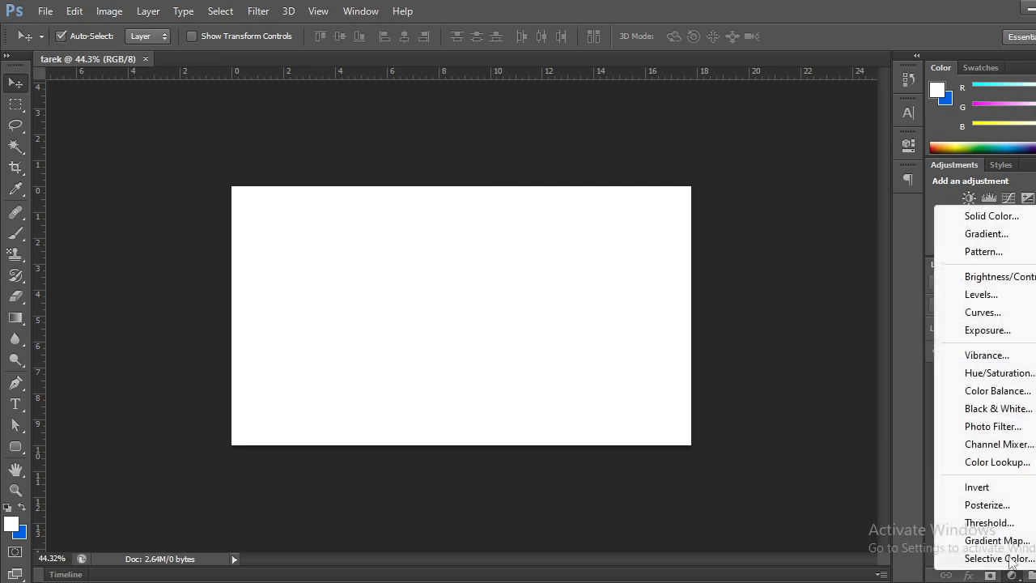
pyautogui.click(981, 224)
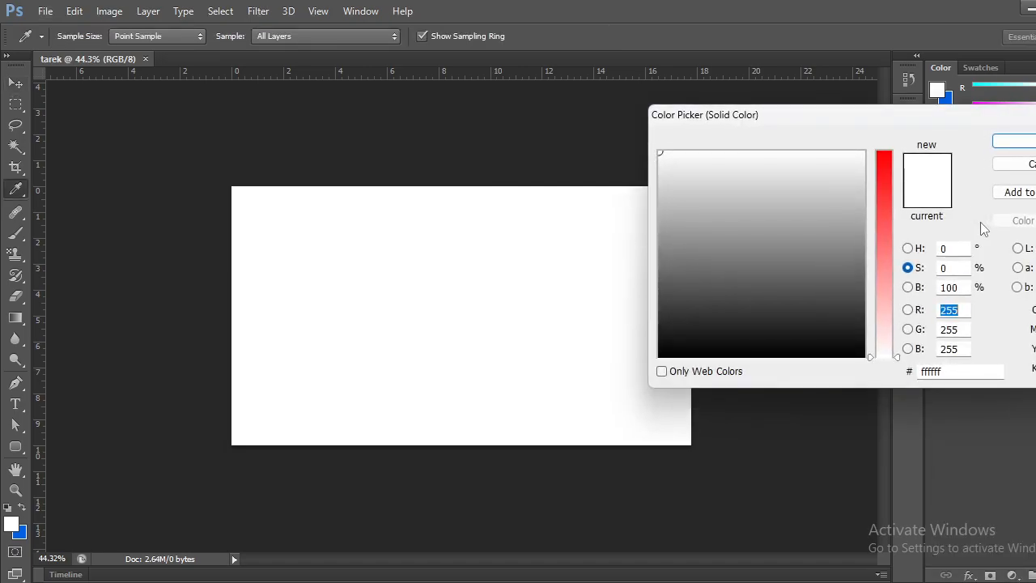
pyautogui.click(886, 212)
pyautogui.moveTo(831, 289)
pyautogui.mouseDown()
pyautogui.moveTo(786, 256)
pyautogui.moveTo(791, 320)
pyautogui.moveTo(803, 332)
pyautogui.moveTo(791, 315)
pyautogui.moveTo(793, 339)
pyautogui.mouseUp()
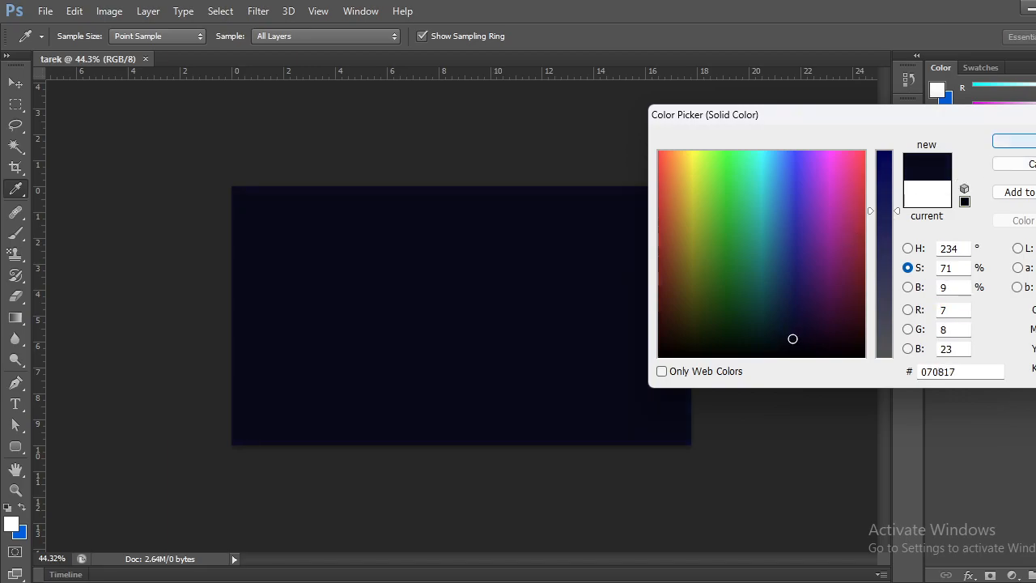
pyautogui.moveTo(897, 211); pyautogui.dragTo(898, 133)
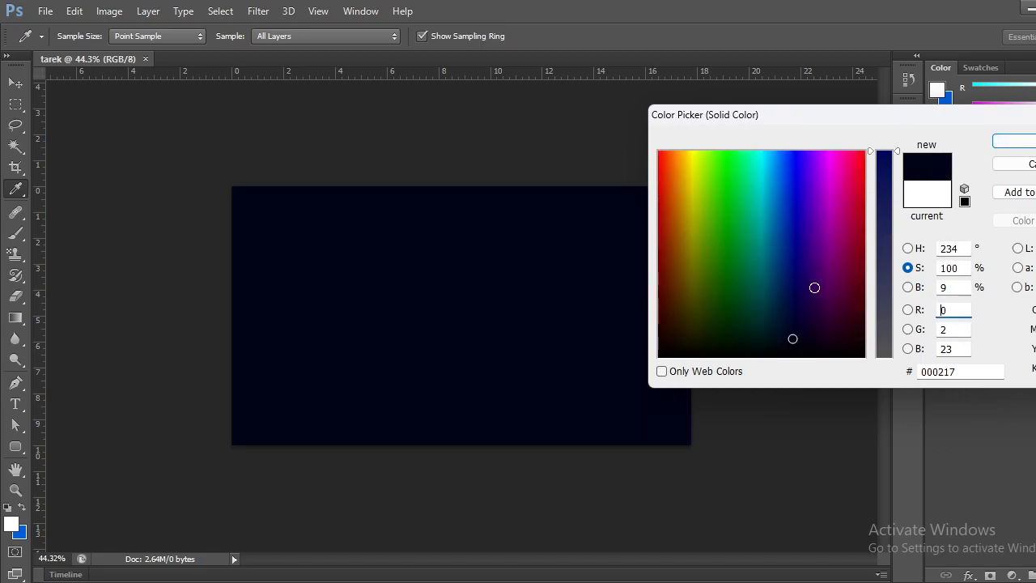
pyautogui.click(793, 343)
pyautogui.click(792, 347)
pyautogui.click(1018, 146)
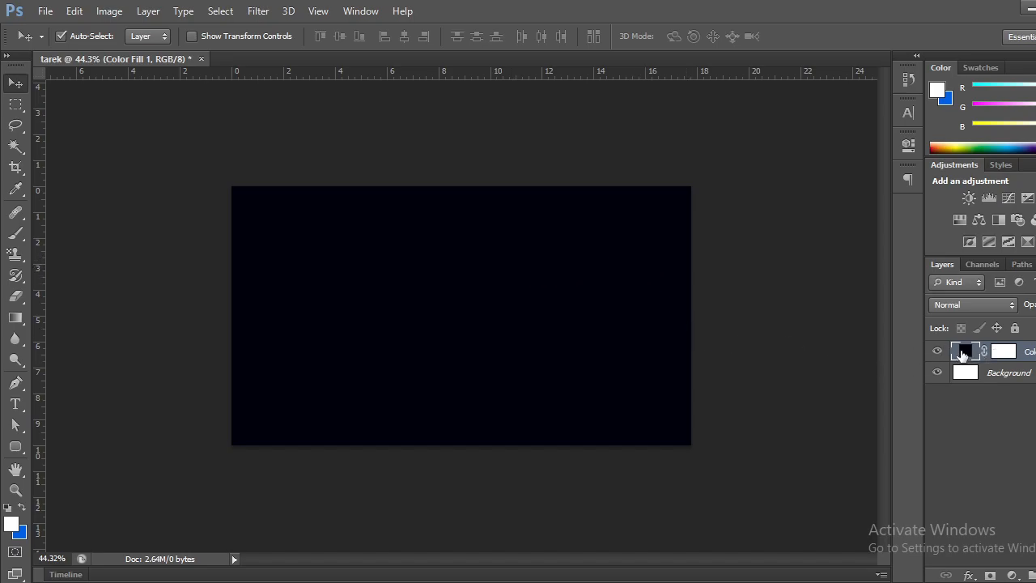
pyautogui.doubleClick(966, 352)
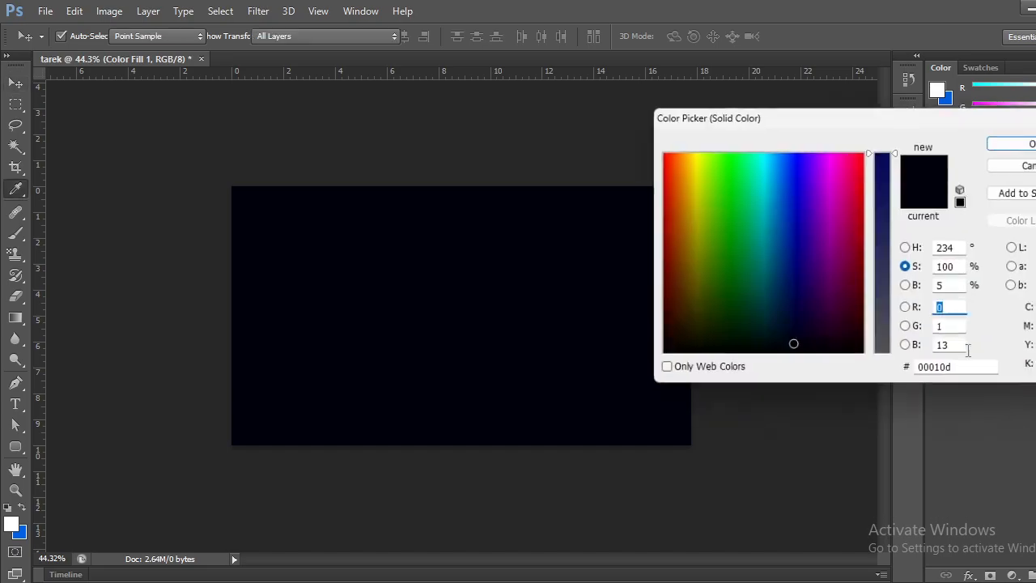
pyautogui.click(1027, 164)
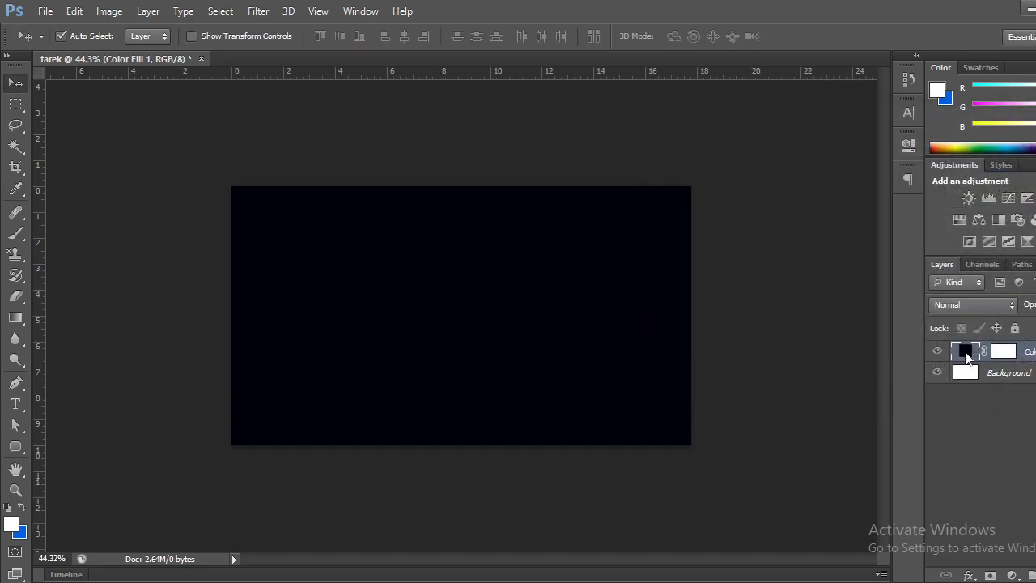
# Step: Try other colours such as orange #ed8000 and green #009d1e for the Solid Color fill layer, cancelling the change
pyautogui.doubleClick(966, 353)
pyautogui.click(679, 166)
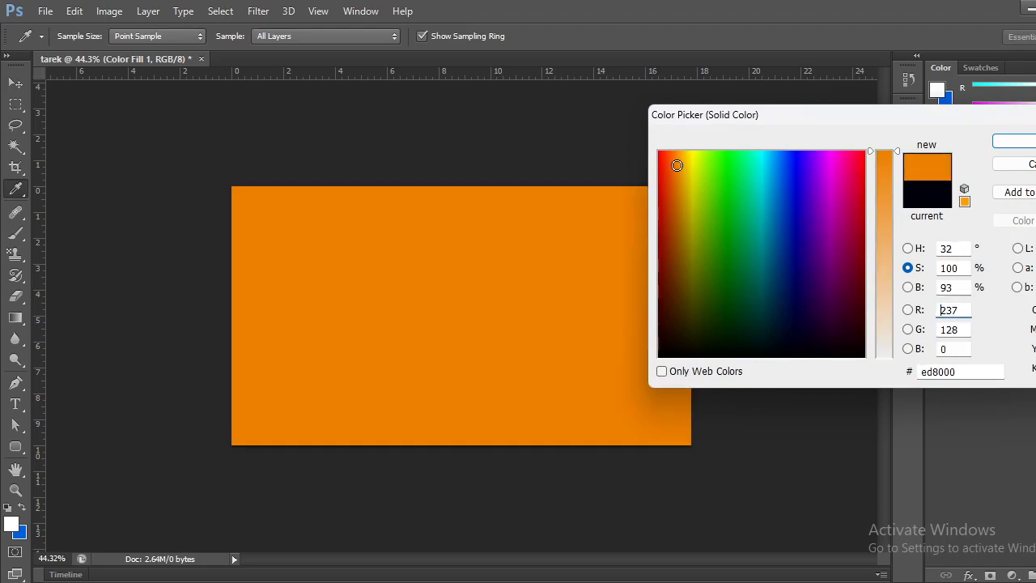
pyautogui.click(853, 177)
pyautogui.moveTo(712, 302)
pyautogui.mouseDown()
pyautogui.moveTo(691, 299)
pyautogui.moveTo(793, 262)
pyautogui.moveTo(838, 315)
pyautogui.moveTo(733, 230)
pyautogui.mouseUp()
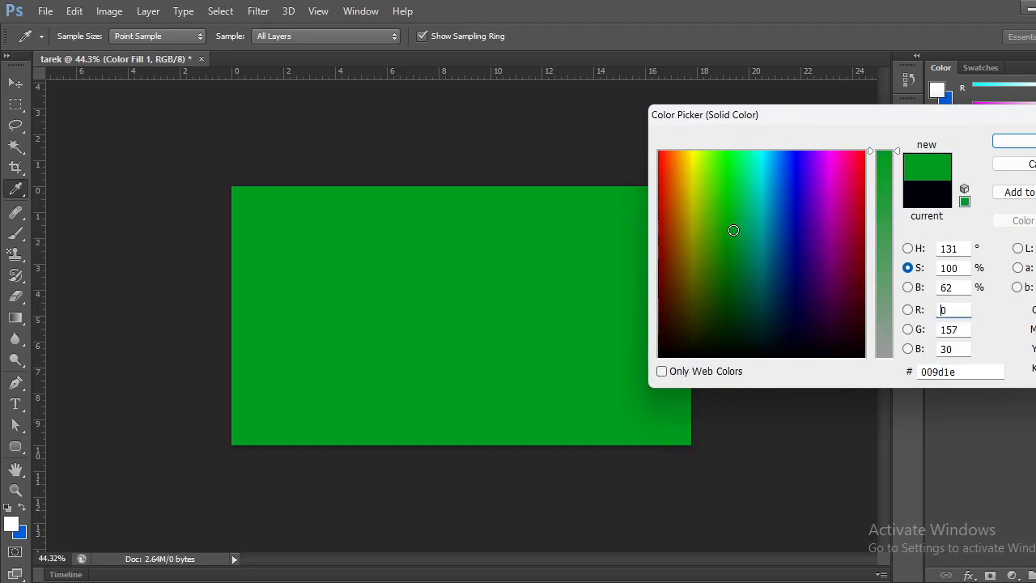
pyautogui.click(998, 165)
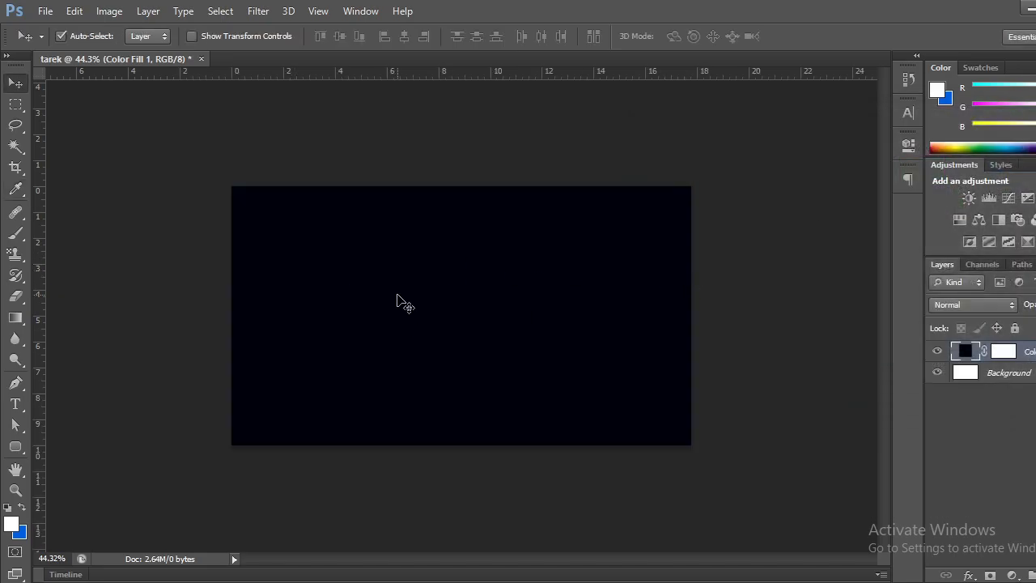
pyautogui.click(151, 243)
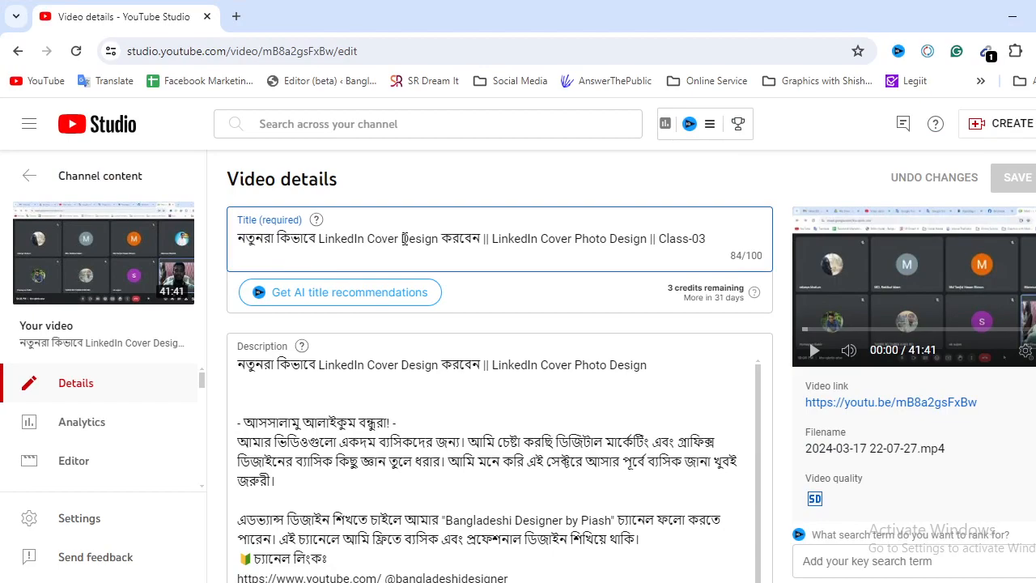
pyautogui.click(1012, 17)
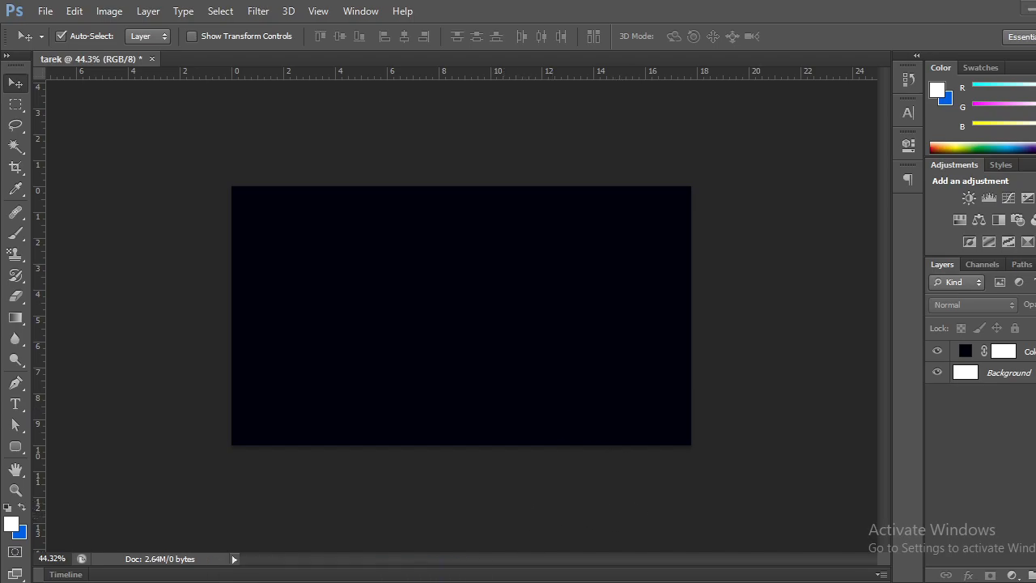
pyautogui.click(45, 10)
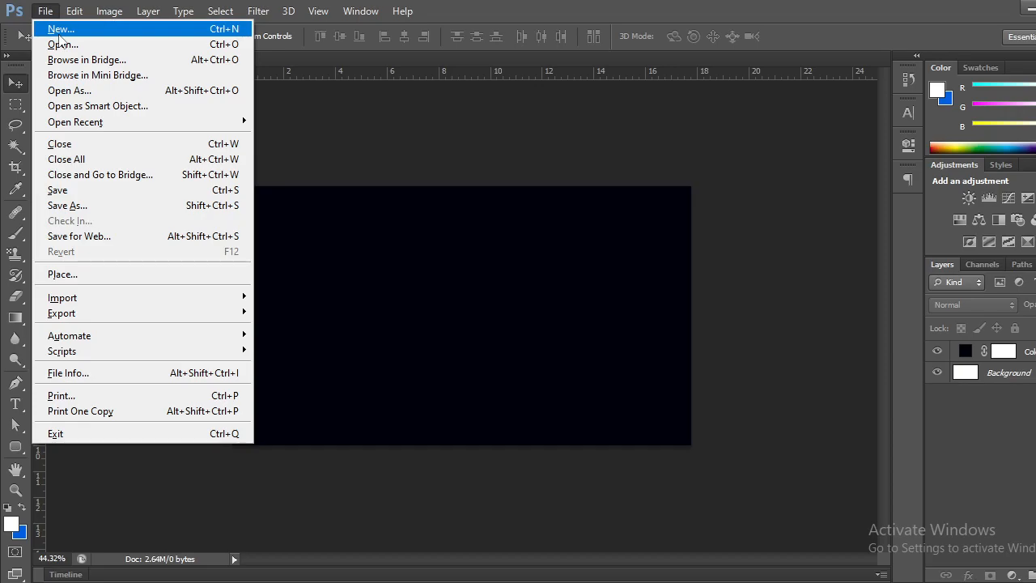
pyautogui.click(69, 275)
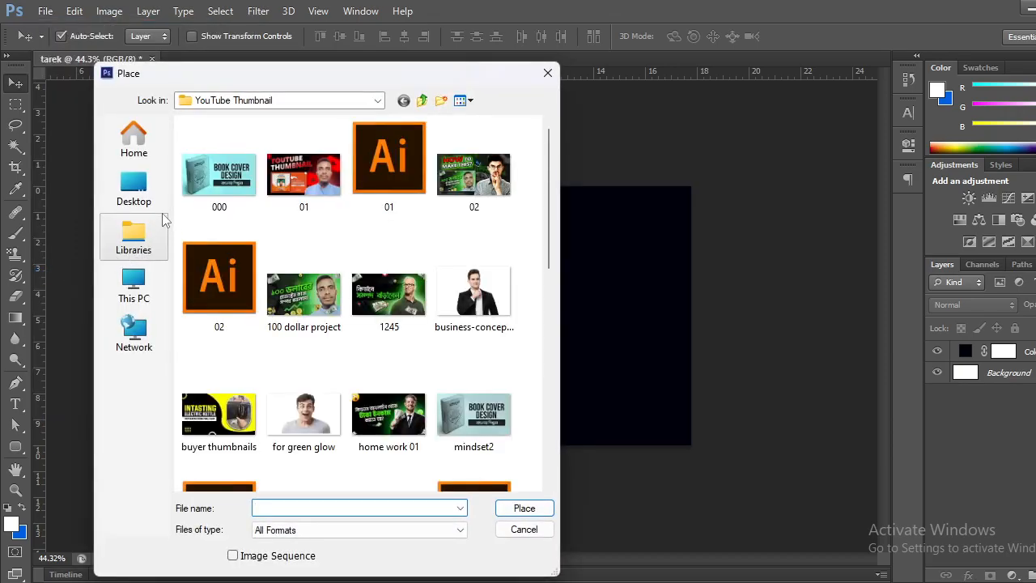
pyautogui.click(134, 236)
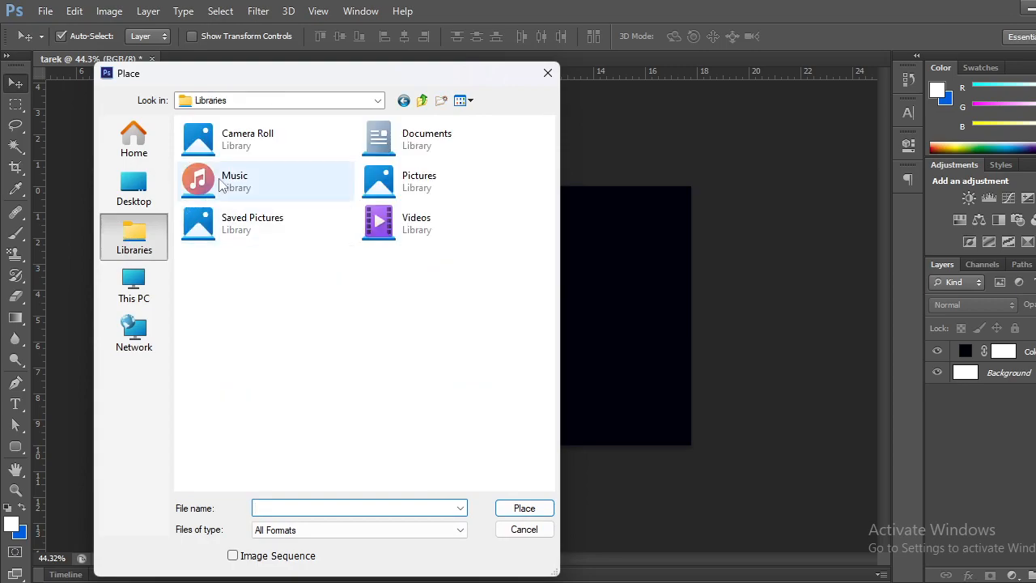
pyautogui.click(134, 188)
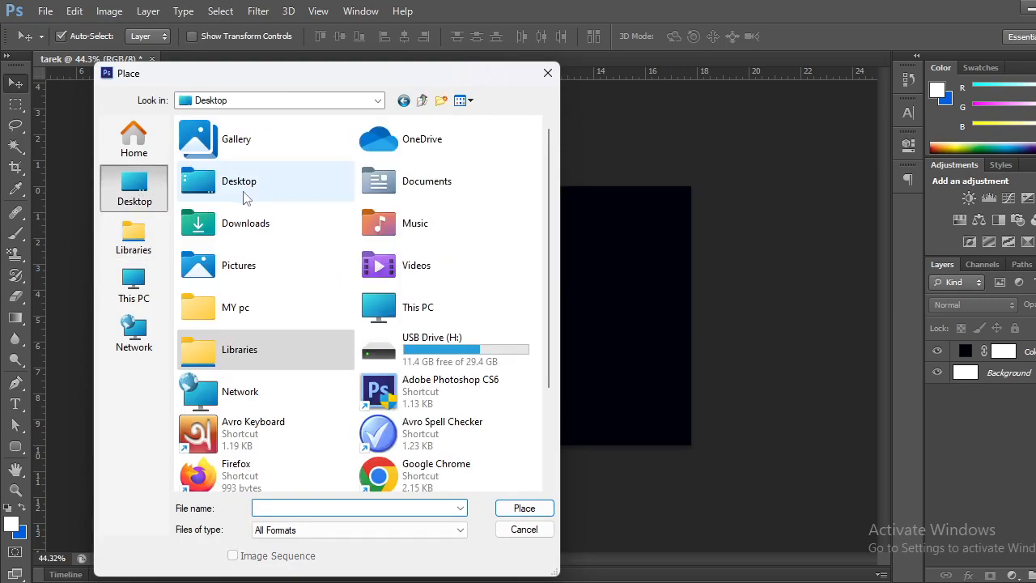
pyautogui.doubleClick(246, 223)
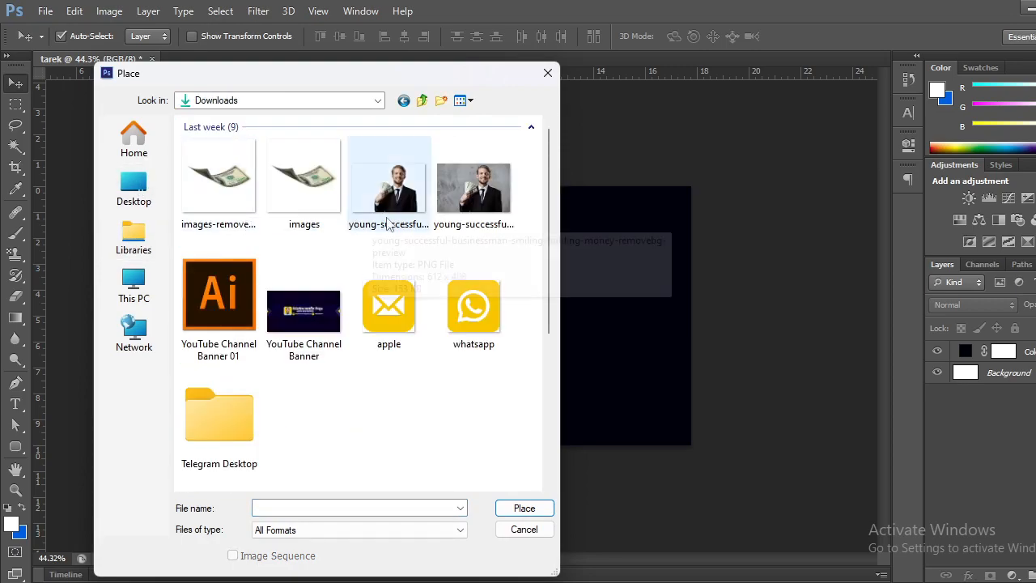
pyautogui.scroll(-3, 392, 243)
pyautogui.scroll(3, 397, 258)
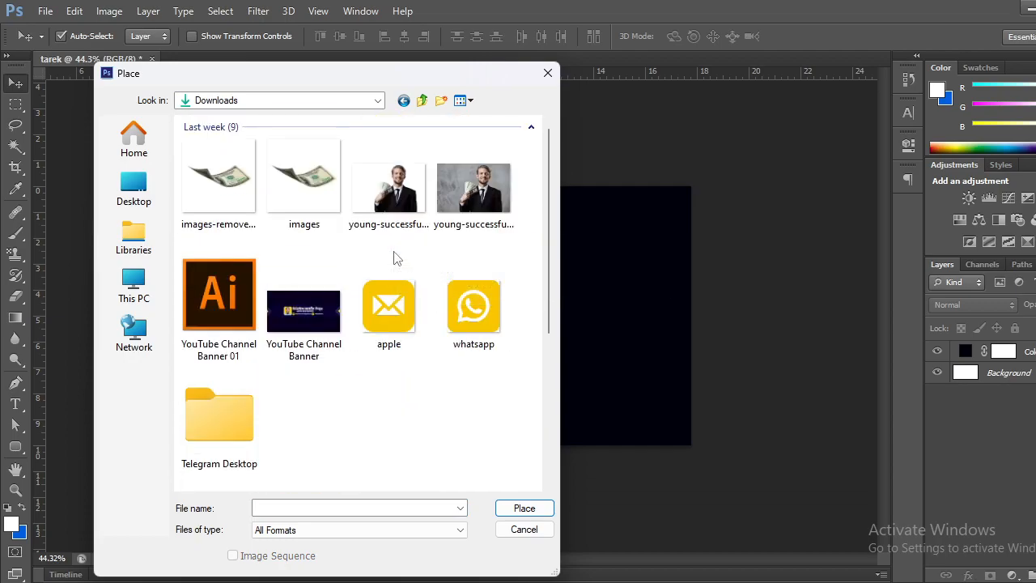
pyautogui.click(548, 73)
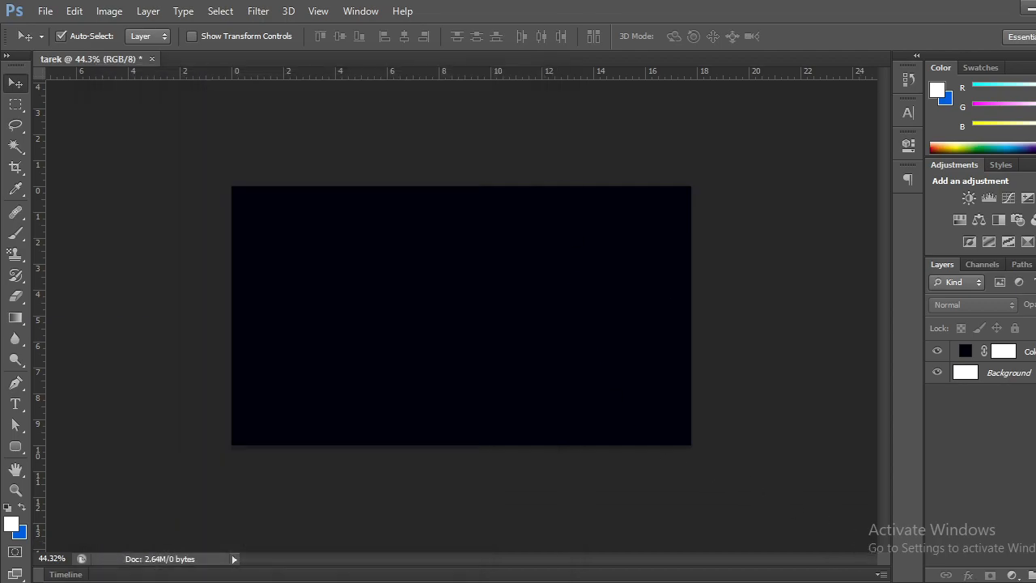
# Step: Switch to Google Chrome, open Freepik with a browser profile and search all assets for "thinking men"
pyautogui.click(1030, 9)
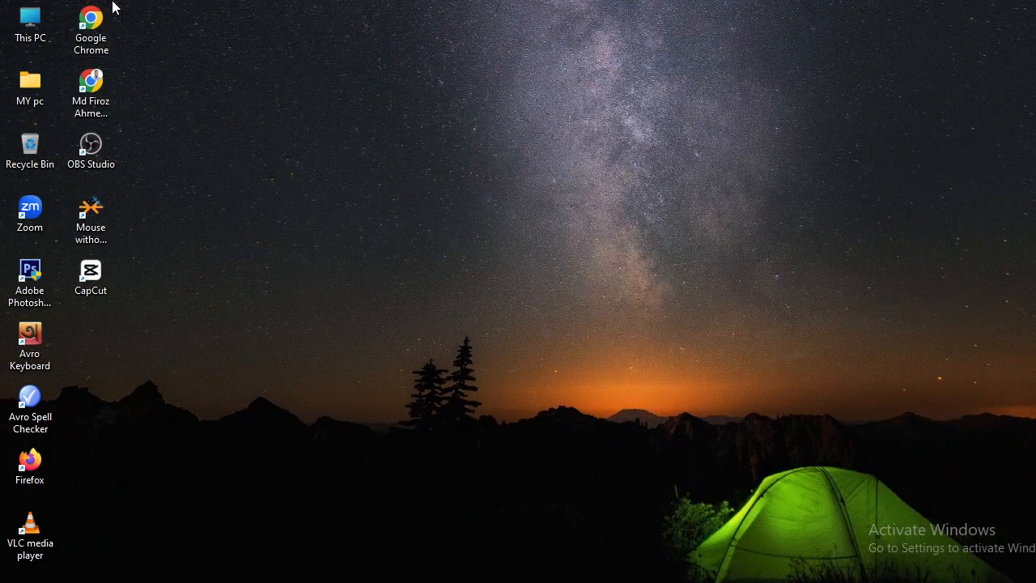
pyautogui.doubleClick(91, 22)
pyautogui.scroll(-5, 624, 312)
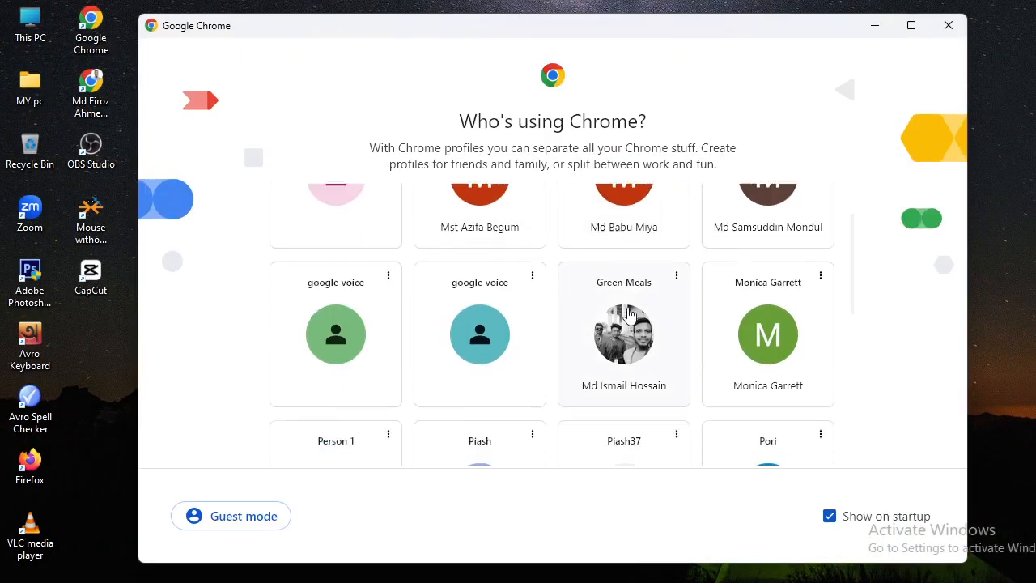
pyautogui.click(377, 363)
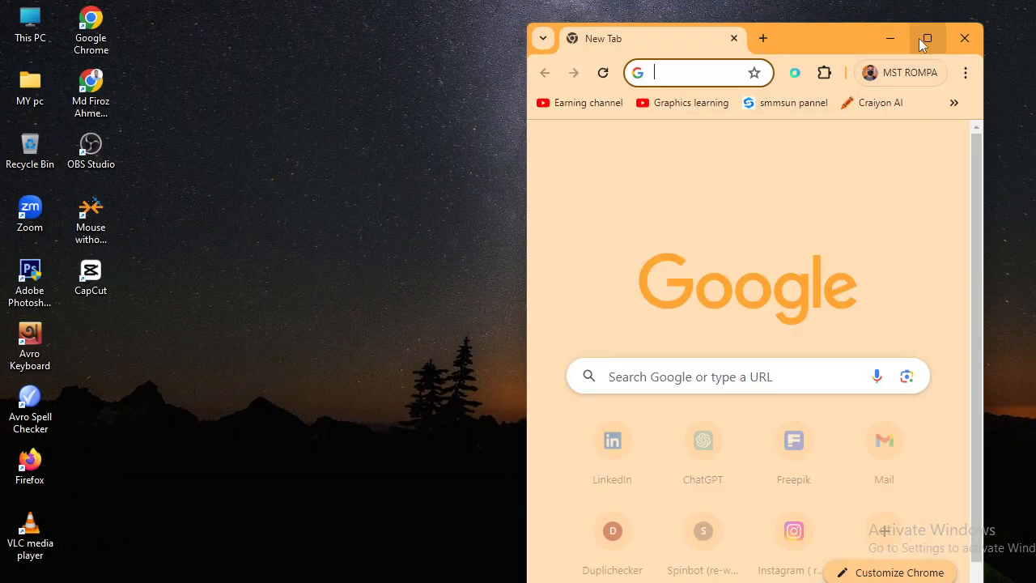
pyautogui.click(923, 38)
pyautogui.click(594, 426)
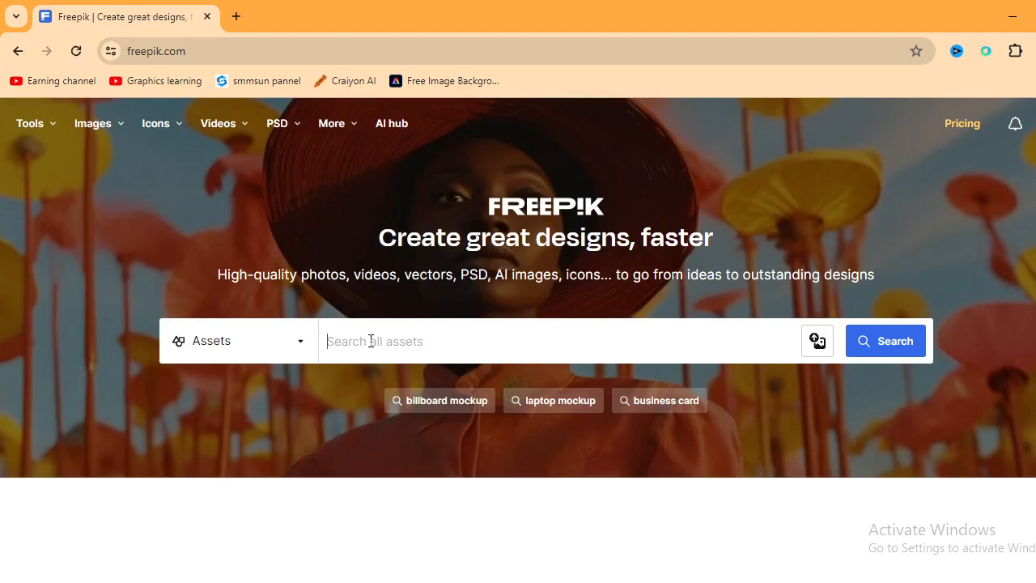
pyautogui.write('thinking')
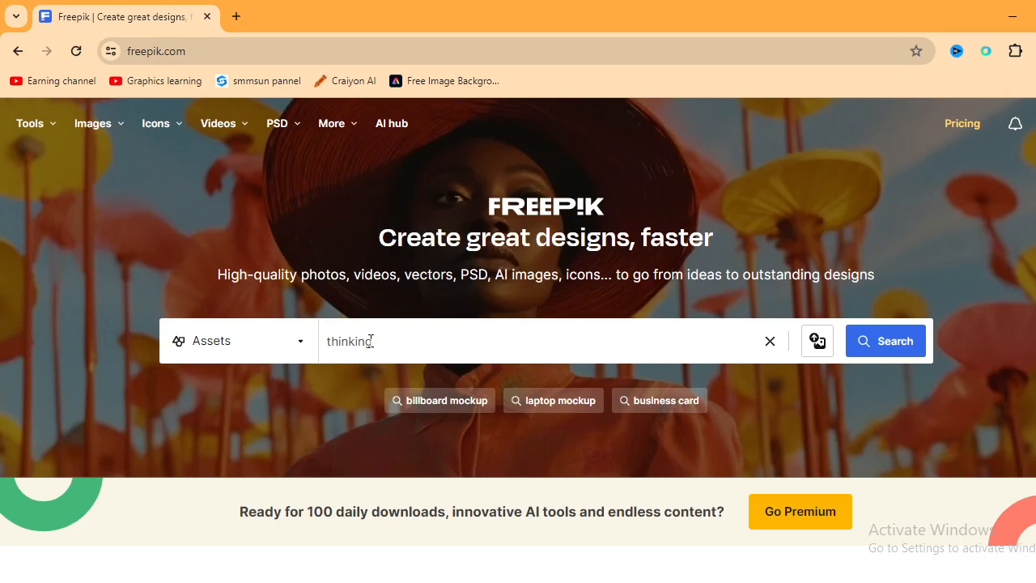
pyautogui.press('Return')
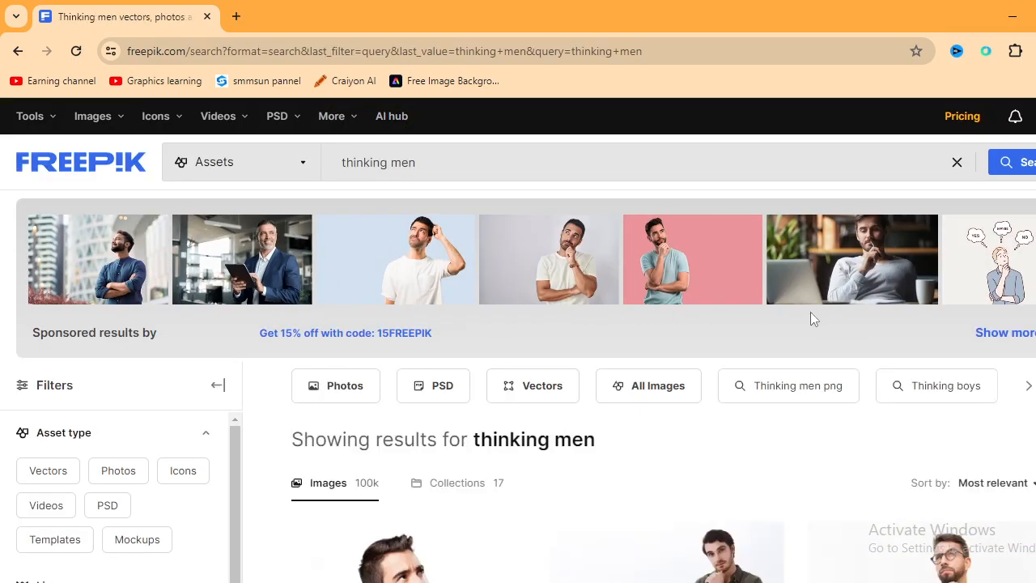
# Step: Filter the thinking men results to Free licence and Photos
pyautogui.scroll(-3, 800, 316)
pyautogui.scroll(-3, 967, 376)
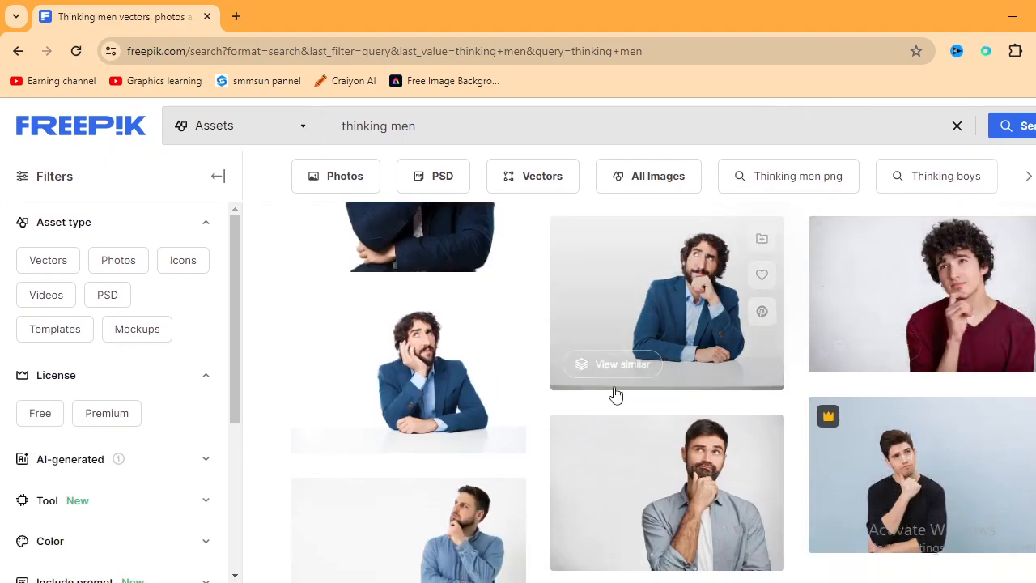
pyautogui.click(44, 415)
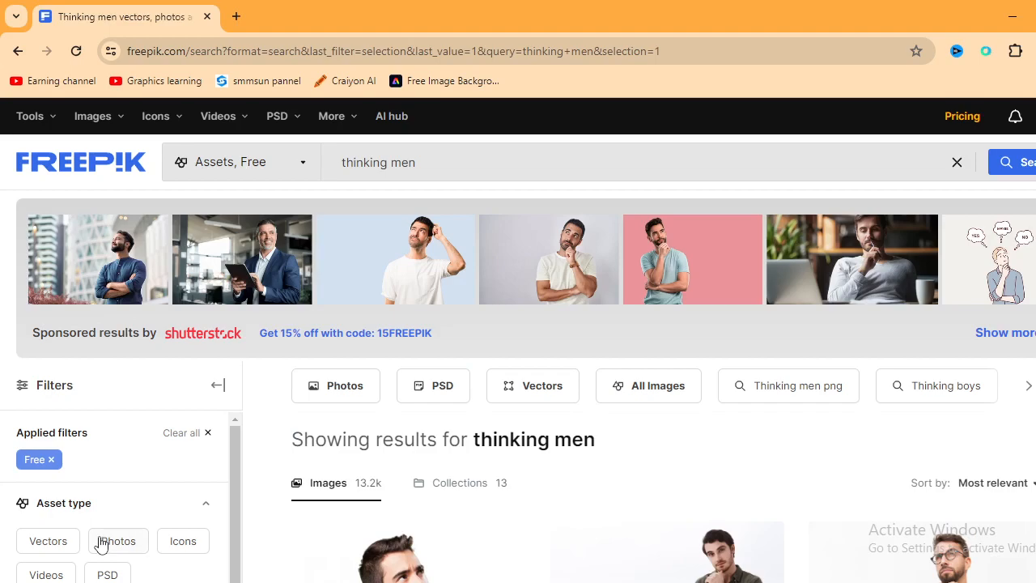
pyautogui.click(100, 544)
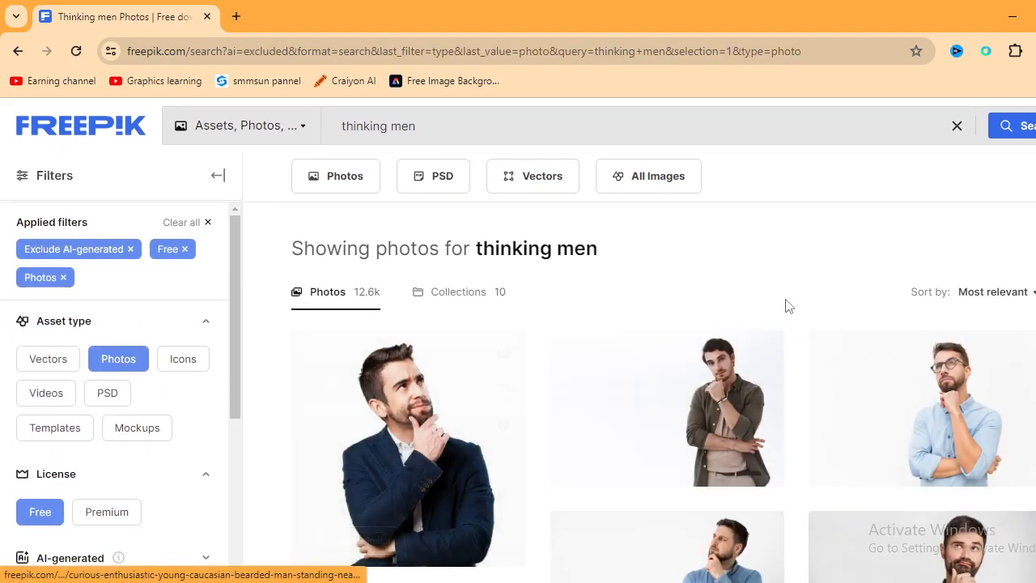
# Step: Browse the filtered photos and open the thinking man in a red T-shirt and round glasses, dismissing the background-removal tip
pyautogui.scroll(-4, 699, 329)
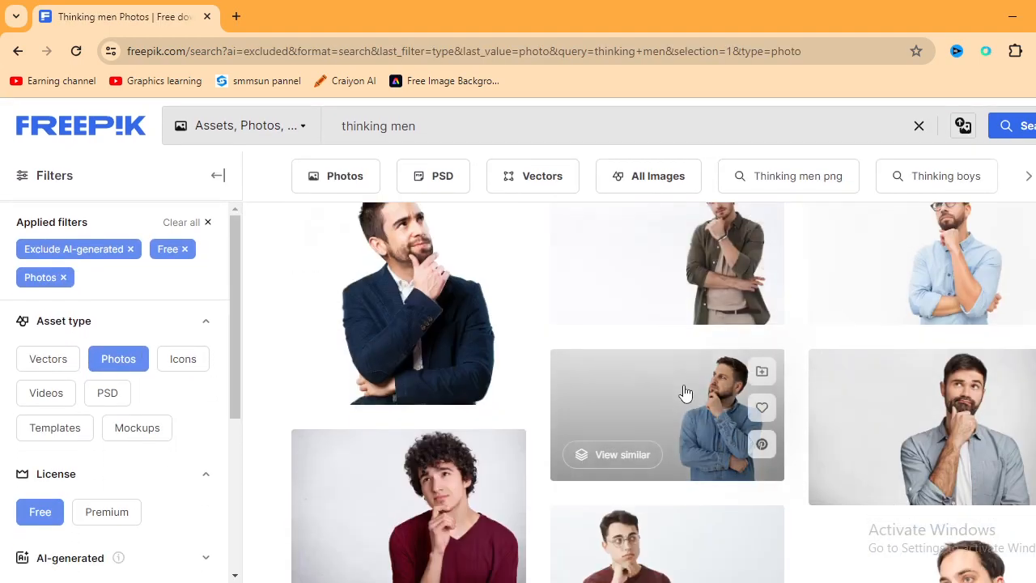
pyautogui.scroll(-3, 686, 394)
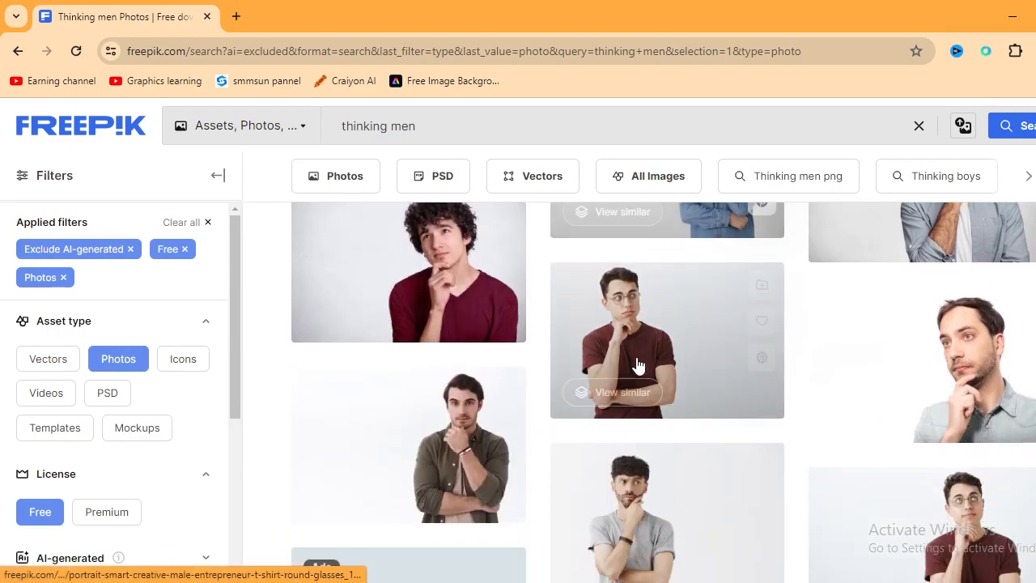
pyautogui.moveTo(638, 364)
pyautogui.scroll(-3, 637, 364)
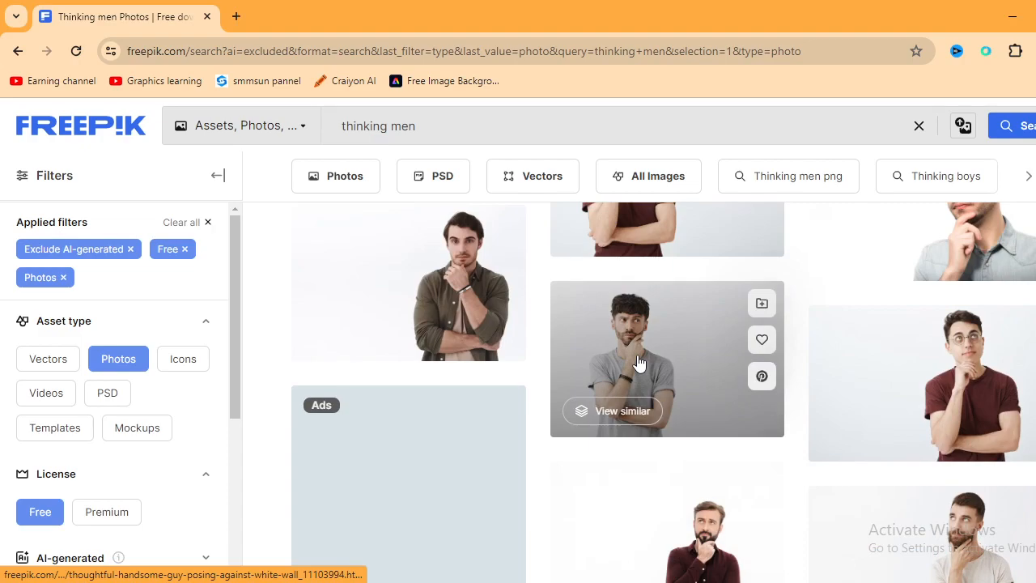
pyautogui.scroll(-1, 638, 364)
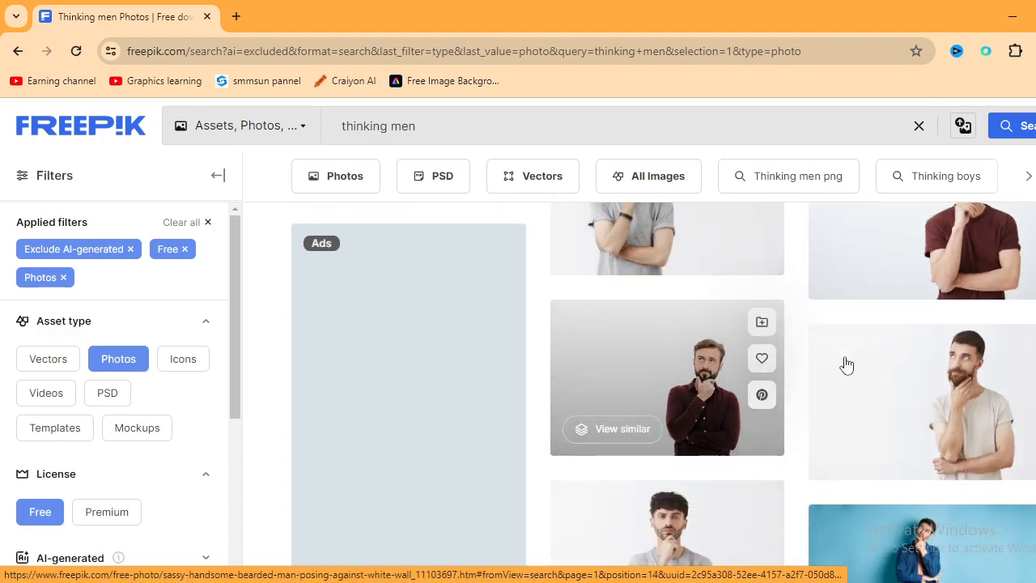
pyautogui.click(871, 368)
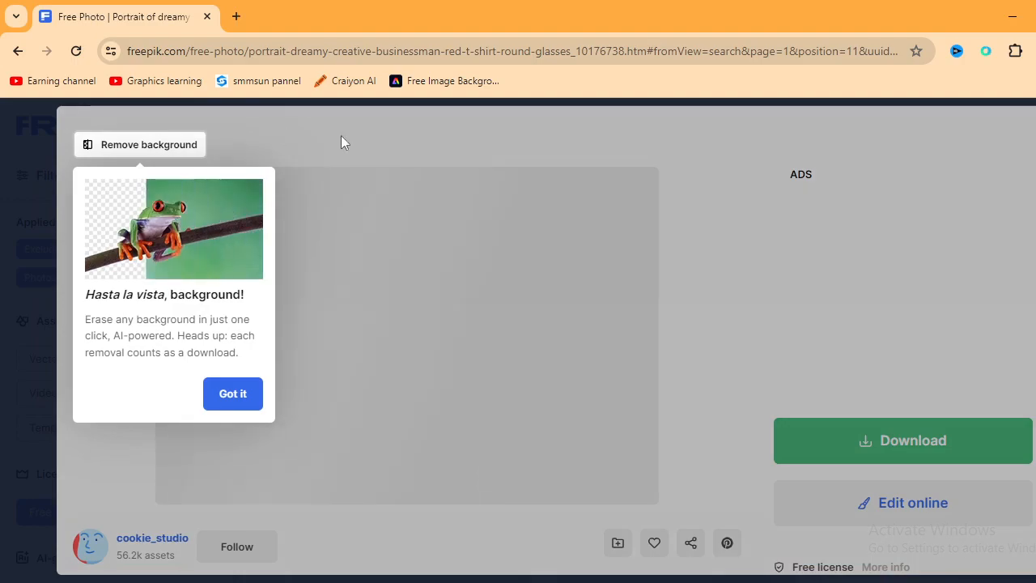
pyautogui.click(232, 393)
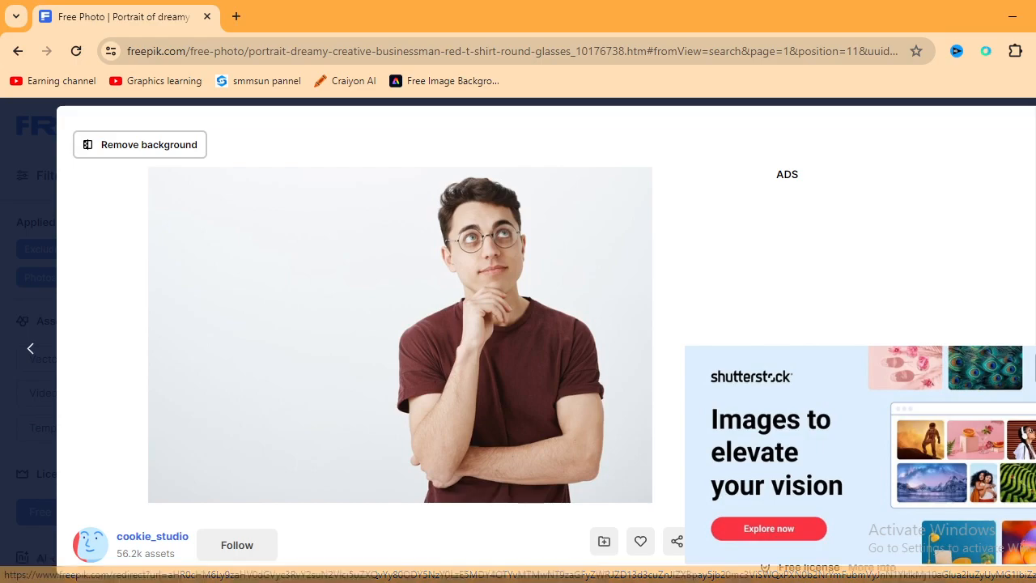
pyautogui.press('Escape')
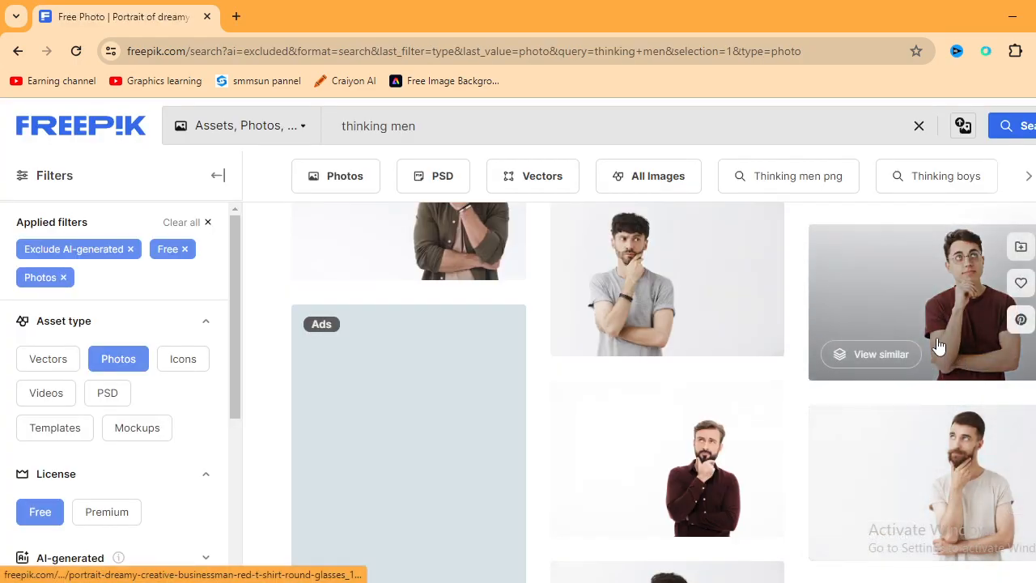
pyautogui.click(817, 333)
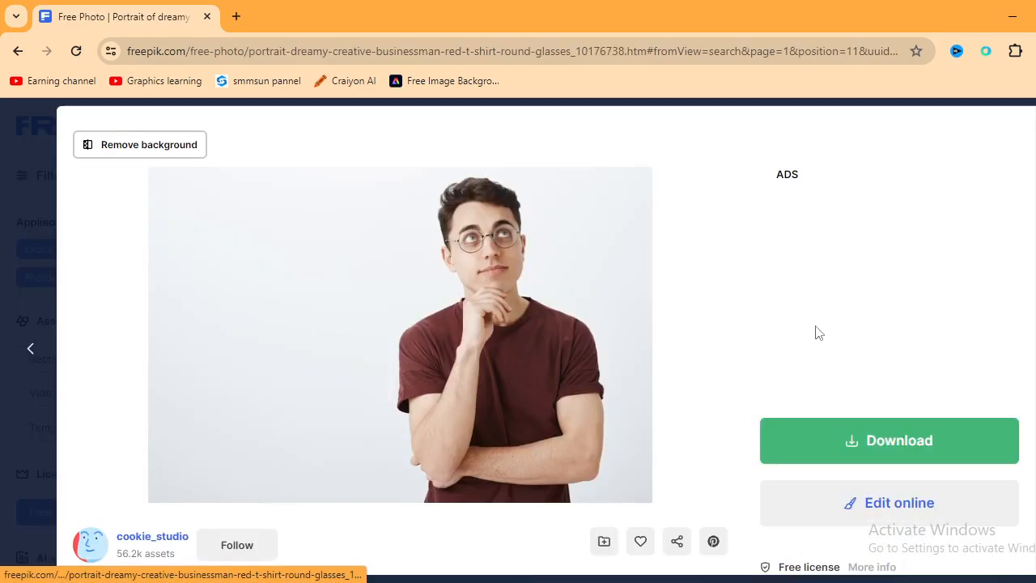
# Step: Download the photo of the man in the red T-shirt with the free download option
pyautogui.click(845, 450)
pyautogui.scroll(-3, 519, 340)
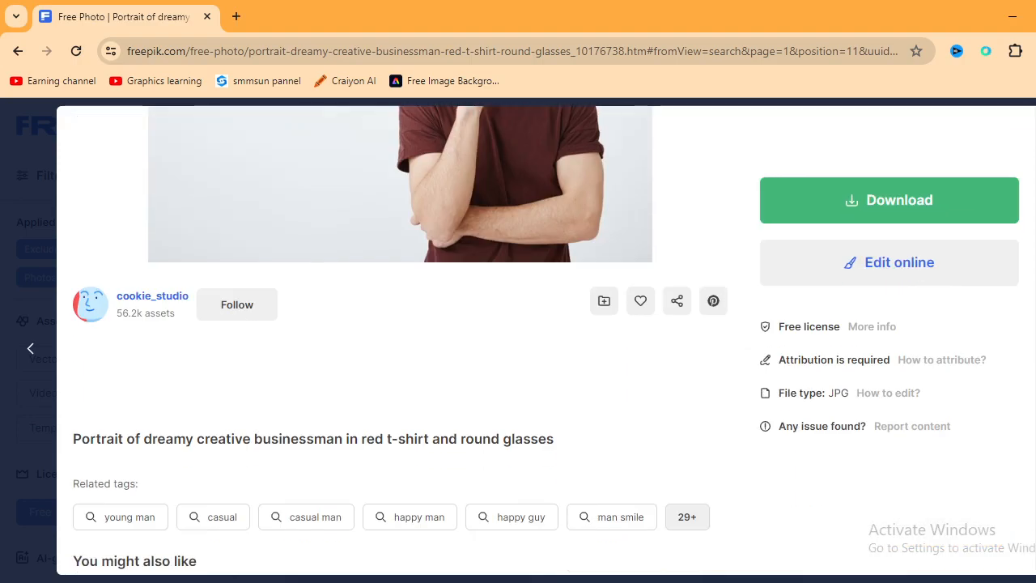
pyautogui.click(911, 216)
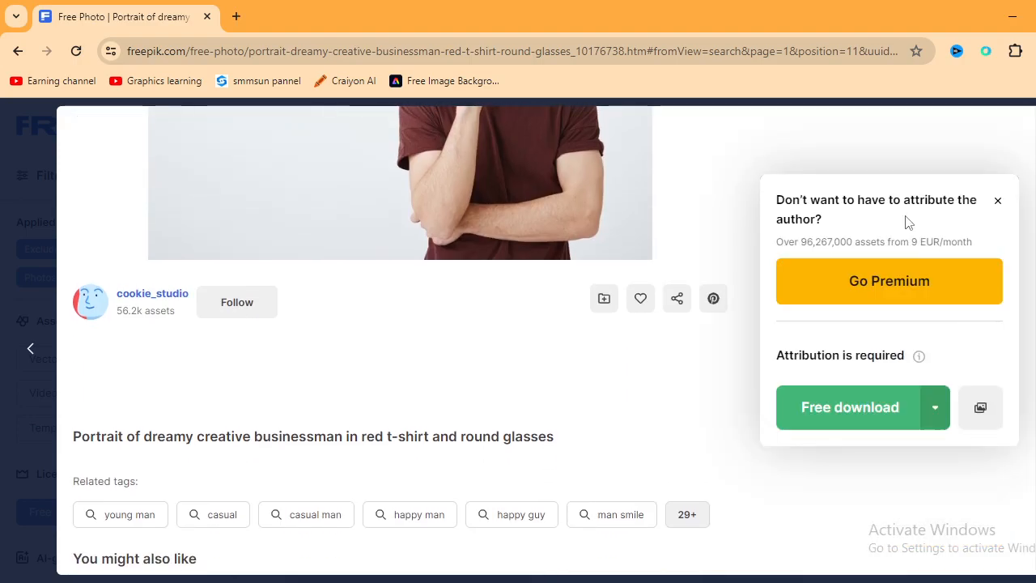
pyautogui.click(803, 413)
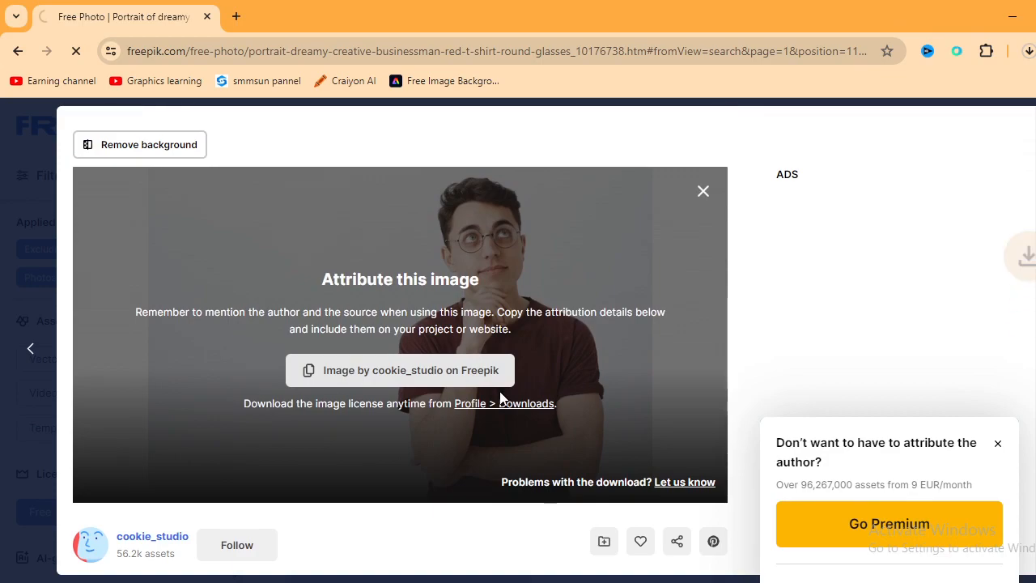
# Step: Return to Photoshop and start a text layer in the upper-left area of the dark canvas
pyautogui.click(1012, 16)
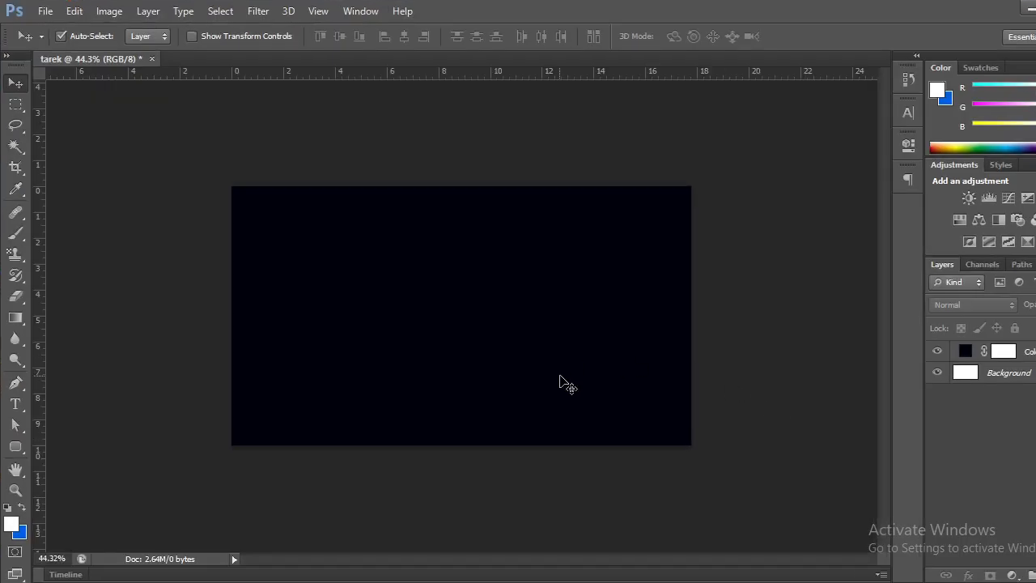
pyautogui.click(16, 403)
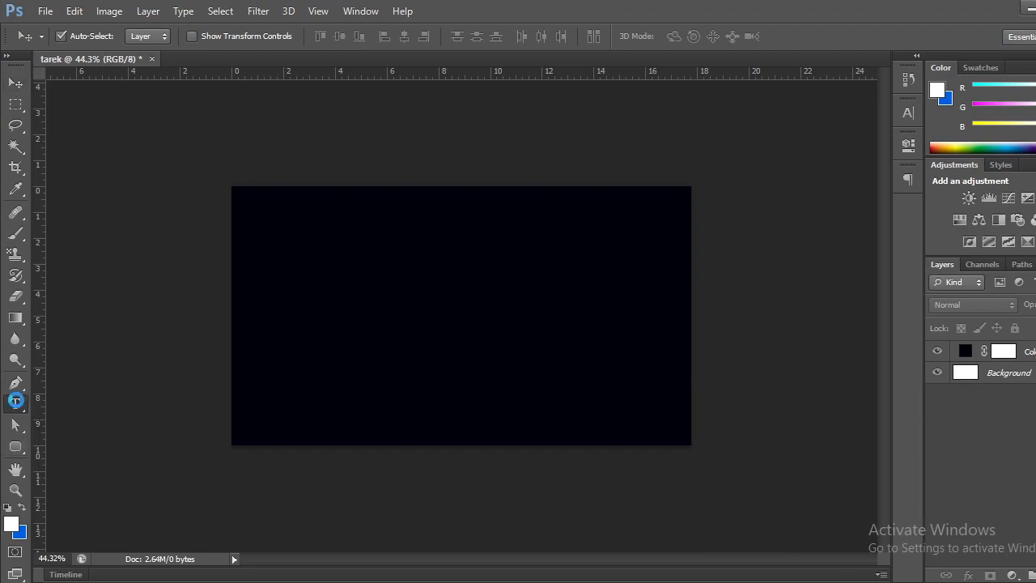
pyautogui.click(307, 251)
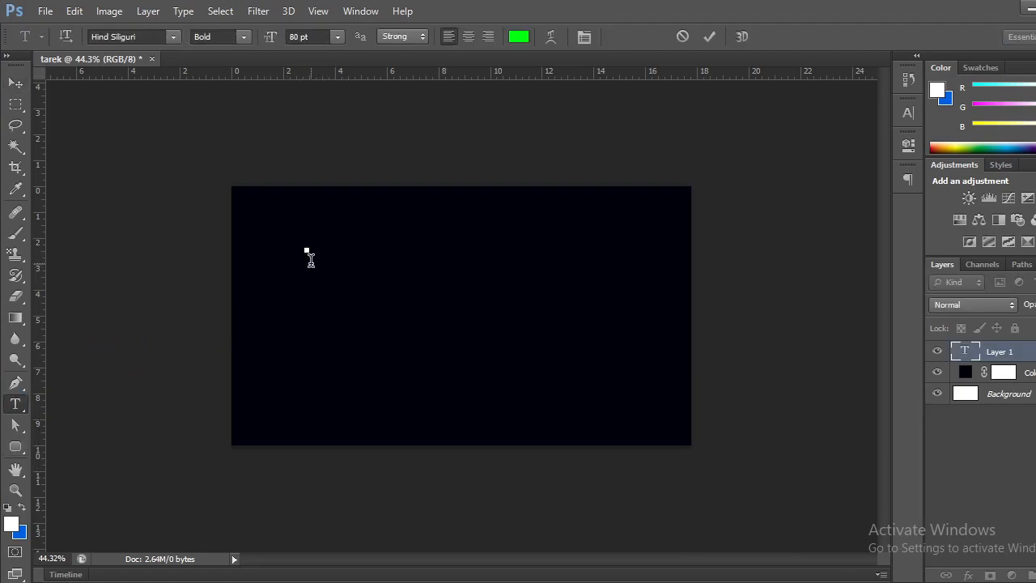
pyautogui.write('not')
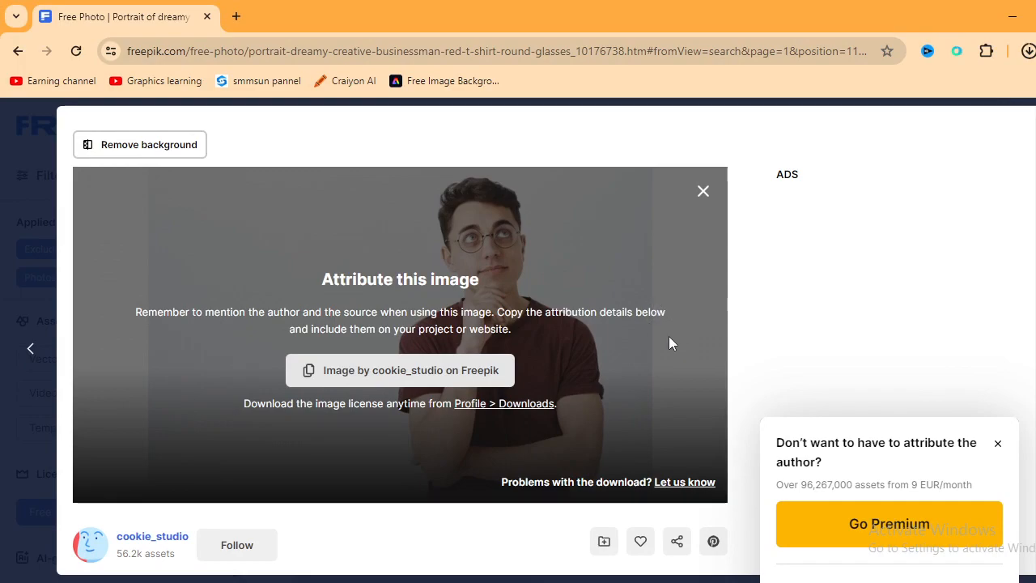
# Step: Switch to the Google Chrome window with the class meeting and open remove.bg in a new tab
pyautogui.click(1019, 10)
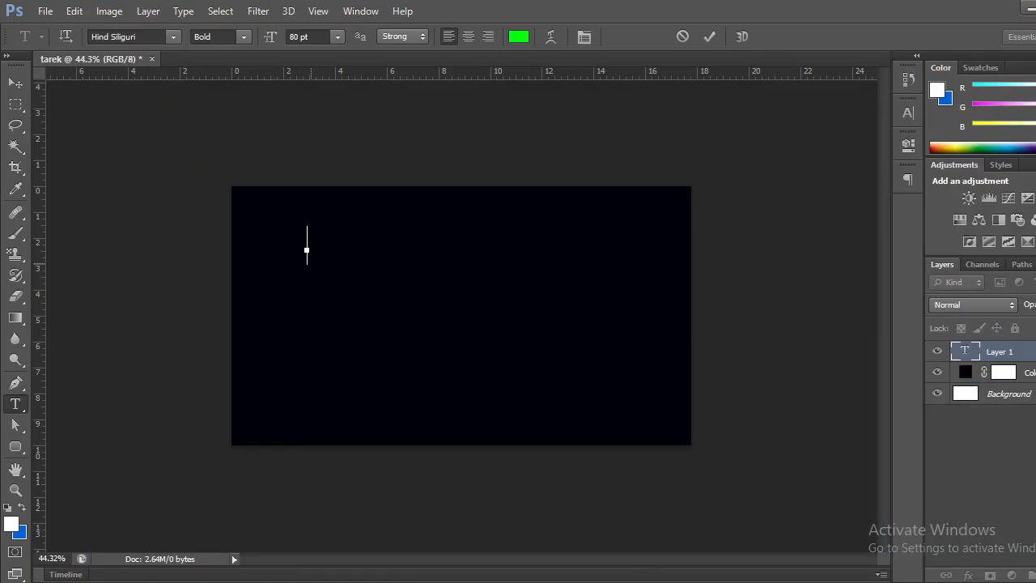
pyautogui.click(791, 582)
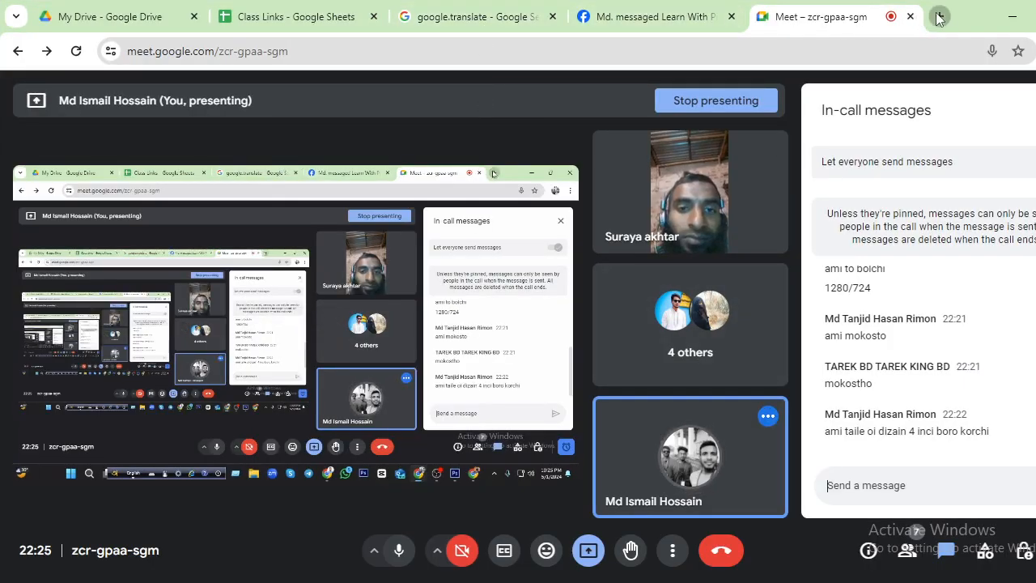
pyautogui.click(937, 17)
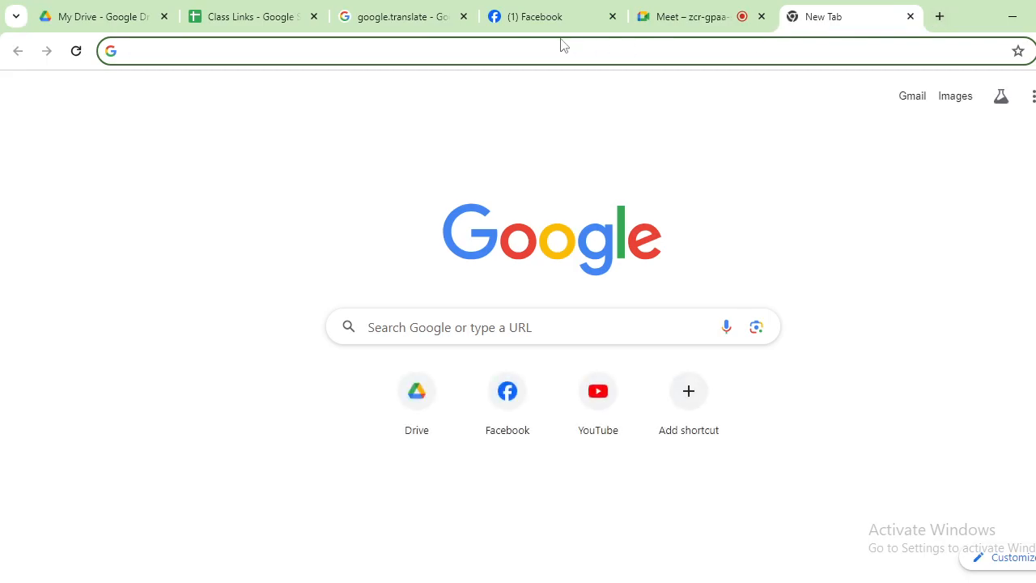
pyautogui.write('re')
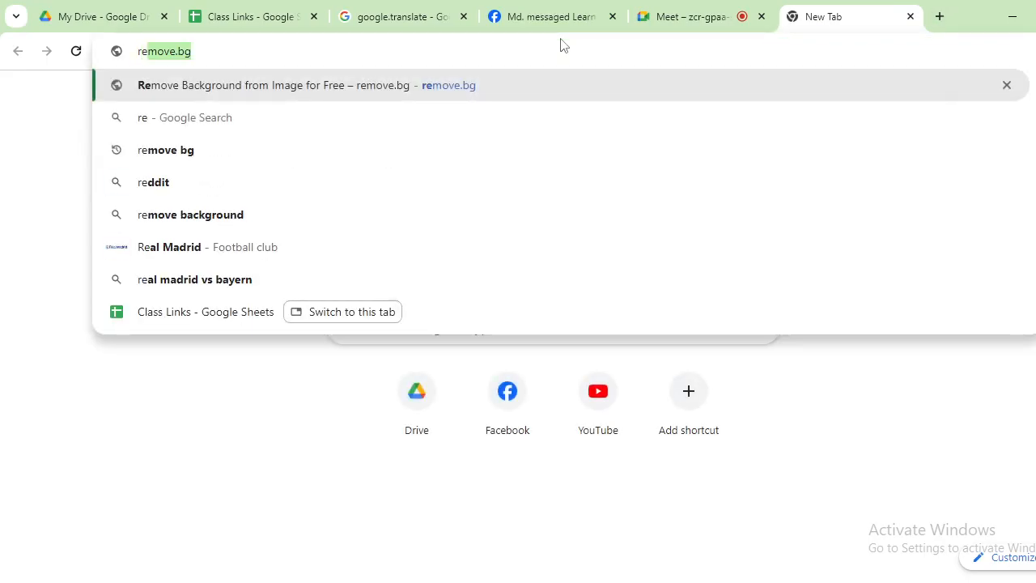
pyautogui.press('Return')
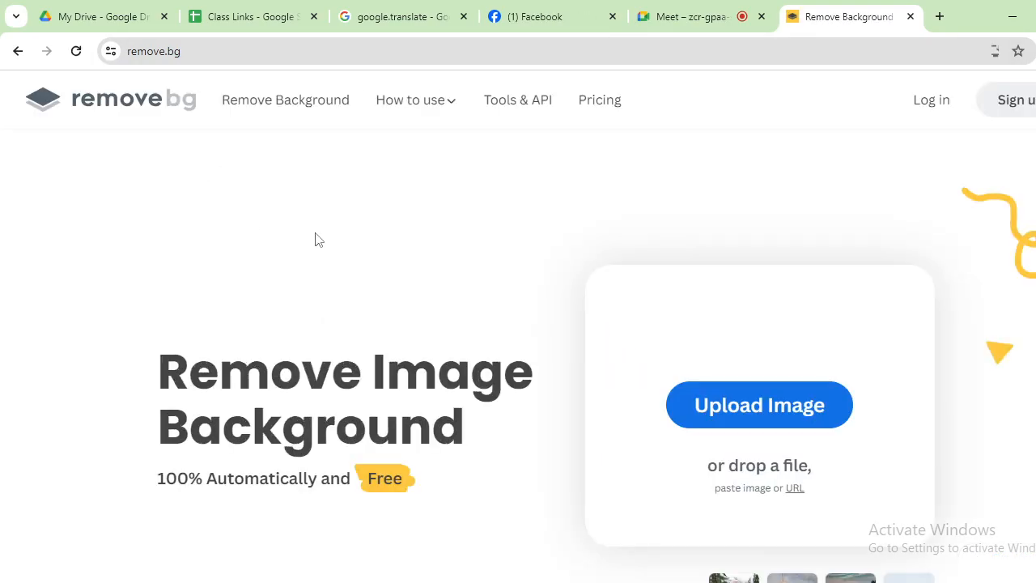
# Step: Upload the red T-shirt portrait from Downloads to remove.bg and download the standard-size image with its background removed
pyautogui.click(729, 405)
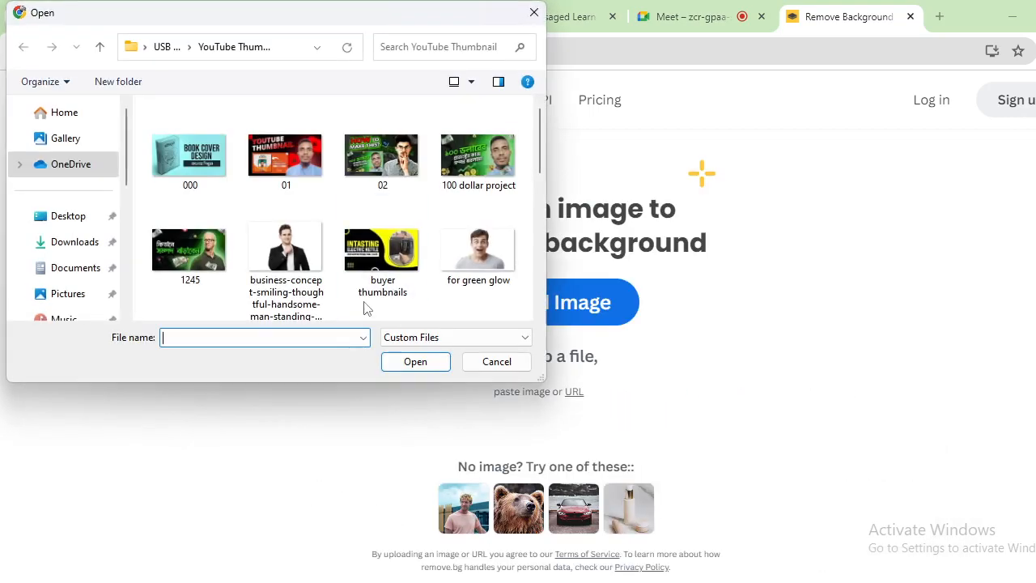
pyautogui.click(65, 240)
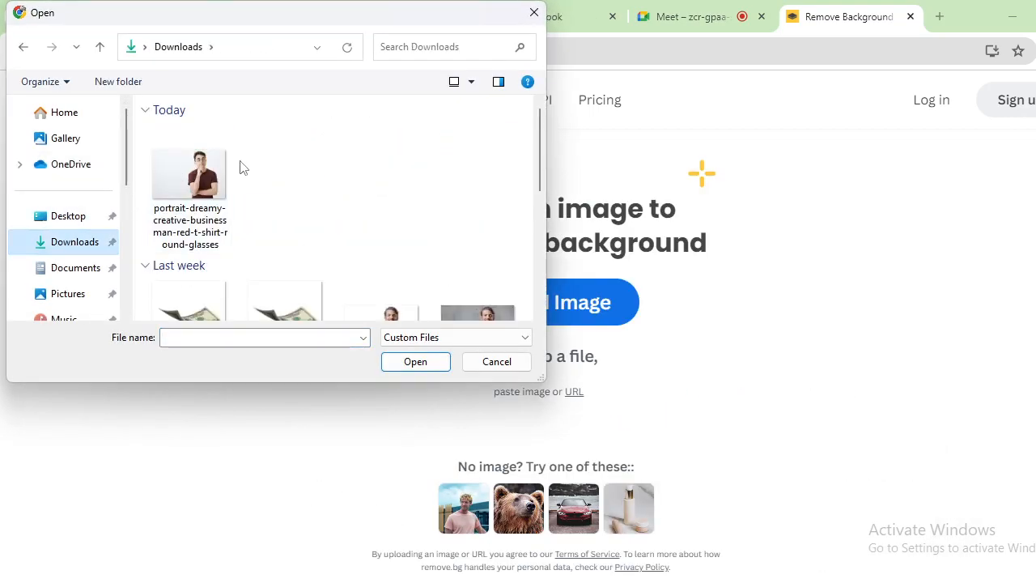
pyautogui.click(230, 167)
pyautogui.click(421, 366)
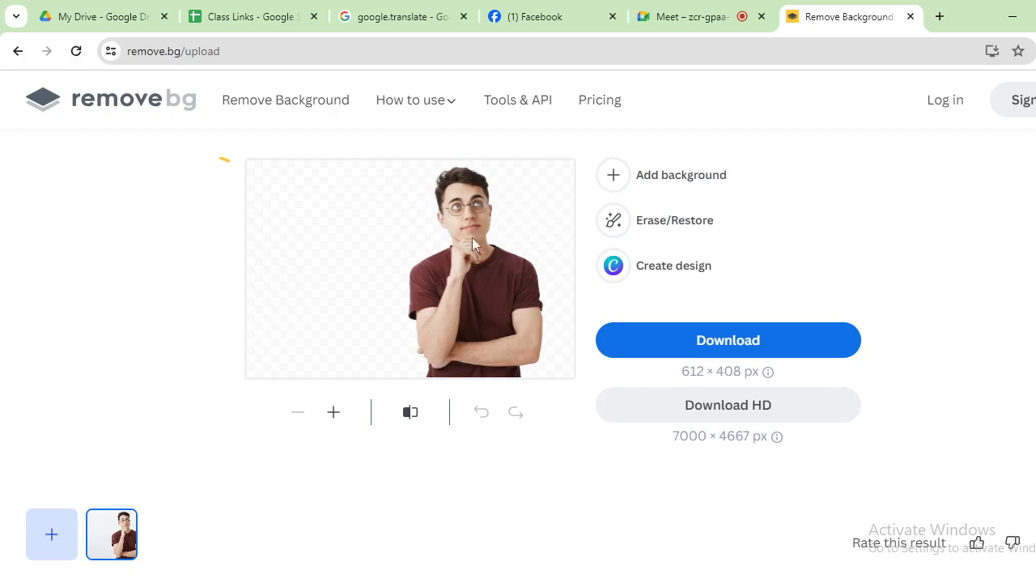
pyautogui.click(703, 350)
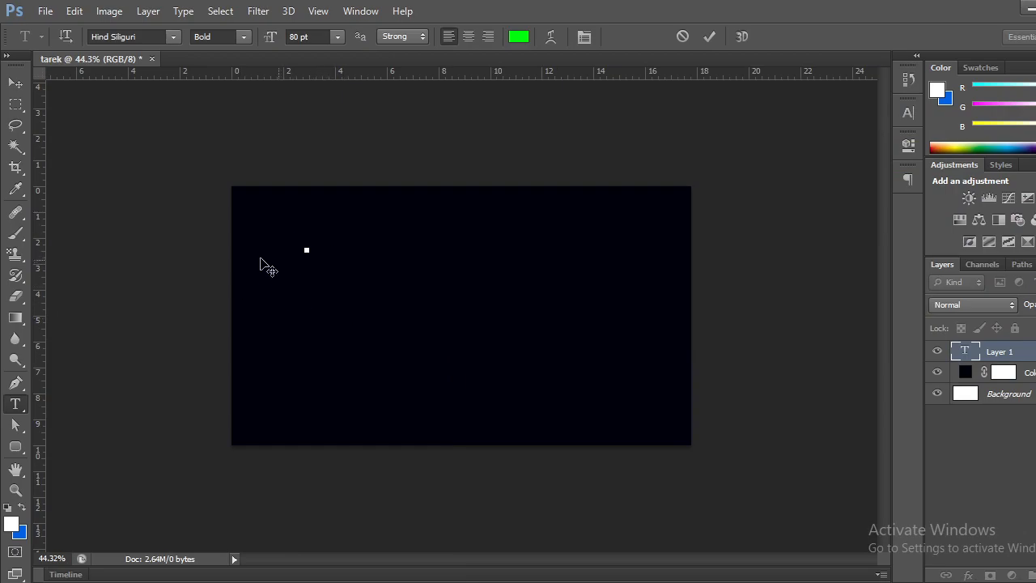
# Step: Switch to Photoshop, reopen the empty text layer for editing and set its text colour to white (ffffff)
pyautogui.click(16, 84)
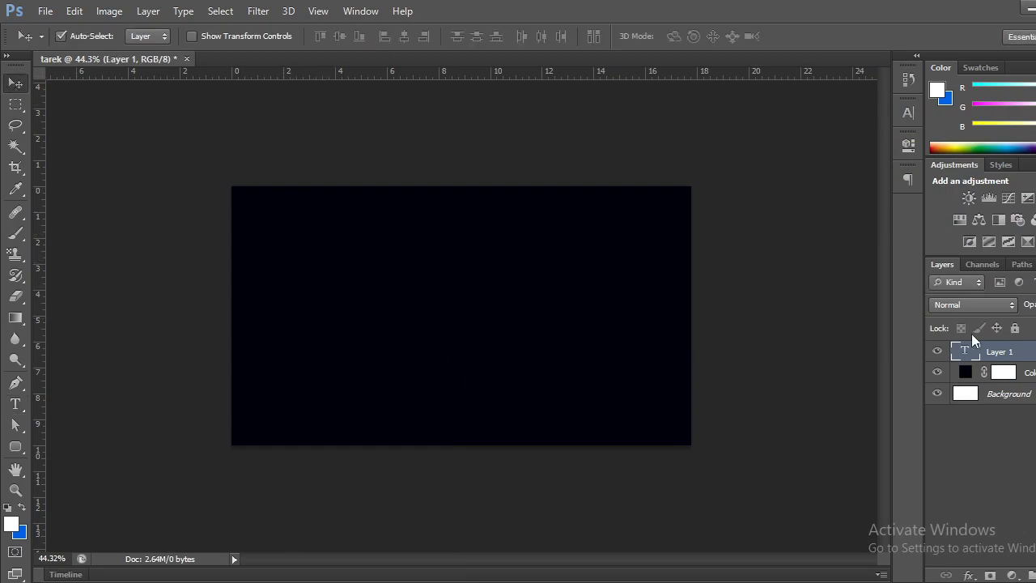
pyautogui.doubleClick(967, 351)
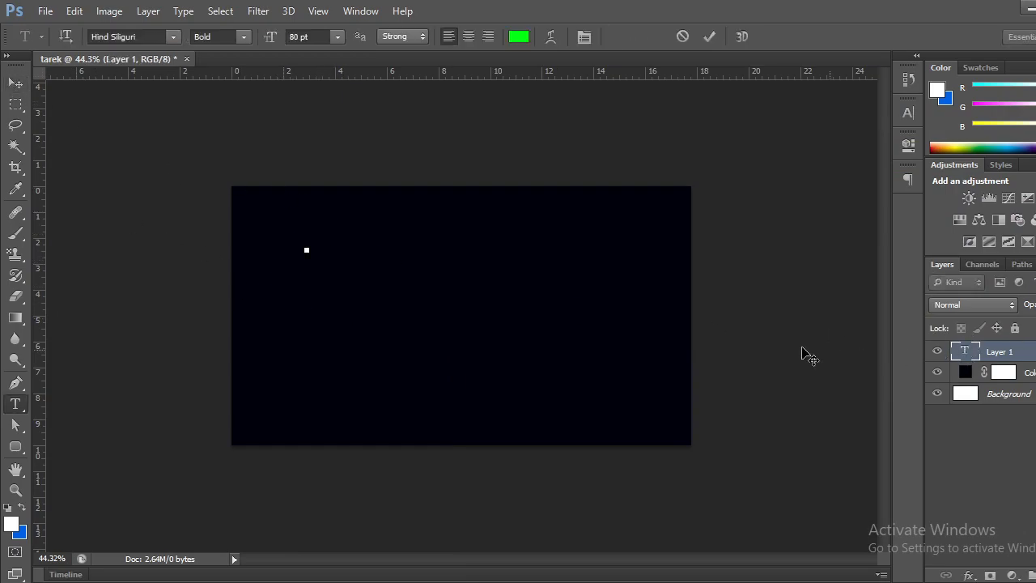
pyautogui.click(519, 38)
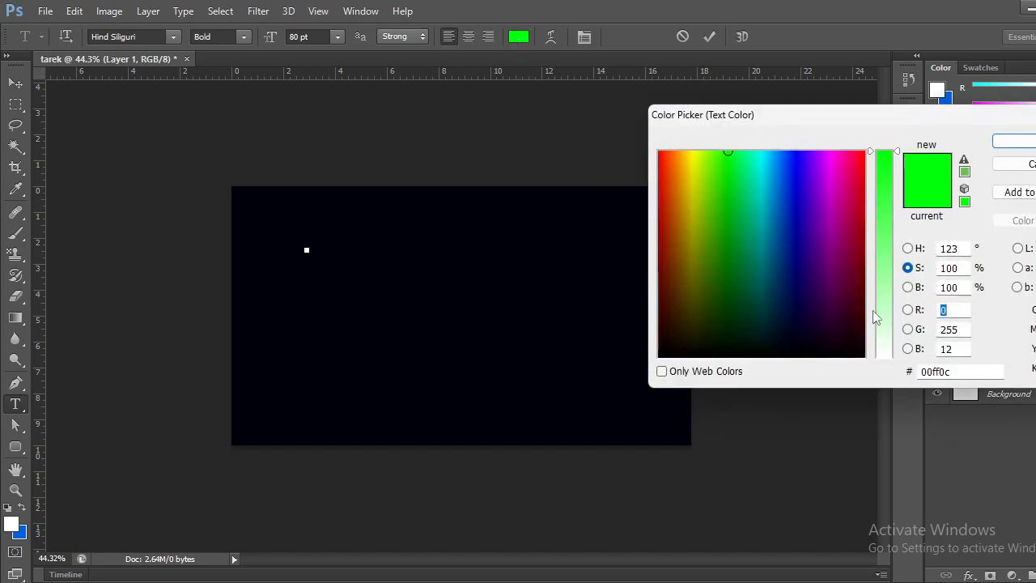
pyautogui.moveTo(874, 315); pyautogui.dragTo(879, 405)
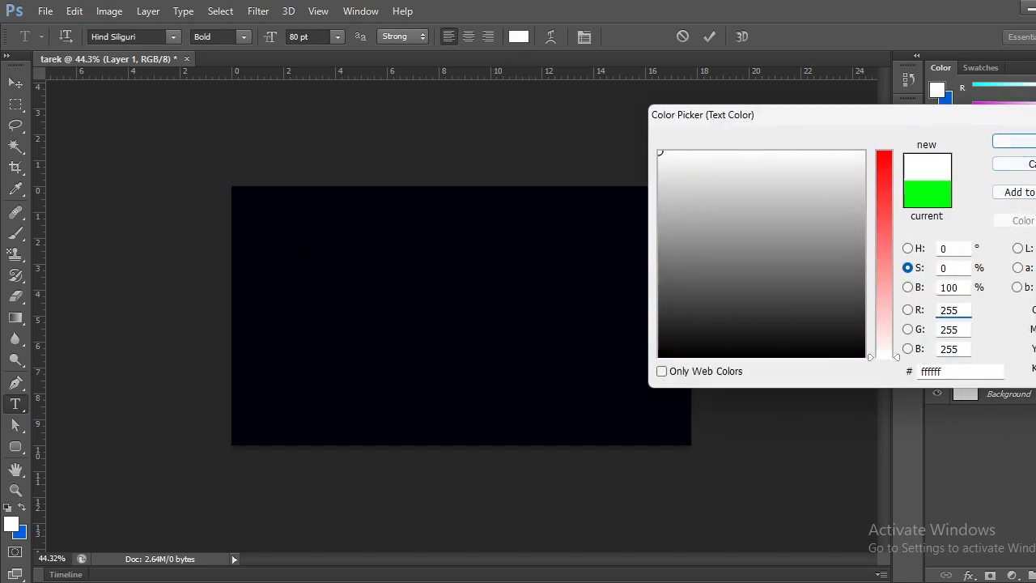
pyautogui.press('Return')
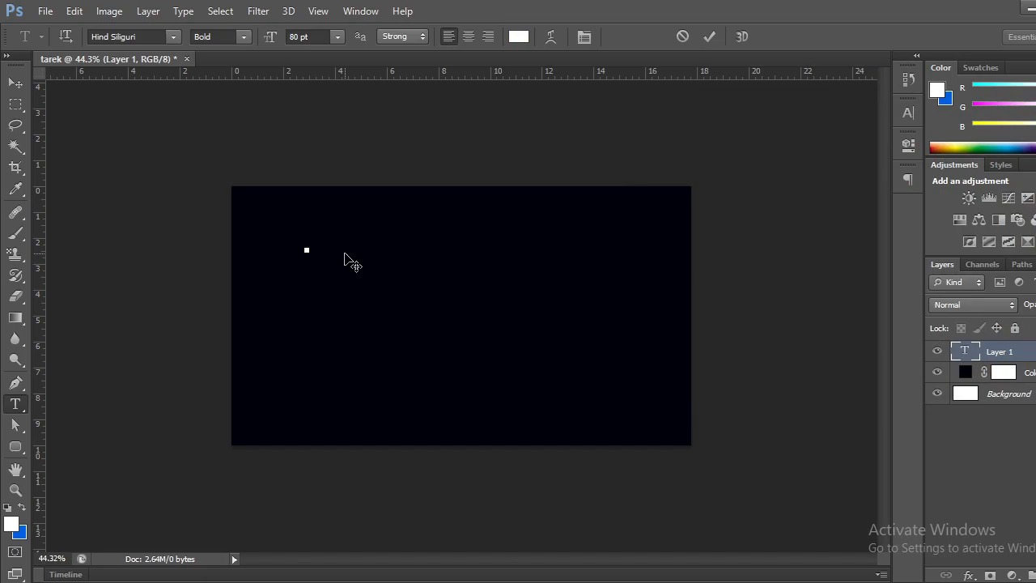
# Step: Enter the Bengali word নতুনরা in the text layer
pyautogui.write('nnotoon')
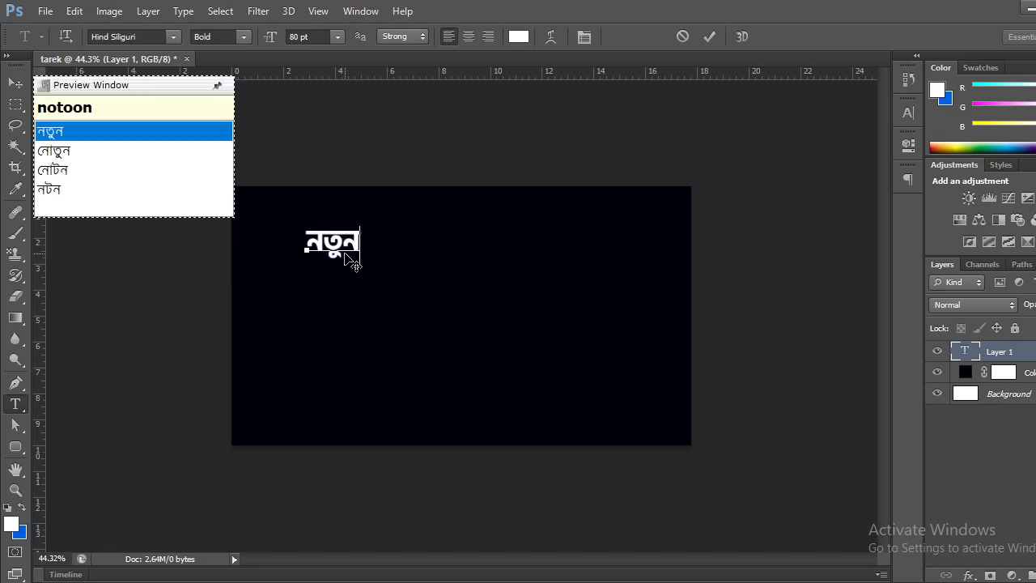
pyautogui.write('ora')
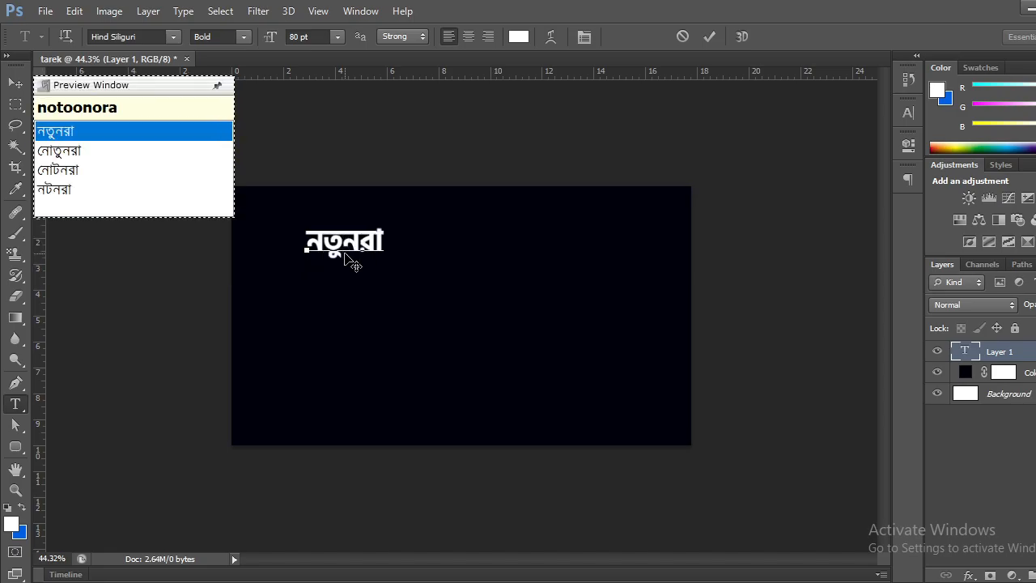
pyautogui.press('space')
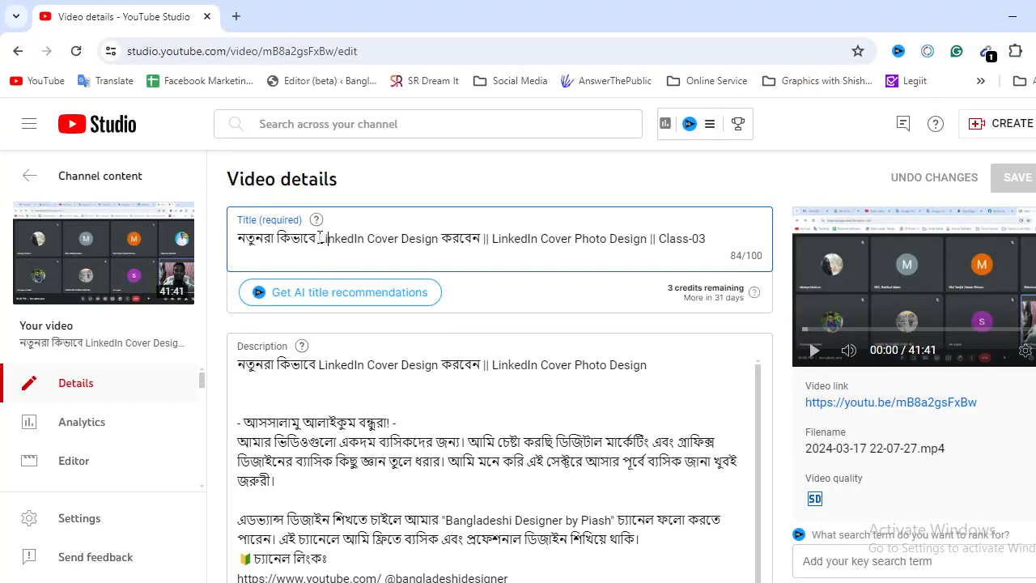
# Step: Copy নতুনরা কিভাবে from the YouTube Studio video title and replace the Photoshop text layer's whole content with it
pyautogui.moveTo(320, 238); pyautogui.dragTo(236, 240)
pyautogui.hotkey('ctrl', 'c')
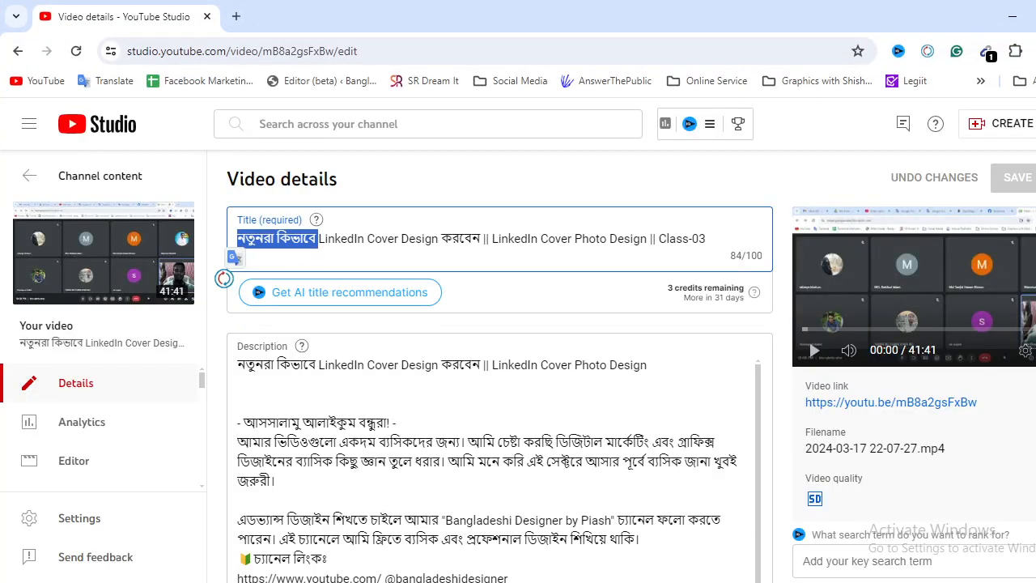
pyautogui.click(761, 582)
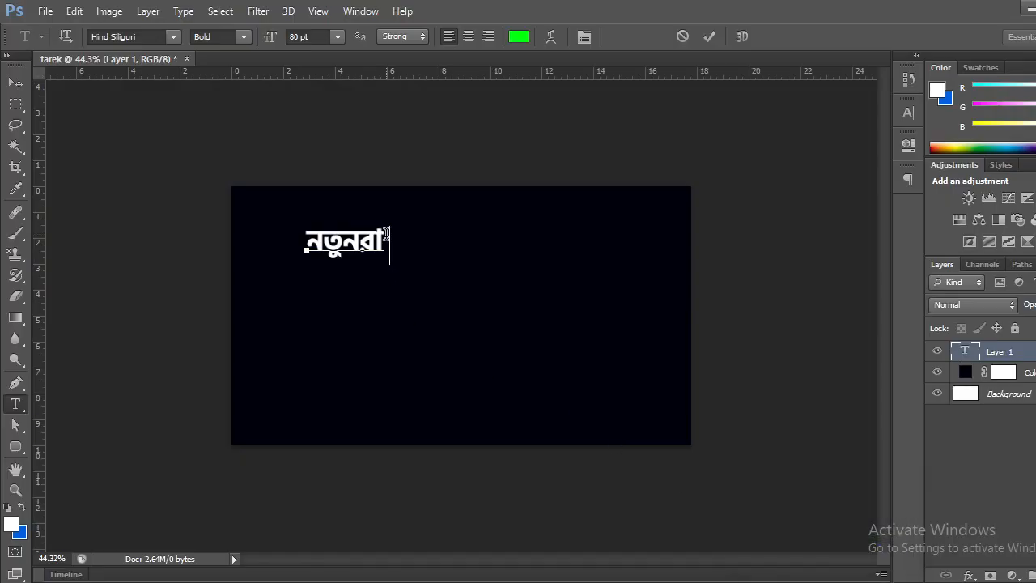
pyautogui.hotkey('ctrl', 'a')
pyautogui.hotkey('ctrl', 'v')
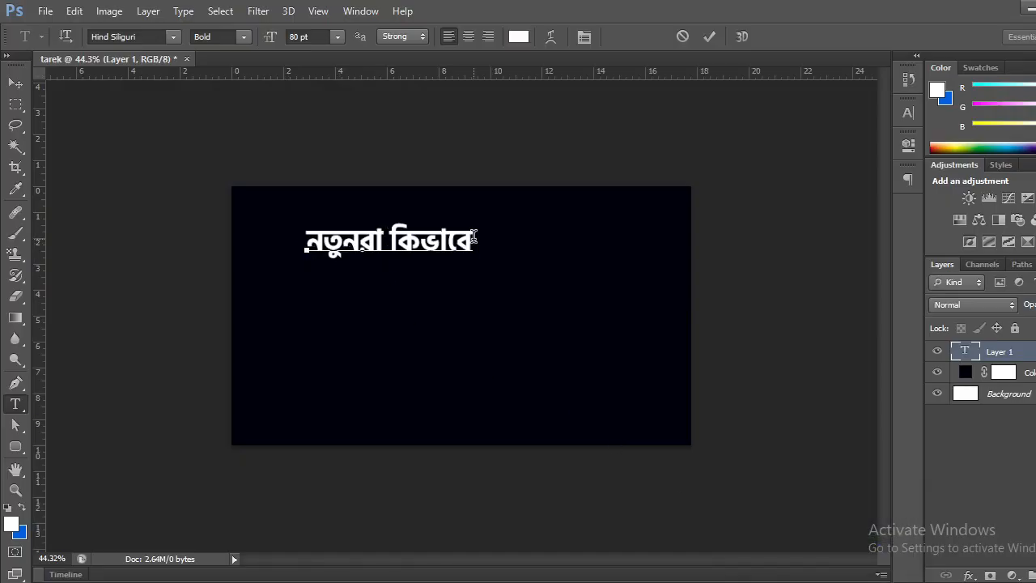
pyautogui.click(710, 36)
# Step: Duplicate the নতুনরা কিভাবে line directly below and replace its text with LinkedIn Cover Design copied from the YouTube Studio video title
pyautogui.press('v')
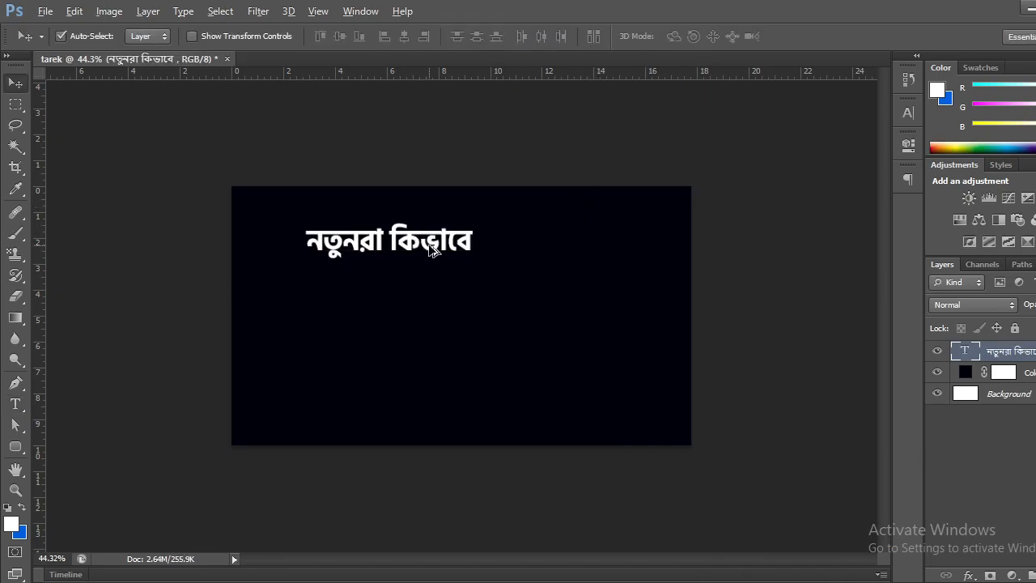
pyautogui.moveTo(433, 253); pyautogui.dragTo(434, 288)
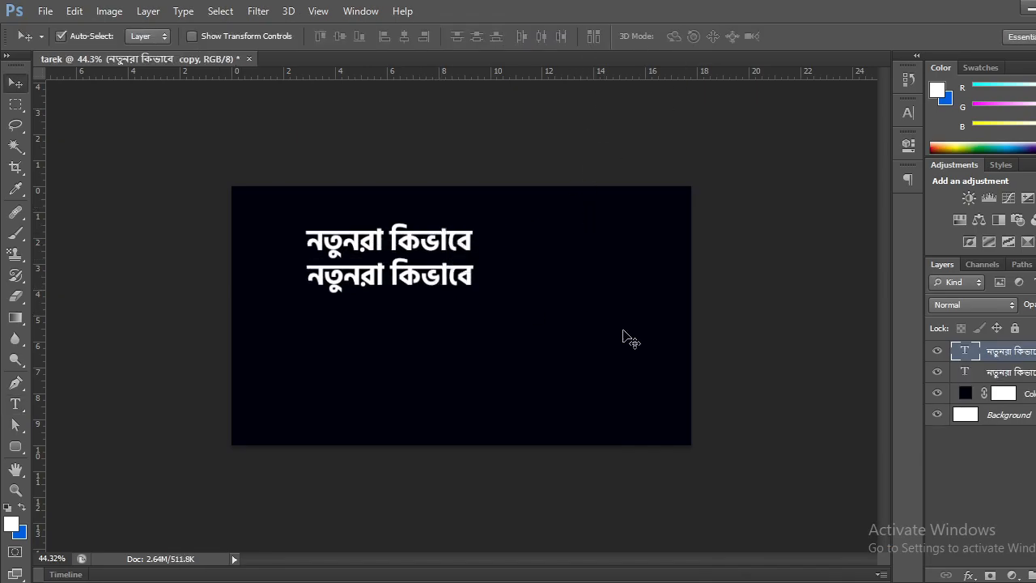
pyautogui.doubleClick(966, 351)
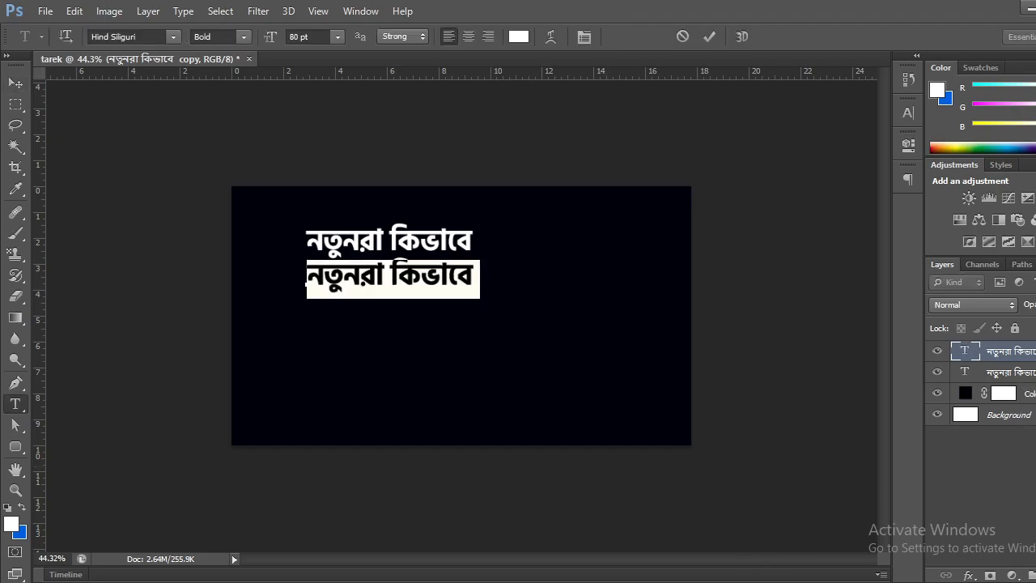
pyautogui.hotkey('alt', 'Tab')
pyautogui.moveTo(319, 239); pyautogui.dragTo(438, 239)
pyautogui.hotkey('ctrl', 'c')
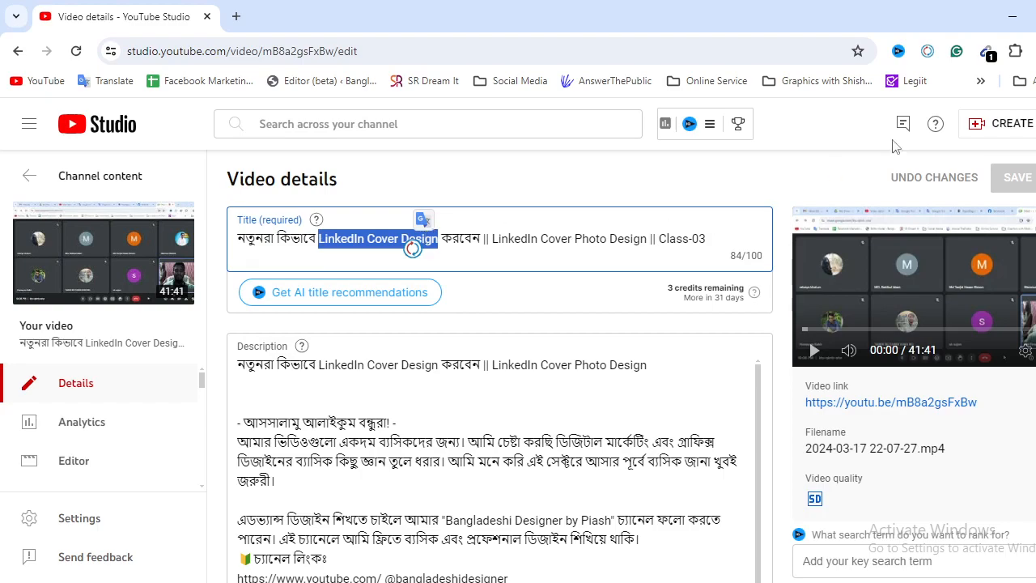
pyautogui.hotkey('alt', 'Tab')
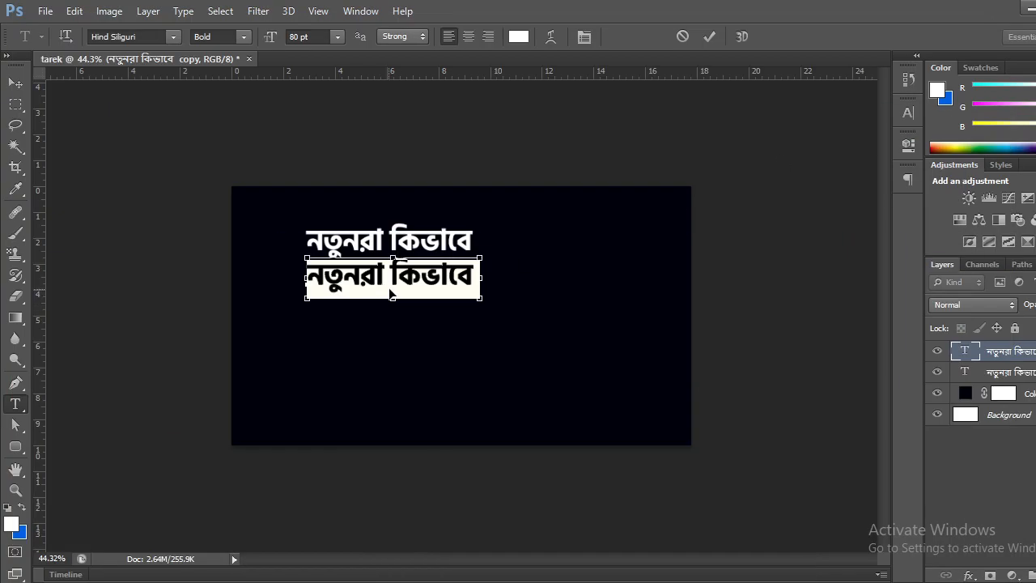
pyautogui.hotkey('ctrl', 'v')
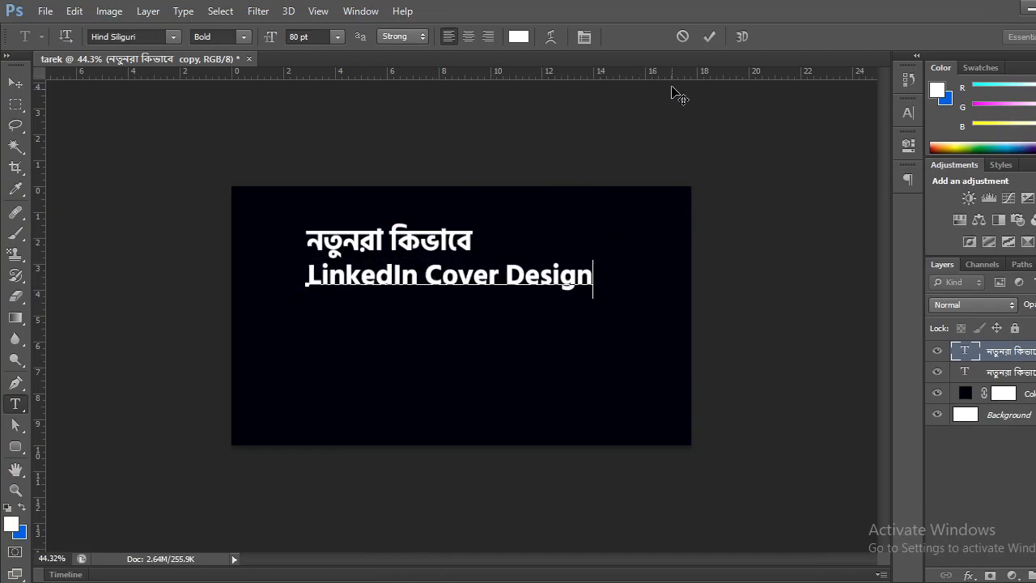
pyautogui.click(709, 37)
# Step: Finish the LinkedIn Cover Design text edit and duplicate that line directly below itself
pyautogui.press('v')
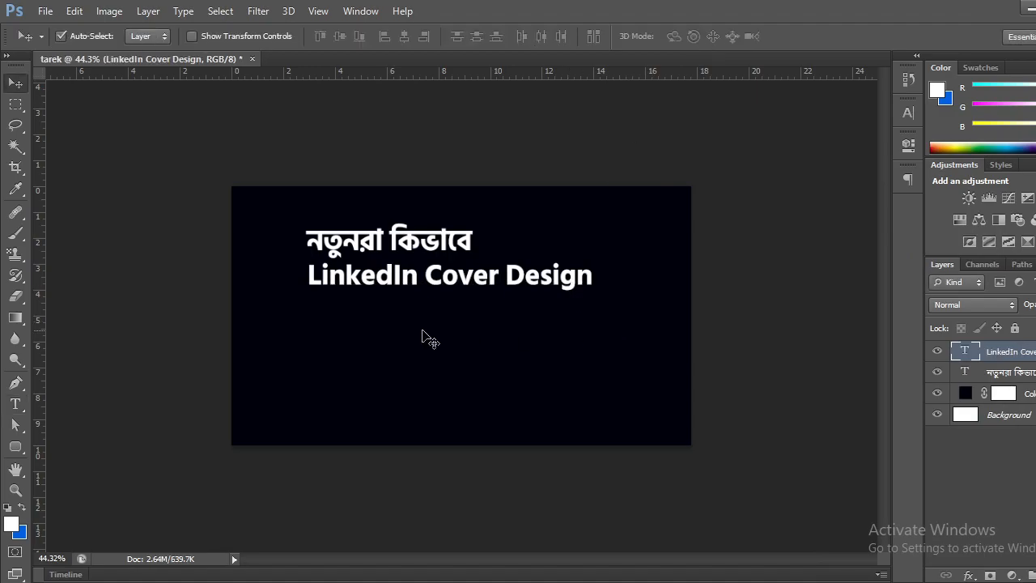
pyautogui.click(373, 308)
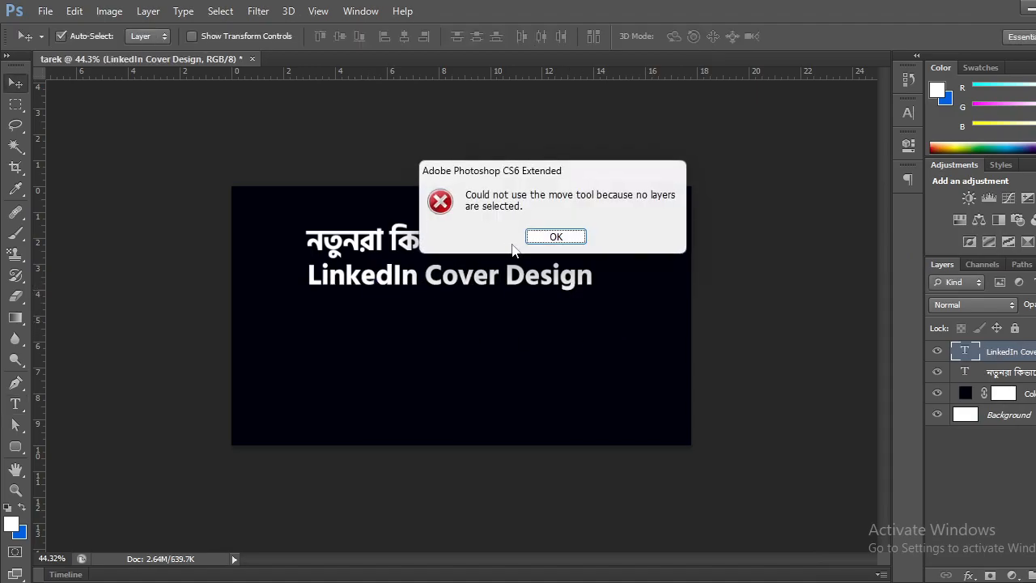
pyautogui.click(548, 236)
pyautogui.moveTo(387, 277); pyautogui.dragTo(387, 305)
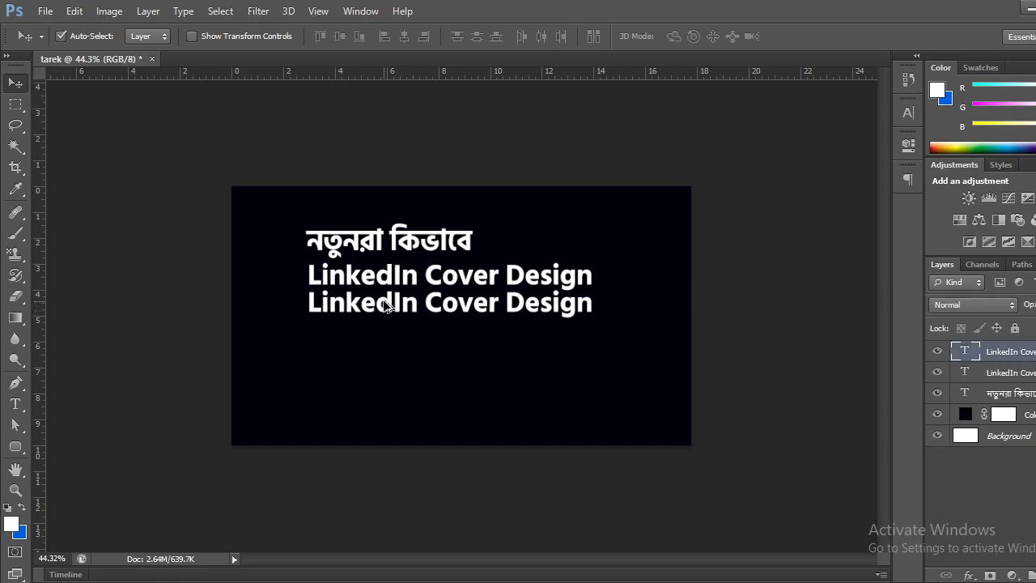
# Step: Replace the lower duplicate's text with করবেন copied from the YouTube Studio video title, and move the line slightly further down
pyautogui.doubleClick(965, 352)
pyautogui.hotkey('alt', 'Tab')
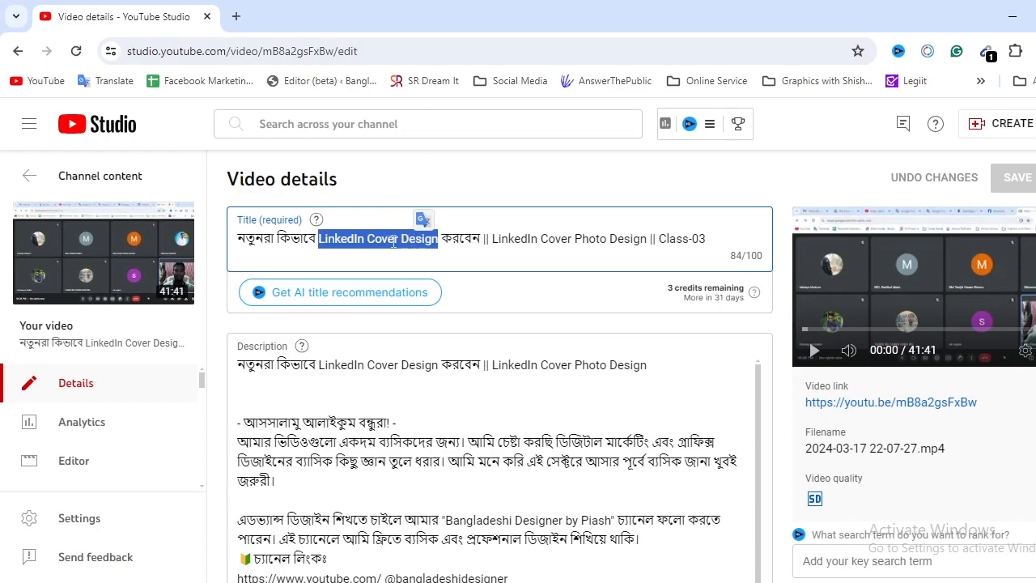
pyautogui.moveTo(444, 241); pyautogui.dragTo(480, 239)
pyautogui.hotkey('ctrl', 'c')
pyautogui.hotkey('alt', 'Tab')
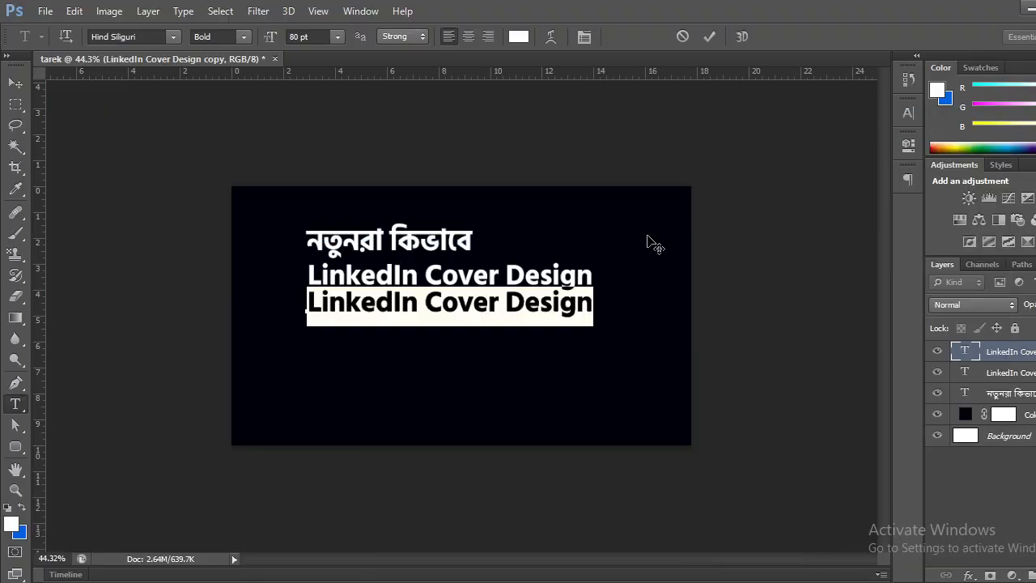
pyautogui.hotkey('ctrl', 'v')
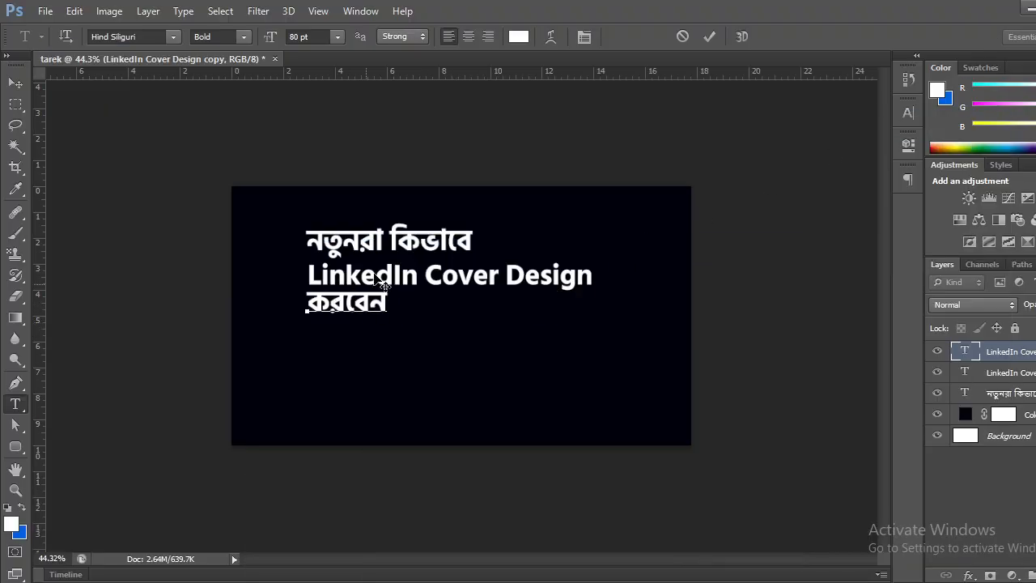
pyautogui.click(709, 37)
pyautogui.press('v')
pyautogui.moveTo(352, 324); pyautogui.dragTo(357, 313)
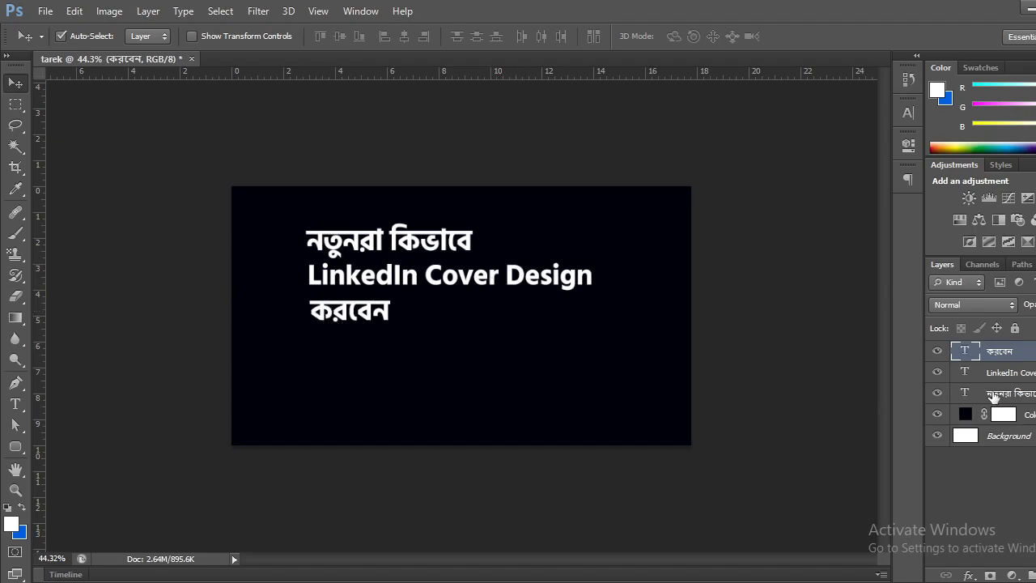
# Step: Insert the word ডিজাইন before করবেন in the third headline line
pyautogui.doubleClick(964, 353)
pyautogui.click(307, 301)
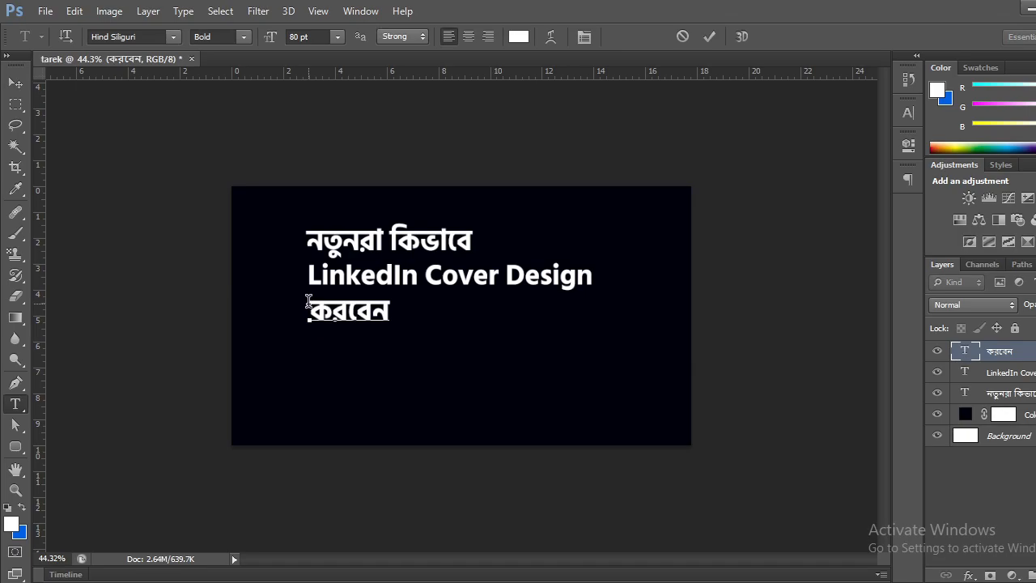
pyautogui.write('di')
pyautogui.press('BackSpace')
pyautogui.press('BackSpace')
pyautogui.write('Dijain')
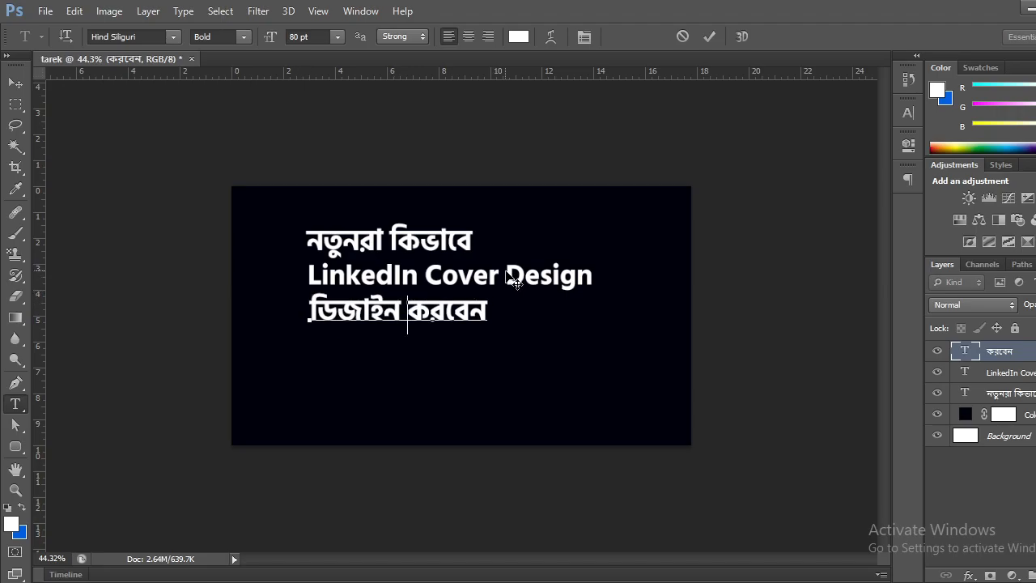
# Step: Delete the word Design from the second headline line so that it reads LinkedIn Cover
pyautogui.click(970, 374)
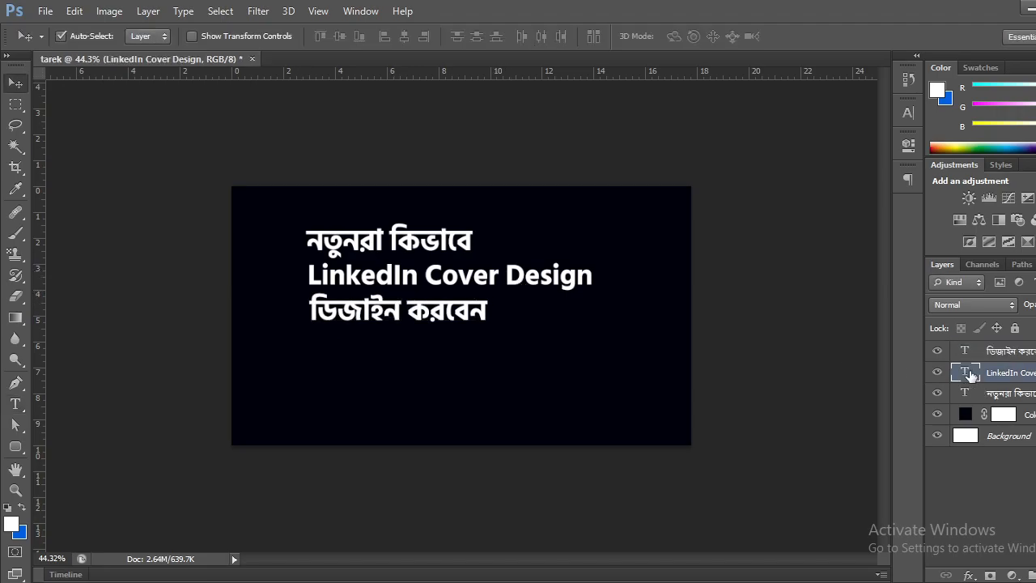
pyautogui.doubleClick(970, 374)
pyautogui.moveTo(500, 279); pyautogui.dragTo(642, 286)
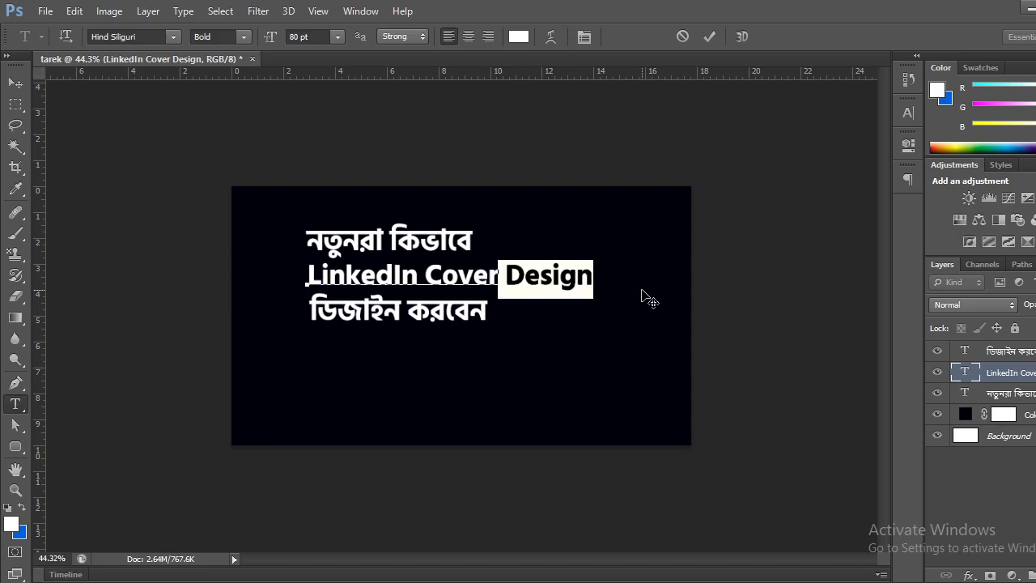
pyautogui.press('BackSpace')
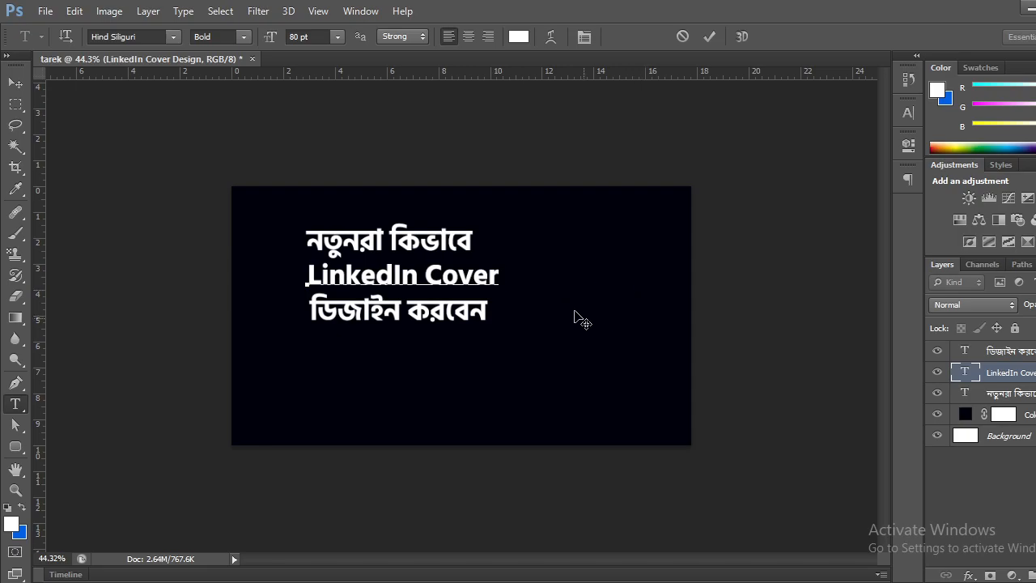
pyautogui.click(709, 37)
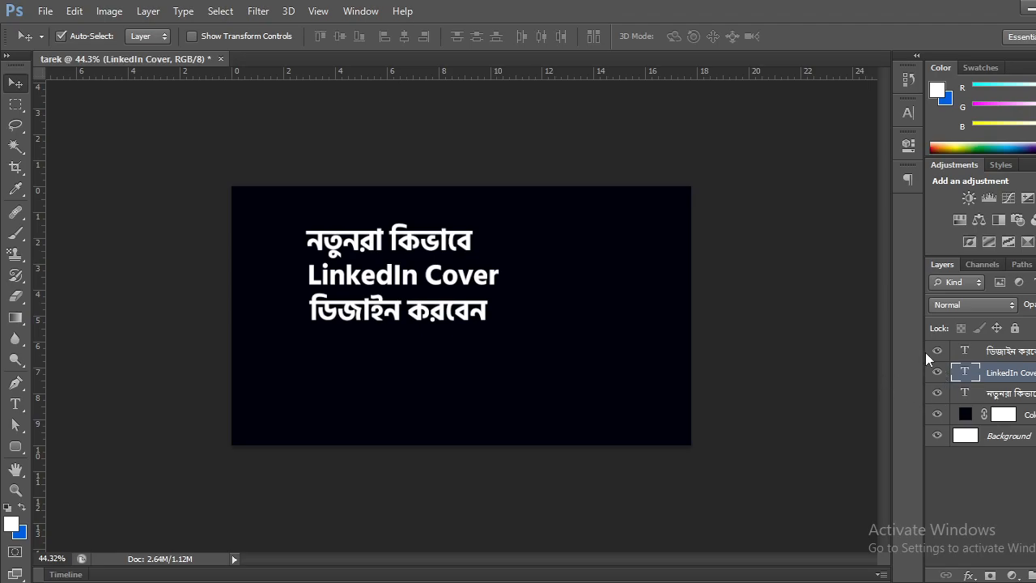
# Step: Hide the three text layers and place the background-free thinking-man portrait from the Downloads folder in the document
pyautogui.moveTo(936, 353); pyautogui.dragTo(937, 395)
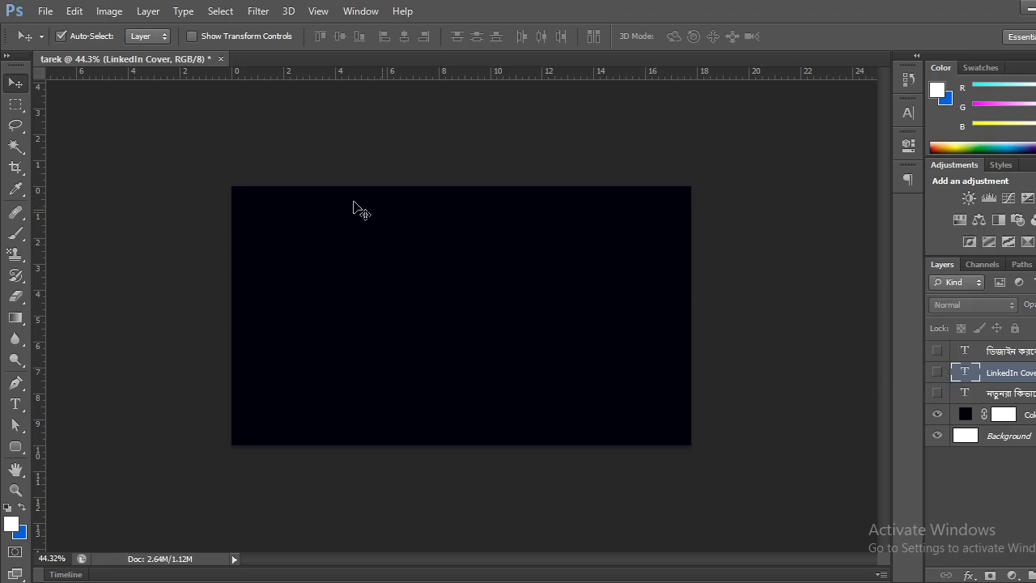
pyautogui.click(44, 11)
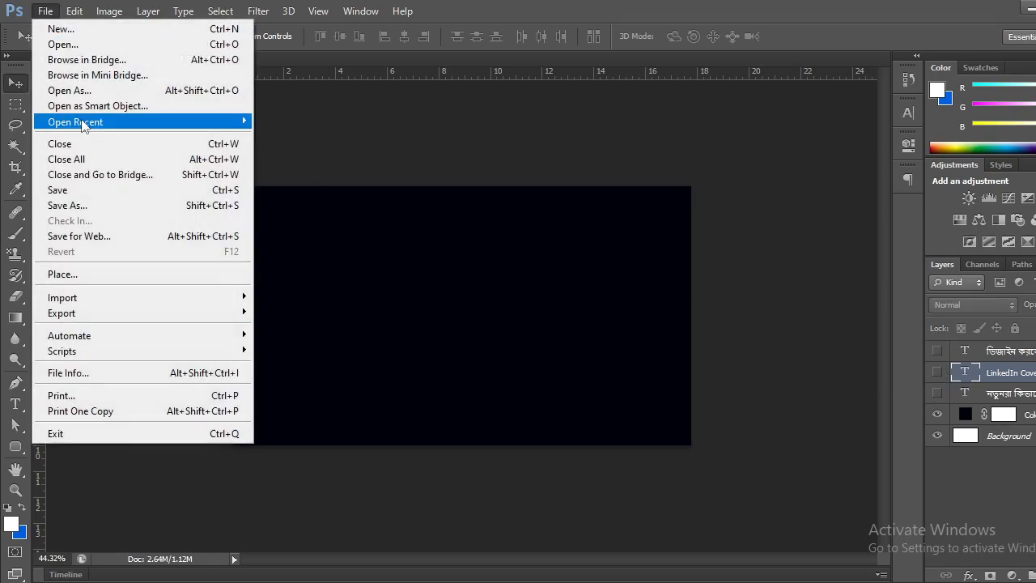
pyautogui.click(77, 276)
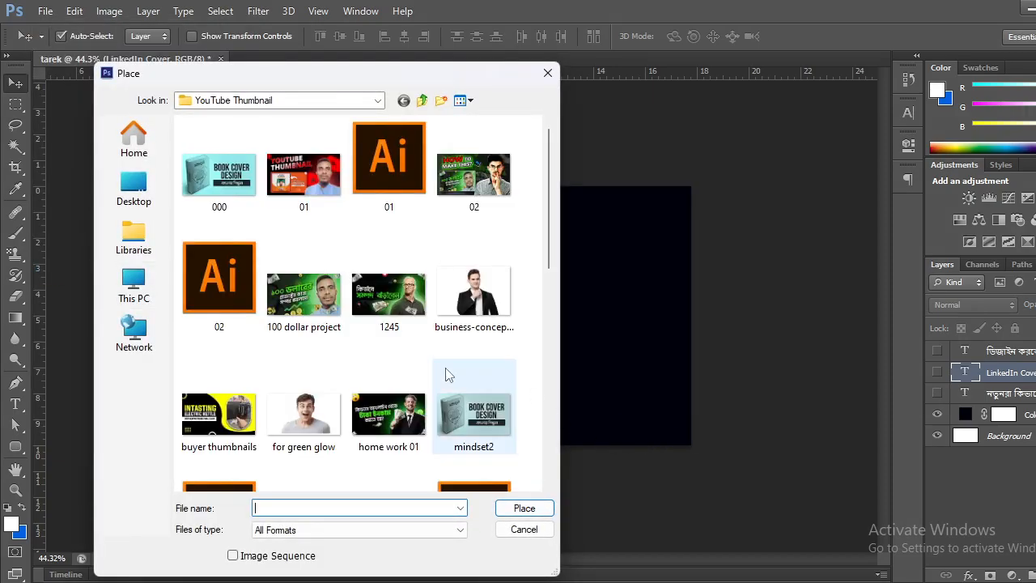
pyautogui.click(141, 235)
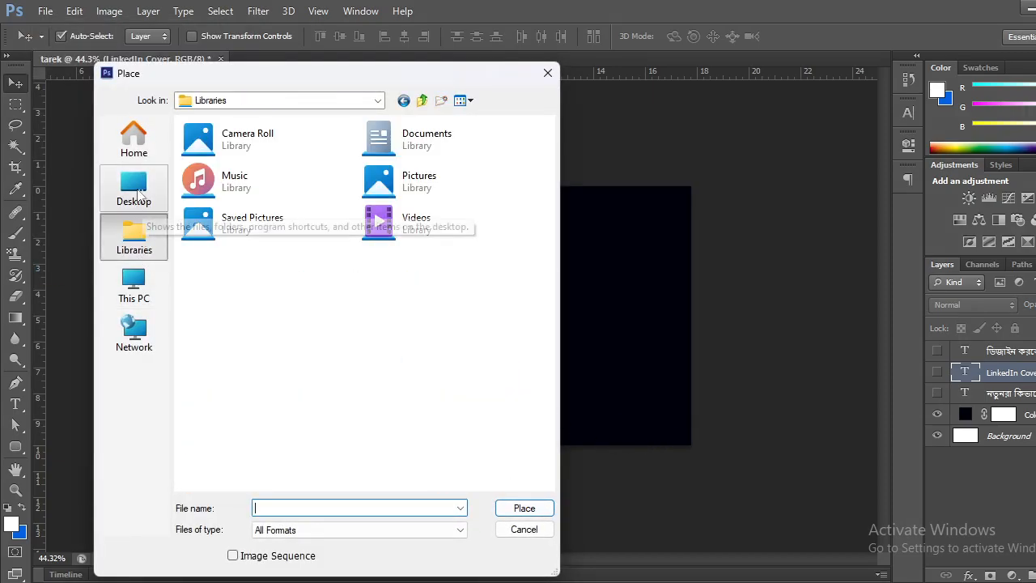
pyautogui.click(134, 188)
pyautogui.doubleClick(259, 223)
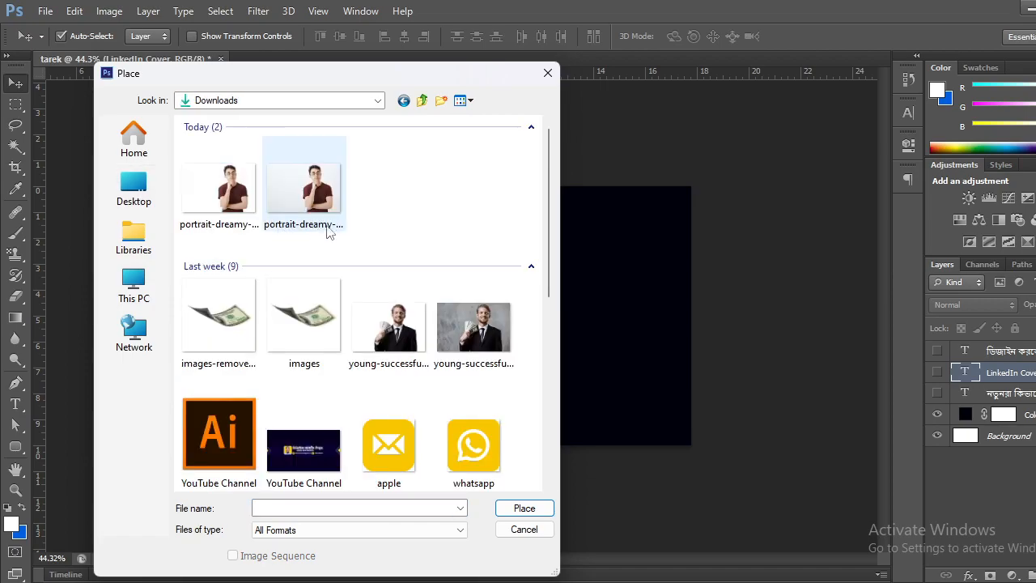
pyautogui.click(218, 190)
pyautogui.click(536, 509)
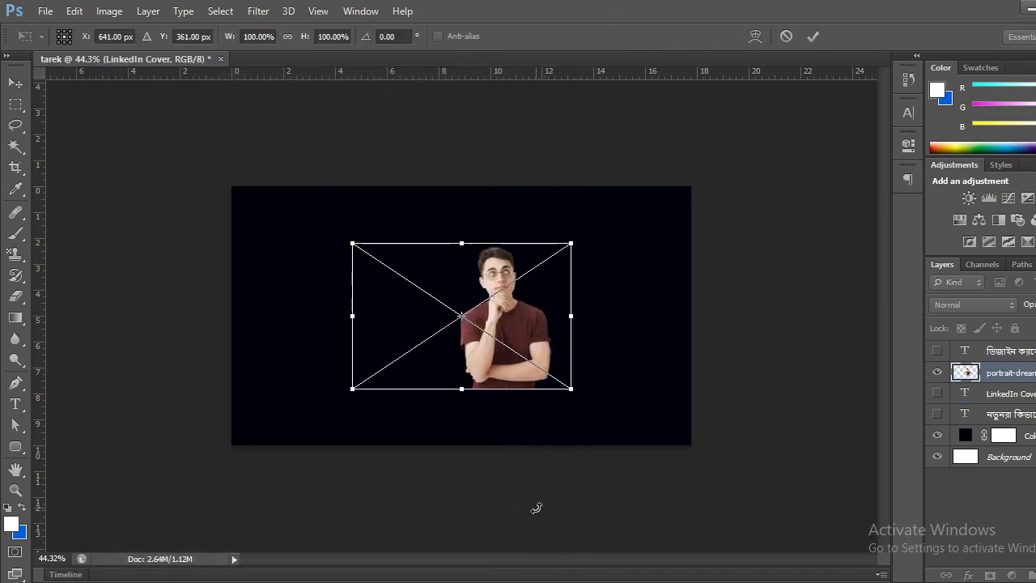
# Step: Scale the placed thinking-man cutout to about 214% and position it over the canvas's right side
pyautogui.moveTo(570, 389); pyautogui.dragTo(715, 507)
pyautogui.moveTo(635, 343); pyautogui.dragTo(729, 464)
pyautogui.moveTo(634, 323); pyautogui.dragTo(642, 363)
pyautogui.moveTo(741, 211); pyautogui.dragTo(765, 189)
pyautogui.moveTo(671, 305); pyautogui.dragTo(666, 301)
pyautogui.moveTo(762, 184); pyautogui.dragTo(773, 179)
pyautogui.moveTo(636, 310)
pyautogui.mouseDown()
pyautogui.moveTo(640, 318)
pyautogui.moveTo(623, 308)
pyautogui.mouseUp()
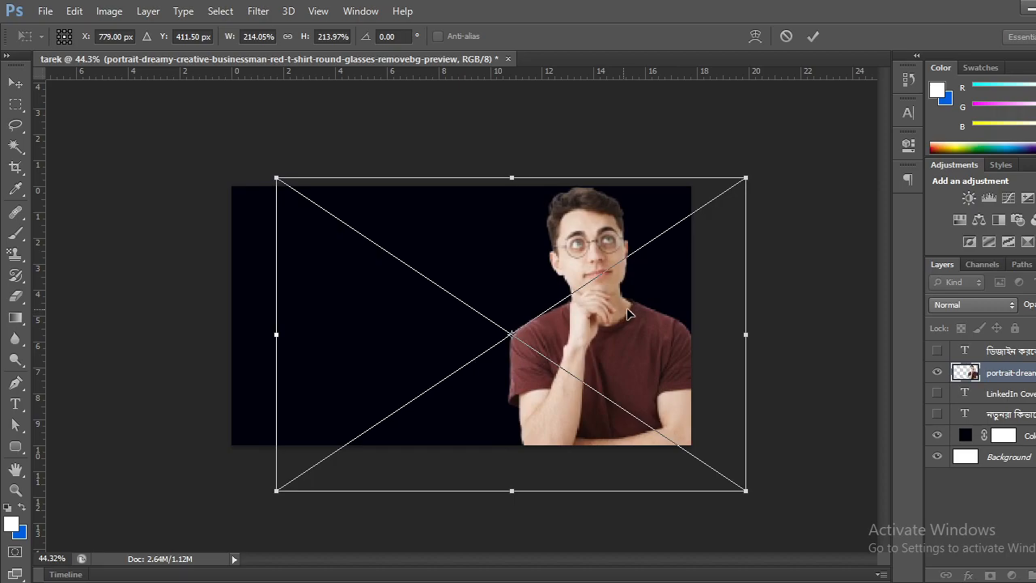
pyautogui.click(811, 38)
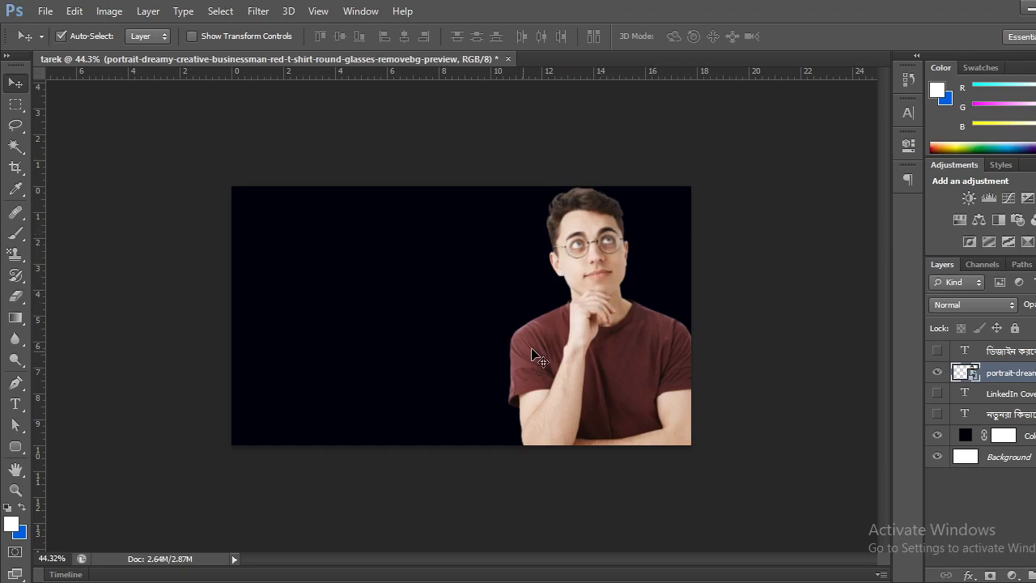
# Step: Flip the man cutout horizontally and move it back to the canvas's right side
pyautogui.hotkey('ctrl', 't')
pyautogui.rightClick(624, 326)
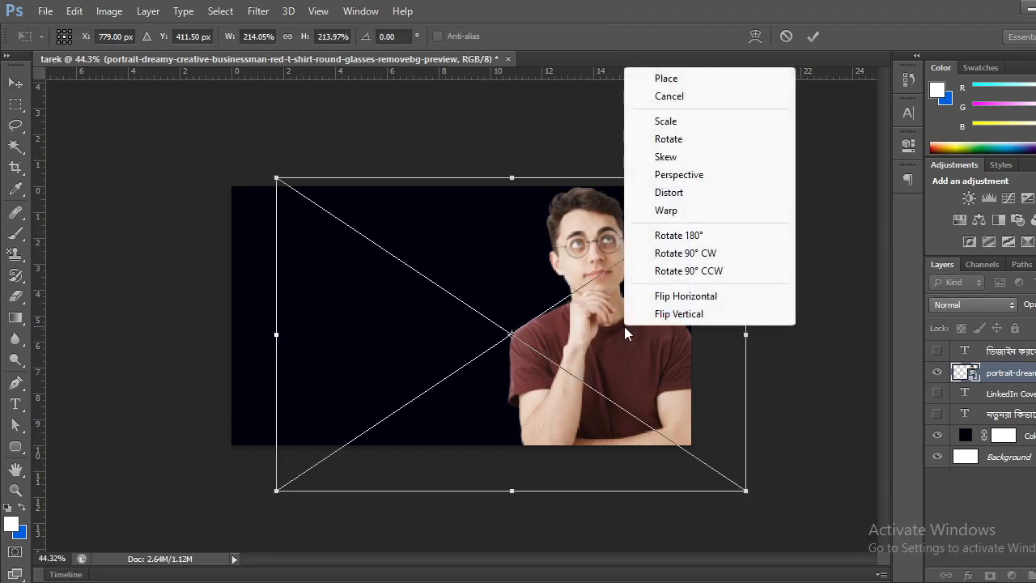
pyautogui.click(686, 296)
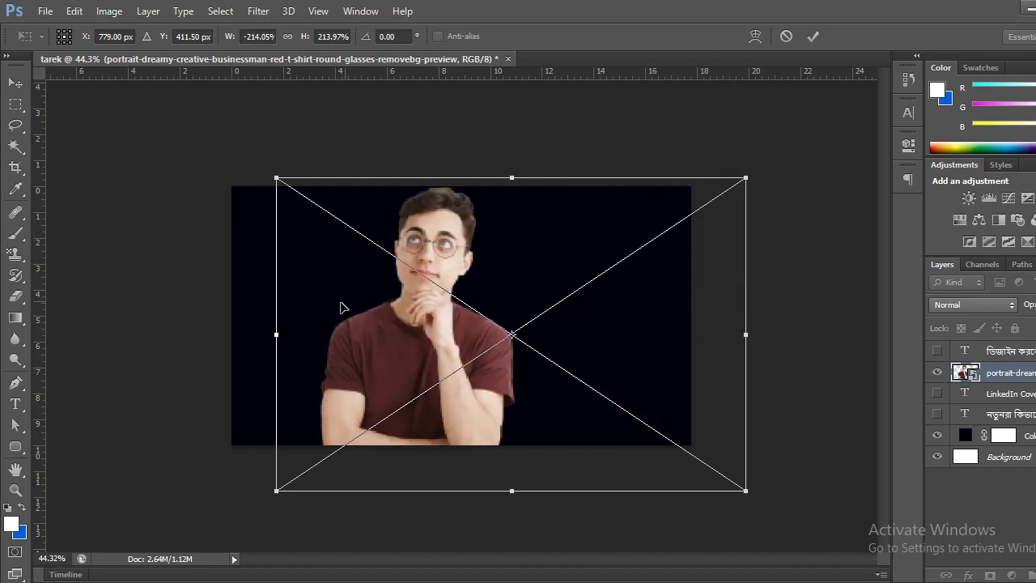
pyautogui.moveTo(435, 327); pyautogui.dragTo(624, 329)
pyautogui.click(813, 36)
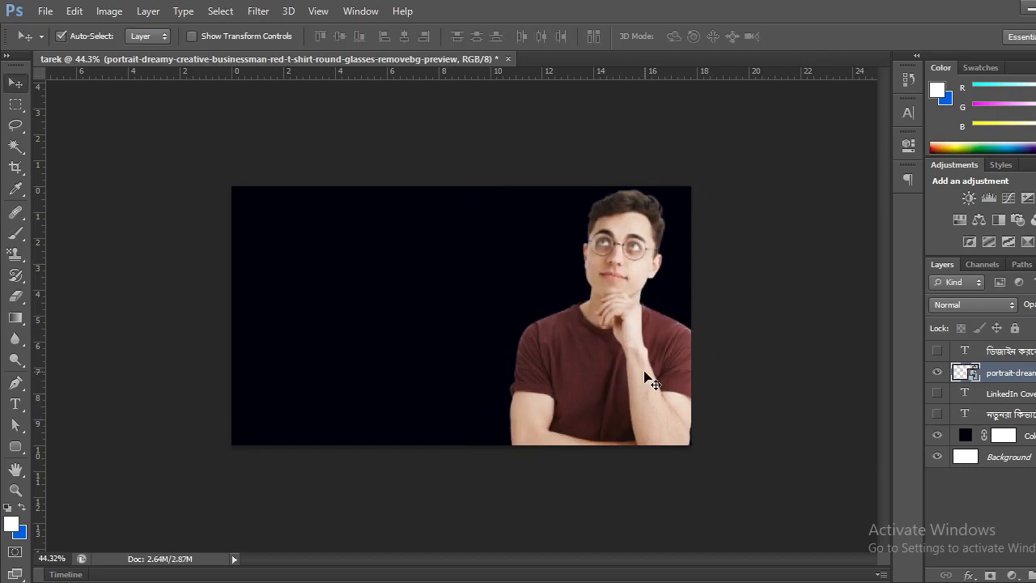
# Step: Fine-tune the man cutout's position, moving it slightly down and then nudging it back up and right in small increments
pyautogui.moveTo(659, 369); pyautogui.dragTo(658, 375)
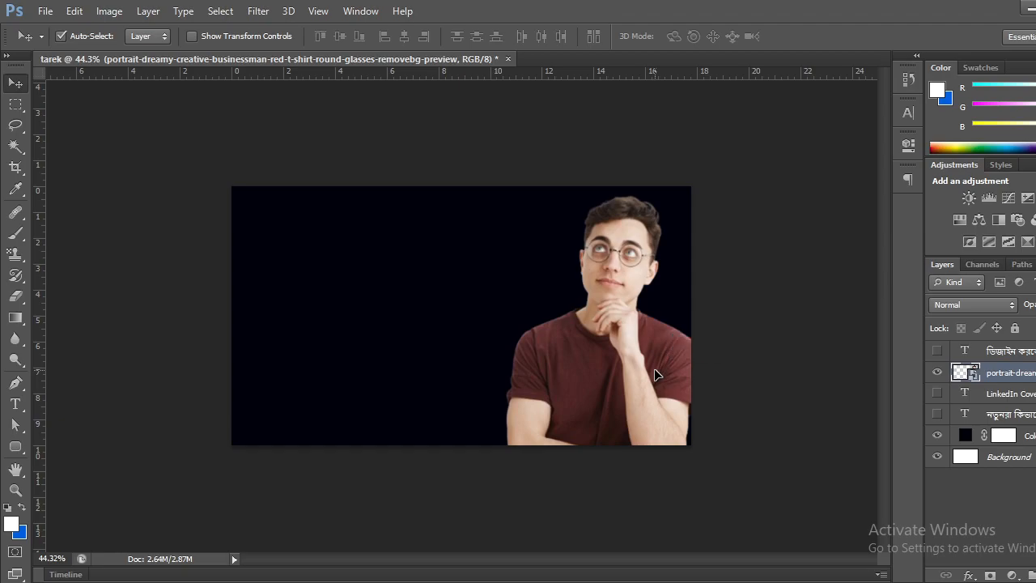
pyautogui.press('Up')
pyautogui.press('Up')
pyautogui.press('Up')
pyautogui.press('Up')
pyautogui.press('Up')
pyautogui.press('Up')
pyautogui.press('Up')
pyautogui.press('Up')
pyautogui.press('Up')
pyautogui.press('Up')
pyautogui.press('Up')
pyautogui.press('Up')
pyautogui.press('Right')
pyautogui.press('Right')
pyautogui.press('Right')
pyautogui.press('Right')
pyautogui.press('Right')
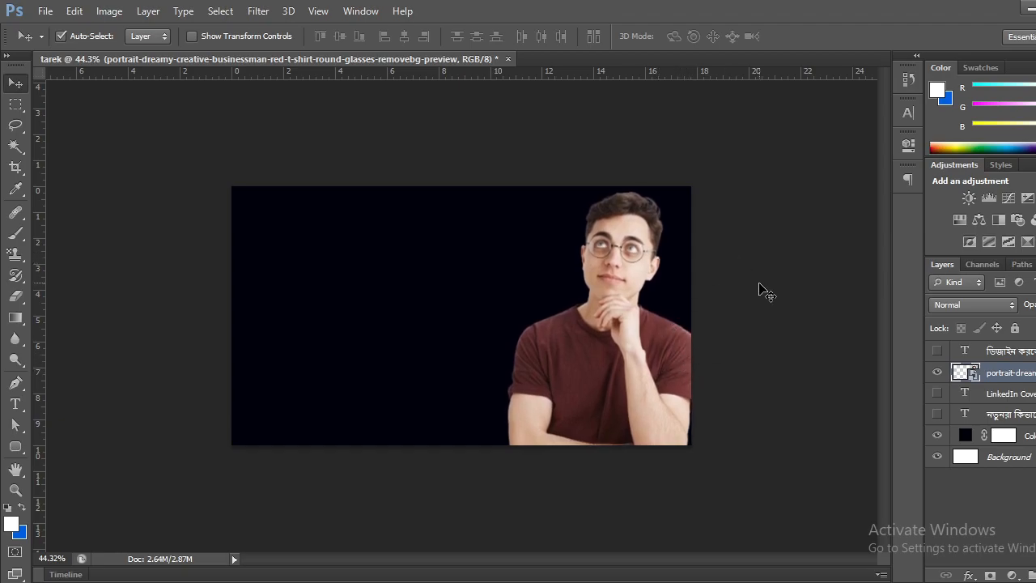
# Step: Move the man cutout layer below the three text layers and duplicate it
pyautogui.click(748, 293)
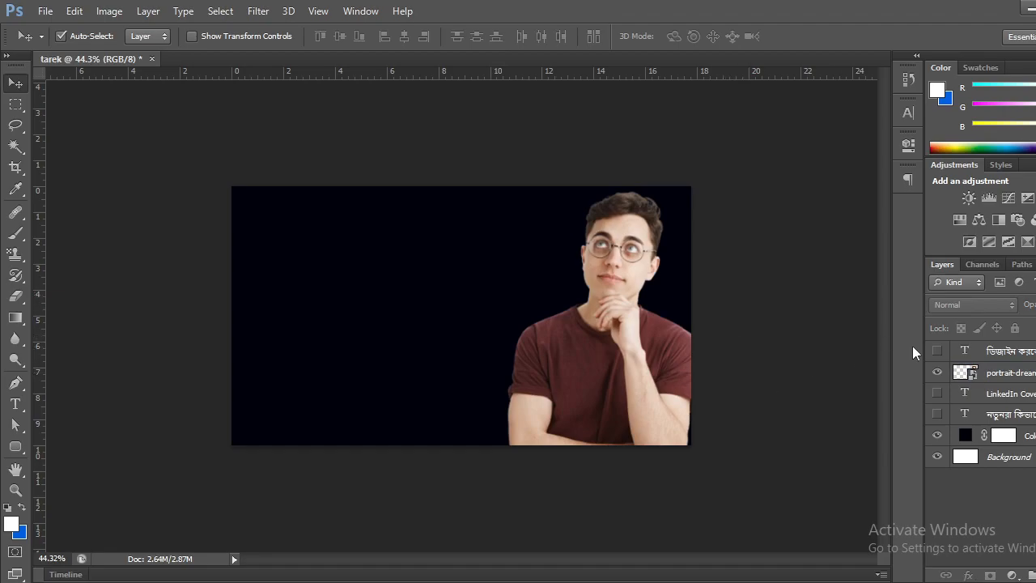
pyautogui.moveTo(964, 372); pyautogui.dragTo(949, 411)
pyautogui.click(770, 336)
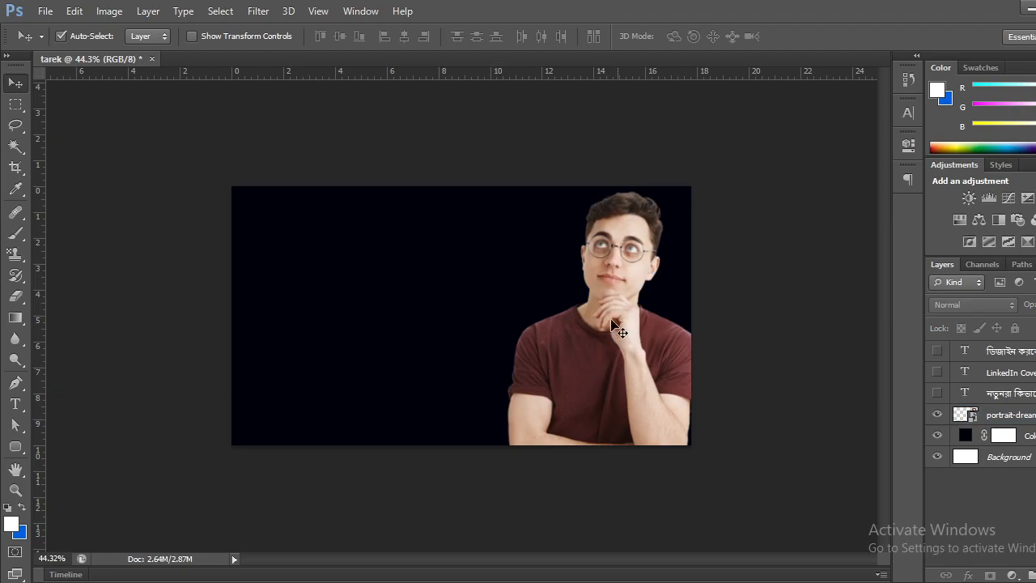
pyautogui.click(1018, 416)
pyautogui.hotkey('ctrl', 'j')
# Step: Apply a white (ffffff) Color Overlay to the lower man cutout copy and hide the upper cutout layer
pyautogui.click(1004, 437)
pyautogui.rightClick(1004, 438)
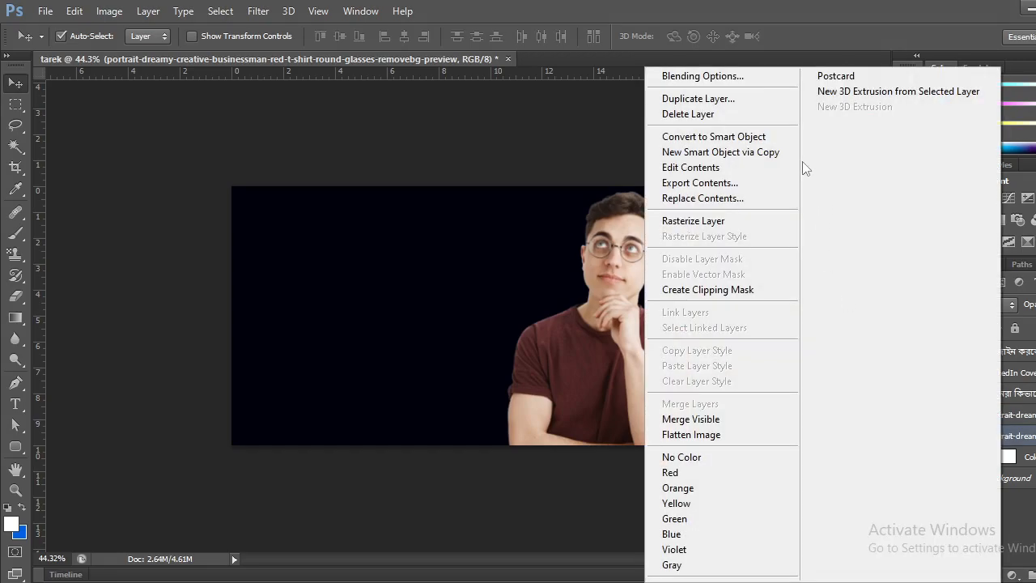
pyautogui.click(709, 78)
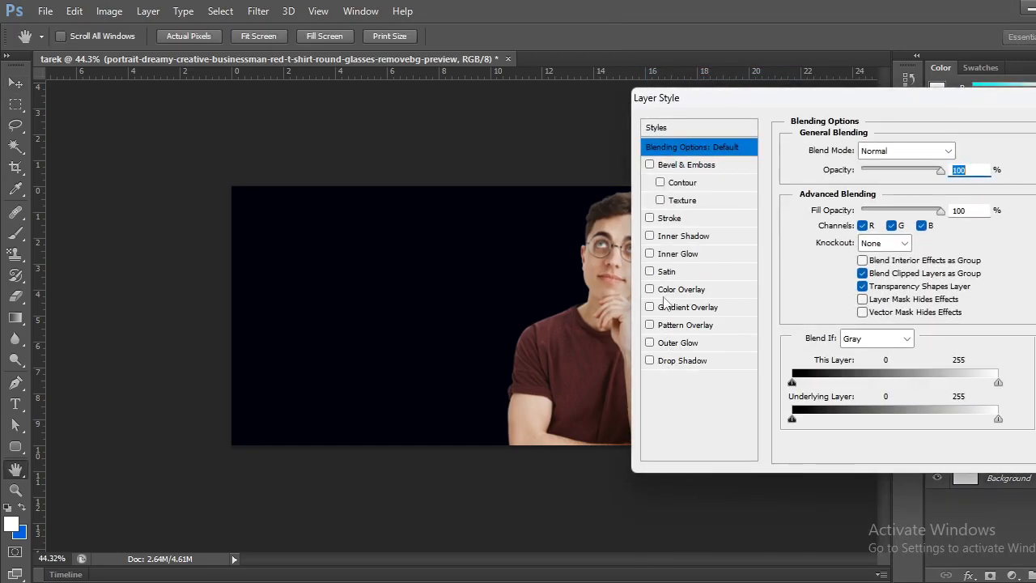
pyautogui.click(662, 292)
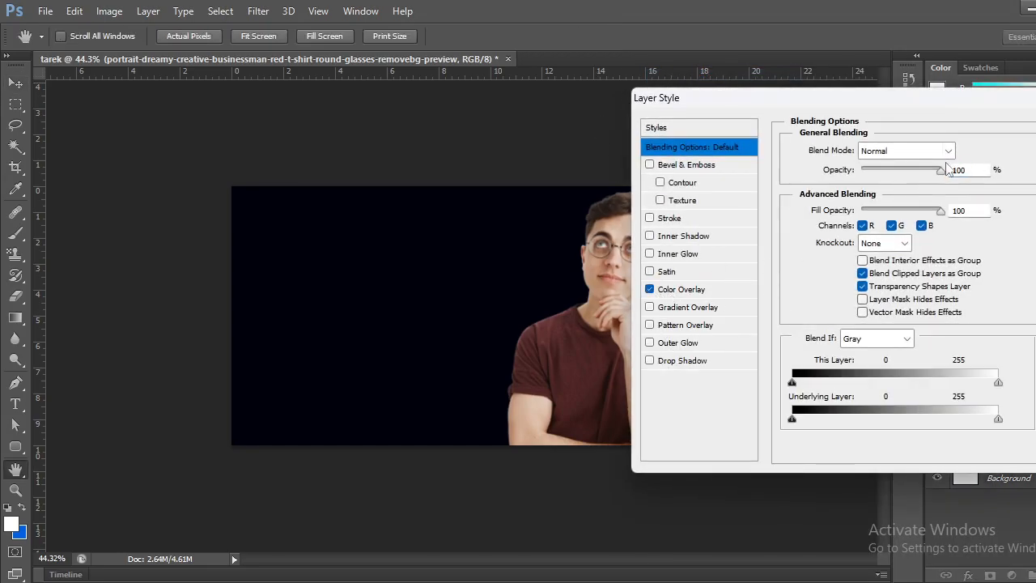
pyautogui.click(676, 290)
pyautogui.click(958, 152)
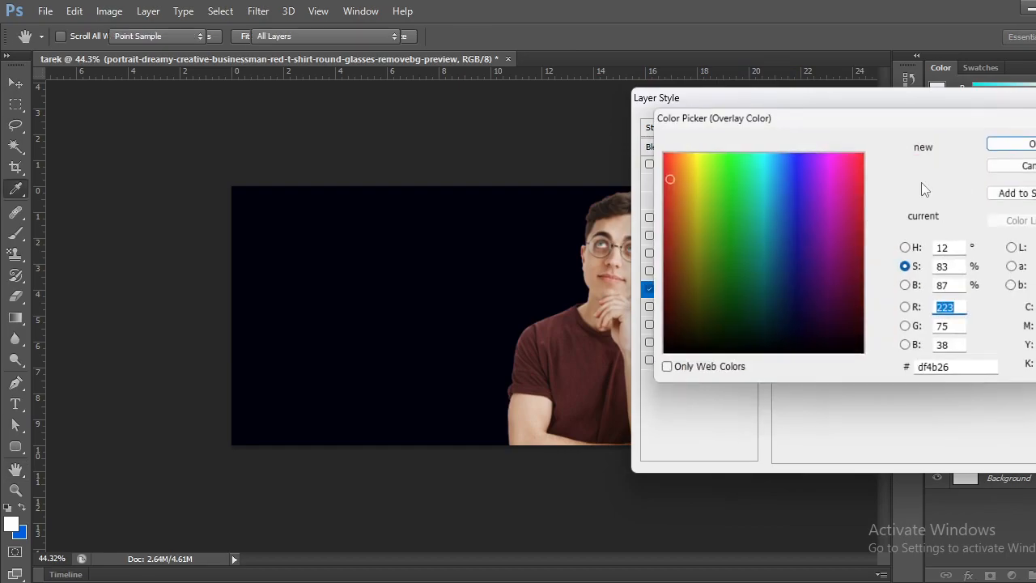
pyautogui.moveTo(885, 216); pyautogui.dragTo(872, 364)
pyautogui.moveTo(669, 154)
pyautogui.mouseDown()
pyautogui.moveTo(637, 132)
pyautogui.moveTo(629, 111)
pyautogui.mouseUp()
pyautogui.click(1030, 142)
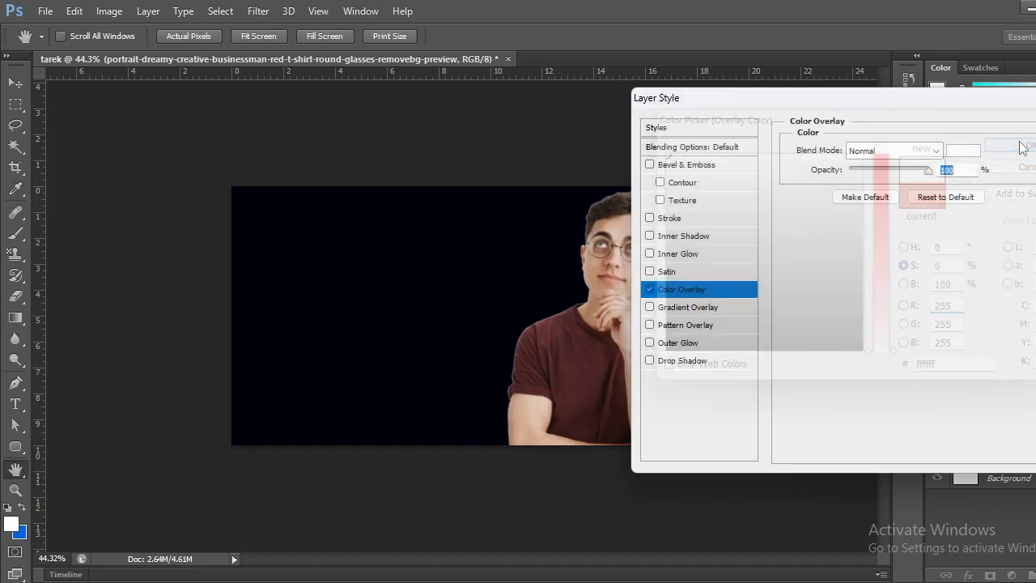
pyautogui.press('Return')
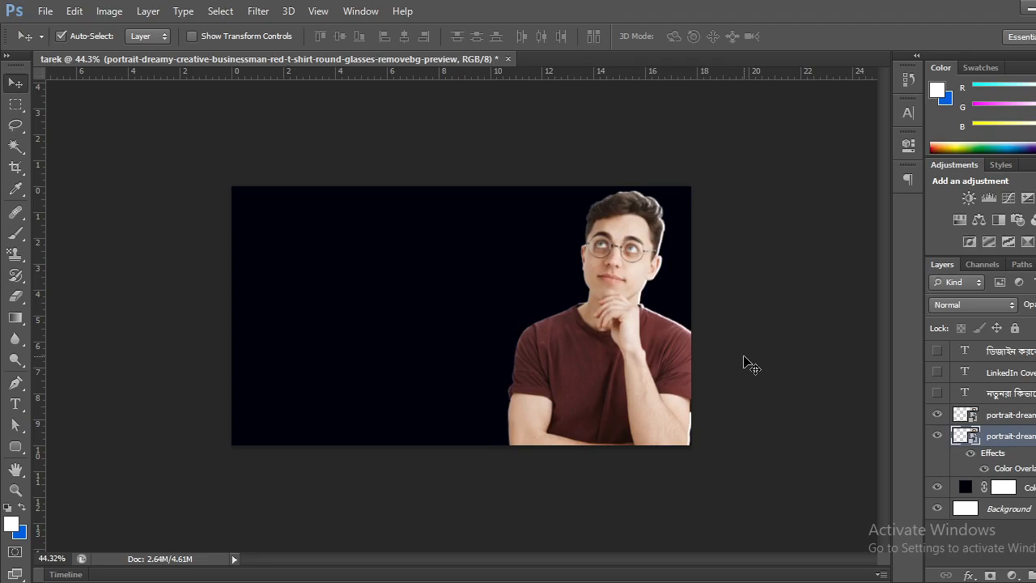
pyautogui.click(938, 416)
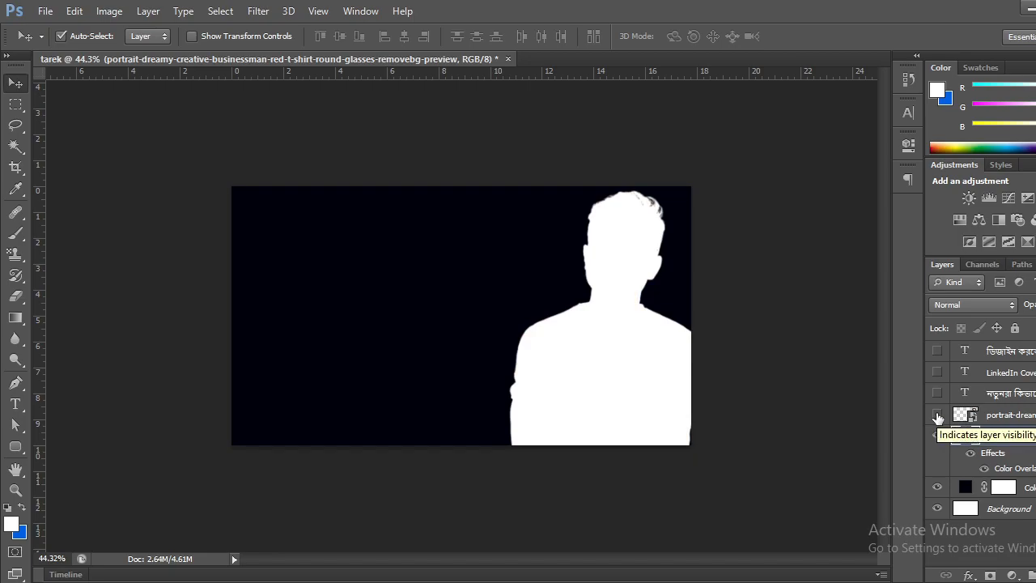
# Step: Make the upper man cutout visible again, check the white copy behind it, and show the three headline text layers
pyautogui.click(938, 416)
pyautogui.click(939, 438)
pyautogui.click(937, 437)
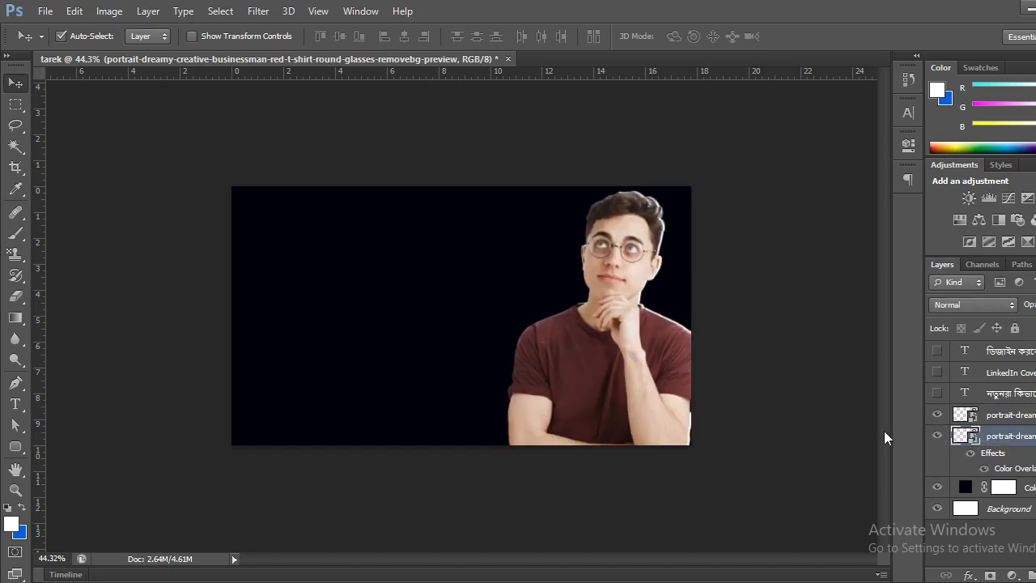
pyautogui.moveTo(937, 351); pyautogui.dragTo(937, 405)
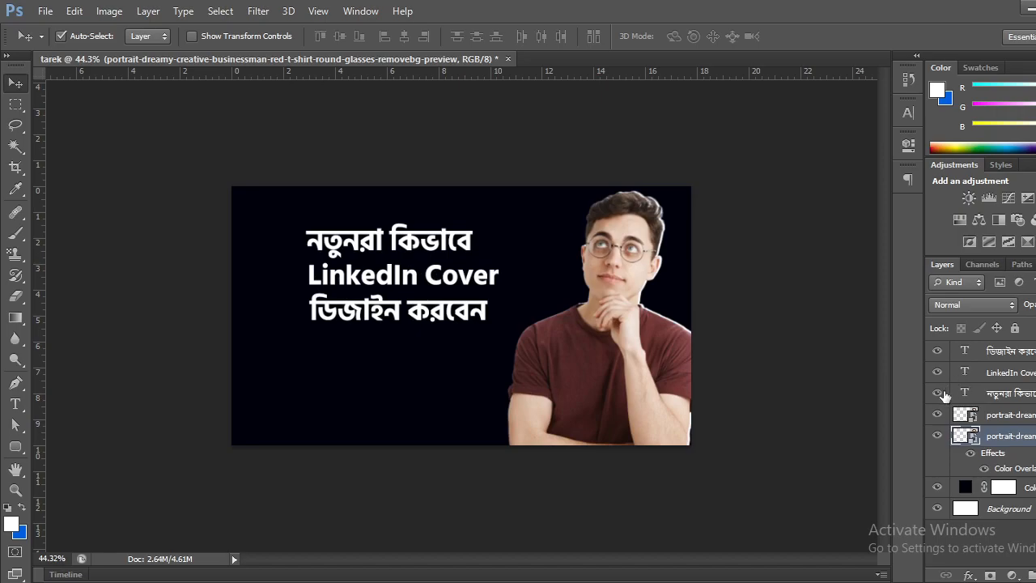
# Step: Move the three headline lines down and left, and align the first line to a new vertical guide just inside the canvas's left edge
pyautogui.moveTo(351, 318); pyautogui.dragTo(315, 362)
pyautogui.moveTo(390, 276); pyautogui.dragTo(364, 318)
pyautogui.moveTo(381, 243); pyautogui.dragTo(341, 276)
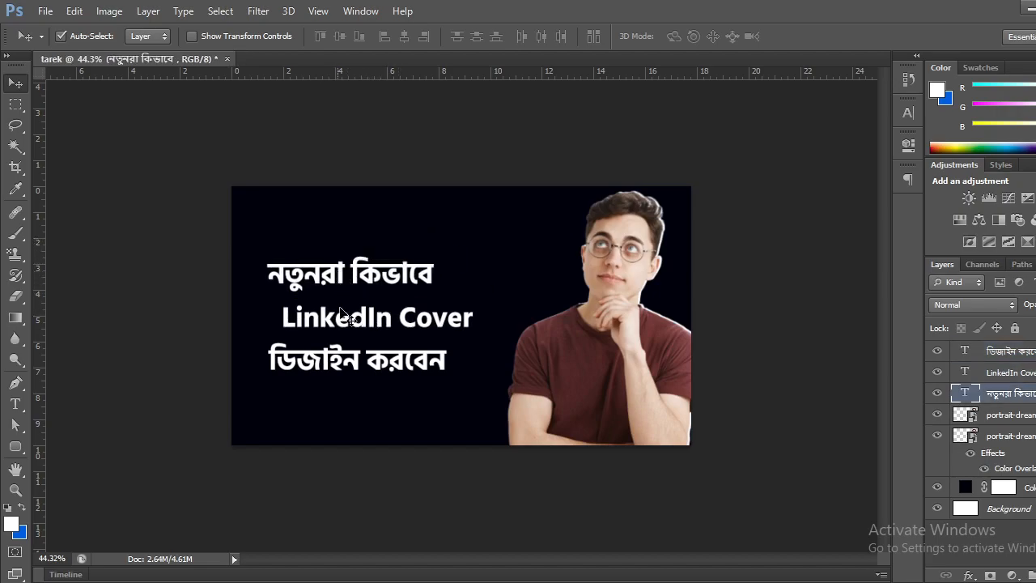
pyautogui.moveTo(42, 312); pyautogui.dragTo(253, 364)
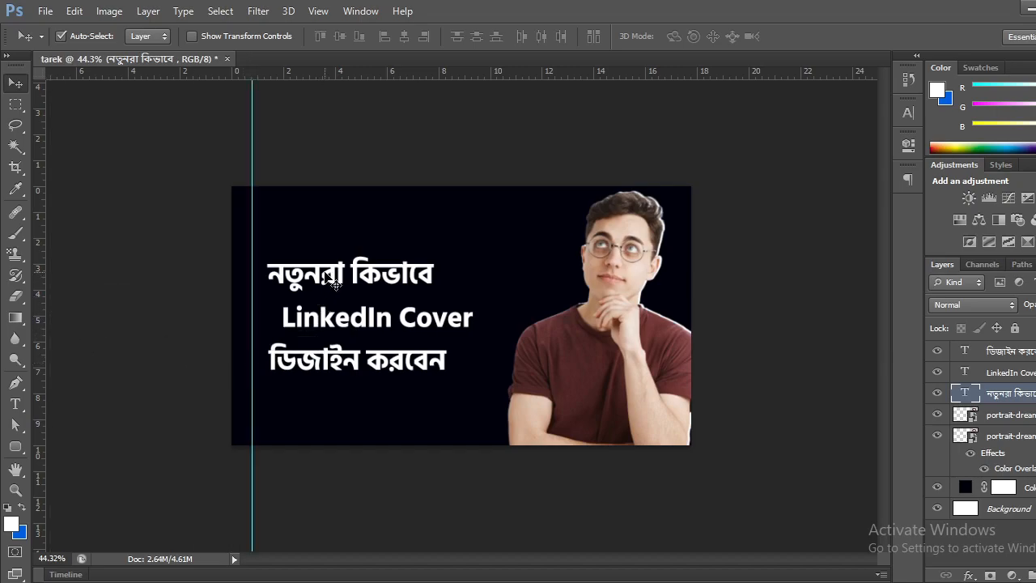
pyautogui.moveTo(312, 273); pyautogui.dragTo(305, 268)
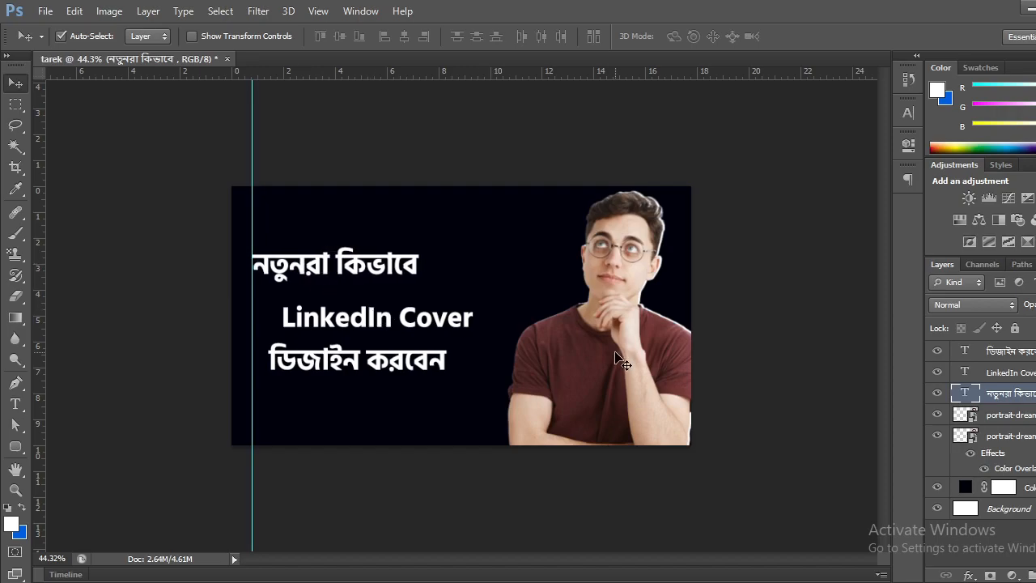
pyautogui.doubleClick(965, 393)
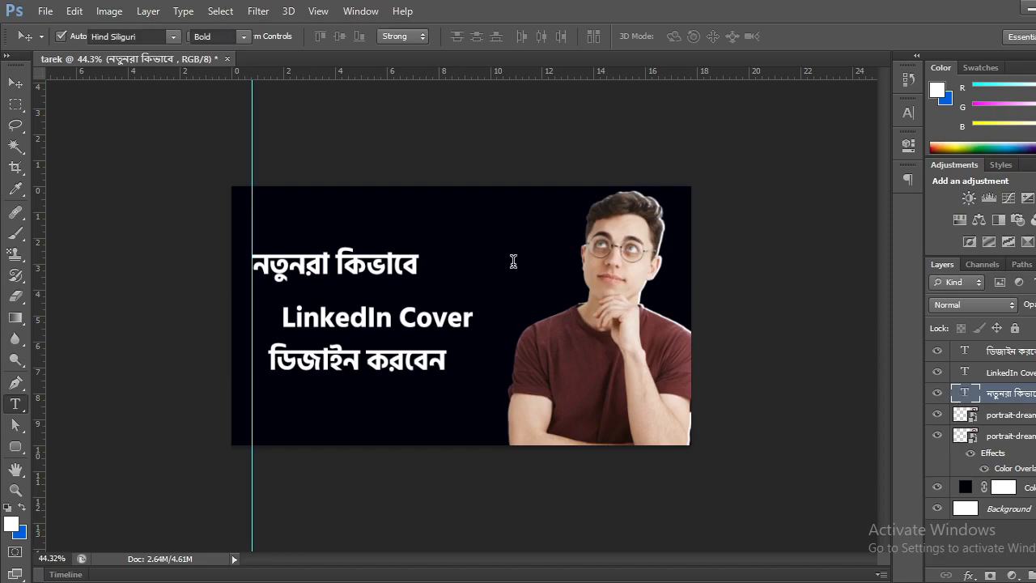
pyautogui.click(139, 36)
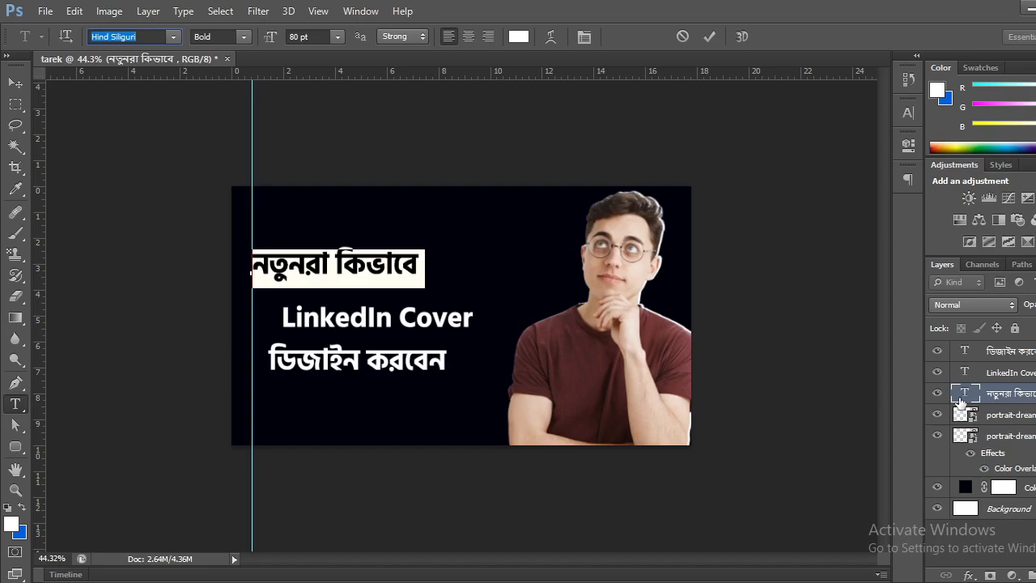
pyautogui.hotkey('ctrl', 'Return')
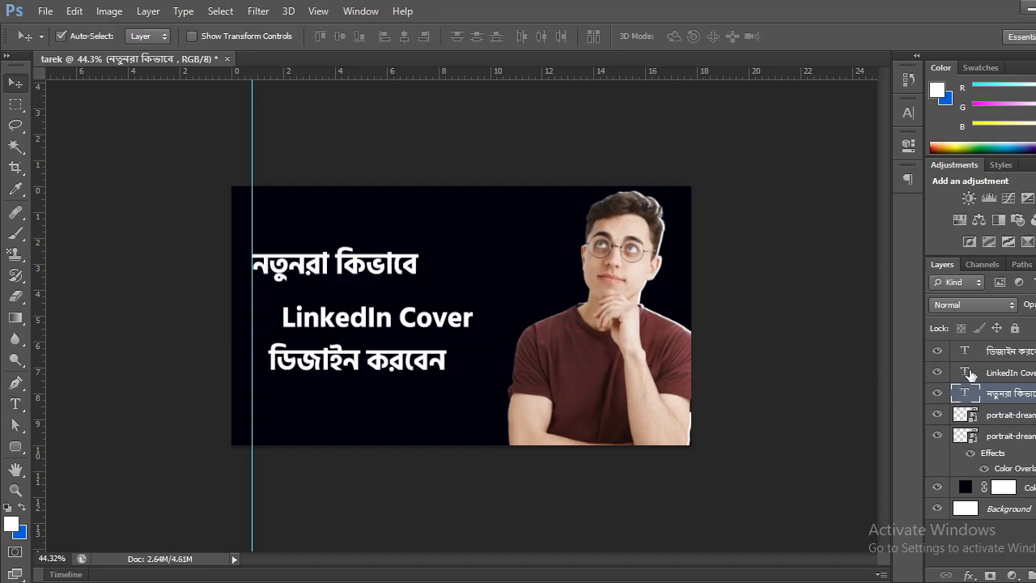
# Step: Align the left edges of the ডিজাইন করবেন and LinkedIn Cover lines to the vertical guide
pyautogui.click(971, 374)
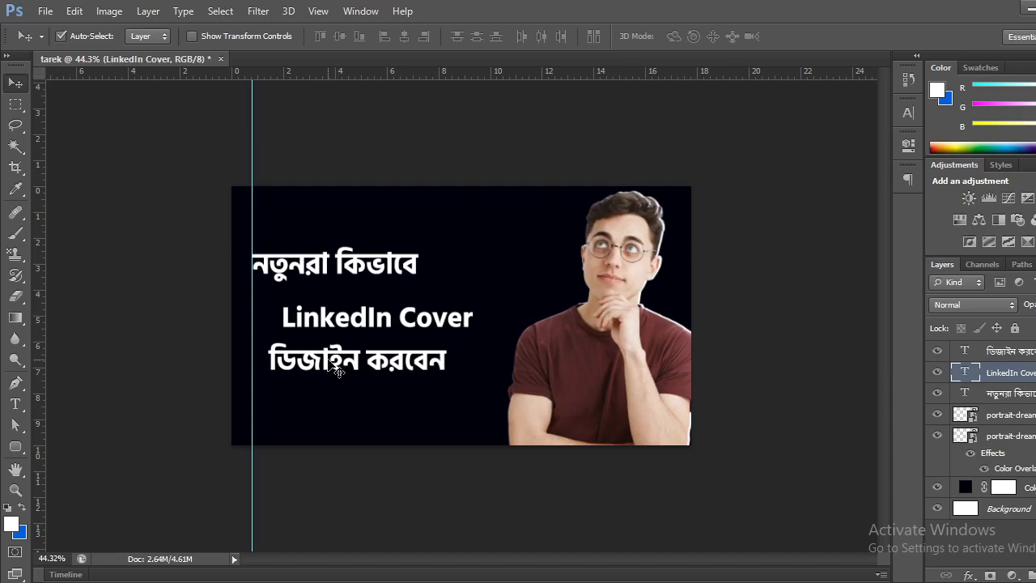
pyautogui.moveTo(327, 362); pyautogui.dragTo(311, 362)
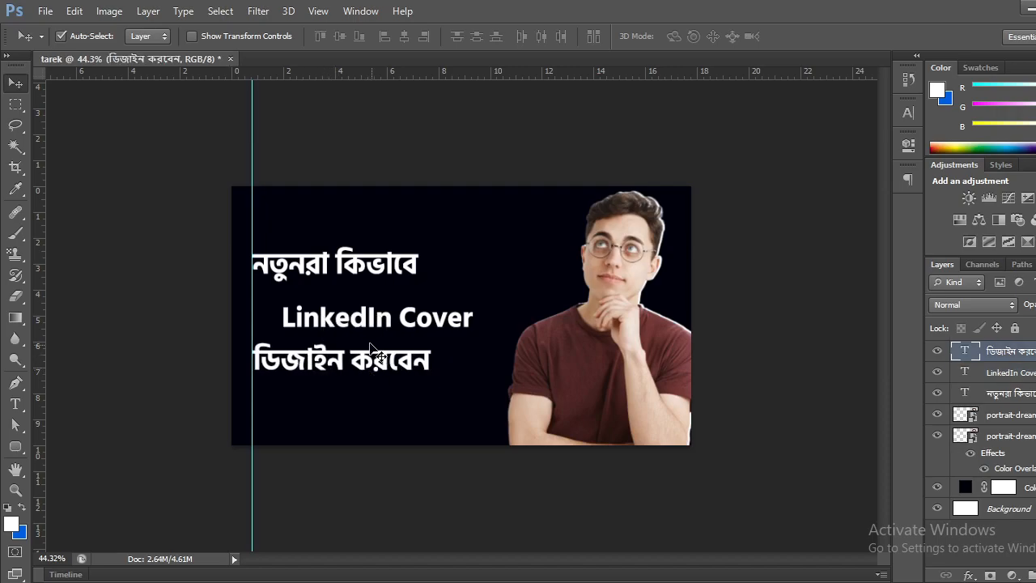
pyautogui.moveTo(359, 325); pyautogui.dragTo(326, 314)
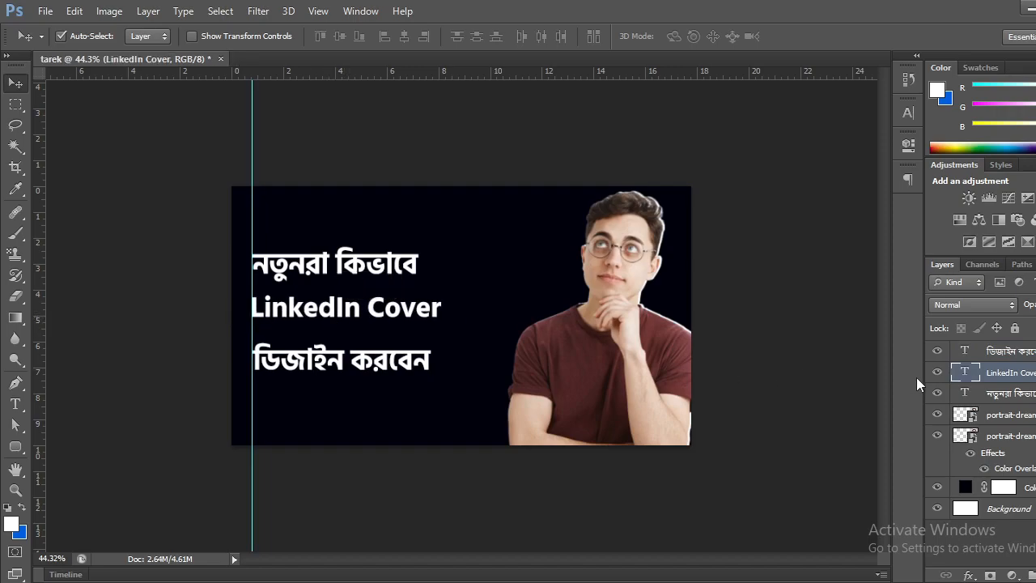
# Step: Change the LinkedIn Cover line's font to Open Sans
pyautogui.doubleClick(965, 372)
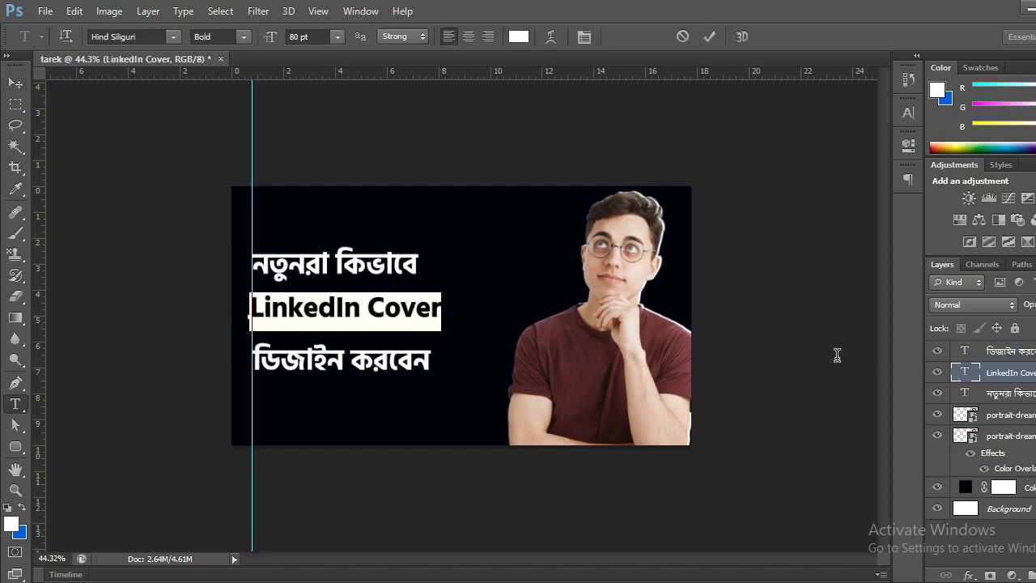
pyautogui.click(122, 36)
pyautogui.write('op')
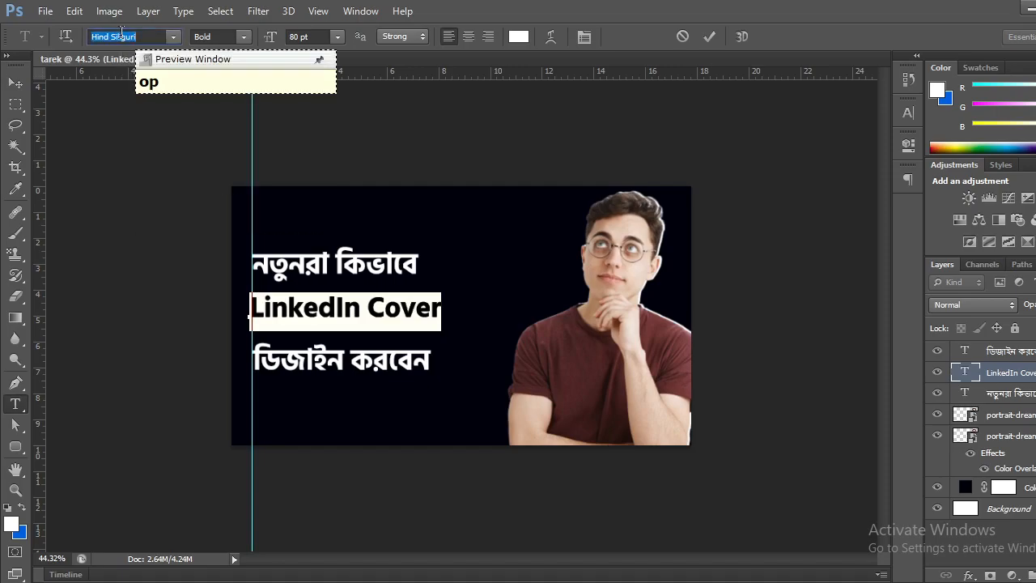
pyautogui.press('BackSpace')
pyautogui.press('BackSpace')
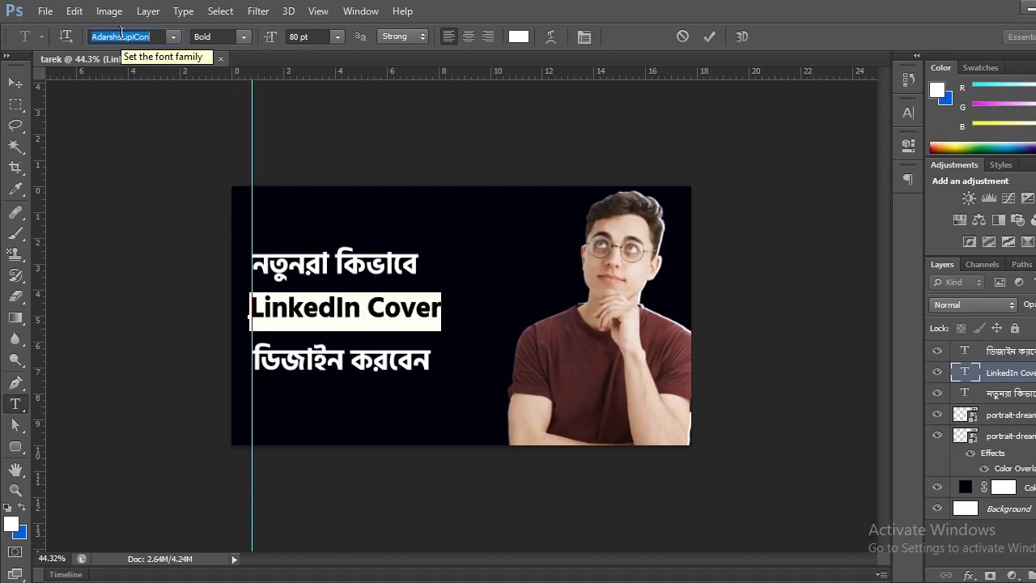
pyautogui.write('op')
pyautogui.press('Return')
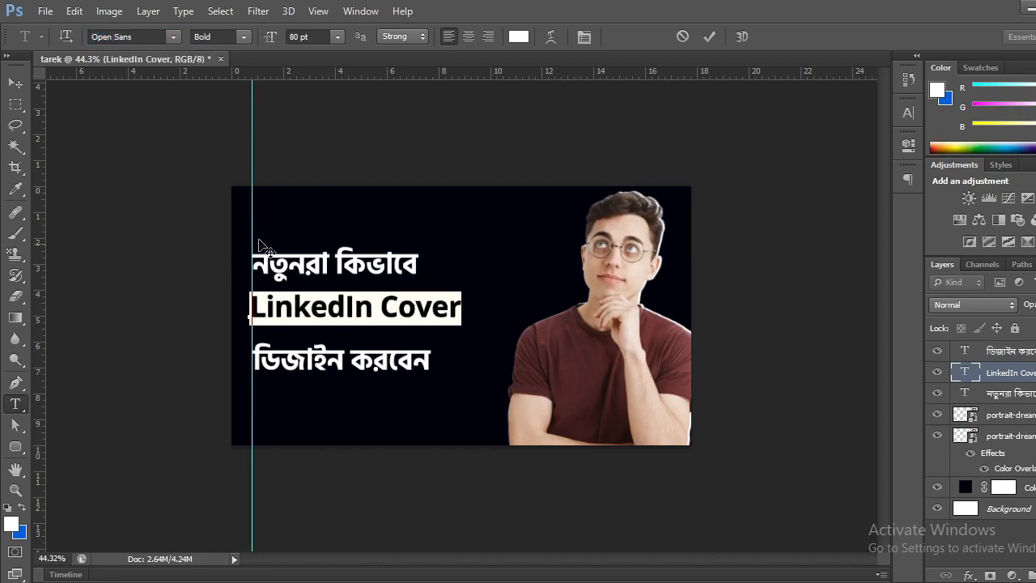
# Step: Rewrite the middle headline line in capitals so it reads LINKEDIN COVER
pyautogui.click(277, 307)
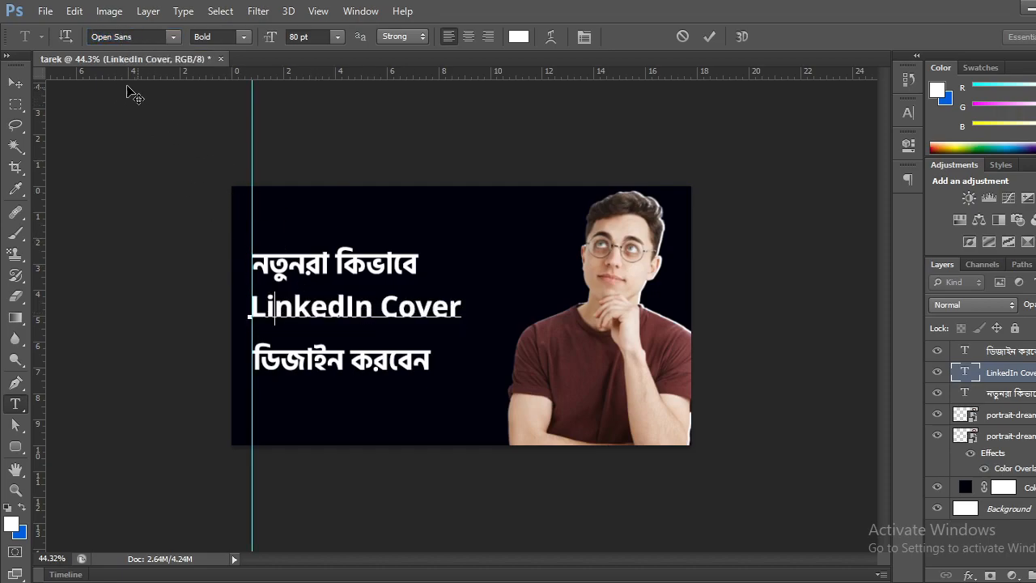
pyautogui.moveTo(269, 304); pyautogui.dragTo(366, 302)
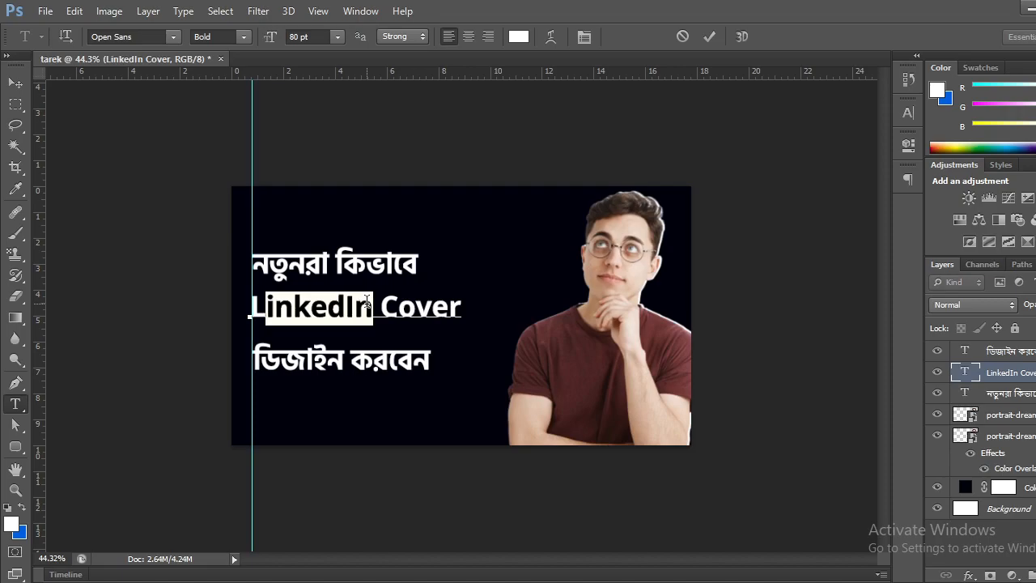
pyautogui.write('INKEDIN')
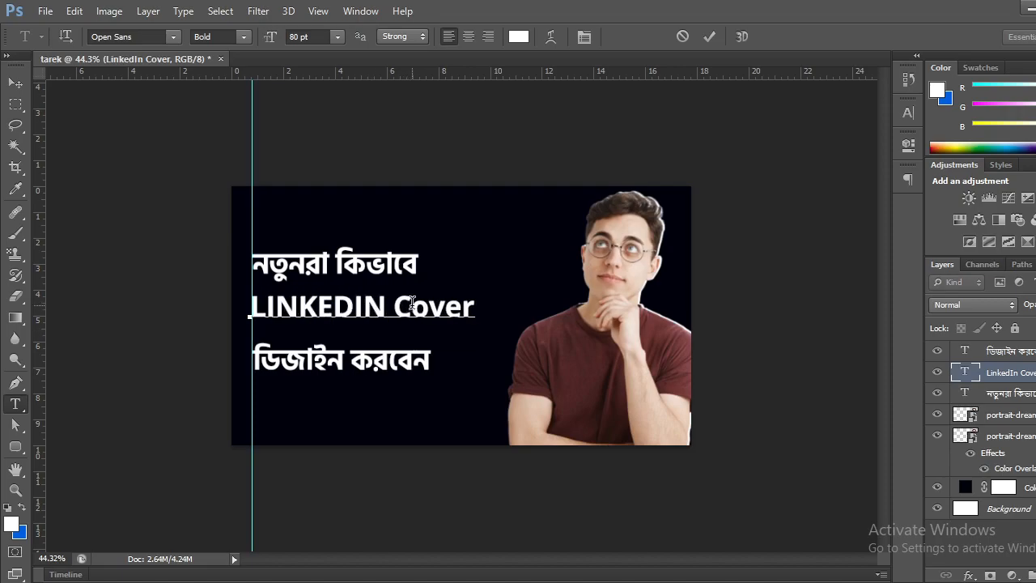
pyautogui.moveTo(412, 303); pyautogui.dragTo(482, 303)
pyautogui.write('OVER')
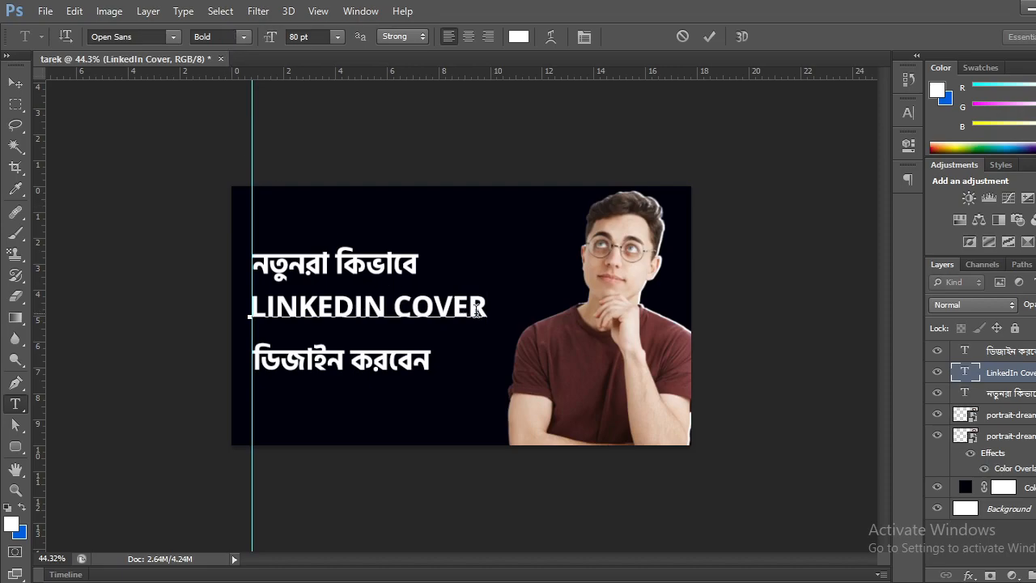
# Step: Set the whole LINKEDIN COVER line to the Extrabold style and commit the text edit
pyautogui.moveTo(490, 311); pyautogui.dragTo(248, 146)
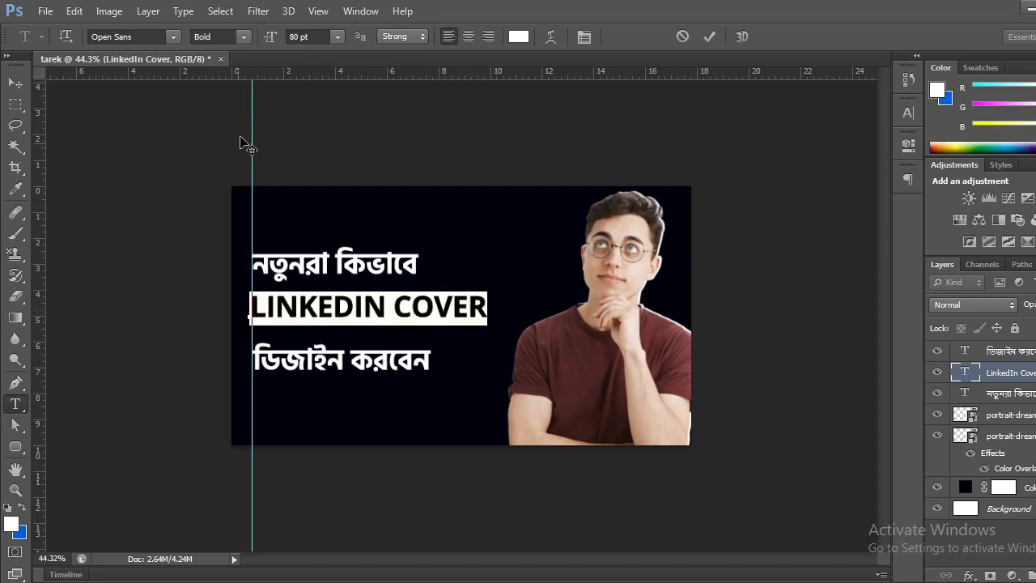
pyautogui.click(245, 40)
pyautogui.click(230, 93)
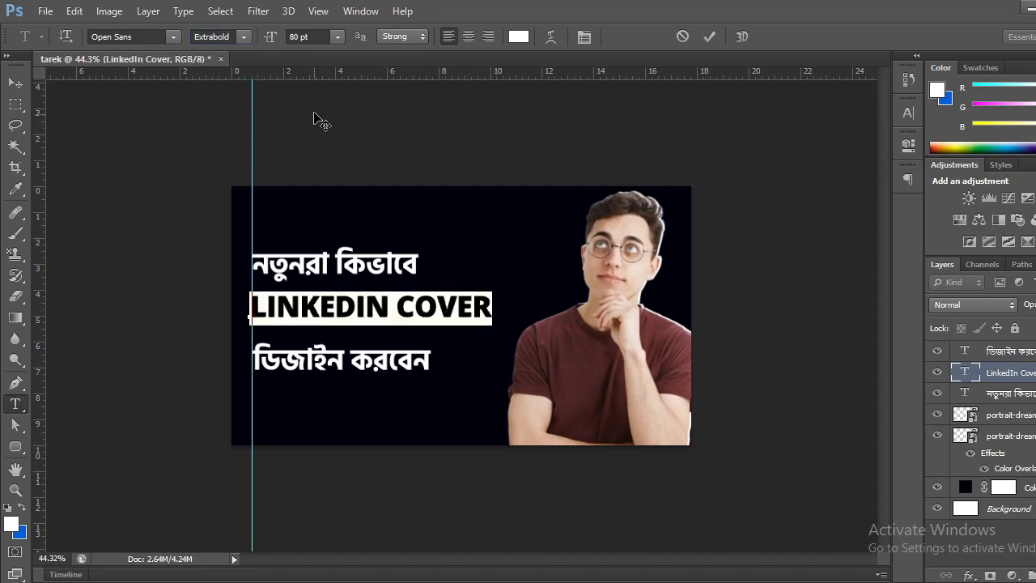
pyautogui.click(337, 36)
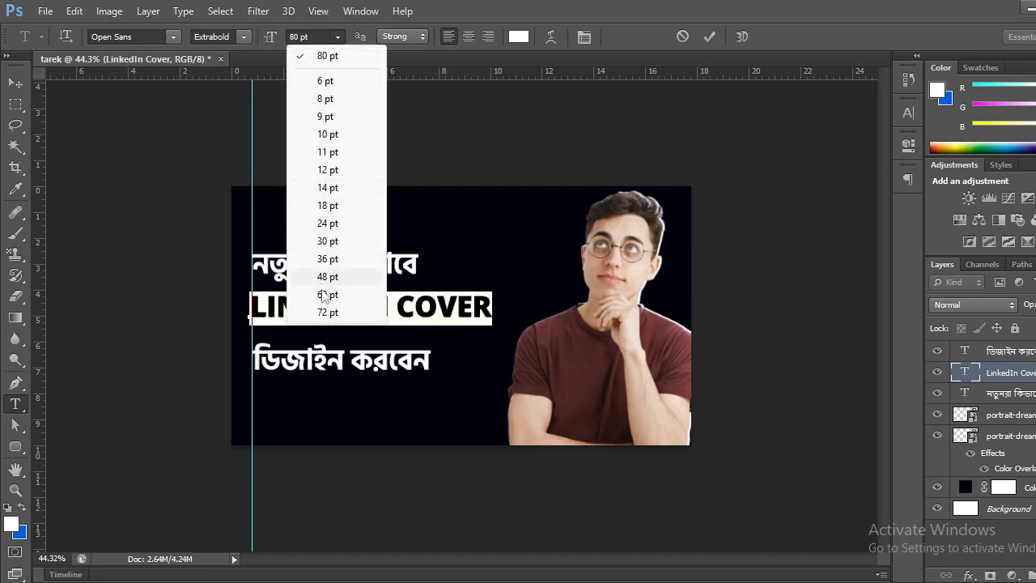
pyautogui.click(13, 86)
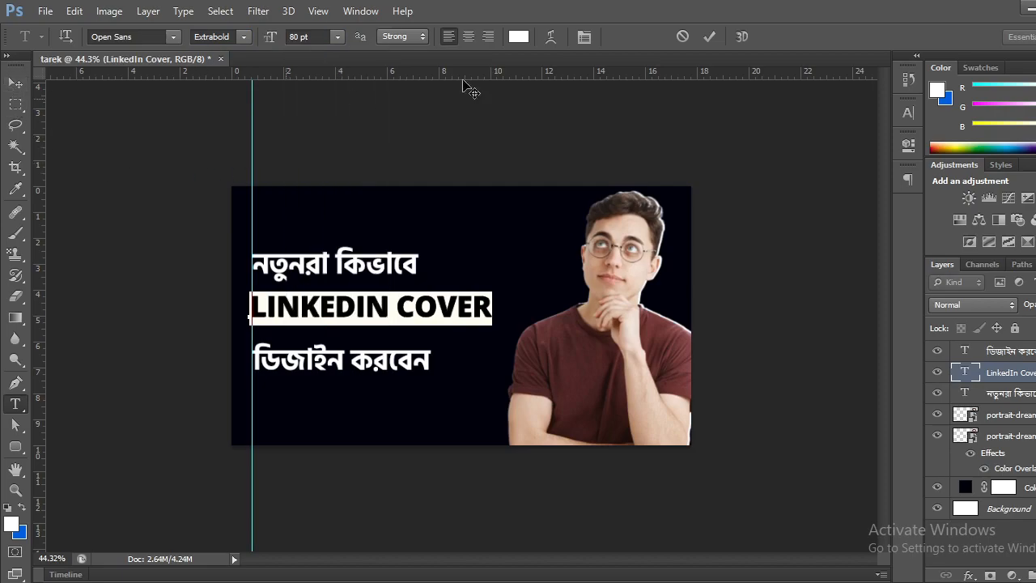
pyautogui.click(709, 37)
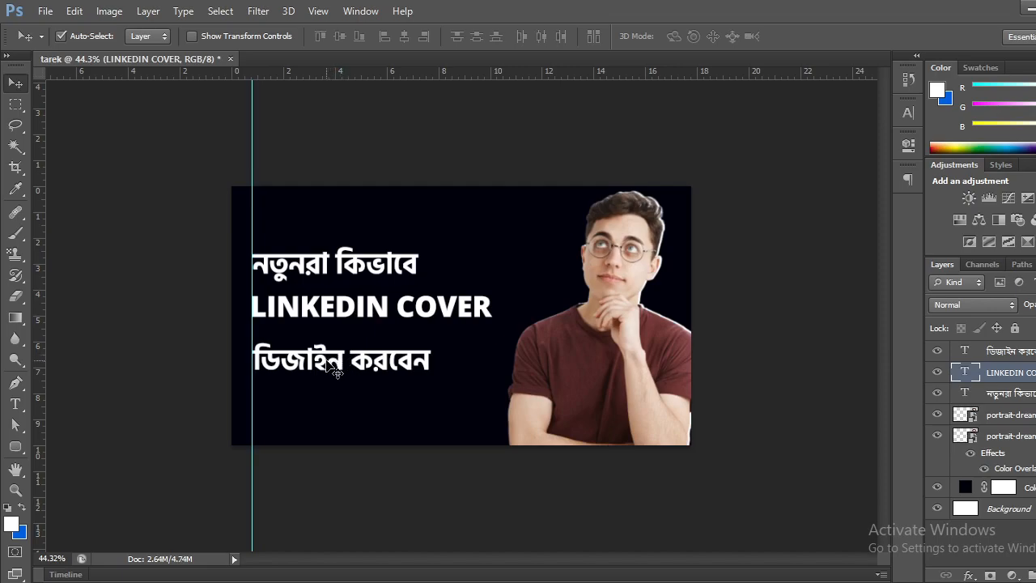
# Step: Tighten the headline spacing by moving the ডিজাইন করবেন line up and nudging the নতুনরা কিভাবে line vertically closer to LINKEDIN COVER
pyautogui.moveTo(332, 371); pyautogui.dragTo(332, 346)
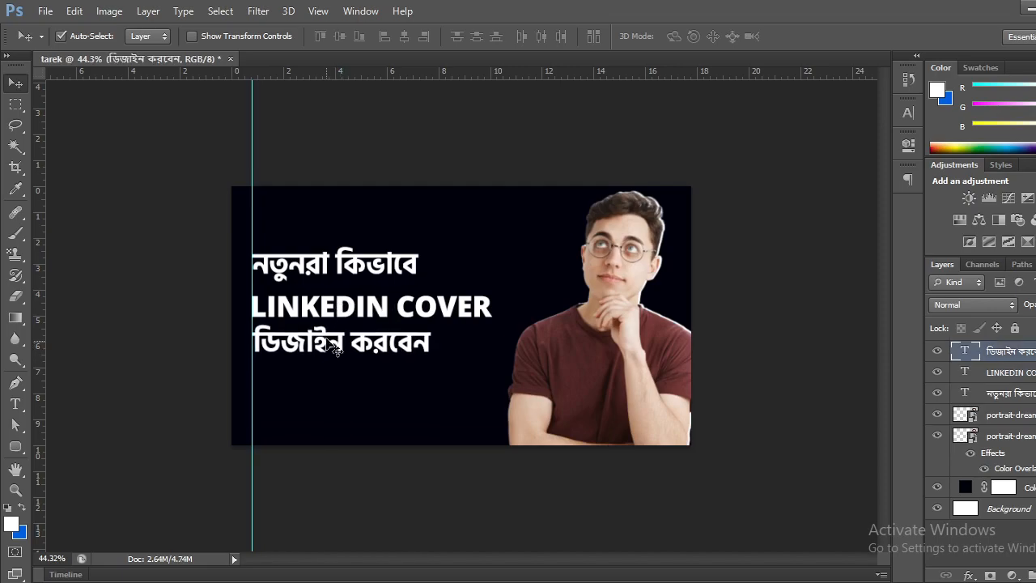
pyautogui.click(316, 270)
pyautogui.press('Down')
pyautogui.press('Down')
pyautogui.press('Down')
pyautogui.press('Down')
pyautogui.press('Down')
pyautogui.press('Down')
pyautogui.press('Down')
pyautogui.press('Down')
pyautogui.press('Down')
pyautogui.press('Down')
pyautogui.press('Down')
pyautogui.press('Down')
pyautogui.press('Down')
pyautogui.press('Down')
pyautogui.press('Down')
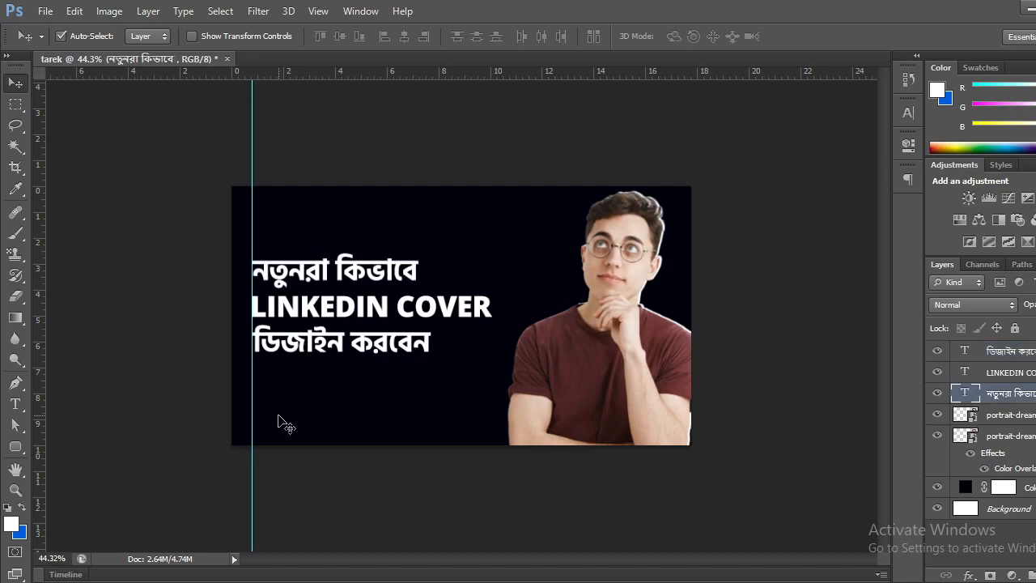
pyautogui.press('Up')
pyautogui.press('Up')
pyautogui.press('Up')
pyautogui.press('Up')
pyautogui.press('Up')
pyautogui.press('Up')
pyautogui.press('Up')
pyautogui.press('Up')
pyautogui.press('Up')
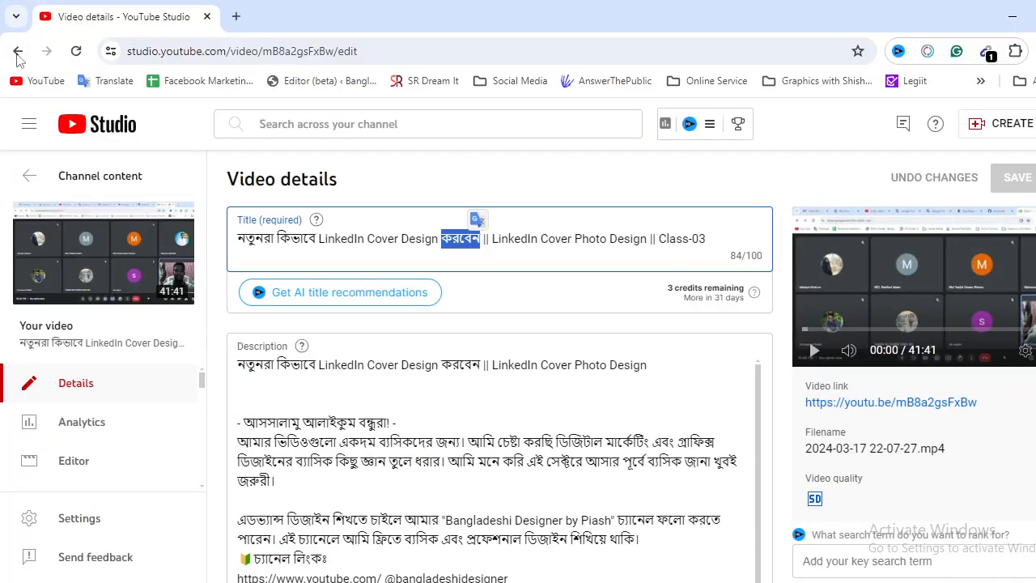
# Step: Leave the video's details and open the Videos list on the Advance Tech channel's public YouTube page
pyautogui.click(18, 53)
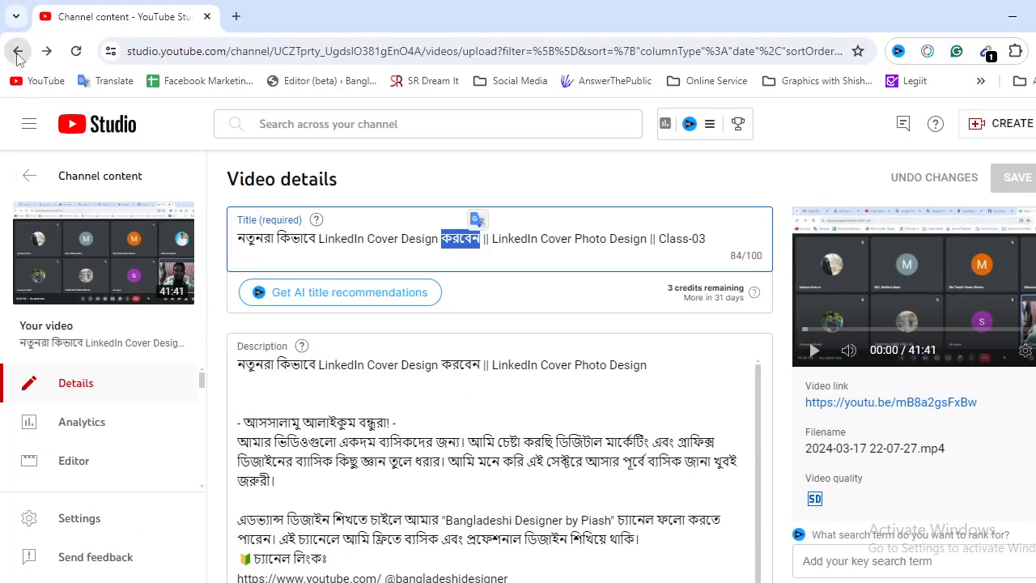
pyautogui.click(1035, 124)
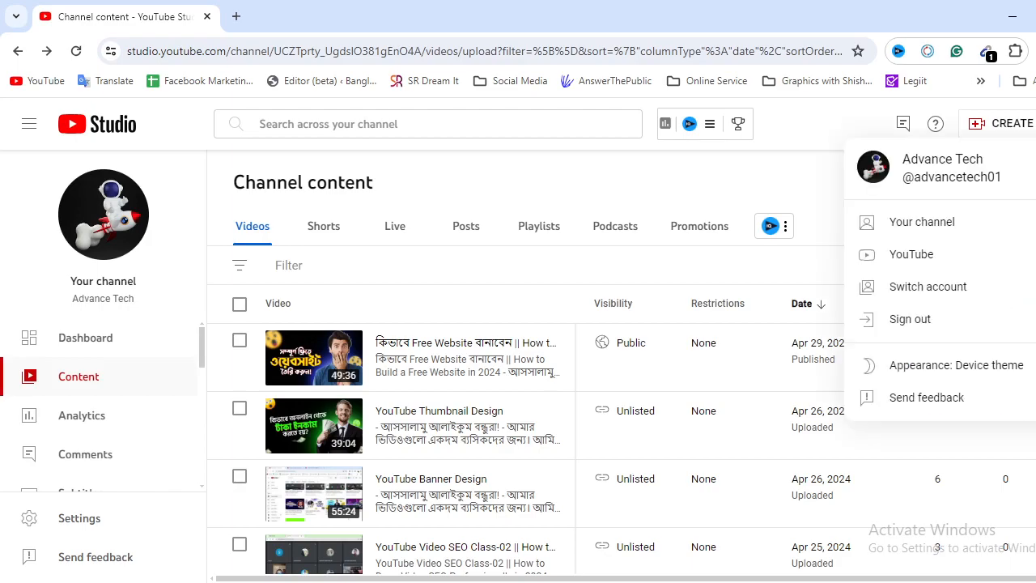
pyautogui.click(934, 232)
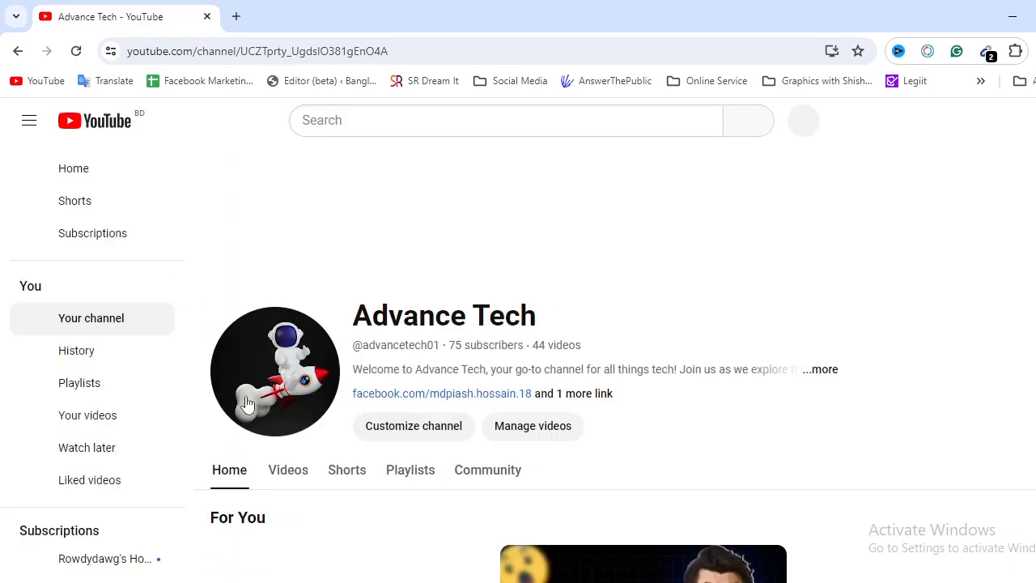
pyautogui.click(290, 476)
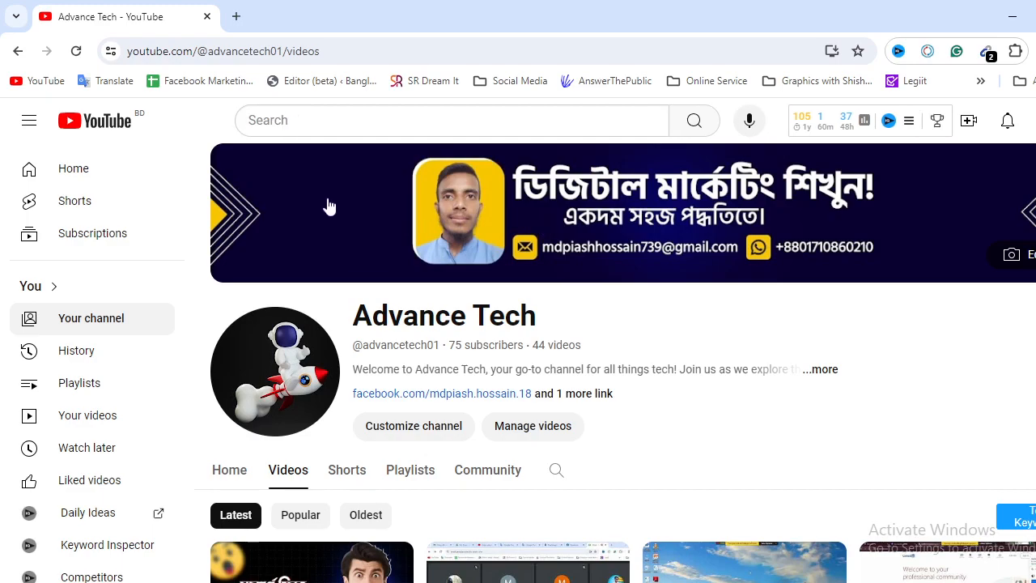
# Step: Examine the designs of the channel's existing video thumbnails, including the older Digital Marketing ones, and return to Photoshop
pyautogui.scroll(-2, 680, 267)
pyautogui.scroll(2, 583, 275)
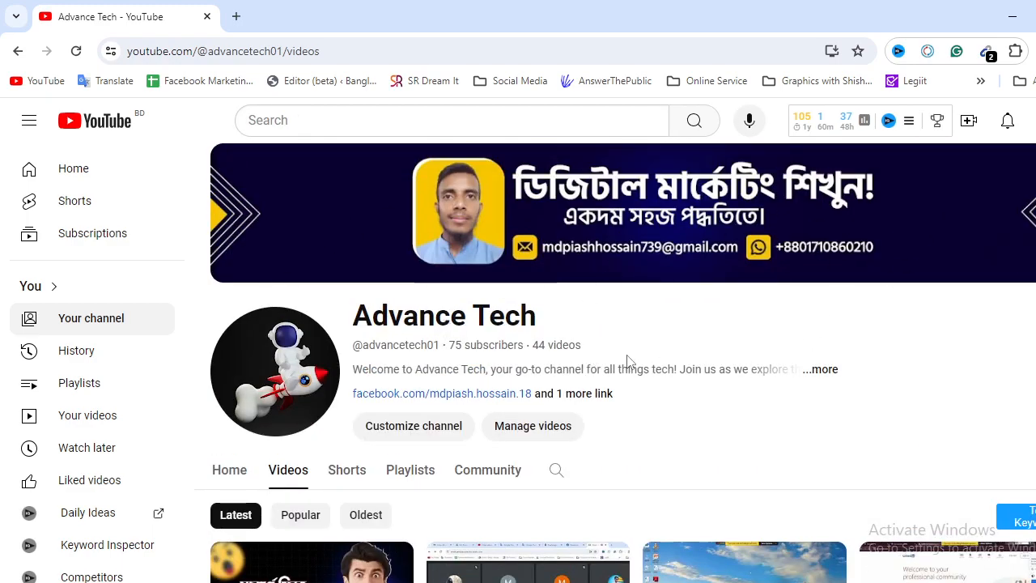
pyautogui.scroll(-4, 752, 396)
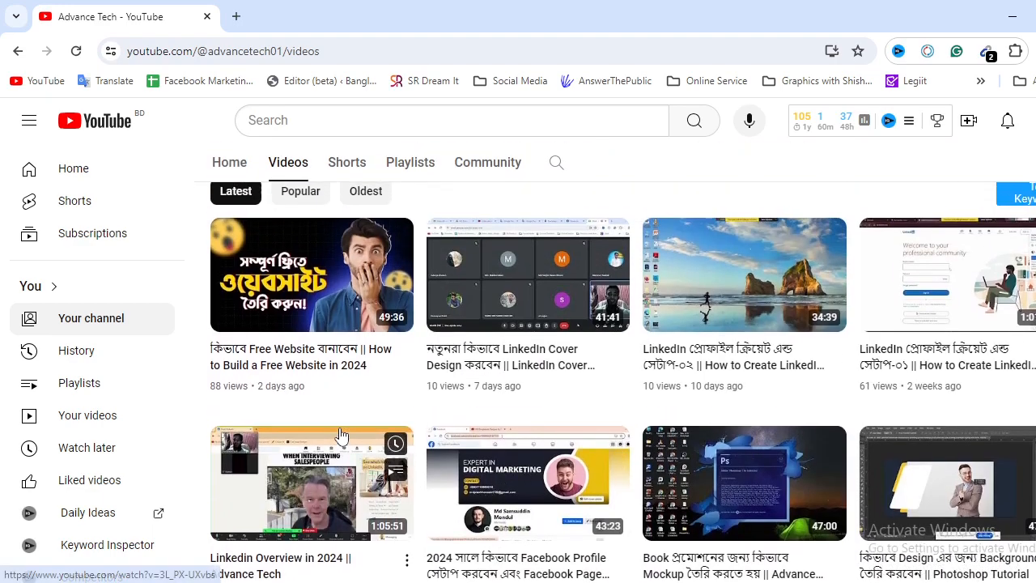
pyautogui.moveTo(327, 299)
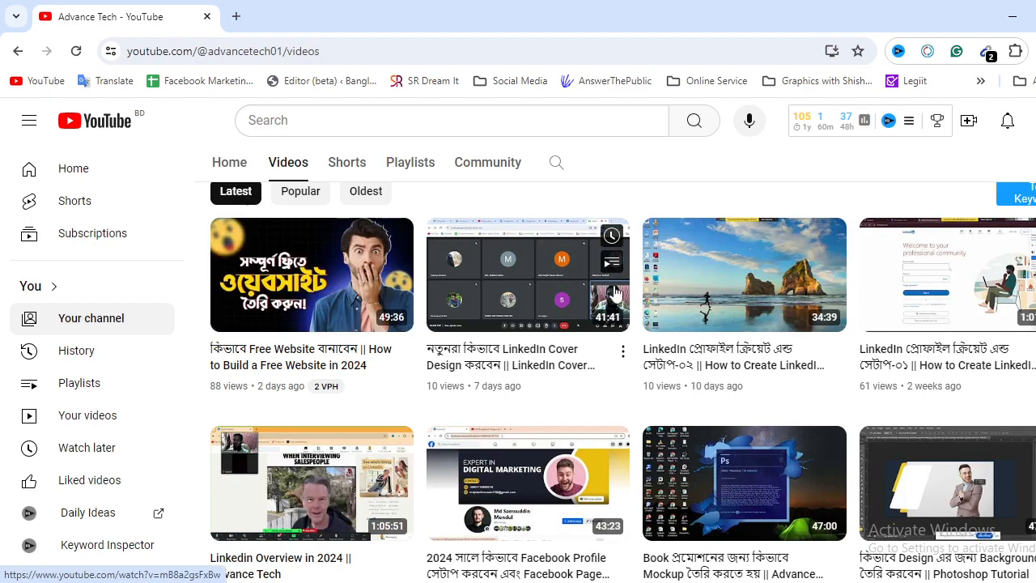
pyautogui.scroll(-1, 939, 366)
pyautogui.scroll(-4, 939, 366)
pyautogui.scroll(-6, 845, 352)
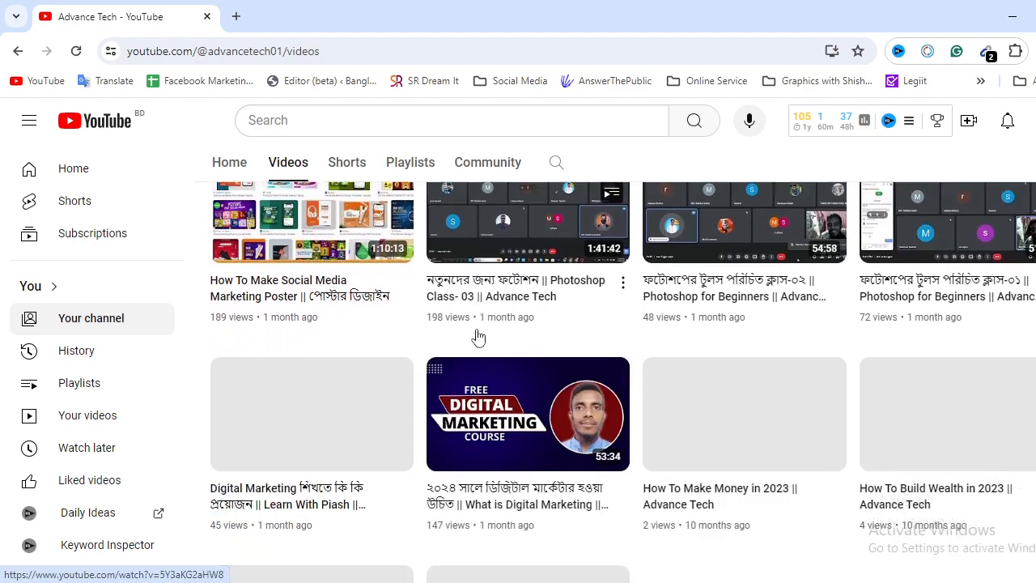
pyautogui.moveTo(240, 303)
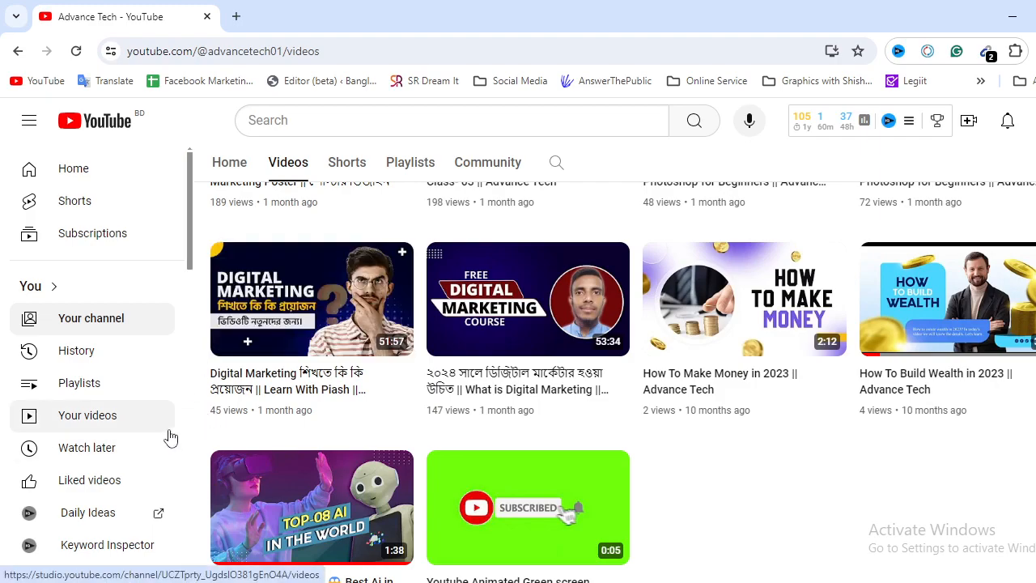
pyautogui.moveTo(452, 405)
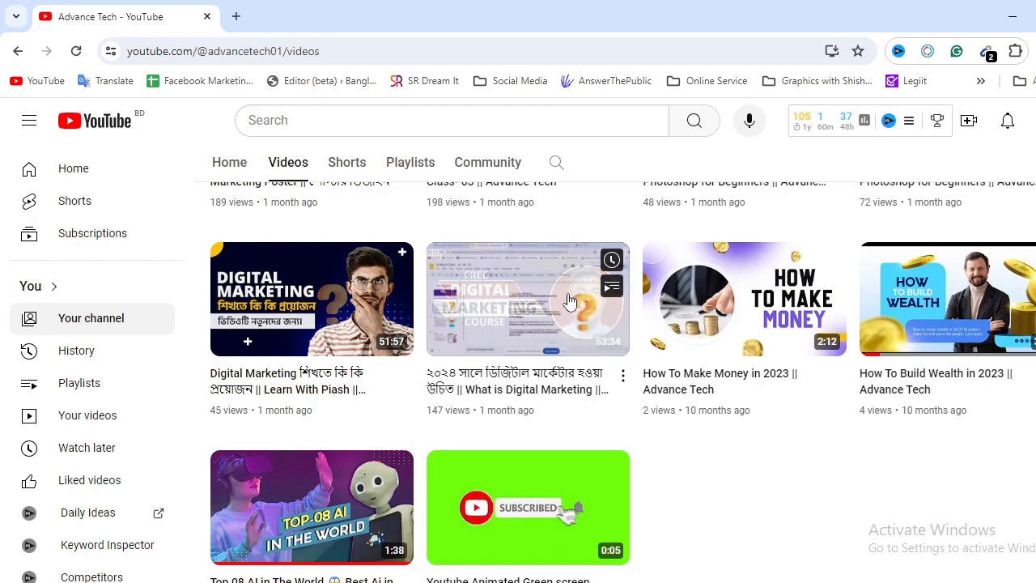
pyautogui.moveTo(249, 275)
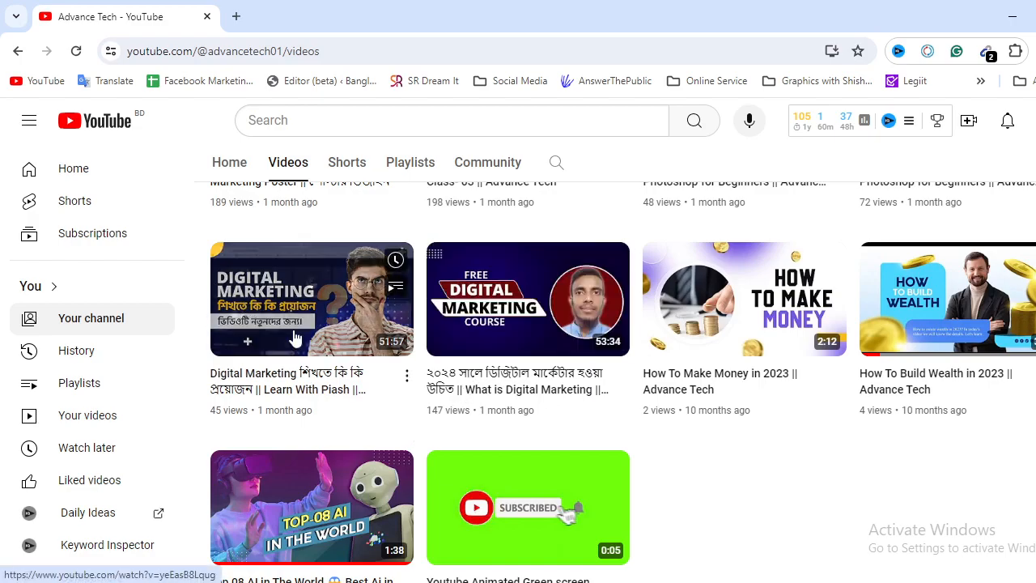
pyautogui.scroll(10, 323, 307)
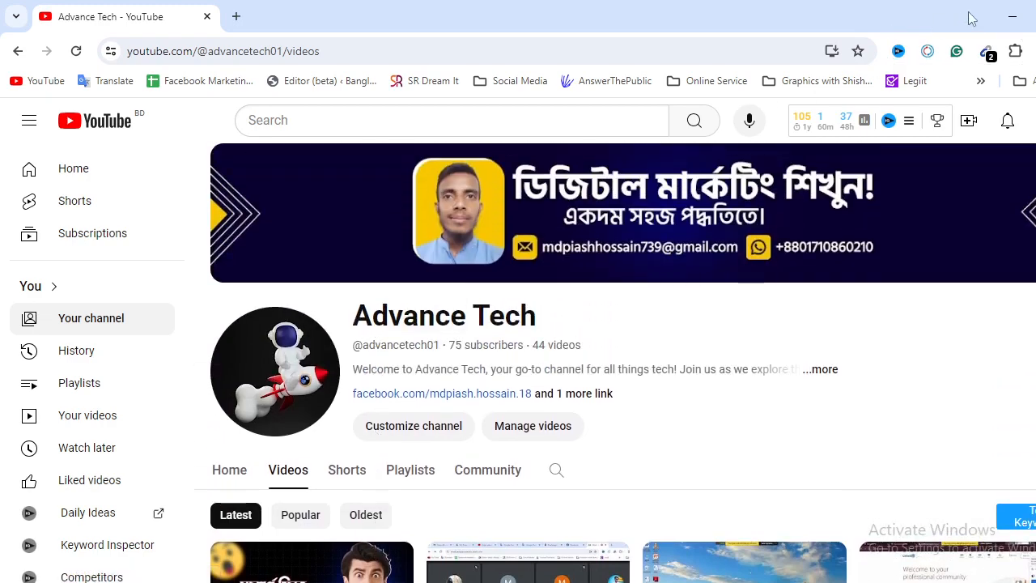
pyautogui.click(1011, 16)
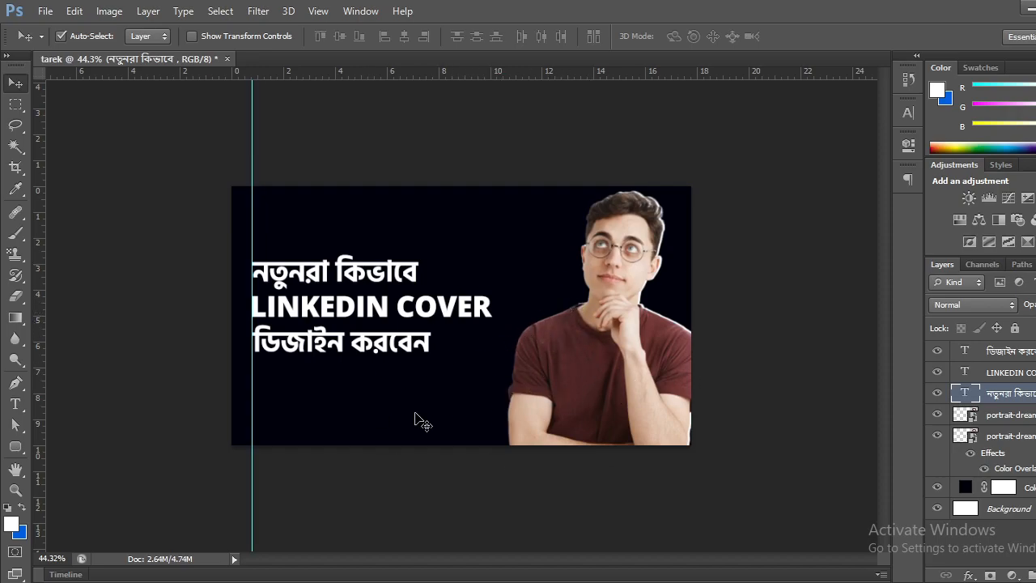
pyautogui.click(23, 507)
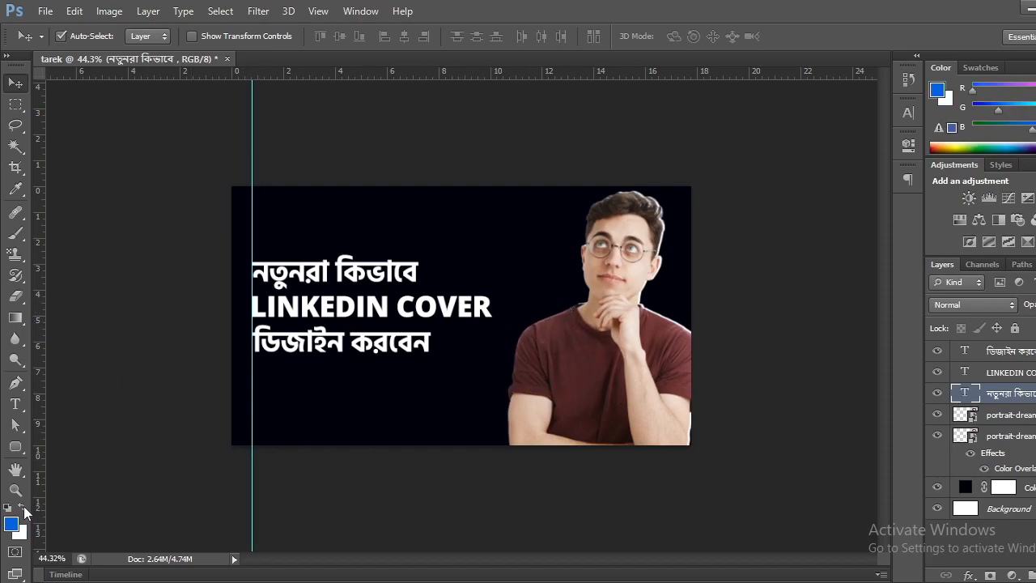
pyautogui.click(1021, 543)
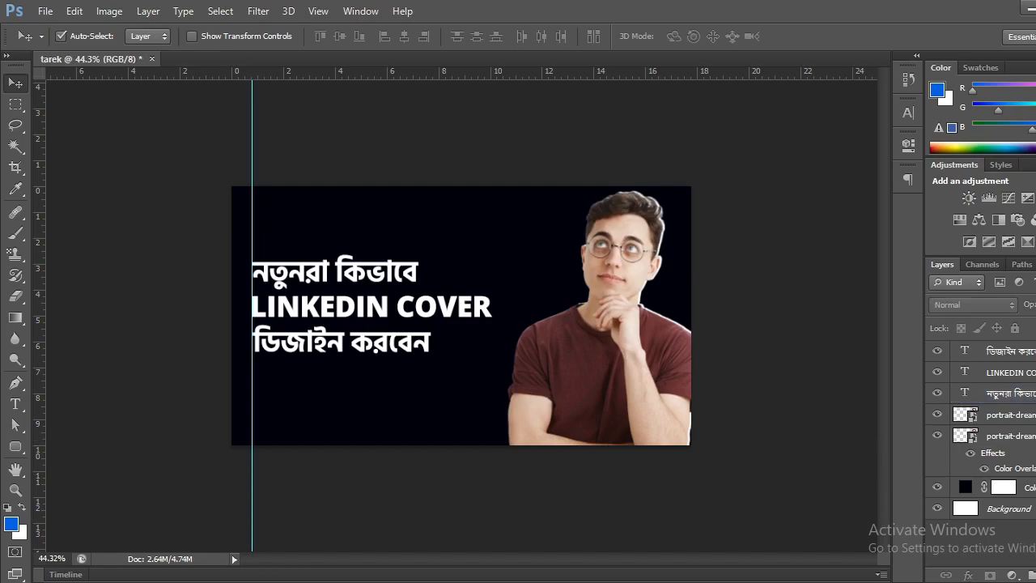
pyautogui.click(1035, 575)
pyautogui.moveTo(1024, 357); pyautogui.dragTo(978, 495)
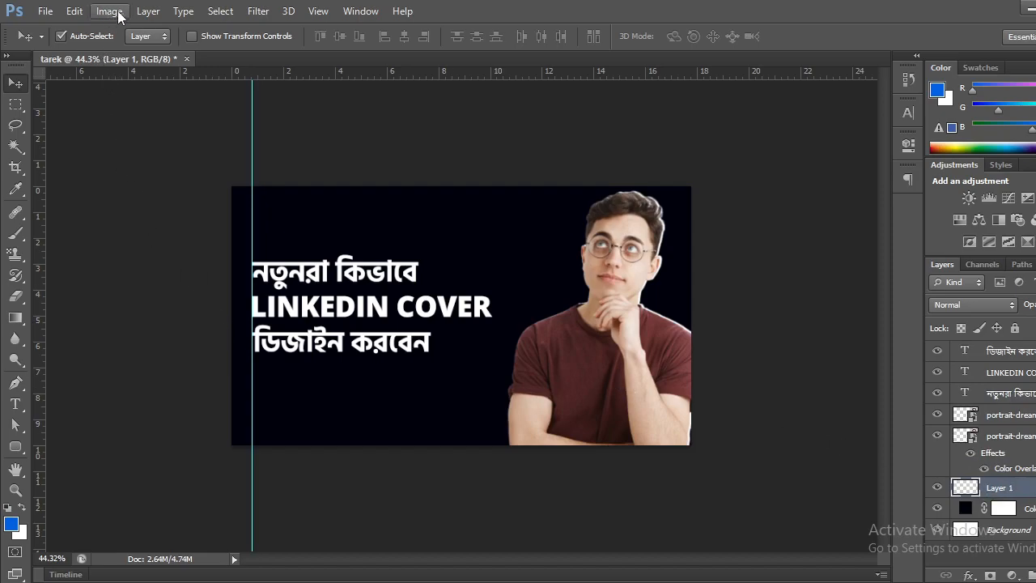
pyautogui.click(14, 236)
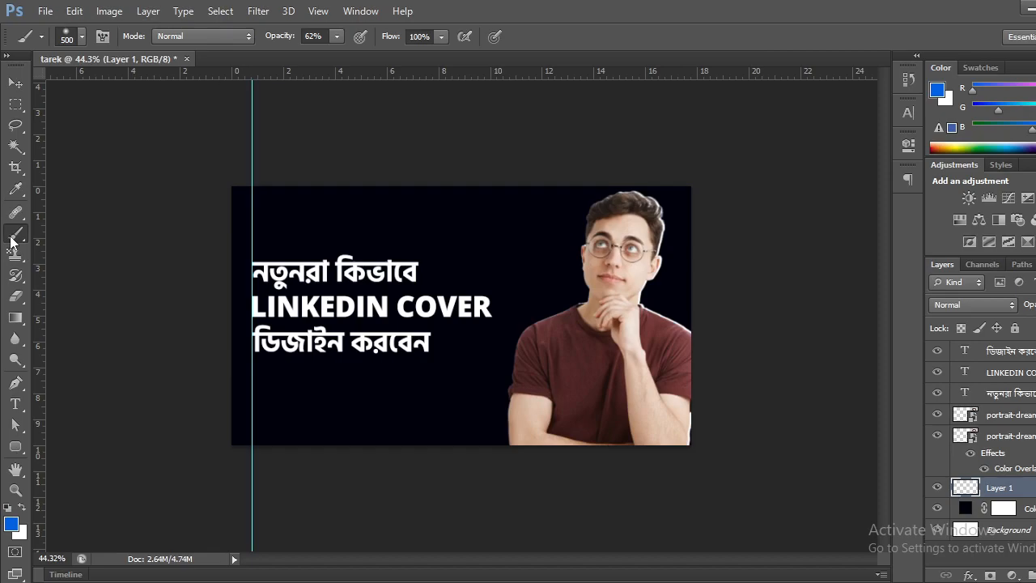
pyautogui.click(81, 41)
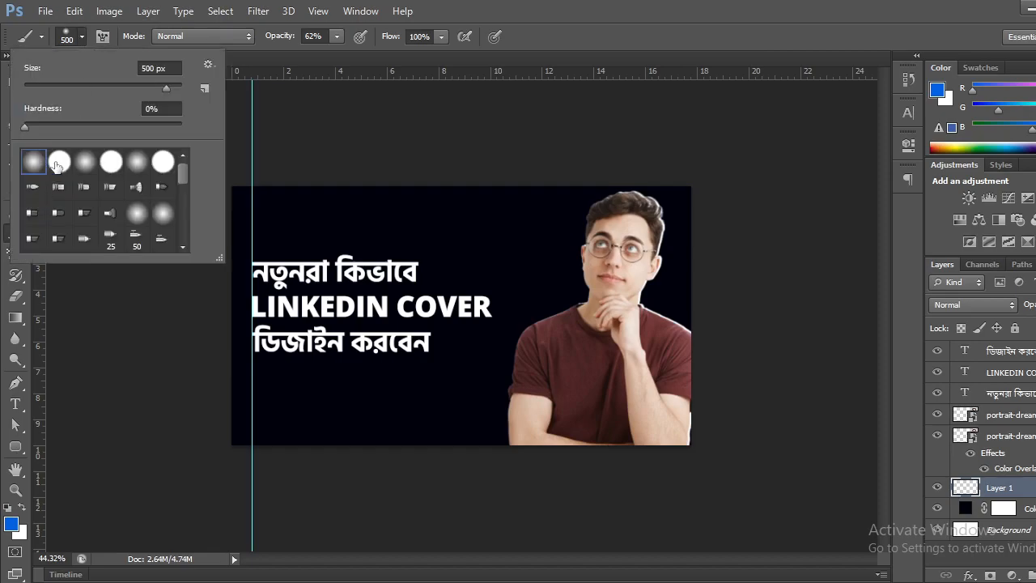
pyautogui.click(170, 88)
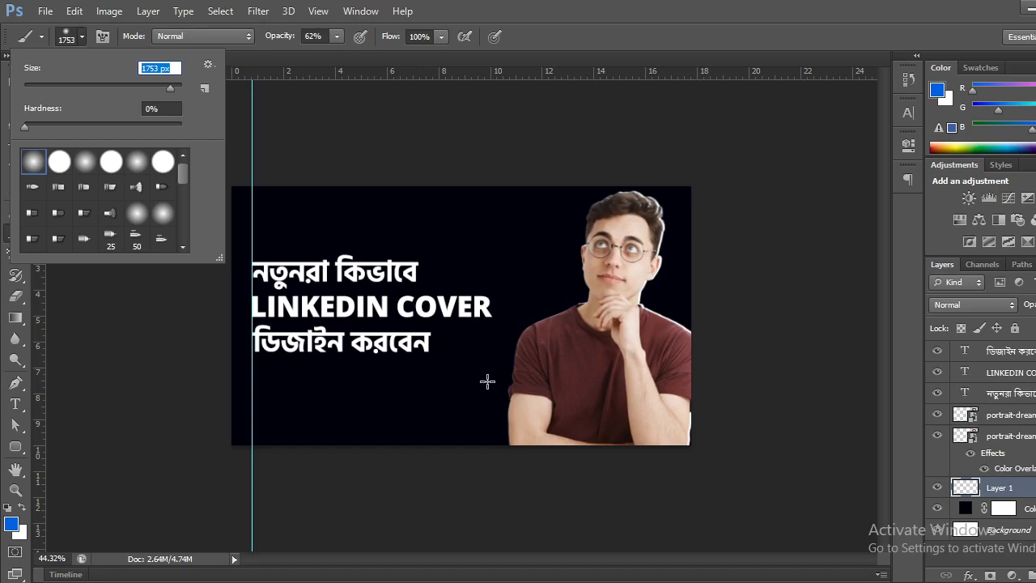
pyautogui.click(81, 39)
pyautogui.click(16, 83)
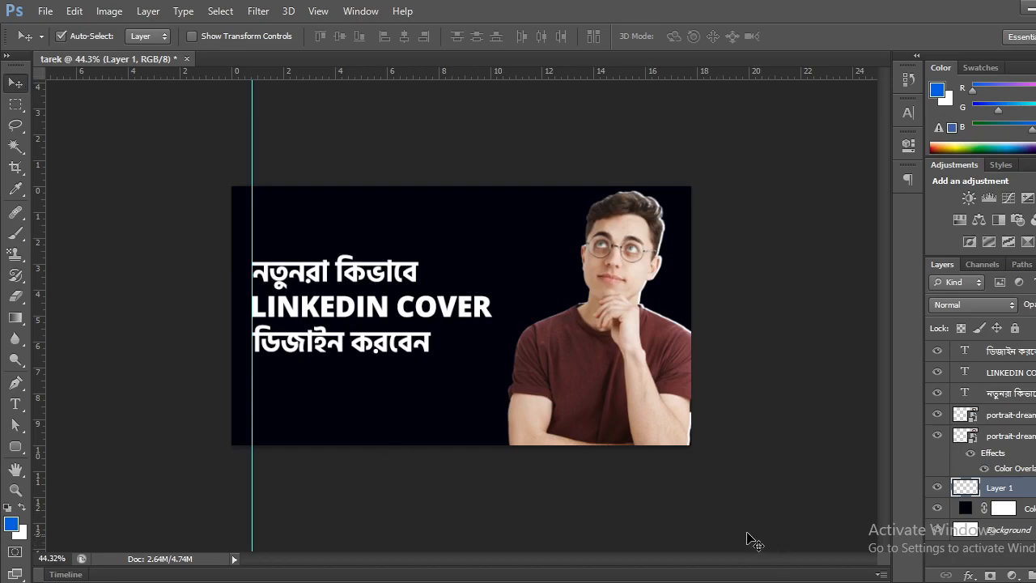
pyautogui.press('Delete')
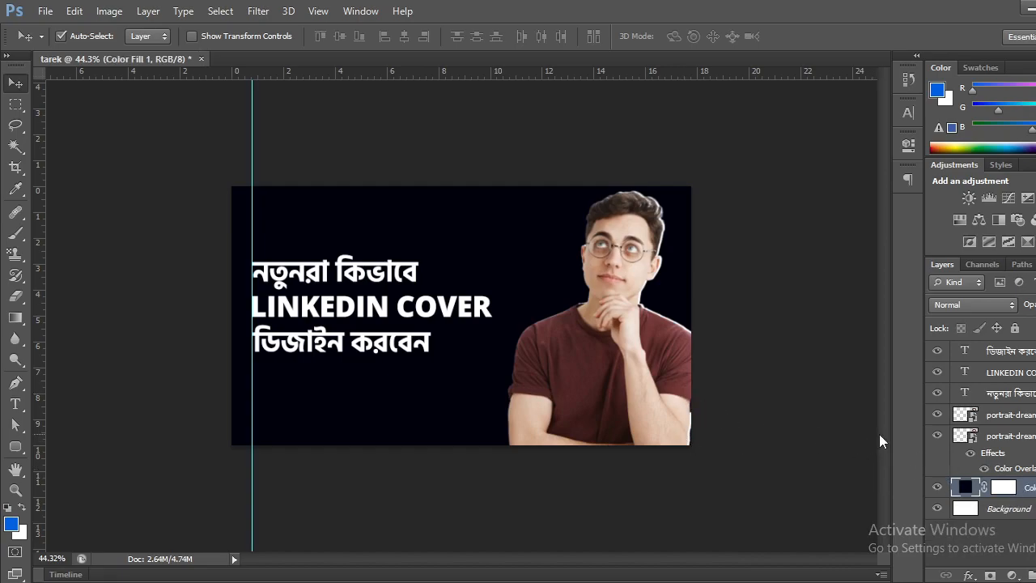
# Step: Check how the white edge is built by toggling the visibility of the two portrait layers, leaving the lower copy hidden
pyautogui.click(937, 437)
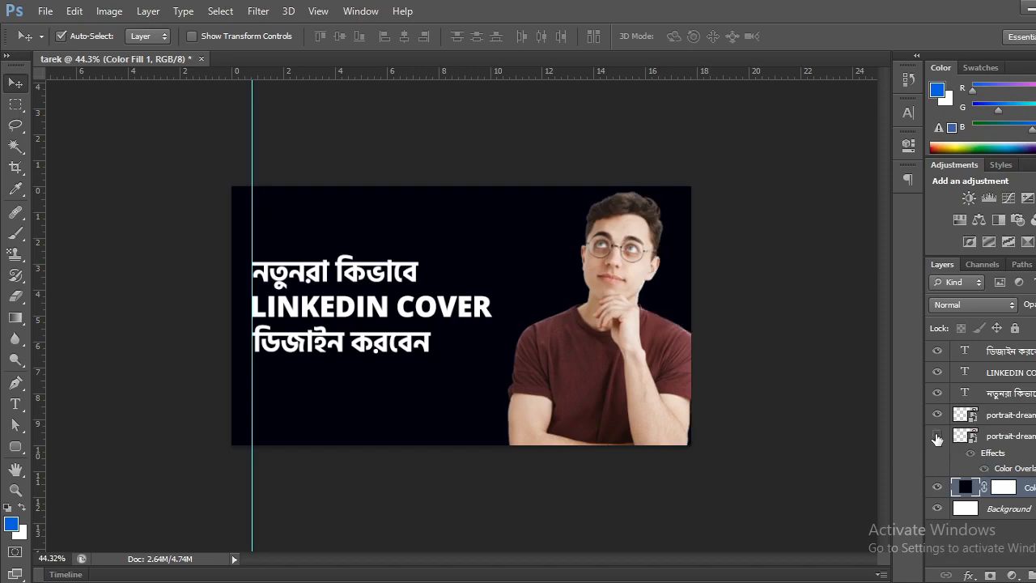
pyautogui.click(937, 438)
pyautogui.click(938, 414)
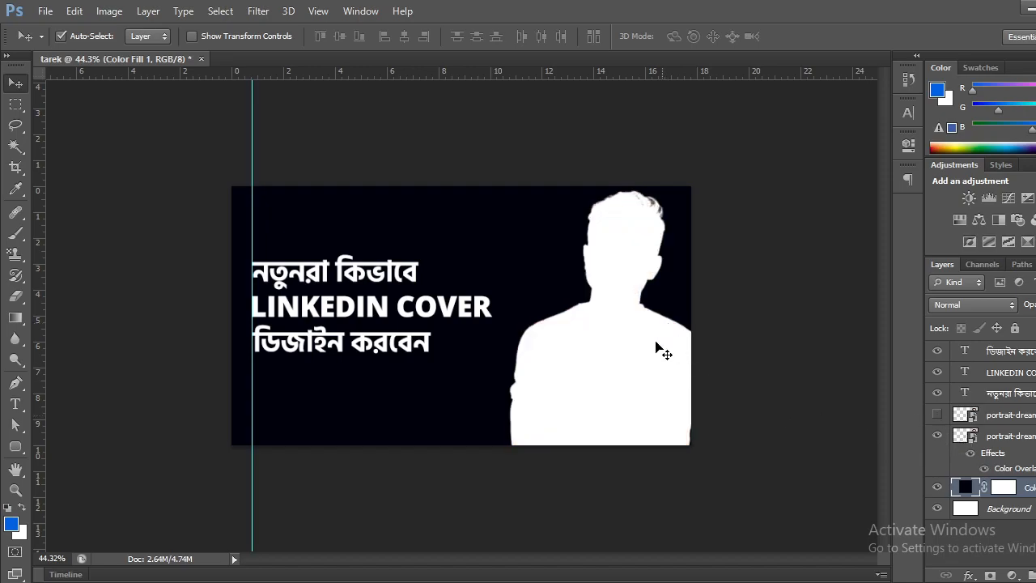
pyautogui.click(937, 437)
pyautogui.click(938, 415)
# Step: Pull the two portrait copies apart, with the lower copy shown and its Color Overlay effect turned off
pyautogui.moveTo(680, 371); pyautogui.dragTo(645, 350)
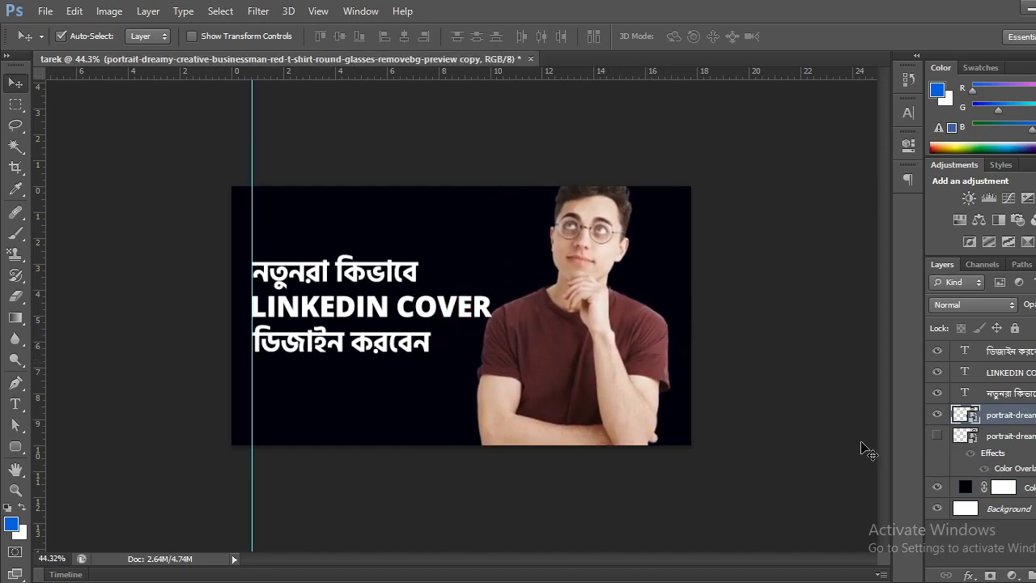
pyautogui.click(937, 437)
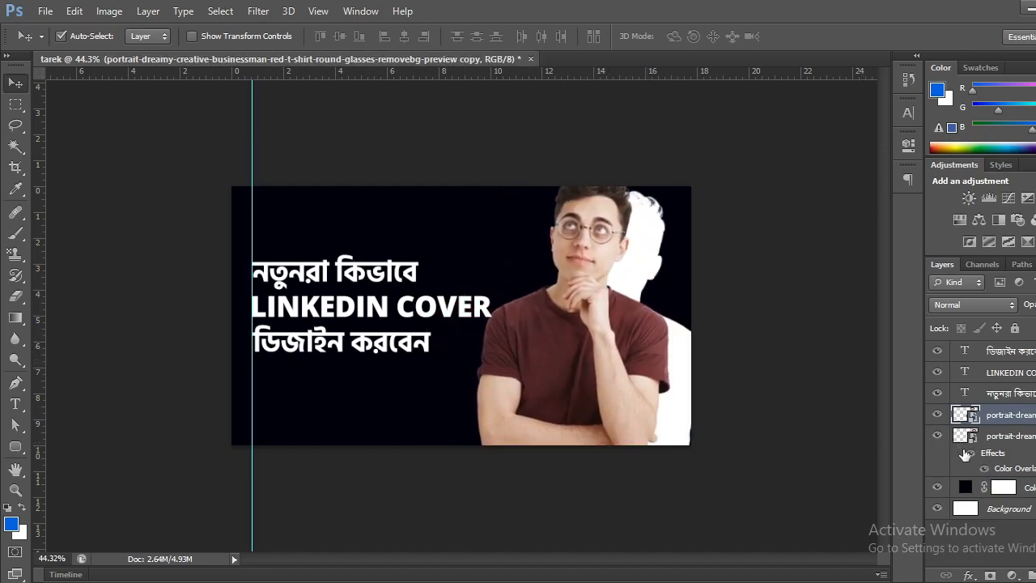
pyautogui.click(970, 454)
pyautogui.moveTo(636, 366)
pyautogui.mouseDown()
pyautogui.moveTo(559, 366)
pyautogui.moveTo(628, 361)
pyautogui.moveTo(595, 358)
pyautogui.moveTo(620, 370)
pyautogui.mouseUp()
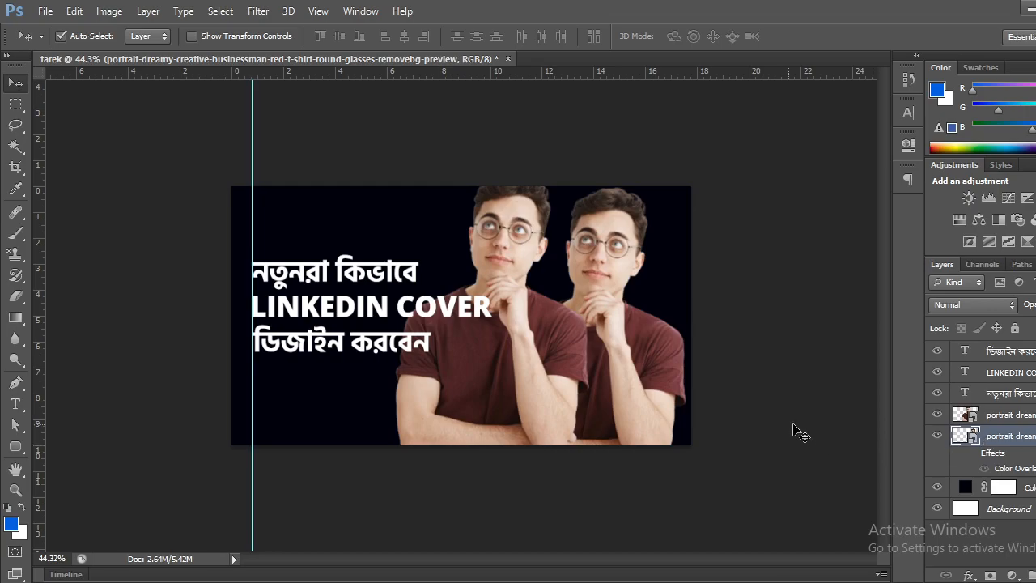
# Step: Delete the lower portrait copy and move the remaining portrait down and slightly right so the whole head fits the canvas
pyautogui.press('Delete')
pyautogui.click(1008, 417)
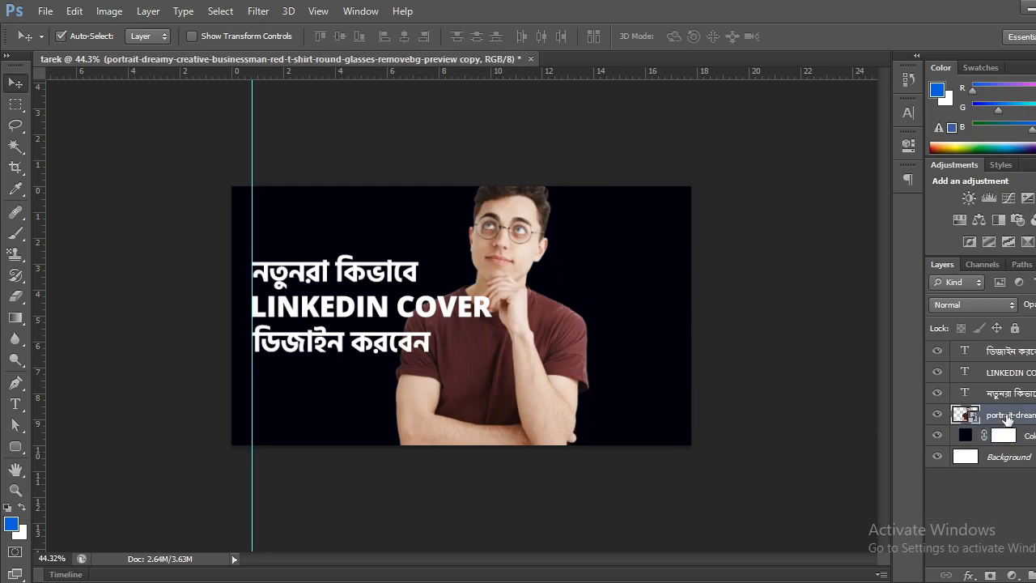
pyautogui.moveTo(522, 363); pyautogui.dragTo(544, 398)
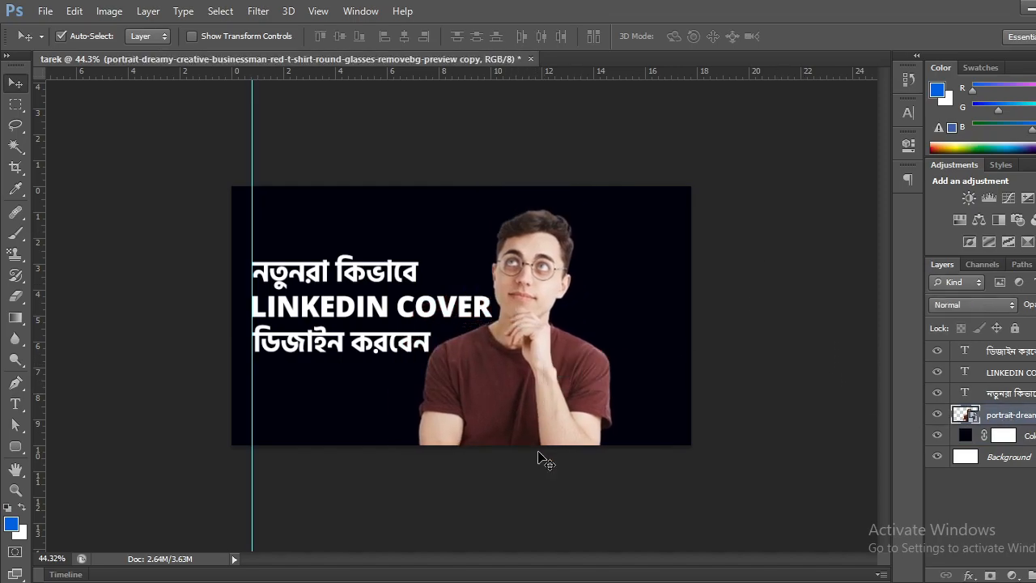
# Step: Draw a rounded rectangle about 393 x 557 px with a 50 px radius over the portrait and fill it with f4b200
pyautogui.click(15, 446)
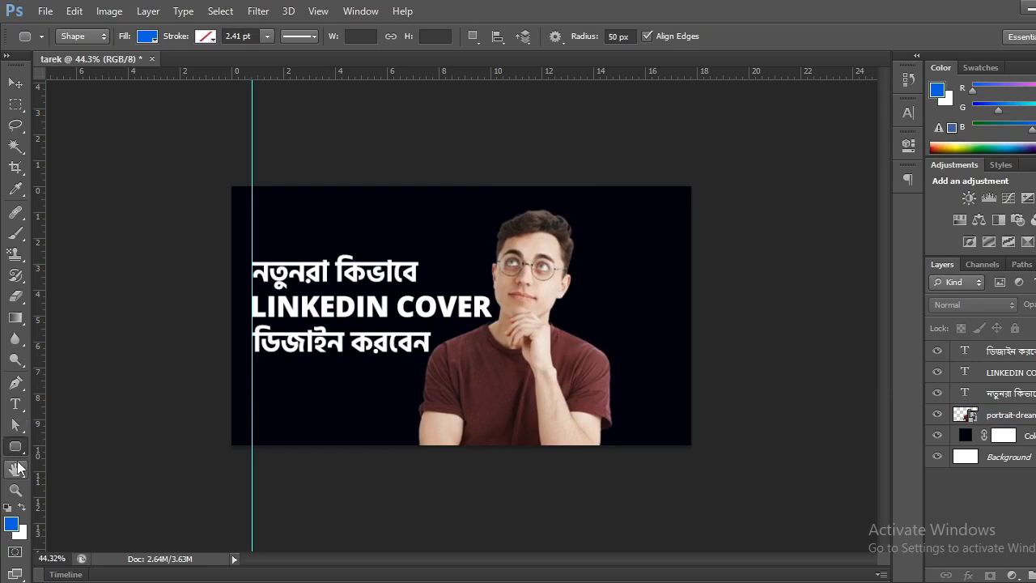
pyautogui.moveTo(573, 220); pyautogui.dragTo(434, 421)
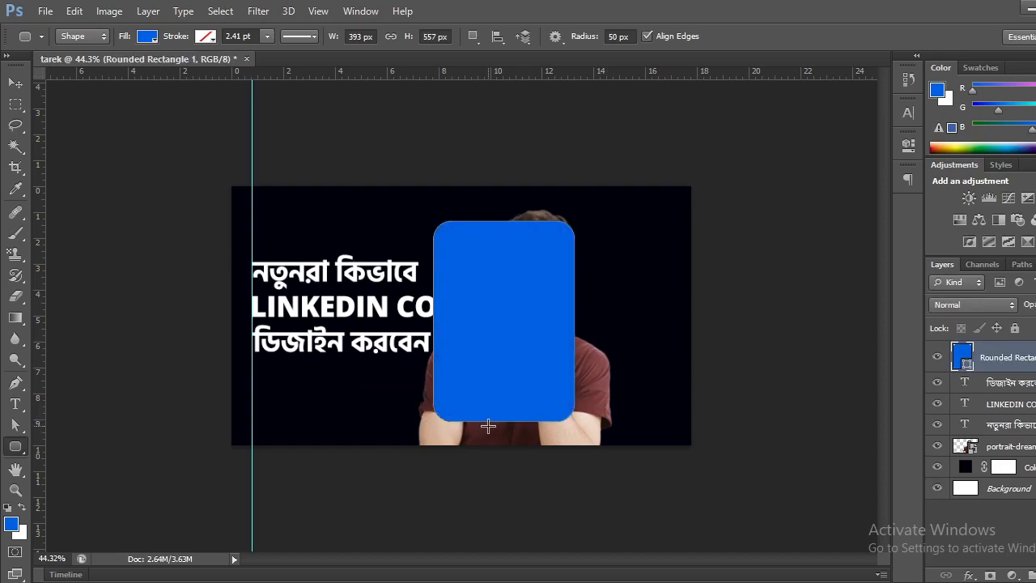
pyautogui.click(148, 37)
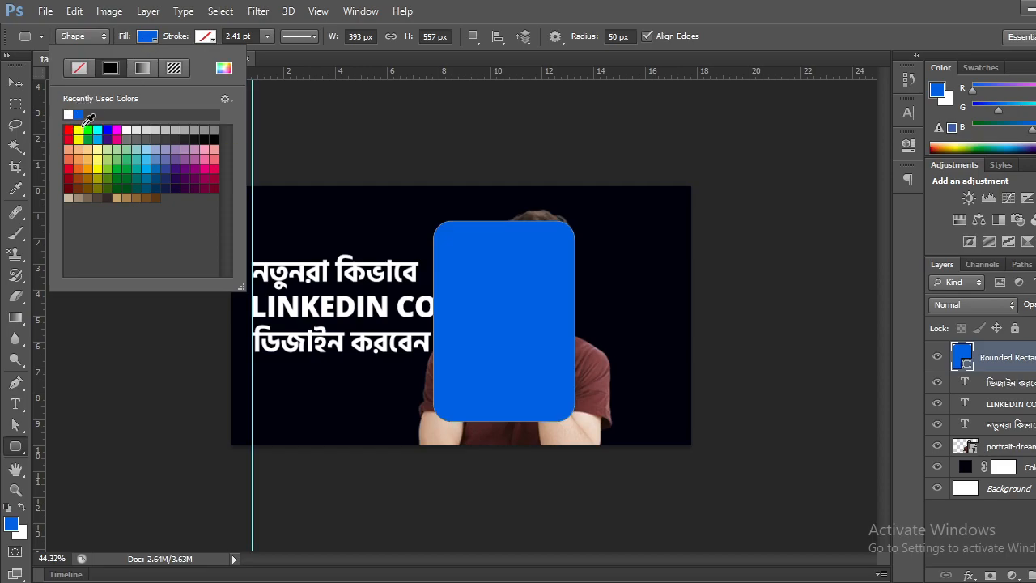
pyautogui.click(225, 69)
pyautogui.moveTo(688, 173); pyautogui.dragTo(683, 160)
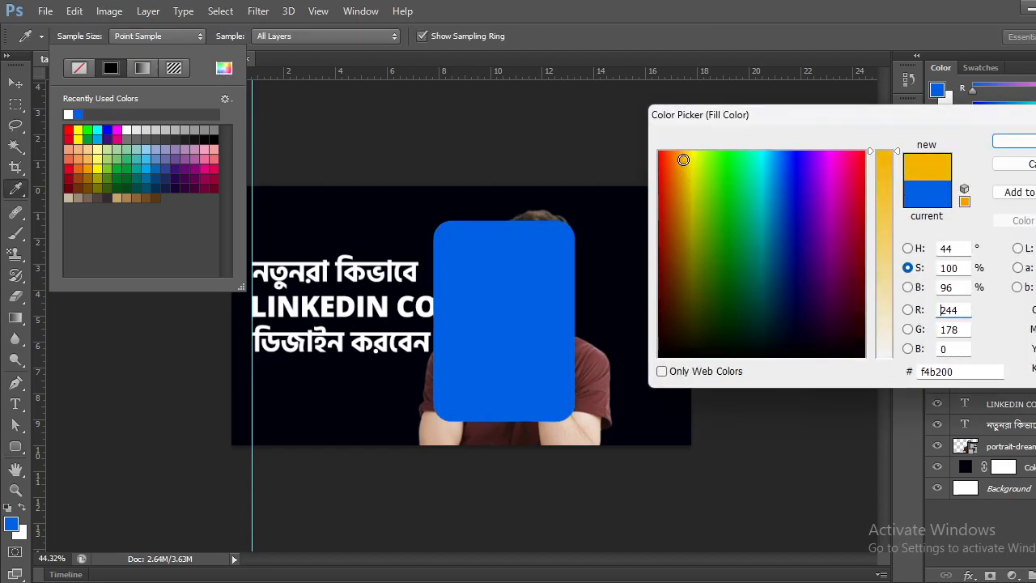
pyautogui.click(1008, 141)
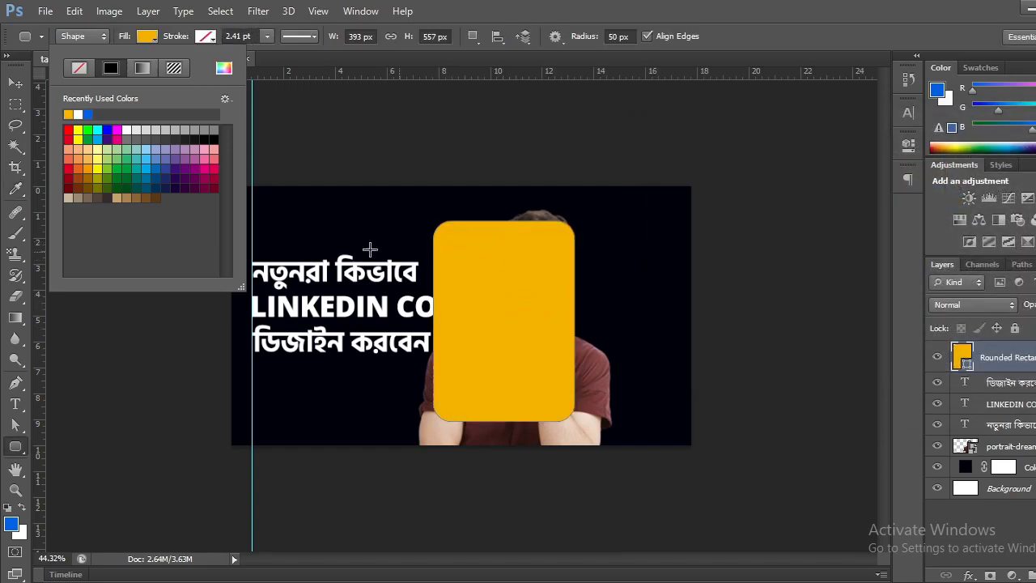
# Step: Move the yellow rounded rectangle about 2.26 in right and 0.15 in down, and place its layer beneath the portrait
pyautogui.click(16, 83)
pyautogui.moveTo(503, 312); pyautogui.dragTo(560, 315)
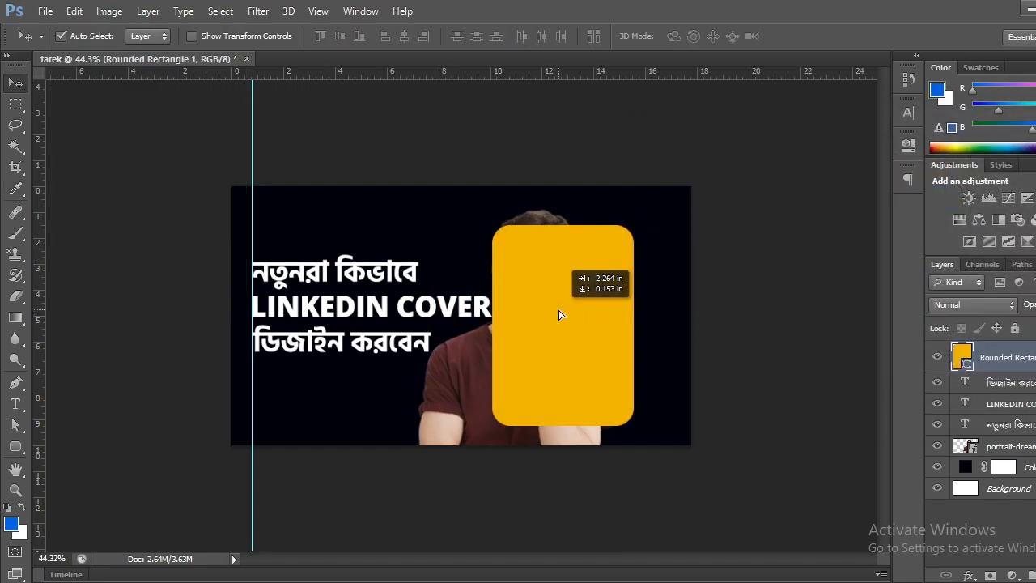
pyautogui.moveTo(1028, 361); pyautogui.dragTo(1021, 452)
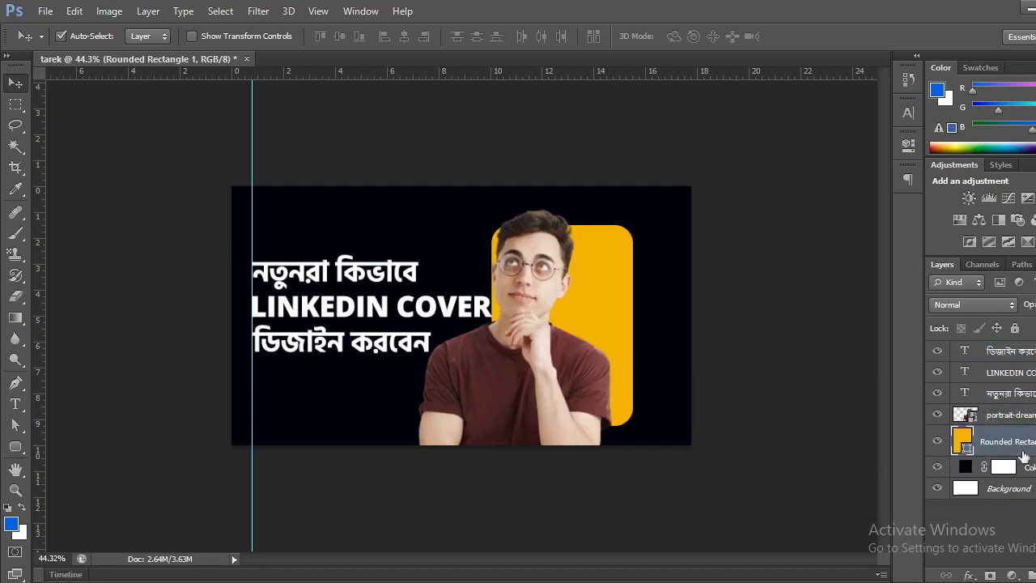
# Step: Scale the portrait to about 175% over the yellow rounded rectangle, and hide the three headline text layers
pyautogui.moveTo(548, 393); pyautogui.dragTo(585, 377)
pyautogui.hotkey('ctrl', 't')
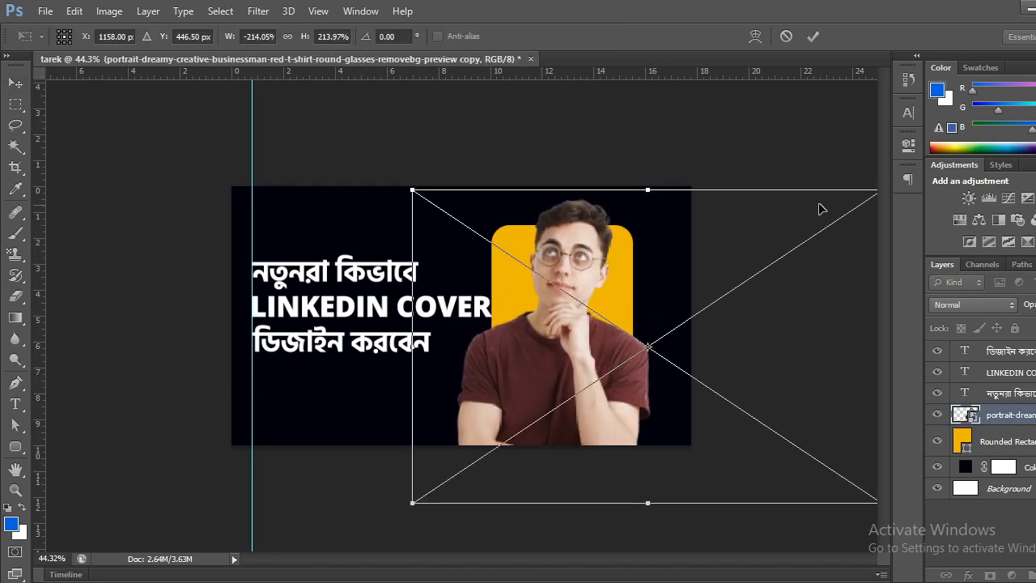
pyautogui.moveTo(413, 189); pyautogui.dragTo(488, 278)
pyautogui.moveTo(584, 377); pyautogui.dragTo(527, 308)
pyautogui.moveTo(438, 174); pyautogui.dragTo(434, 171)
pyautogui.moveTo(543, 310); pyautogui.dragTo(544, 312)
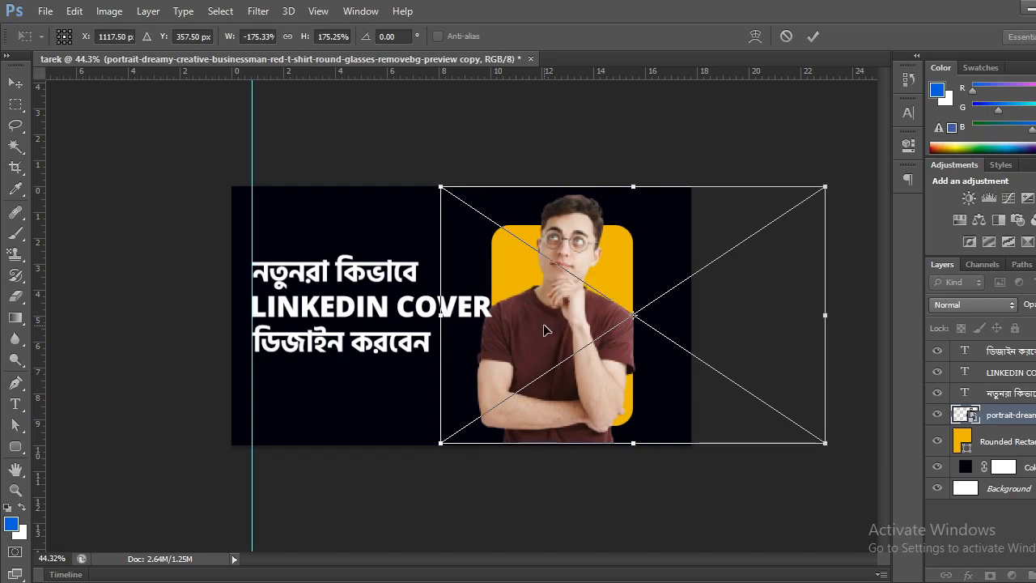
pyautogui.click(812, 36)
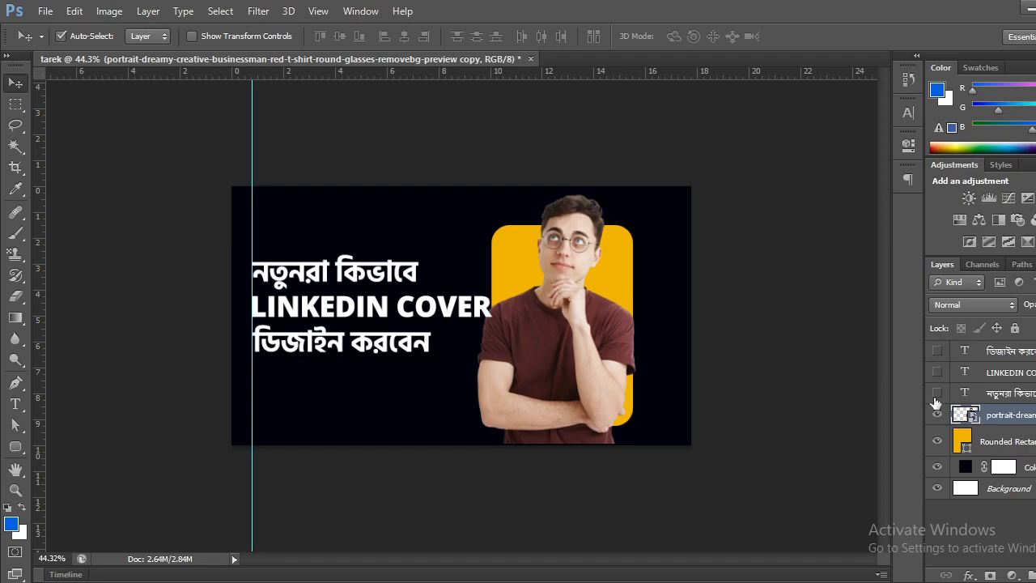
pyautogui.moveTo(937, 351); pyautogui.dragTo(937, 394)
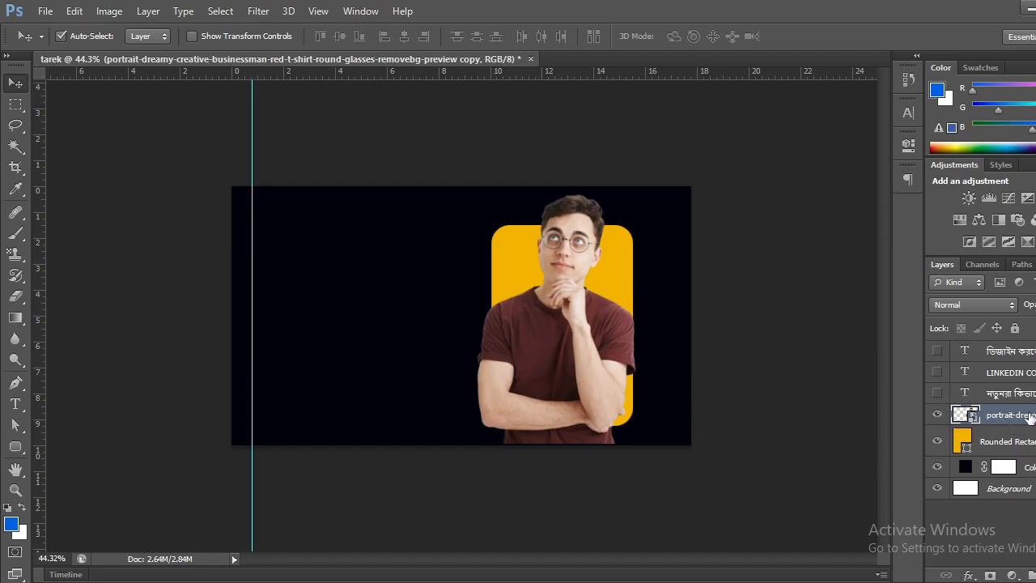
# Step: Duplicate the portrait and try clipping the lower copy to the yellow rounded rectangle, with the upper copy hidden
pyautogui.hotkey('ctrl', 'j')
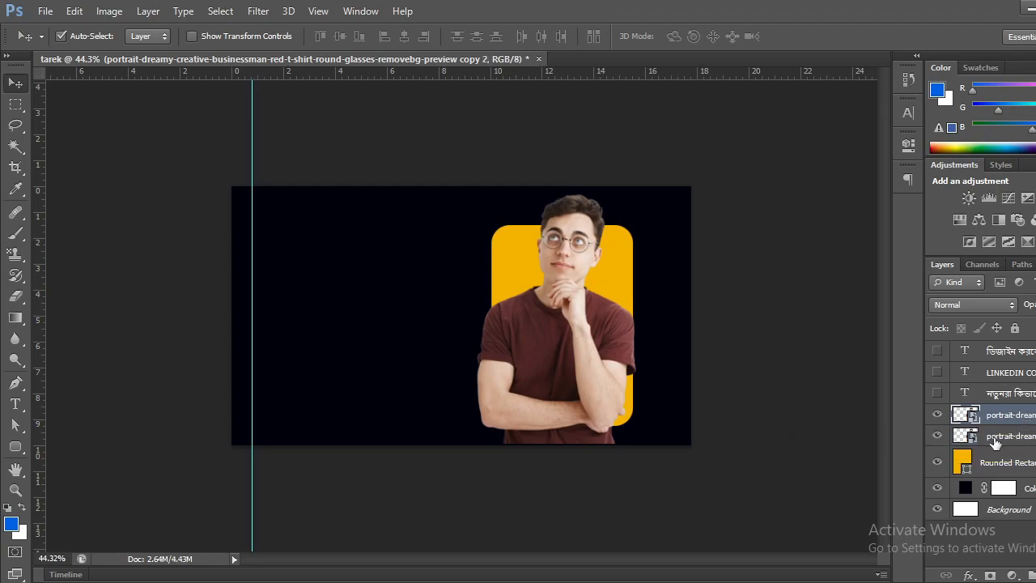
pyautogui.click(937, 416)
pyautogui.click(937, 416)
pyautogui.click(937, 437)
pyautogui.click(995, 439)
pyautogui.moveTo(989, 452); pyautogui.dragTo(996, 438)
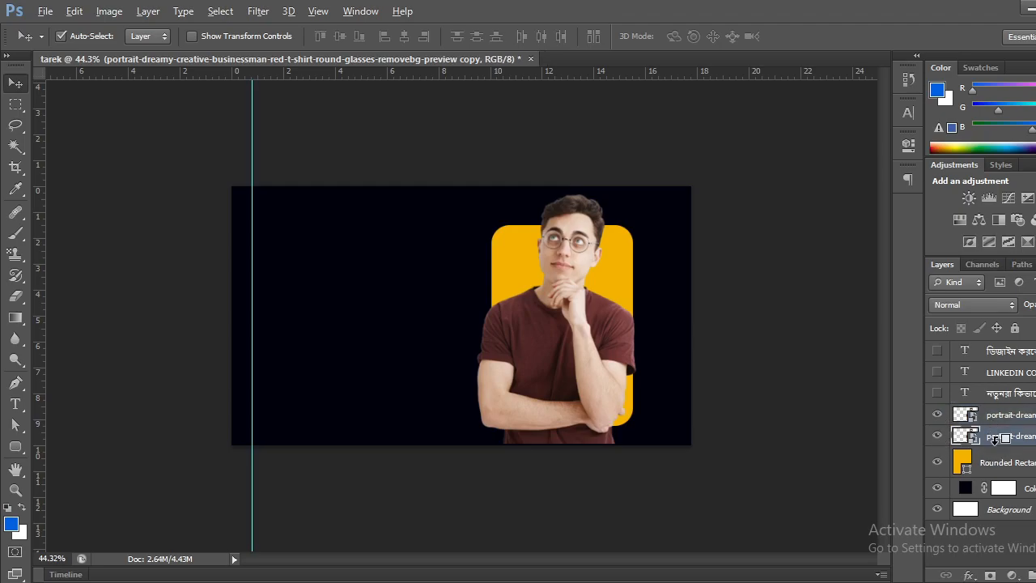
pyautogui.keyDown('alt'); pyautogui.click(994, 440); pyautogui.keyUp('alt')
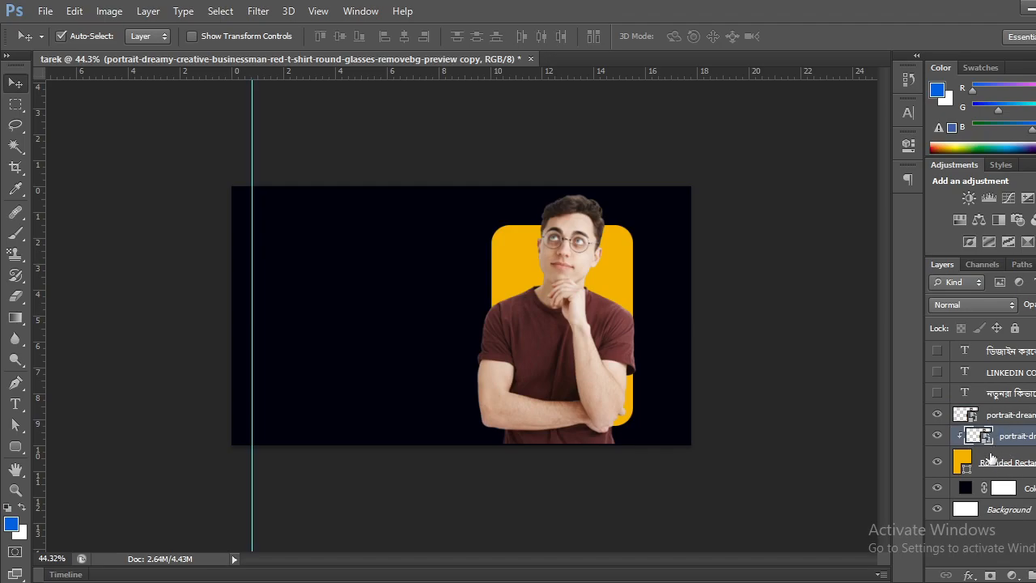
pyautogui.click(937, 416)
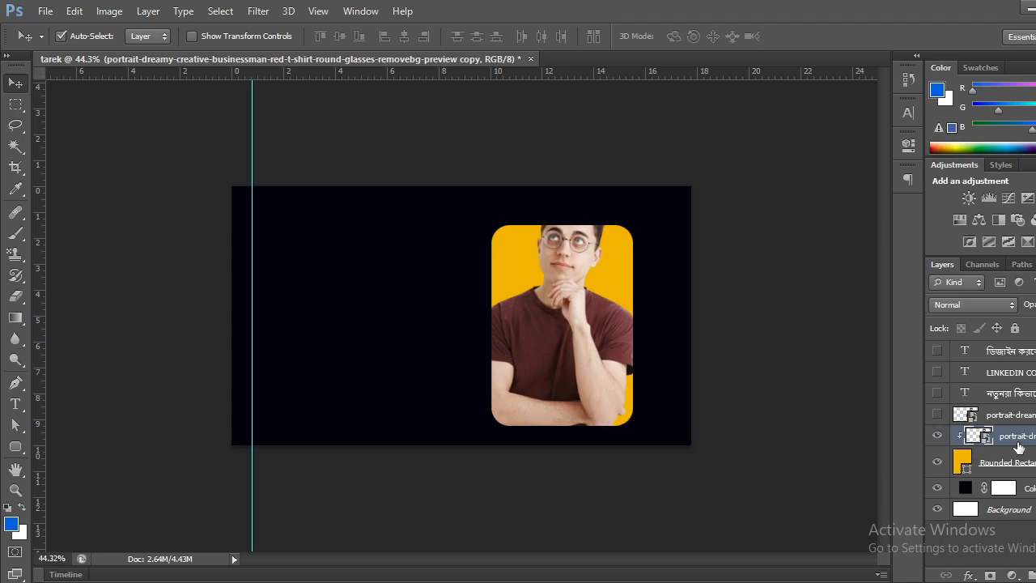
# Step: Delete the clipped portrait copy and show the remaining portrait again
pyautogui.press('Delete')
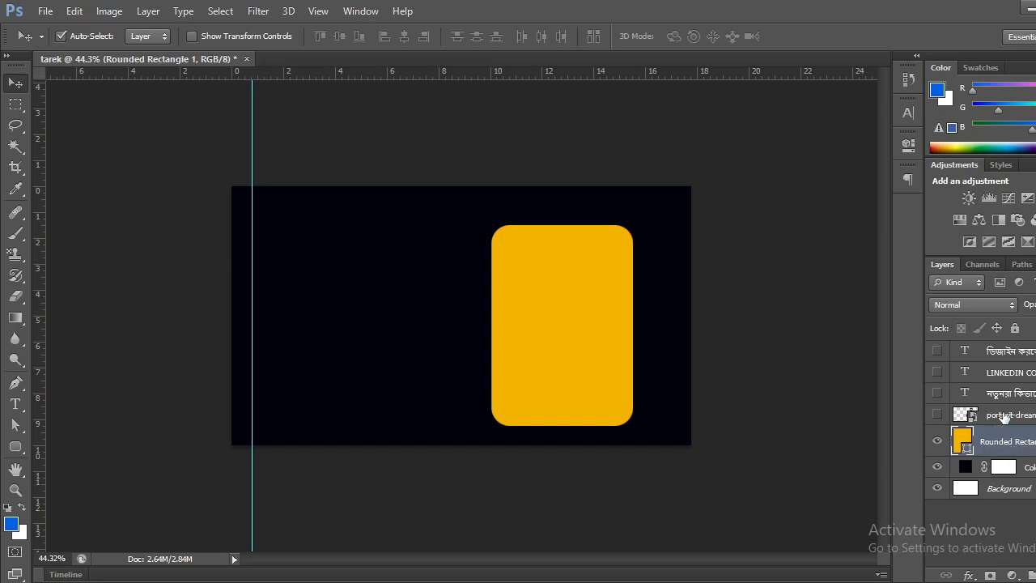
pyautogui.click(1004, 416)
pyautogui.click(938, 416)
# Step: Shift the yellow rounded rectangle slightly up and right, with the portrait moved aside and placed back over it
pyautogui.moveTo(552, 340); pyautogui.dragTo(395, 344)
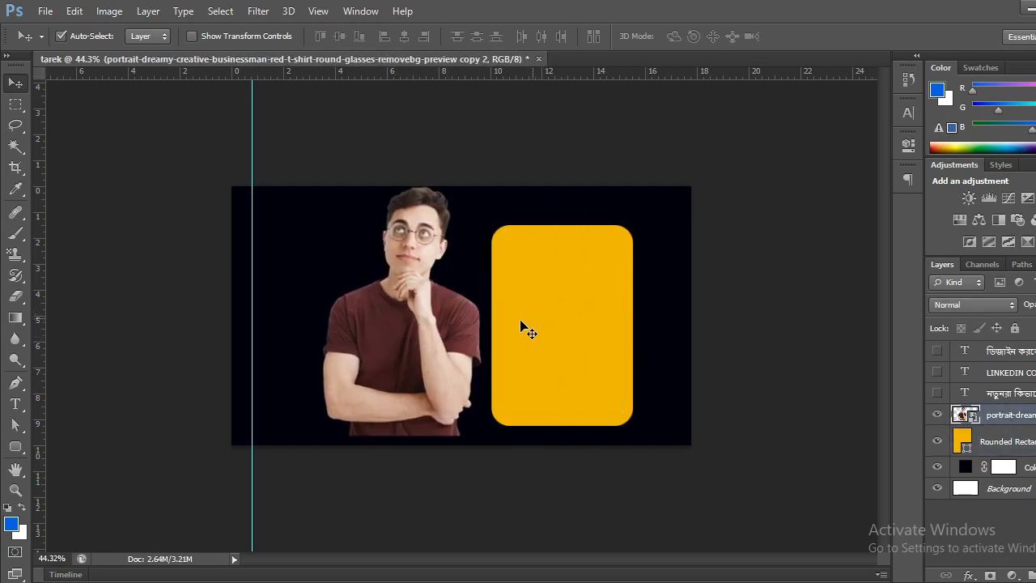
pyautogui.moveTo(562, 335); pyautogui.dragTo(555, 325)
pyautogui.moveTo(430, 350); pyautogui.dragTo(583, 352)
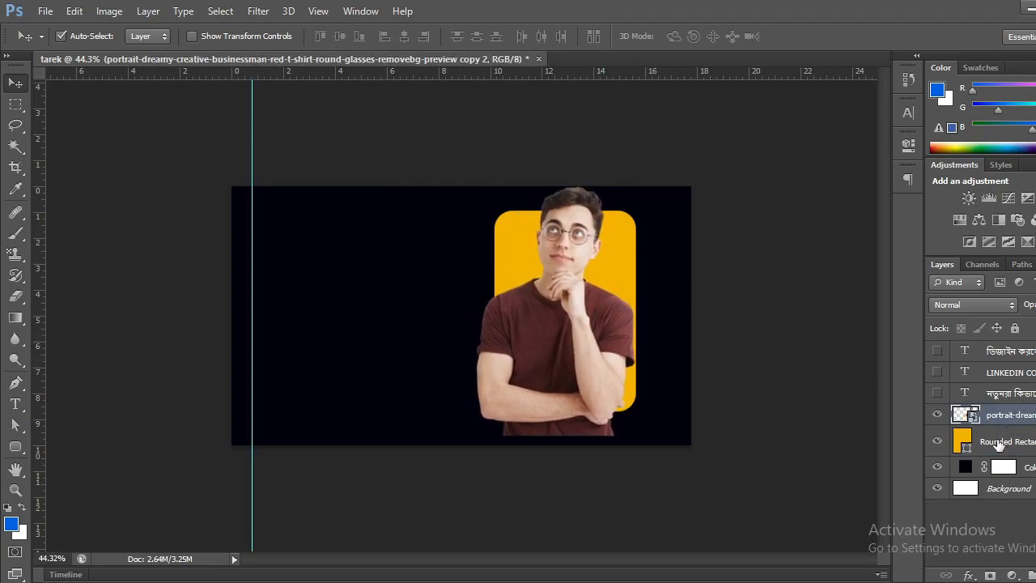
# Step: Duplicate the portrait, try pulling the copy aside, and reduce the two copies to a single portrait layer again
pyautogui.hotkey('ctrl', 'j')
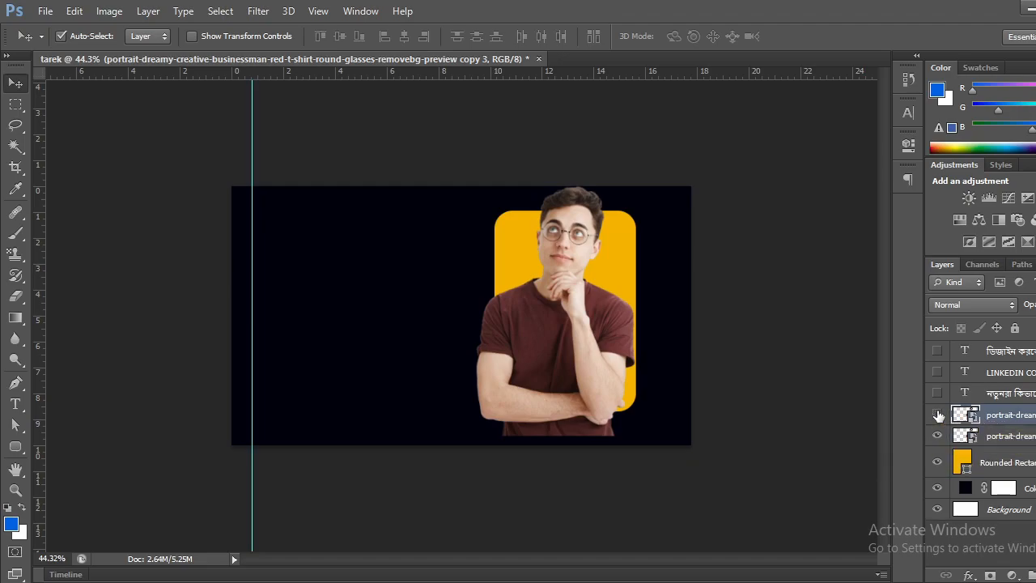
pyautogui.click(937, 416)
pyautogui.click(938, 436)
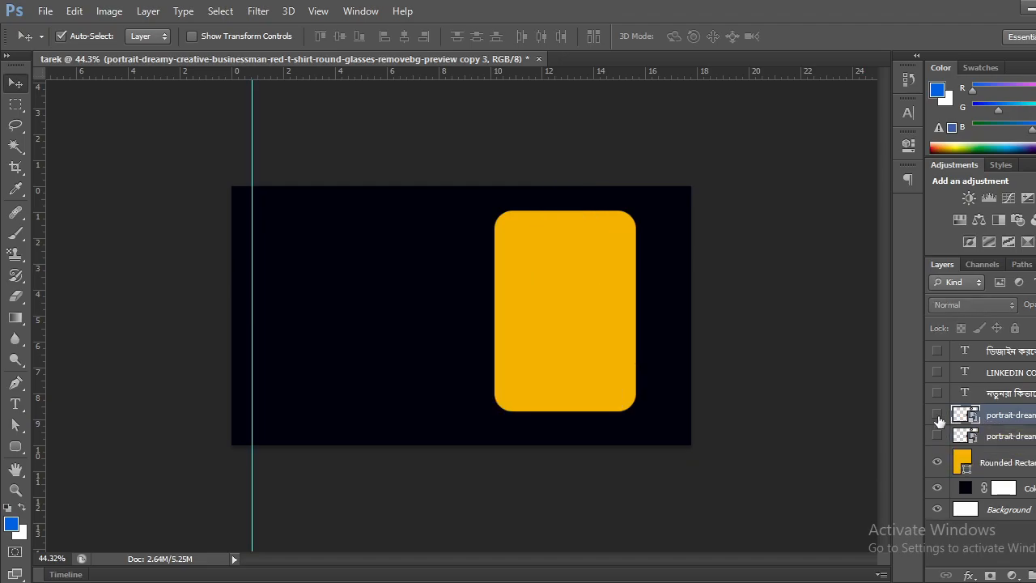
pyautogui.click(938, 416)
pyautogui.click(937, 435)
pyautogui.moveTo(584, 359); pyautogui.dragTo(437, 359)
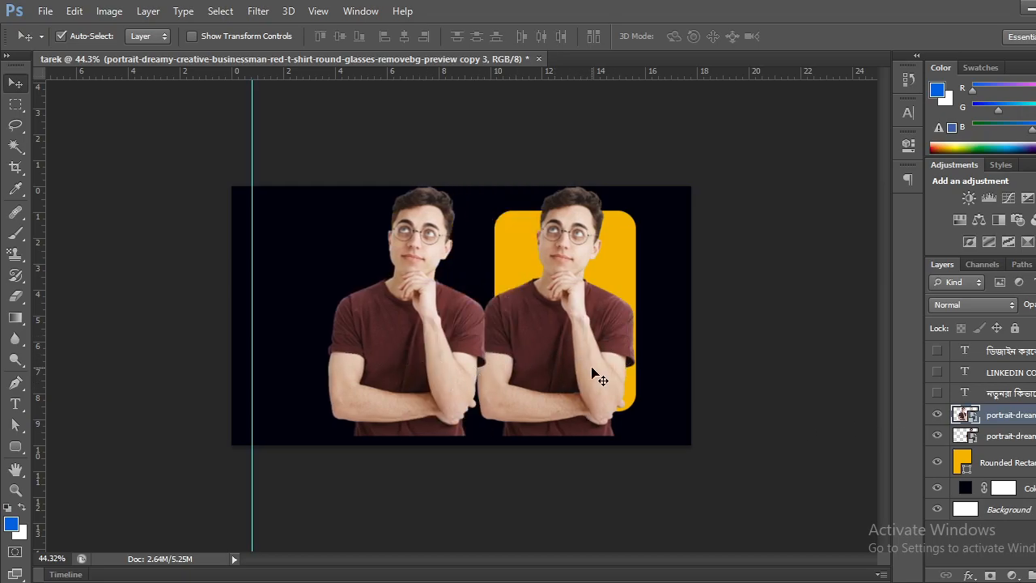
pyautogui.hotkey('ctrl', 'z')
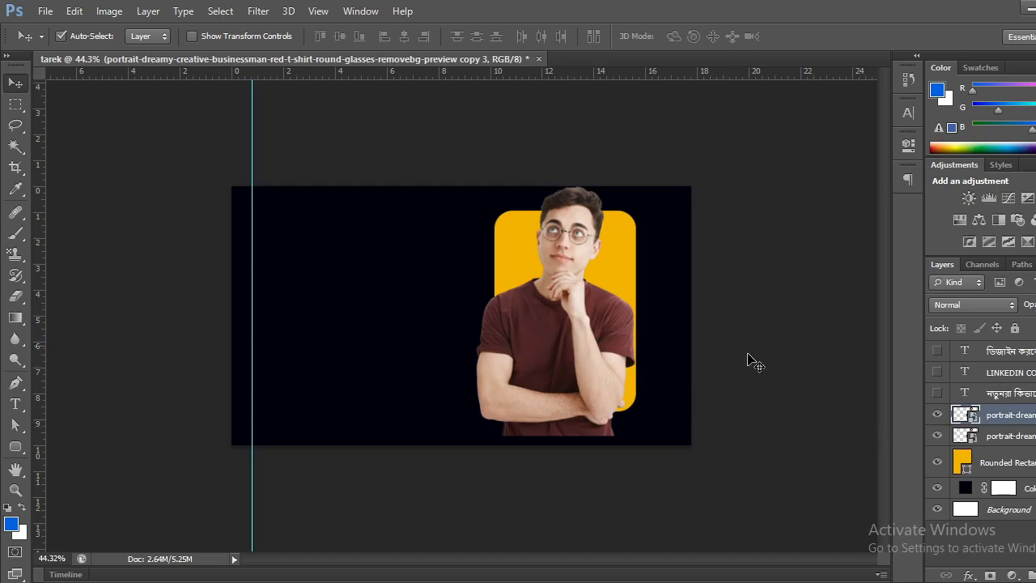
pyautogui.hotkey('ctrl', 'e')
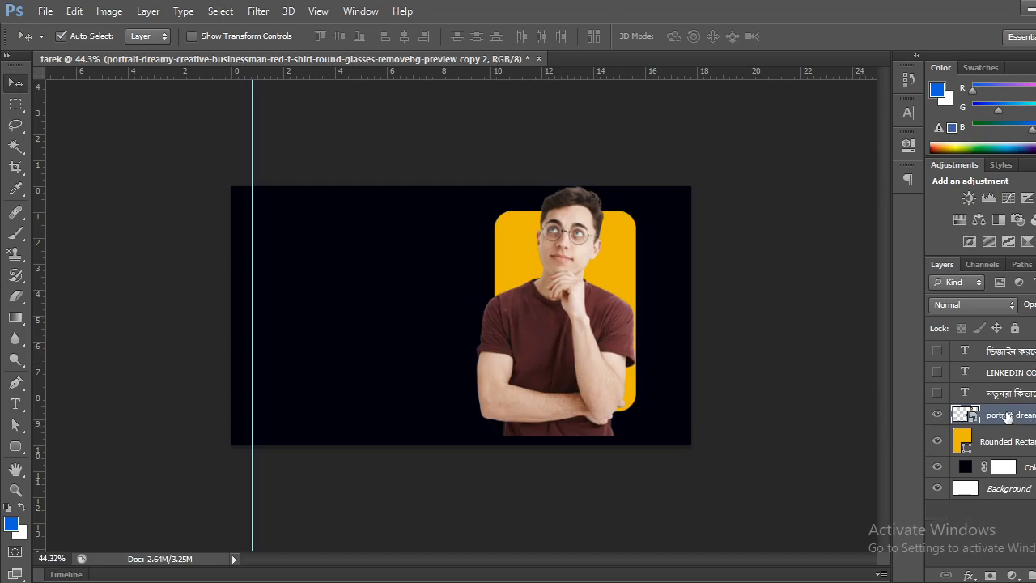
pyautogui.click(938, 414)
pyautogui.click(937, 415)
pyautogui.click(937, 414)
pyautogui.click(937, 415)
# Step: Move the yellow rounded rectangle slightly right and down, and place the portrait back on top of it
pyautogui.moveTo(570, 332); pyautogui.dragTo(391, 314)
pyautogui.moveTo(553, 311); pyautogui.dragTo(563, 324)
pyautogui.moveTo(358, 314); pyautogui.dragTo(563, 336)
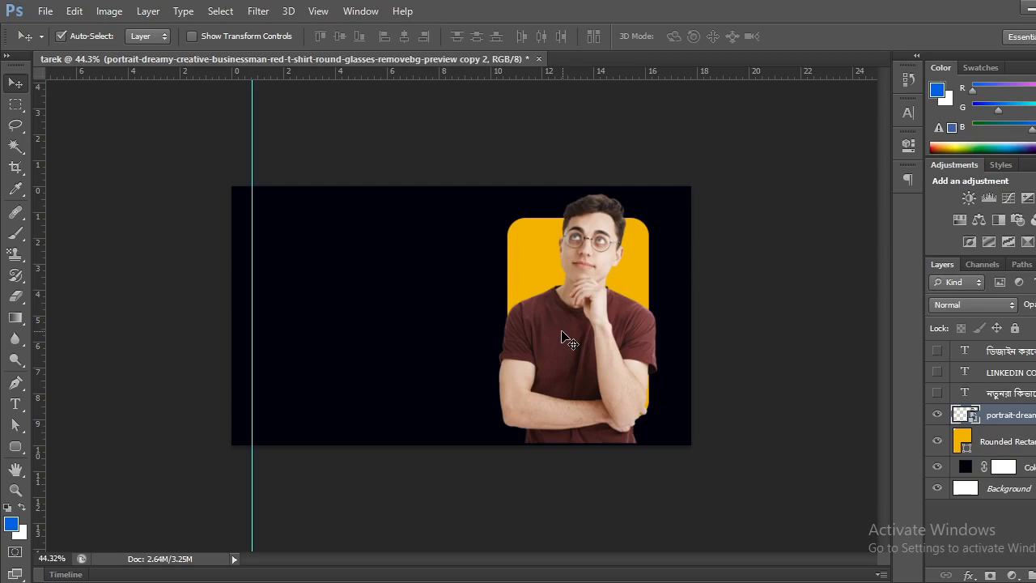
# Step: Nudge the portrait up about 11 px over the yellow rounded rectangle
pyautogui.press('Up')
pyautogui.press('Up')
pyautogui.press('Up')
pyautogui.press('Up')
pyautogui.press('Up')
pyautogui.press('Up')
pyautogui.press('Up')
pyautogui.press('Up')
pyautogui.press('Up')
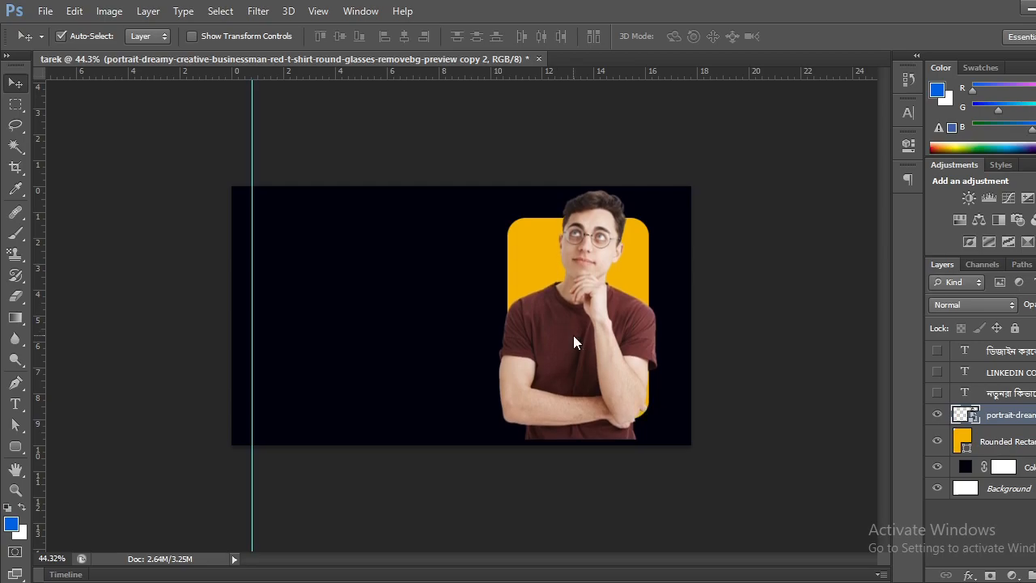
pyautogui.press('Up')
pyautogui.press('Up')
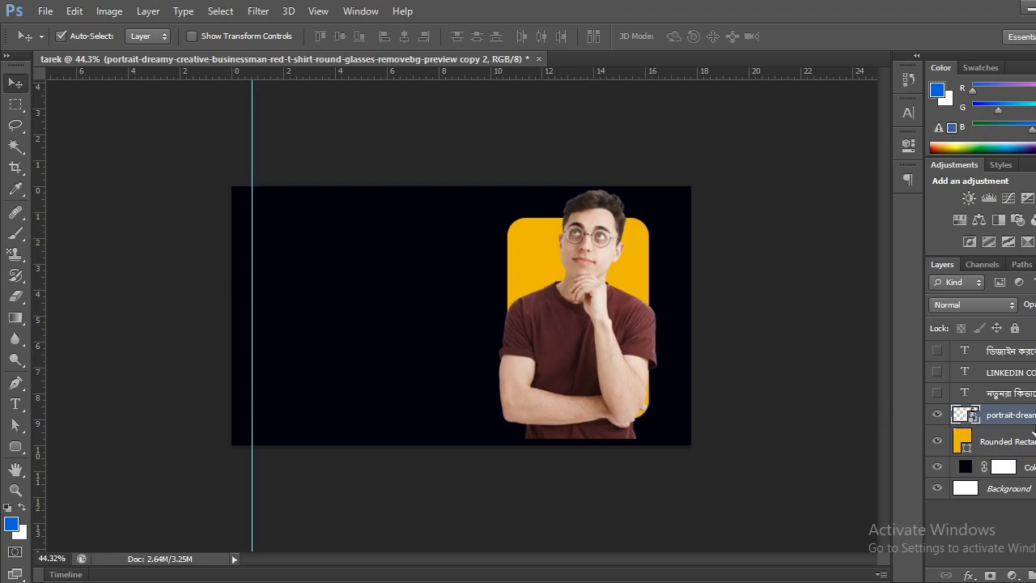
# Step: Duplicate the portrait layer and clip the lower copy to the yellow rounded rectangle with a clipping mask
pyautogui.hotkey('ctrl', 'j')
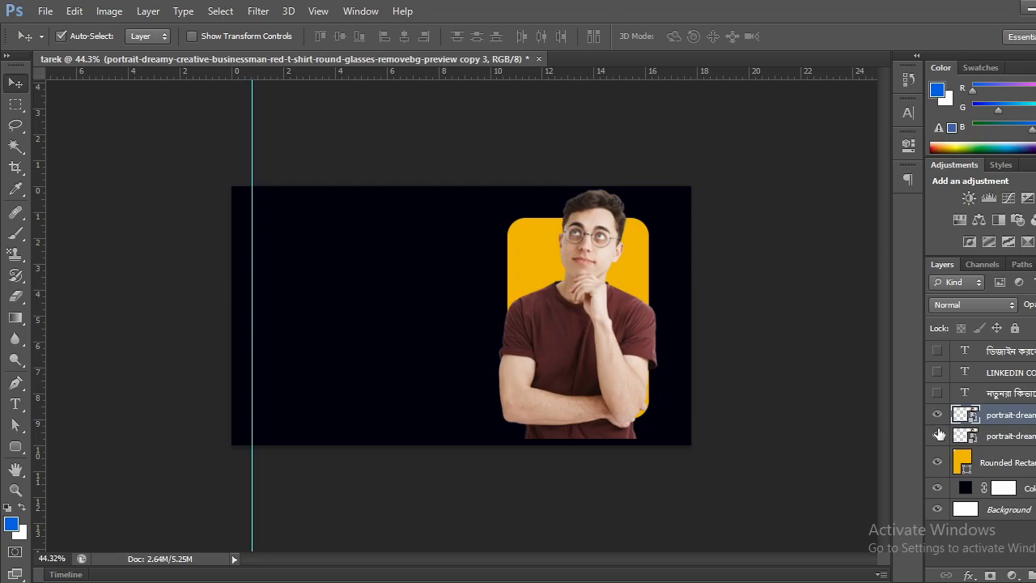
pyautogui.doubleClick(993, 437)
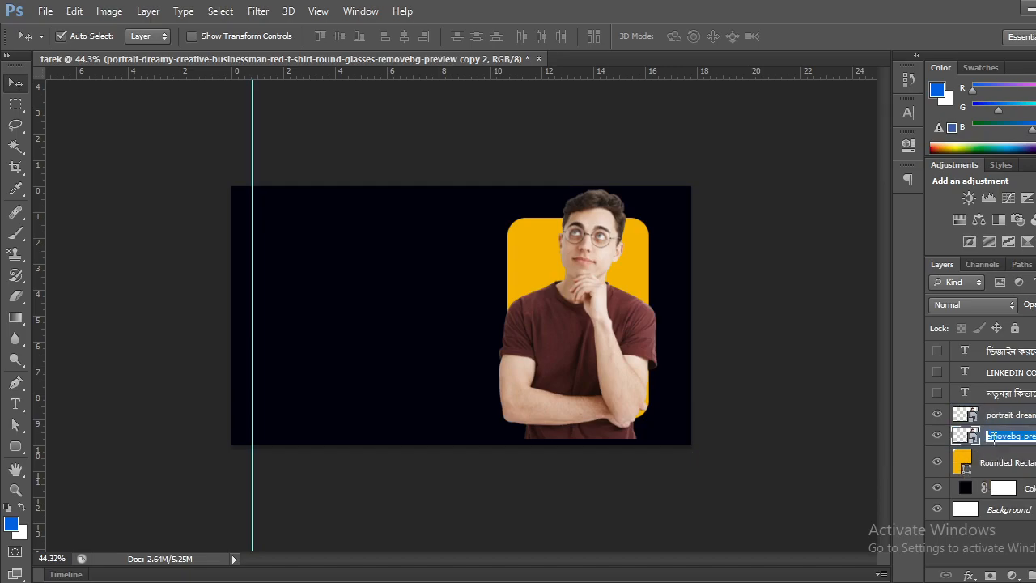
pyautogui.click(995, 455)
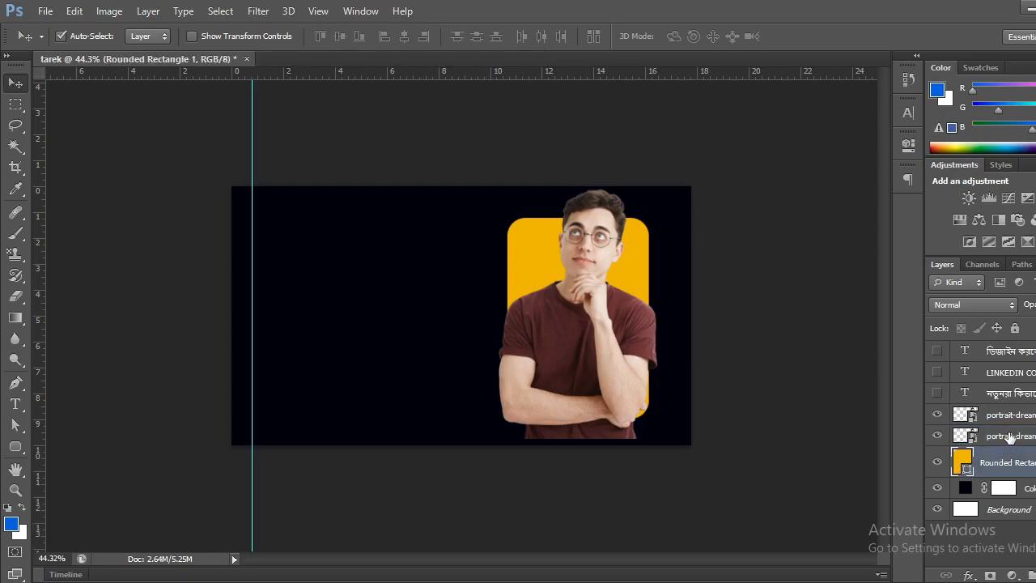
pyautogui.rightClick(1009, 437)
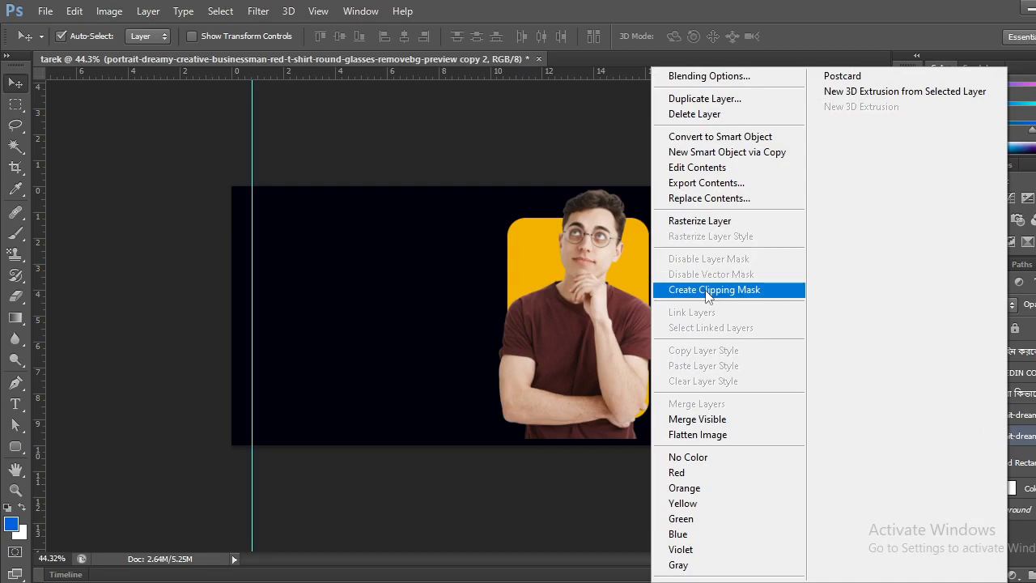
pyautogui.click(550, 160)
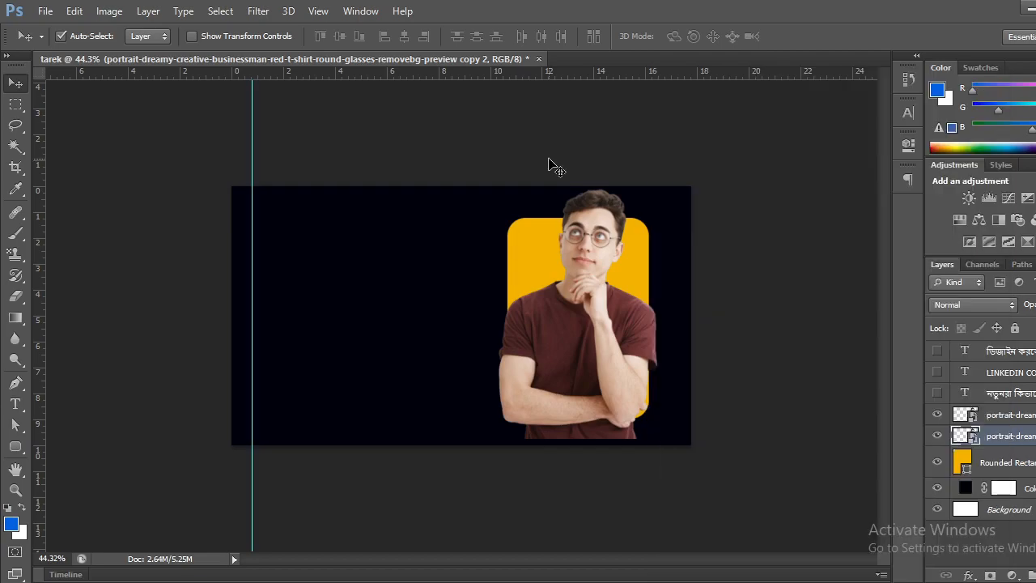
pyautogui.keyDown('alt'); pyautogui.click(998, 441); pyautogui.keyUp('alt')
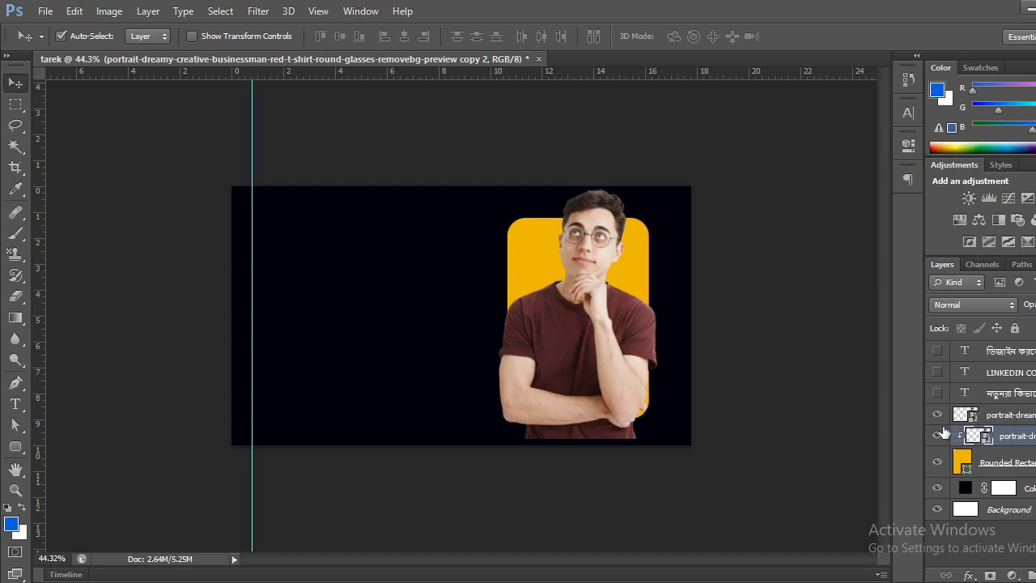
# Step: Check the clipped lower portrait by temporarily hiding the upper copy and moving it aside, and undo the move
pyautogui.click(936, 415)
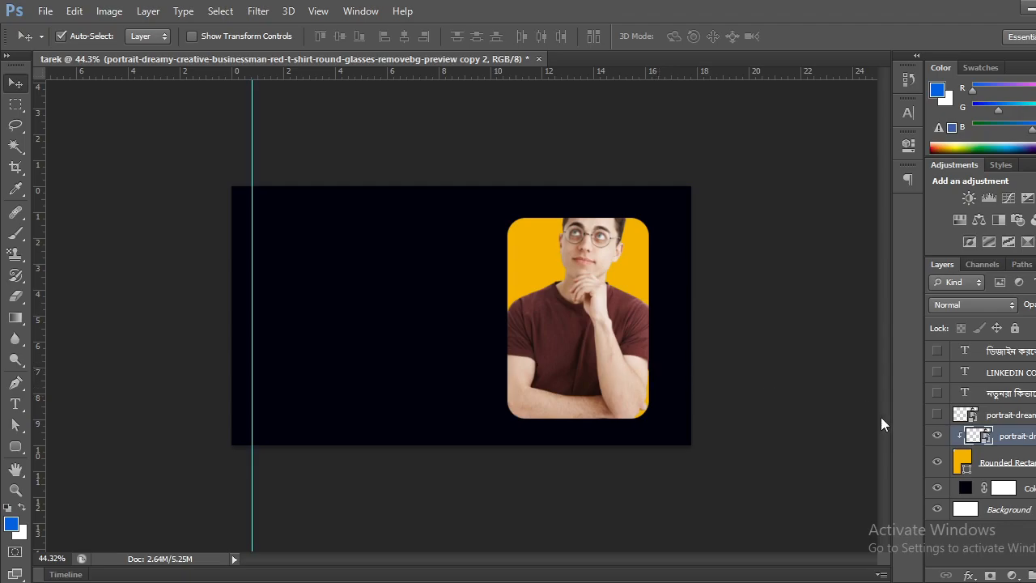
pyautogui.click(938, 415)
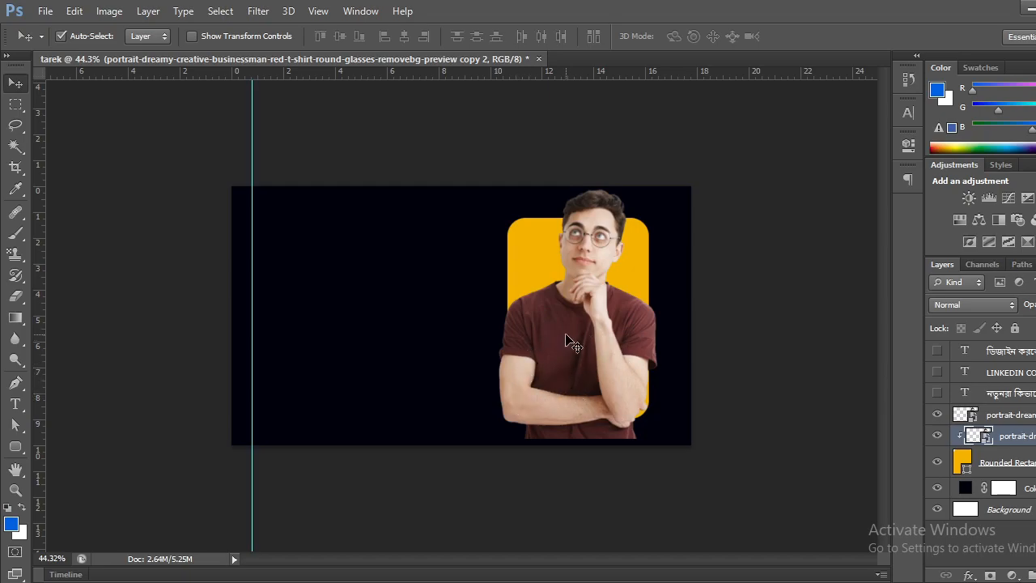
pyautogui.moveTo(601, 376); pyautogui.dragTo(410, 375)
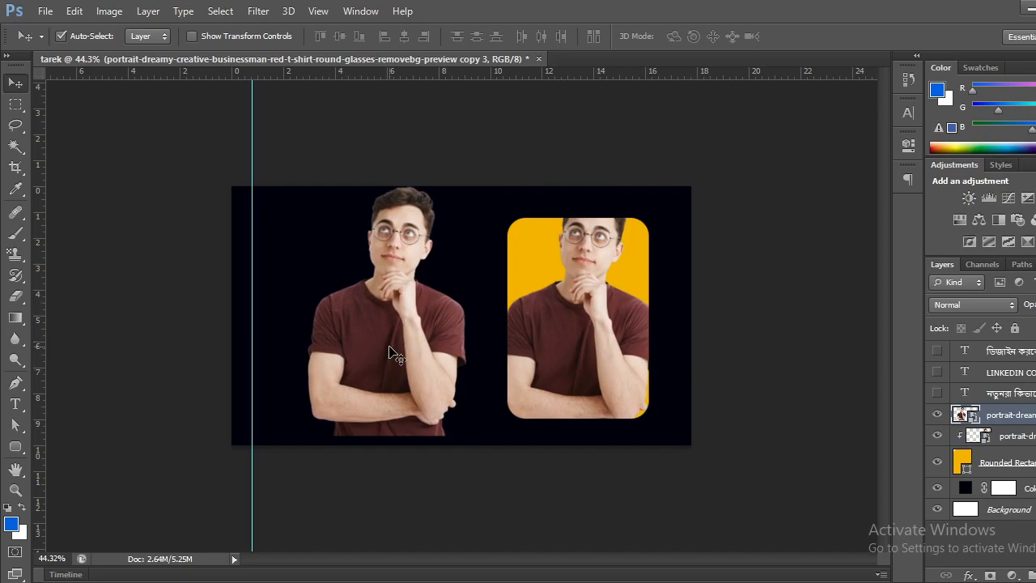
pyautogui.hotkey('ctrl', 'z')
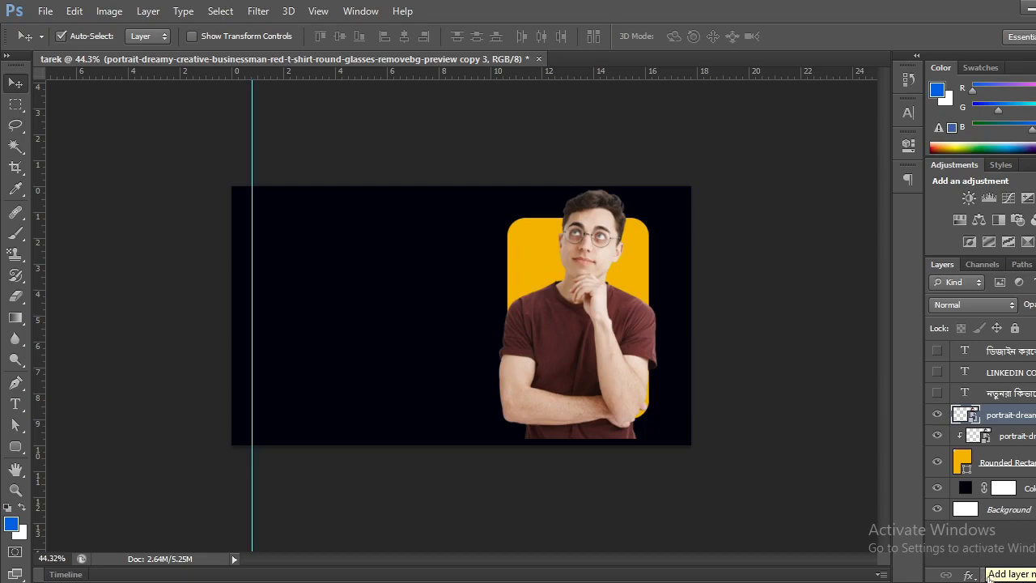
# Step: Add a layer mask to the upper portrait copy and set the Eraser brush size to 156 px
pyautogui.click(985, 574)
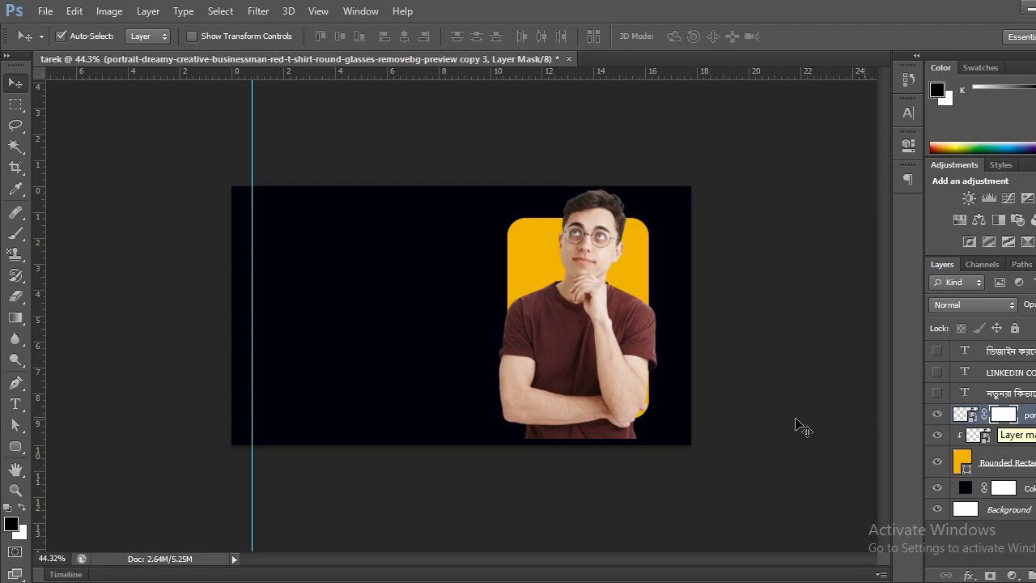
pyautogui.click(16, 298)
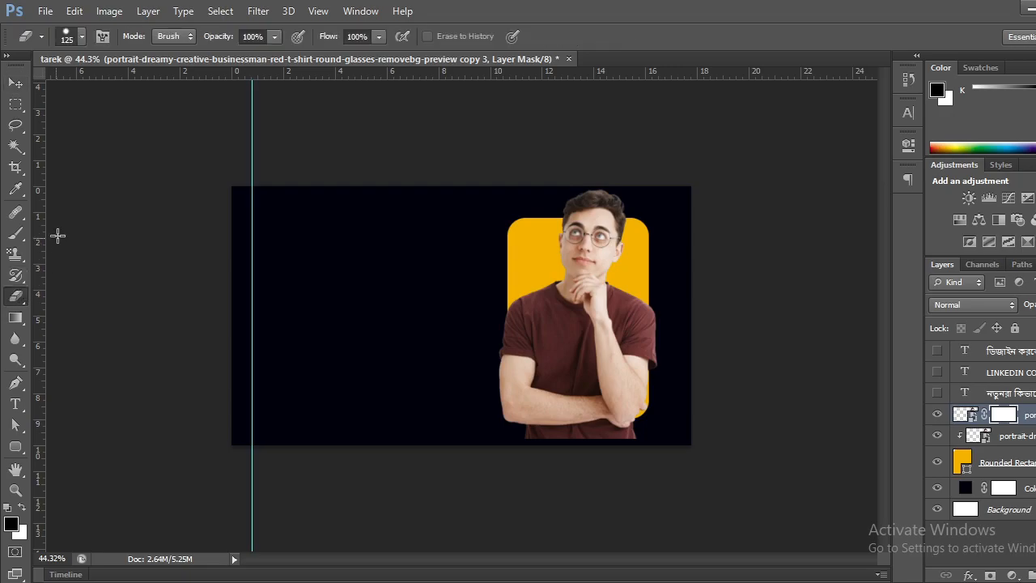
pyautogui.click(83, 36)
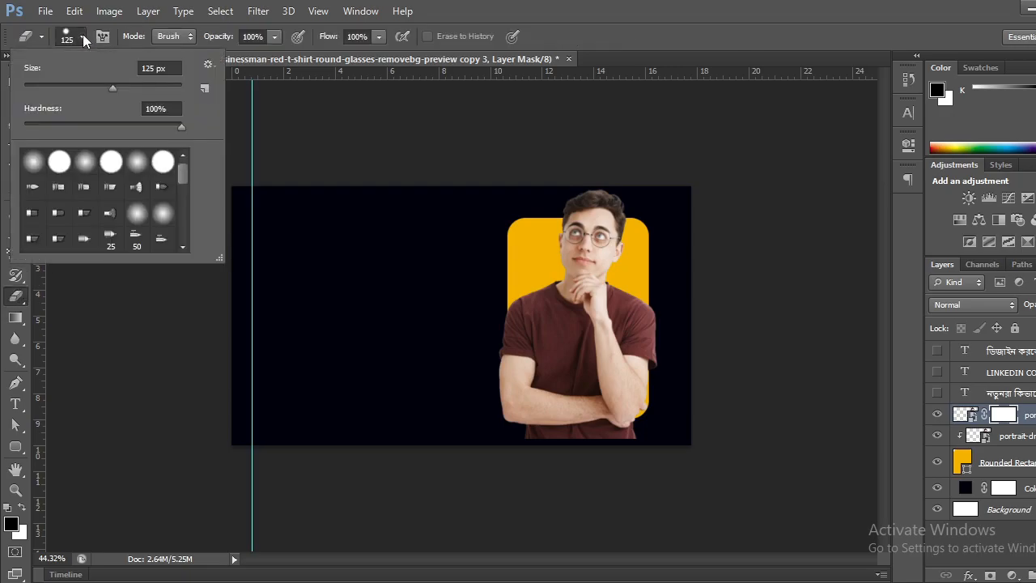
pyautogui.click(124, 85)
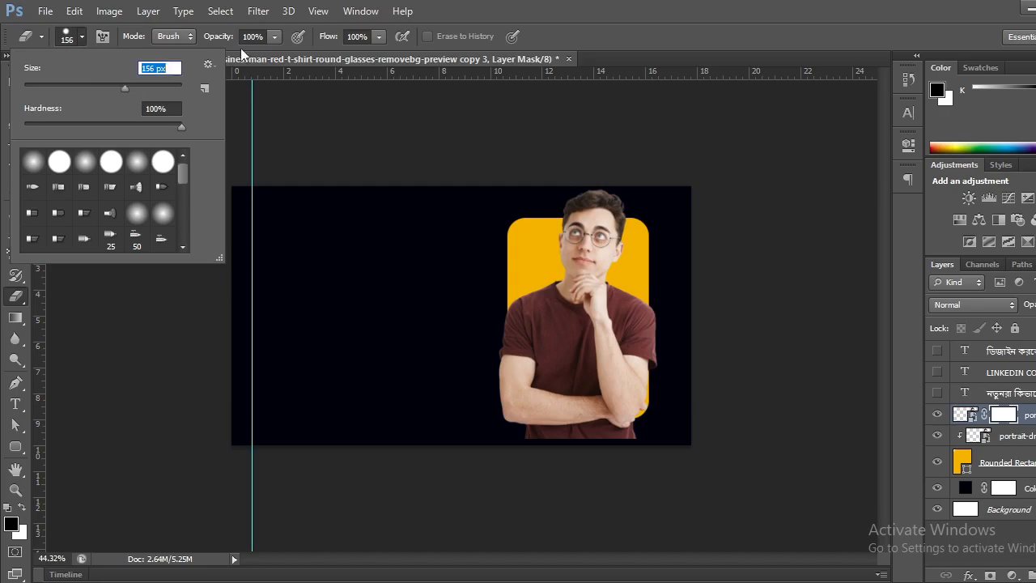
pyautogui.click(274, 36)
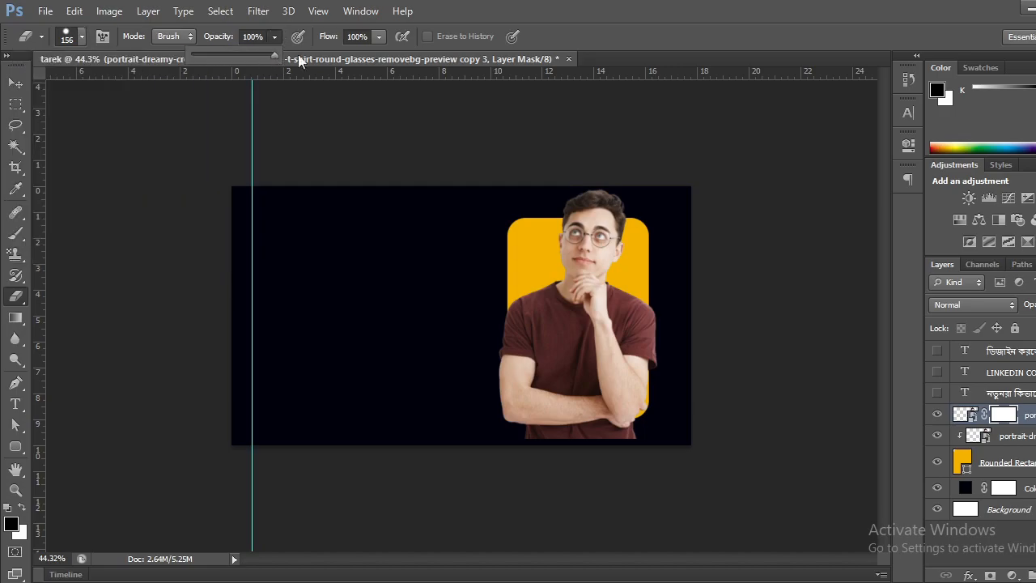
pyautogui.click(379, 36)
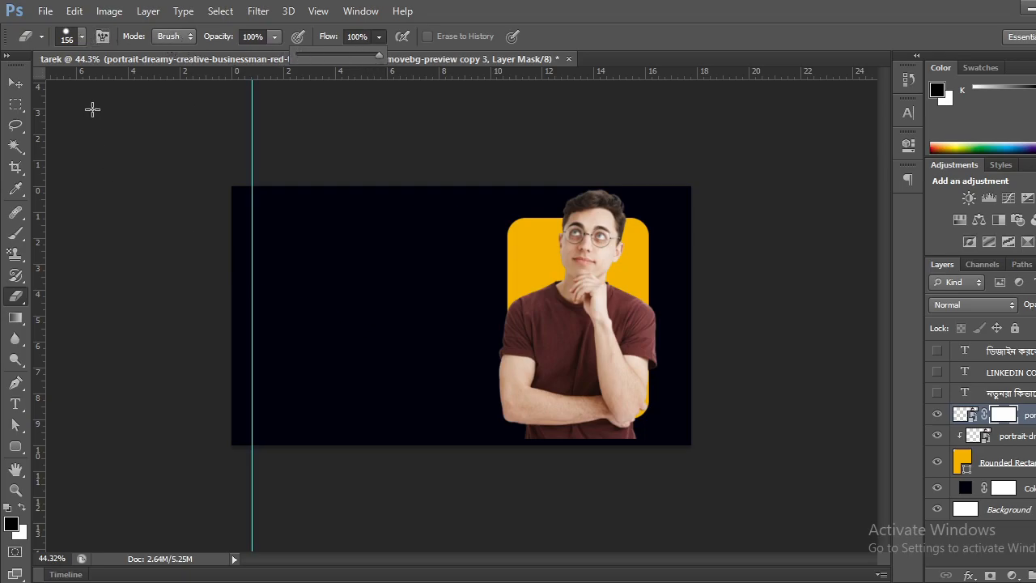
# Step: Enlarge the Eraser brush to 600 px, and reduce it to 175 px
pyautogui.click(412, 299)
pyautogui.press(']')
pyautogui.press(']')
pyautogui.press(']')
pyautogui.press(']')
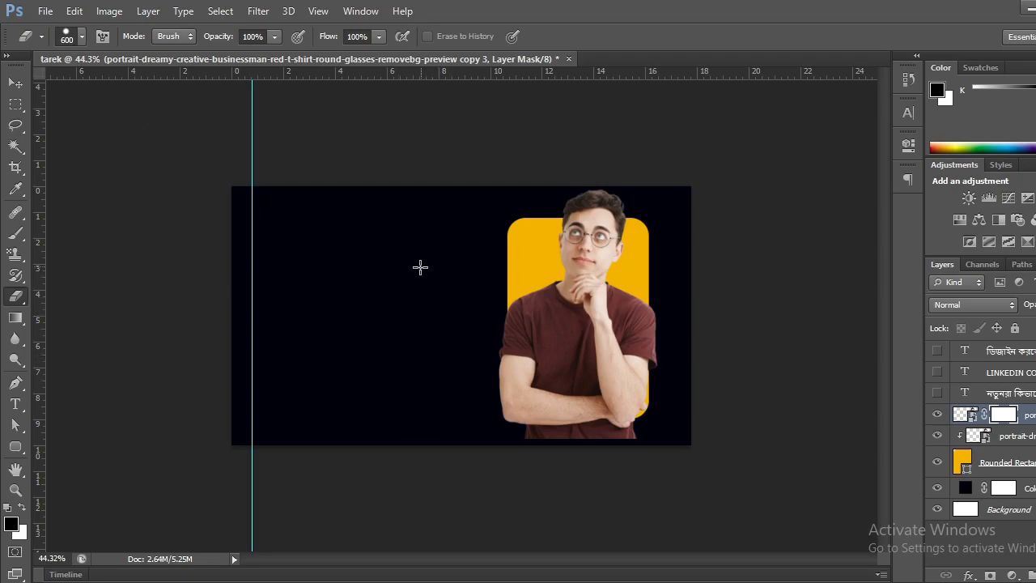
pyautogui.press('[')
pyautogui.press('[')
pyautogui.press('[')
pyautogui.press('[')
pyautogui.press('[')
# Step: Keep the Eraser as the active tool and set white as the foreground colour and black as the background colour
pyautogui.click(23, 83)
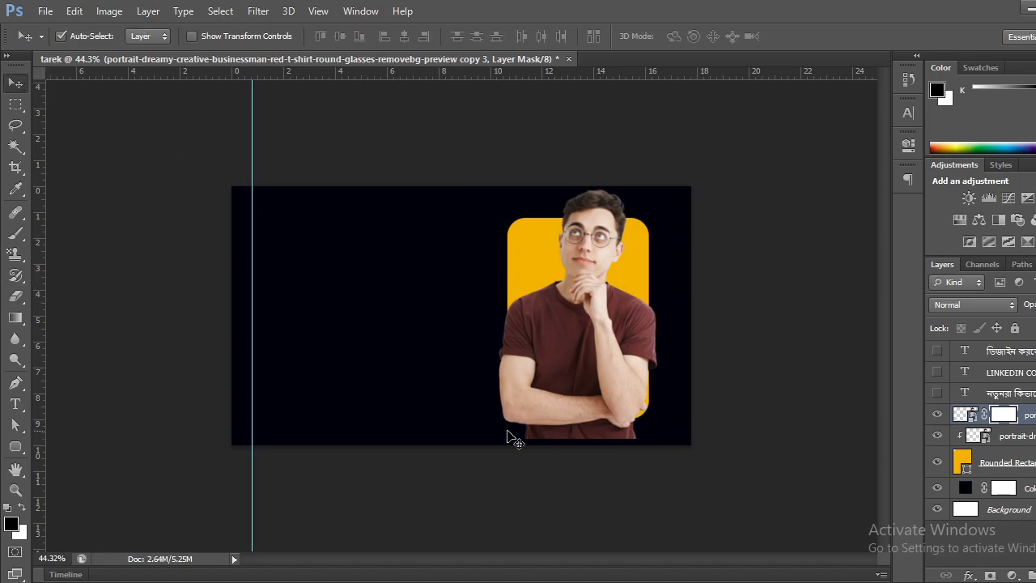
pyautogui.click(15, 296)
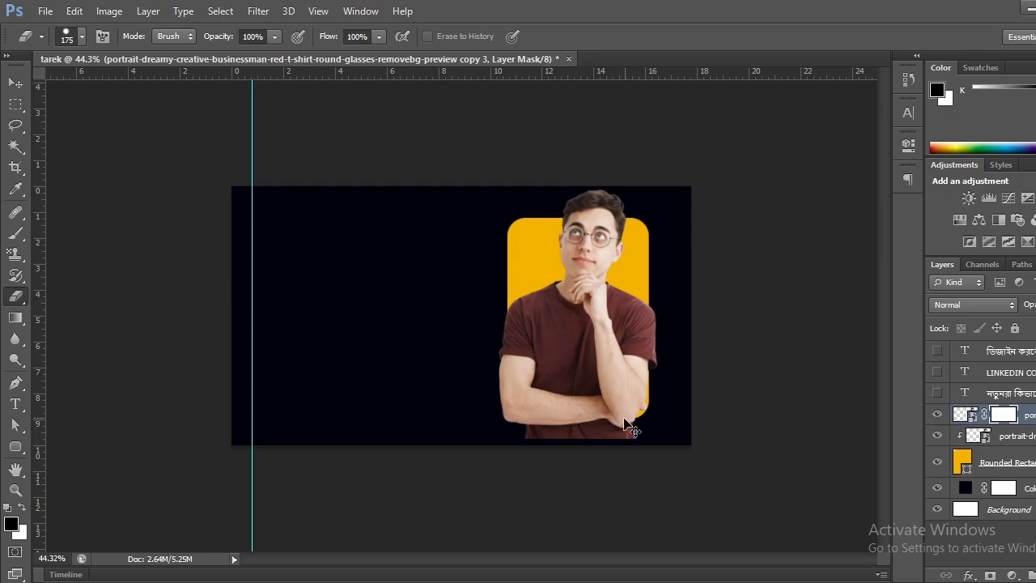
pyautogui.click(23, 508)
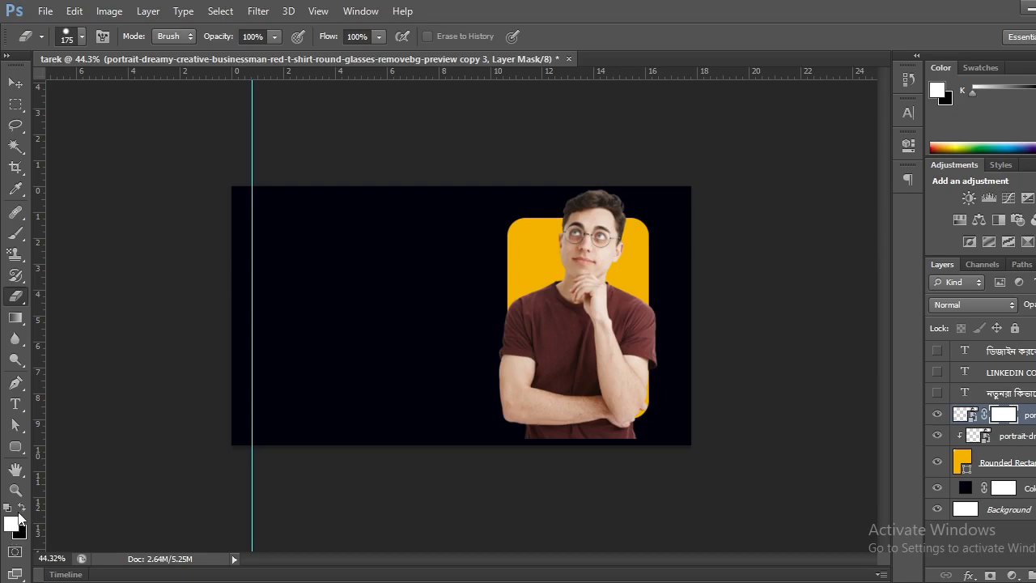
pyautogui.click(23, 507)
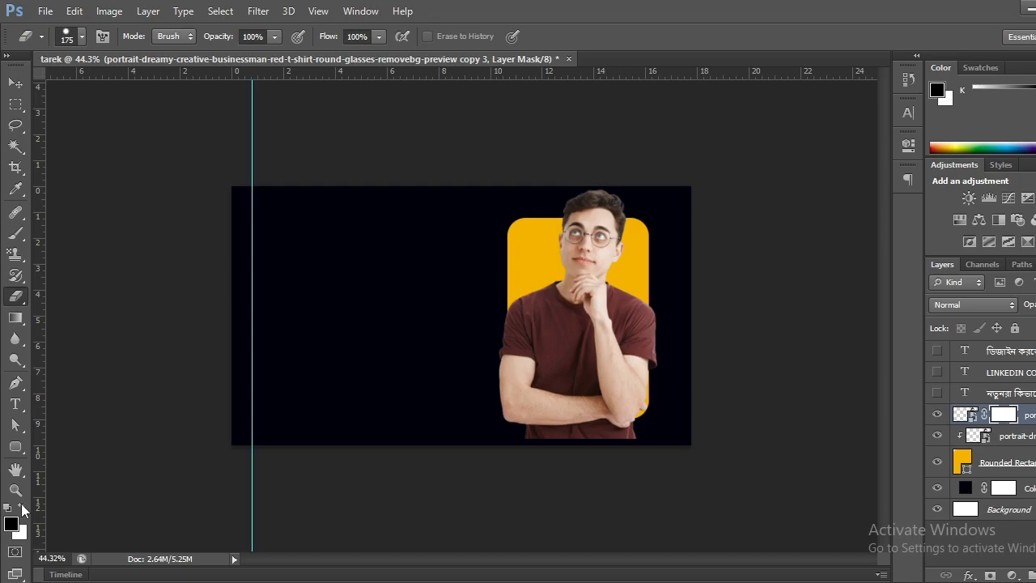
pyautogui.click(23, 507)
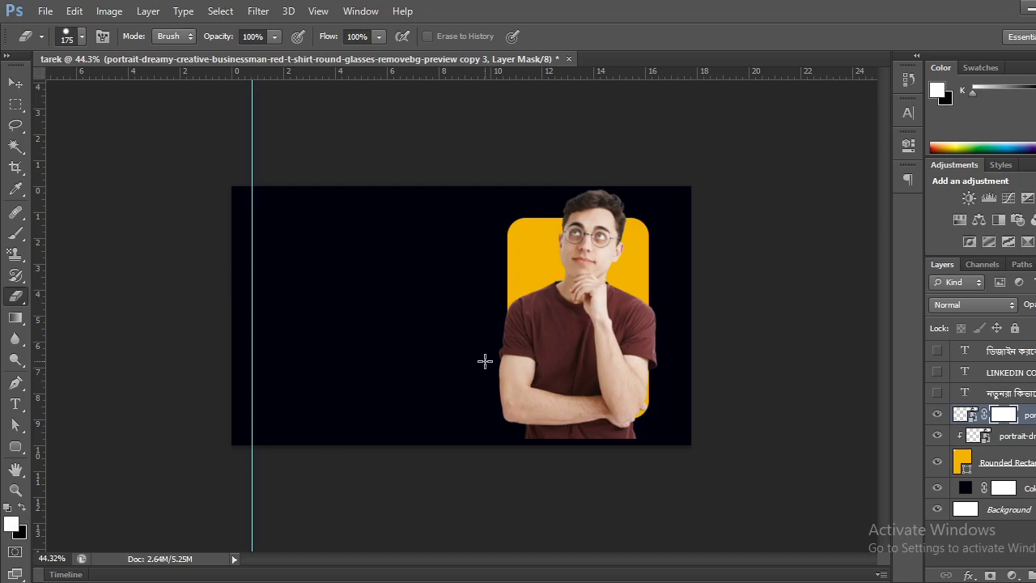
# Step: Try erasing the upper portrait's arms and head where they extend beyond the yellow rectangle, and undo the strokes
pyautogui.moveTo(484, 332)
pyautogui.mouseDown()
pyautogui.moveTo(508, 395)
pyautogui.moveTo(678, 407)
pyautogui.moveTo(453, 412)
pyautogui.mouseUp()
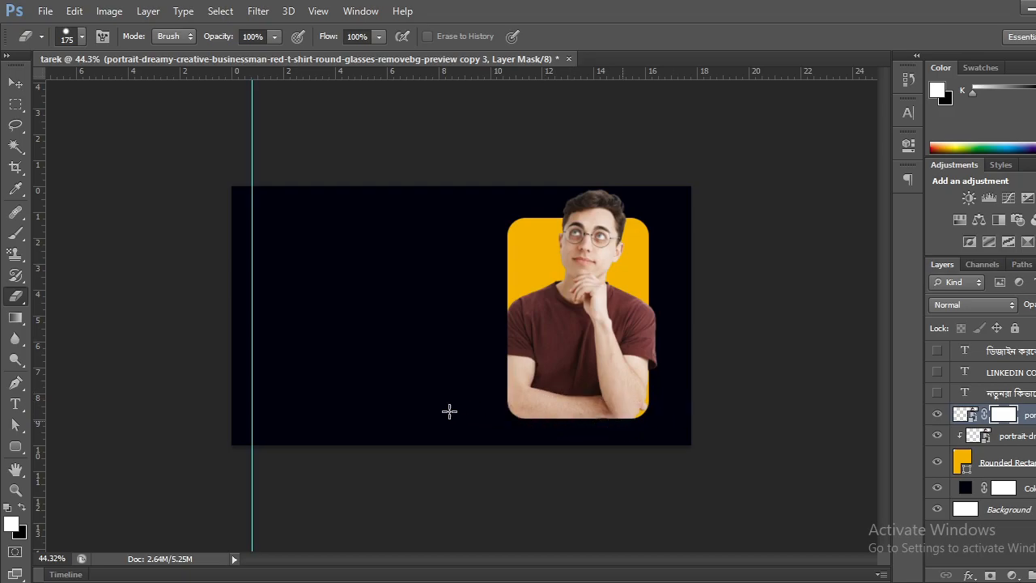
pyautogui.moveTo(651, 410); pyautogui.dragTo(654, 321)
pyautogui.moveTo(668, 220)
pyautogui.mouseDown()
pyautogui.moveTo(627, 210)
pyautogui.moveTo(455, 205)
pyautogui.mouseUp()
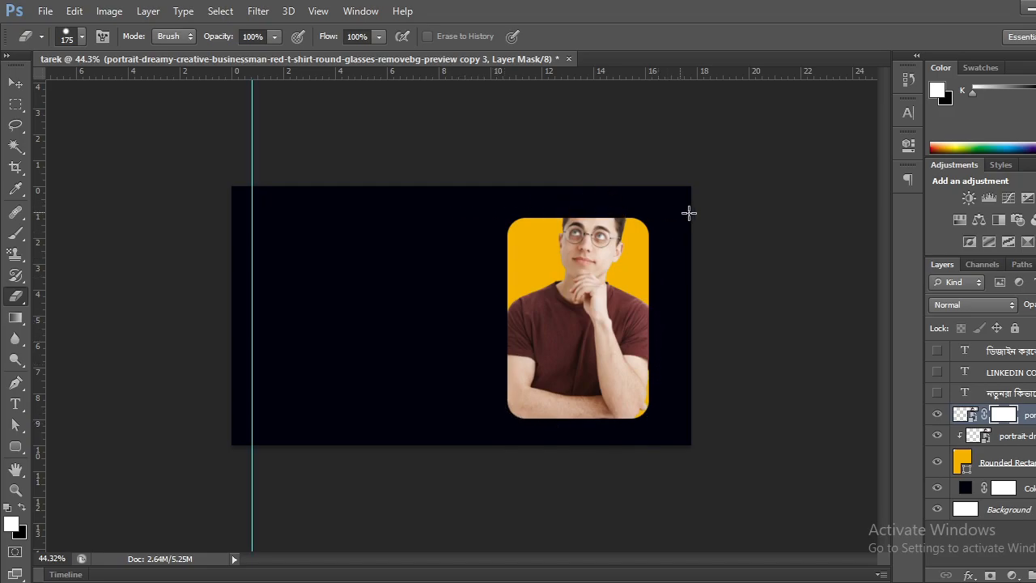
pyautogui.hotkey('alt', 'BackSpace')
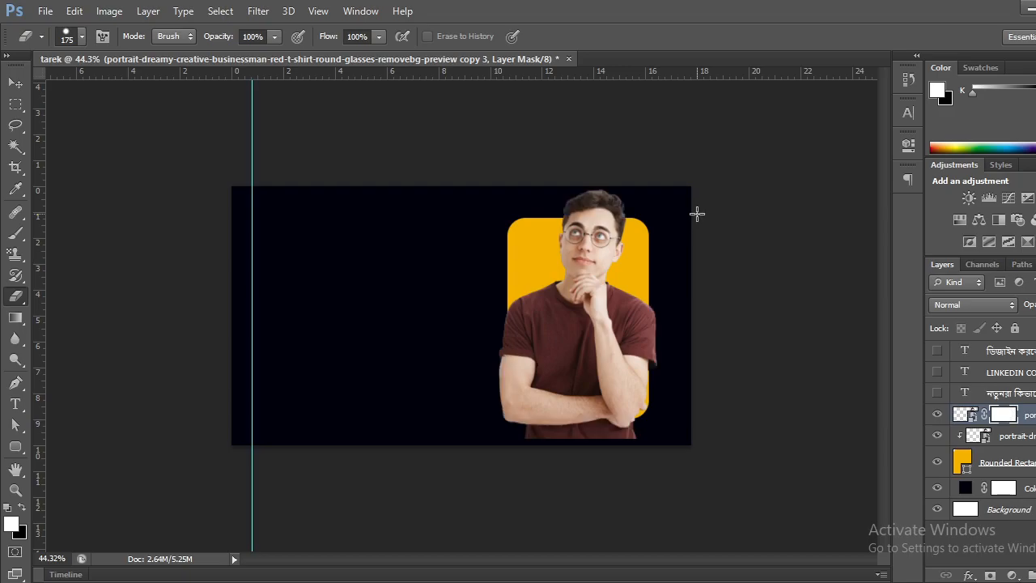
# Step: Choose the hard round Eraser tip at 175 px and mask out the upper portrait's arms and lower body beyond the yellow rectangle, keeping the head
pyautogui.click(17, 83)
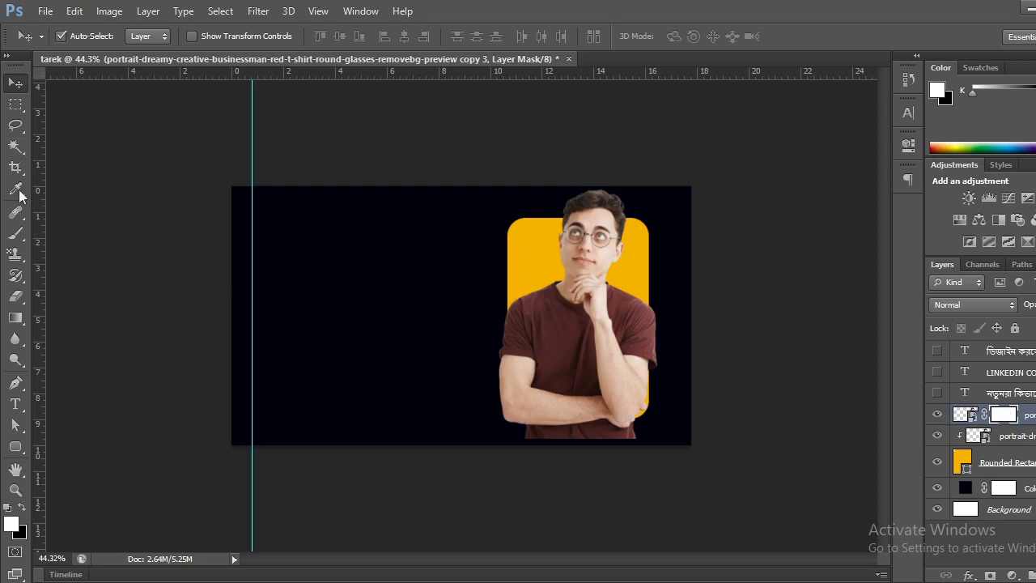
pyautogui.click(18, 298)
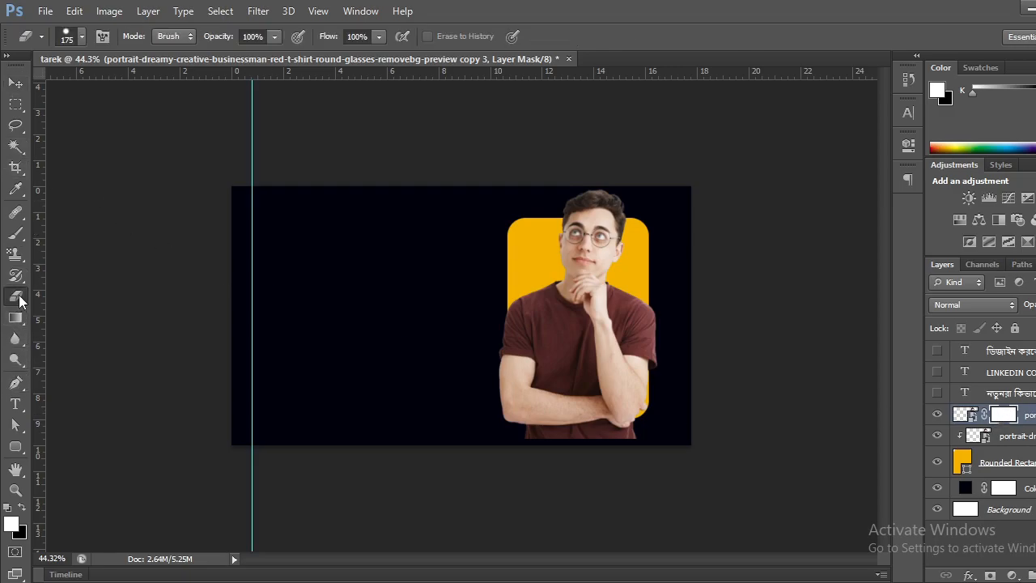
pyautogui.click(82, 37)
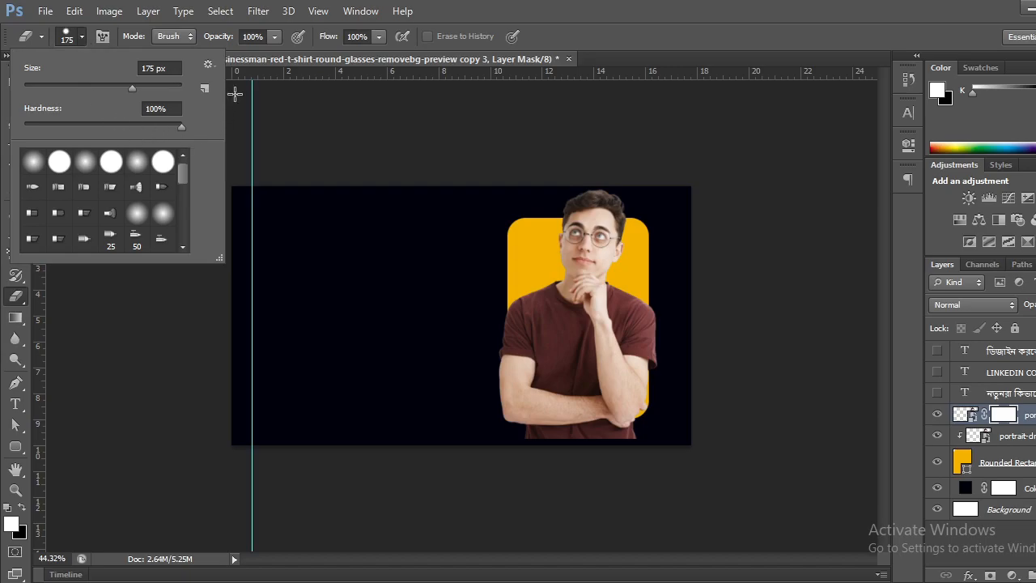
pyautogui.click(59, 165)
pyautogui.click(59, 165)
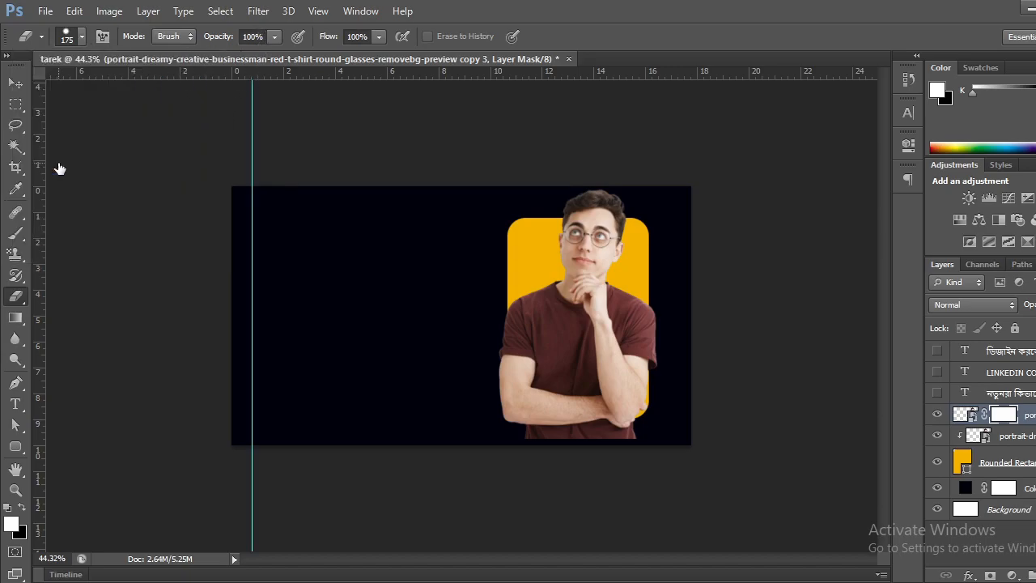
pyautogui.click(79, 36)
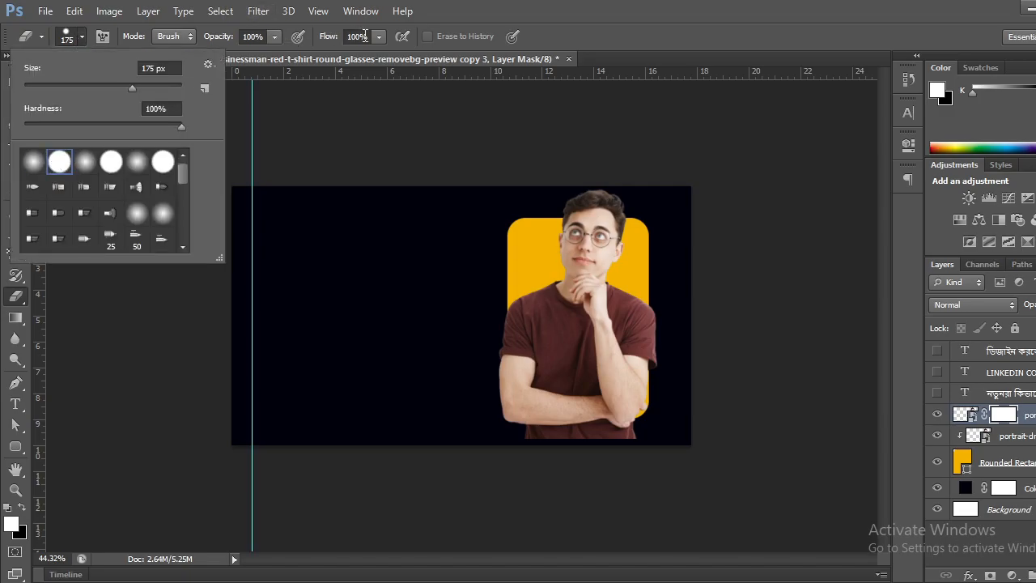
pyautogui.click(74, 37)
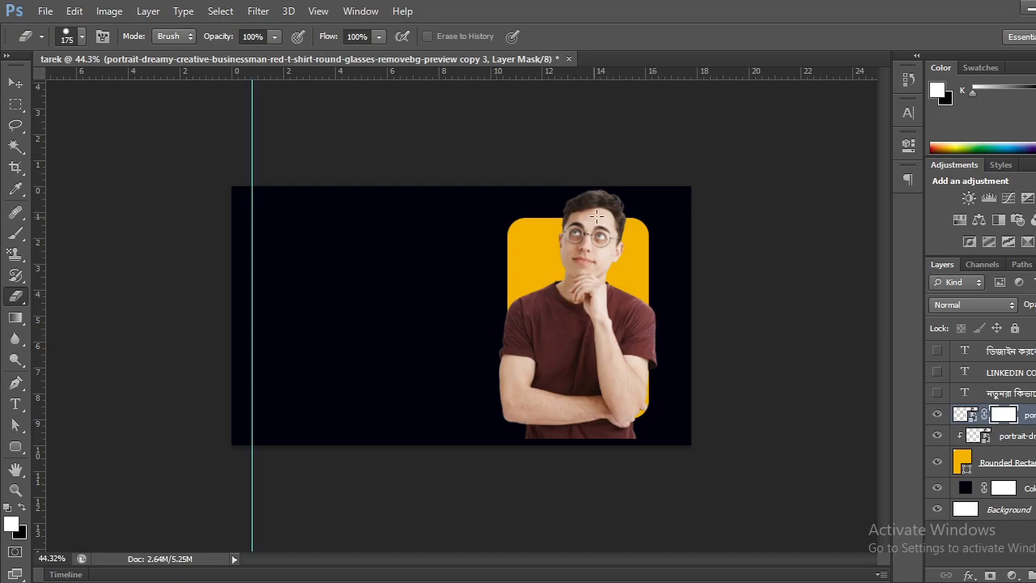
pyautogui.moveTo(484, 320)
pyautogui.mouseDown()
pyautogui.moveTo(552, 426)
pyautogui.moveTo(639, 434)
pyautogui.moveTo(655, 410)
pyautogui.moveTo(656, 315)
pyautogui.mouseUp()
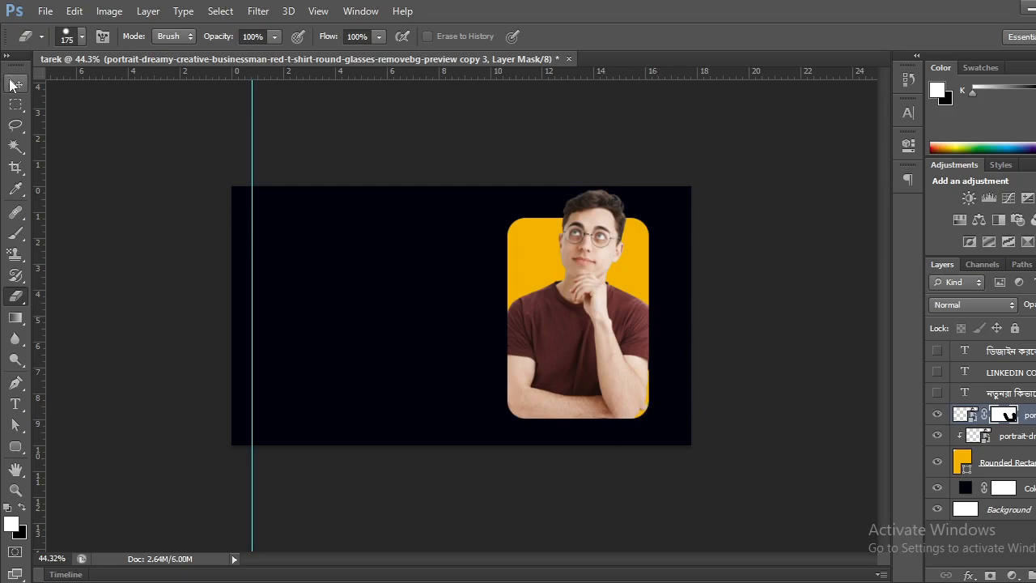
# Step: Compare the masked upper portrait with the clipped lower copy by toggling the visibility of each layer
pyautogui.click(14, 84)
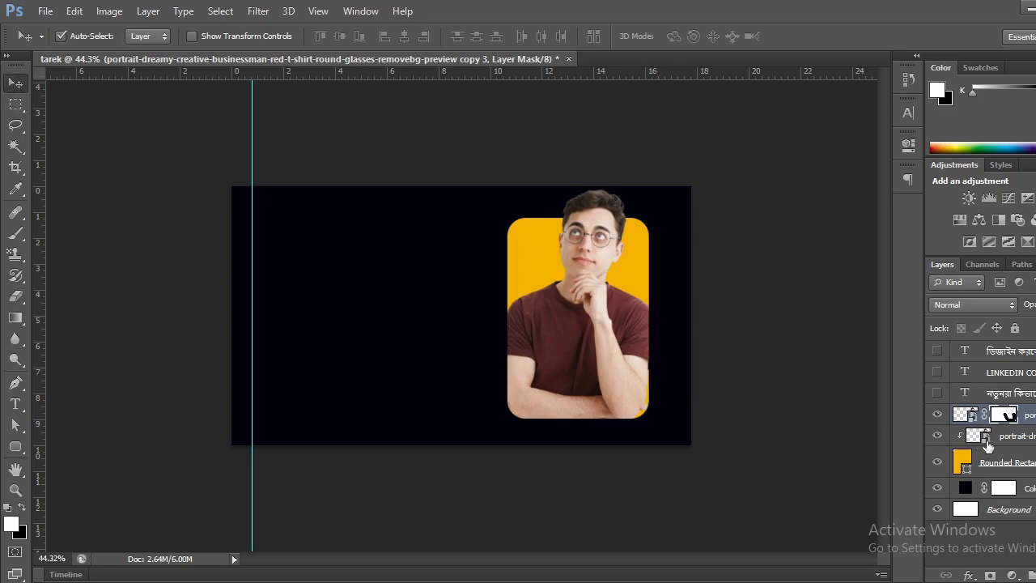
pyautogui.click(938, 438)
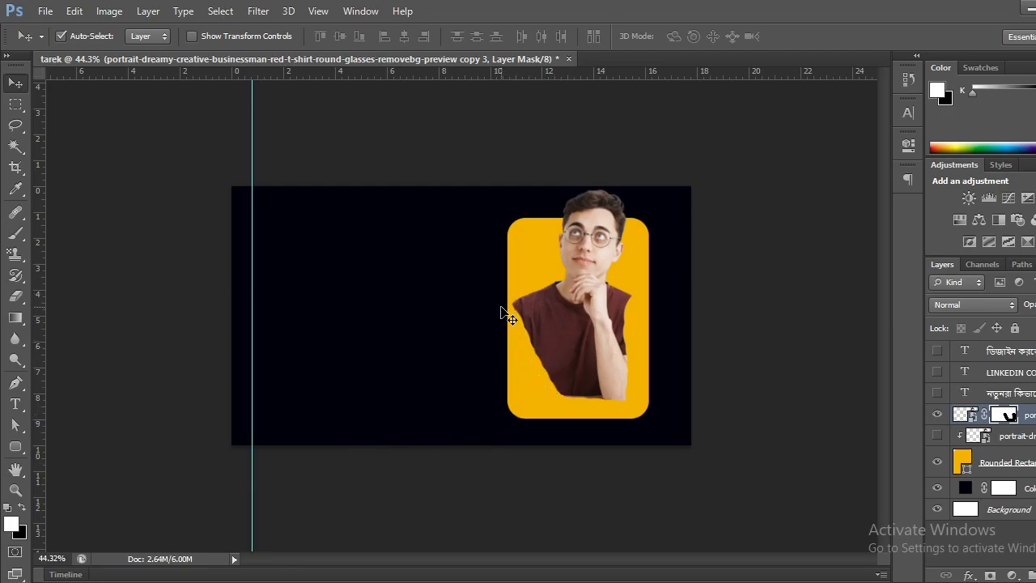
pyautogui.click(937, 436)
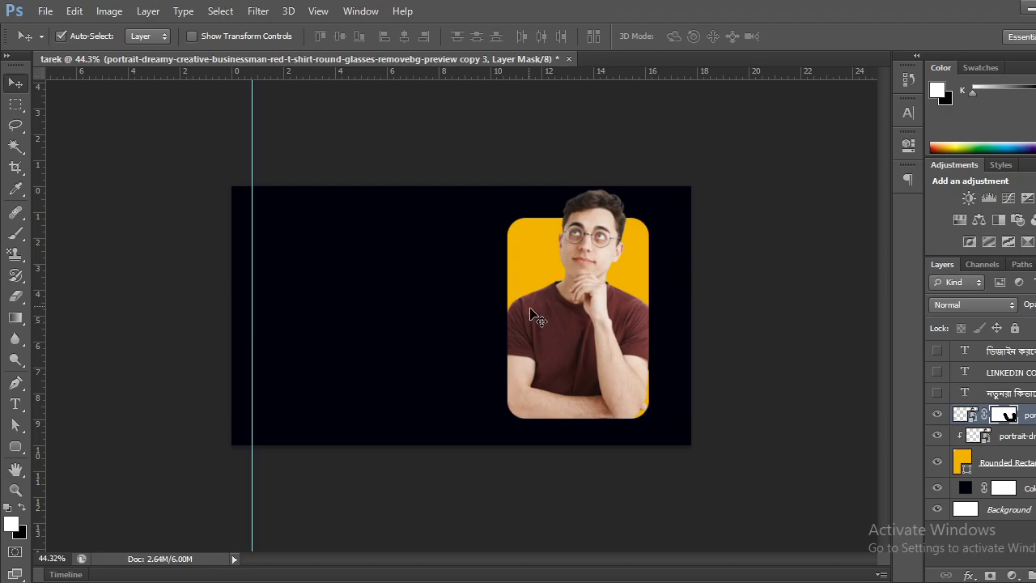
pyautogui.click(937, 436)
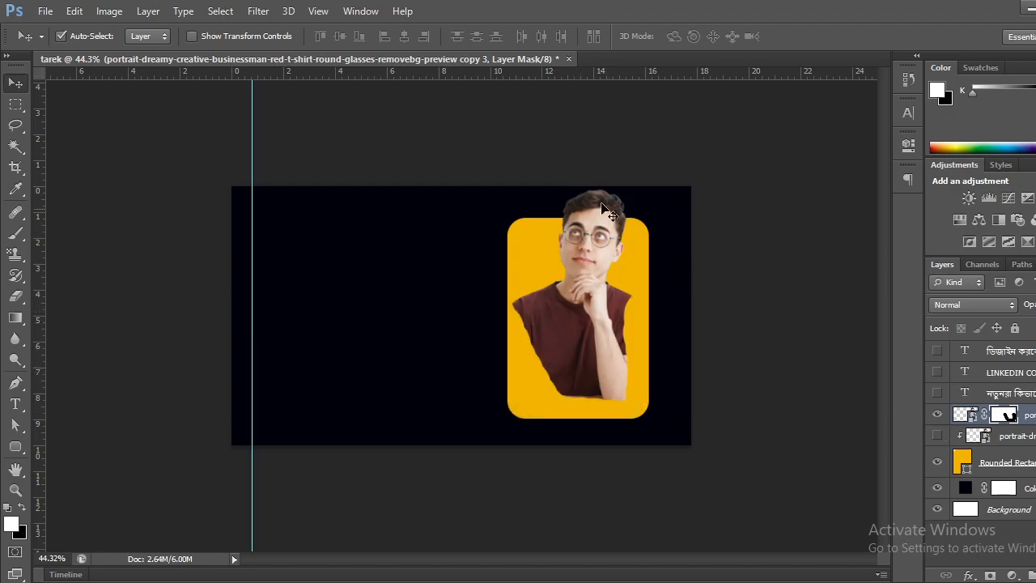
pyautogui.click(938, 436)
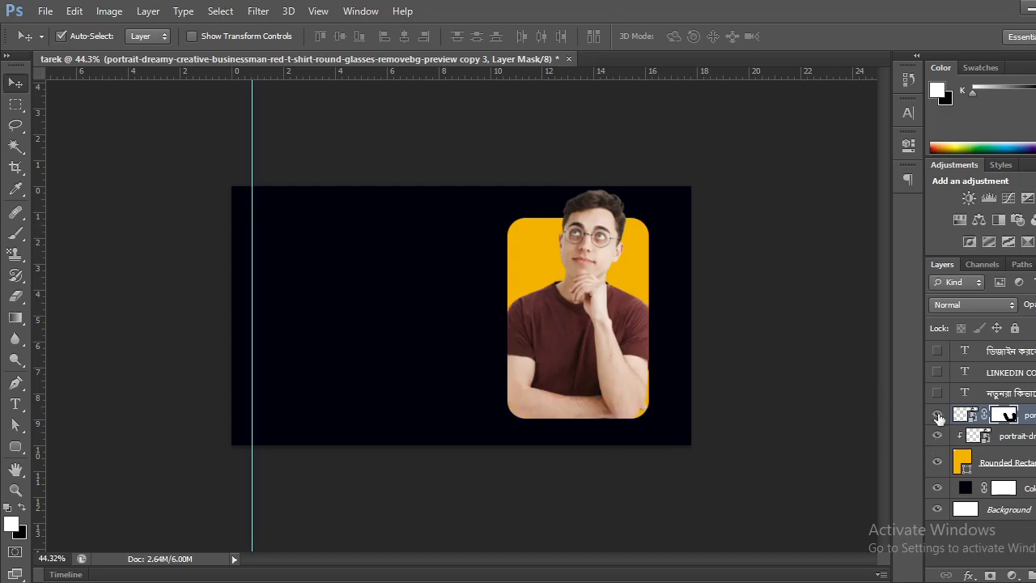
pyautogui.click(938, 415)
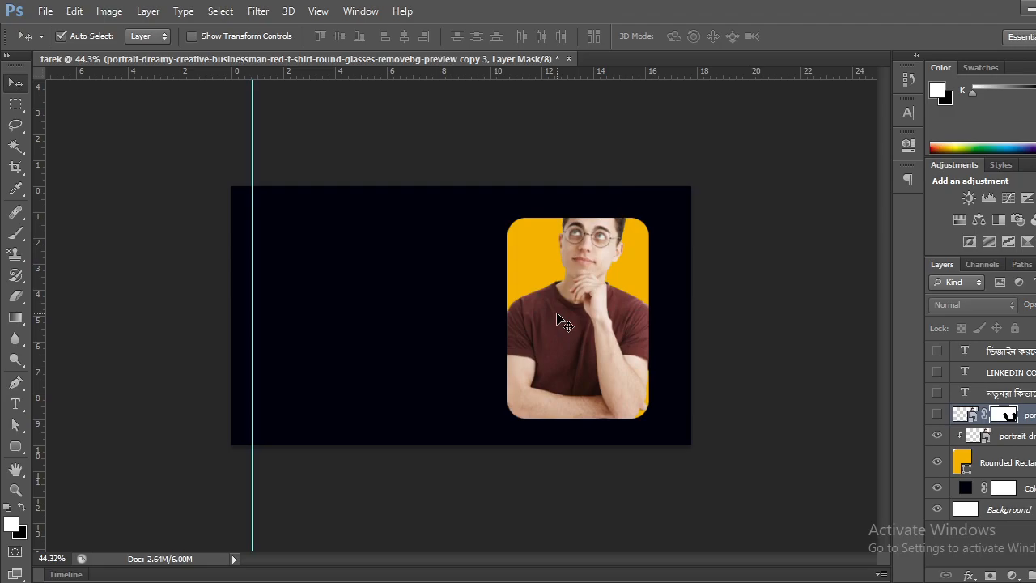
pyautogui.click(939, 415)
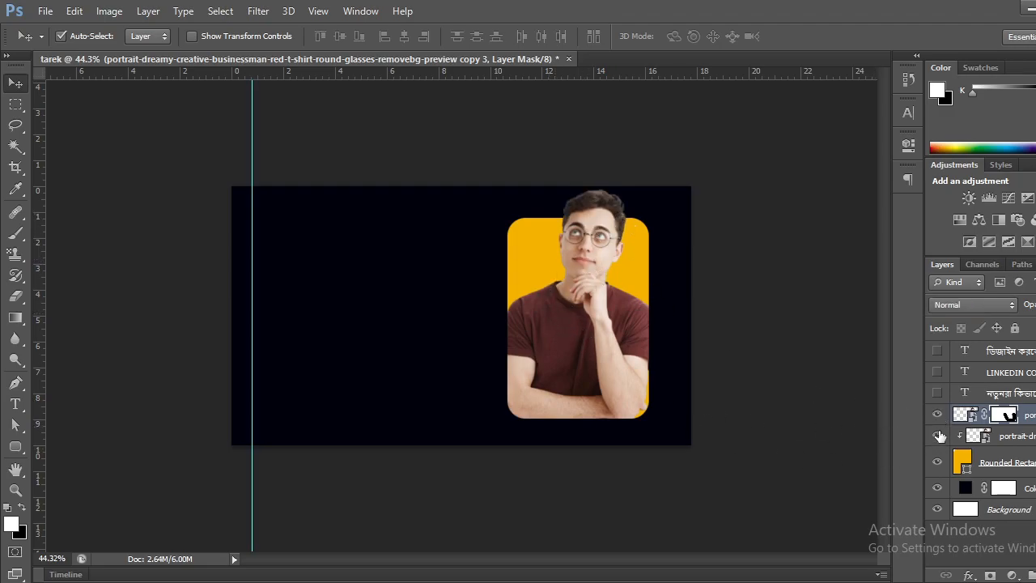
pyautogui.click(939, 436)
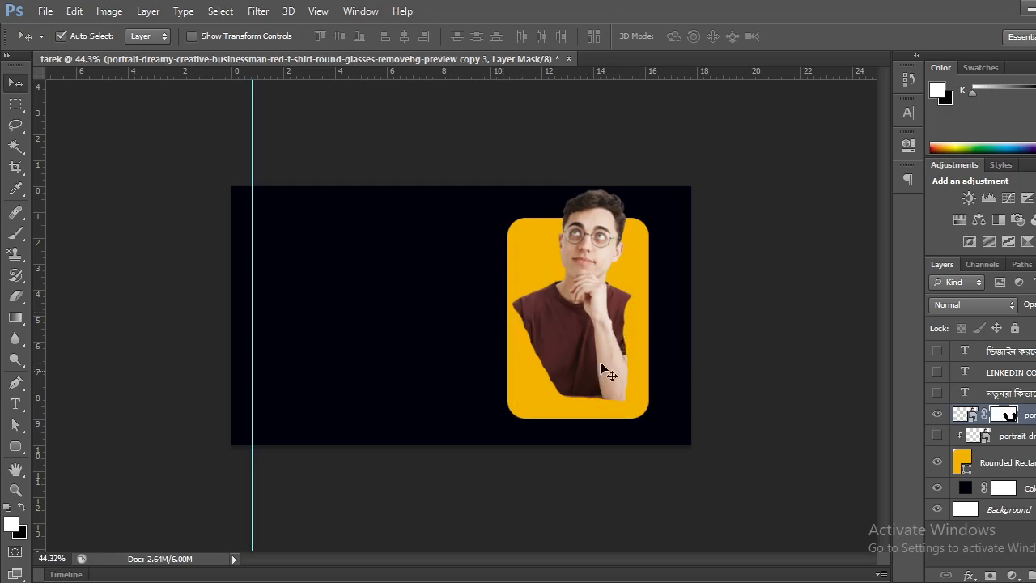
# Step: Show the hidden clipped portrait layer and merge both portrait layers with the yellow rounded rectangle into one layer
pyautogui.click(938, 437)
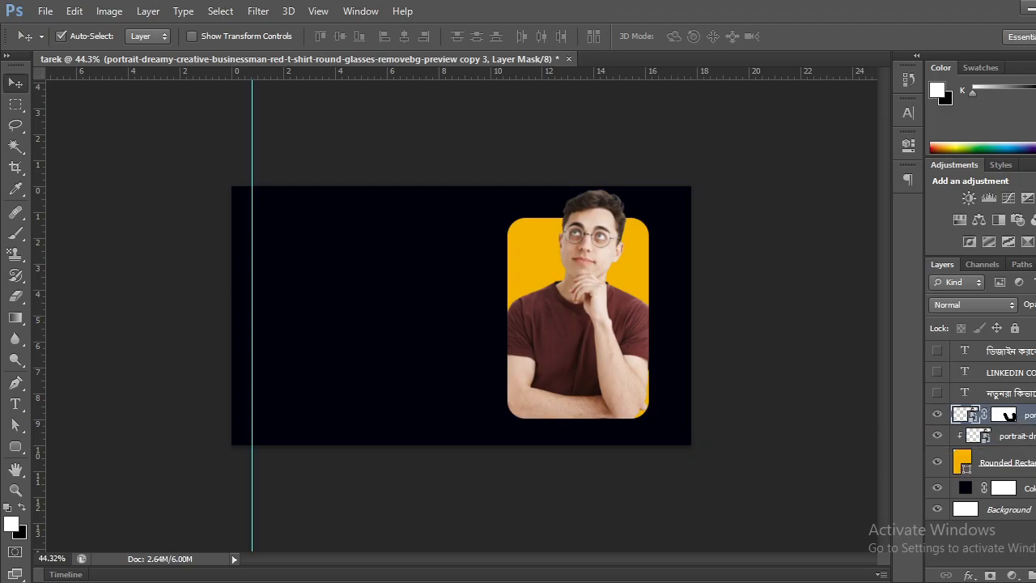
pyautogui.click(964, 414)
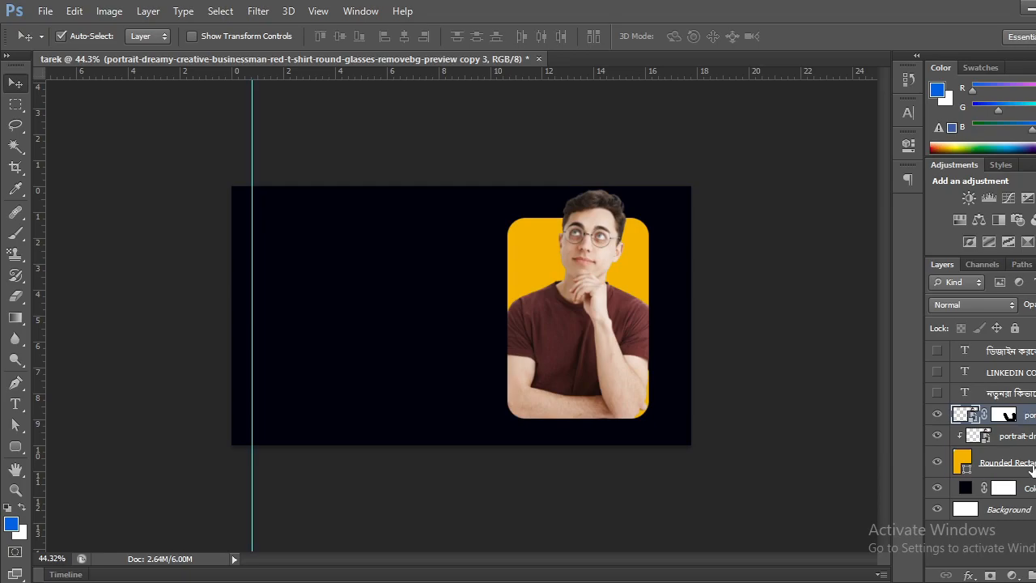
pyautogui.keyDown('shift'); pyautogui.click(1032, 470); pyautogui.keyUp('shift')
pyautogui.hotkey('ctrl', 'e')
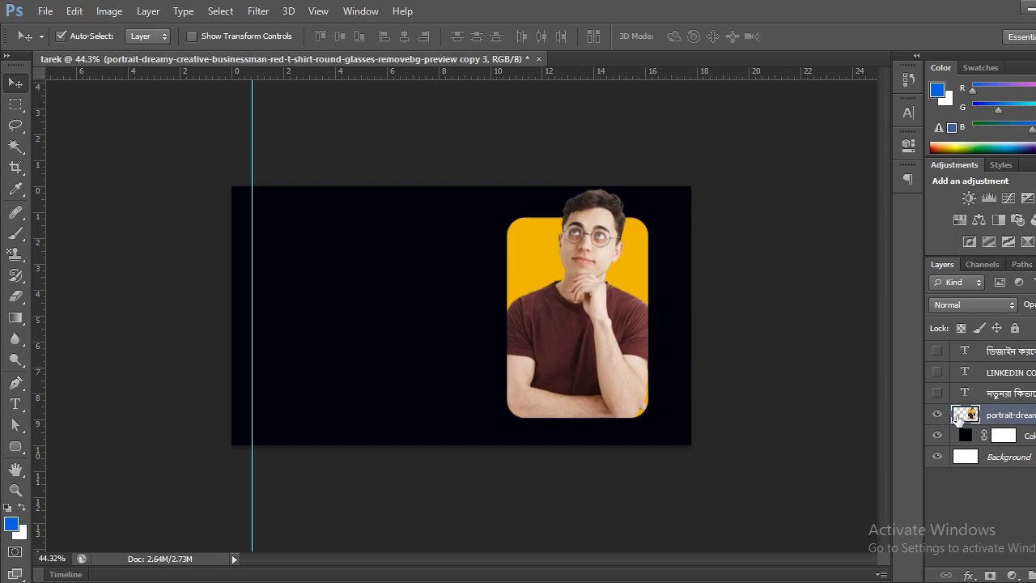
# Step: Toggle the merged portrait layer's visibility to check what it contains
pyautogui.click(938, 415)
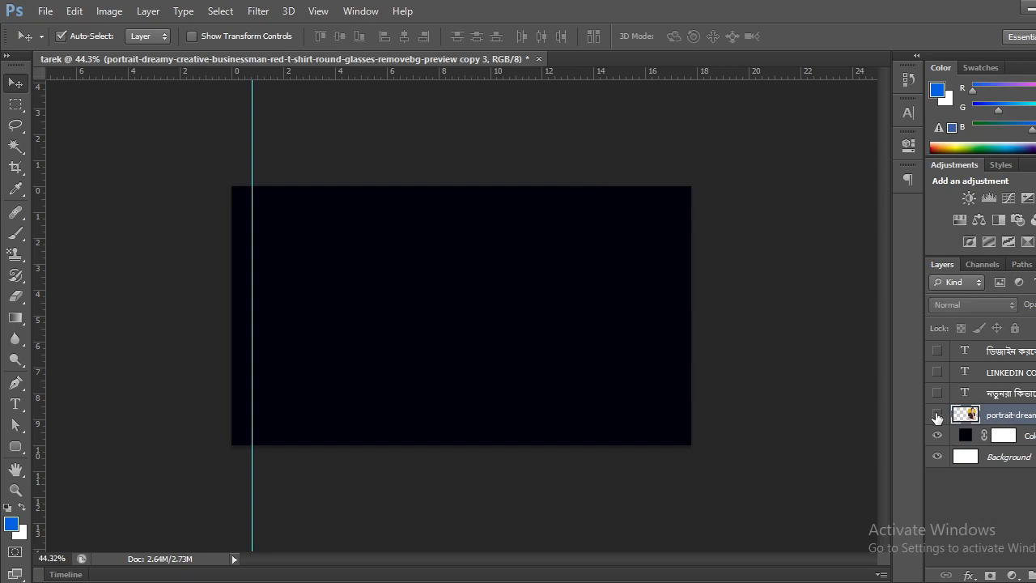
pyautogui.click(938, 415)
pyautogui.click(937, 415)
pyautogui.click(938, 415)
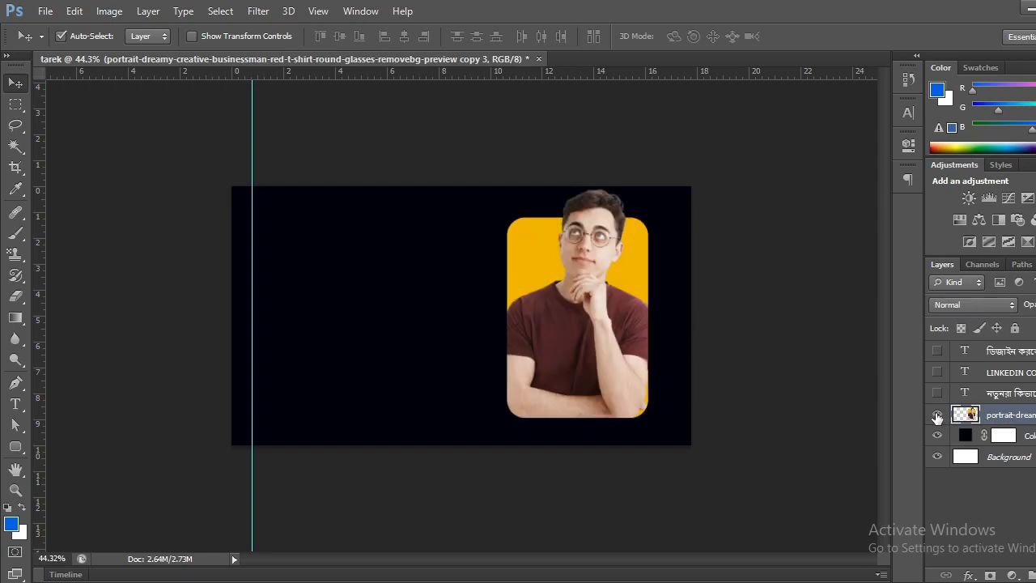
# Step: Try moving the merged portrait towards the canvas centre, and undo the move
pyautogui.moveTo(596, 291); pyautogui.dragTo(545, 299)
pyautogui.hotkey('ctrl', 'alt', 'z')
pyautogui.hotkey('ctrl', 'alt', 'z')
# Step: Show the three headline text layers and shift the merged portrait slightly right, farther from the text
pyautogui.moveTo(938, 352); pyautogui.dragTo(936, 391)
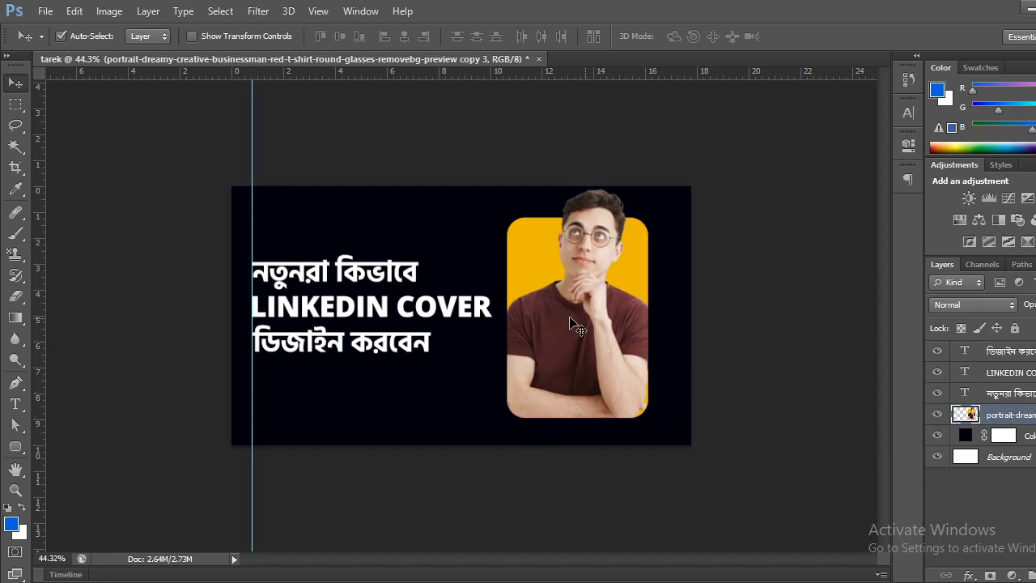
pyautogui.moveTo(569, 323)
pyautogui.mouseDown()
pyautogui.moveTo(587, 332)
pyautogui.moveTo(582, 323)
pyautogui.mouseUp()
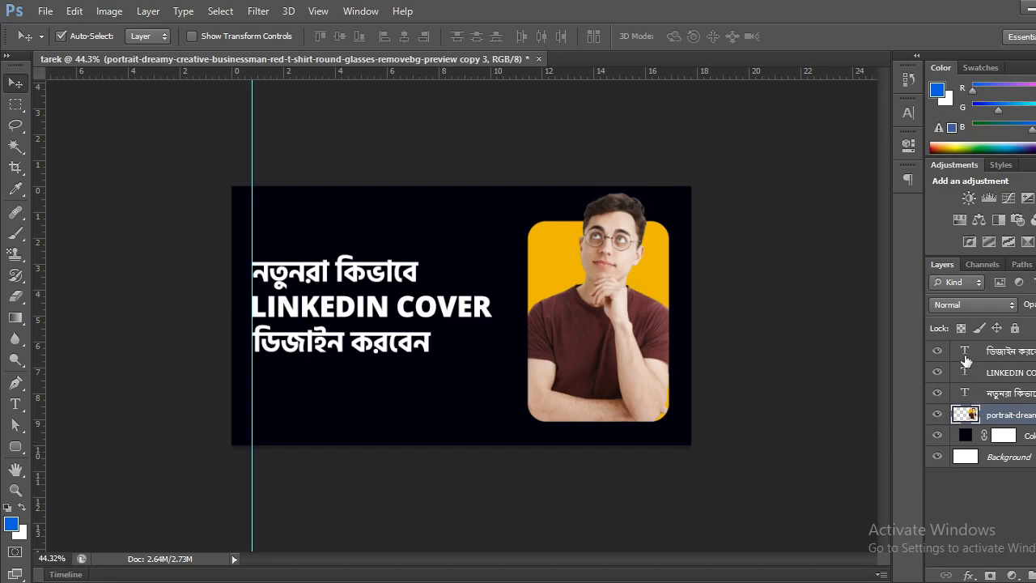
# Step: Try removing the word নতুনরা from the first headline line, undo the deletion and deselect the layer
pyautogui.doubleClick(965, 393)
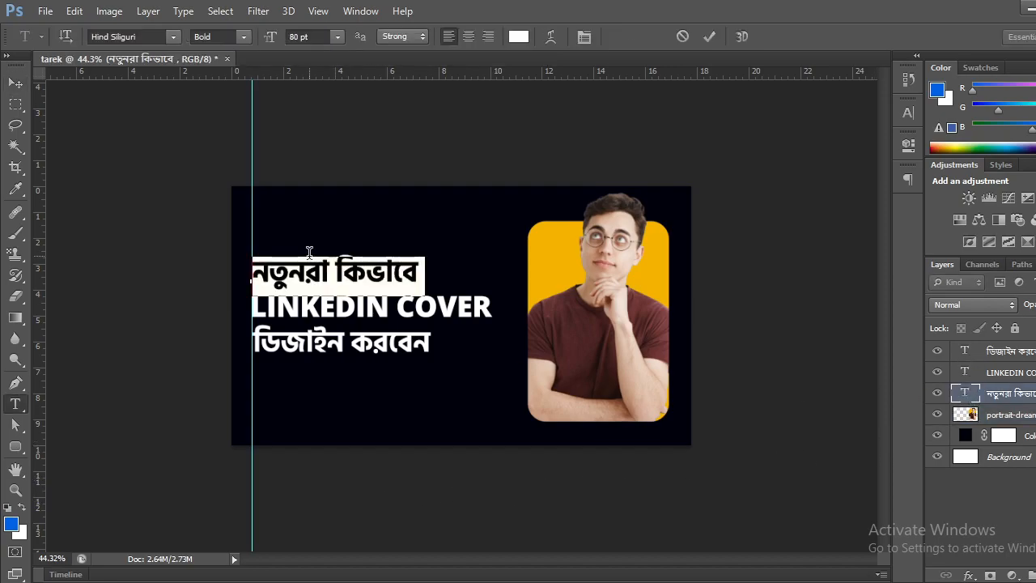
pyautogui.click(336, 267)
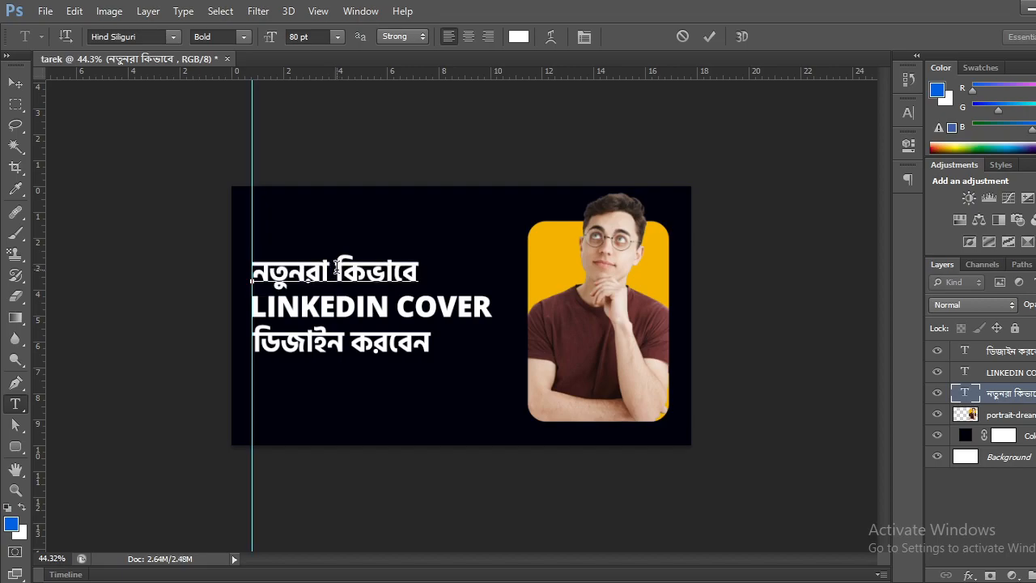
pyautogui.moveTo(334, 267); pyautogui.dragTo(211, 270)
pyautogui.press('BackSpace')
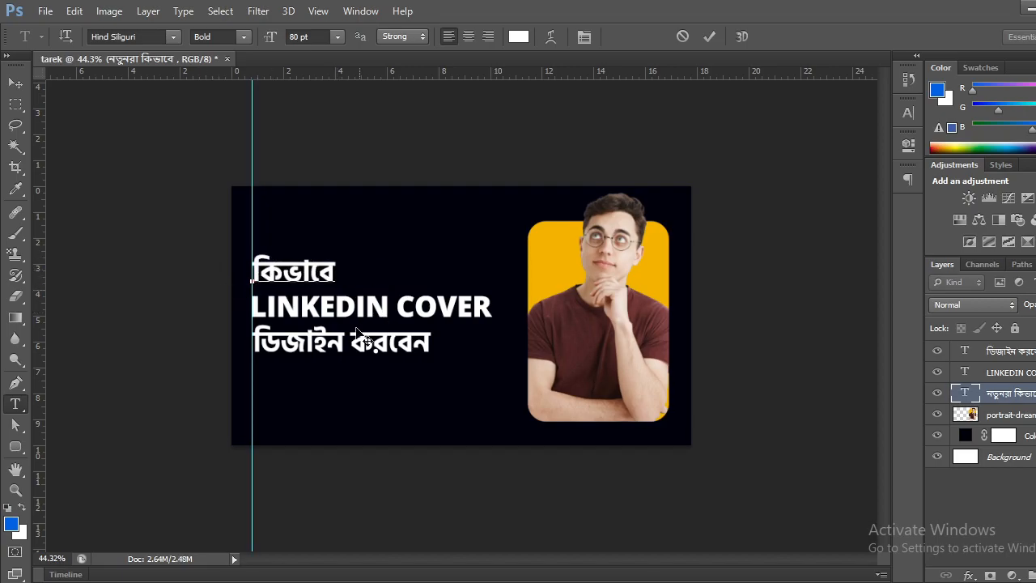
pyautogui.click(709, 37)
pyautogui.press('v')
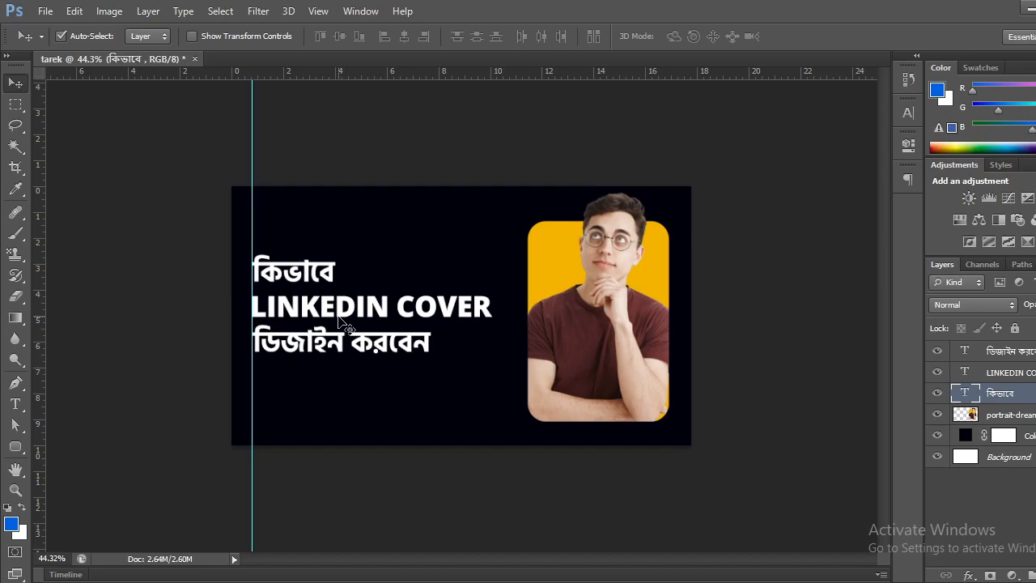
pyautogui.hotkey('ctrl', 'z')
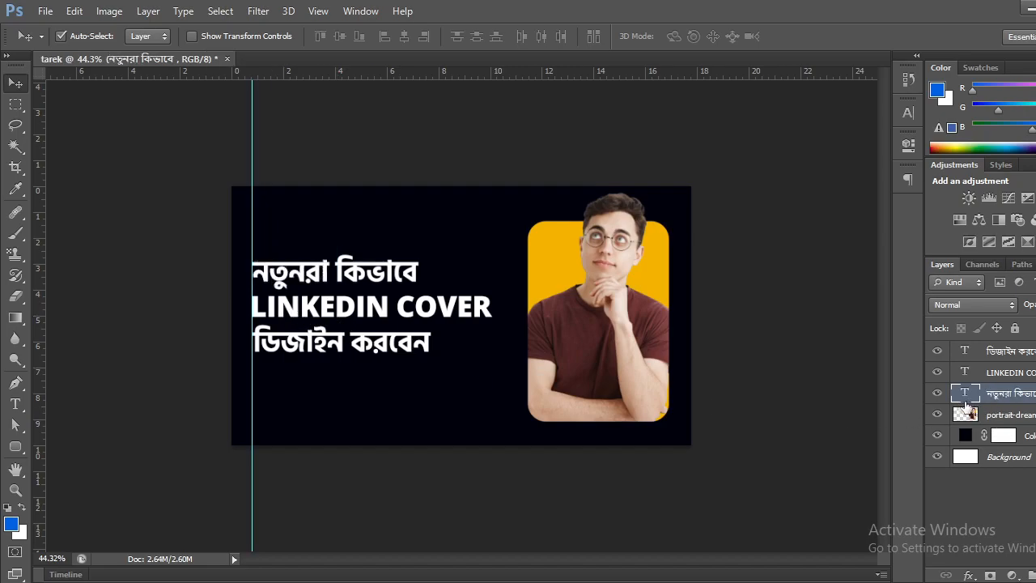
pyautogui.click(195, 218)
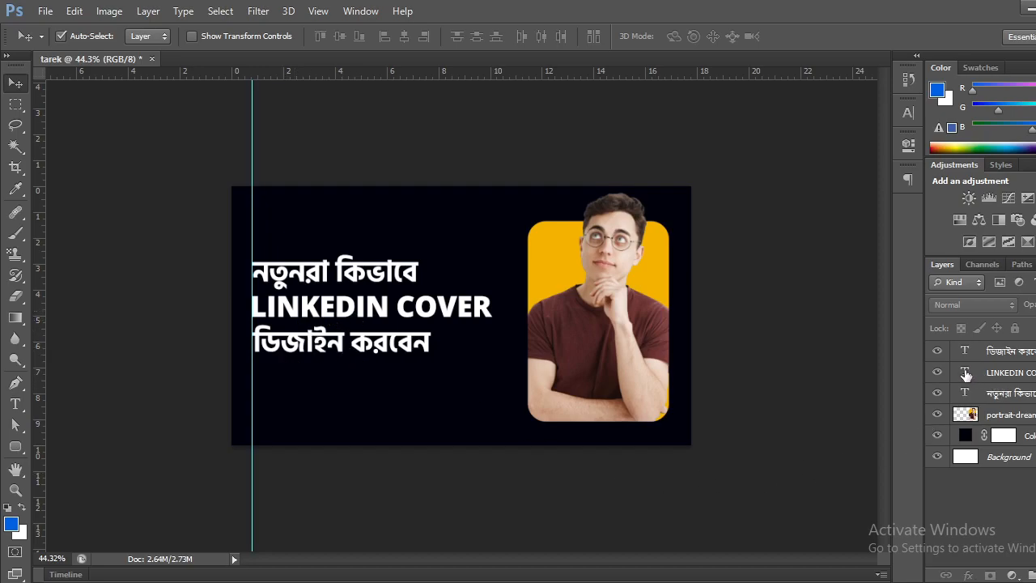
# Step: Open the LINKEDIN COVER text layer for editing and clear its text
pyautogui.doubleClick(964, 371)
pyautogui.write('LINGK')
pyautogui.press('BackSpace')
pyautogui.press('BackSpace')
pyautogui.press('BackSpace')
pyautogui.press('BackSpace')
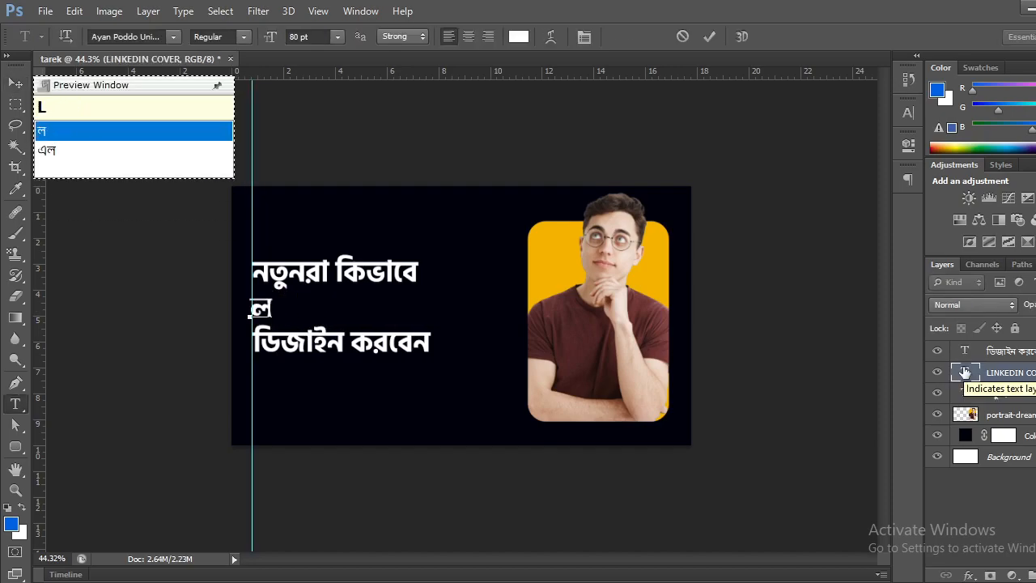
pyautogui.press('BackSpace')
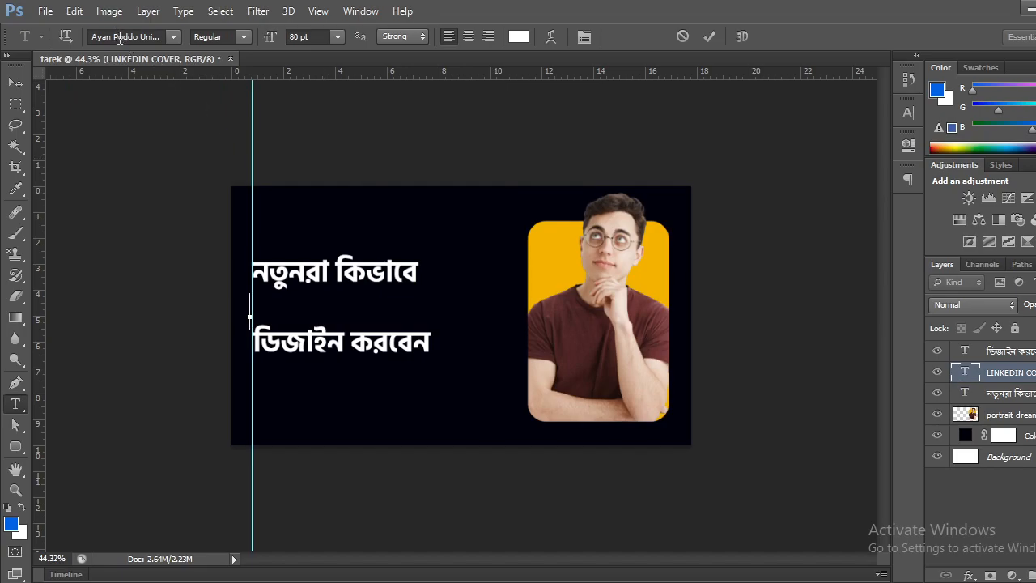
# Step: Set the font of the emptied middle headline line to Hind Siliguri
pyautogui.click(119, 37)
pyautogui.write('H')
pyautogui.press('BackSpace')
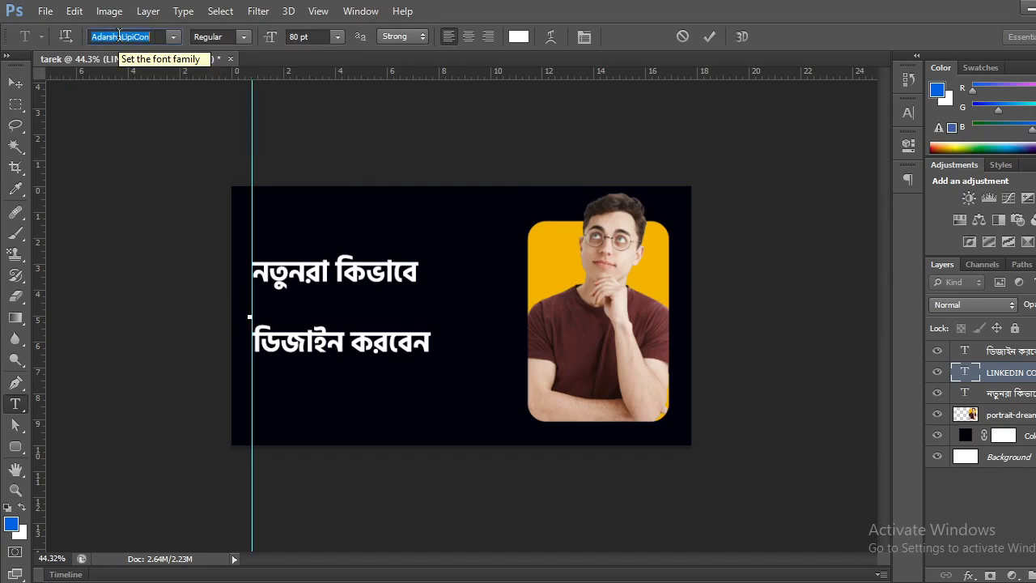
pyautogui.write('Hind Siliguri')
pyautogui.press('Return')
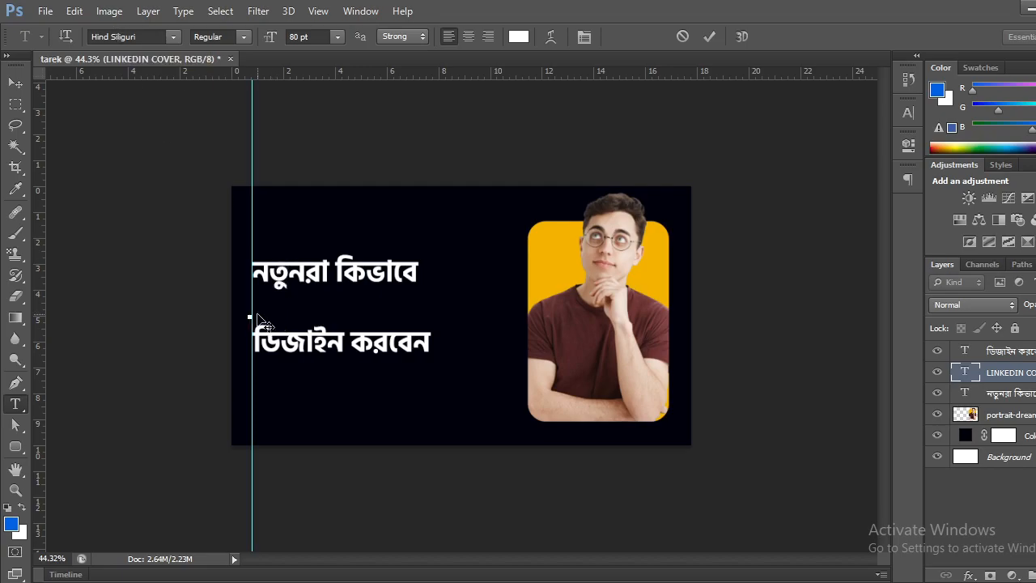
pyautogui.write('LING')
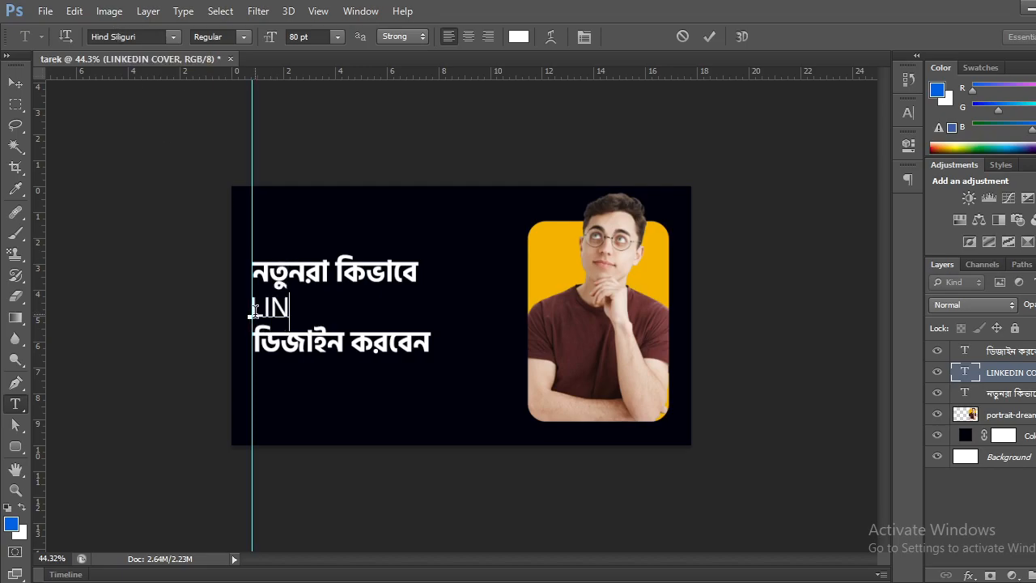
pyautogui.press('BackSpace')
pyautogui.press('BackSpace')
pyautogui.press('BackSpace')
pyautogui.write('LINGK')
pyautogui.press('BackSpace')
pyautogui.press('BackSpace')
pyautogui.press('BackSpace')
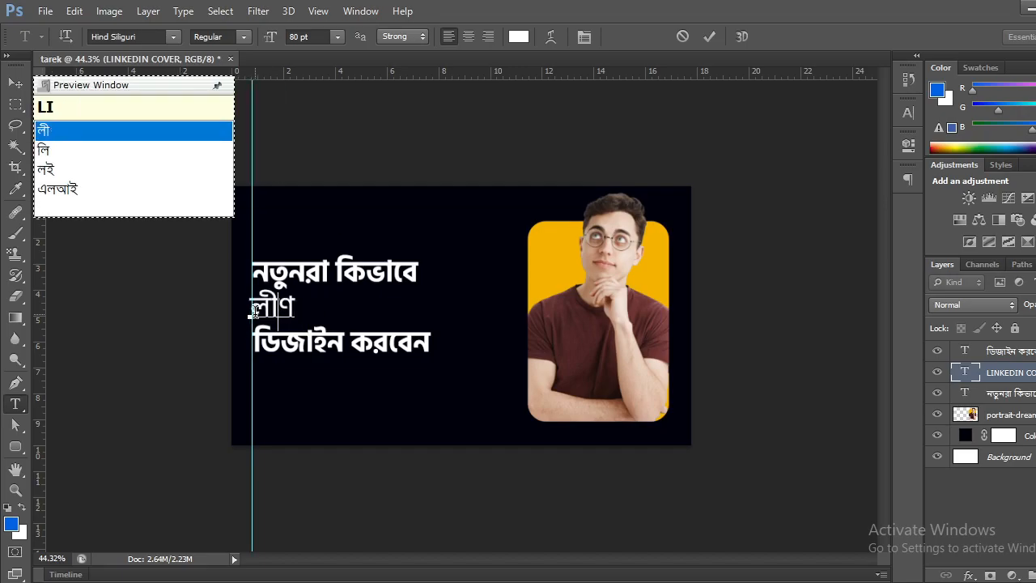
pyautogui.press('BackSpace')
pyautogui.press('BackSpace')
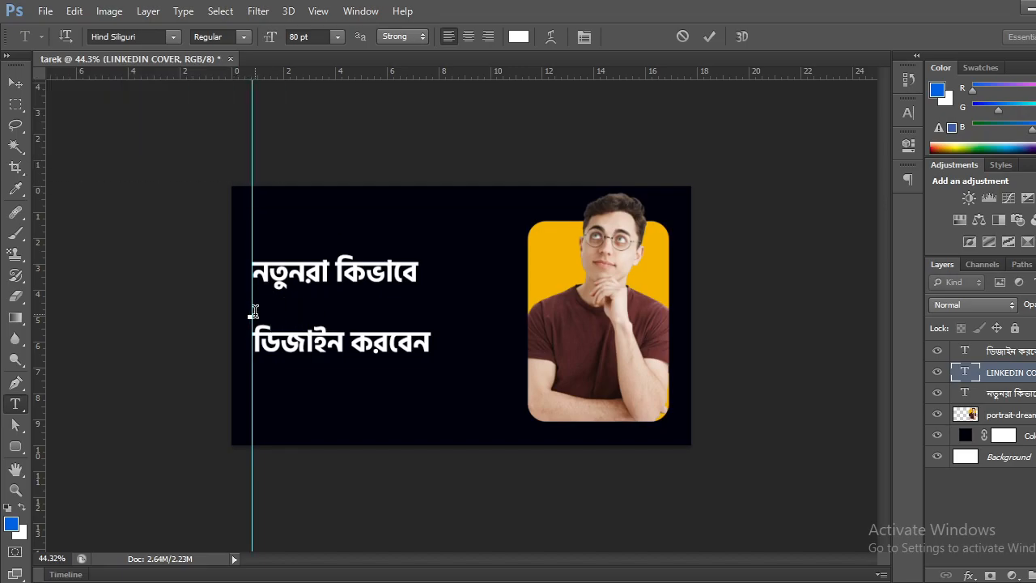
# Step: Enter "লিংকডিন কভার" as the middle headline line and set its font weight to Bold
pyautogui.write('Lingk')
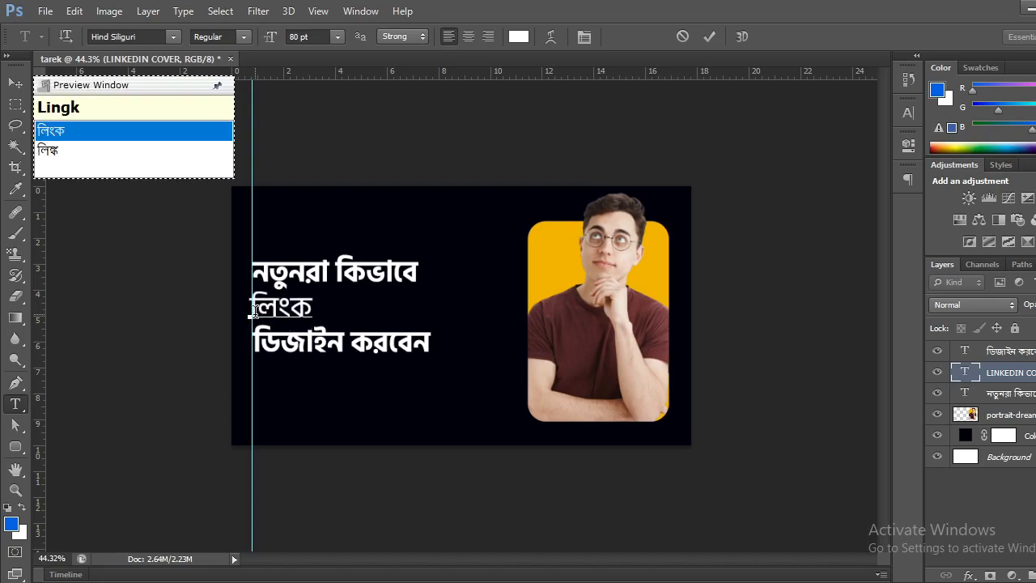
pyautogui.write('Din kov')
pyautogui.write('ar')
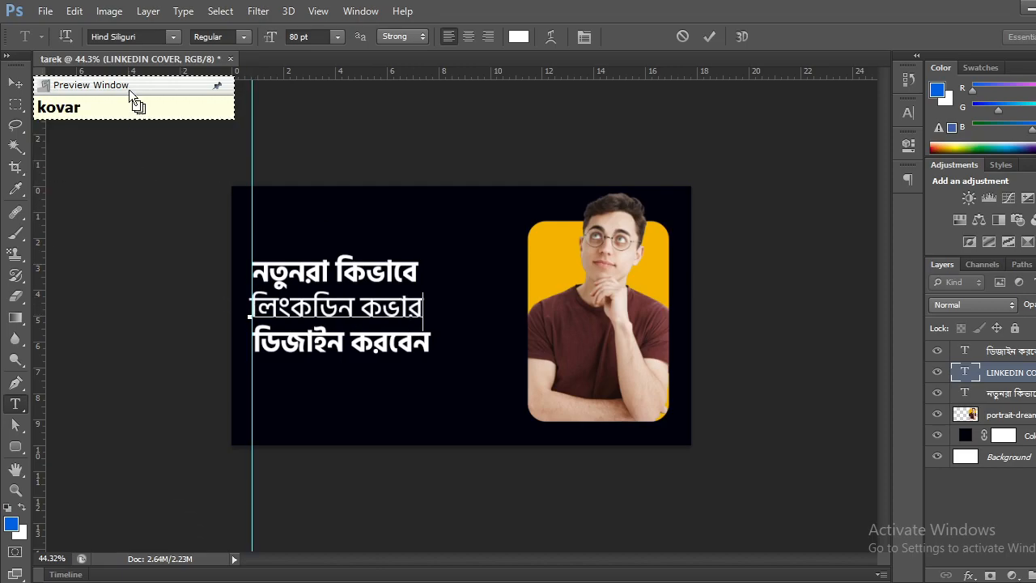
pyautogui.moveTo(428, 308); pyautogui.dragTo(233, 314)
pyautogui.click(243, 36)
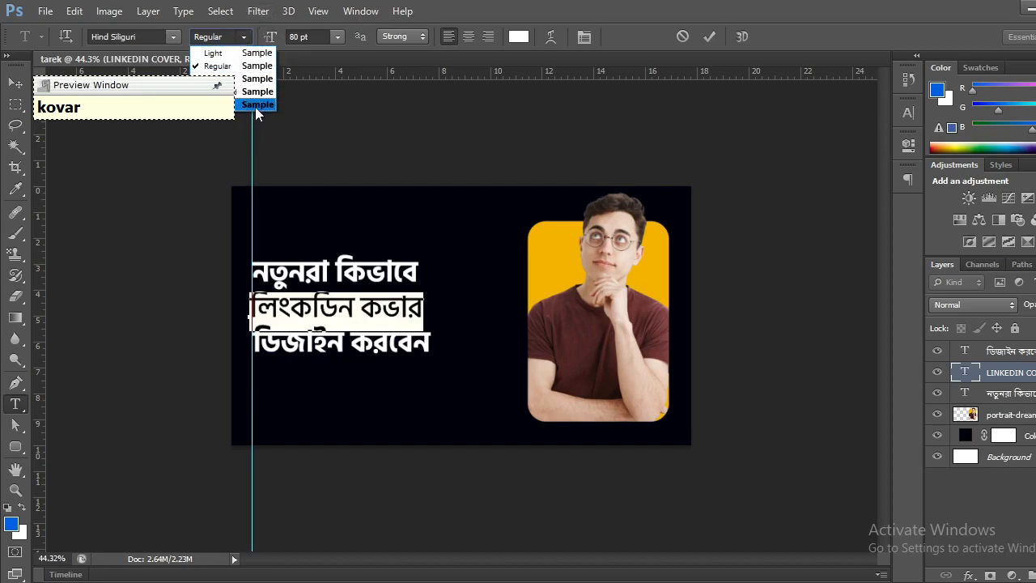
pyautogui.click(247, 104)
pyautogui.click(16, 84)
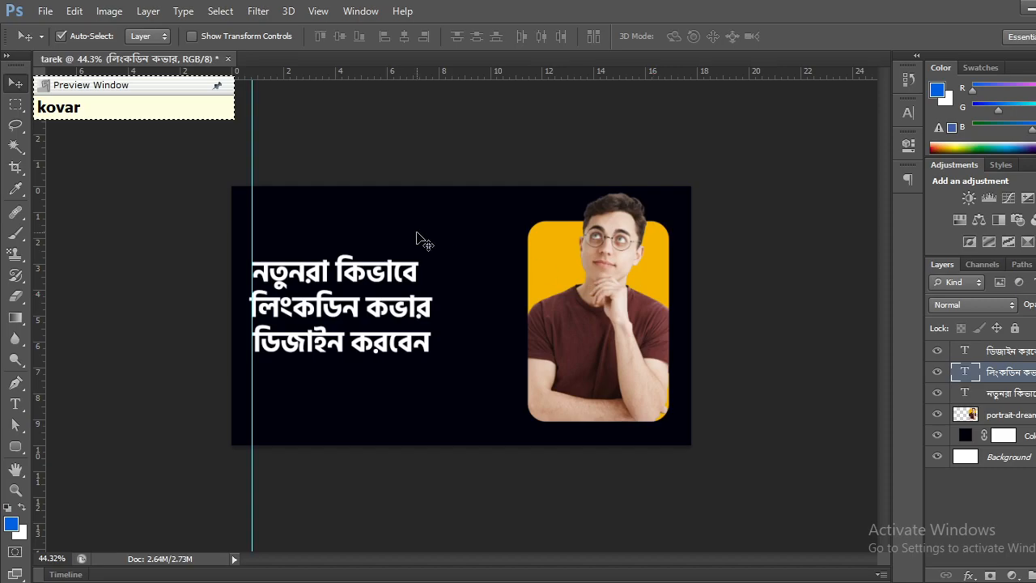
# Step: Set the font weight of the "নতুনরা কিভাবে" and "ডিজাইন করবেন" lines to SemiBold
pyautogui.doubleClick(965, 394)
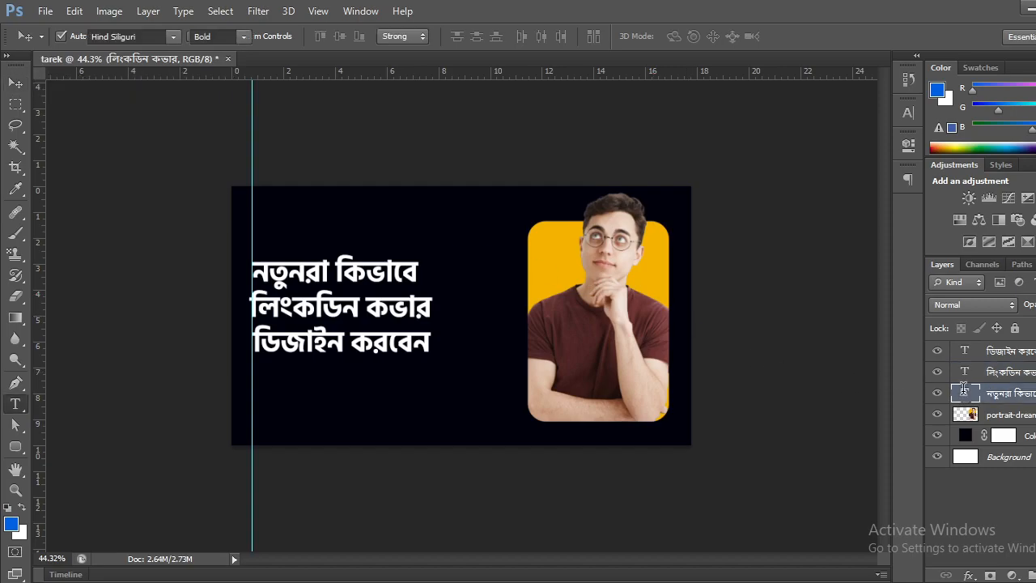
pyautogui.click(245, 38)
pyautogui.click(212, 84)
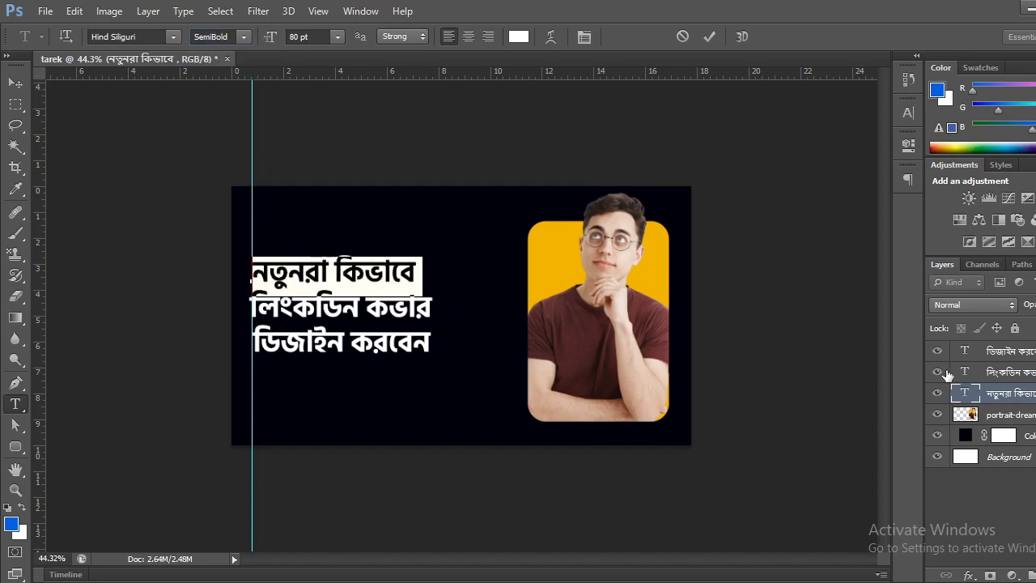
pyautogui.doubleClick(965, 350)
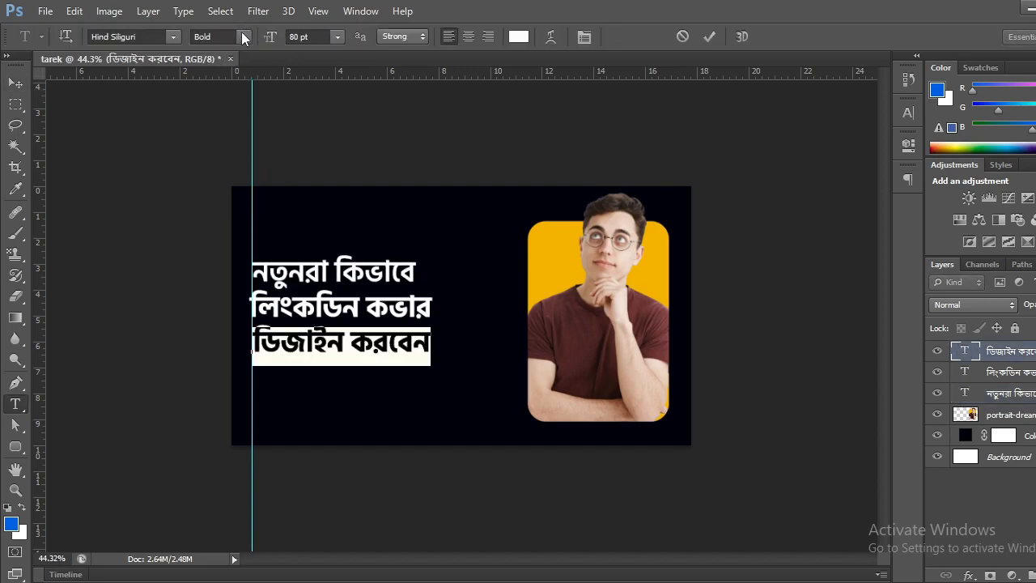
pyautogui.click(243, 38)
pyautogui.click(217, 93)
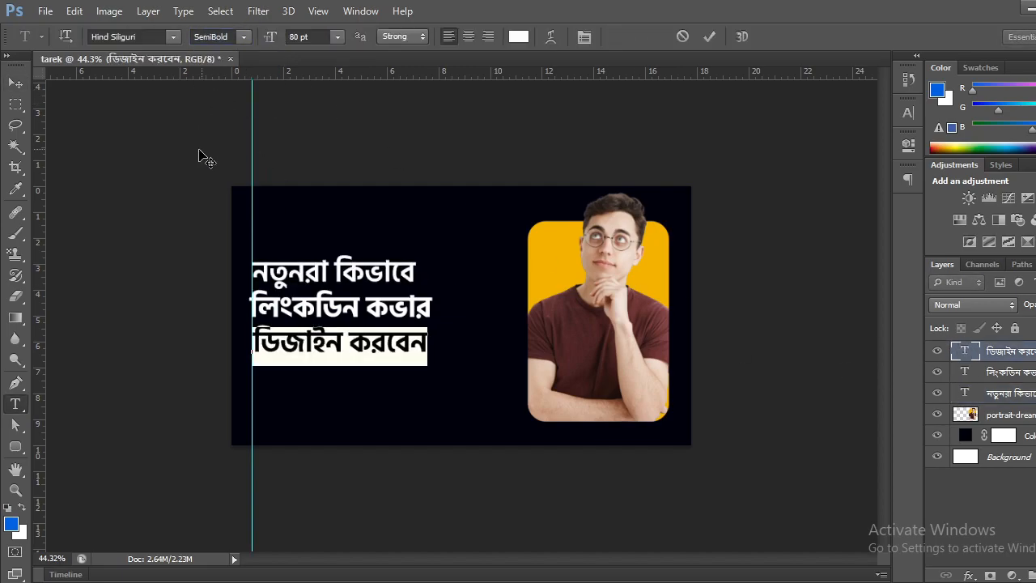
pyautogui.click(16, 82)
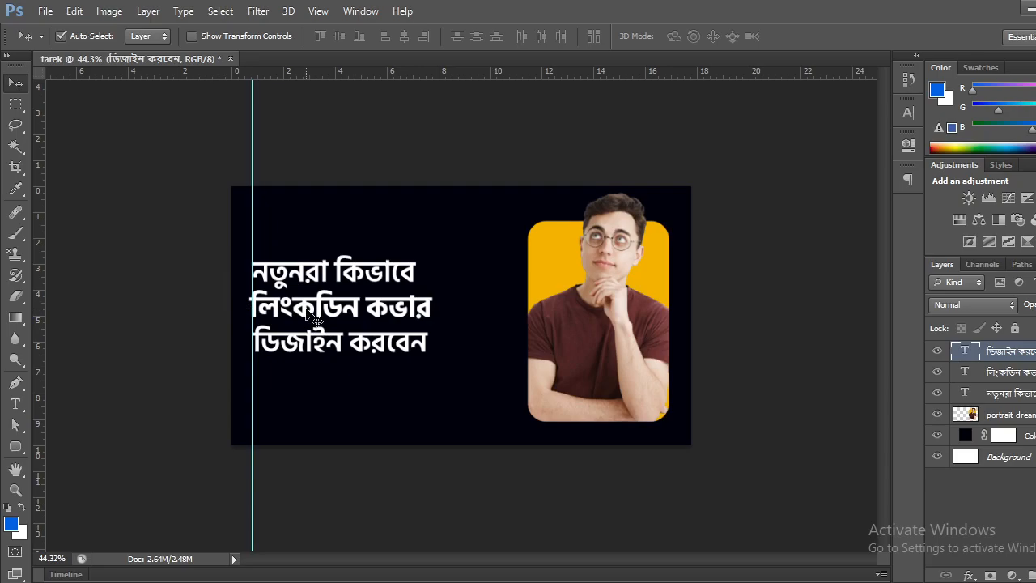
# Step: Scale the "নতুনরা কিভাবে" line down to about 76.5%, keeping its lower-left corner in place
pyautogui.moveTo(310, 273); pyautogui.dragTo(307, 266)
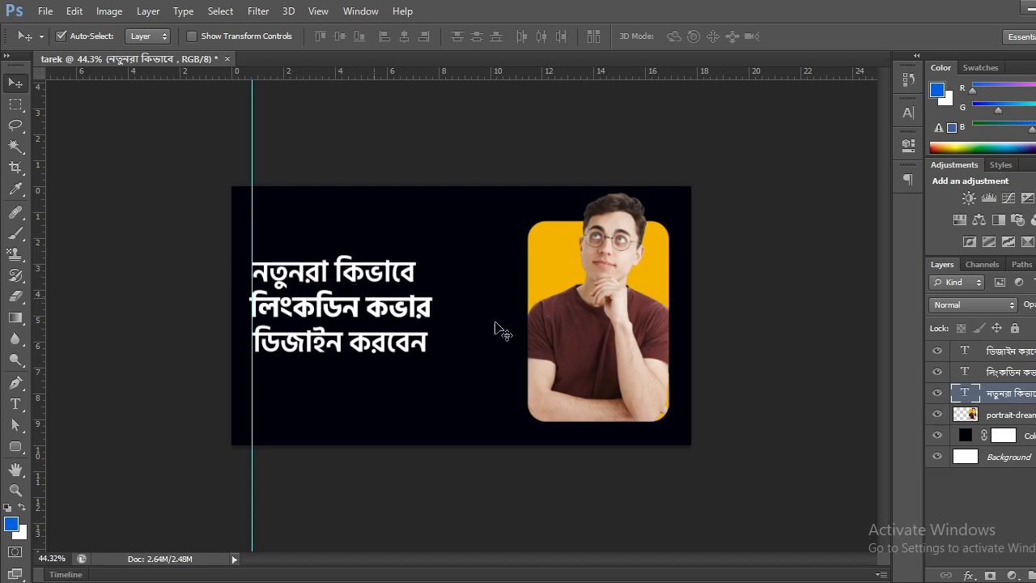
pyautogui.hotkey('ctrl', 't')
pyautogui.moveTo(427, 257); pyautogui.dragTo(382, 266)
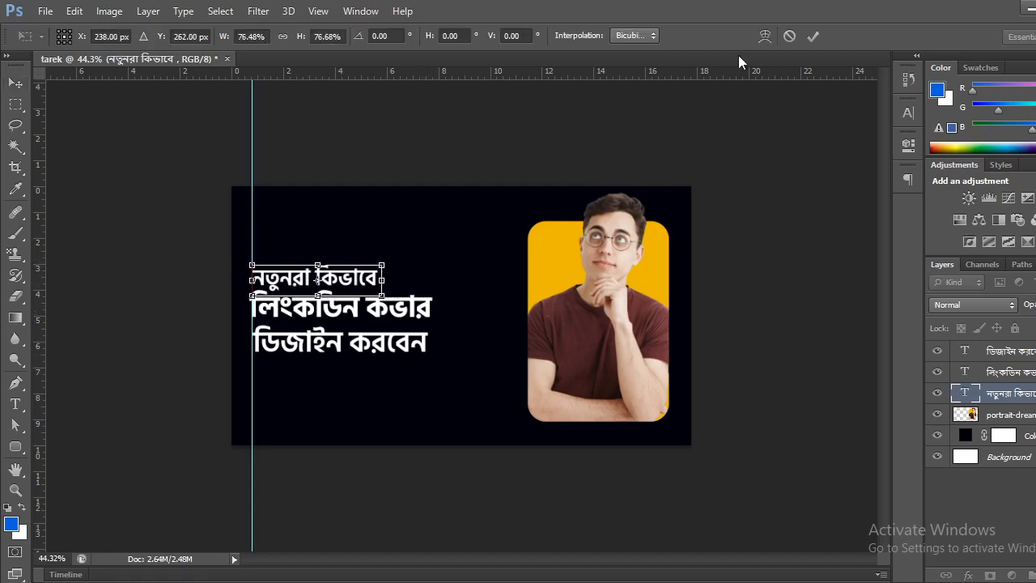
pyautogui.click(812, 37)
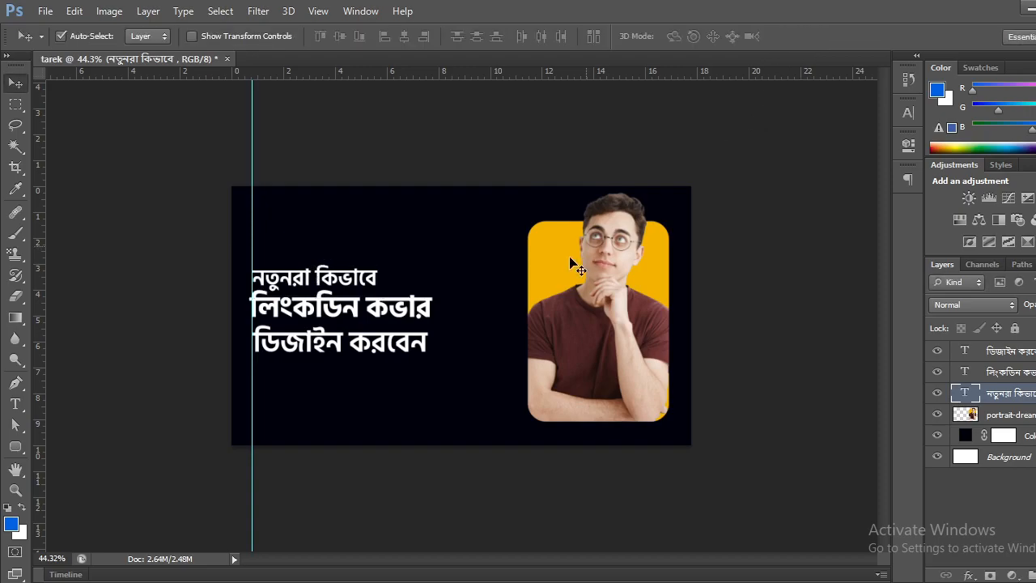
# Step: Match the font size of the "ডিজাইন করবেন" line to the "নতুনরা কিভাবে" line, at 61.34 pt
pyautogui.doubleClick(965, 393)
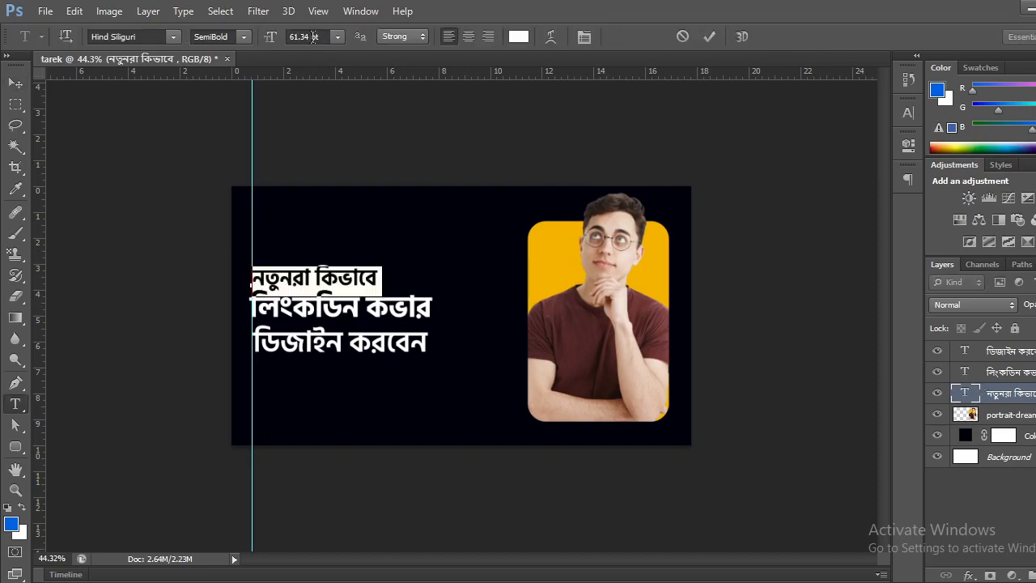
pyautogui.doubleClick(312, 36)
pyautogui.hotkey('ctrl', 'c')
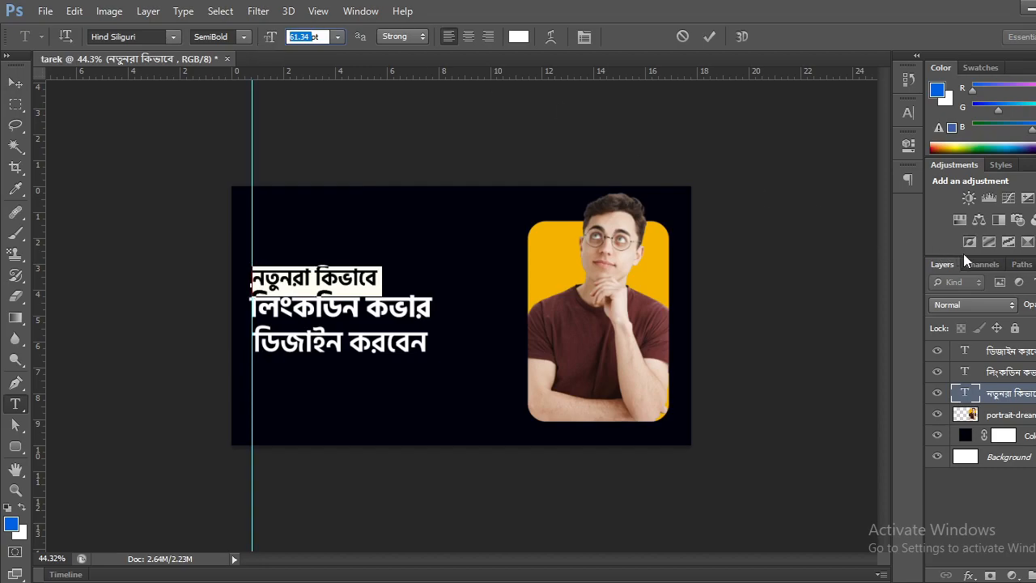
pyautogui.doubleClick(965, 350)
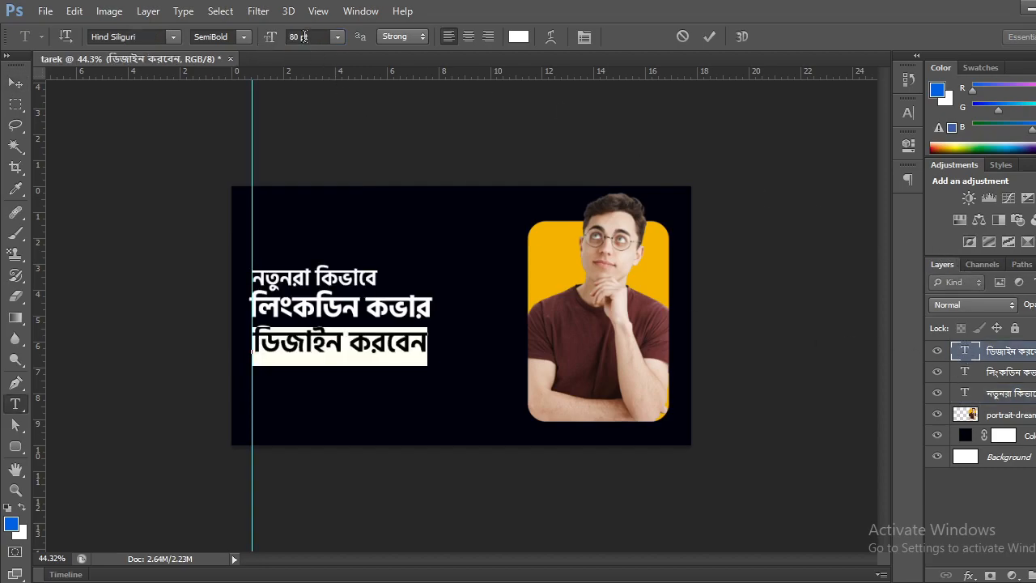
pyautogui.click(293, 37)
pyautogui.hotkey('ctrl', 'v')
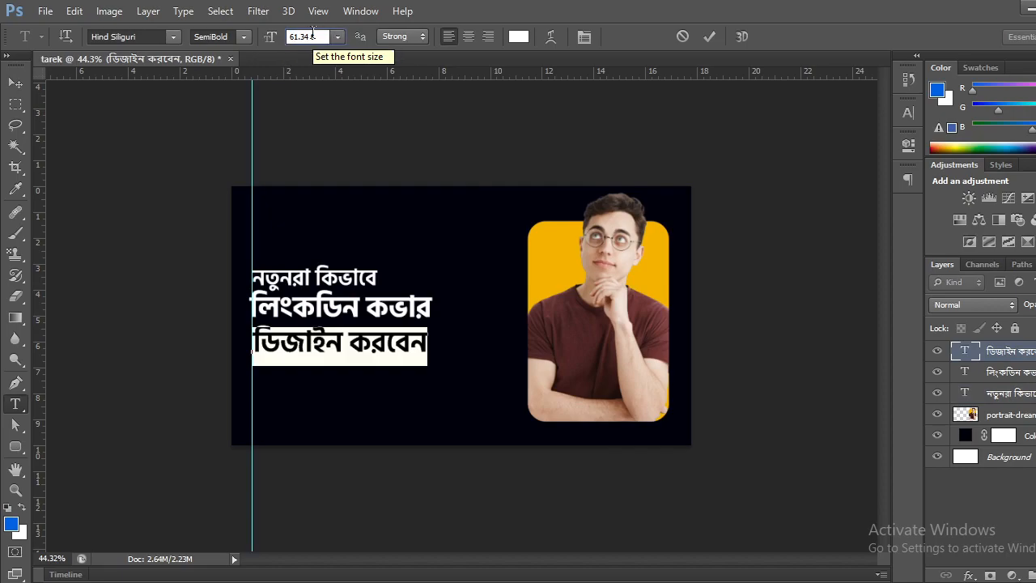
pyautogui.press('Return')
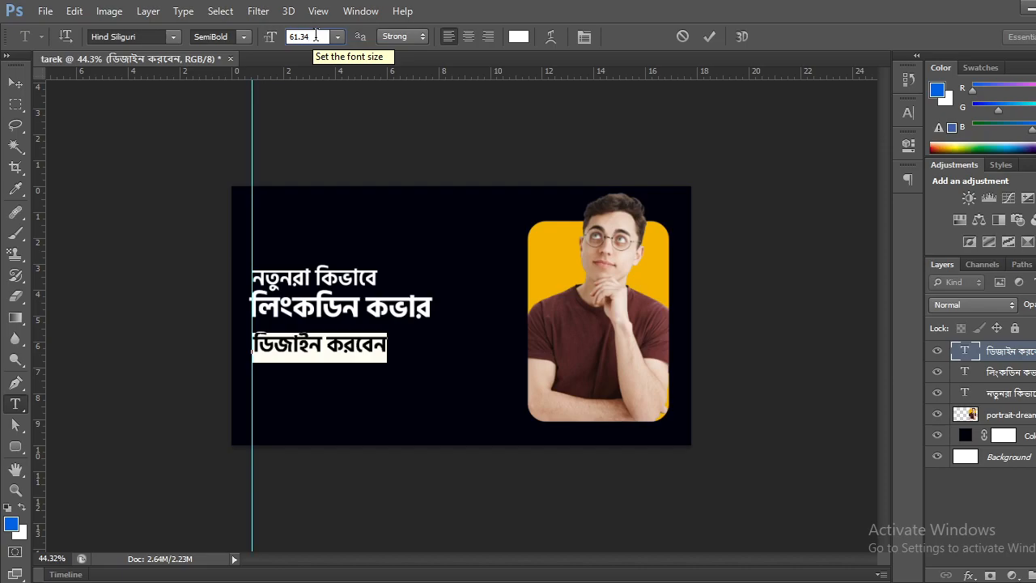
pyautogui.press('Return')
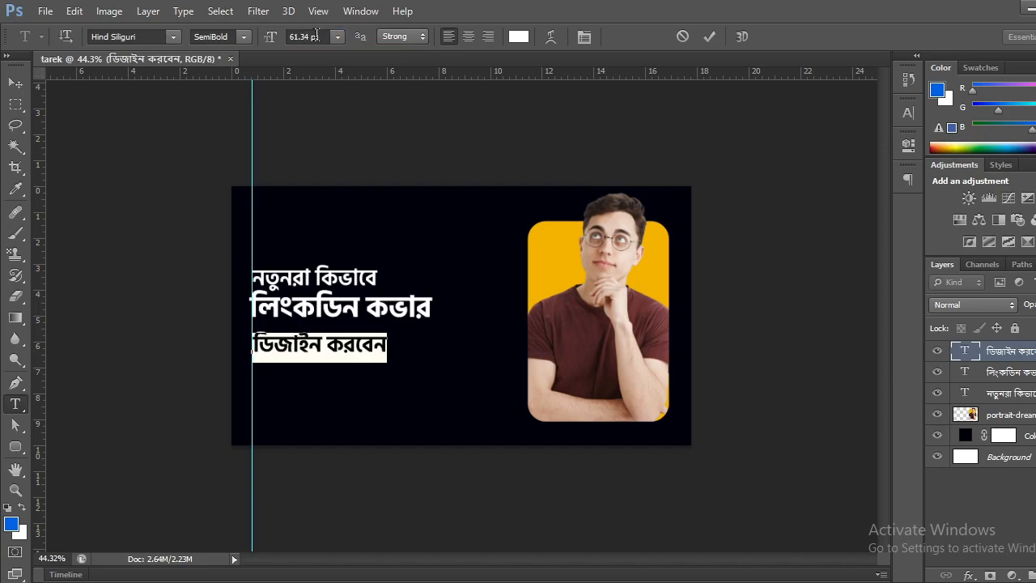
pyautogui.click(709, 36)
pyautogui.press('v')
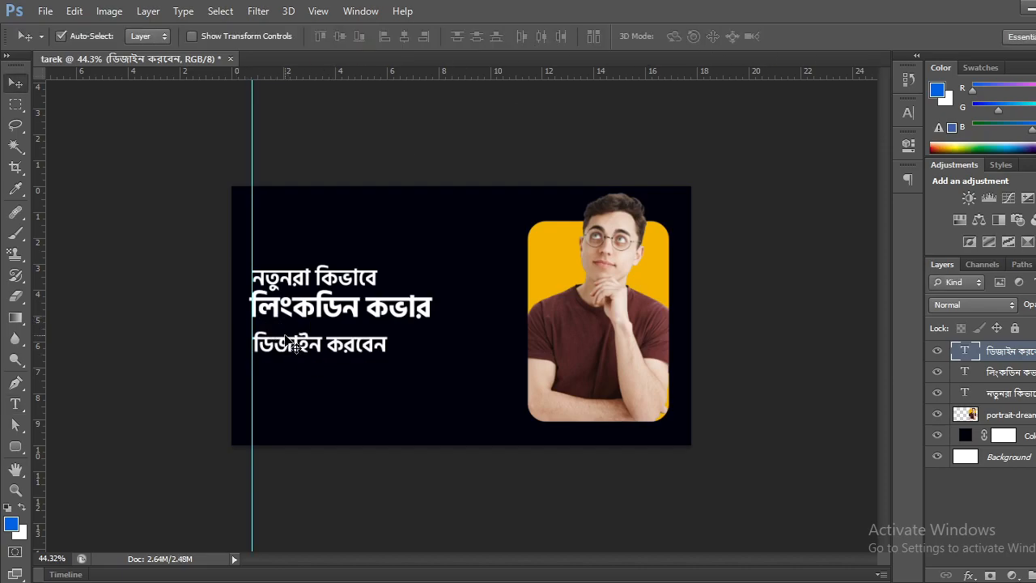
# Step: Nudge the "ডিজাইন করবেন" line straight up to close the gap beneath the middle headline line
pyautogui.press('Up')
pyautogui.press('Up')
pyautogui.press('Up')
pyautogui.press('Up')
pyautogui.press('Up')
pyautogui.press('Up')
pyautogui.press('Up')
pyautogui.press('Up')
pyautogui.press('Up')
pyautogui.press('Up')
pyautogui.press('Up')
pyautogui.press('Up')
pyautogui.press('Up')
pyautogui.press('Up')
pyautogui.press('Up')
pyautogui.press('Up')
pyautogui.press('Up')
pyautogui.press('Up')
pyautogui.press('Up')
pyautogui.press('Up')
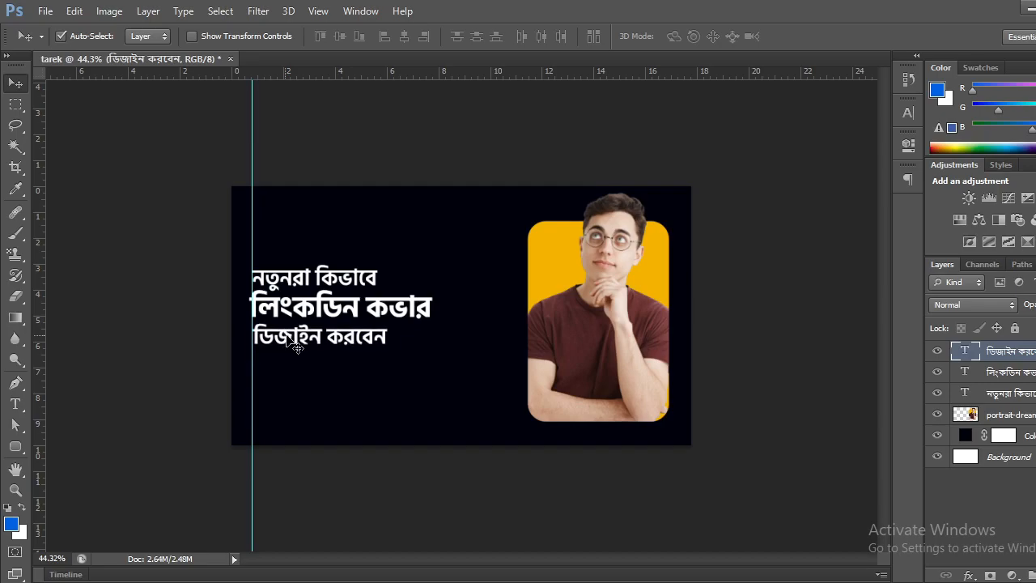
# Step: Colour the "লিংকডিন কভার" line yellow (#f4b200), sampled from the rounded rectangle behind the portrait
pyautogui.click(297, 313)
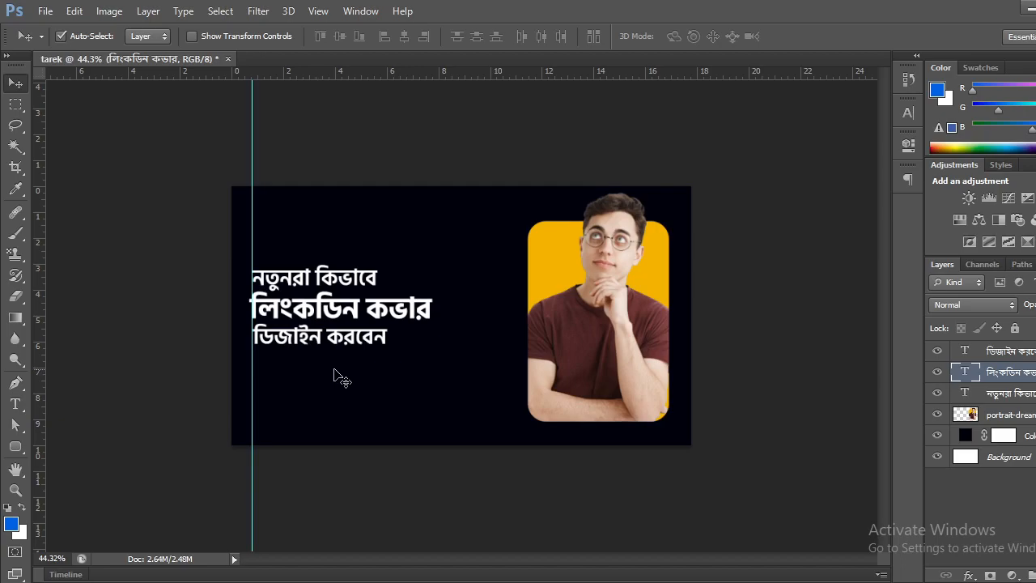
pyautogui.doubleClick(966, 372)
pyautogui.click(519, 36)
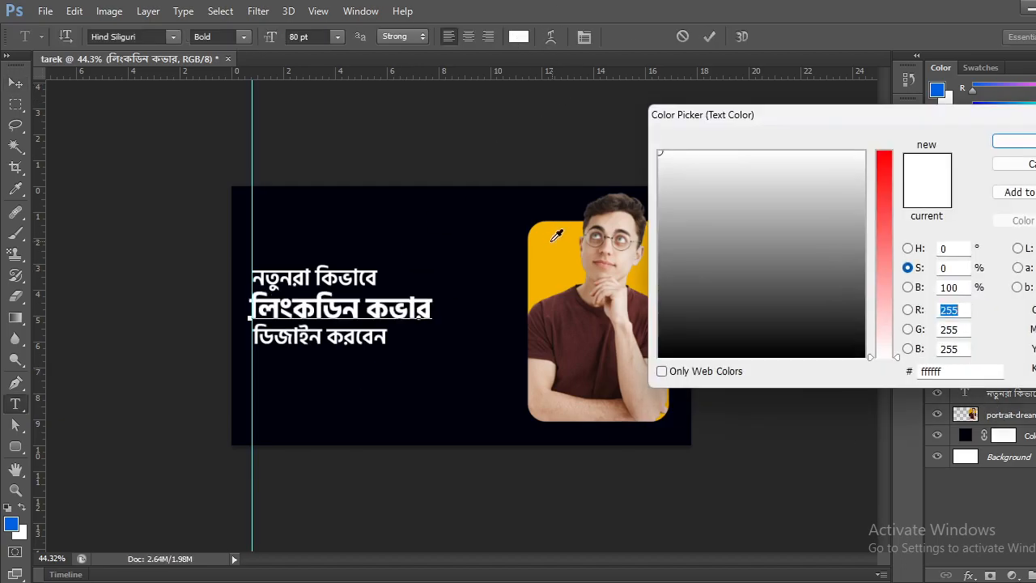
pyautogui.click(547, 242)
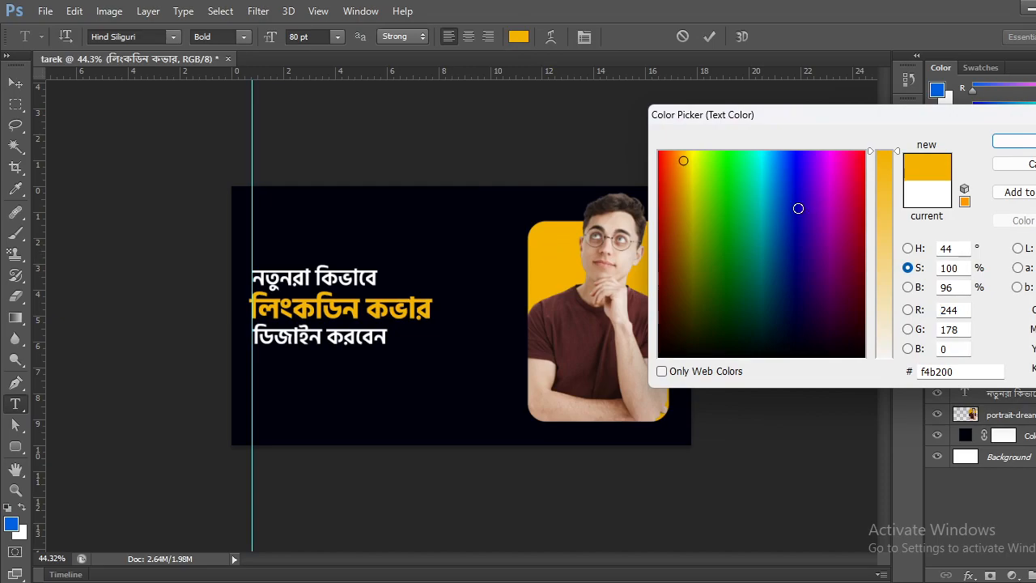
pyautogui.click(1012, 141)
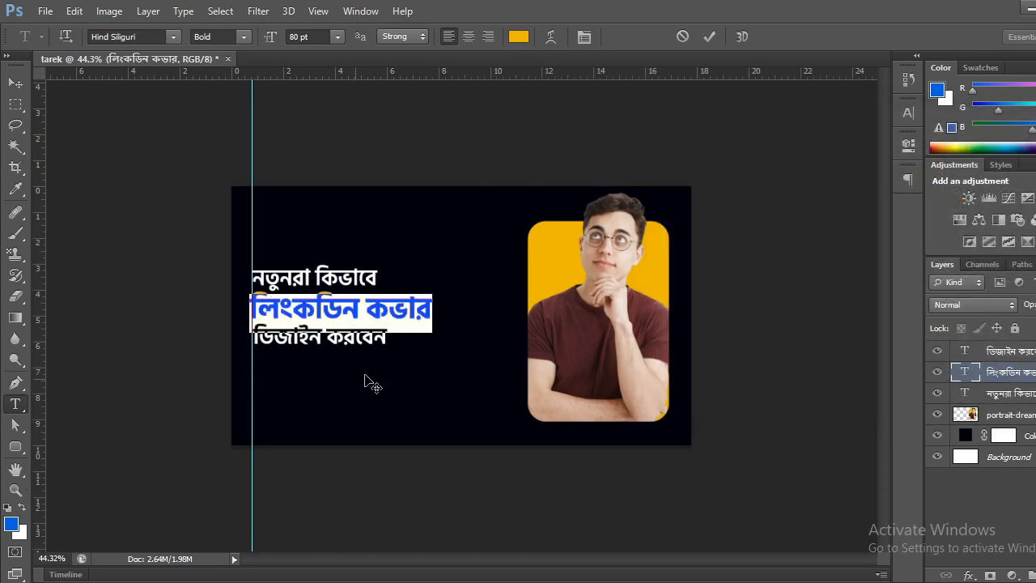
pyautogui.click(709, 36)
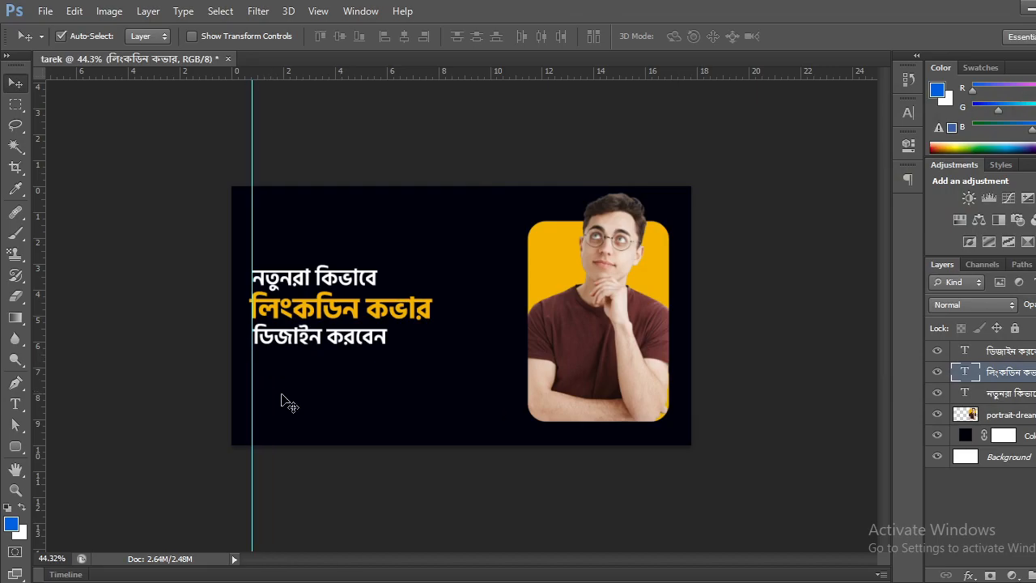
# Step: Left-align both white lines with the yellow line using the repositioned vertical guide, and remove the guide
pyautogui.moveTo(253, 138); pyautogui.dragTo(184, 157)
pyautogui.moveTo(232, 152); pyautogui.dragTo(250, 158)
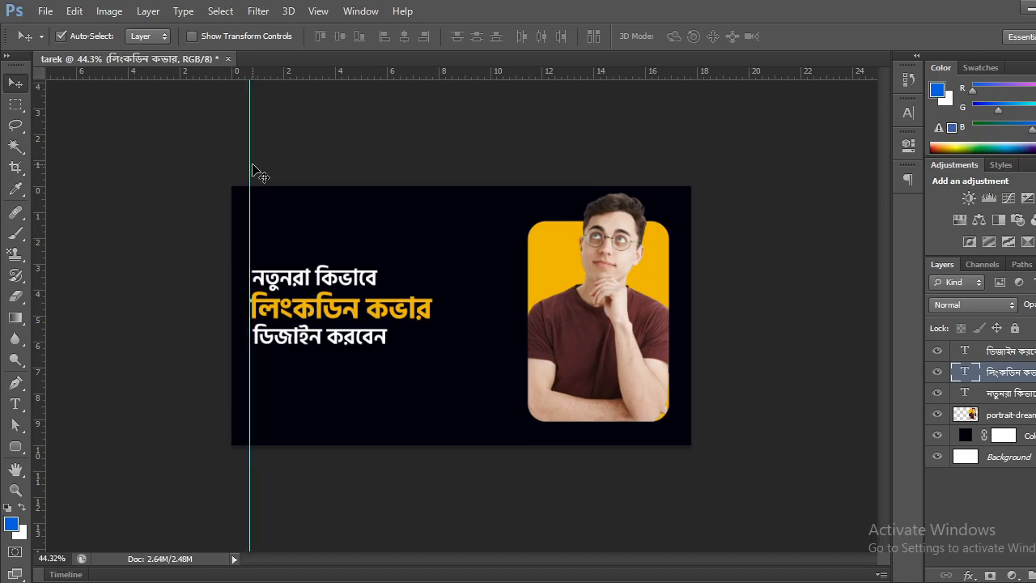
pyautogui.click(306, 348)
pyautogui.moveTo(306, 343); pyautogui.dragTo(309, 340)
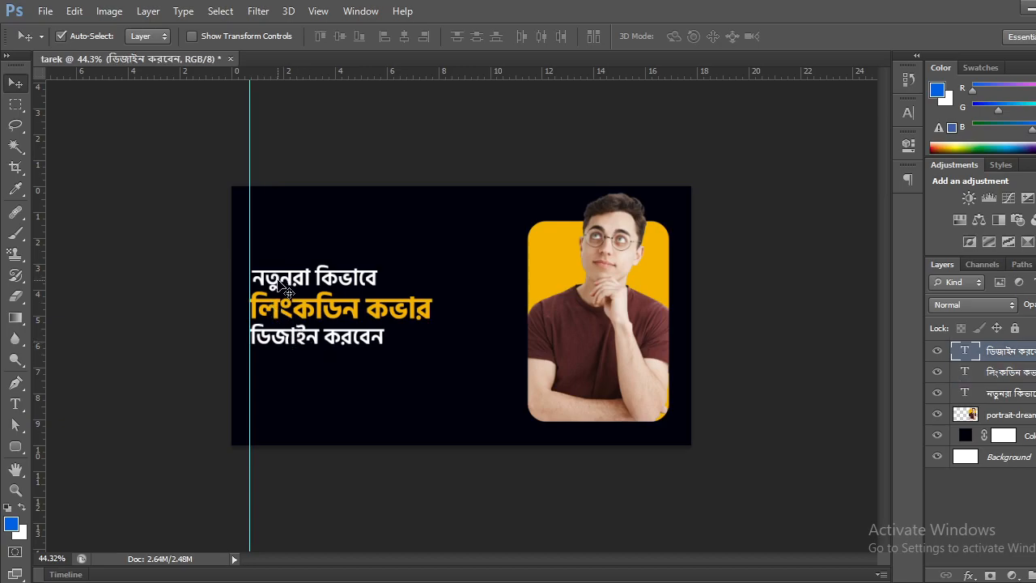
pyautogui.moveTo(283, 293); pyautogui.dragTo(276, 290)
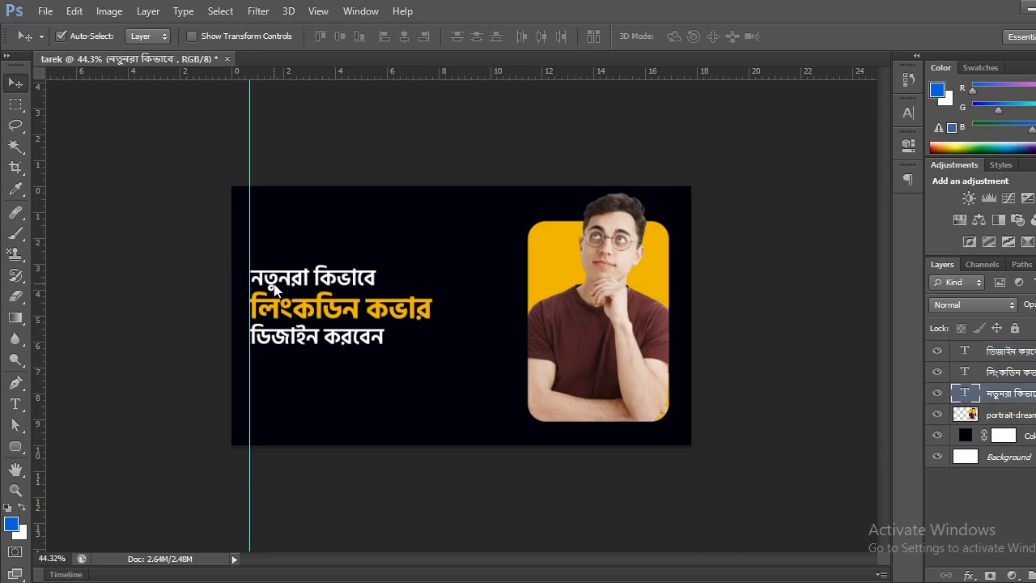
pyautogui.press('Left')
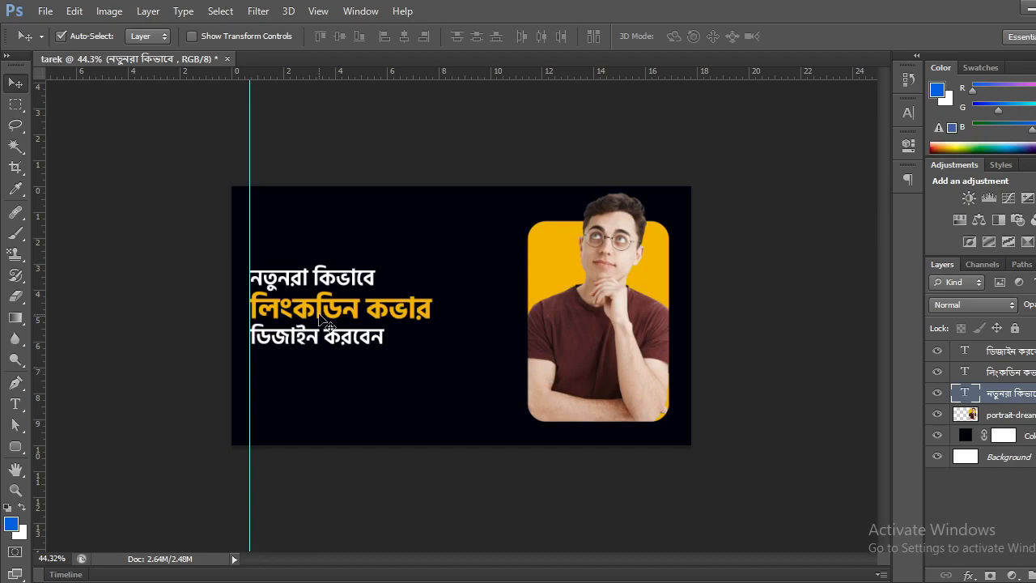
pyautogui.moveTo(250, 141); pyautogui.dragTo(32, 181)
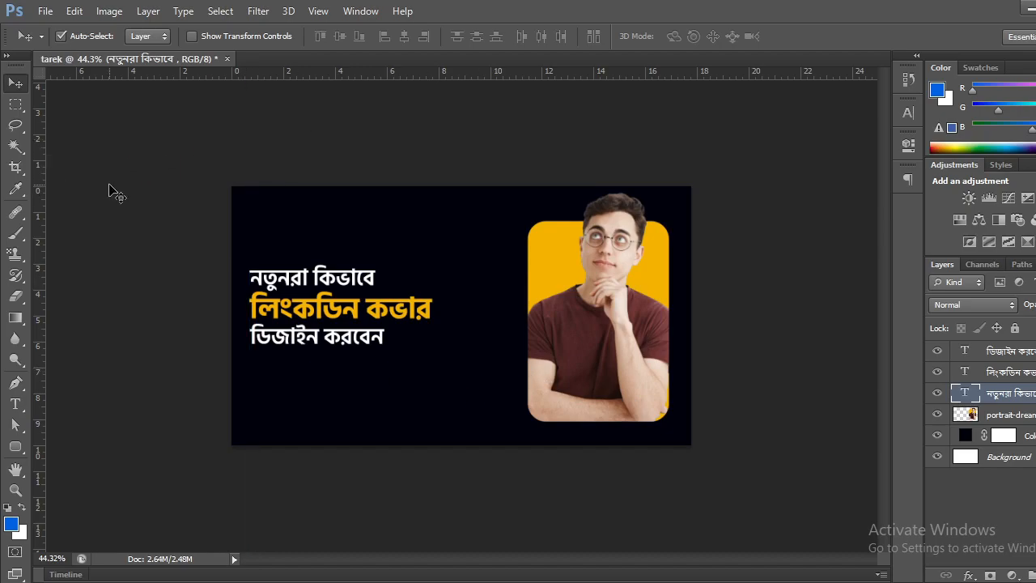
# Step: Scale all three headline lines together to about 137% and move them up beside the portrait
pyautogui.keyDown('shift'); pyautogui.click(1022, 356); pyautogui.keyUp('shift')
pyautogui.hotkey('ctrl', 't')
pyautogui.moveTo(429, 265); pyautogui.dragTo(492, 239)
pyautogui.moveTo(434, 289); pyautogui.dragTo(437, 316)
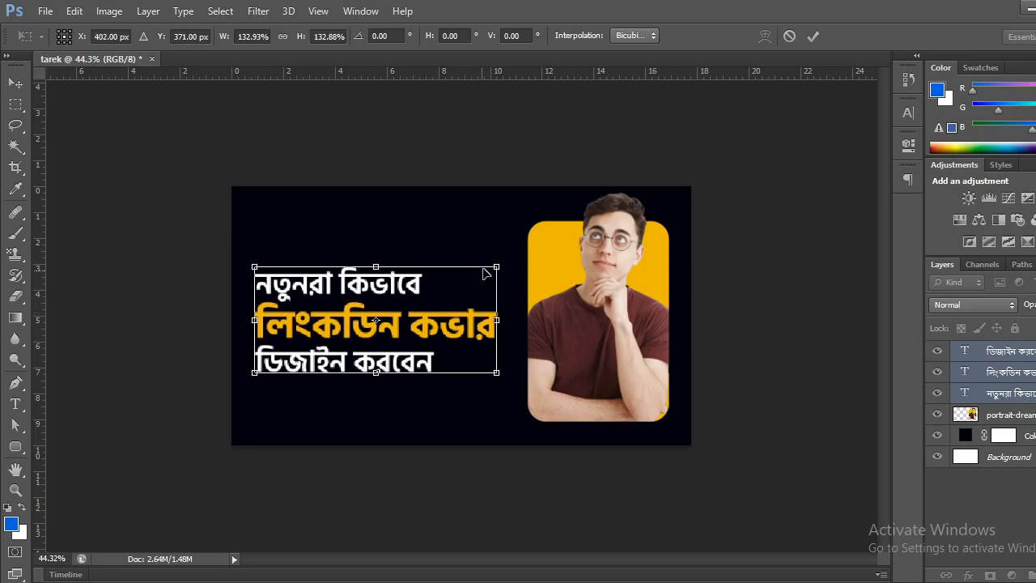
pyautogui.moveTo(492, 267); pyautogui.dragTo(499, 264)
pyautogui.moveTo(430, 295); pyautogui.dragTo(430, 268)
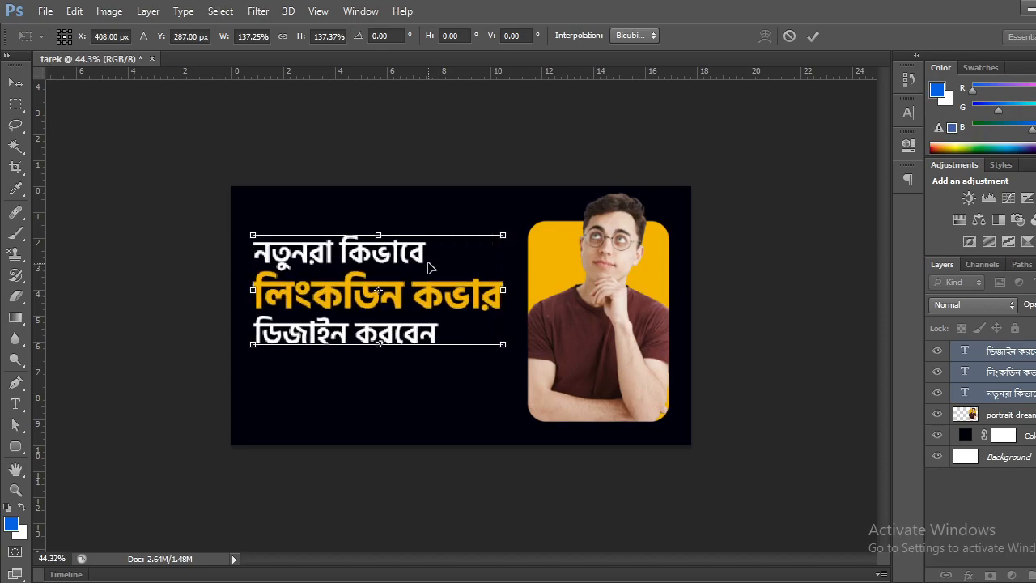
pyautogui.click(812, 37)
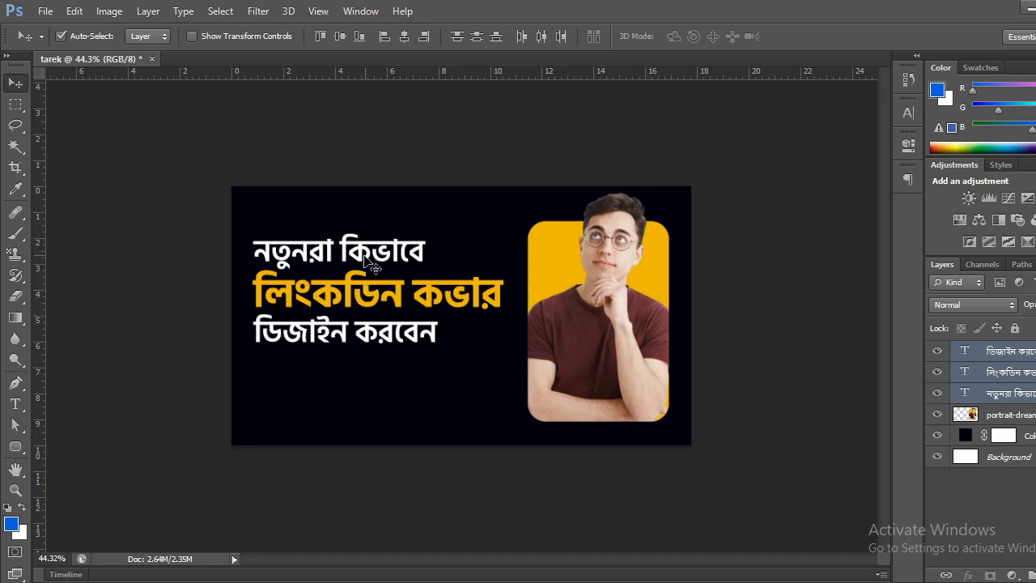
# Step: Set the font size of the "ডিজাইন করবেন" line to 72 pt
pyautogui.doubleClick(964, 351)
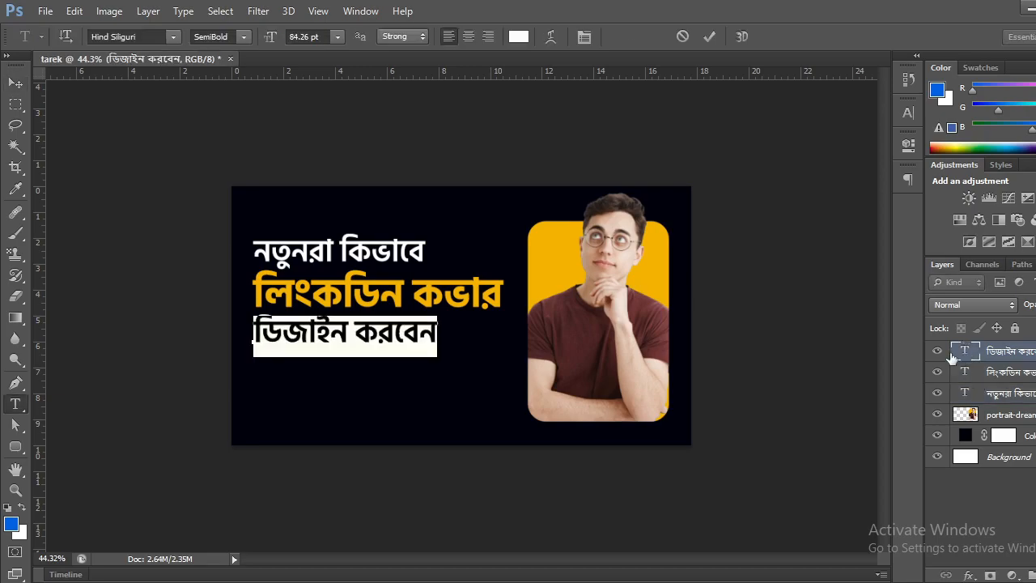
pyautogui.click(338, 38)
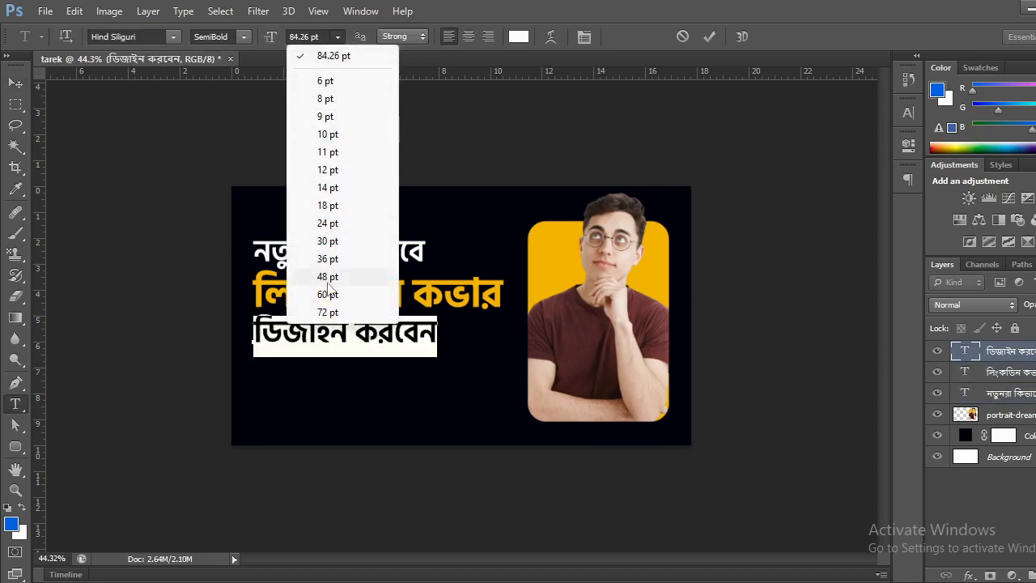
pyautogui.click(328, 295)
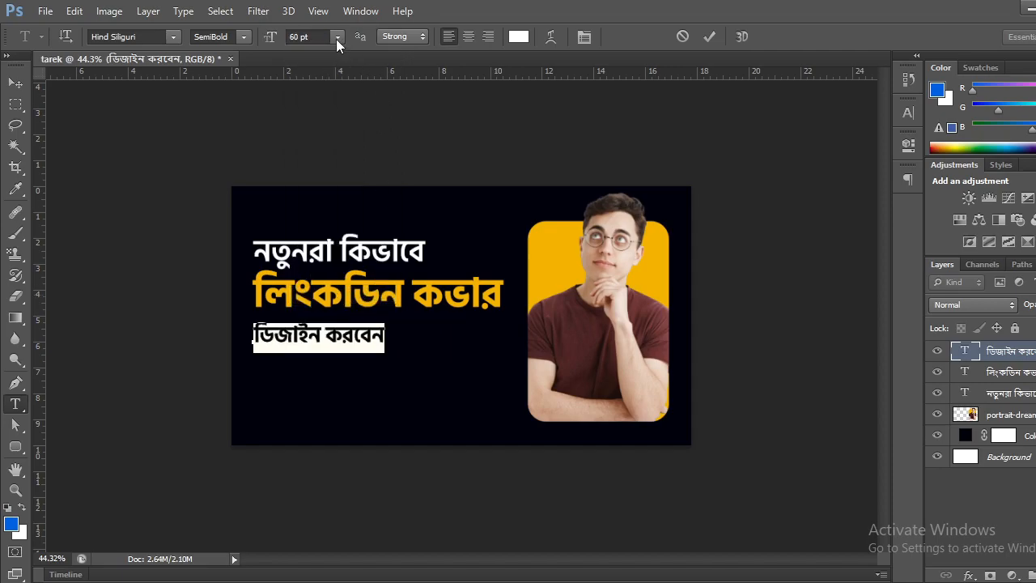
pyautogui.click(338, 37)
pyautogui.click(338, 308)
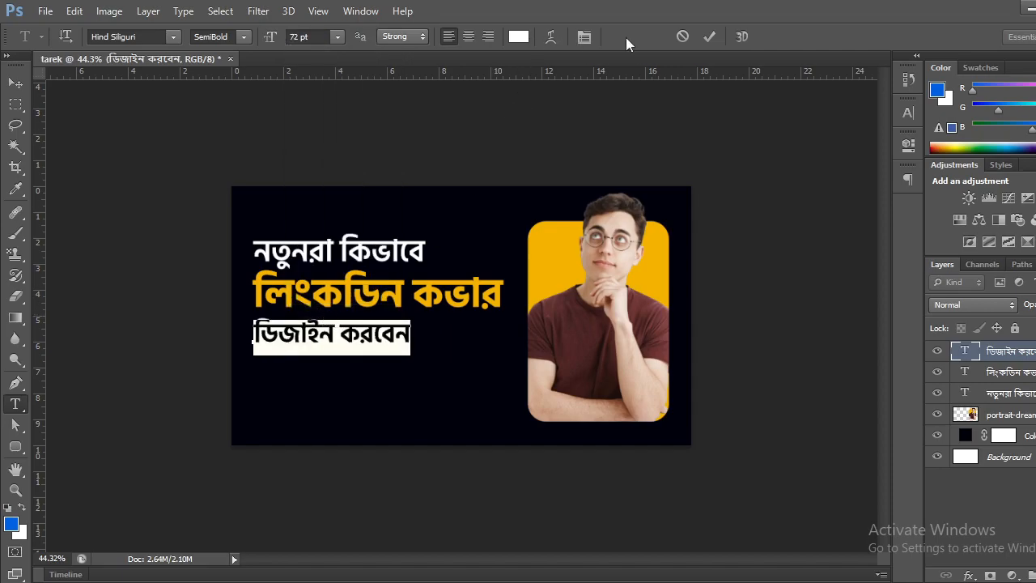
pyautogui.click(709, 36)
pyautogui.press('v')
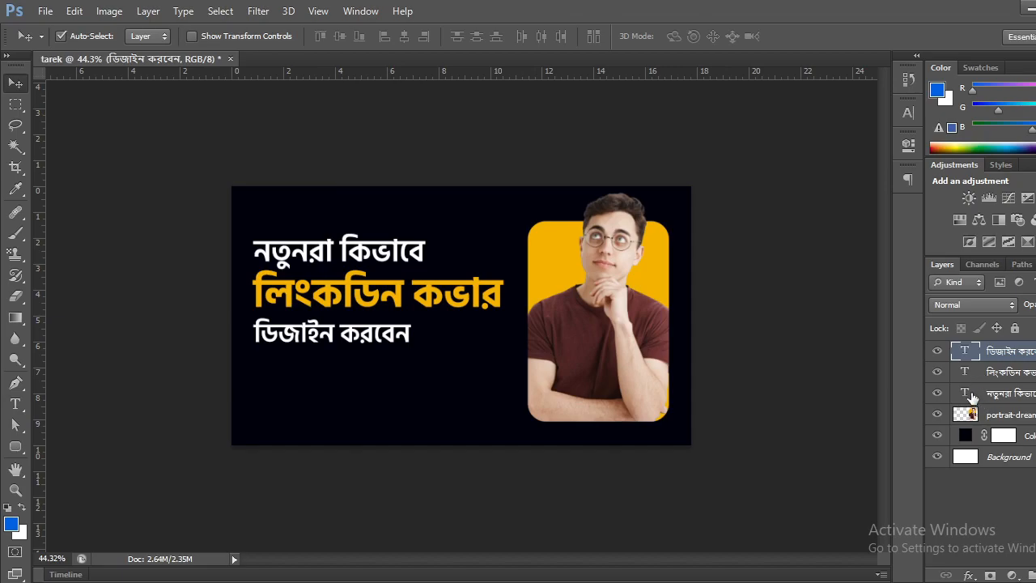
# Step: Set the font size of the "নতুনরা কিভাবে" line to 72 pt
pyautogui.doubleClick(966, 394)
pyautogui.click(337, 37)
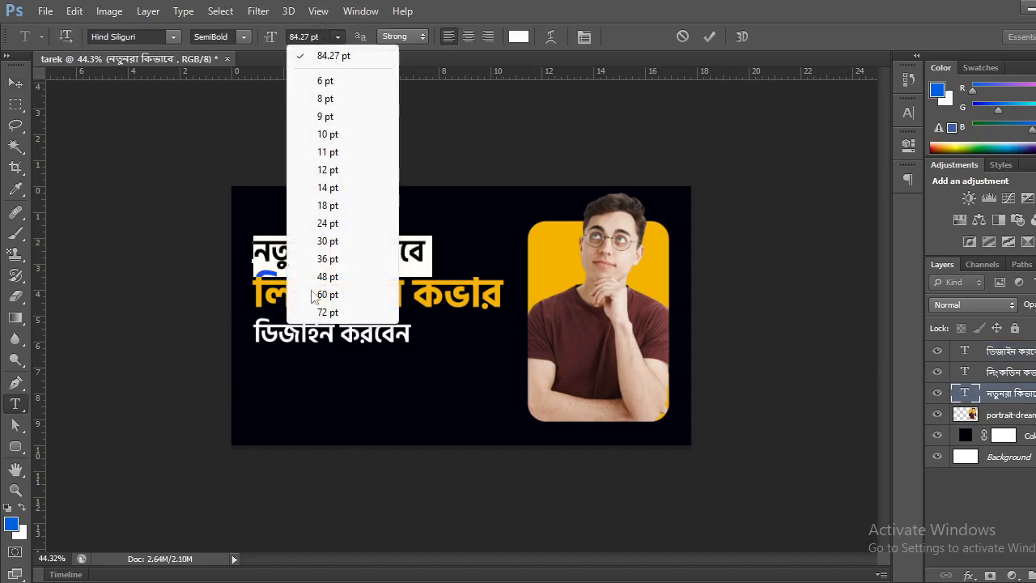
pyautogui.click(332, 308)
pyautogui.click(15, 83)
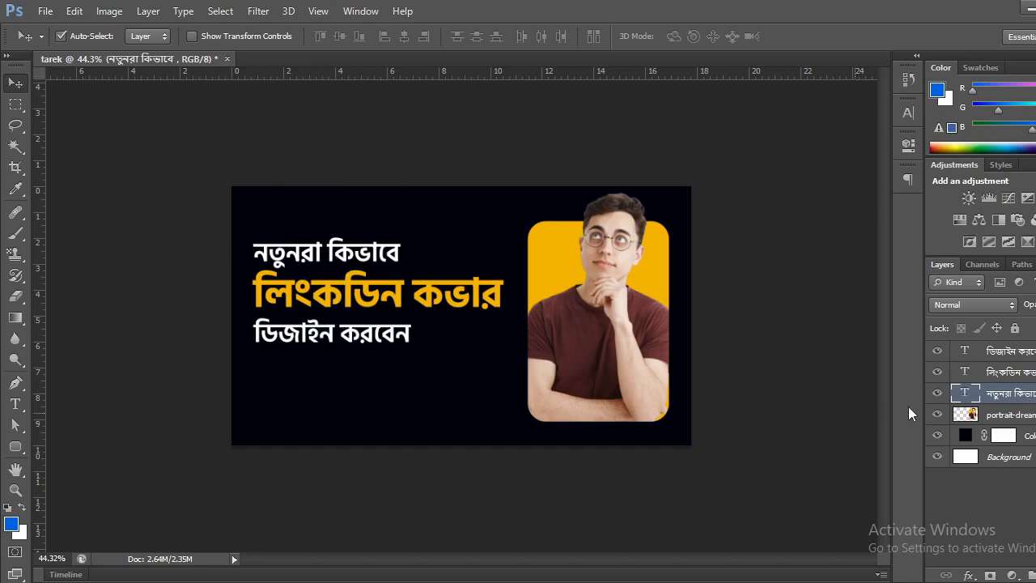
# Step: Nudge the "ডিজাইন করবেন" line up until it sits just below the enlarged yellow line
pyautogui.click(1007, 353)
pyautogui.press('Up')
pyautogui.press('Up')
pyautogui.press('Up')
pyautogui.press('Up')
pyautogui.press('Up')
pyautogui.press('Up')
pyautogui.press('Up')
pyautogui.press('Up')
pyautogui.press('Up')
pyautogui.press('Up')
pyautogui.press('Up')
pyautogui.press('Up')
pyautogui.press('Up')
pyautogui.press('Up')
pyautogui.press('Up')
pyautogui.press('Up')
pyautogui.press('Up')
pyautogui.press('Up')
pyautogui.press('Up')
pyautogui.press('Up')
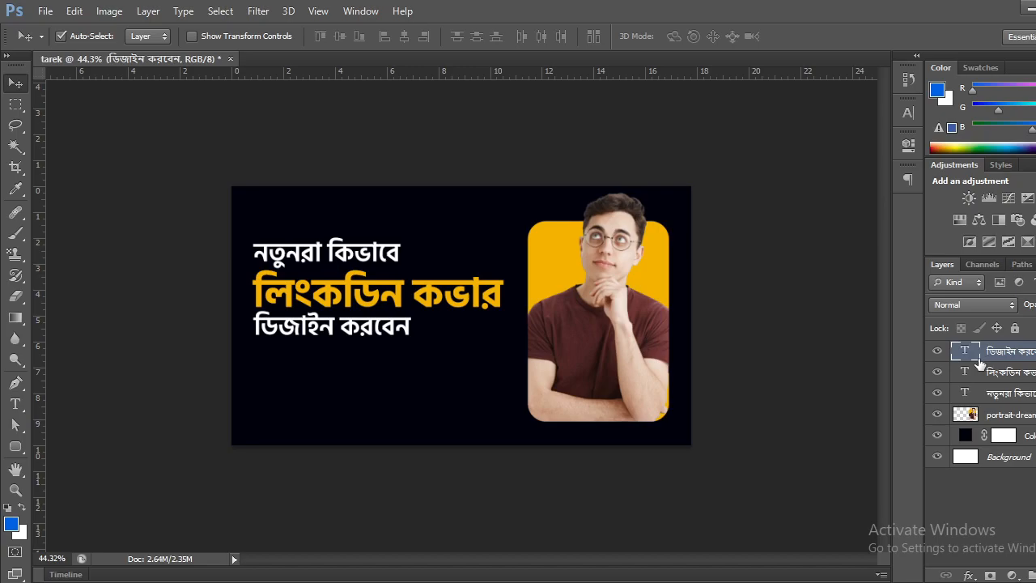
pyautogui.press('Down')
pyautogui.press('Down')
pyautogui.press('Down')
pyautogui.press('Down')
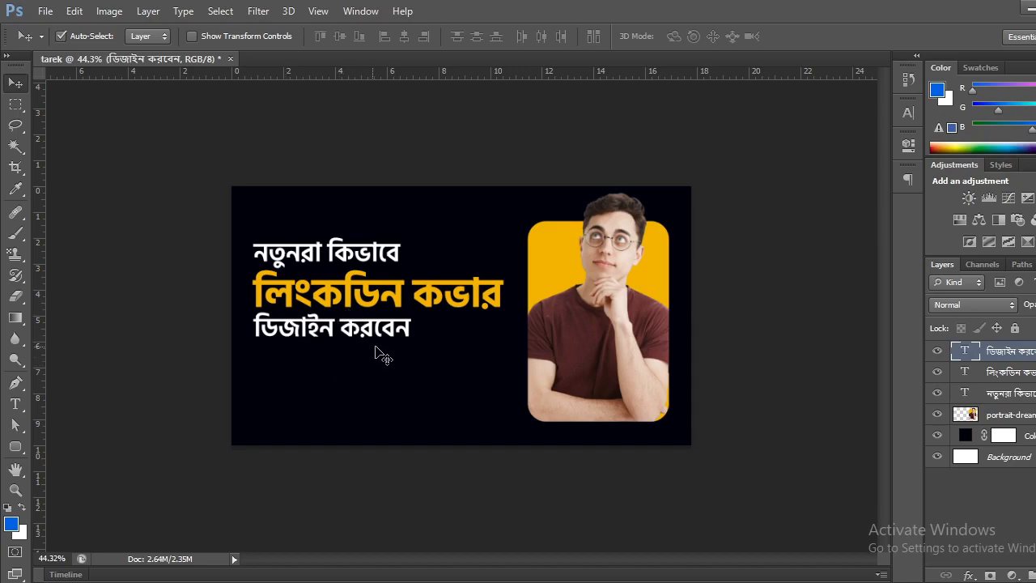
# Step: Break the yellow "লিংকডিন কভার" text into two lines before "কভার"
pyautogui.doubleClick(967, 354)
pyautogui.doubleClick(965, 372)
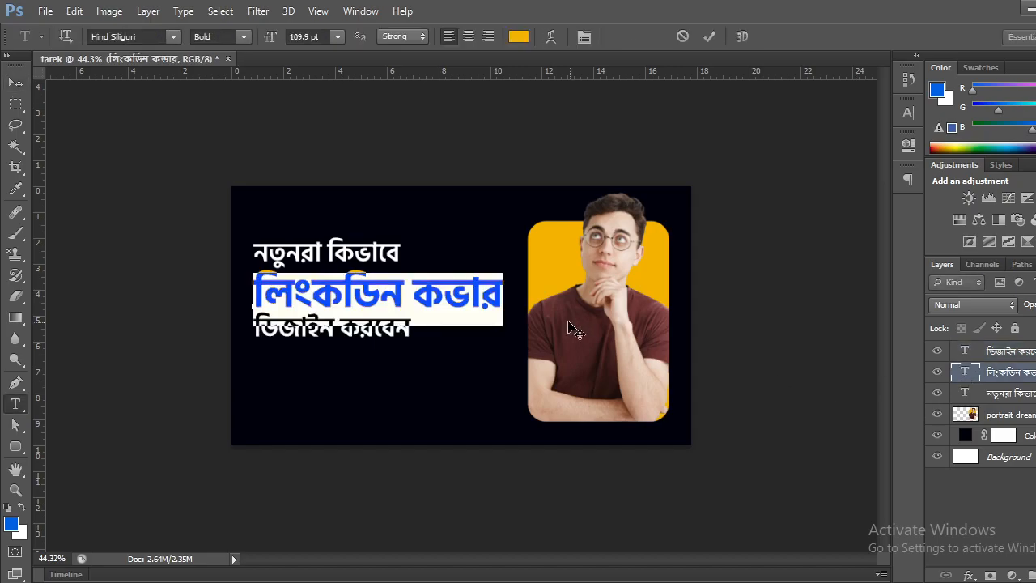
pyautogui.click(419, 295)
pyautogui.press('Return')
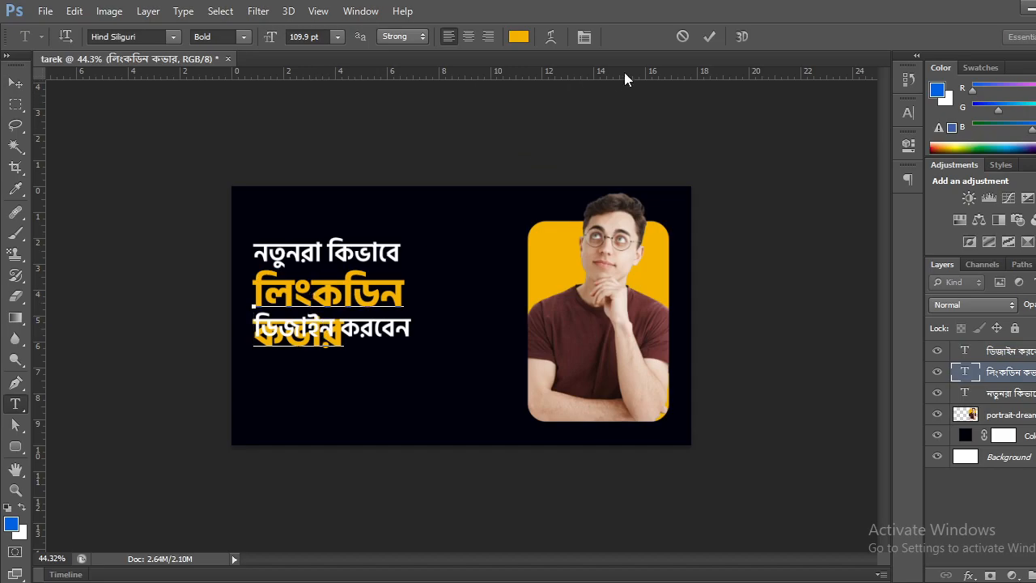
pyautogui.click(710, 37)
pyautogui.press('v')
# Step: Set the leading of the two-line yellow "লিংকডিন কভার" text to 95.52 pt
pyautogui.doubleClick(964, 372)
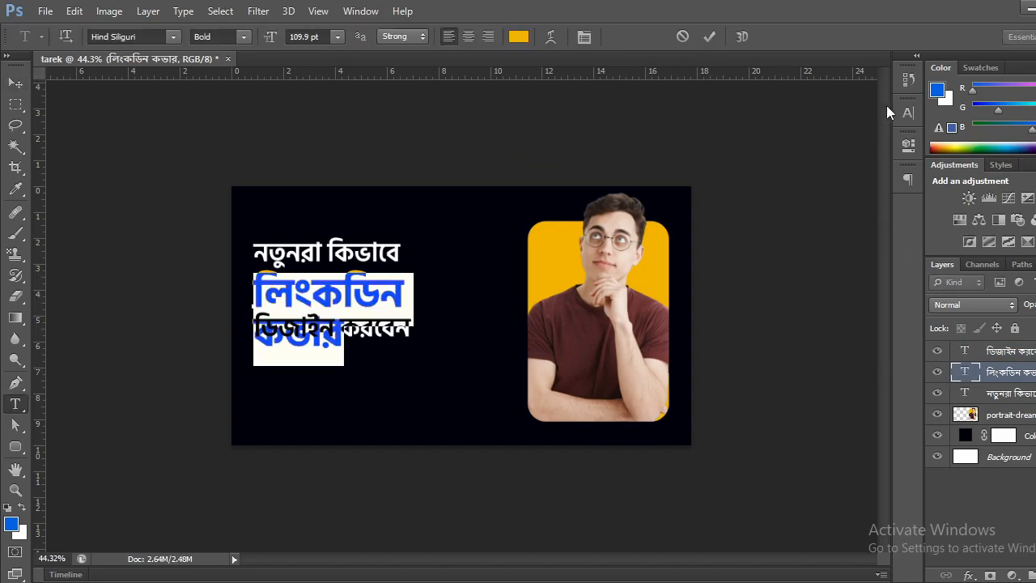
pyautogui.click(910, 112)
pyautogui.click(841, 145)
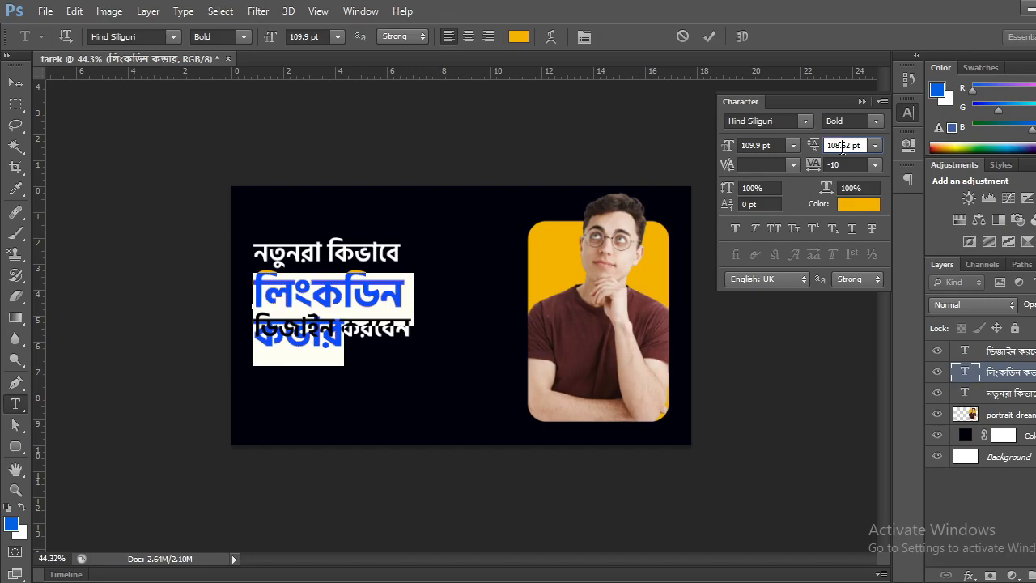
pyautogui.press('Up')
pyautogui.press('Up')
pyautogui.press('Up')
pyautogui.press('Up')
pyautogui.press('Up')
pyautogui.press('Up')
pyautogui.press('Up')
pyautogui.press('Up')
pyautogui.press('Up')
pyautogui.press('Up')
pyautogui.press('Up')
pyautogui.press('Up')
pyautogui.press('Down')
pyautogui.press('Down')
pyautogui.press('Down')
pyautogui.press('Down')
pyautogui.press('Down')
pyautogui.press('Down')
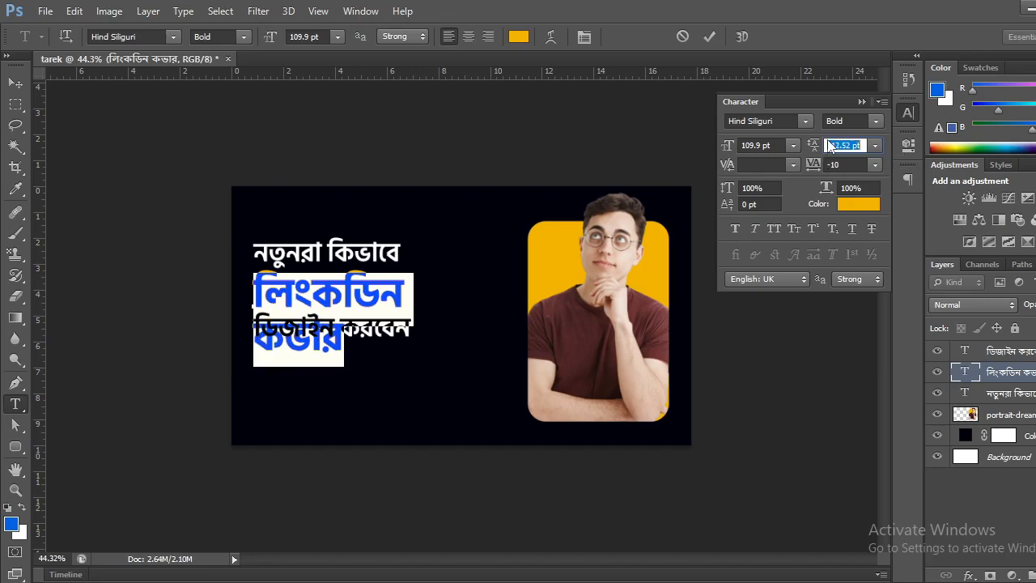
pyautogui.press('Down')
pyautogui.press('Down')
pyautogui.press('Down')
pyautogui.press('Down')
pyautogui.press('Down')
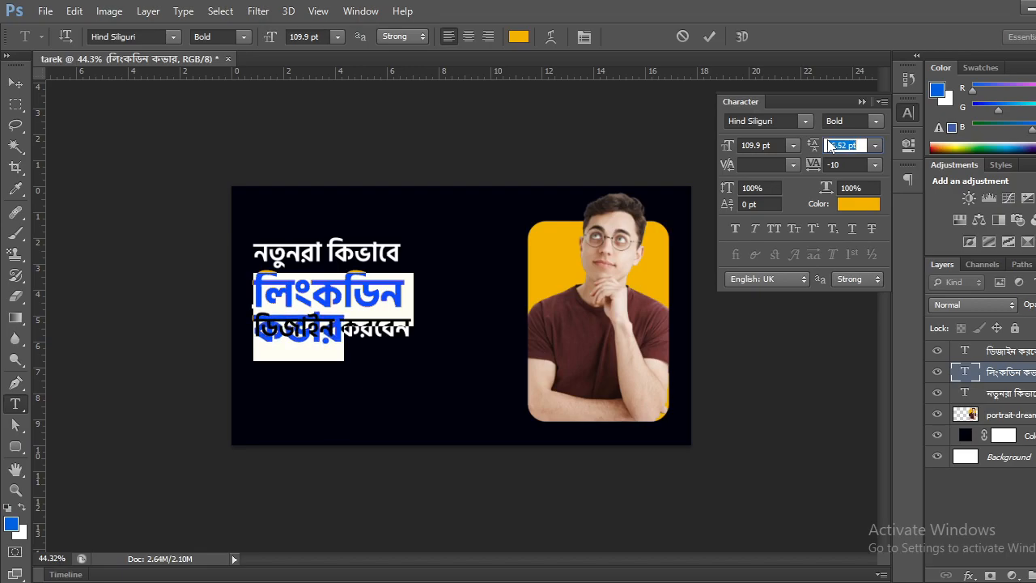
pyautogui.press('Up')
pyautogui.press('Up')
pyautogui.press('Up')
pyautogui.click(710, 38)
pyautogui.press('v')
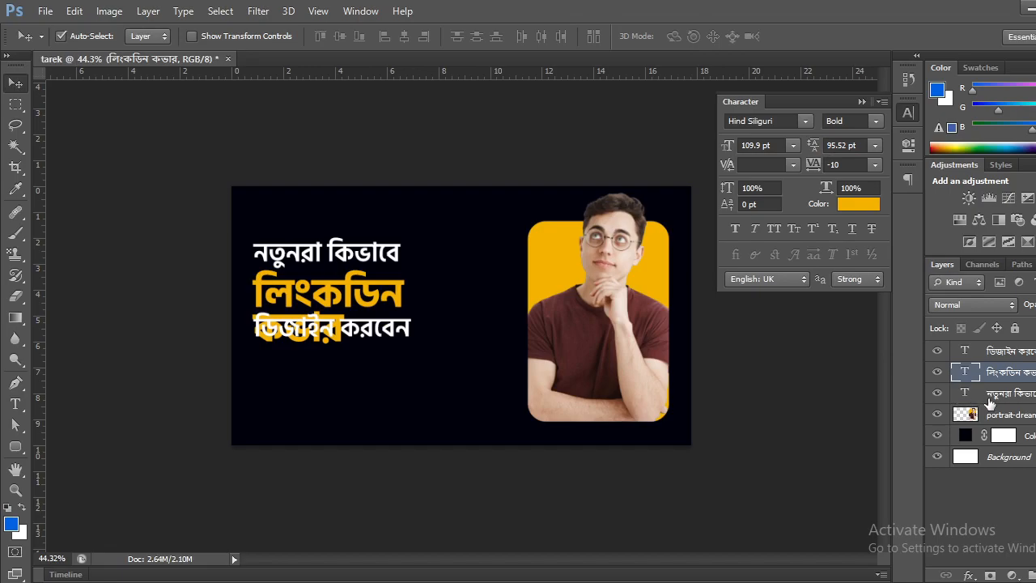
# Step: Nudge the "ডিজাইন করবেন" line down until it sits just below the yellow word "কভার"
pyautogui.click(981, 350)
pyautogui.click(978, 353)
pyautogui.hotkey('shift', 'Down')
pyautogui.hotkey('shift', 'Down')
pyautogui.hotkey('shift', 'Down')
pyautogui.hotkey('shift', 'Down')
pyautogui.hotkey('shift', 'Down')
pyautogui.hotkey('shift', 'Down')
pyautogui.hotkey('shift', 'Down')
pyautogui.hotkey('shift', 'Down')
pyautogui.press('Down')
pyautogui.press('Down')
pyautogui.press('Down')
pyautogui.press('Down')
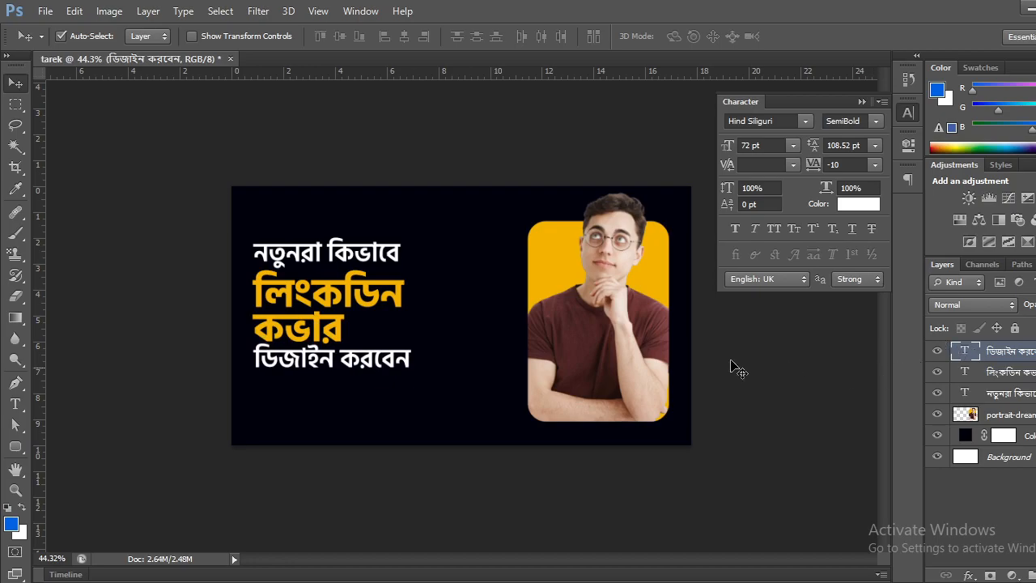
pyautogui.click(910, 112)
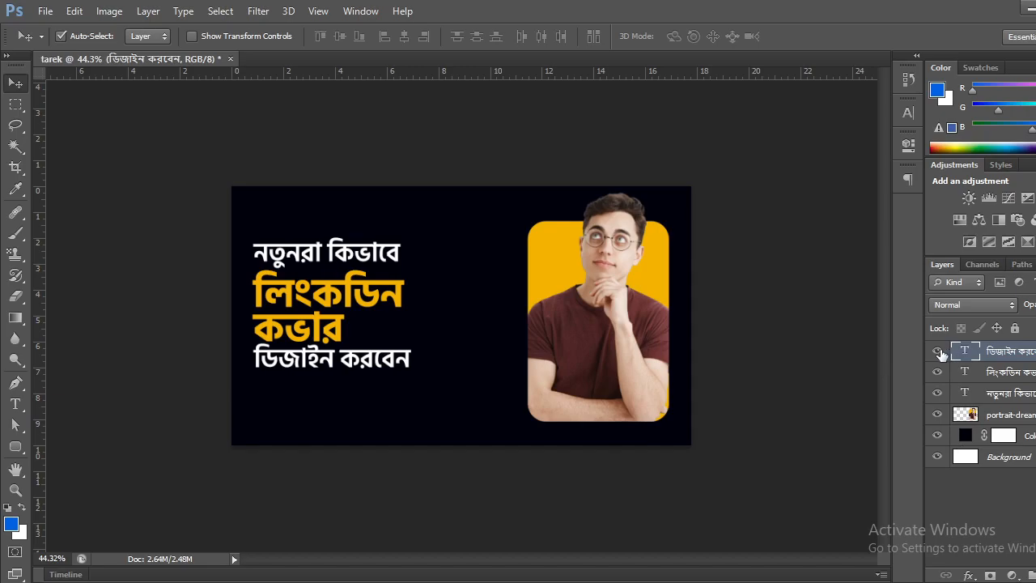
# Step: Temporarily hide the "নতুনরা কিভাবে" text layer and show it again
pyautogui.click(938, 392)
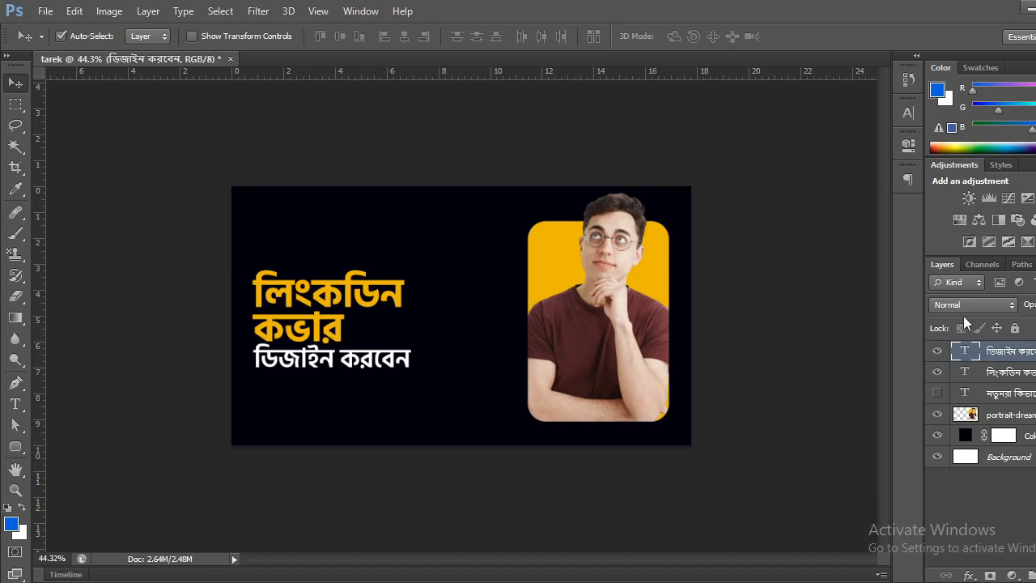
pyautogui.click(936, 394)
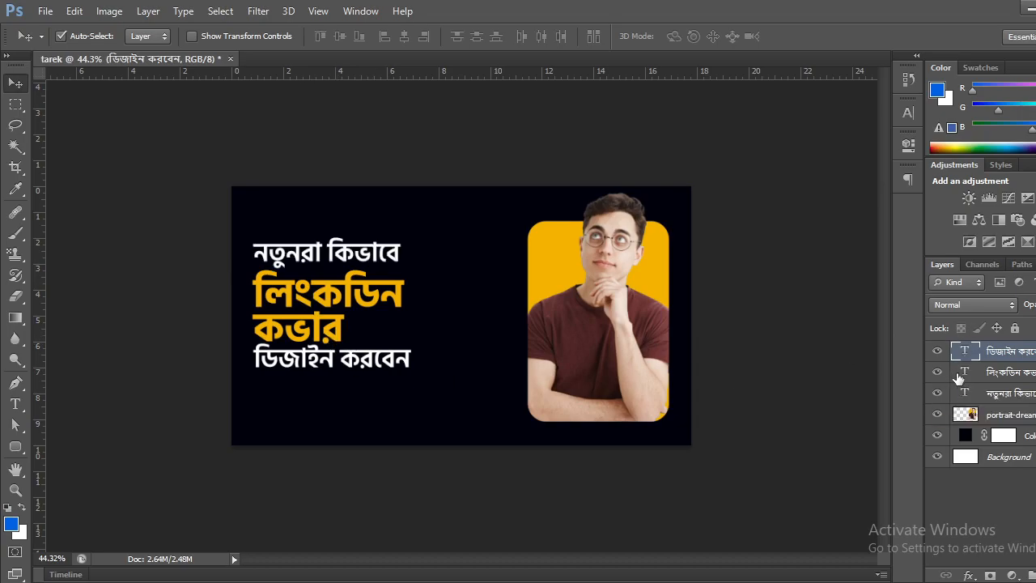
# Step: Remove the line break before "কভার" so the yellow "লিংকডিন কভার" text runs on one line
pyautogui.doubleClick(966, 373)
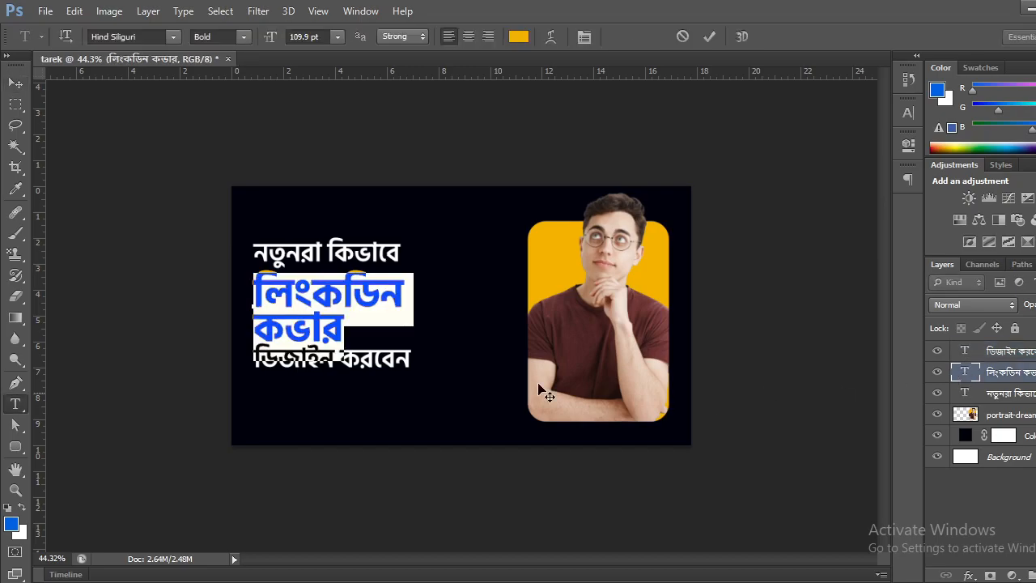
pyautogui.click(259, 322)
pyautogui.press('BackSpace')
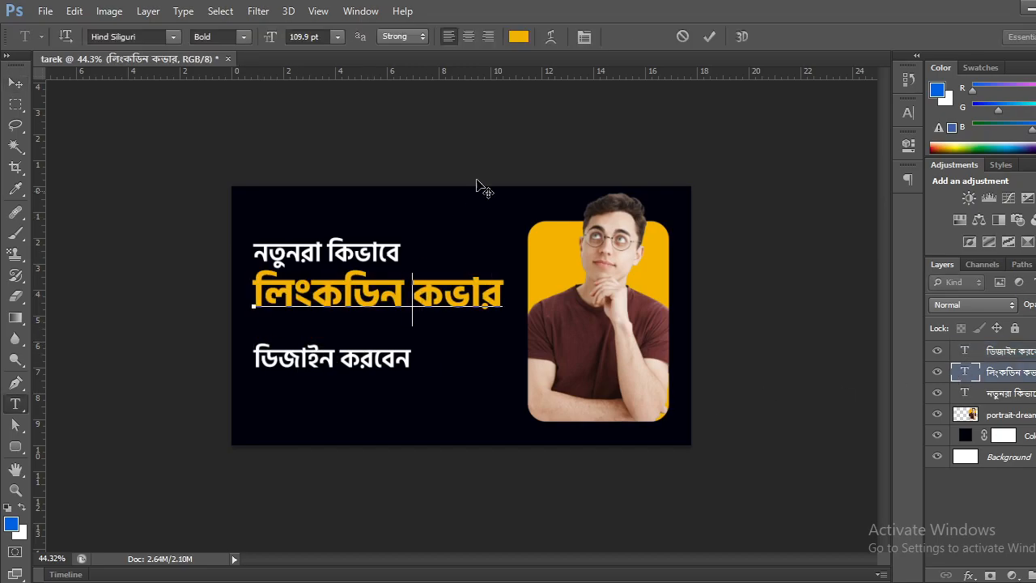
pyautogui.click(709, 36)
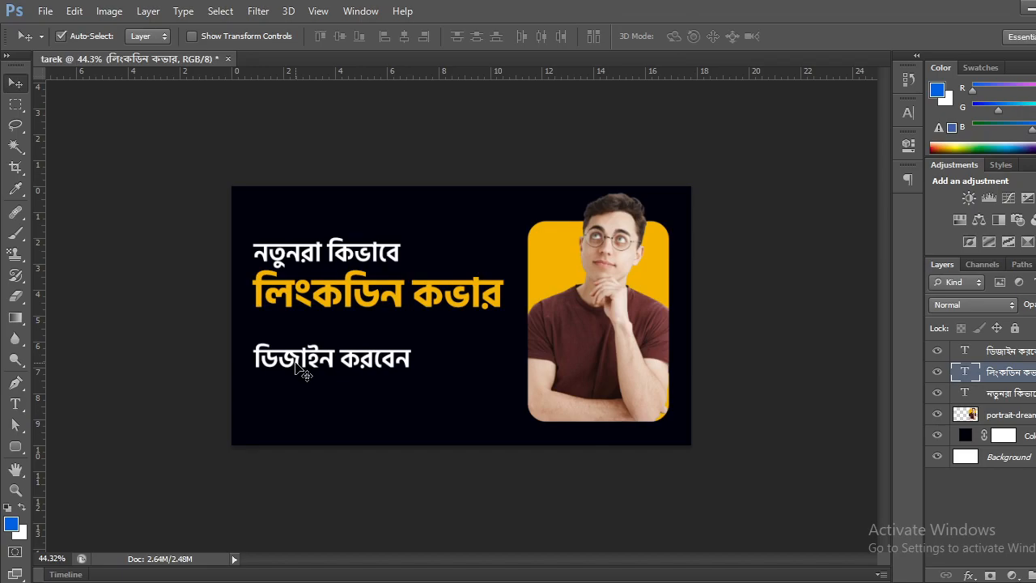
# Step: Move the "ডিজাইন করবেন" line up and fine-tune it to sit directly beneath the single yellow line
pyautogui.moveTo(305, 374); pyautogui.dragTo(296, 332)
pyautogui.press('Down')
pyautogui.press('Down')
pyautogui.press('Down')
pyautogui.press('Down')
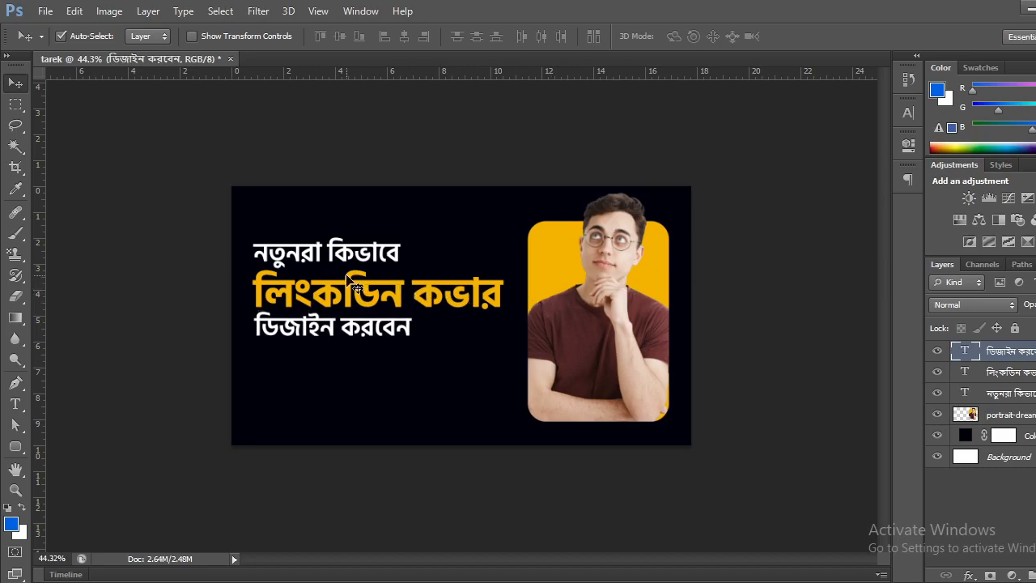
pyautogui.press('Down')
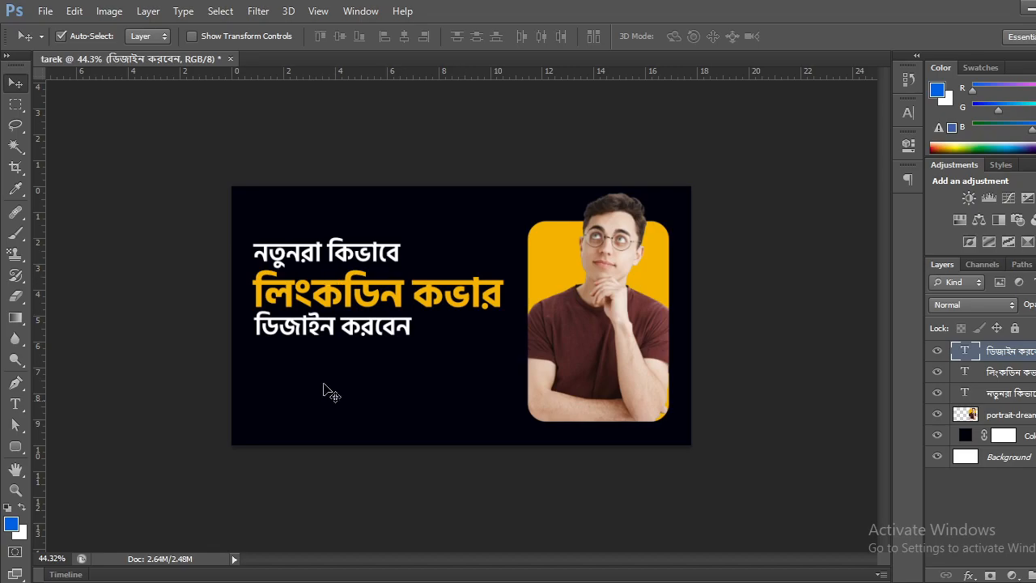
# Step: Set up the Pen tool in Shape mode with no fill and a white stroke
pyautogui.click(16, 384)
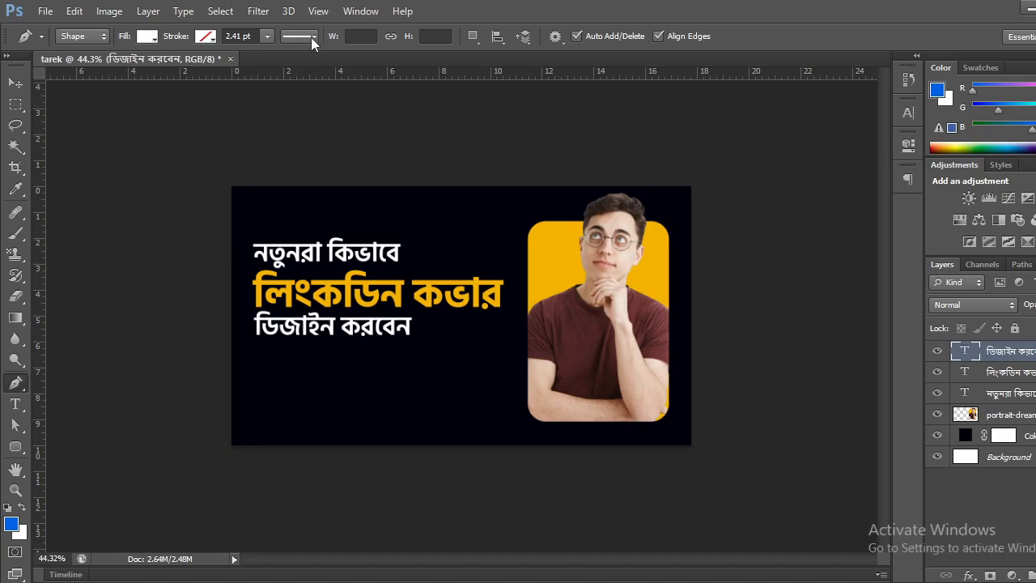
pyautogui.click(148, 37)
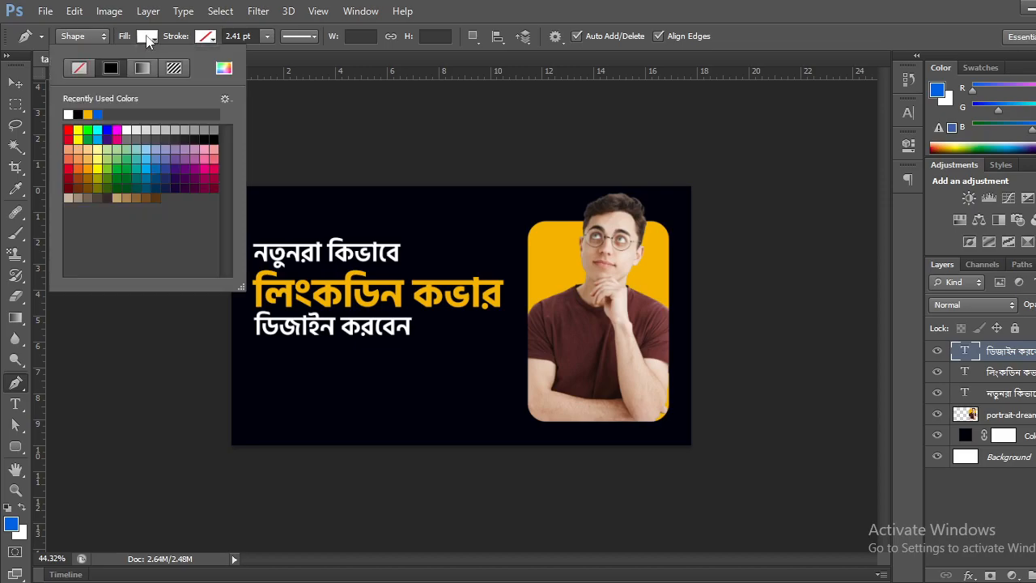
pyautogui.click(77, 68)
pyautogui.click(203, 37)
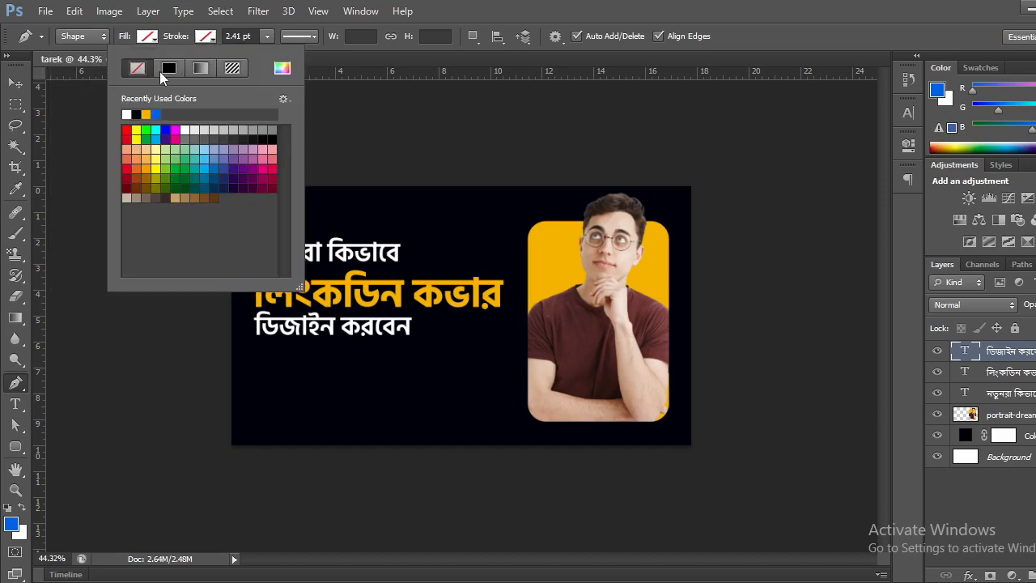
pyautogui.click(128, 114)
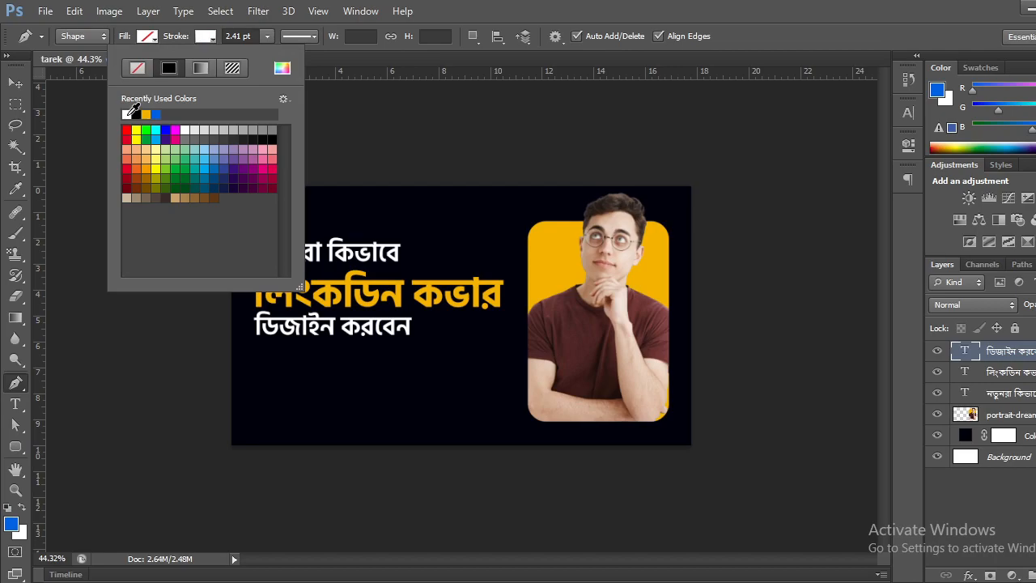
# Step: Give the Pen tool's stroke the dotted style with round caps, round corners and inside alignment
pyautogui.click(303, 36)
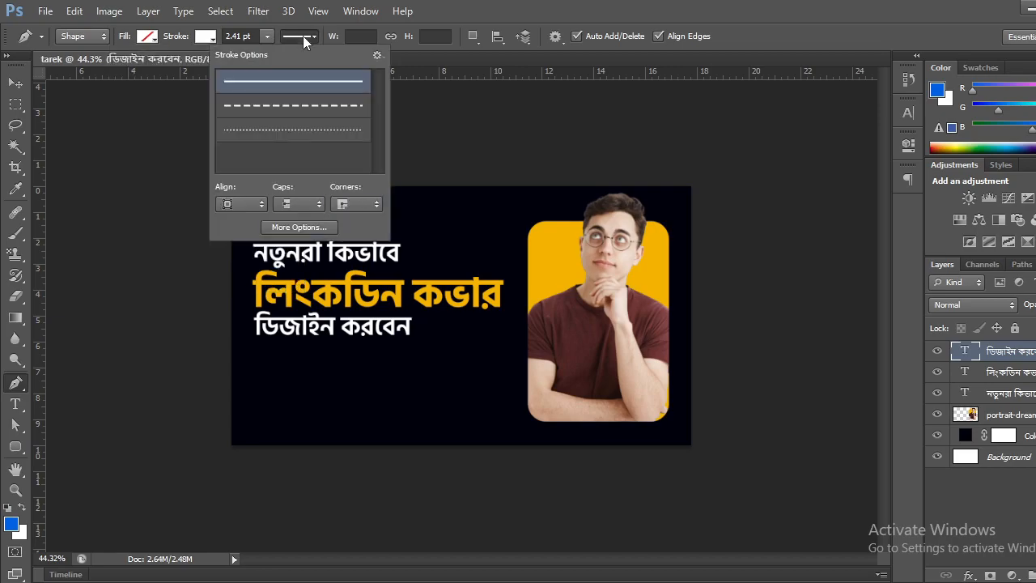
pyautogui.click(266, 134)
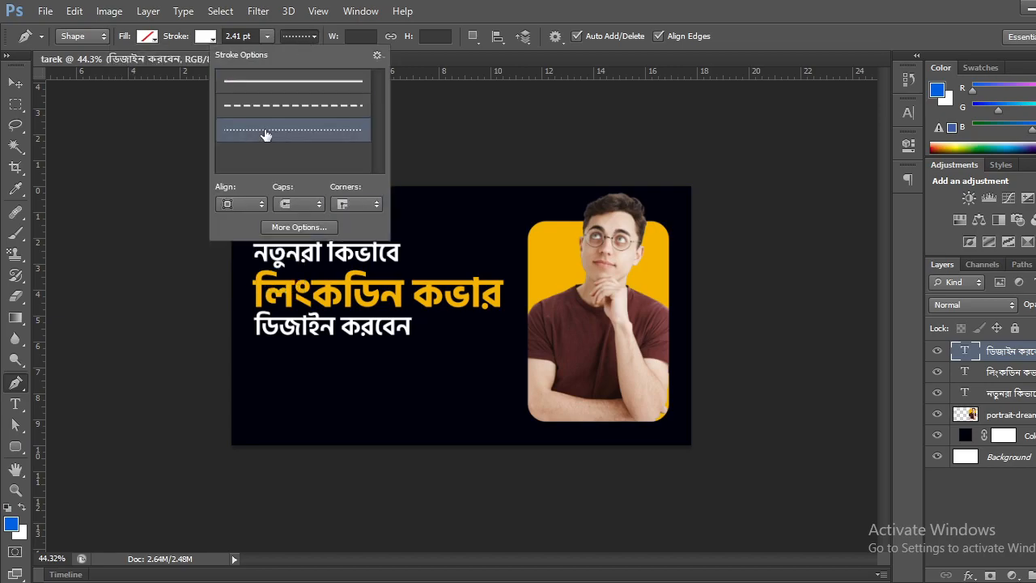
pyautogui.click(303, 203)
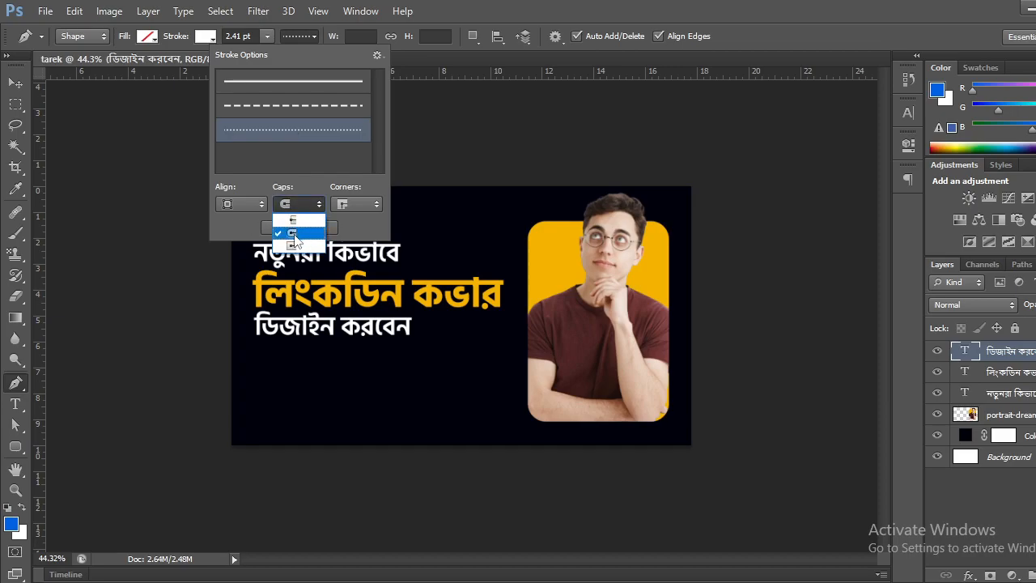
pyautogui.click(294, 234)
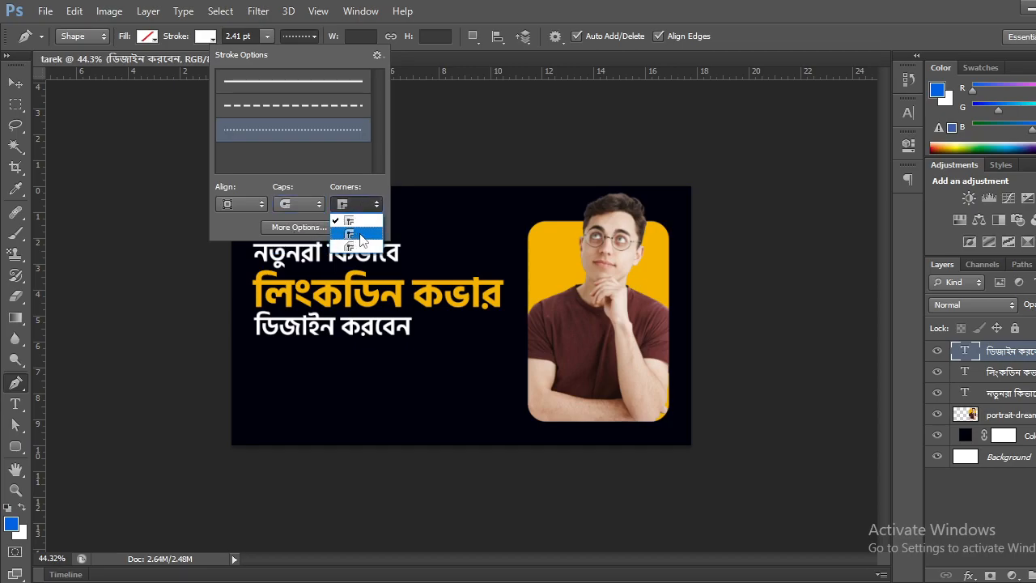
pyautogui.click(362, 237)
pyautogui.click(261, 204)
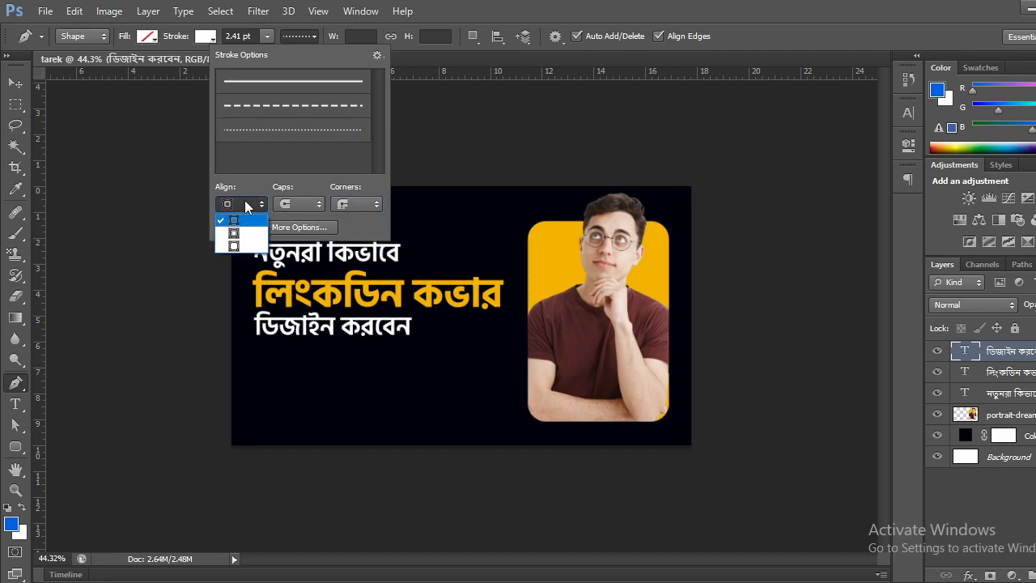
pyautogui.click(247, 207)
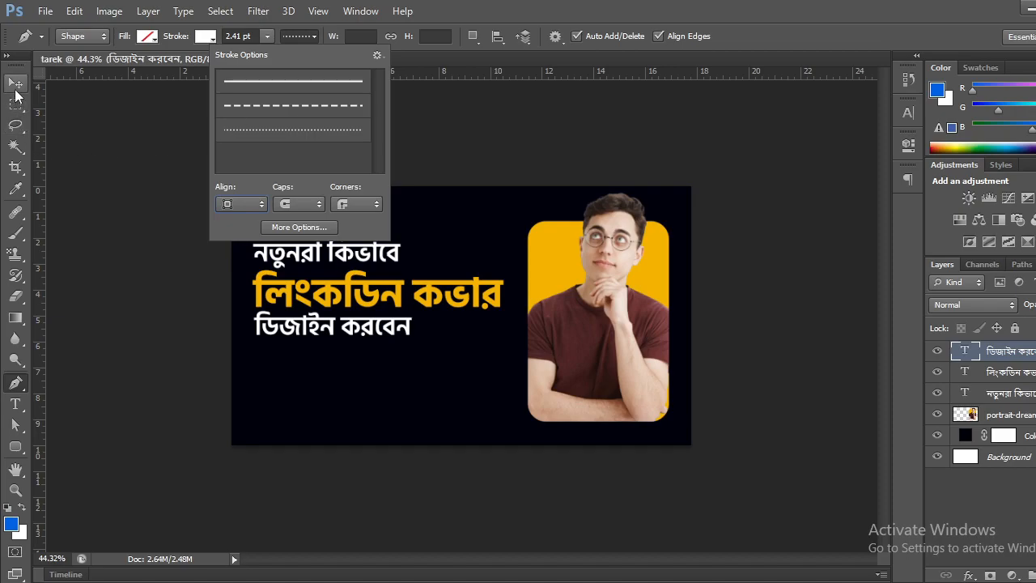
pyautogui.click(25, 384)
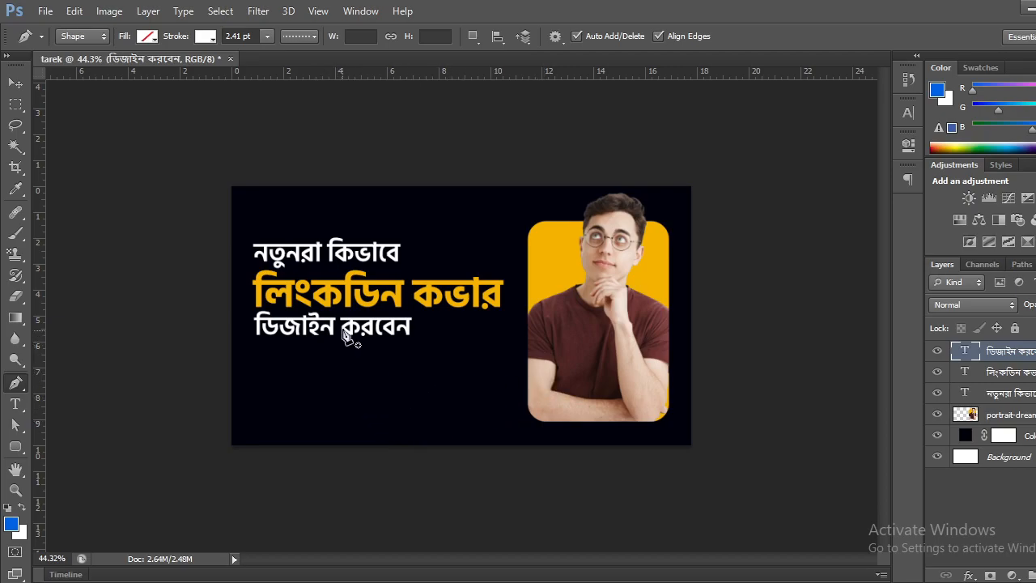
# Step: Start a path at the yellow card's lower left edge with a sagging curve about 291 px wide, ending in a corner point below the headline
pyautogui.click(528, 378)
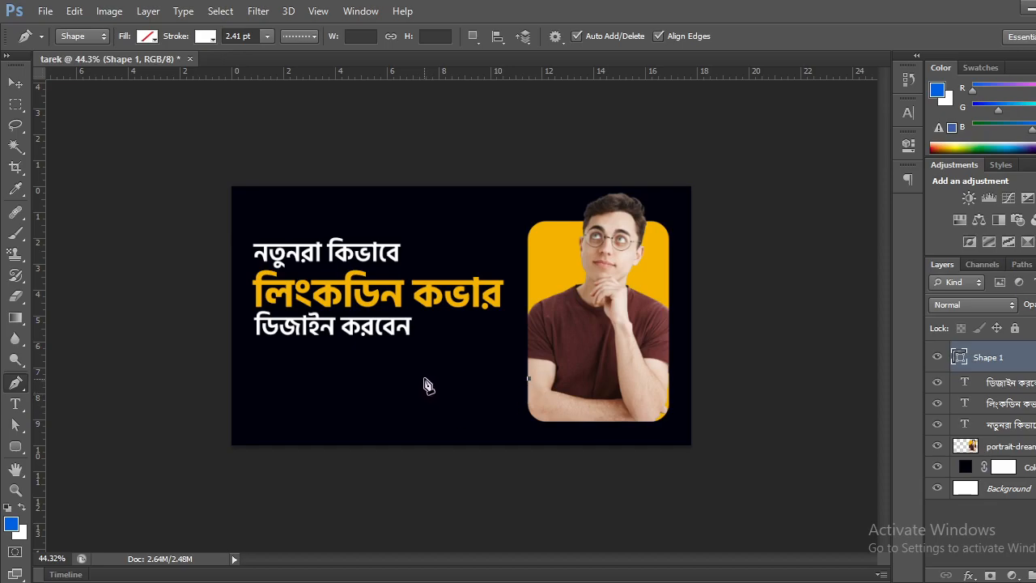
pyautogui.moveTo(424, 378); pyautogui.dragTo(392, 332)
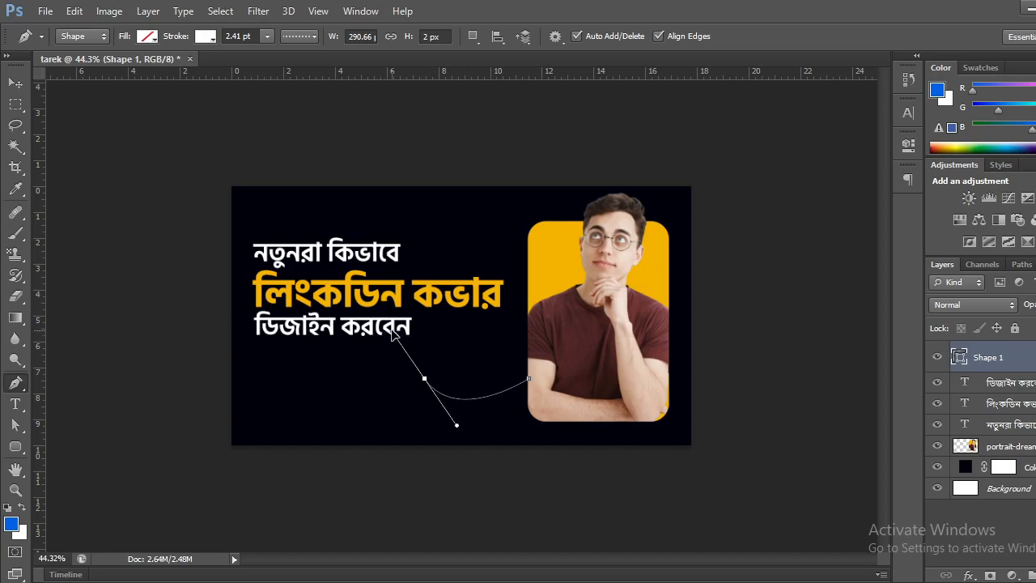
pyautogui.moveTo(392, 333); pyautogui.dragTo(395, 337)
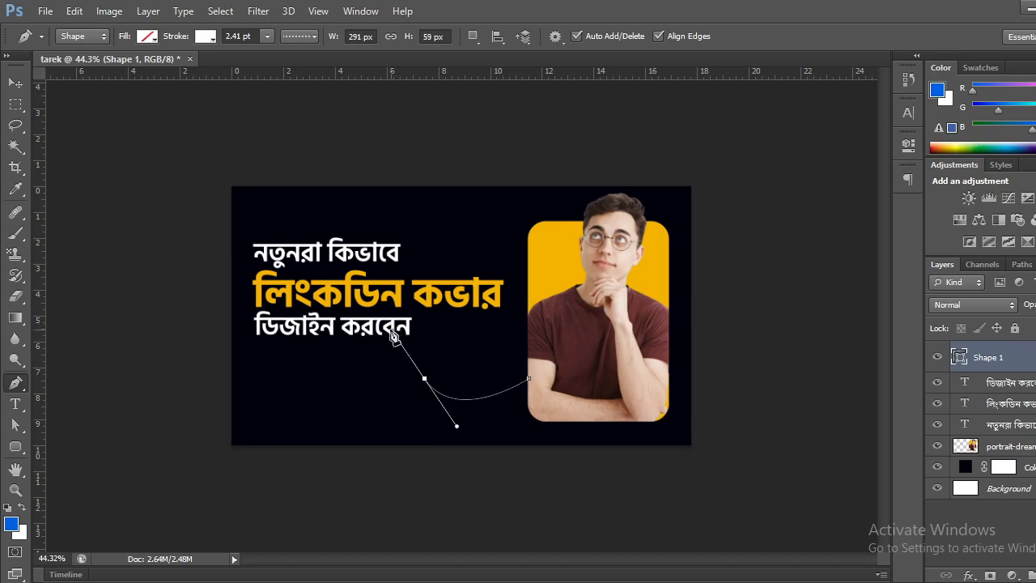
pyautogui.click(424, 379)
pyautogui.click(427, 413)
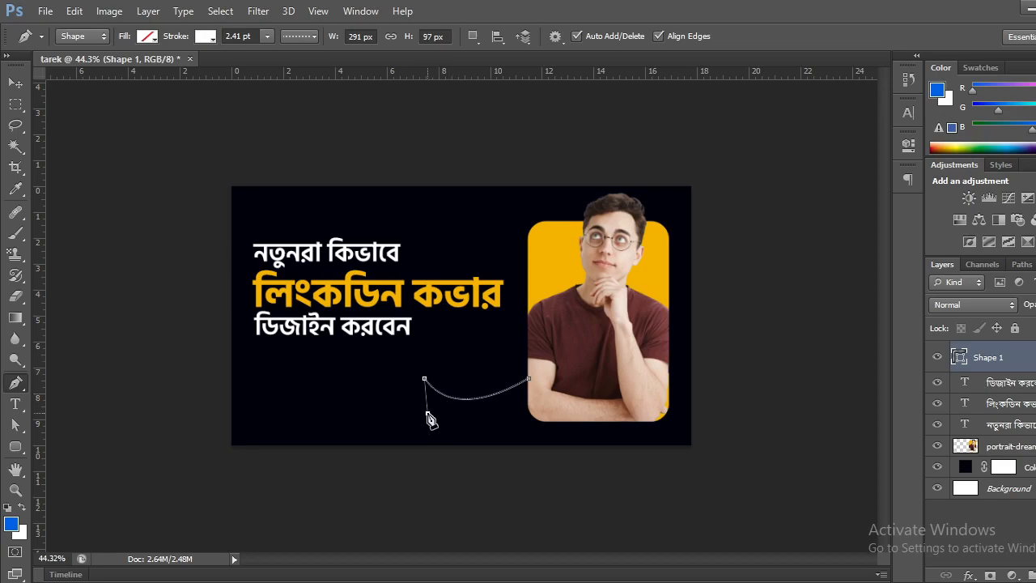
pyautogui.hotkey('ctrl', 'z')
# Step: Continue the path through a small loop and a wide curve ending beneath "ডিজাইন", making it about 530 × 154 px overall
pyautogui.moveTo(454, 369); pyautogui.dragTo(482, 392)
pyautogui.keyDown('alt'); pyautogui.click(455, 369); pyautogui.keyUp('alt')
pyautogui.moveTo(419, 403); pyautogui.dragTo(370, 404)
pyautogui.keyDown('alt'); pyautogui.click(418, 401); pyautogui.keyUp('alt')
pyautogui.click(338, 349)
pyautogui.moveTo(339, 349); pyautogui.dragTo(321, 286)
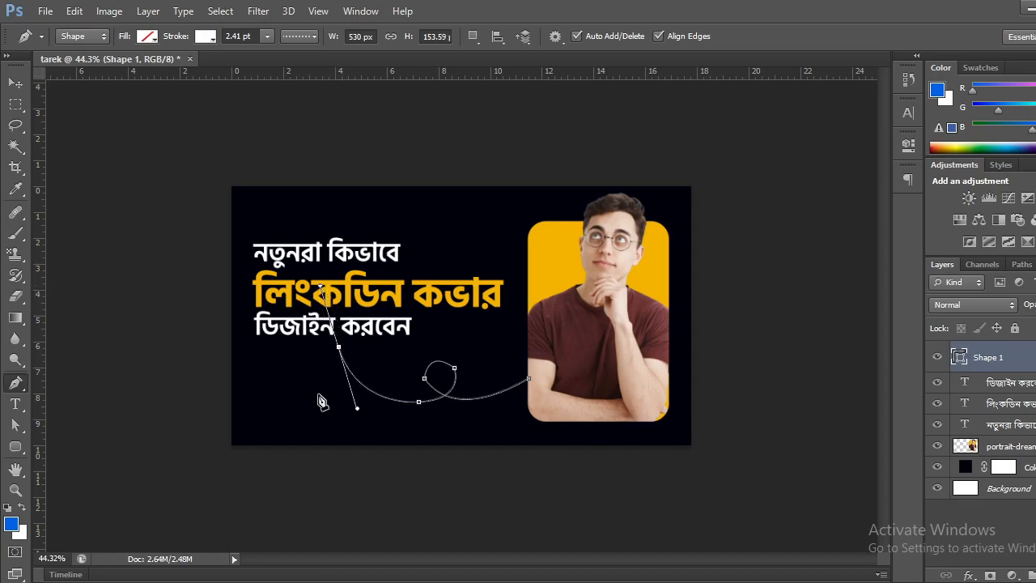
pyautogui.click(339, 349)
pyautogui.click(16, 84)
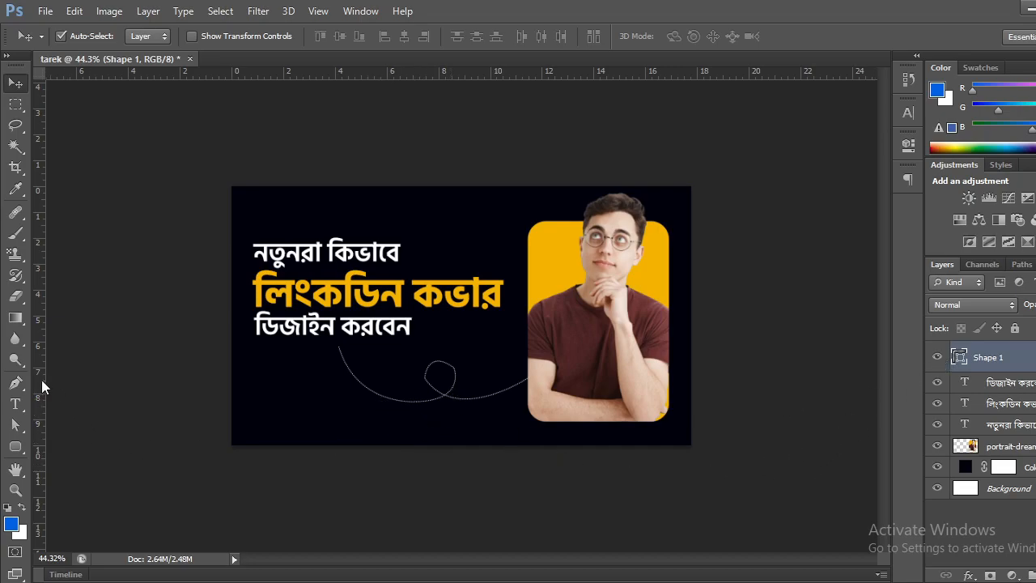
# Step: Reduce the dotted curve's stroke width to 0.40 pt
pyautogui.click(15, 383)
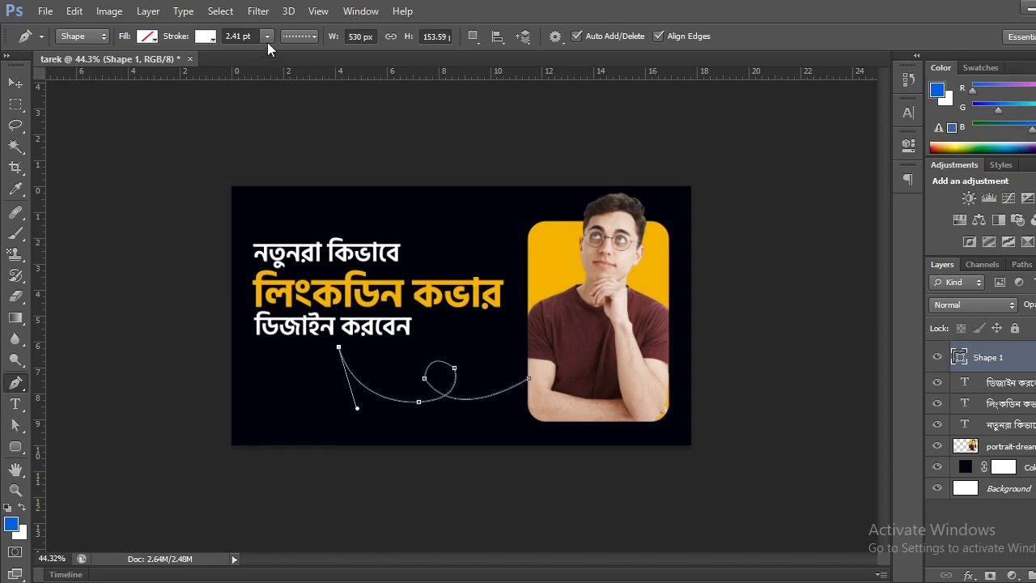
pyautogui.click(264, 35)
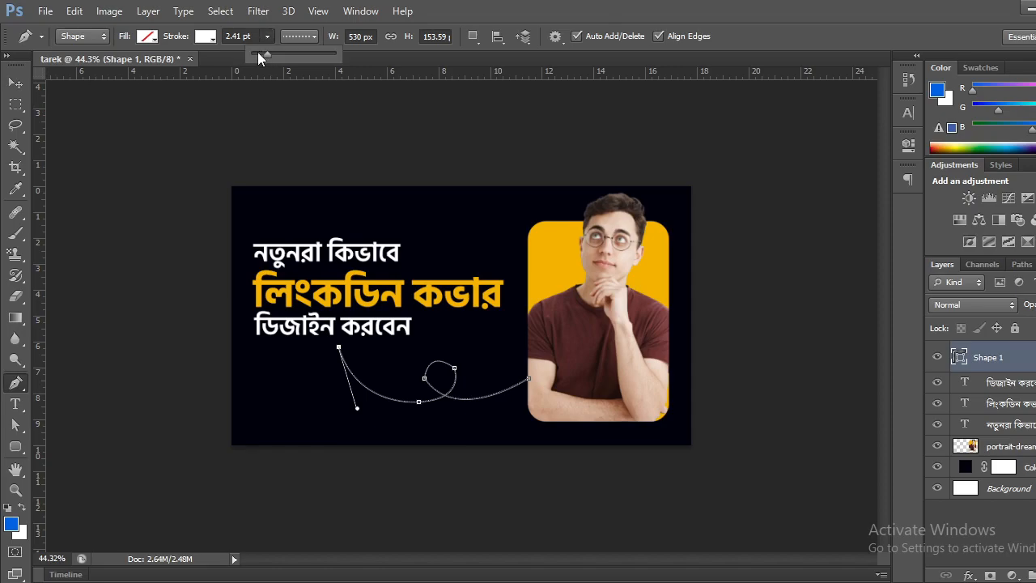
pyautogui.moveTo(257, 56); pyautogui.dragTo(255, 56)
pyautogui.click(16, 83)
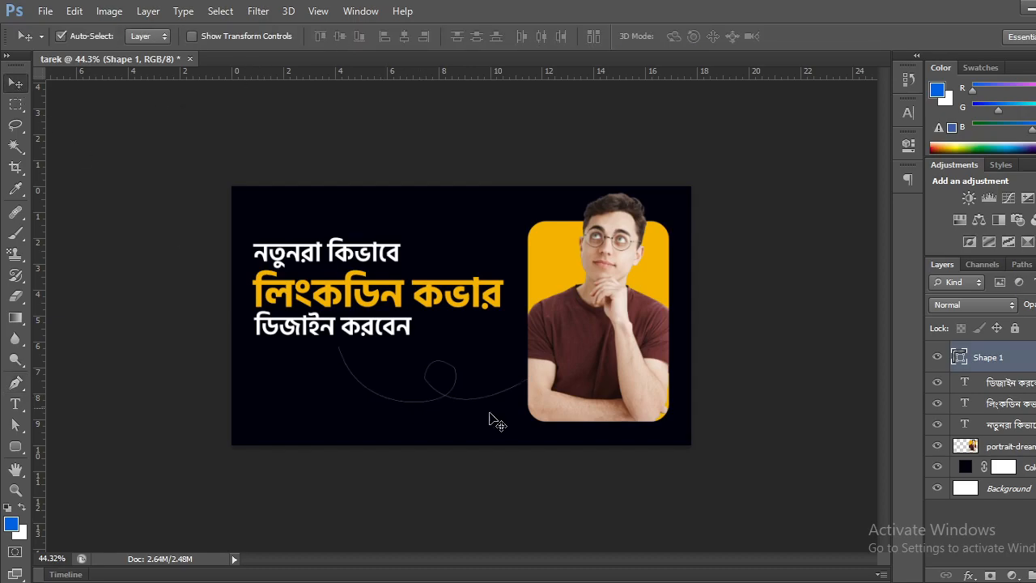
pyautogui.click(15, 383)
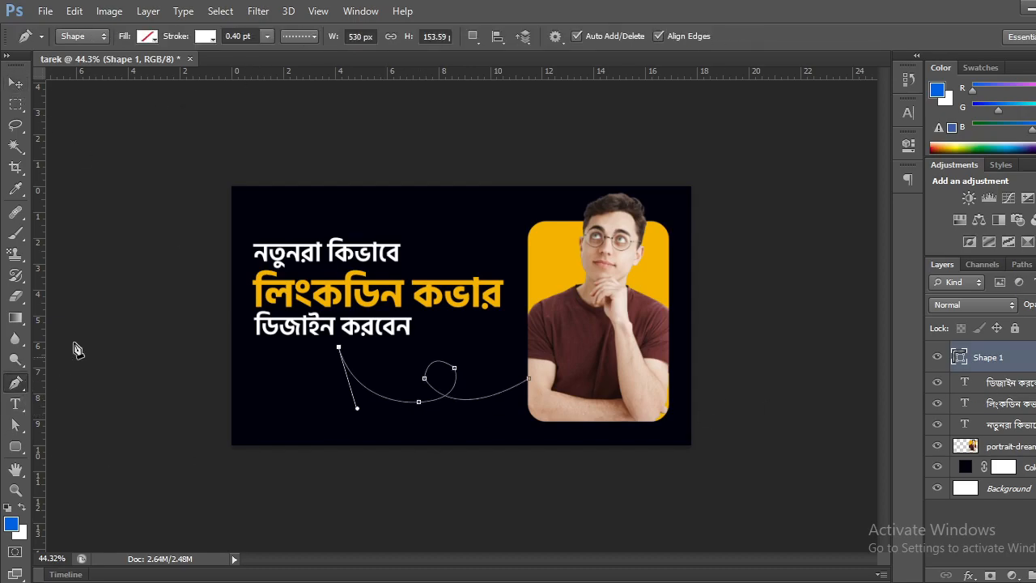
# Step: Increase the dotted curve's stroke width to 5.53 pt
pyautogui.click(267, 36)
pyautogui.moveTo(269, 55)
pyautogui.mouseDown()
pyautogui.moveTo(344, 61)
pyautogui.moveTo(281, 55)
pyautogui.moveTo(262, 77)
pyautogui.moveTo(275, 80)
pyautogui.mouseUp()
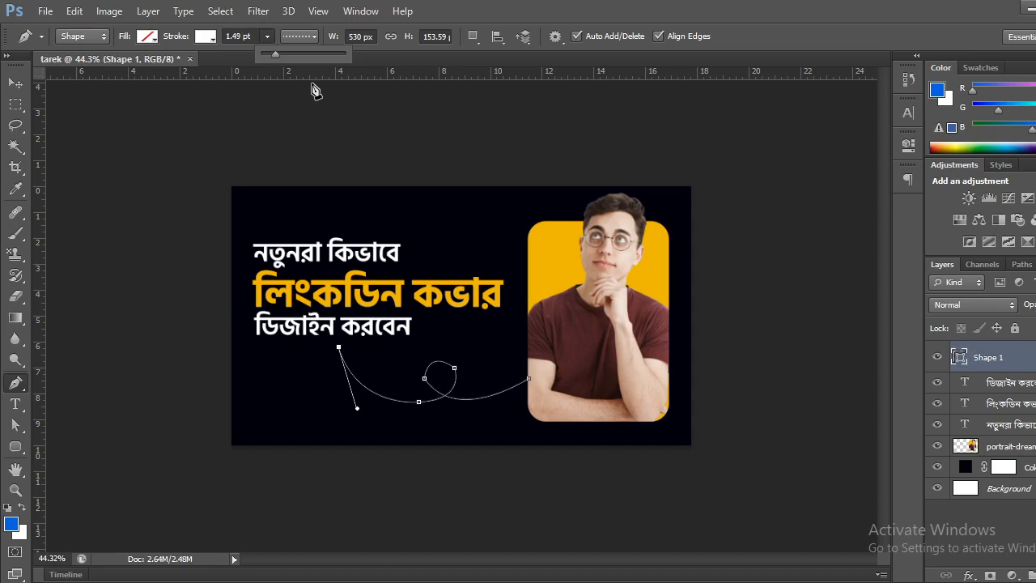
pyautogui.click(15, 83)
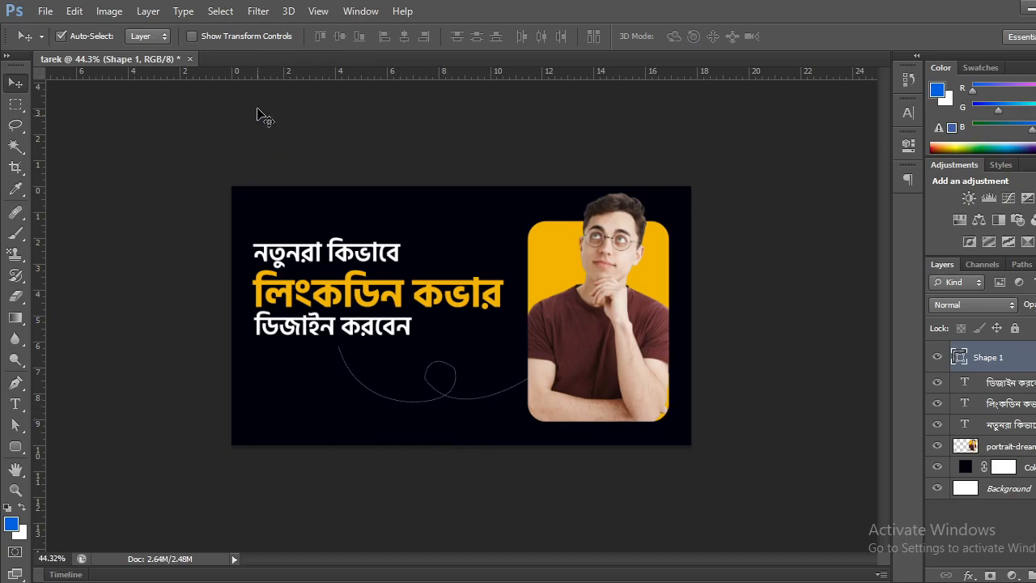
pyautogui.click(14, 383)
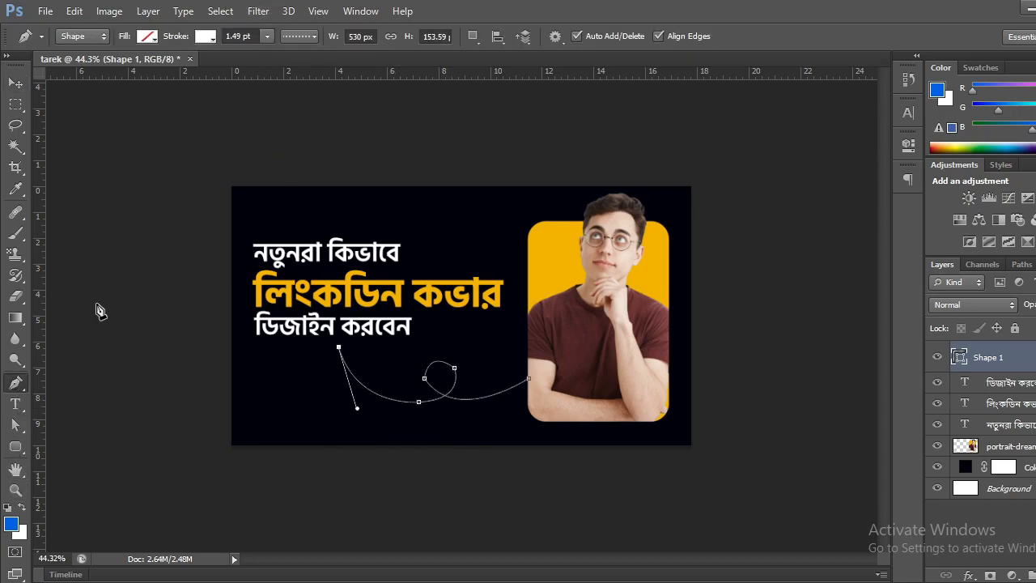
pyautogui.click(312, 36)
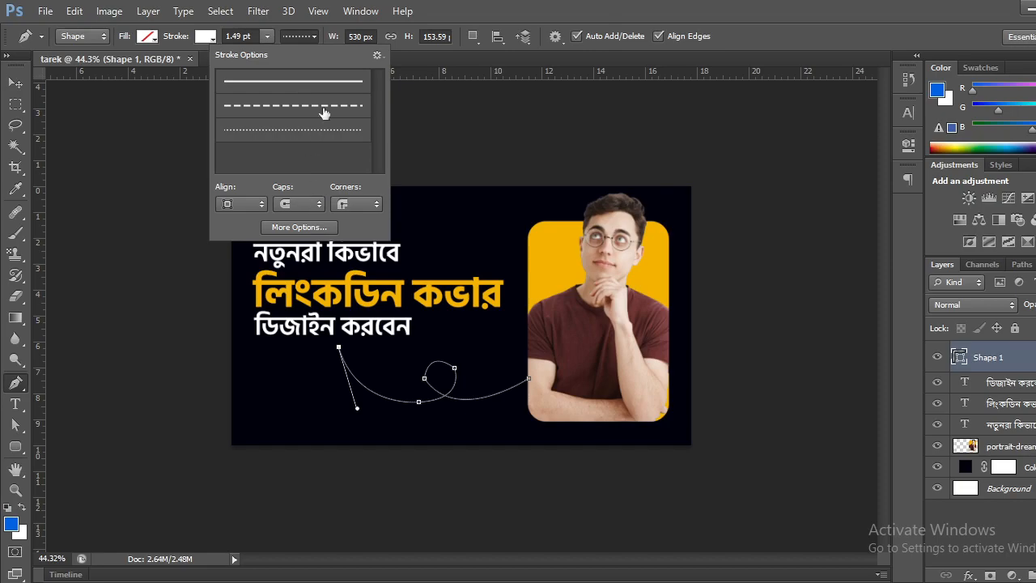
pyautogui.click(266, 37)
pyautogui.click(273, 53)
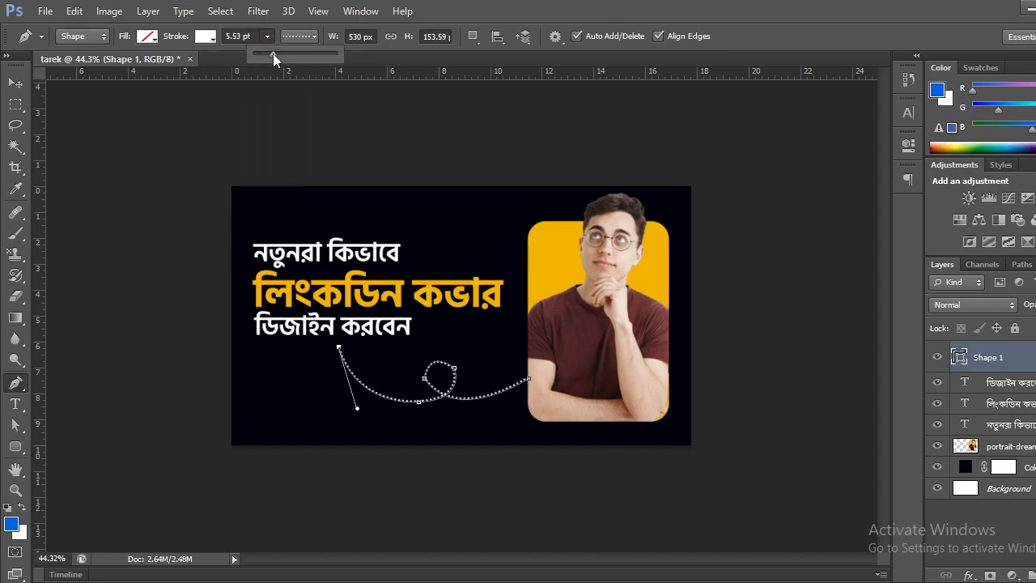
pyautogui.click(20, 86)
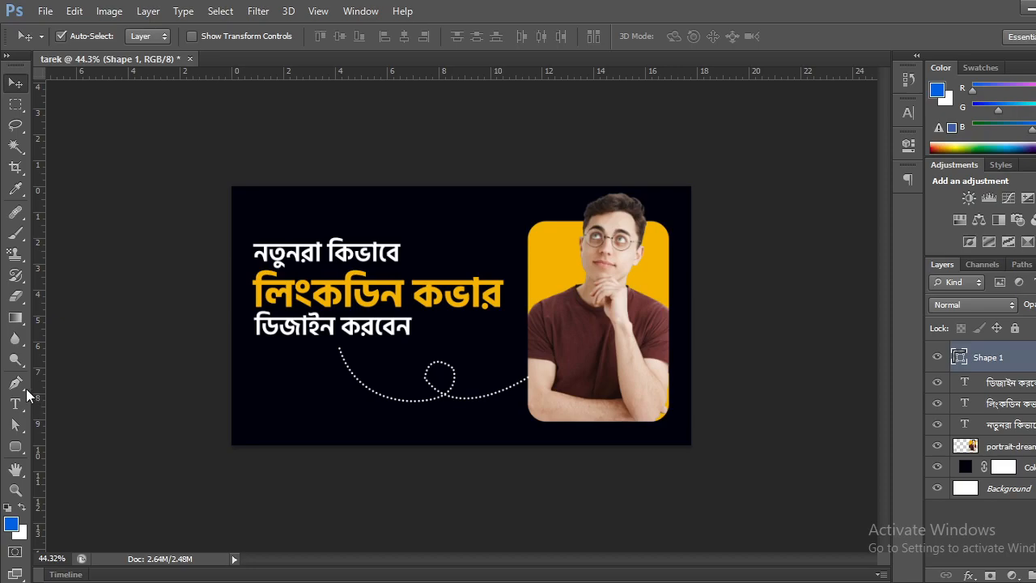
# Step: Round the curve's small loop with the Convert Point tool by lowering its upper direction handle and moving its lower handle inward
pyautogui.click(24, 387)
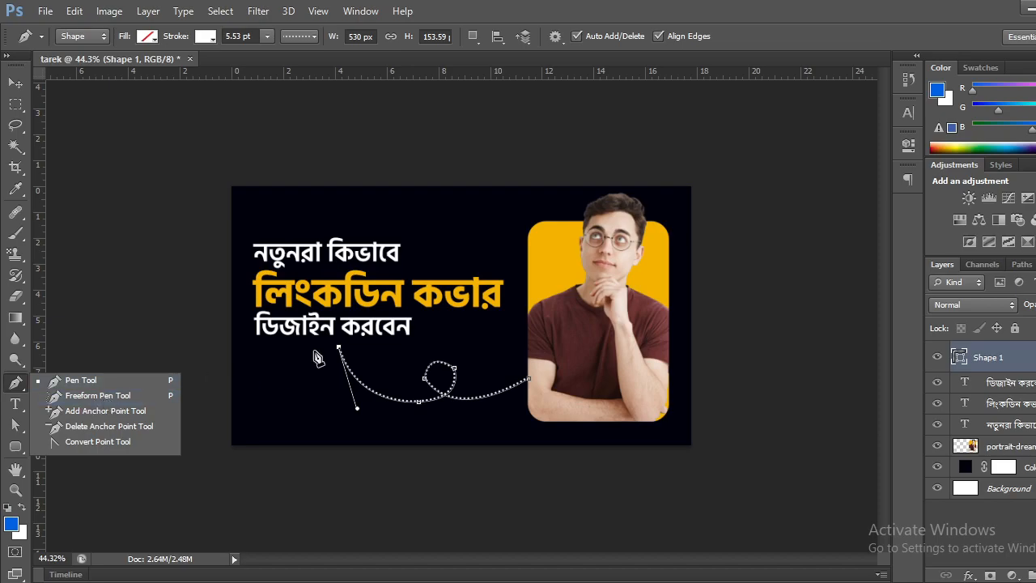
pyautogui.click(74, 442)
pyautogui.click(425, 379)
pyautogui.moveTo(426, 380); pyautogui.dragTo(432, 394)
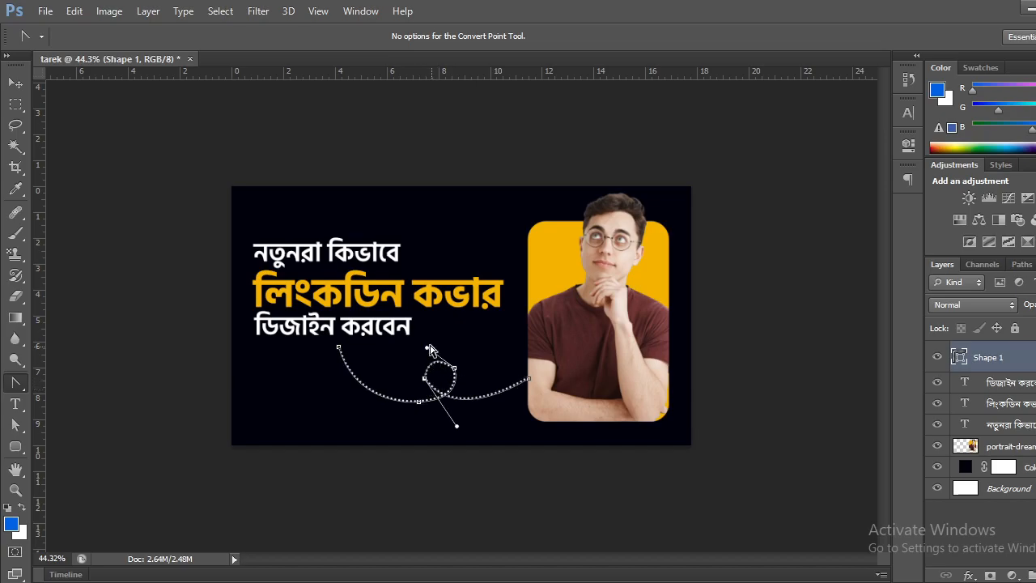
pyautogui.moveTo(426, 349); pyautogui.dragTo(425, 355)
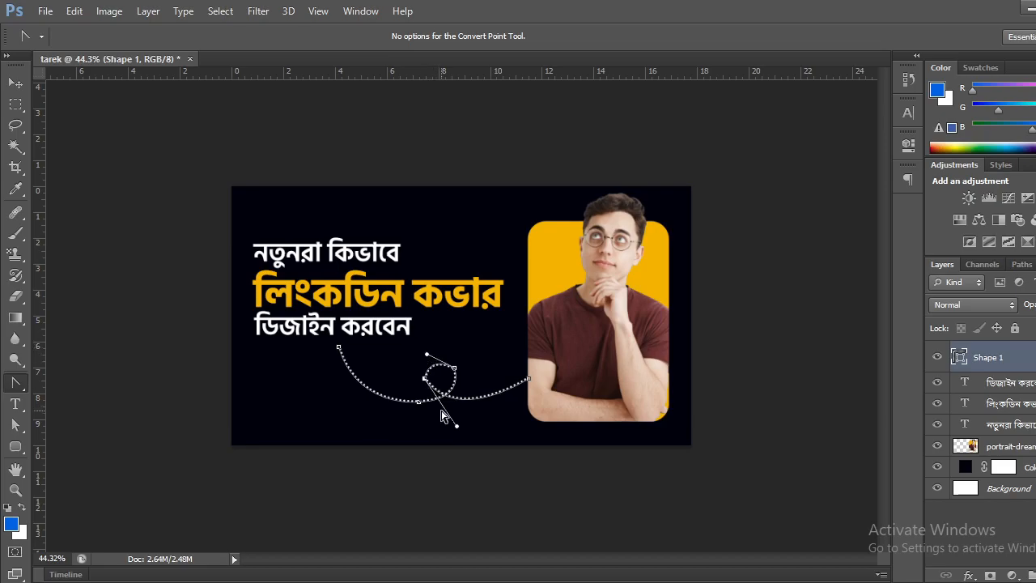
pyautogui.moveTo(456, 427); pyautogui.dragTo(433, 422)
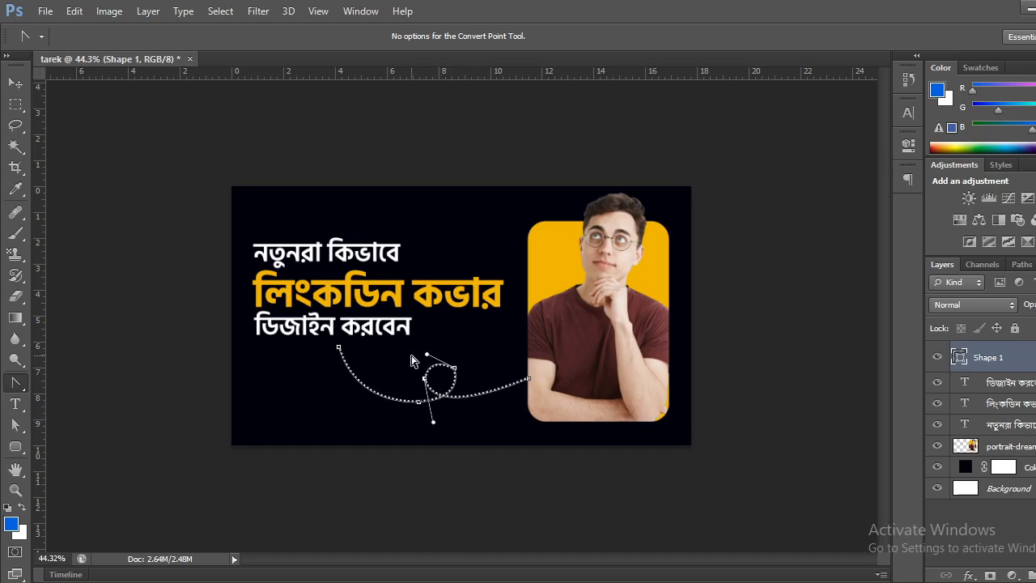
pyautogui.click(16, 83)
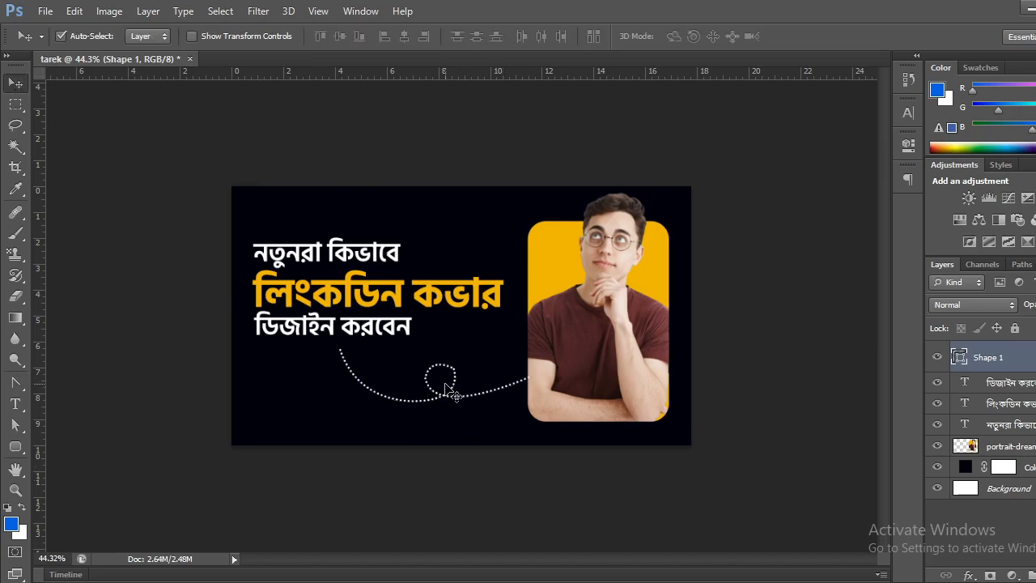
# Step: Refine the loop's roundness by raising its upper direction handle slightly and shifting its lower handle a little toward the yellow card
pyautogui.click(16, 383)
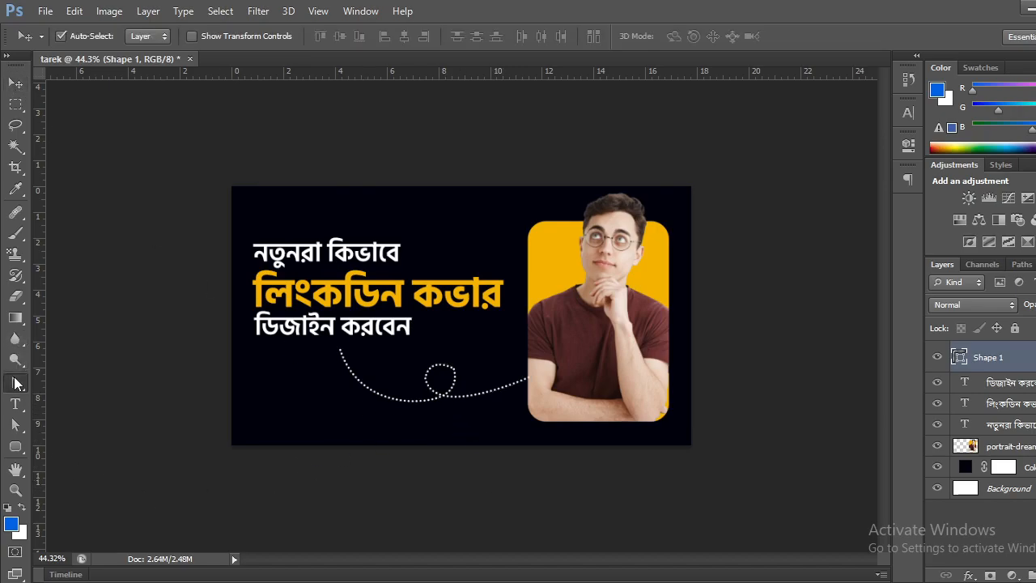
pyautogui.moveTo(431, 353); pyautogui.dragTo(433, 349)
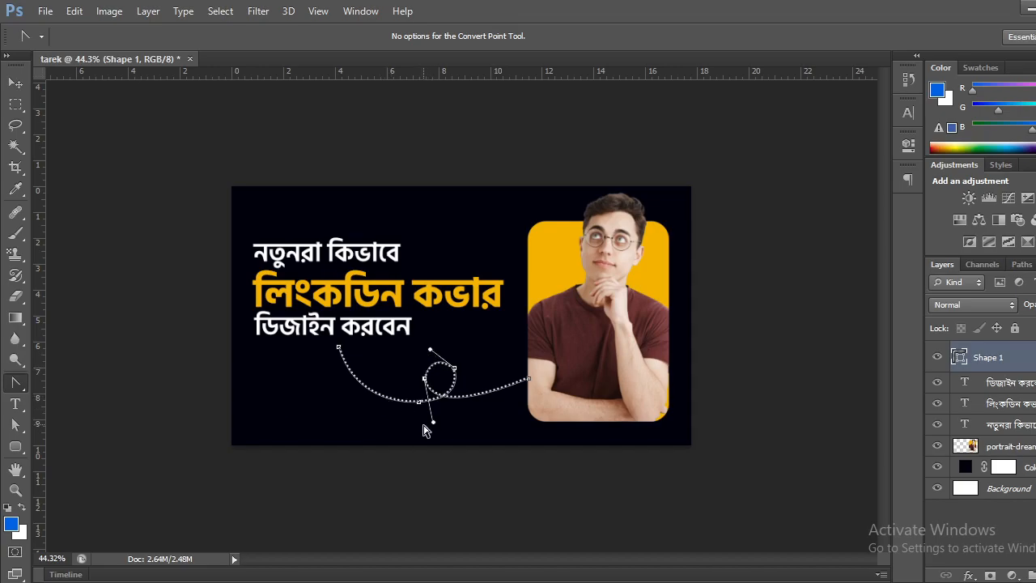
pyautogui.click(15, 85)
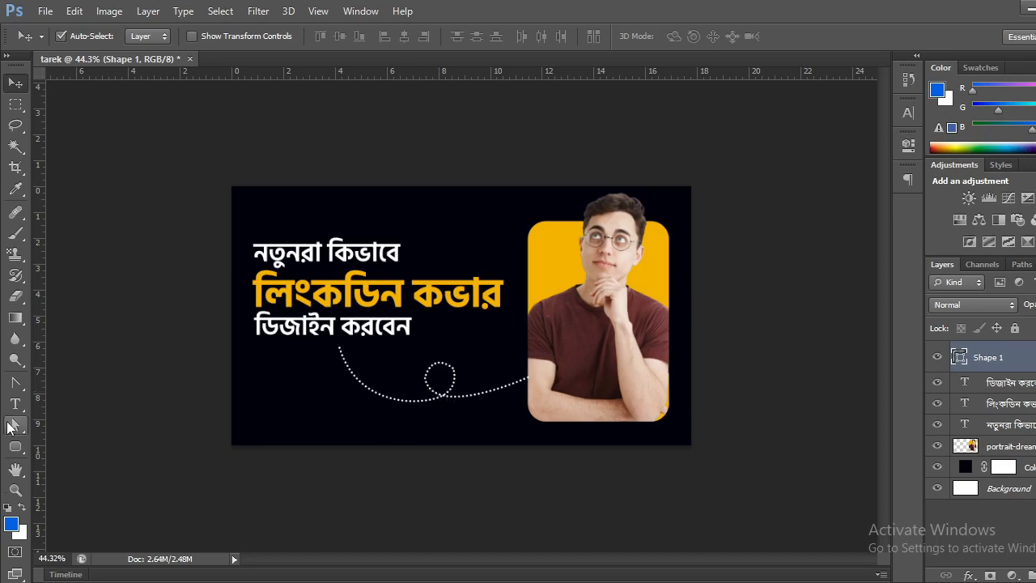
pyautogui.click(16, 388)
pyautogui.rightClick(19, 386)
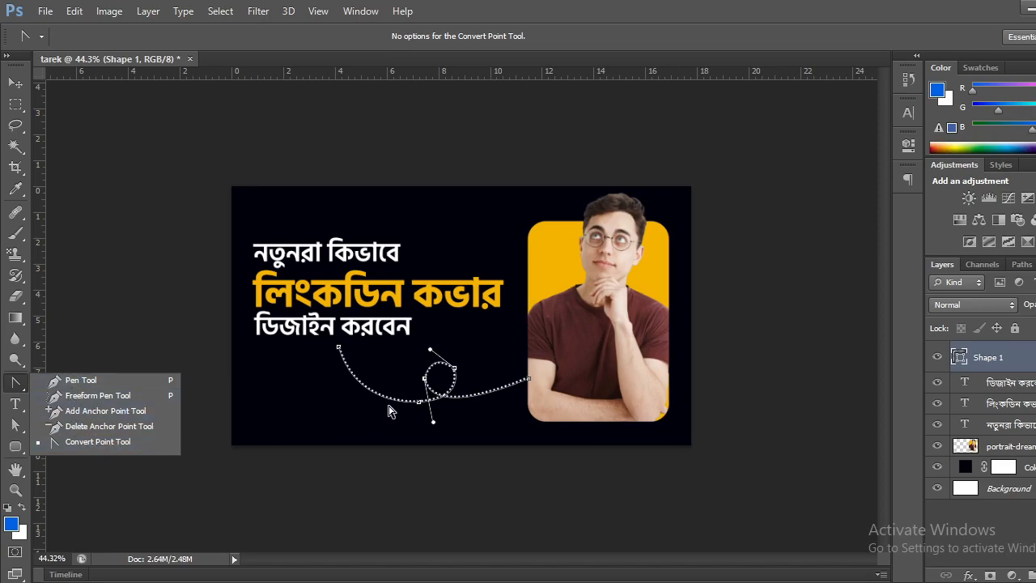
pyautogui.click(435, 428)
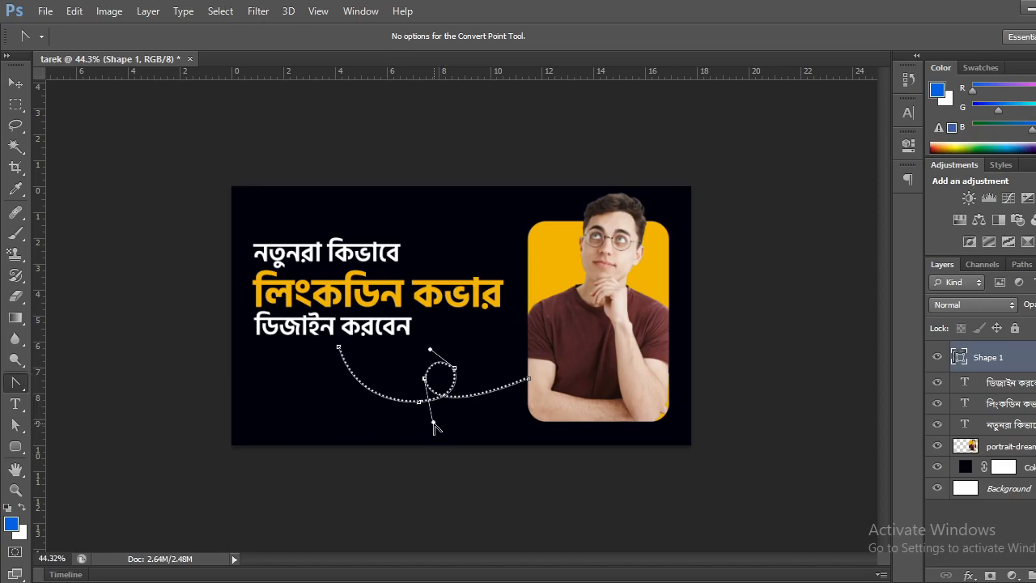
pyautogui.moveTo(435, 424); pyautogui.dragTo(440, 424)
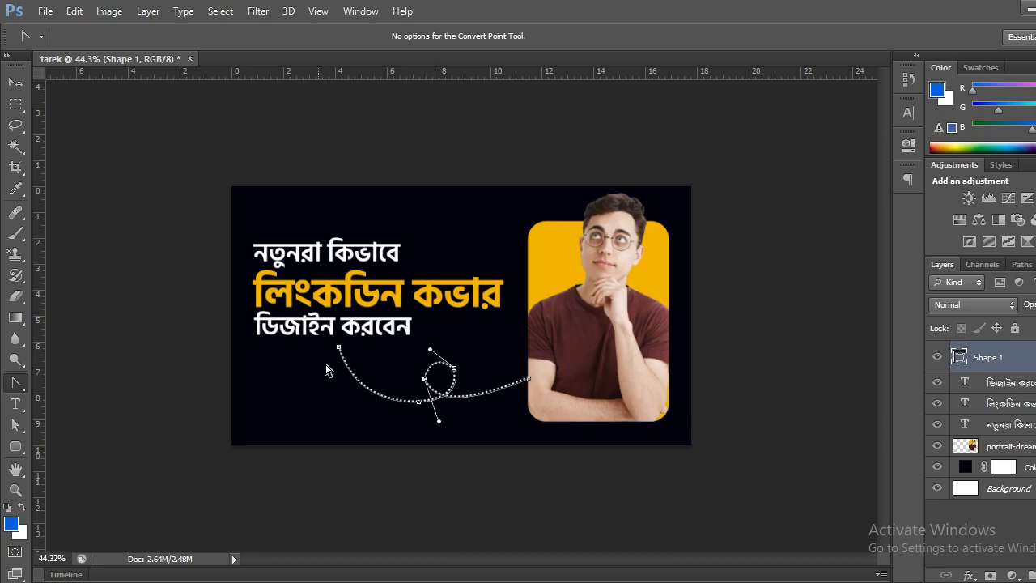
pyautogui.click(16, 84)
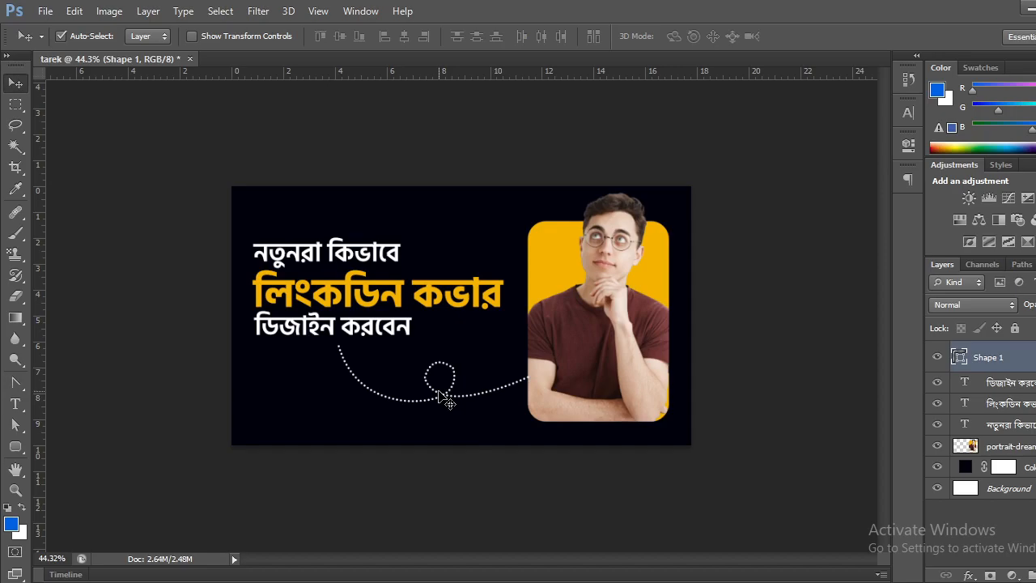
# Step: Shift the loop's upper direction handle slightly away from the yellow card and check the dotted curve up close
pyautogui.click(15, 382)
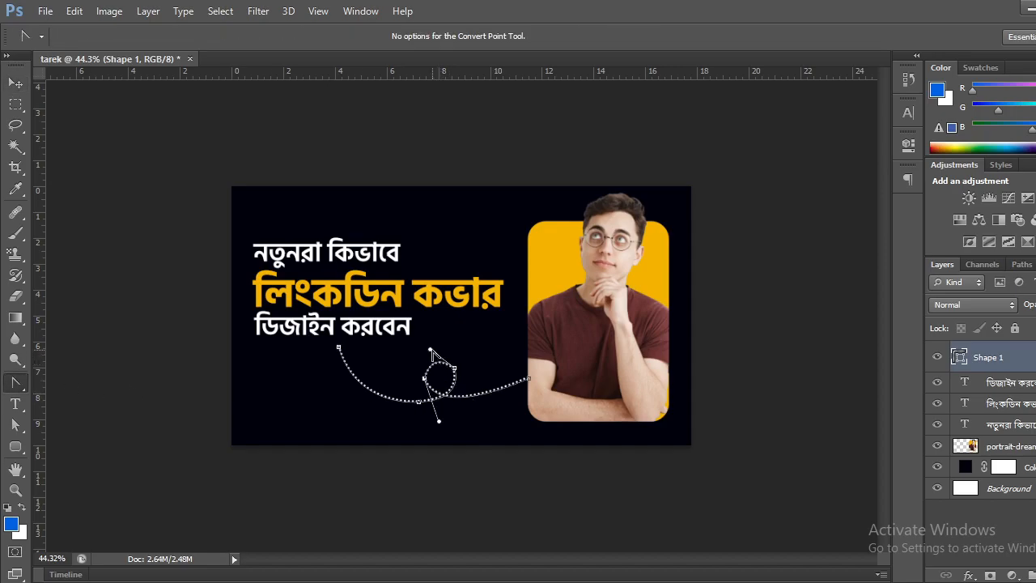
pyautogui.moveTo(433, 347); pyautogui.dragTo(427, 347)
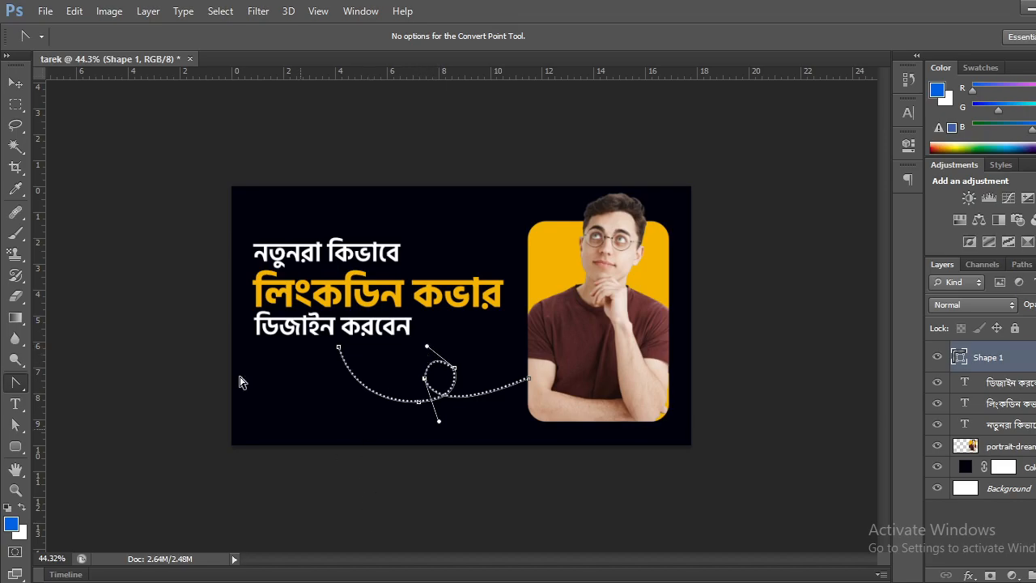
pyautogui.click(16, 82)
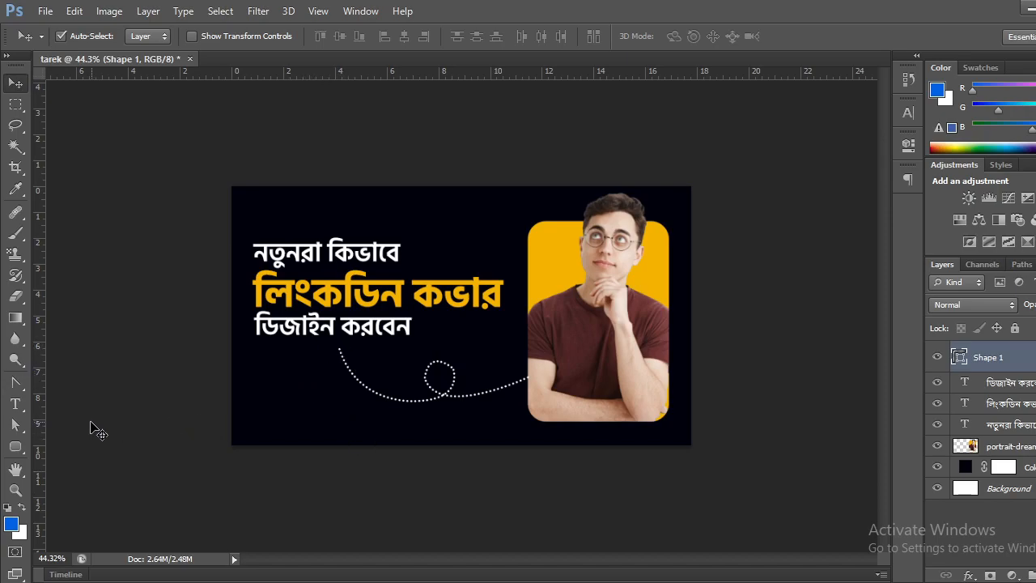
pyautogui.scroll(8, 406, 442)
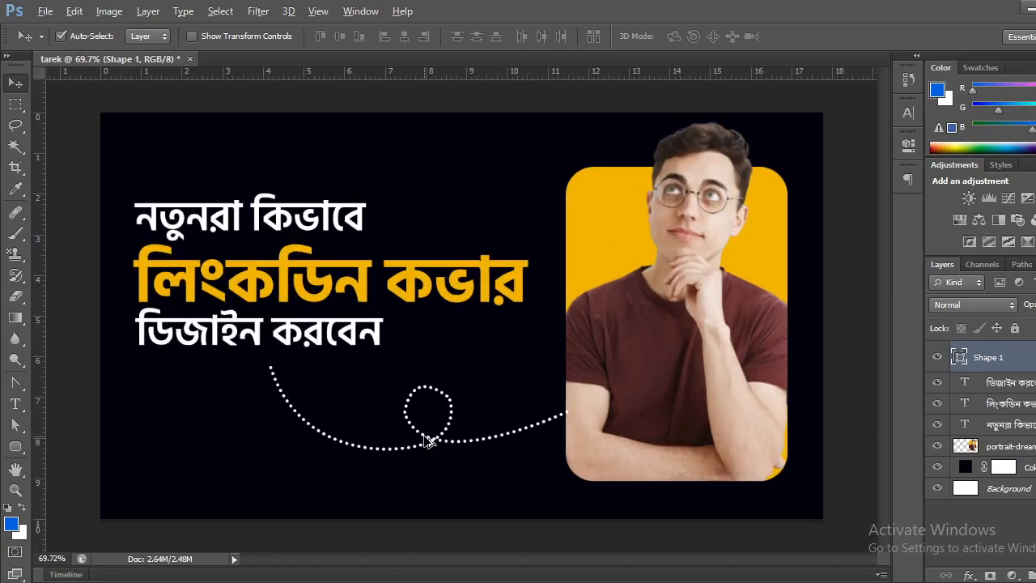
pyautogui.scroll(-1, 331, 393)
pyautogui.scroll(-2, 197, 394)
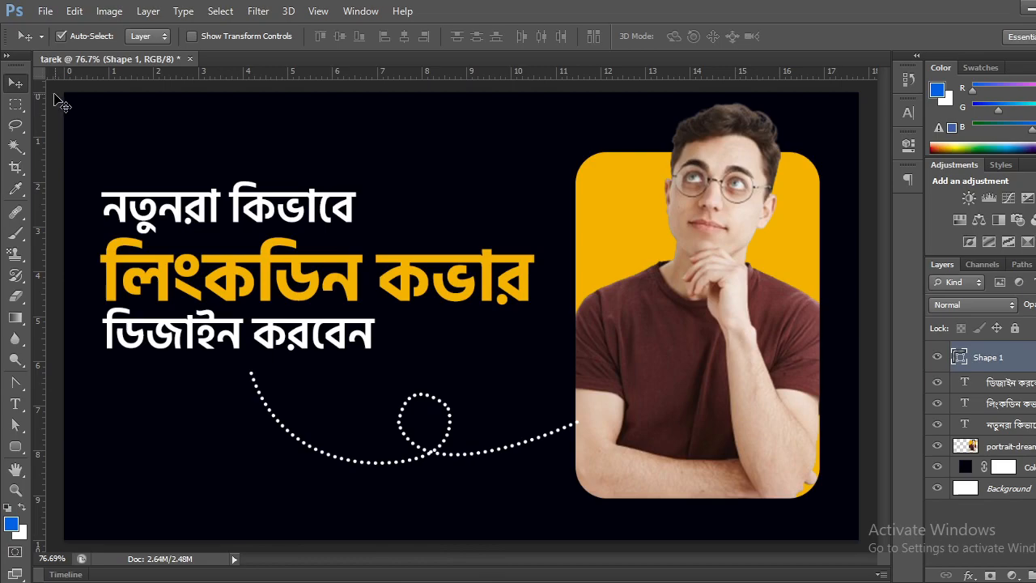
# Step: Deselect the curve and set the Pen tool to a white fill, a solid line style and no stroke color
pyautogui.click(61, 142)
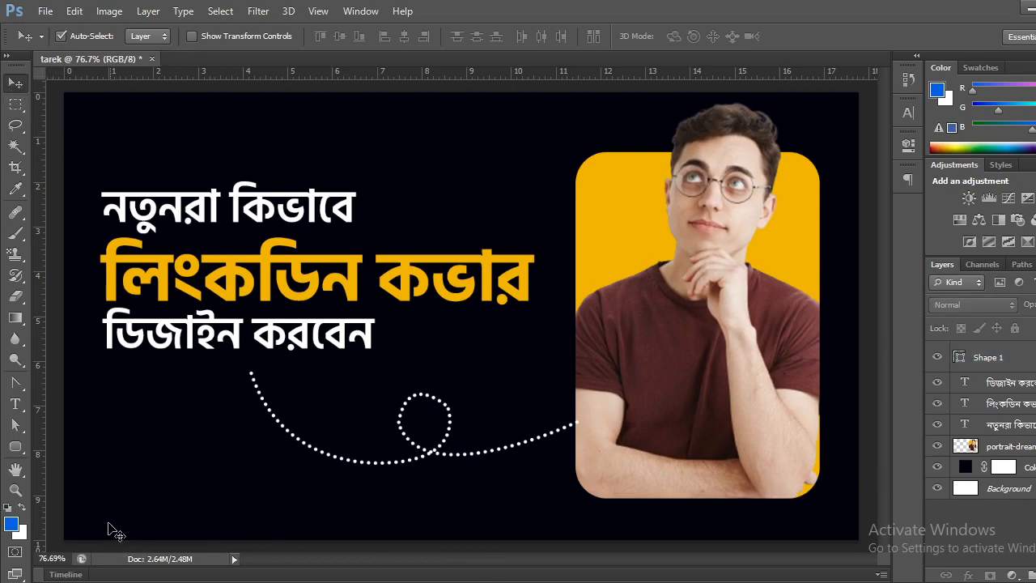
pyautogui.moveTo(17, 386); pyautogui.dragTo(51, 384)
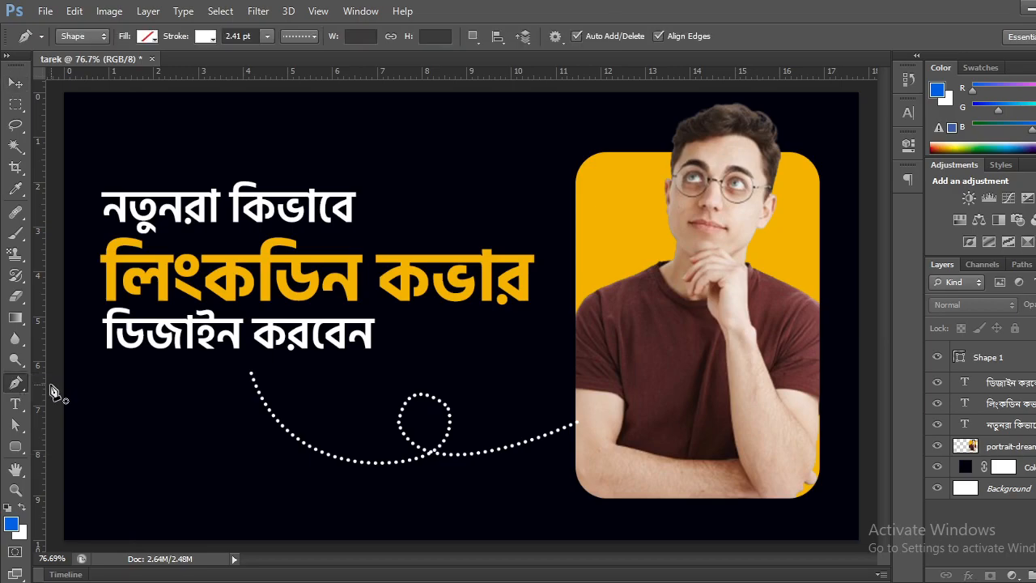
pyautogui.click(147, 37)
pyautogui.click(69, 113)
pyautogui.click(202, 38)
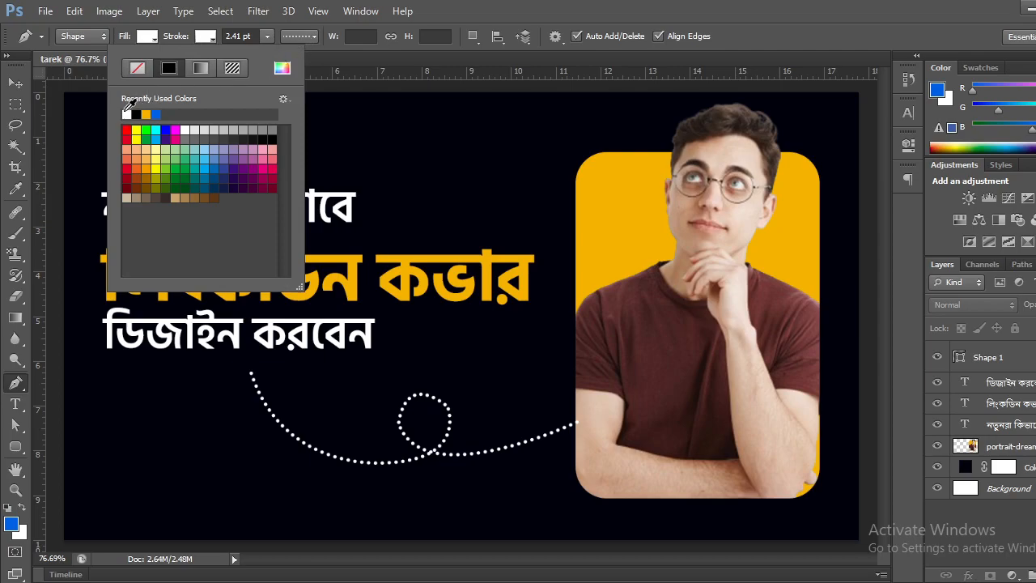
pyautogui.click(138, 68)
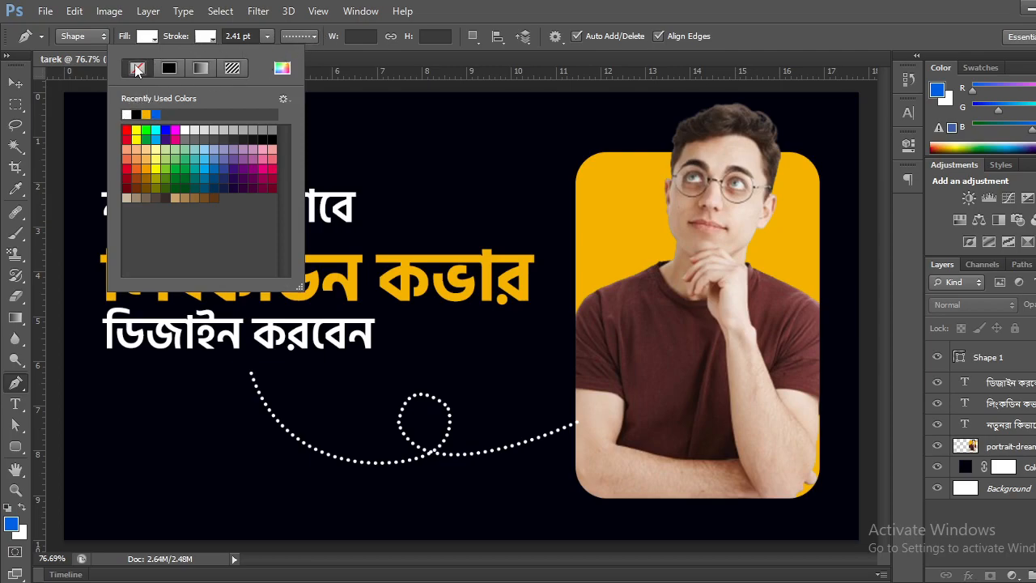
pyautogui.click(293, 37)
pyautogui.click(257, 82)
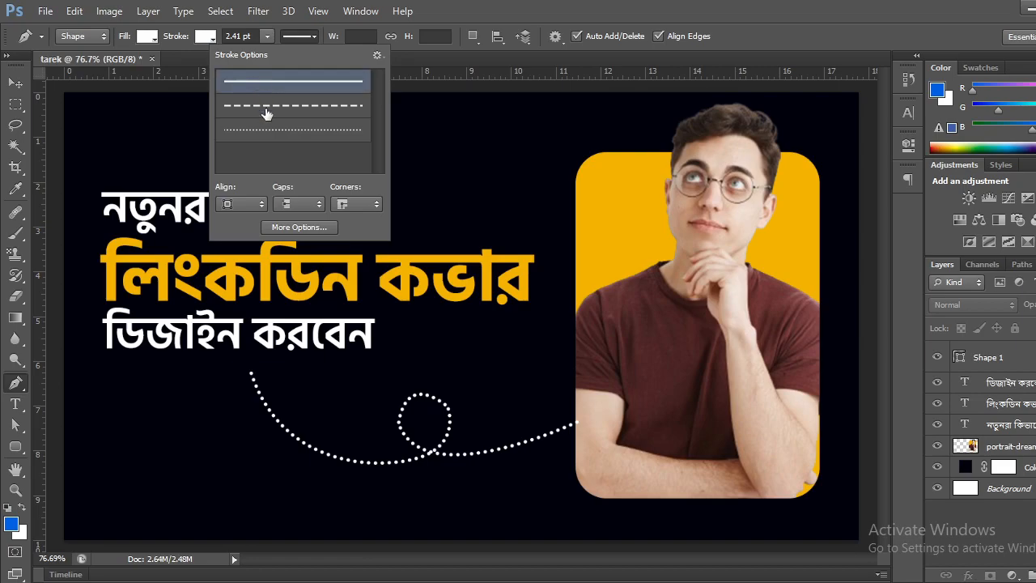
pyautogui.click(204, 36)
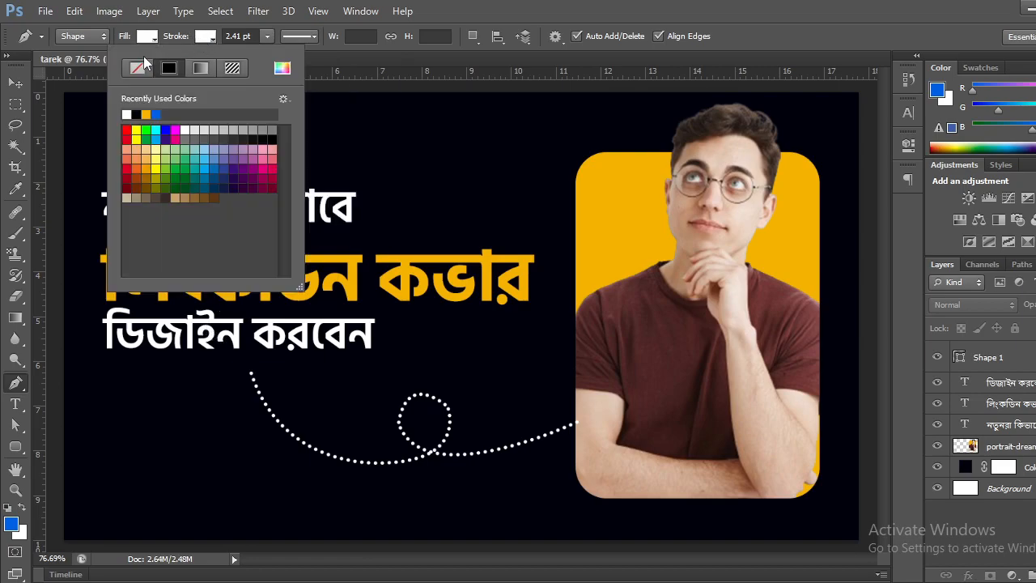
pyautogui.click(138, 68)
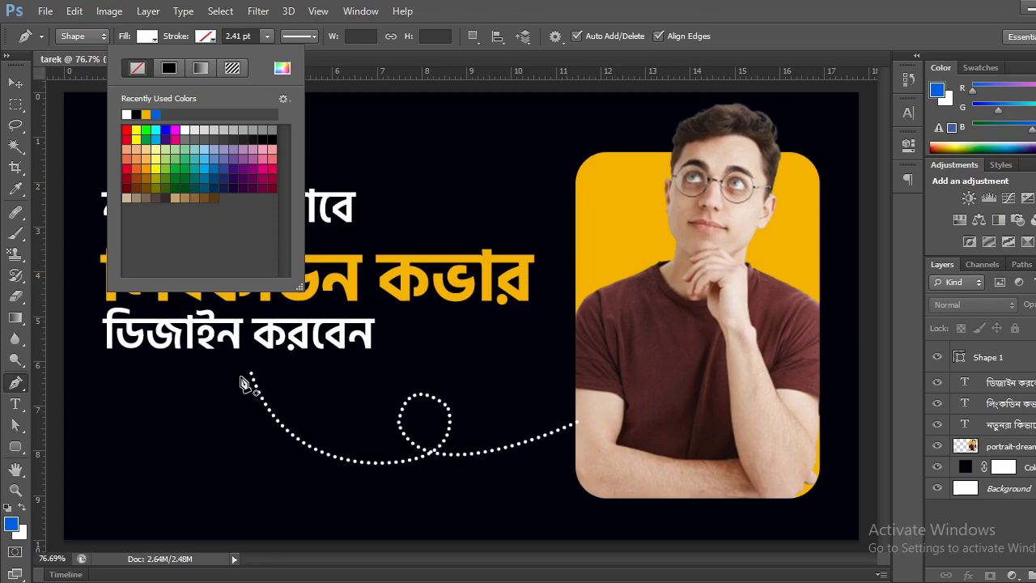
# Step: Draw a closed white triangular arrowhead about 31 × 34 px at the dotted curve's end beneath "ডিজাইন"
pyautogui.click(241, 377)
pyautogui.click(241, 376)
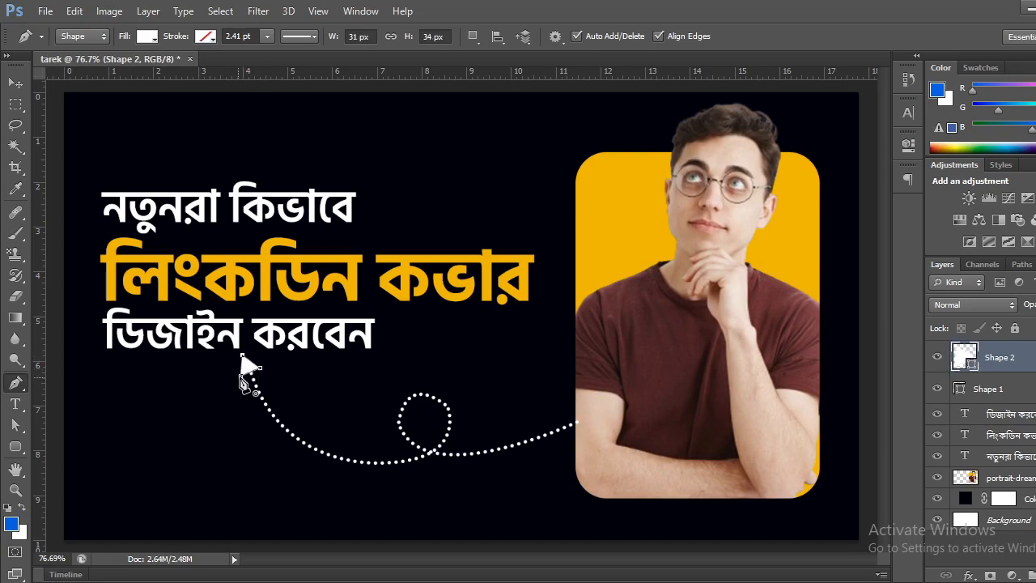
pyautogui.click(15, 83)
pyautogui.scroll(-5, 472, 403)
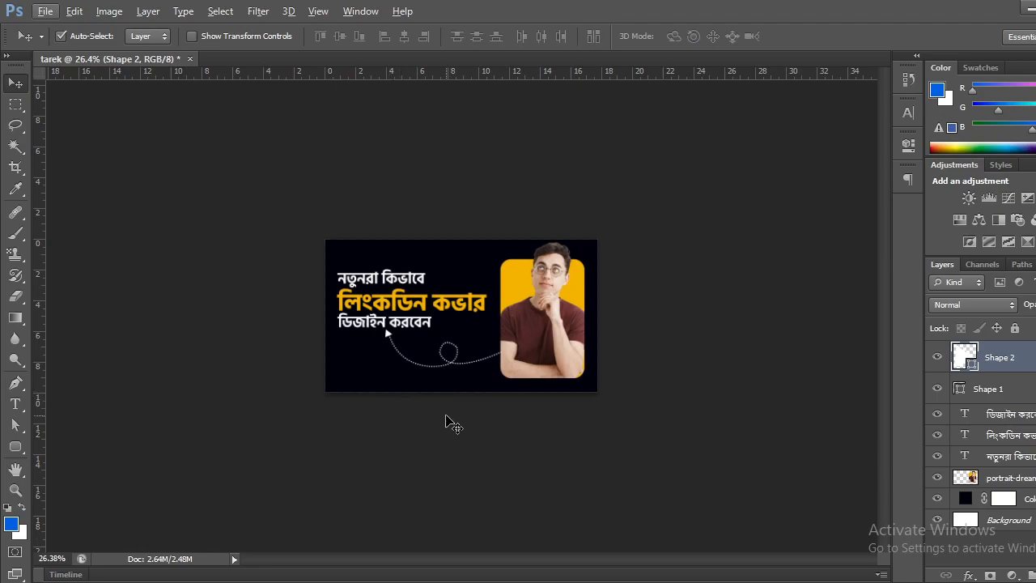
# Step: Group the dotted curve layer Shape 1 with the arrowhead layer Shape 2, undoing a trial merge of the two first
pyautogui.press('Right')
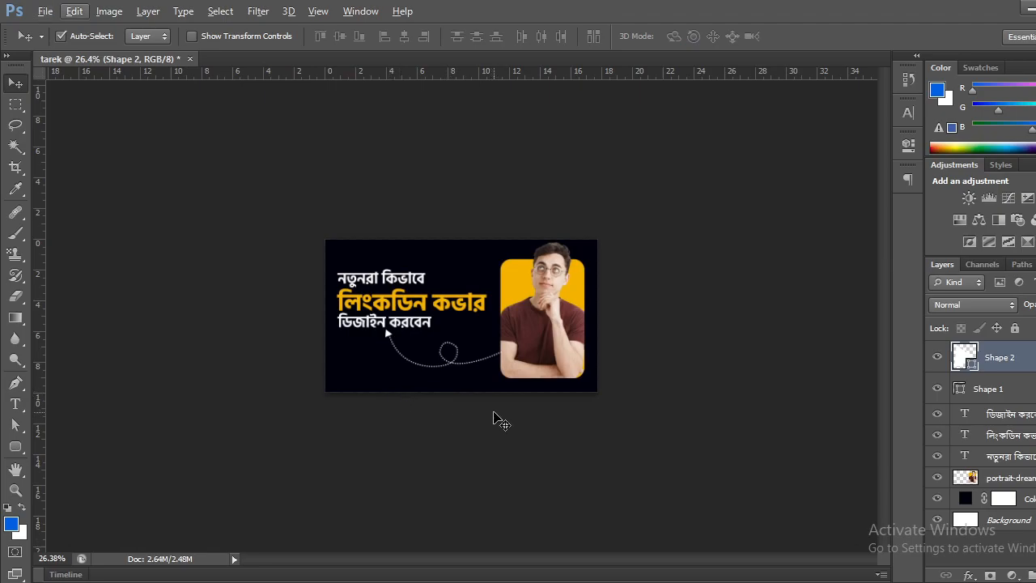
pyautogui.click(1027, 386)
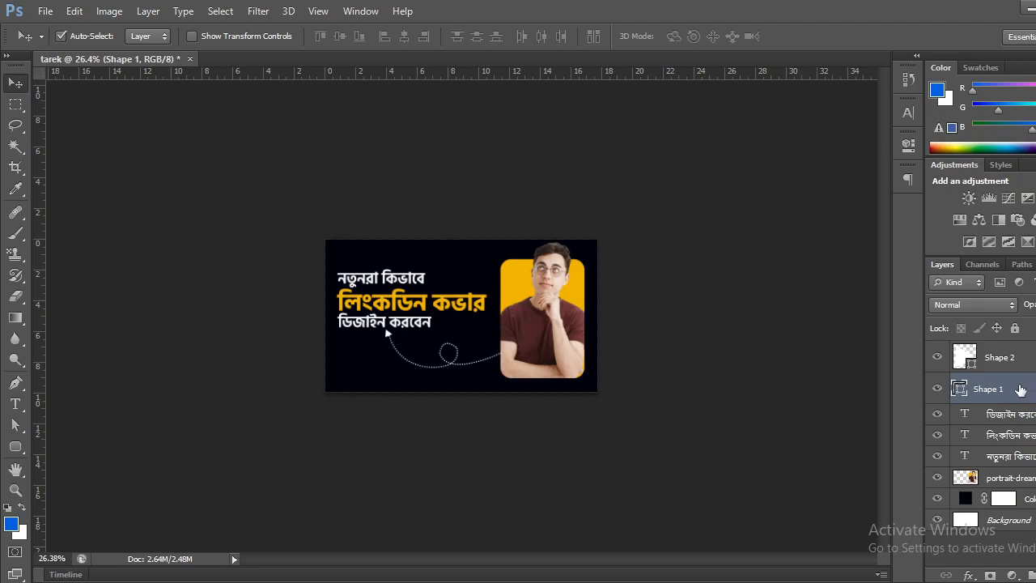
pyautogui.scroll(2, 636, 414)
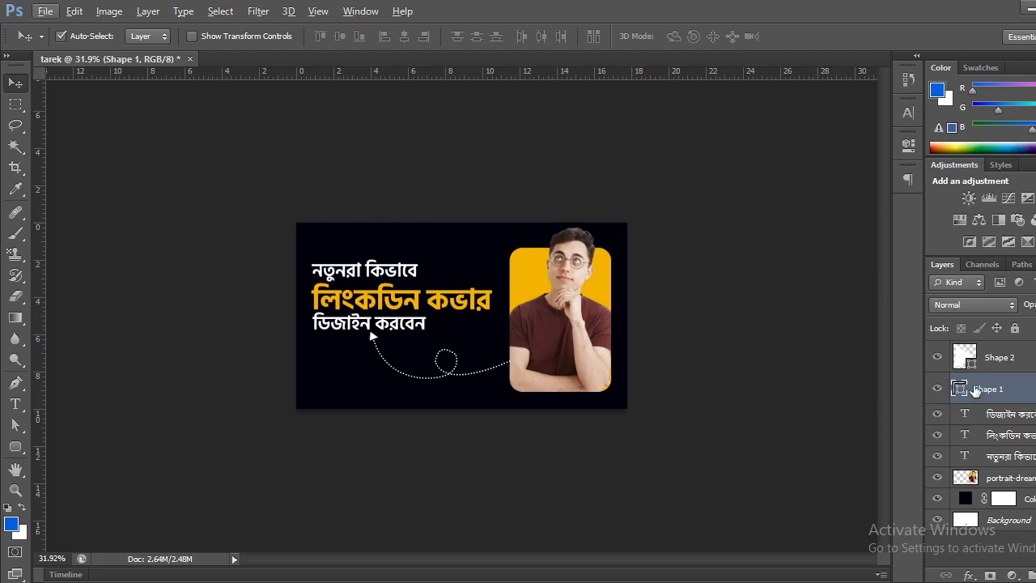
pyautogui.keyDown('shift'); pyautogui.click(1008, 364); pyautogui.keyUp('shift')
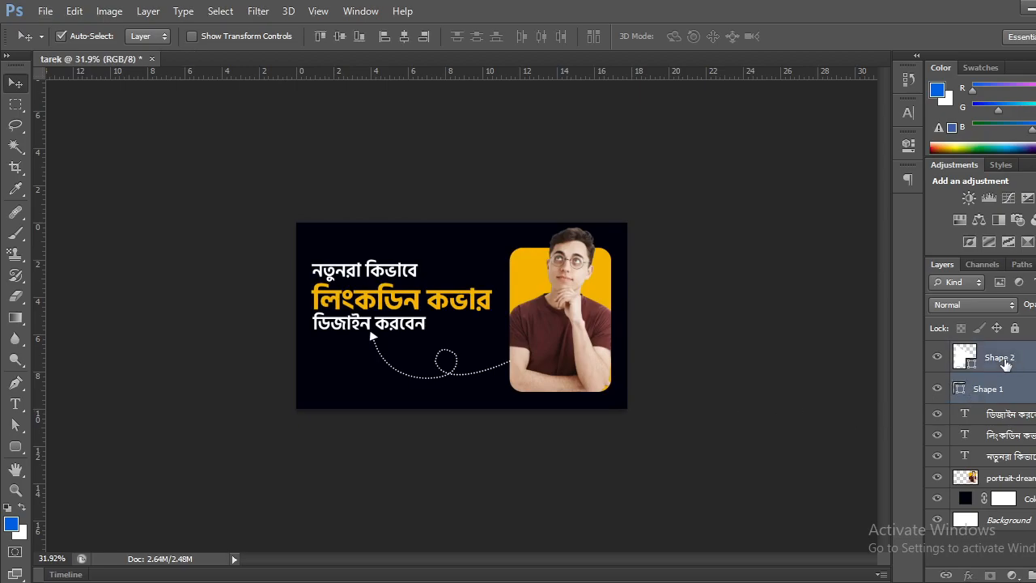
pyautogui.hotkey('ctrl', 'e')
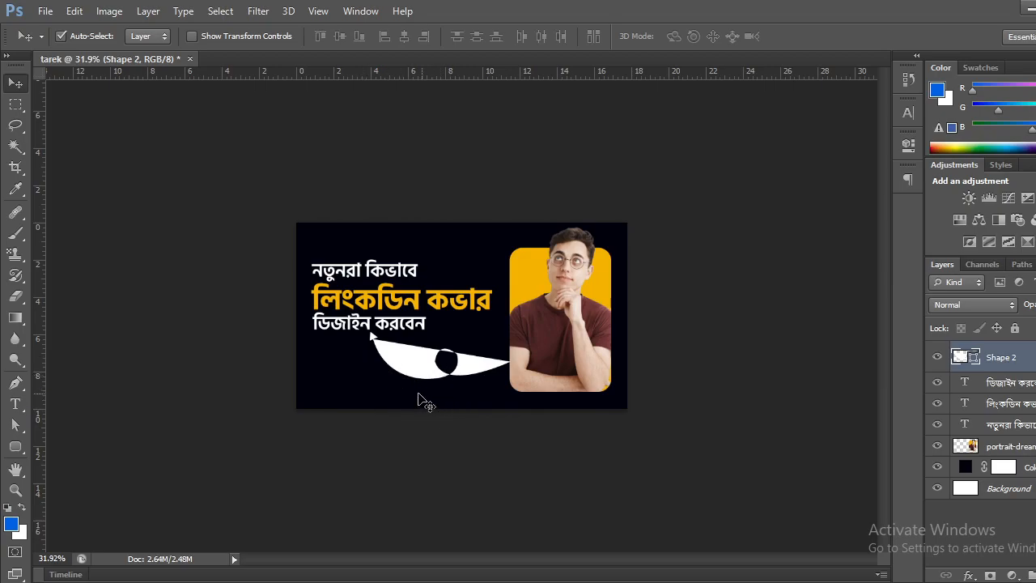
pyautogui.hotkey('ctrl', 'z')
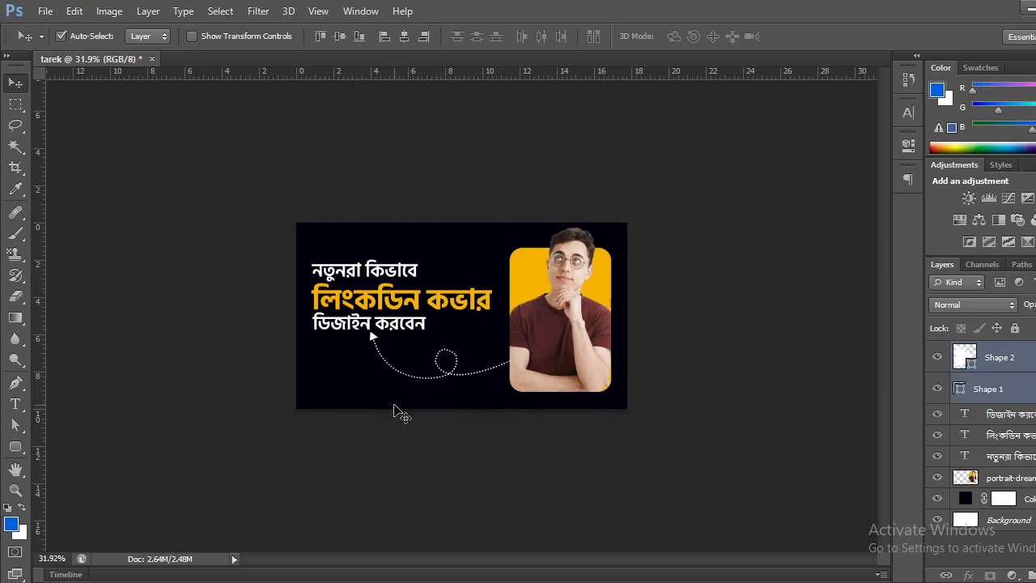
pyautogui.hotkey('ctrl', 'g')
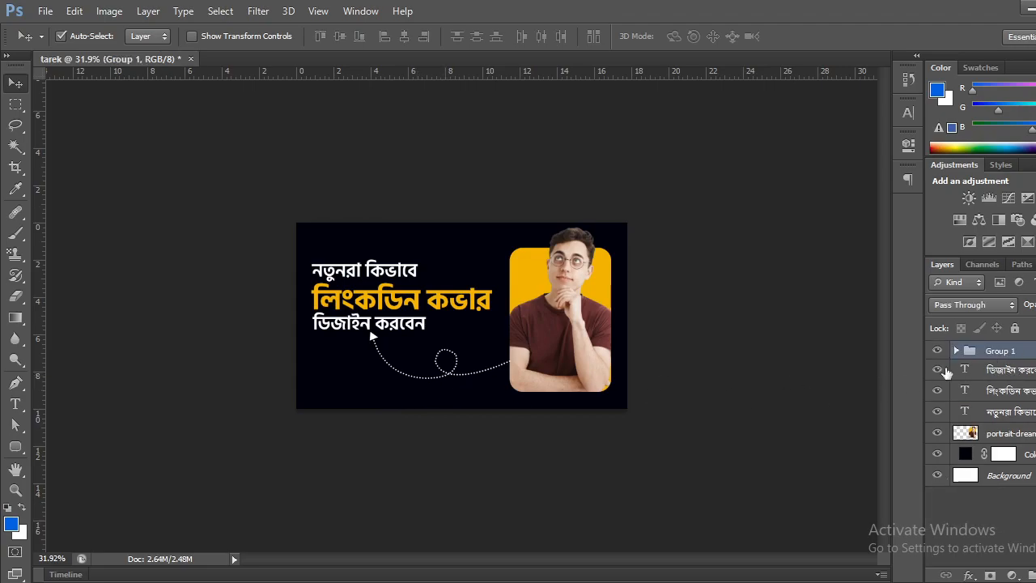
# Step: Rotate the arrow group about 8° clockwise and shift it slightly down so its tail meets the yellow card's edge
pyautogui.hotkey('ctrl', 't')
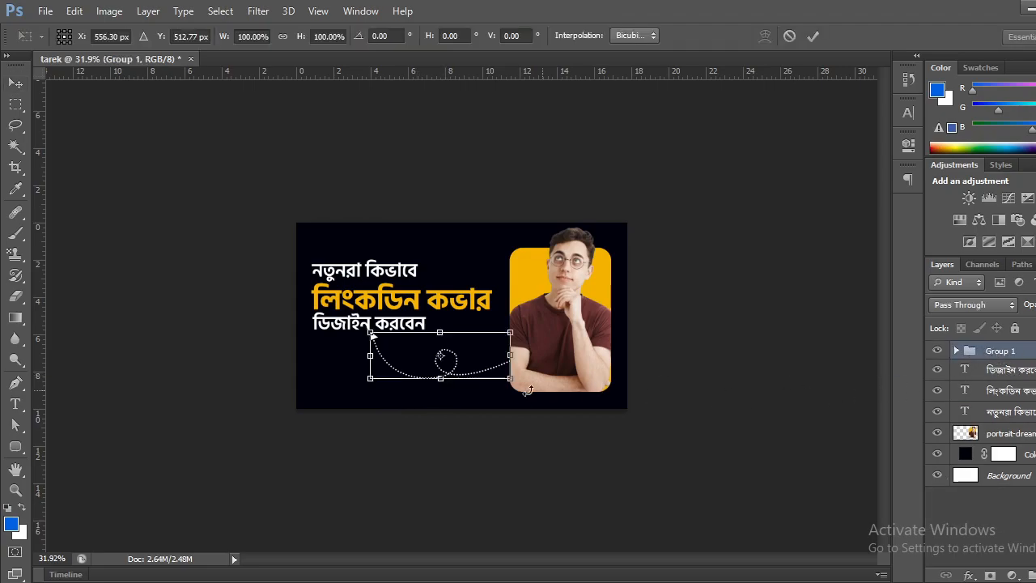
pyautogui.moveTo(448, 366)
pyautogui.mouseDown()
pyautogui.moveTo(338, 430)
pyautogui.moveTo(454, 377)
pyautogui.mouseUp()
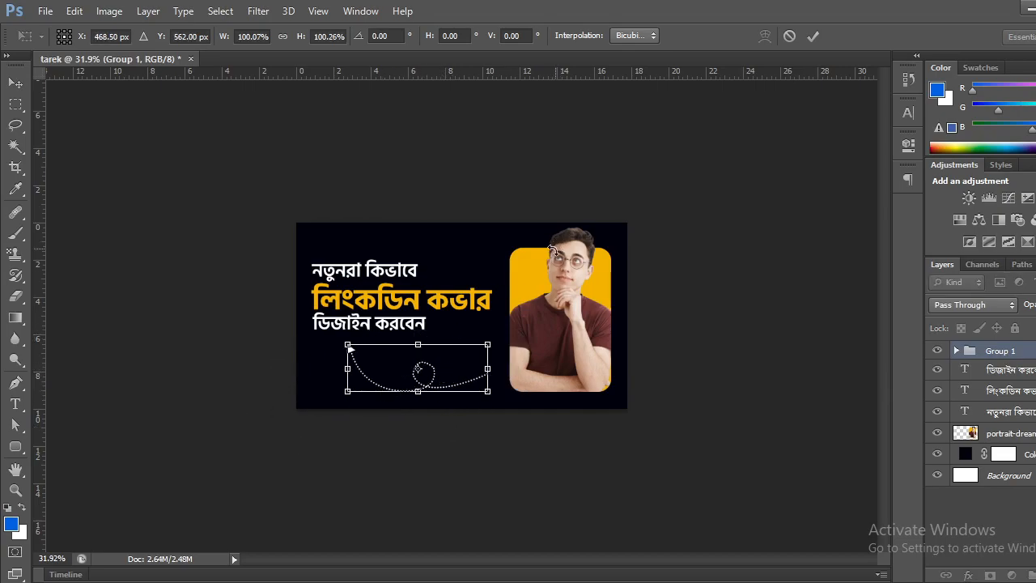
pyautogui.hotkey('ctrl', 'z')
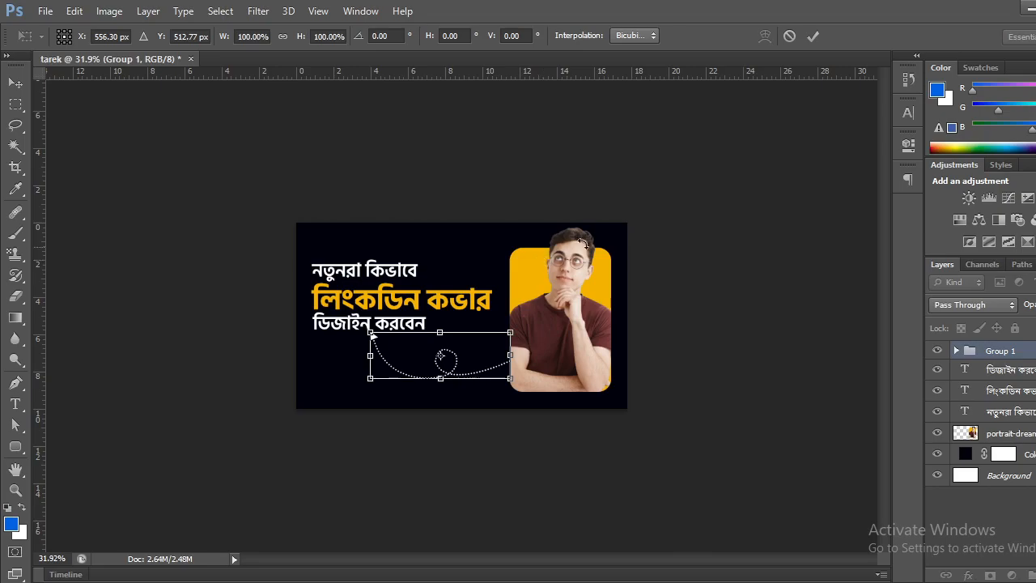
pyautogui.moveTo(527, 319); pyautogui.dragTo(533, 327)
pyautogui.moveTo(472, 358); pyautogui.dragTo(475, 369)
pyautogui.moveTo(534, 333); pyautogui.dragTo(537, 338)
pyautogui.moveTo(474, 364); pyautogui.dragTo(475, 367)
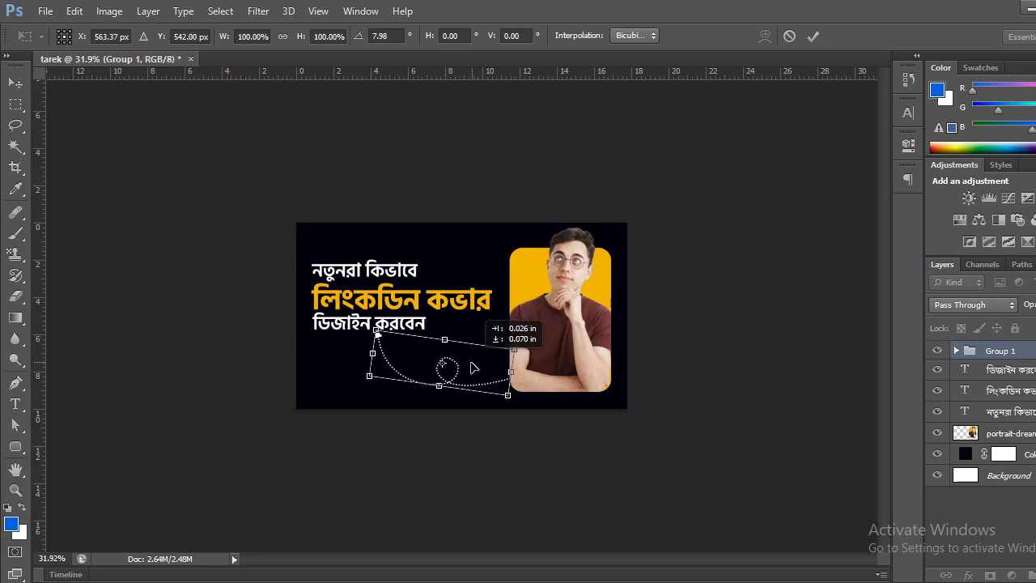
pyautogui.click(813, 36)
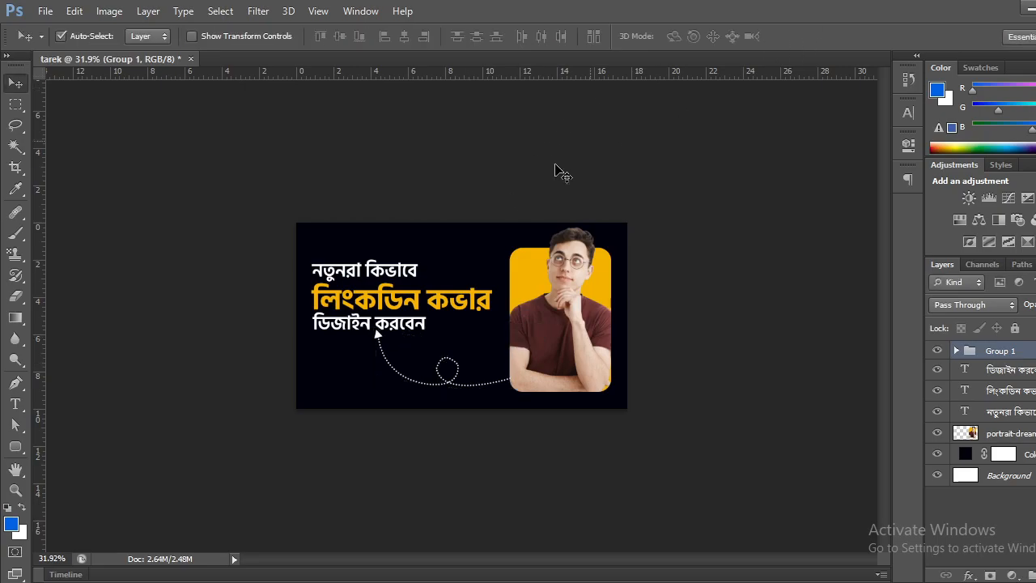
# Step: Nudge the arrow group down about 8 px and left about 2 px, compare the last nudge, and deselect the group
pyautogui.press('Down')
pyautogui.press('Down')
pyautogui.press('Down')
pyautogui.press('Down')
pyautogui.press('Down')
pyautogui.press('Down')
pyautogui.press('Down')
pyautogui.press('Down')
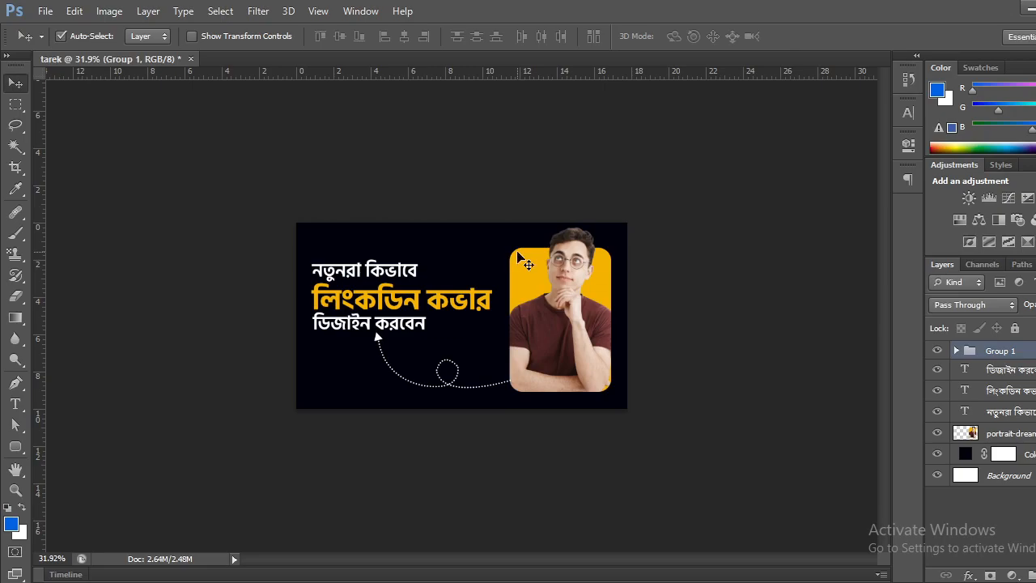
pyautogui.press('Left')
pyautogui.press('Left')
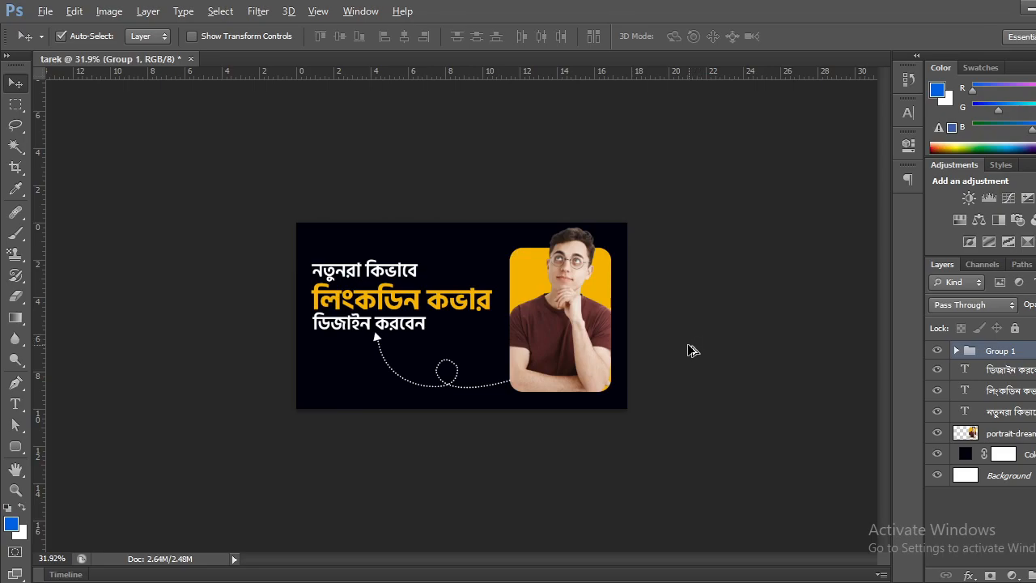
pyautogui.hotkey('ctrl', 'z')
pyautogui.hotkey('ctrl', 'z')
pyautogui.scroll(1, 687, 357)
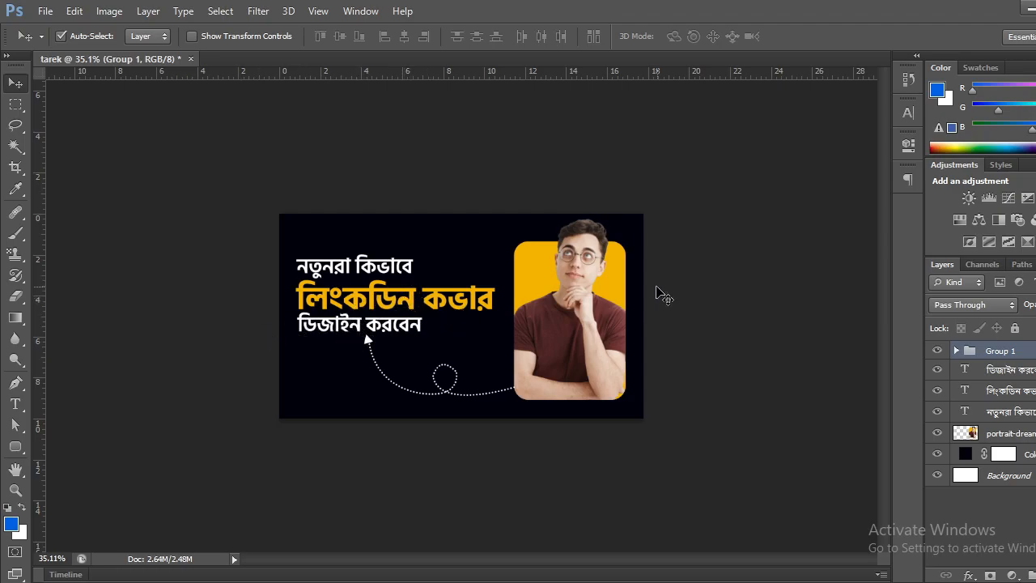
pyautogui.click(187, 343)
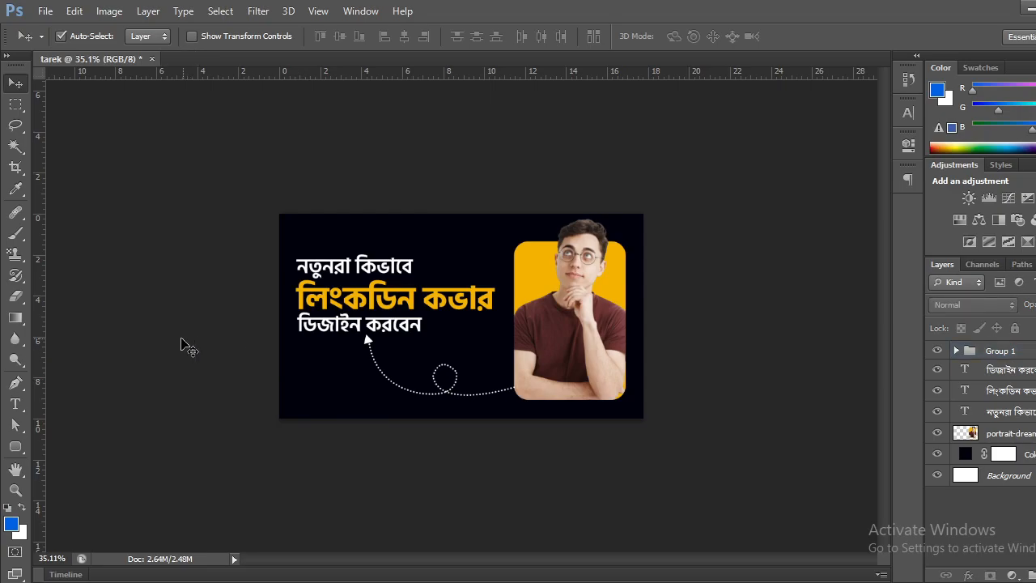
# Step: Look through the Downloads folder for an image to place in the design, and close the file browser without placing anything
pyautogui.click(46, 10)
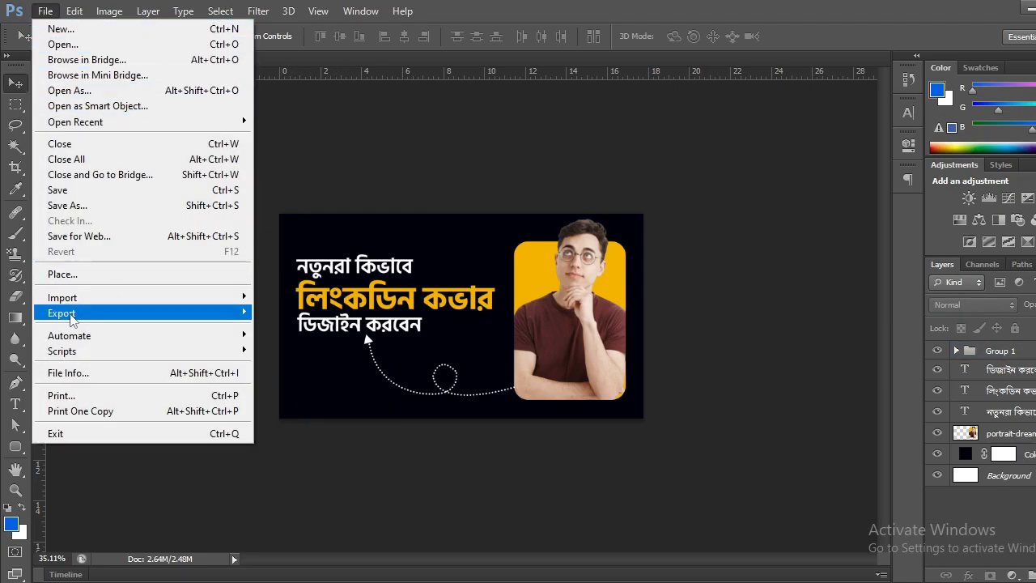
pyautogui.click(71, 274)
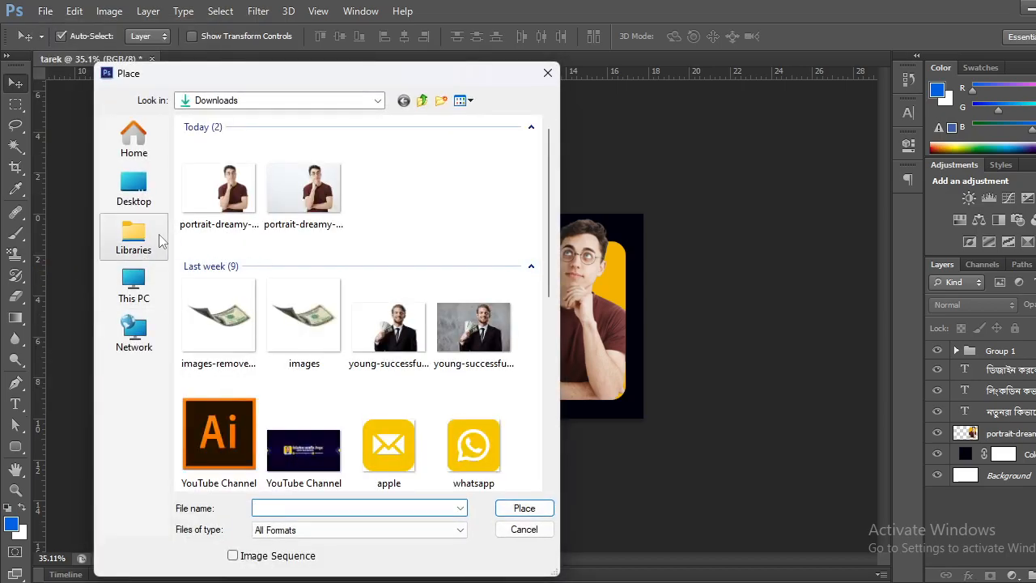
pyautogui.scroll(-6, 322, 277)
pyautogui.scroll(6, 229, 281)
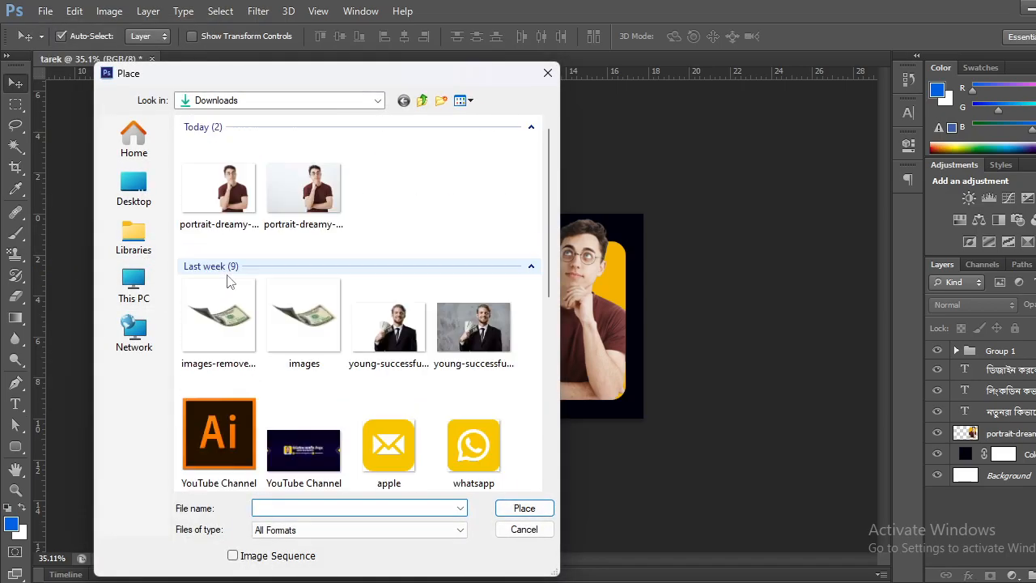
pyautogui.scroll(-6, 356, 212)
pyautogui.scroll(6, 361, 217)
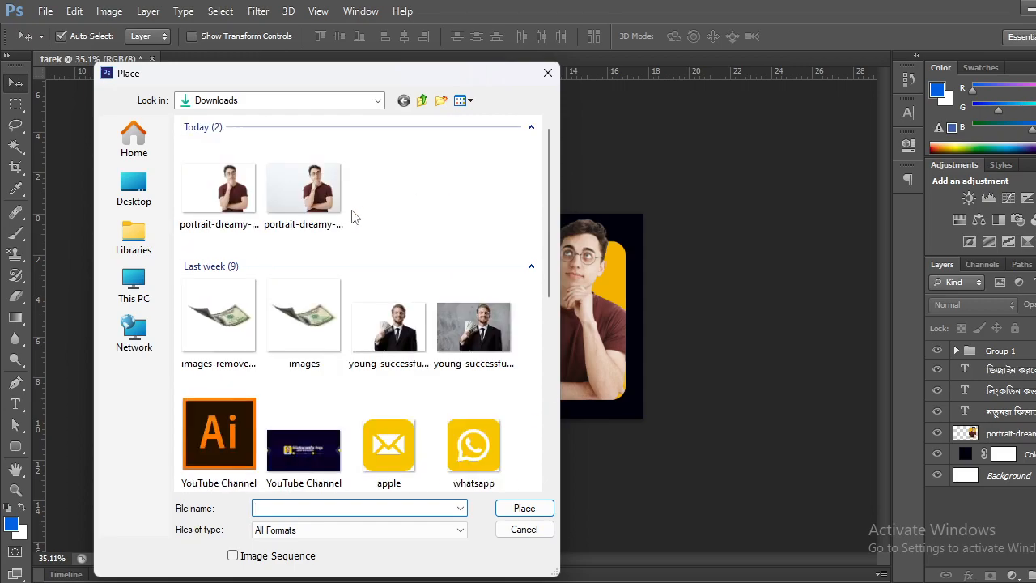
pyautogui.click(547, 73)
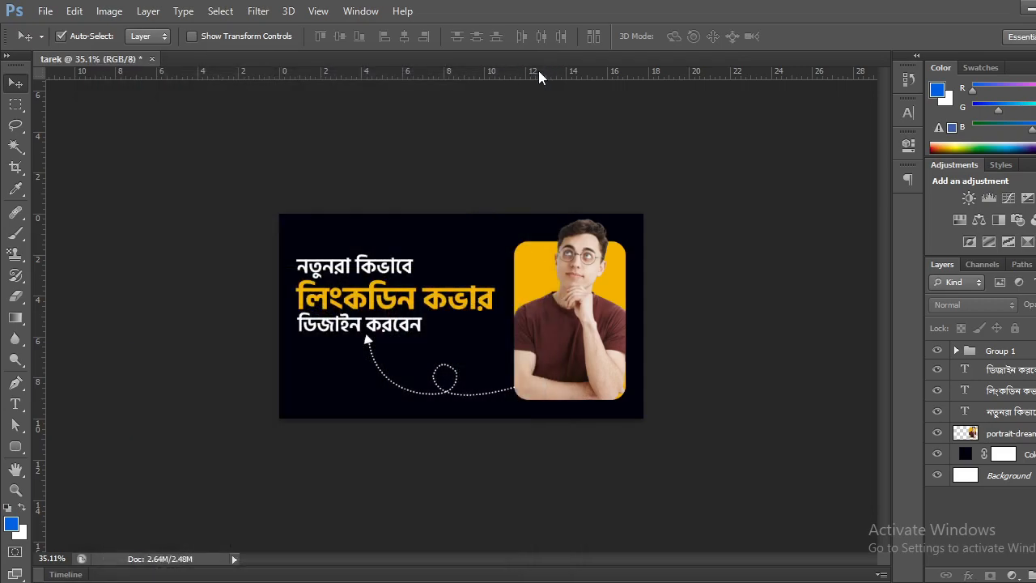
# Step: Switch to Google Chrome with a saved browser profile and open the Flaticon website in a maximized window
pyautogui.click(1026, 9)
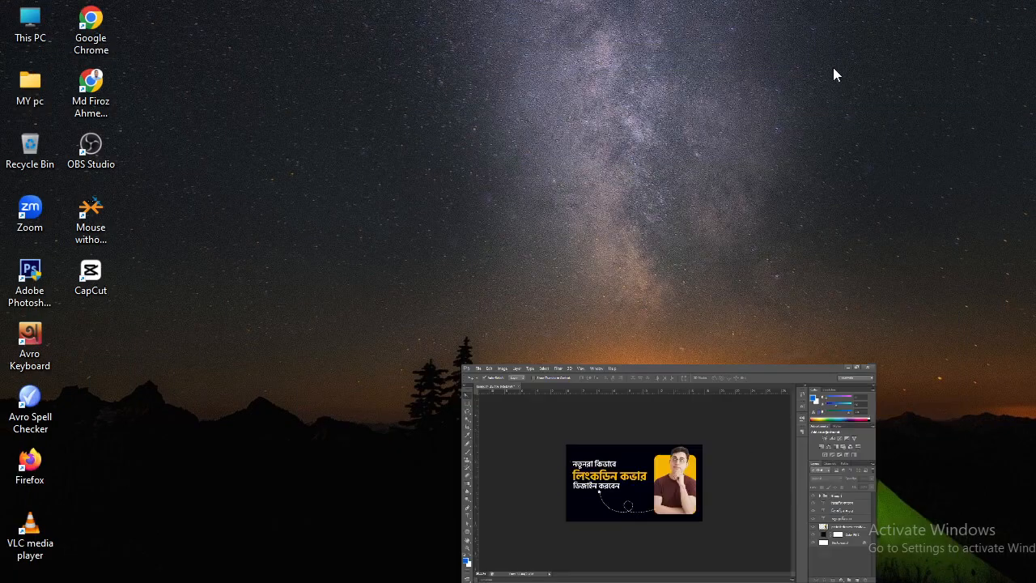
pyautogui.doubleClick(91, 24)
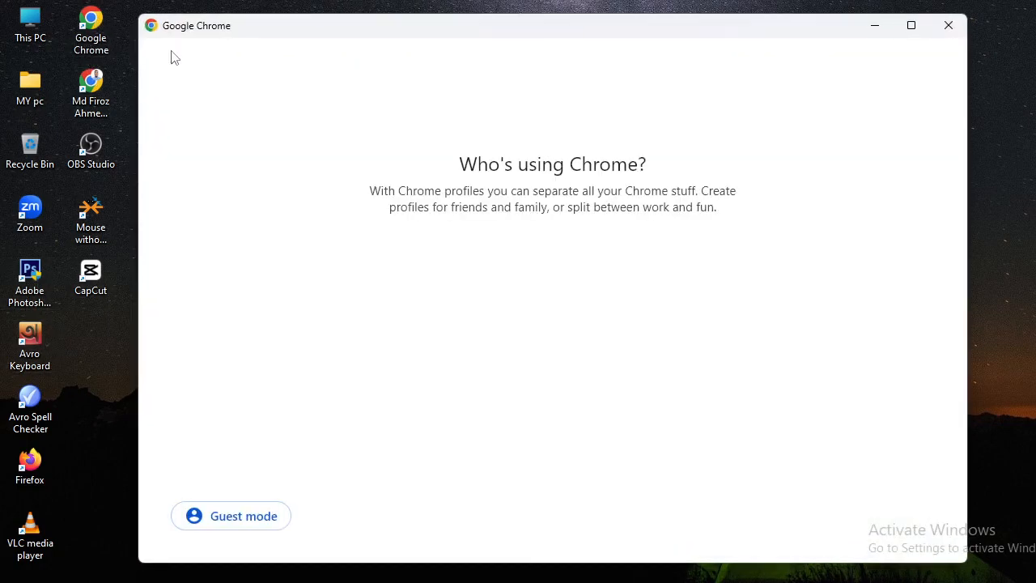
pyautogui.scroll(-3, 574, 317)
pyautogui.scroll(2, 514, 298)
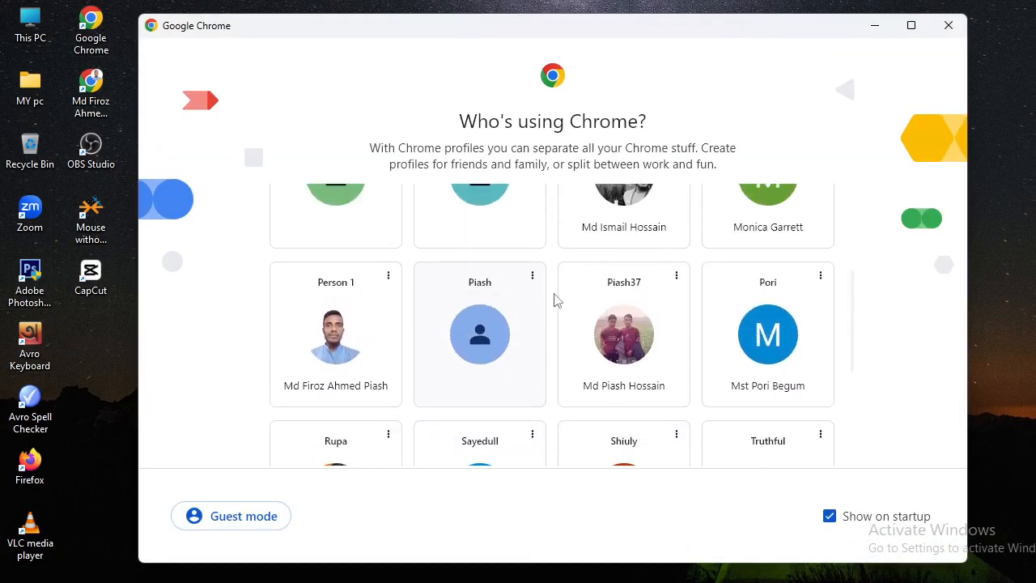
pyautogui.click(661, 317)
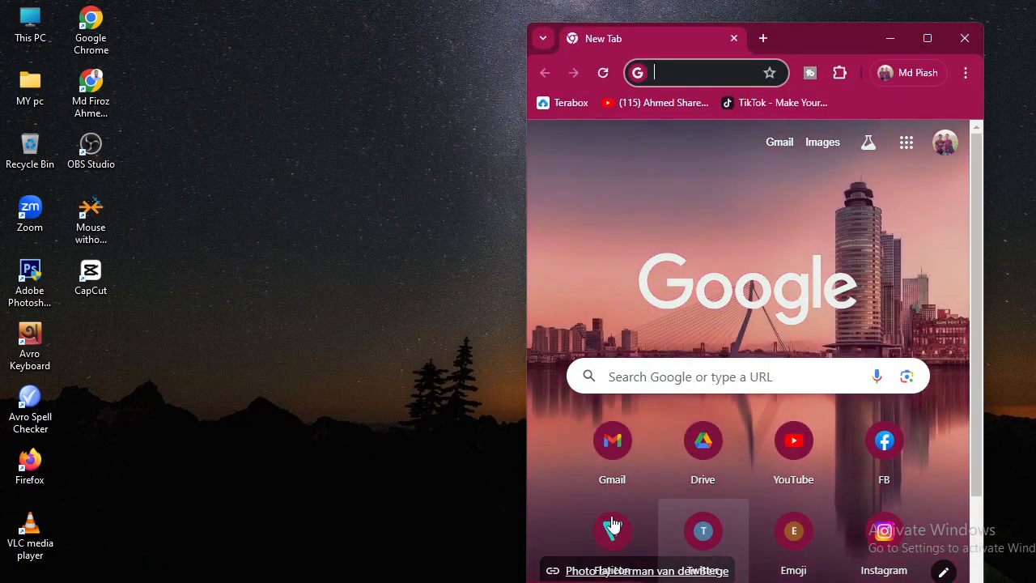
pyautogui.click(919, 41)
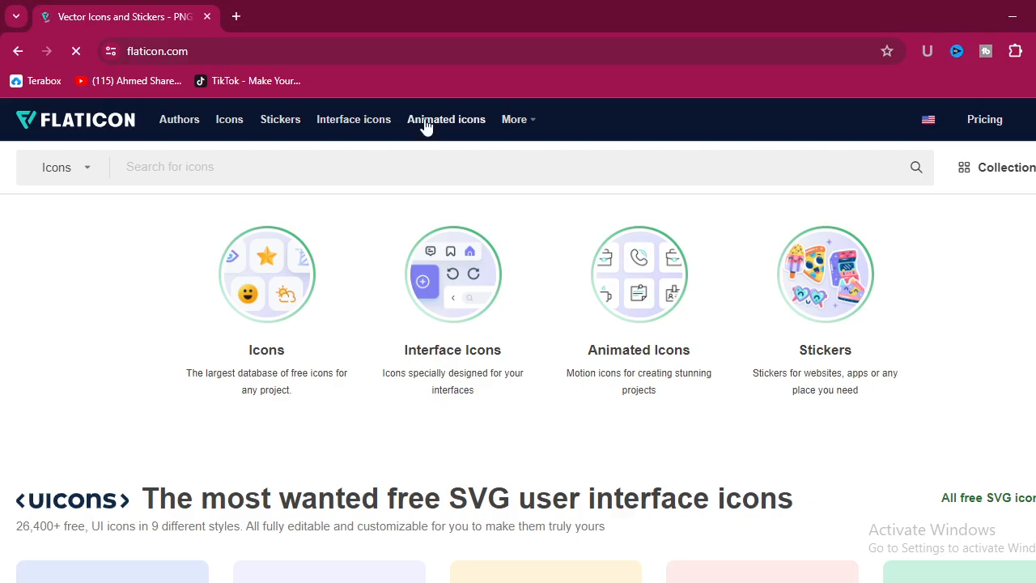
# Step: Search Flaticon's icons for "linkedin"
pyautogui.click(195, 165)
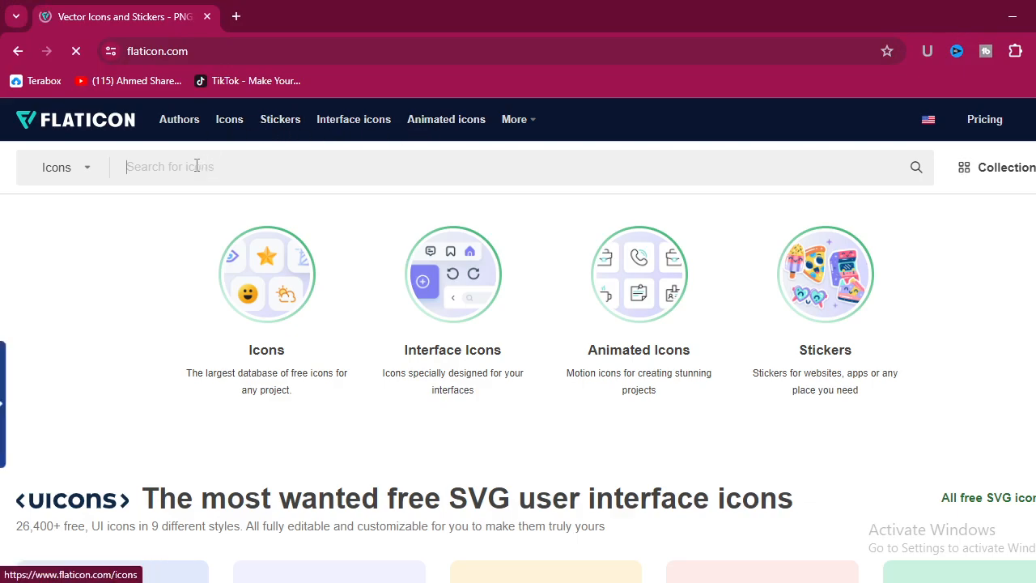
pyautogui.write('li')
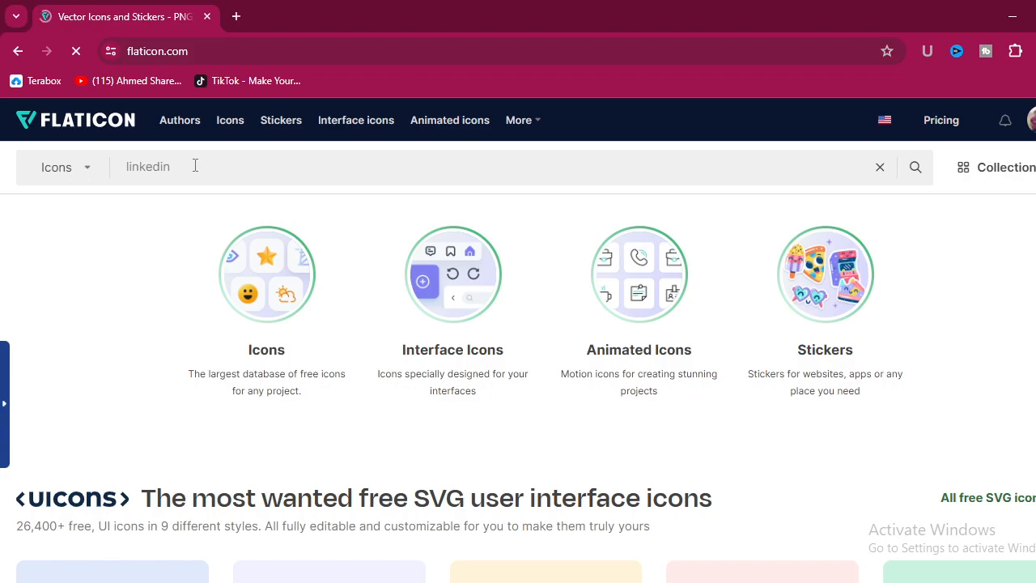
pyautogui.write('nkedin')
pyautogui.press('Return')
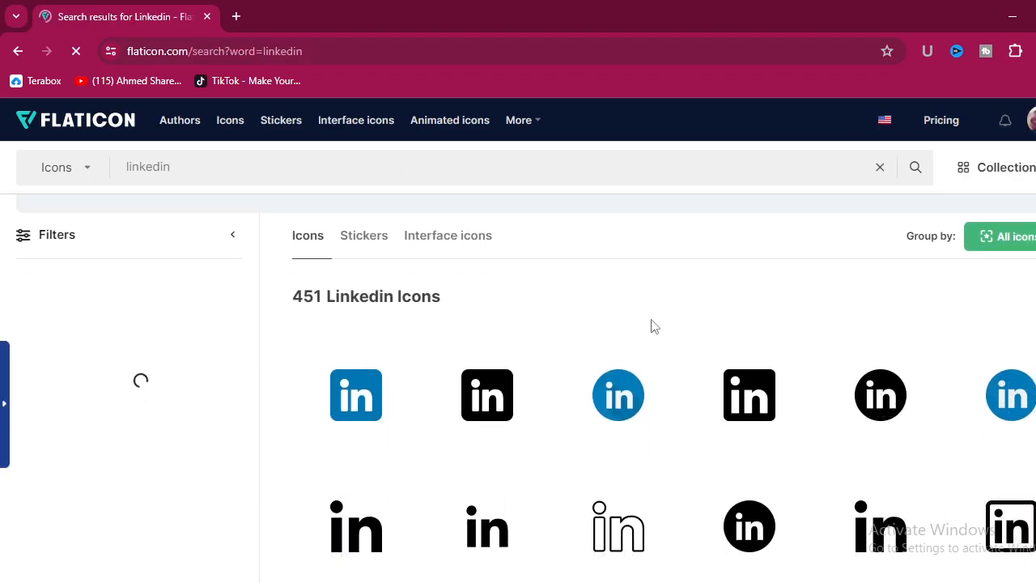
# Step: Look through the LinkedIn icon results for a logo that suits the thumbnail
pyautogui.scroll(-2, 639, 324)
pyautogui.scroll(-1, 498, 357)
pyautogui.scroll(5, 406, 369)
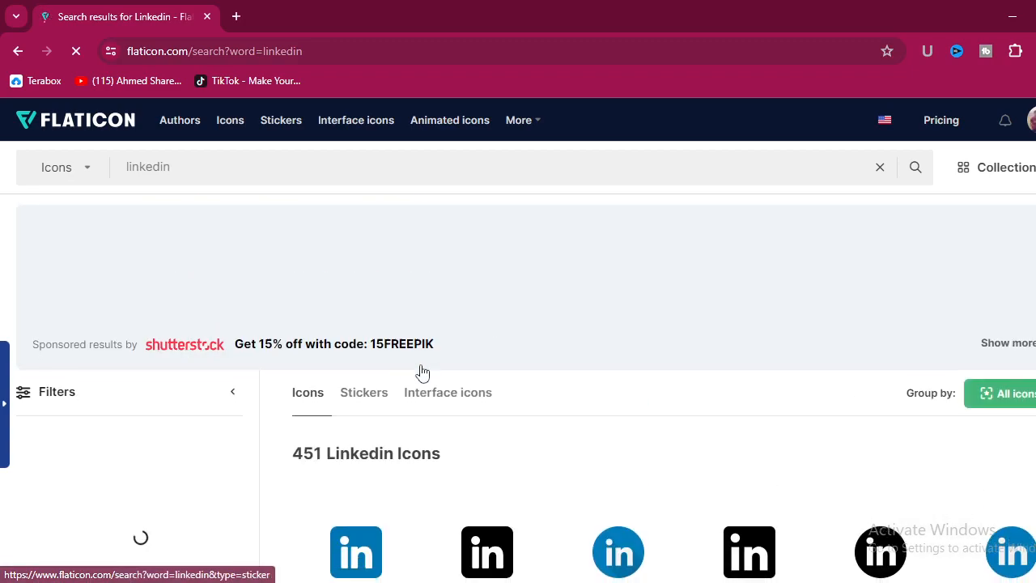
pyautogui.scroll(-12, 657, 359)
pyautogui.scroll(-8, 576, 346)
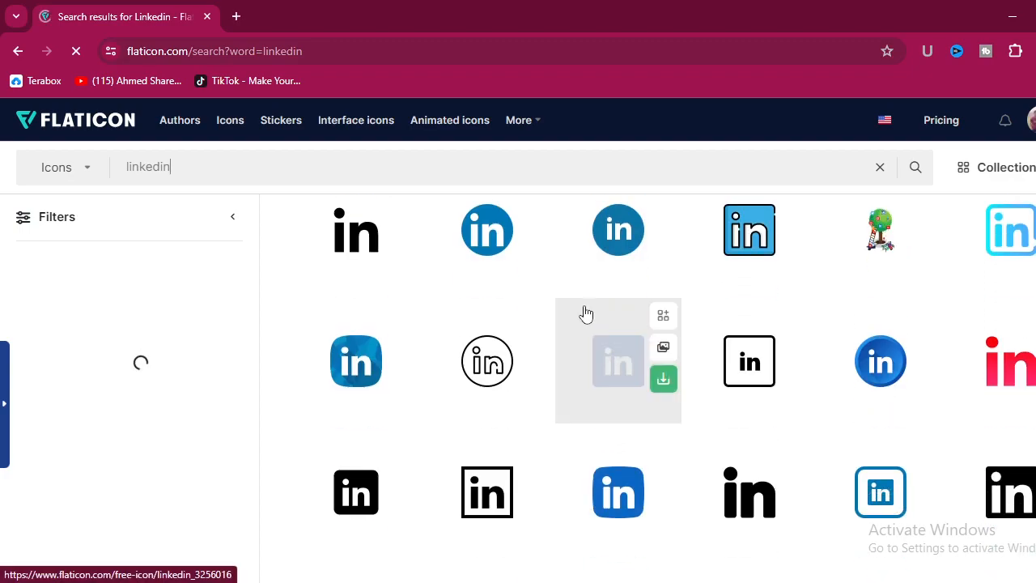
pyautogui.scroll(-4, 585, 314)
pyautogui.scroll(15, 585, 316)
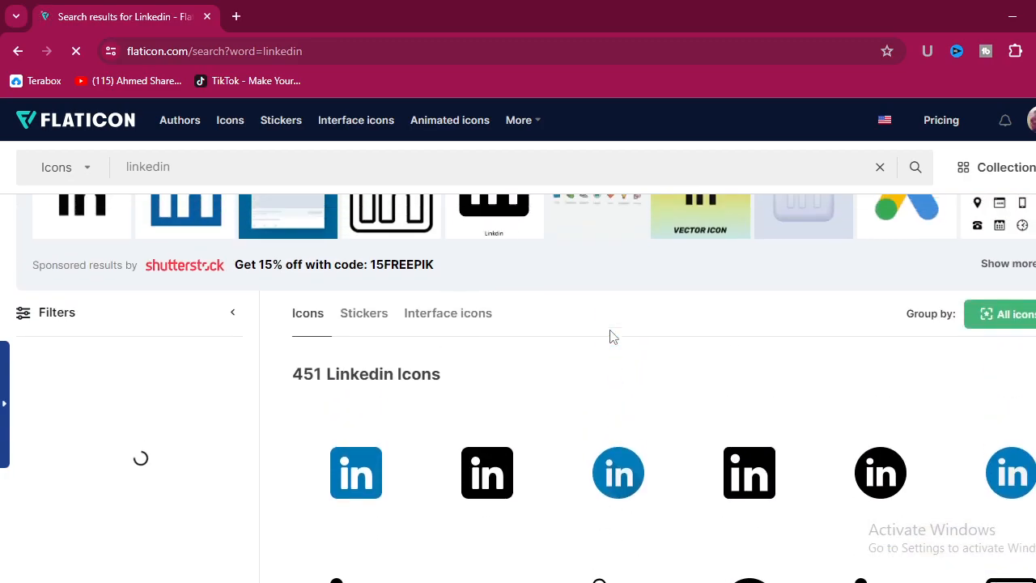
pyautogui.scroll(-4, 611, 341)
pyautogui.scroll(1, 610, 336)
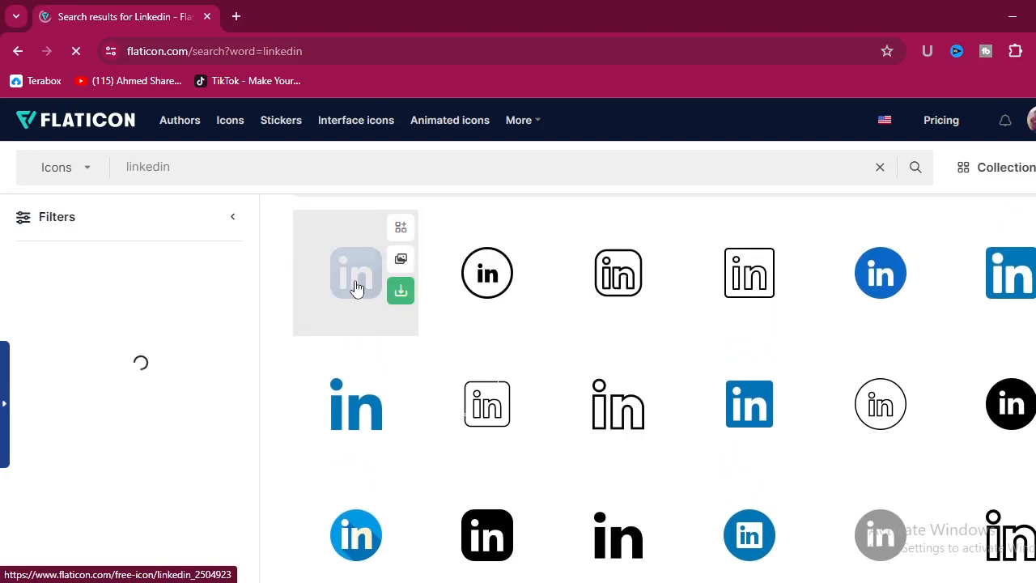
# Step: Download the blue rounded-square LinkedIn icon from the Flaticon results as a free PNG
pyautogui.click(400, 290)
pyautogui.click(375, 391)
pyautogui.click(399, 290)
pyautogui.click(400, 289)
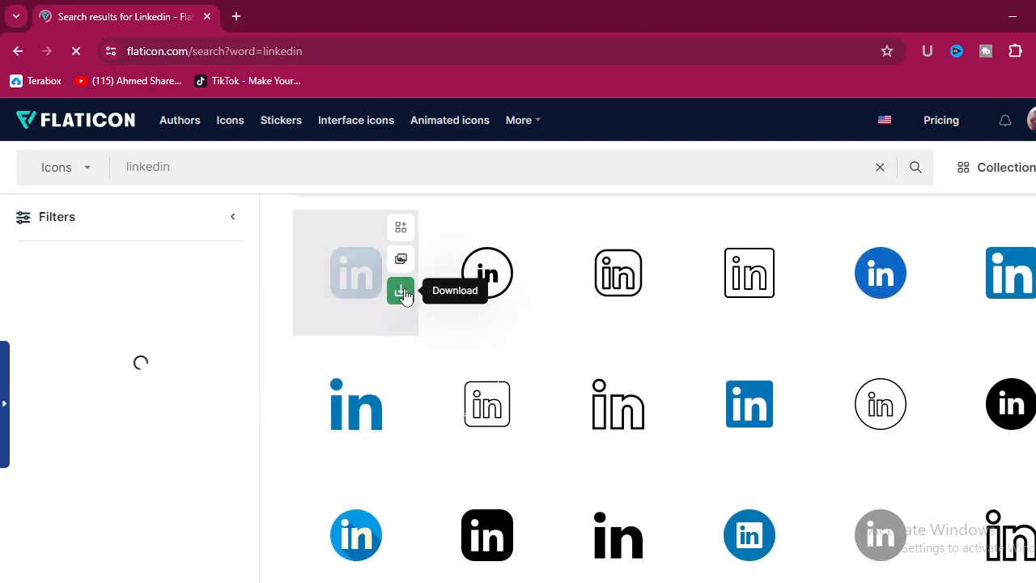
pyautogui.click(400, 290)
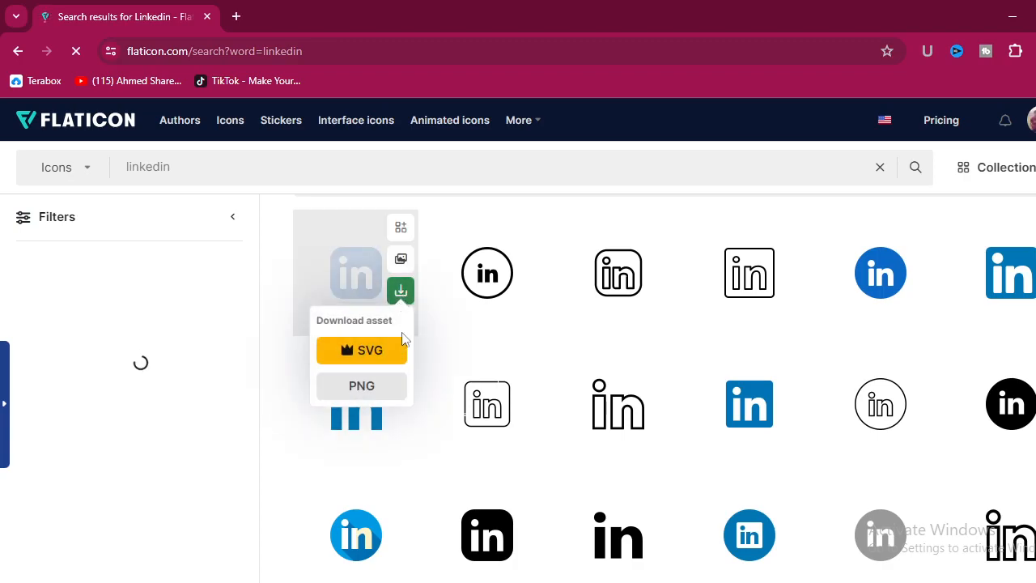
pyautogui.click(369, 391)
pyautogui.click(716, 327)
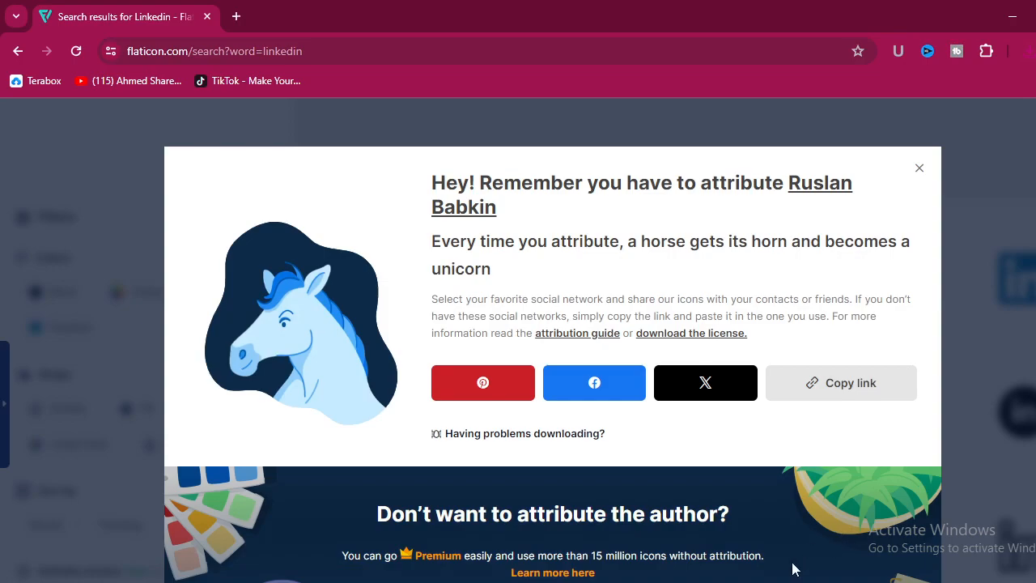
# Step: Check the Google Meet call in the other Chrome window, close its in-call messages, and return to the Flaticon window
pyautogui.click(747, 582)
pyautogui.click(696, 534)
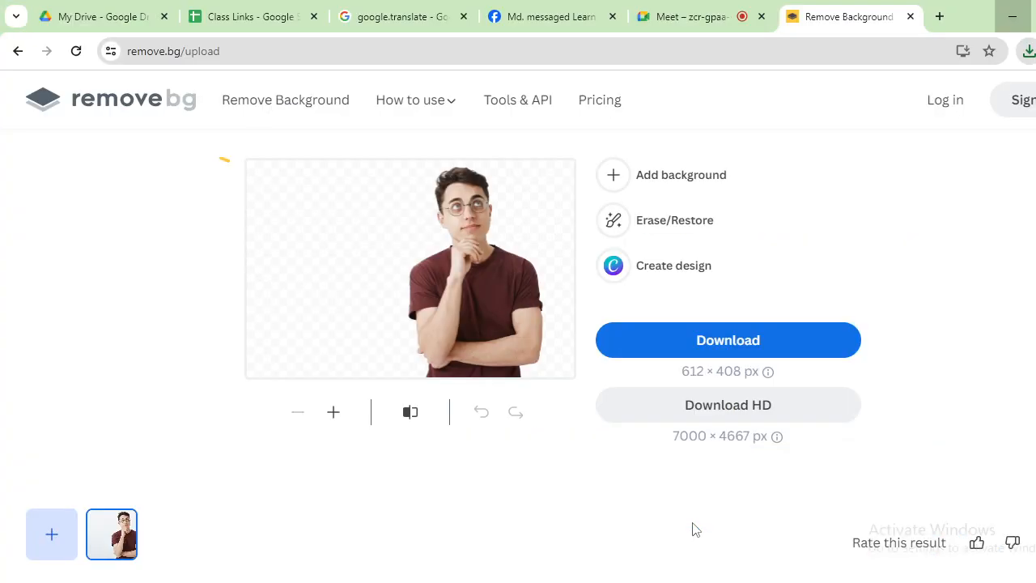
pyautogui.click(402, 15)
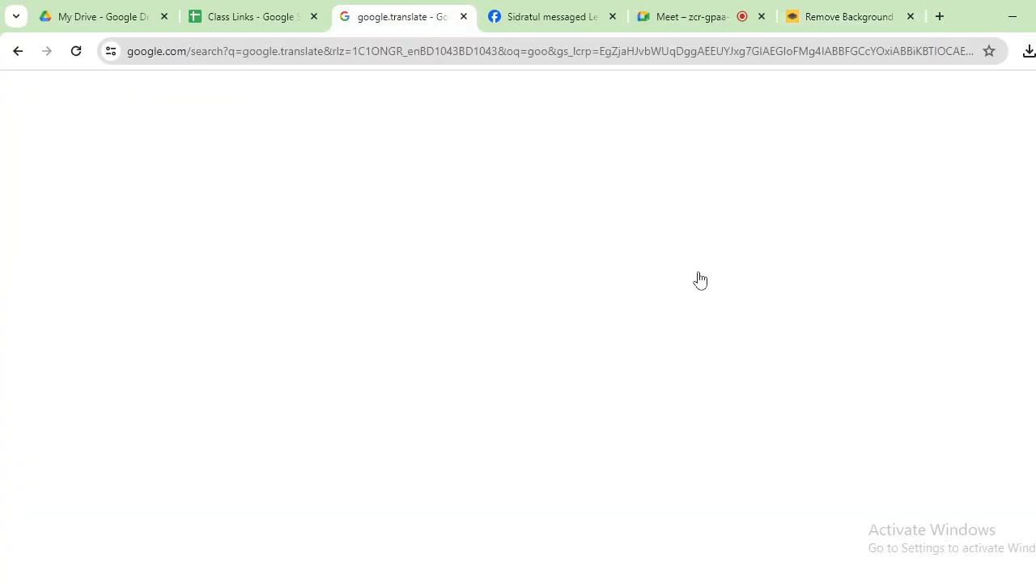
pyautogui.click(680, 16)
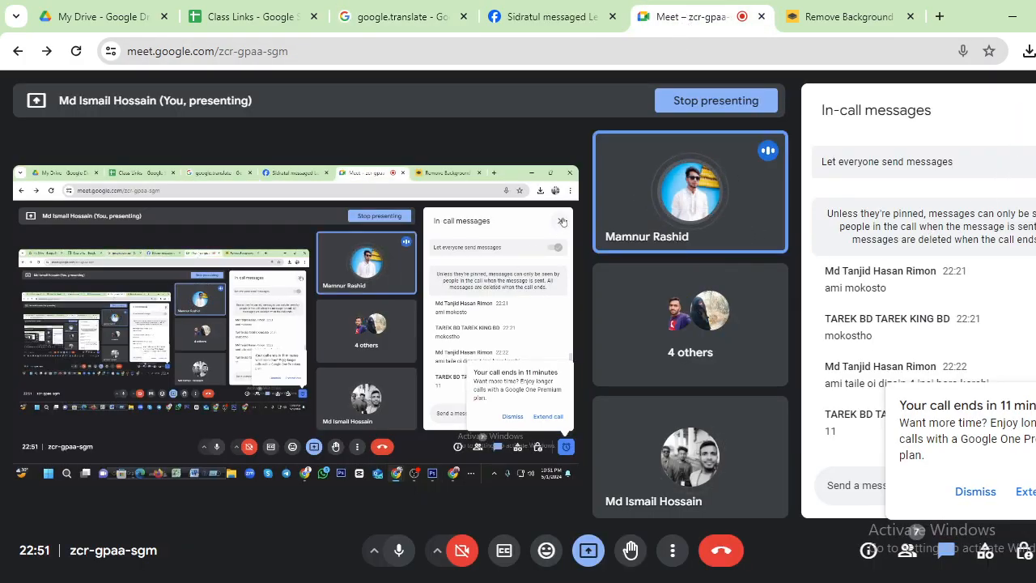
pyautogui.click(1035, 109)
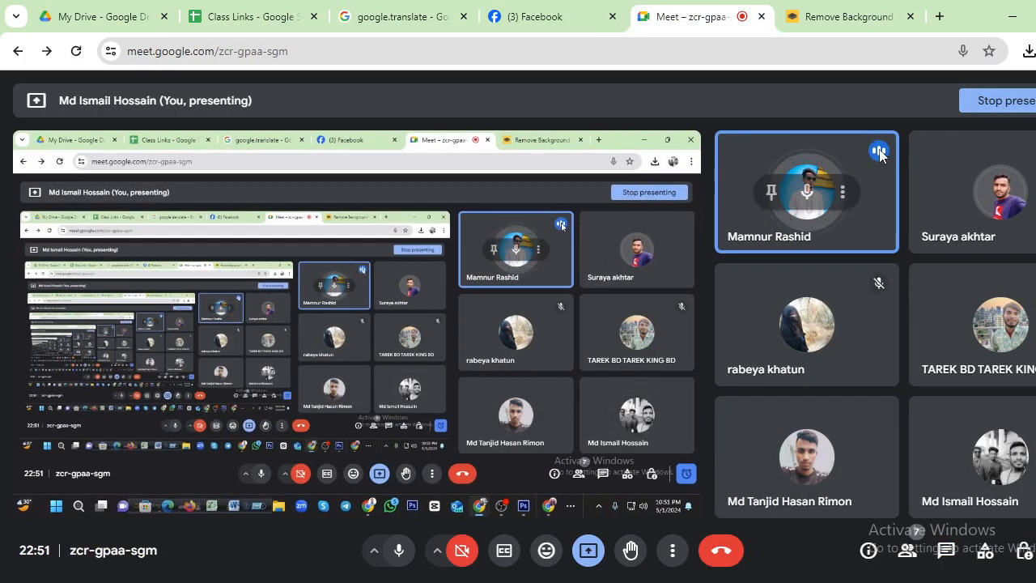
pyautogui.press('F11')
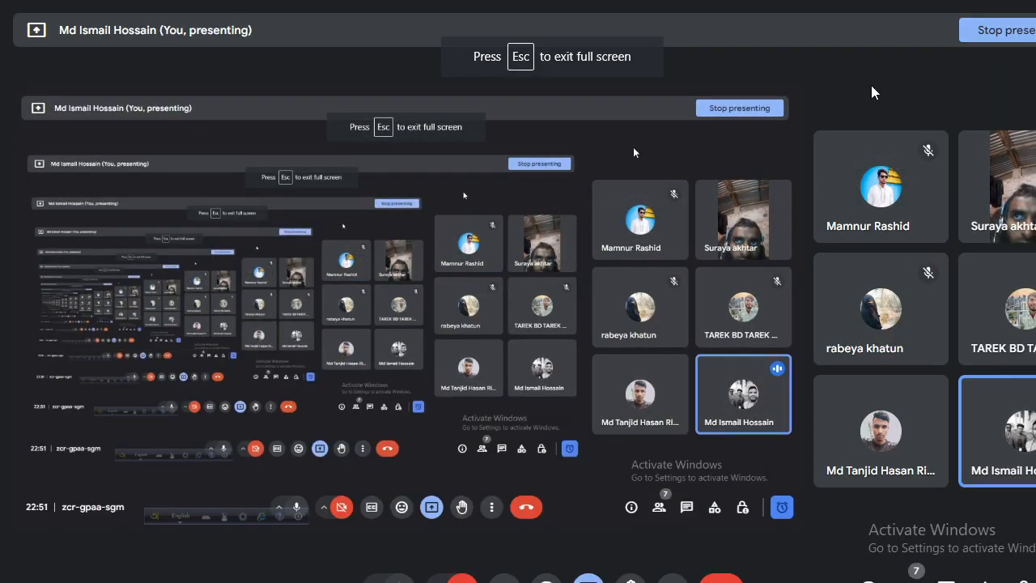
pyautogui.press('Escape')
pyautogui.click(1012, 17)
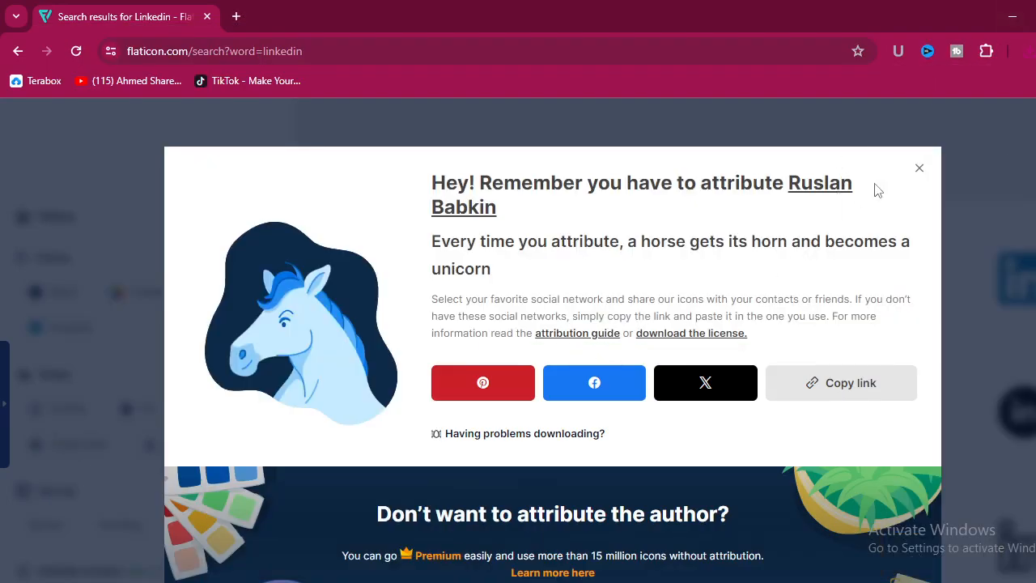
# Step: Dismiss the attribution notice and download the round blue gradient LinkedIn icon from further down the results as a free PNG
pyautogui.click(917, 170)
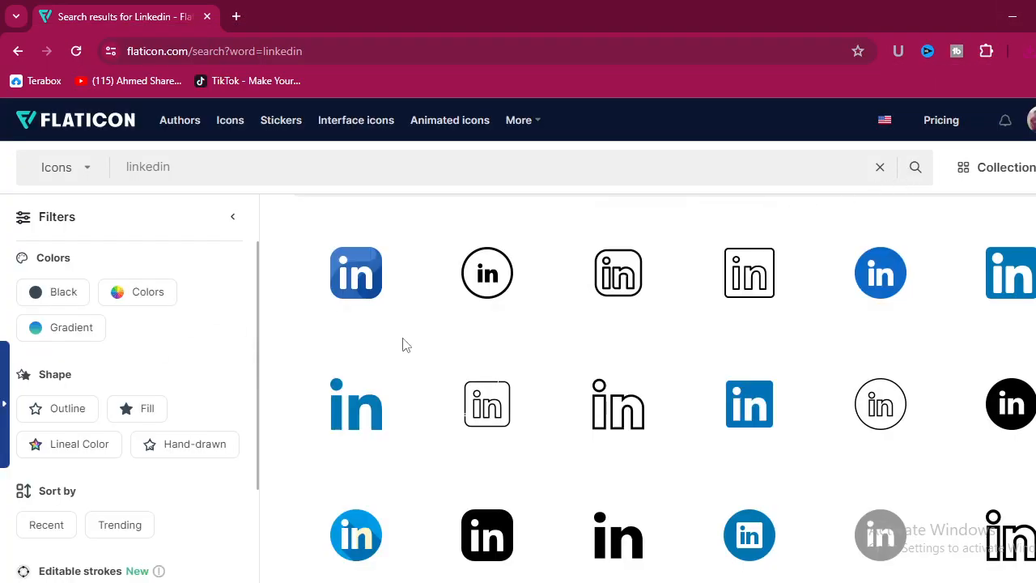
pyautogui.scroll(-3, 728, 365)
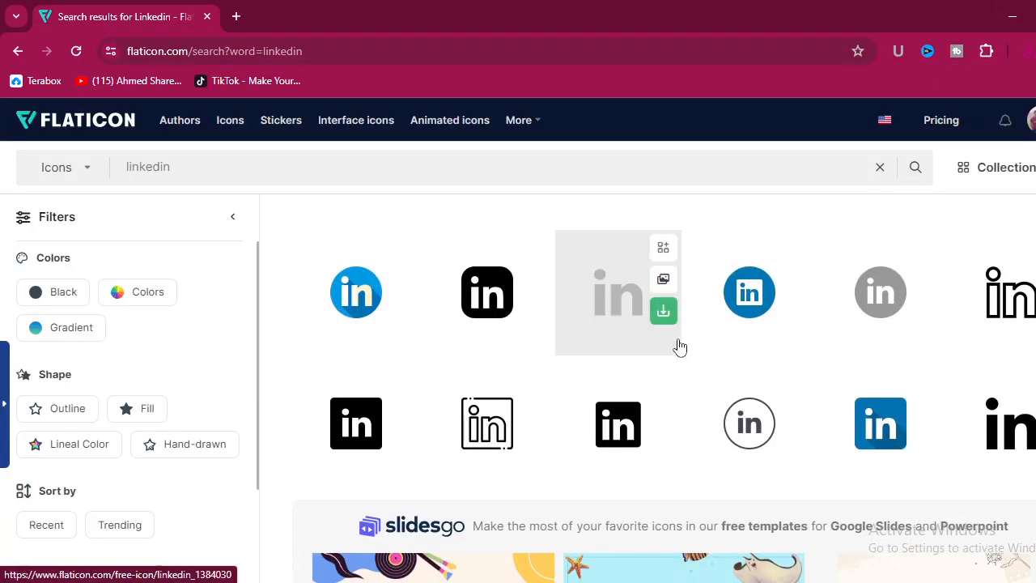
pyautogui.scroll(-2, 678, 347)
pyautogui.scroll(-3, 680, 346)
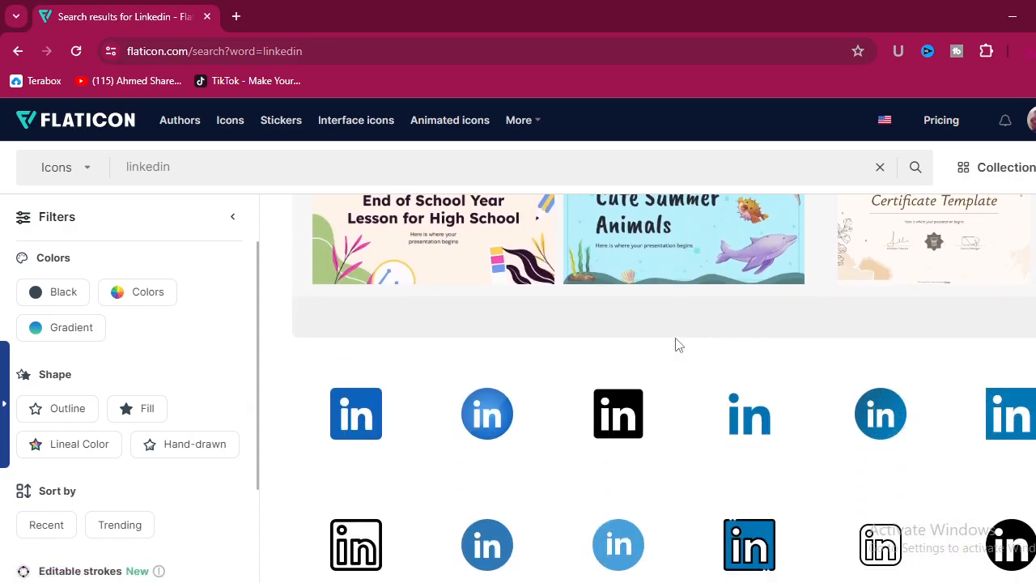
pyautogui.scroll(-2, 677, 345)
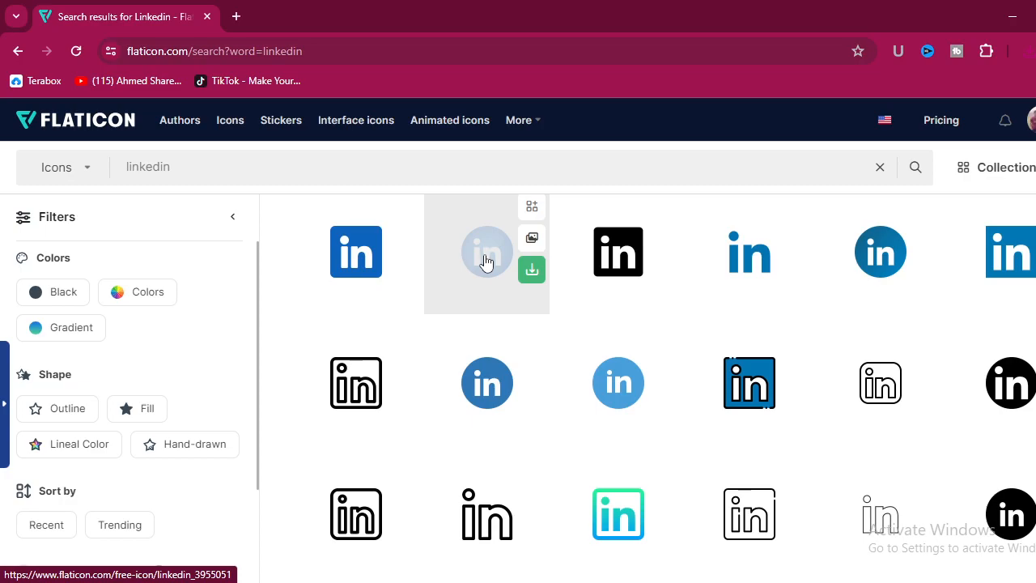
pyautogui.click(532, 269)
pyautogui.click(522, 278)
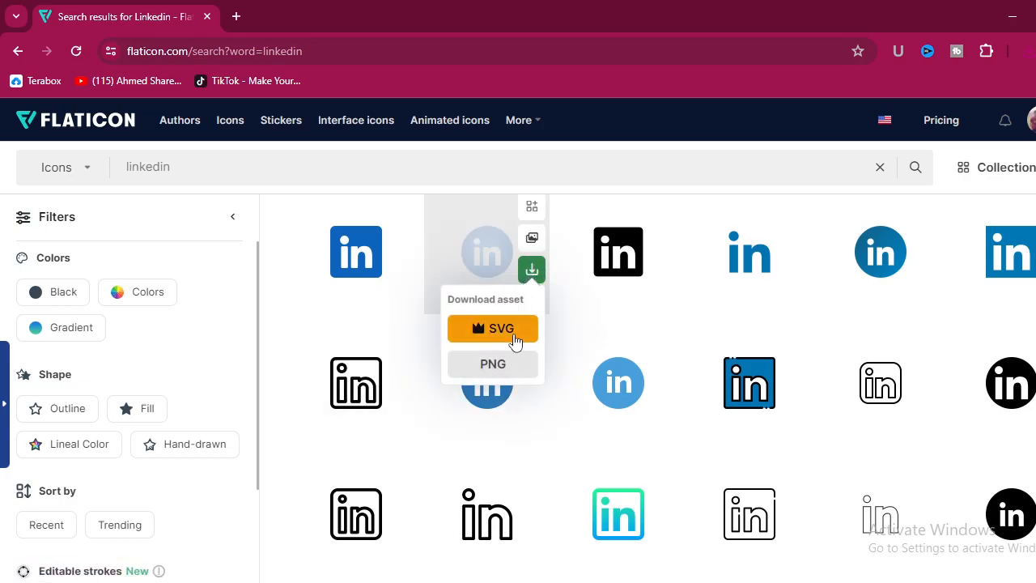
pyautogui.click(500, 366)
pyautogui.click(717, 322)
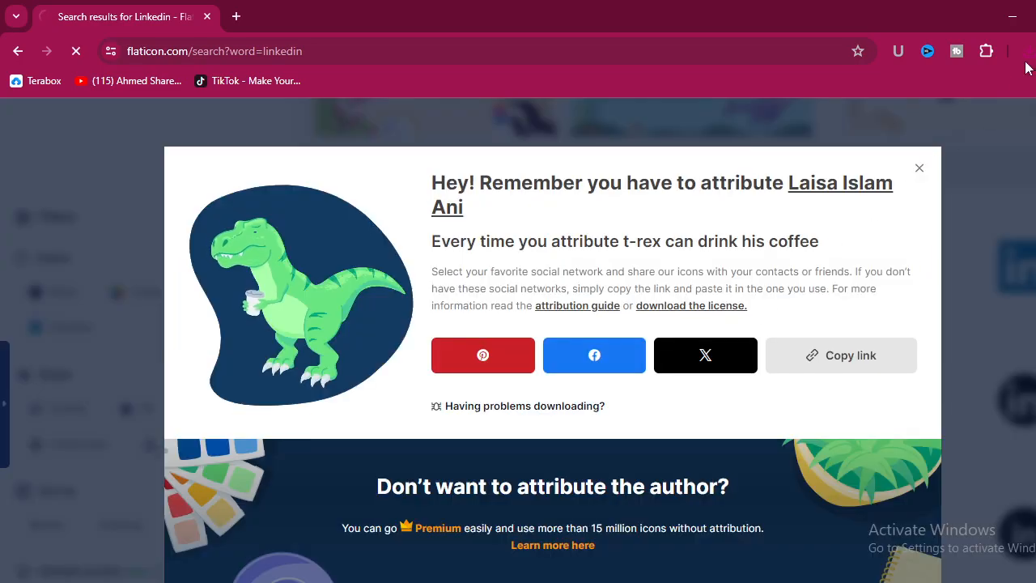
# Step: Switch to Photoshop and place the "linkedin" image from the Downloads folder into the thumbnail
pyautogui.click(1011, 16)
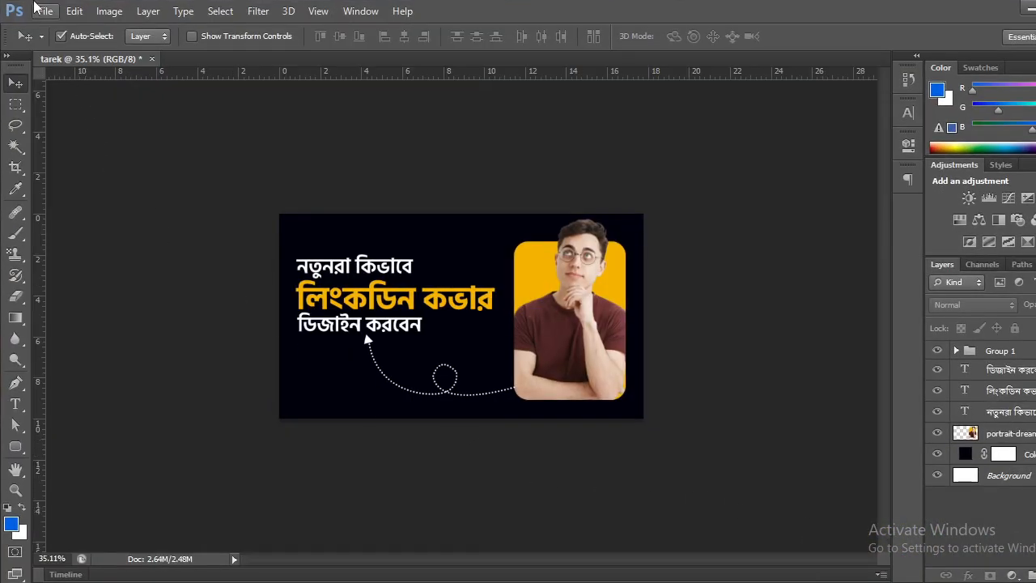
pyautogui.click(44, 10)
pyautogui.click(74, 275)
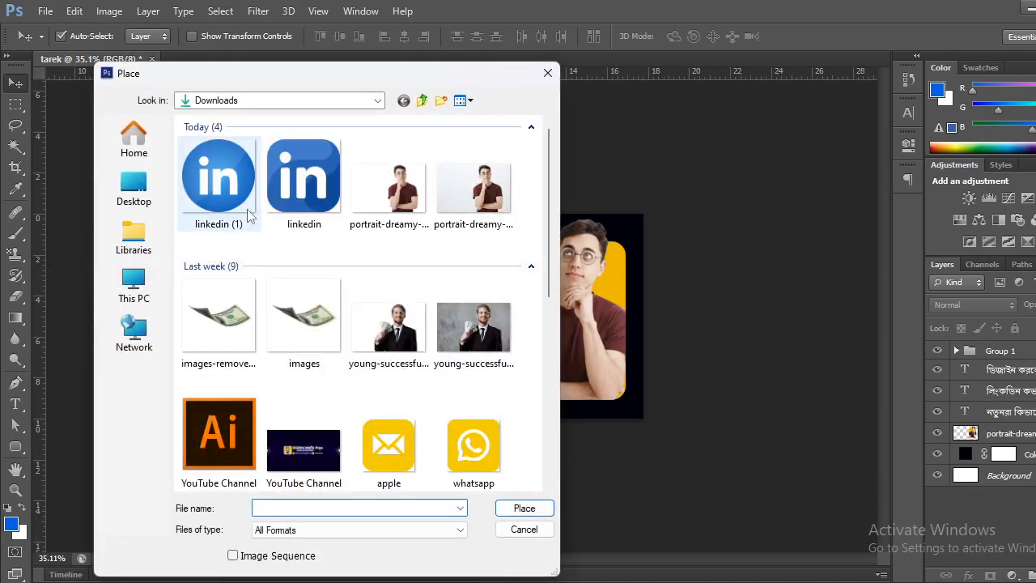
pyautogui.click(300, 192)
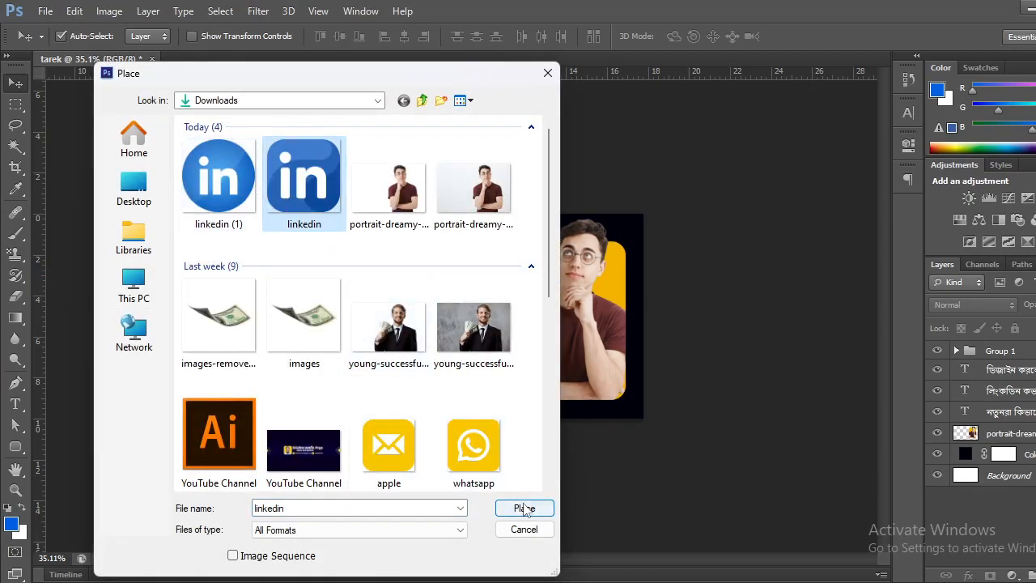
pyautogui.click(524, 508)
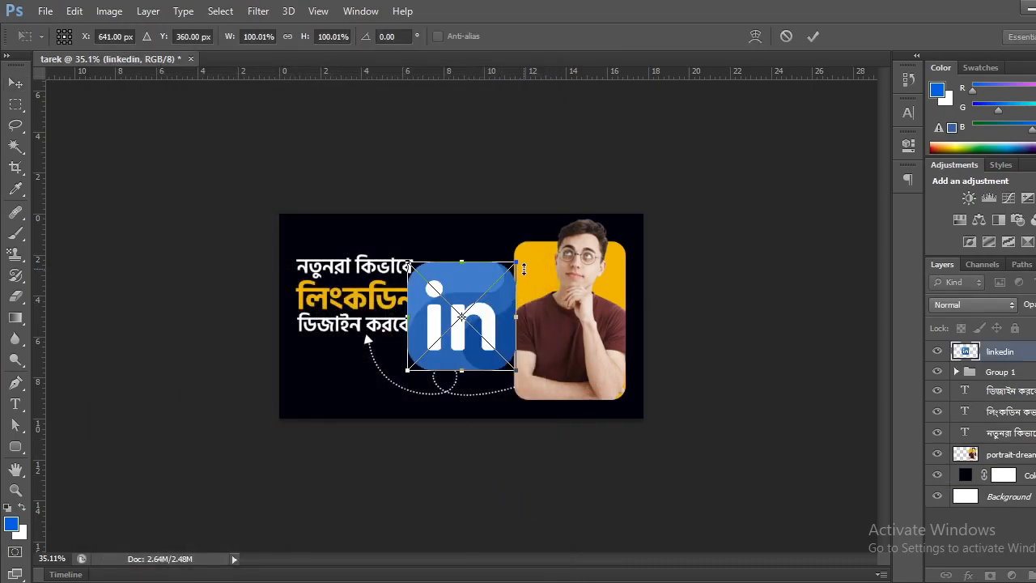
# Step: Scale the placed rounded-square LinkedIn icon to about 51% and move it to the canvas's lower-left area below the headline
pyautogui.moveTo(515, 260); pyautogui.dragTo(480, 312)
pyautogui.moveTo(463, 335)
pyautogui.mouseDown()
pyautogui.moveTo(454, 344)
pyautogui.moveTo(472, 322)
pyautogui.mouseUp()
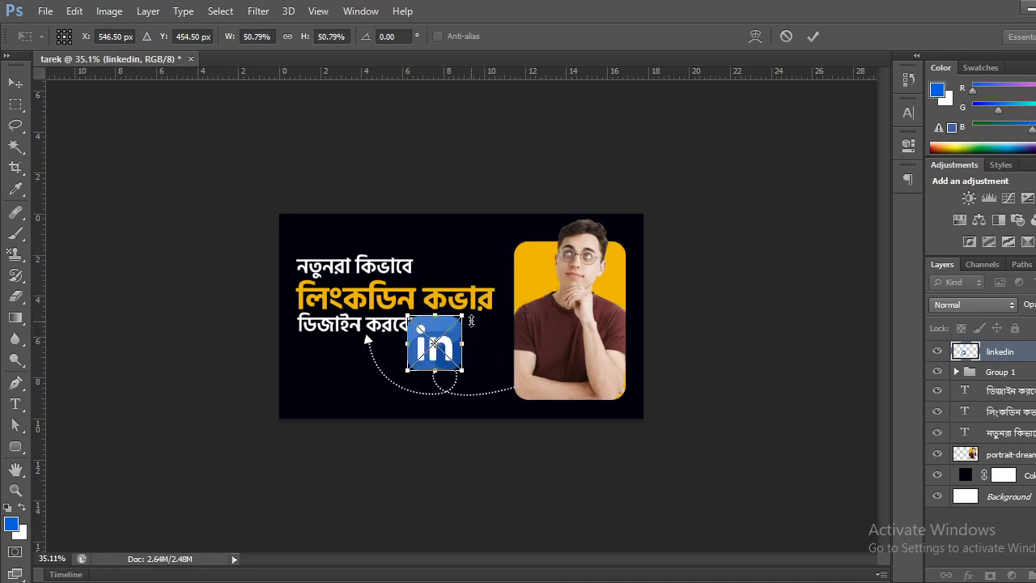
pyautogui.click(813, 36)
pyautogui.moveTo(422, 342); pyautogui.dragTo(312, 390)
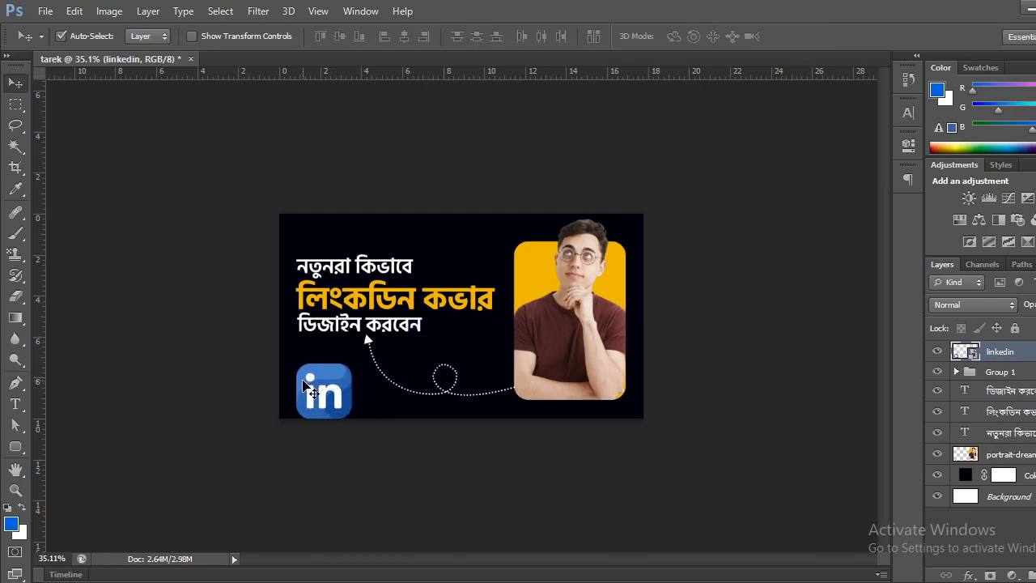
# Step: Rotate the LinkedIn icon about 35° and shift it partly off the canvas's lower-left corner
pyautogui.hotkey('ctrl', 't')
pyautogui.moveTo(359, 344); pyautogui.dragTo(312, 391)
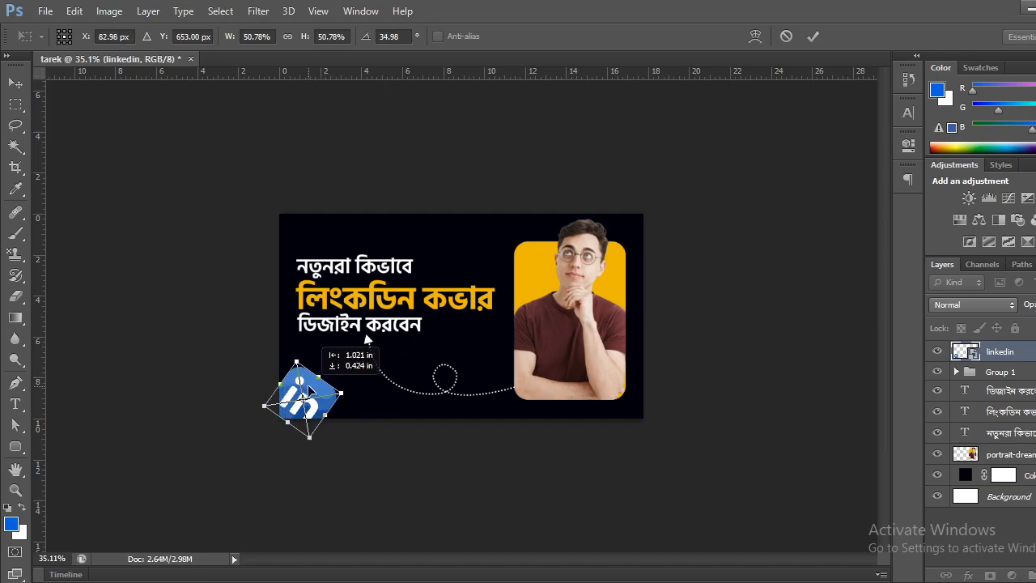
pyautogui.click(16, 80)
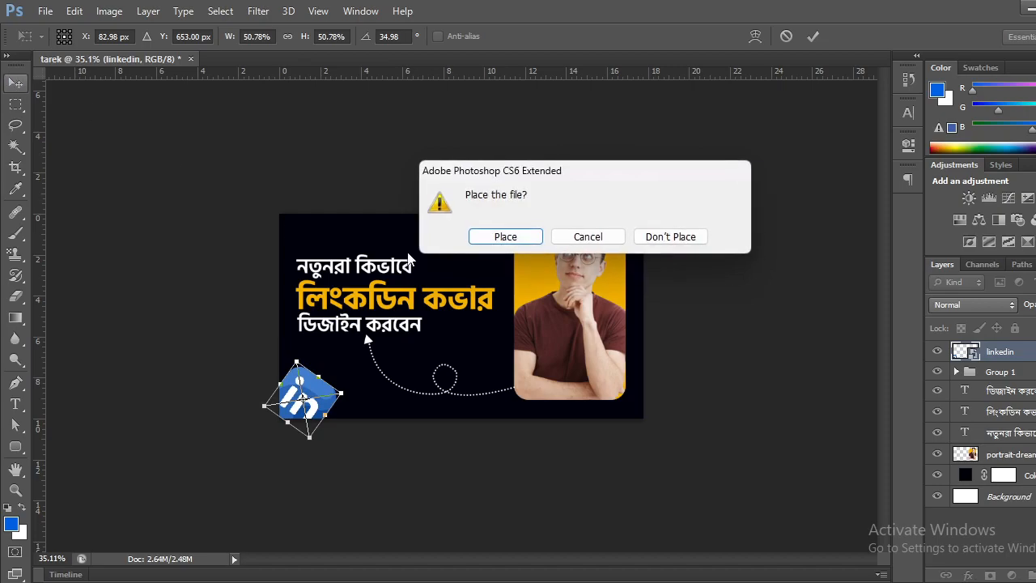
pyautogui.click(504, 234)
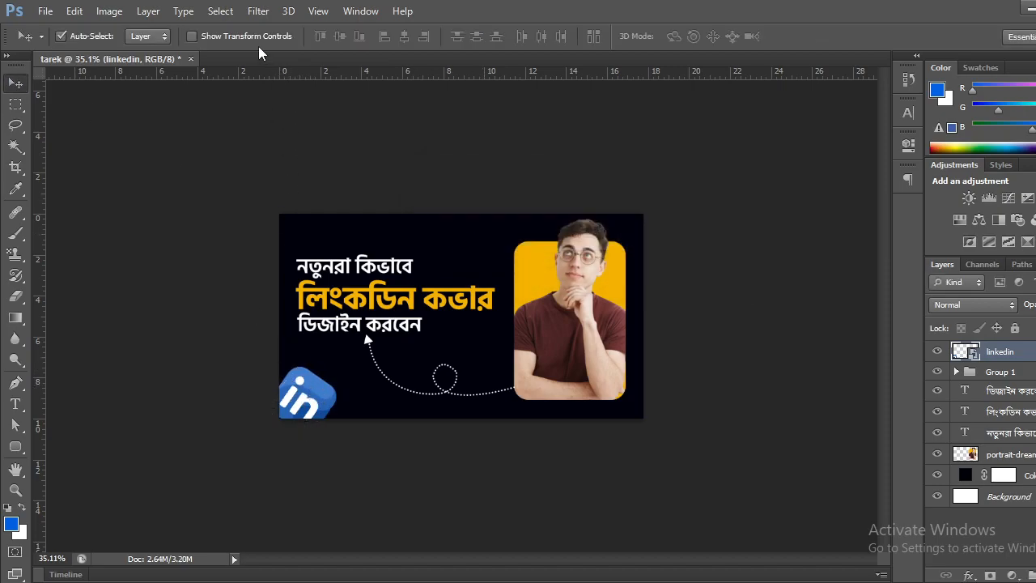
# Step: Apply a Gaussian Blur with a 5.1 pixel radius to the tilted LinkedIn icon
pyautogui.click(214, 17)
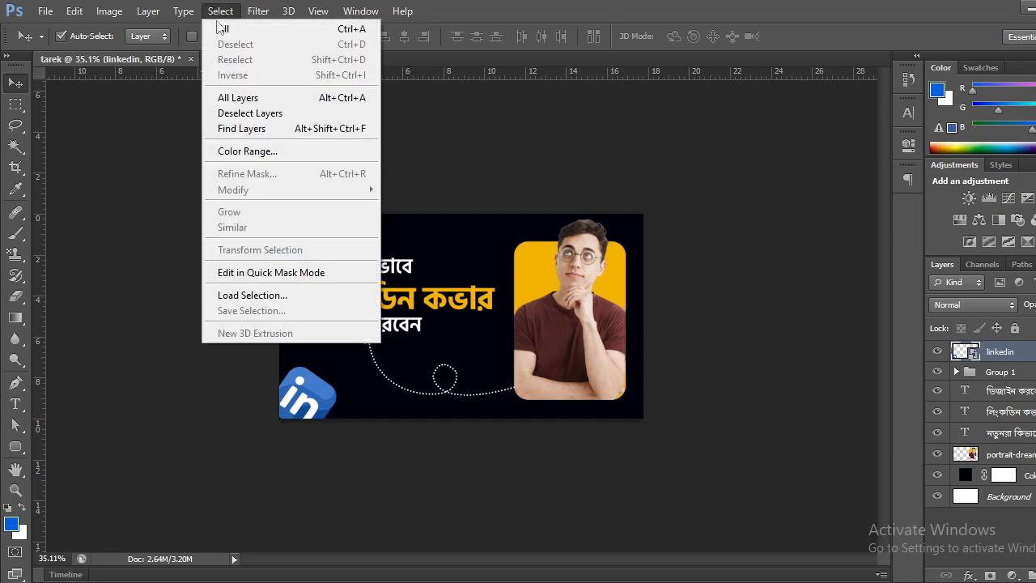
pyautogui.moveTo(119, 24)
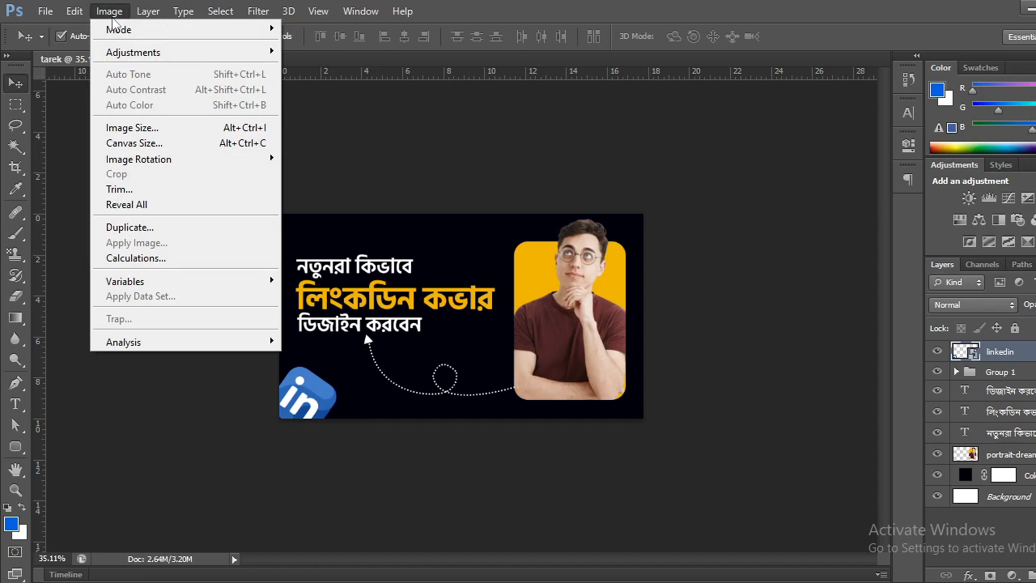
pyautogui.click(322, 403)
pyautogui.click(258, 11)
pyautogui.moveTo(340, 113)
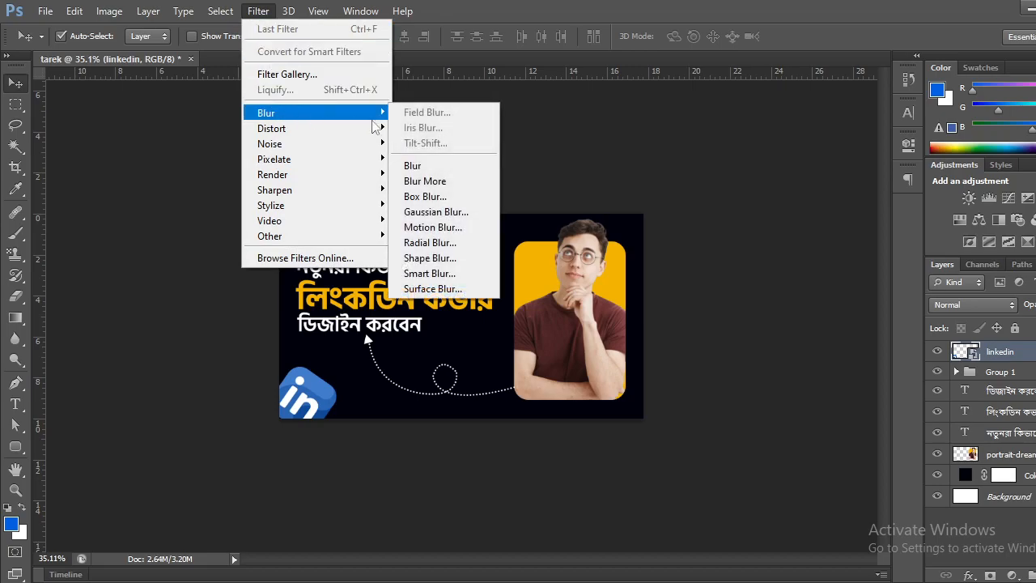
pyautogui.click(436, 211)
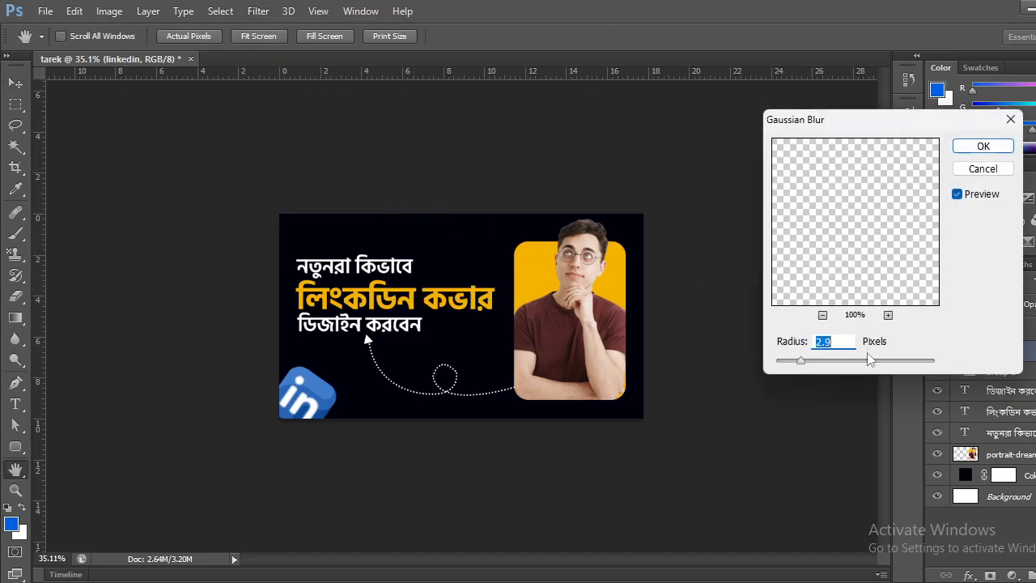
pyautogui.moveTo(802, 362); pyautogui.dragTo(819, 362)
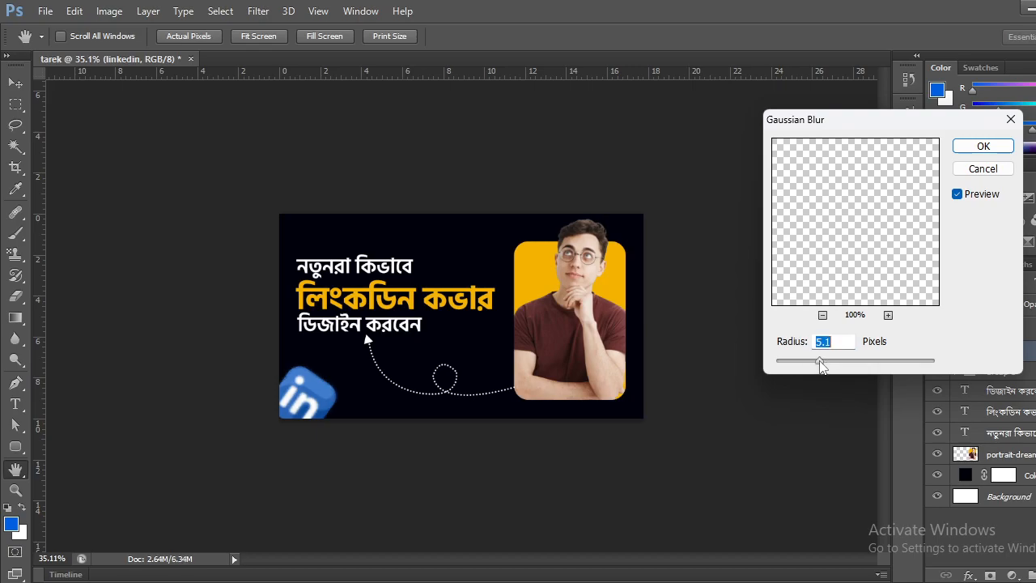
pyautogui.click(1004, 149)
# Step: Place the round "linkedin (1)" image from Downloads, scaled down and positioned beside the headline's first line
pyautogui.click(39, 8)
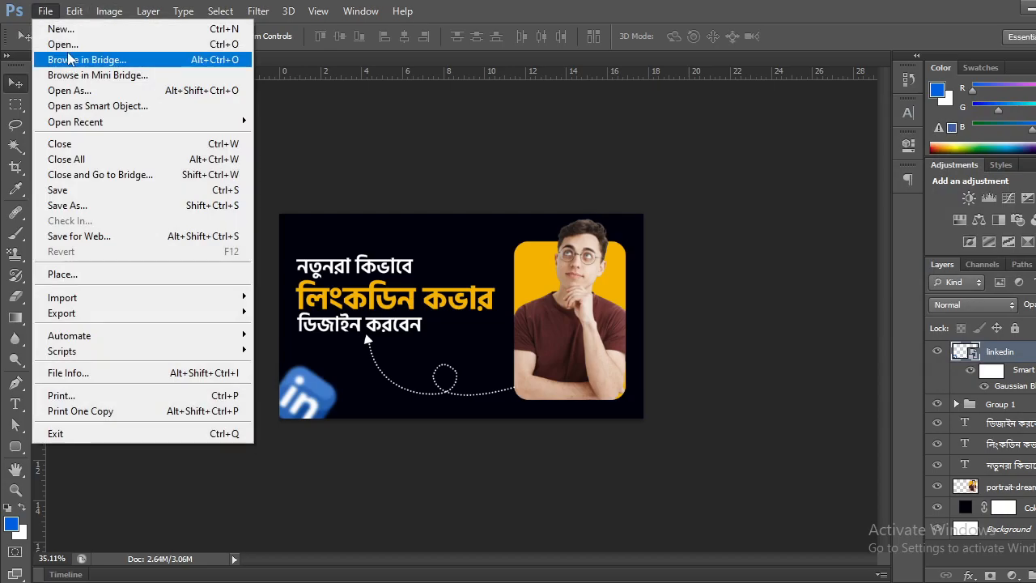
pyautogui.click(62, 274)
pyautogui.click(227, 187)
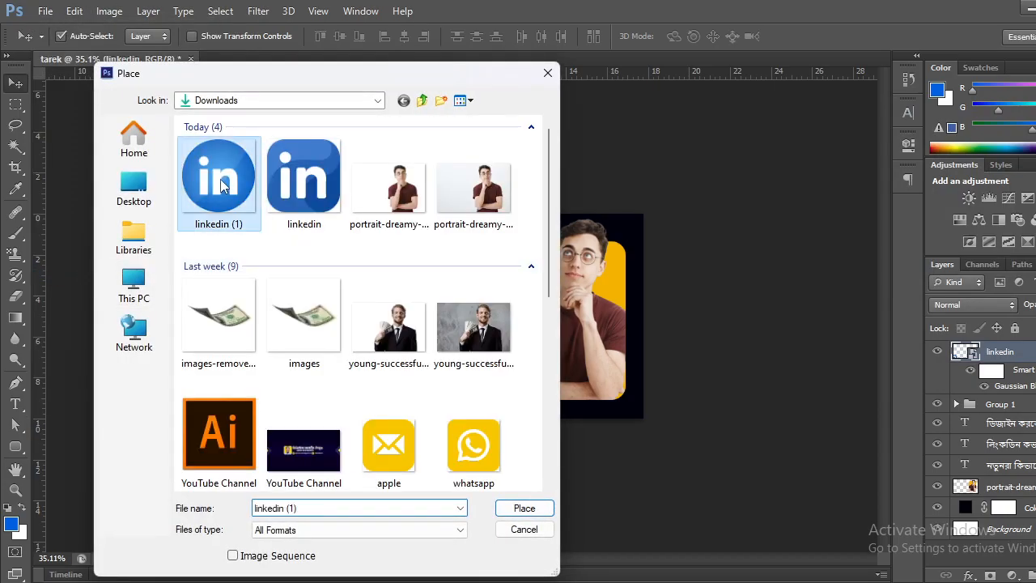
pyautogui.click(524, 508)
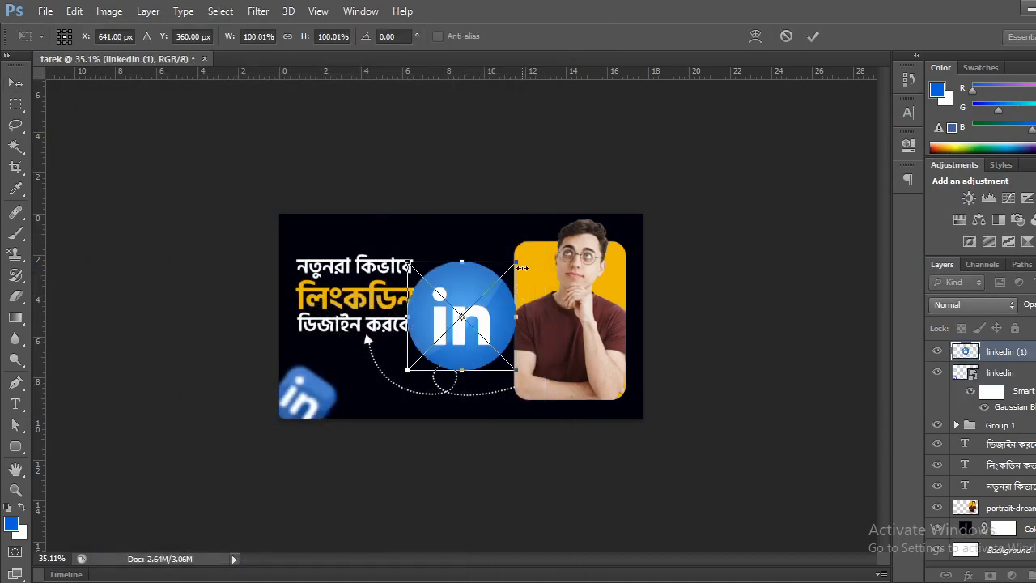
pyautogui.moveTo(514, 261); pyautogui.dragTo(451, 268)
pyautogui.press('Return')
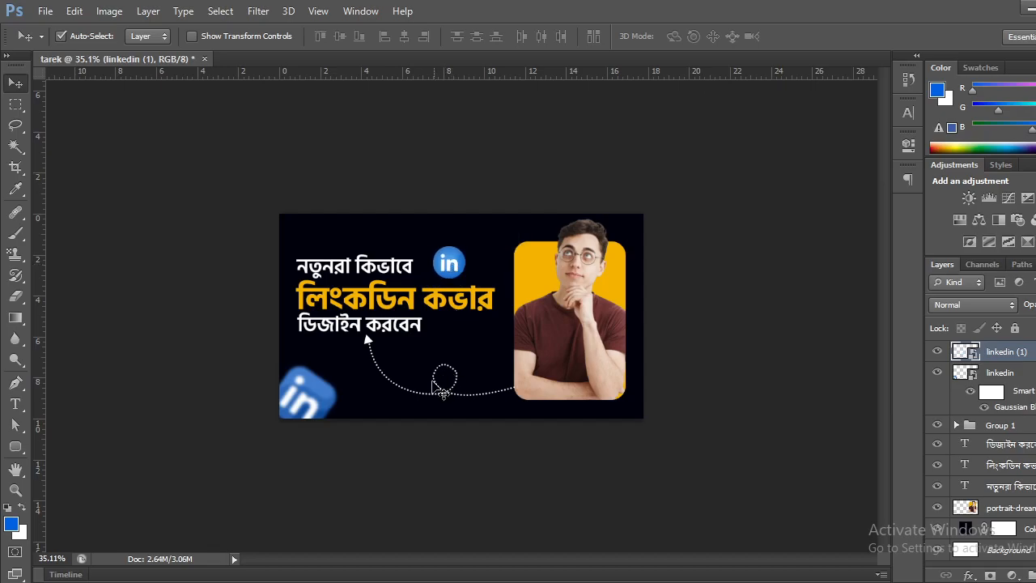
pyautogui.click(1004, 374)
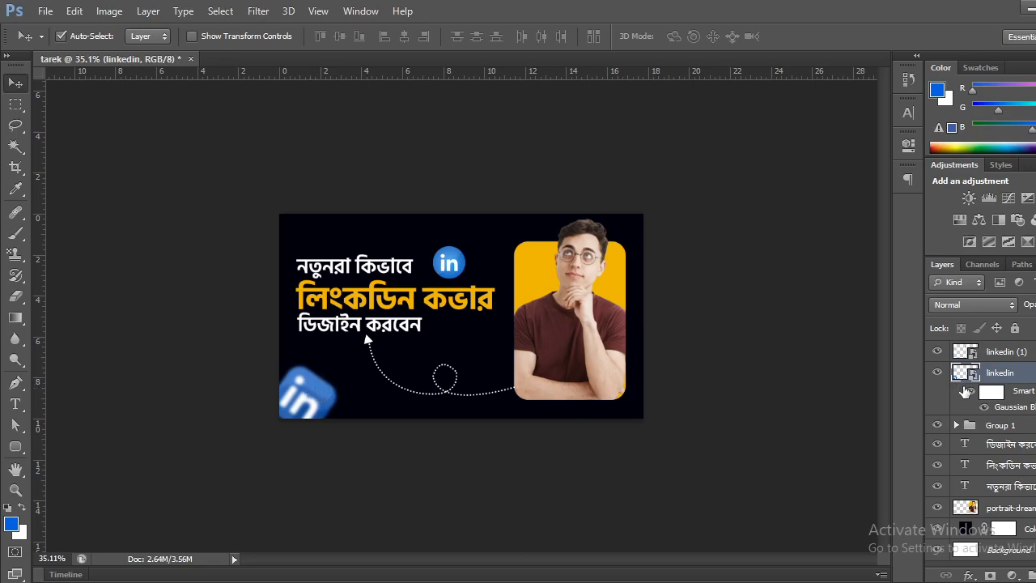
pyautogui.hotkey('ctrl', 'j')
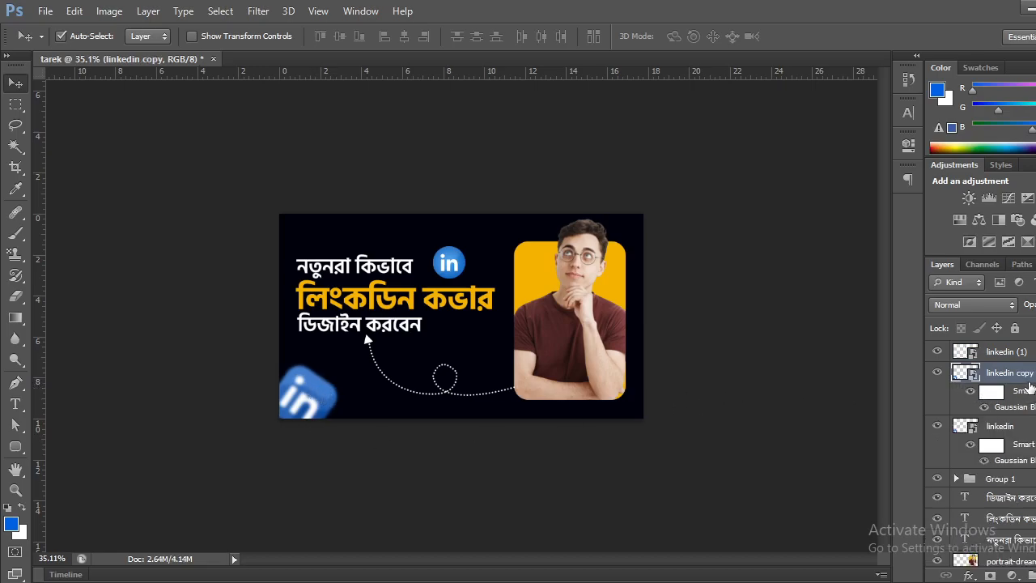
pyautogui.hotkey('ctrl', 'z')
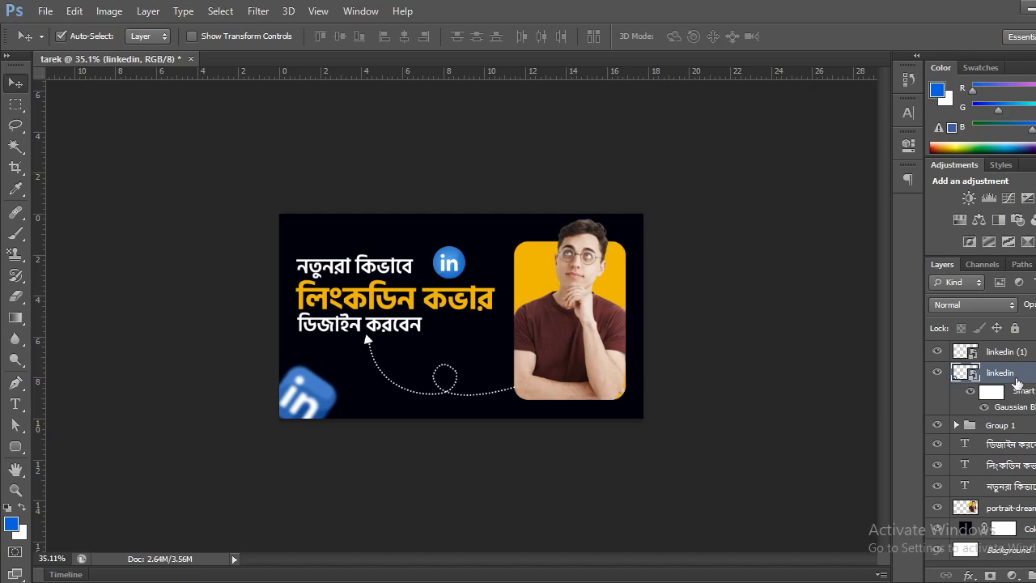
# Step: Add a white Drop Shadow to the tilted, blurred LinkedIn icon with Normal blend mode and 100% opacity
pyautogui.rightClick(1033, 374)
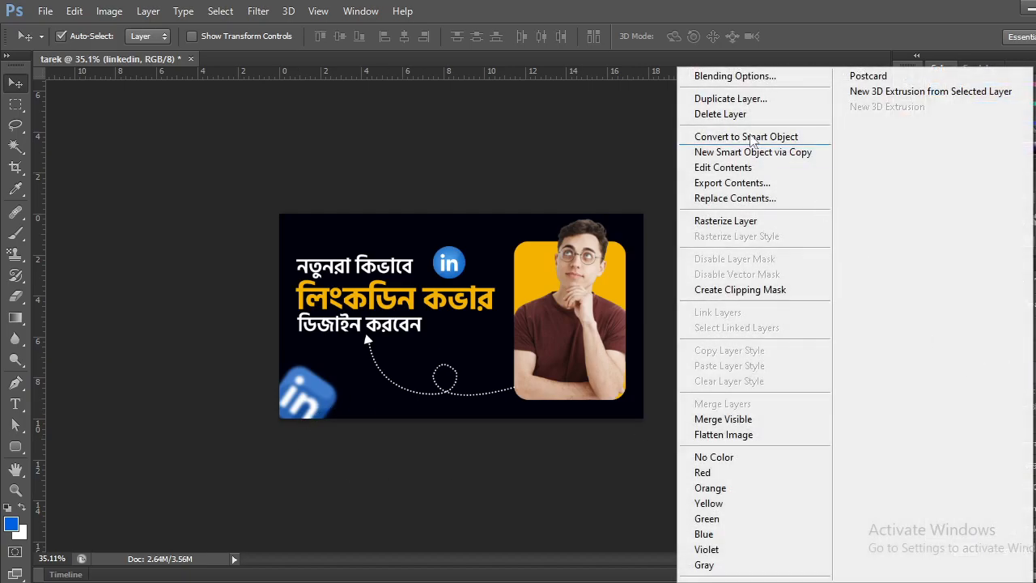
pyautogui.click(710, 74)
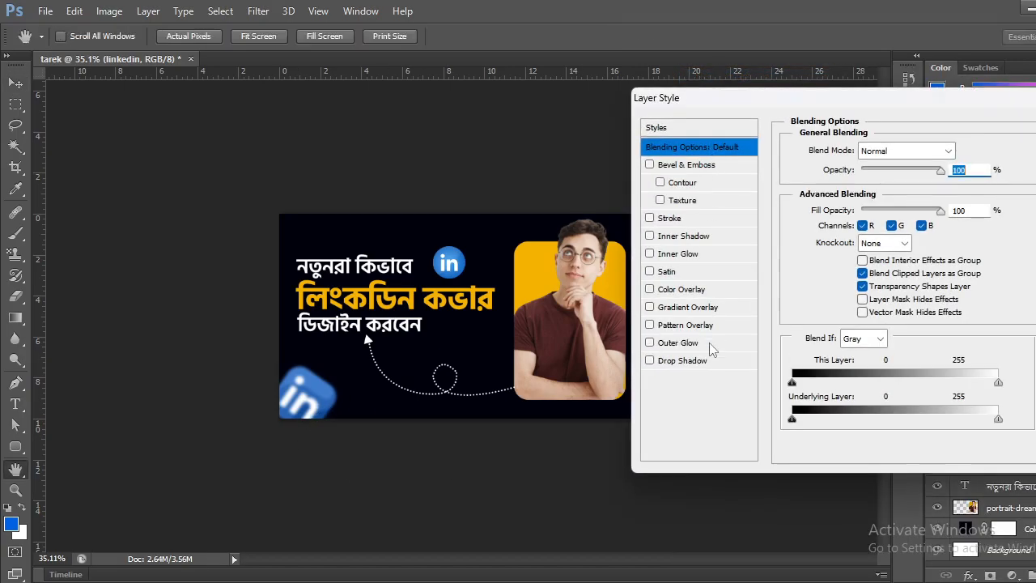
pyautogui.click(650, 361)
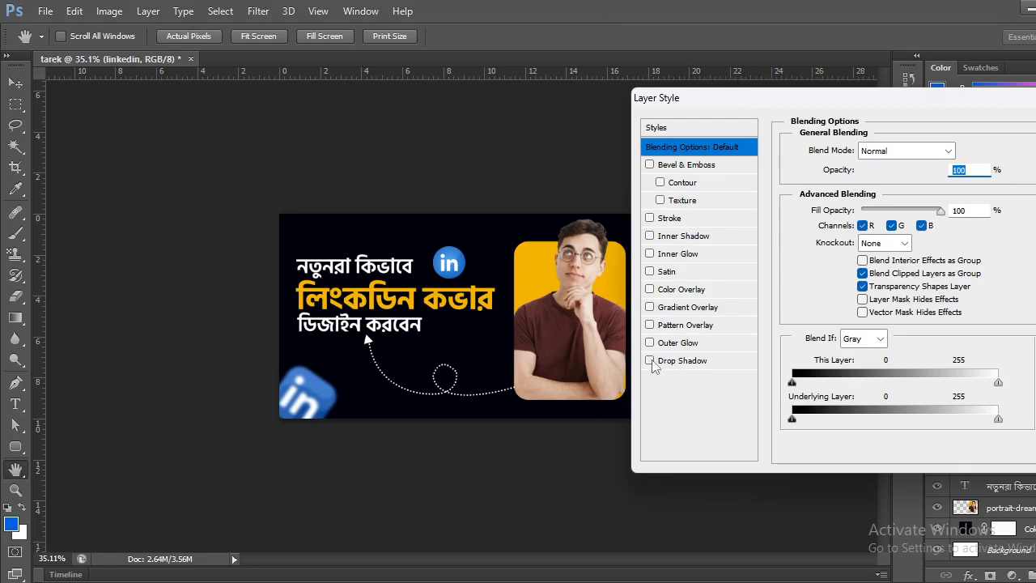
pyautogui.click(744, 364)
pyautogui.click(957, 156)
pyautogui.moveTo(729, 187); pyautogui.dragTo(671, 131)
pyautogui.click(1025, 143)
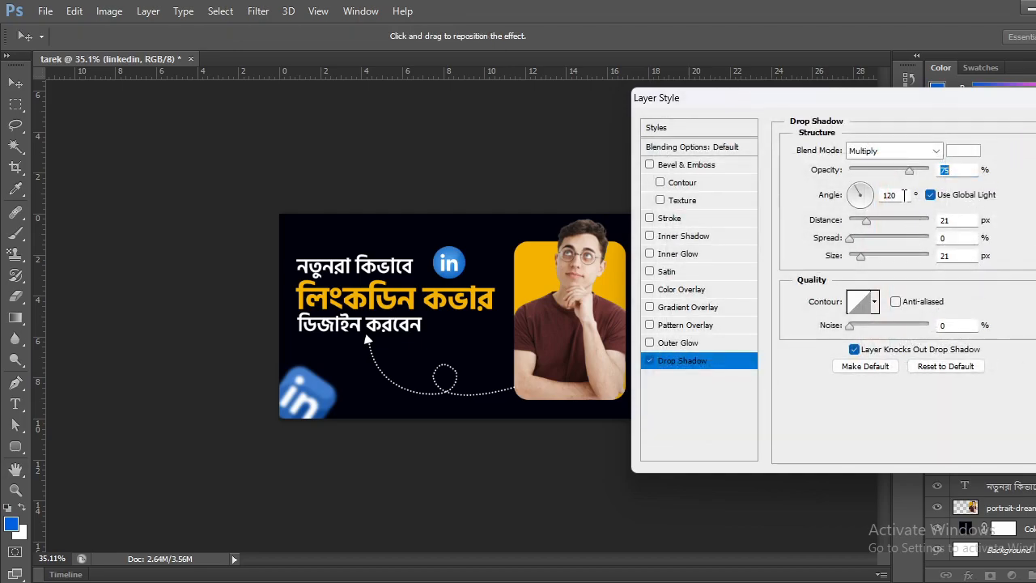
pyautogui.moveTo(912, 176); pyautogui.dragTo(931, 173)
pyautogui.click(936, 150)
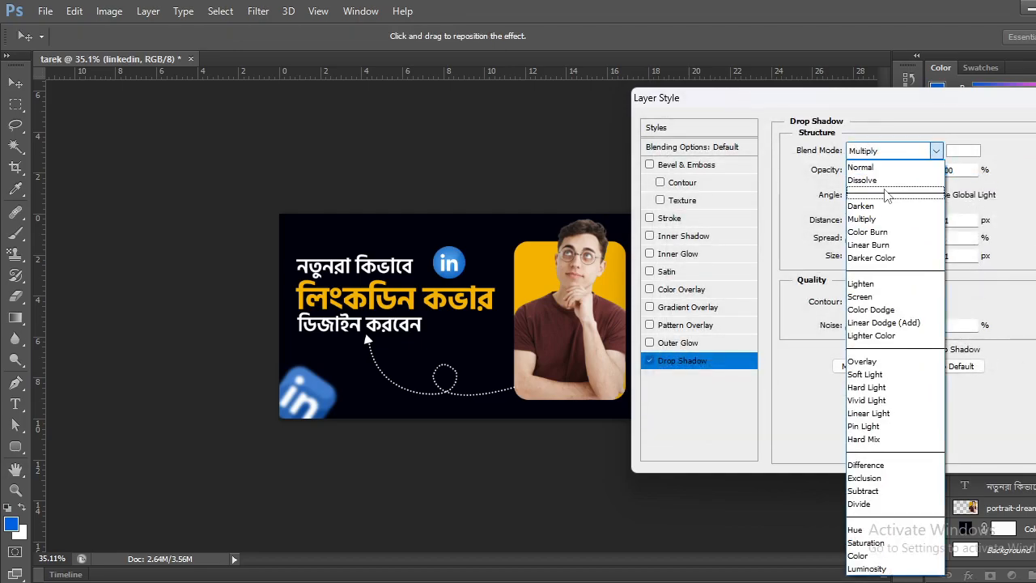
pyautogui.click(874, 171)
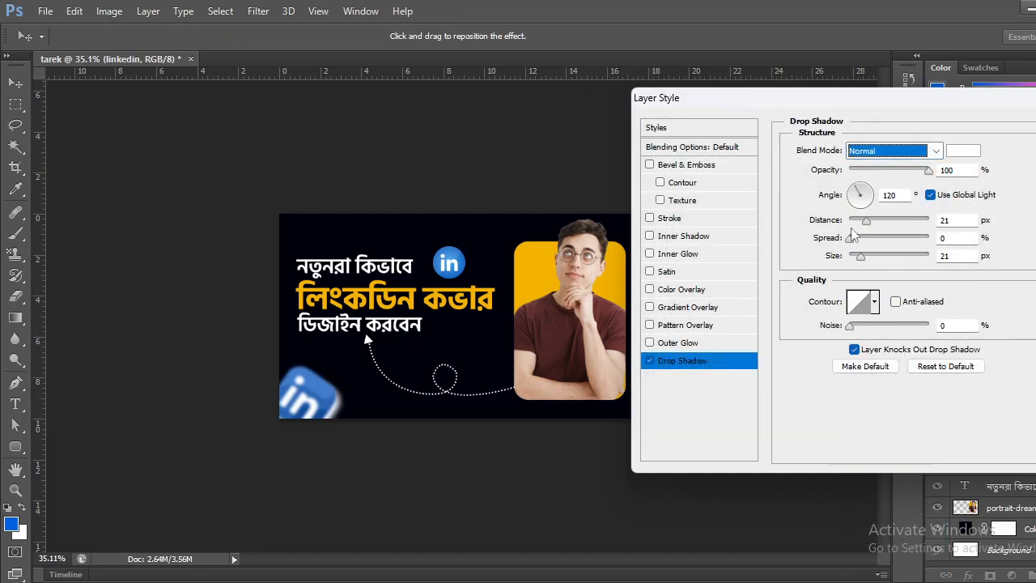
# Step: Set the tilted icon's drop shadow distance to 8 px and its angle to 177°
pyautogui.moveTo(868, 222); pyautogui.dragTo(857, 228)
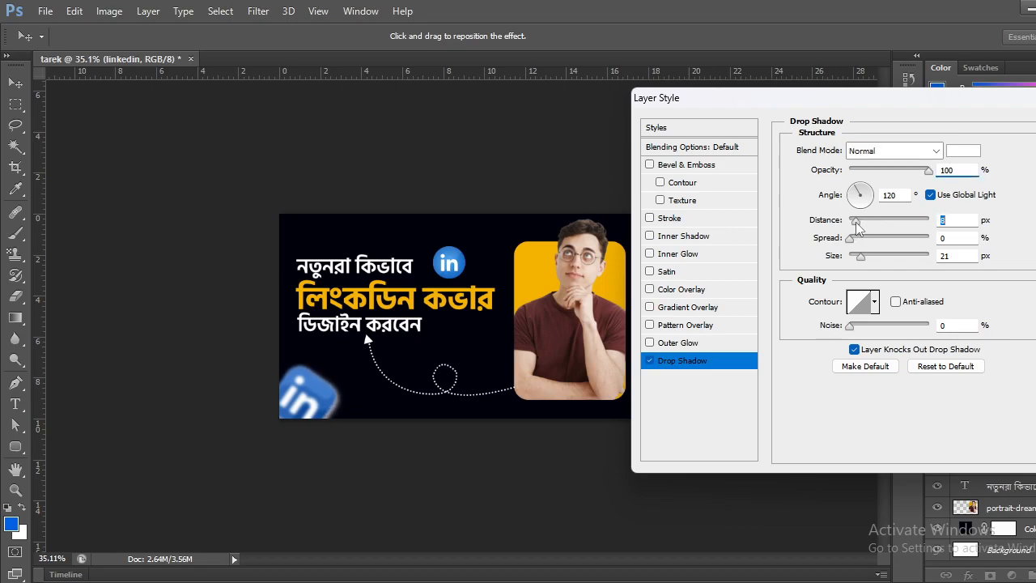
pyautogui.click(854, 193)
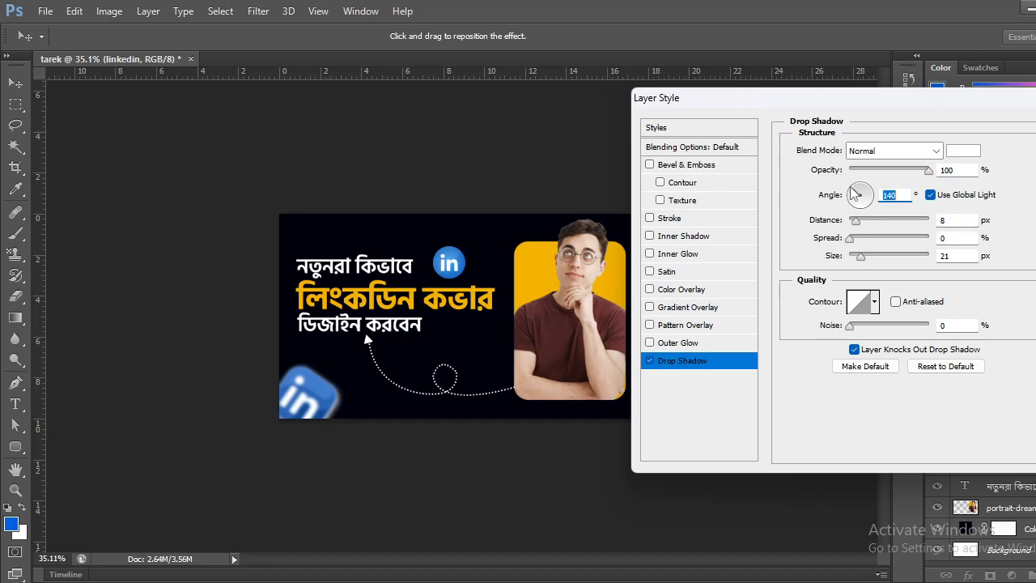
pyautogui.click(855, 203)
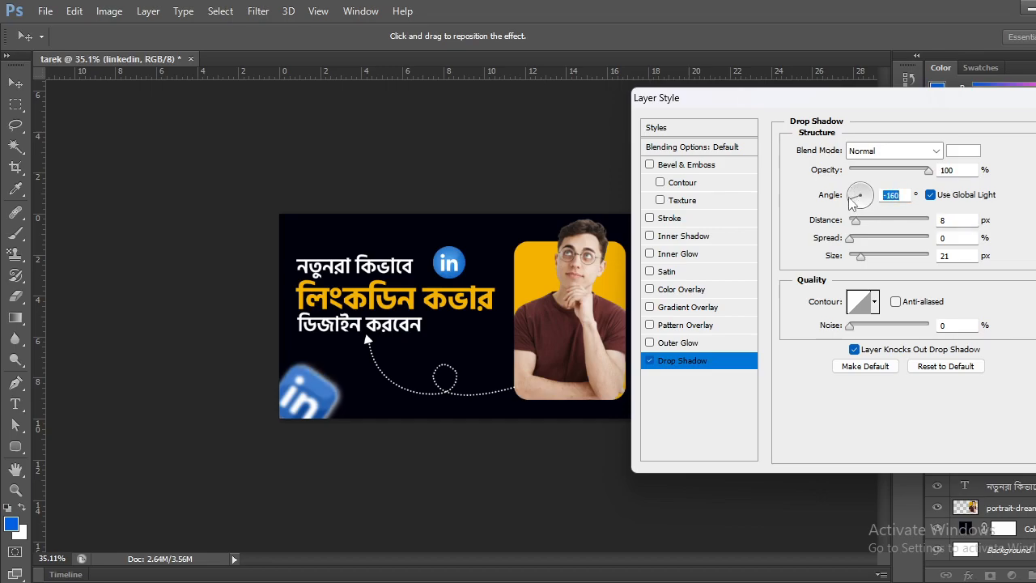
pyautogui.moveTo(850, 199); pyautogui.dragTo(848, 195)
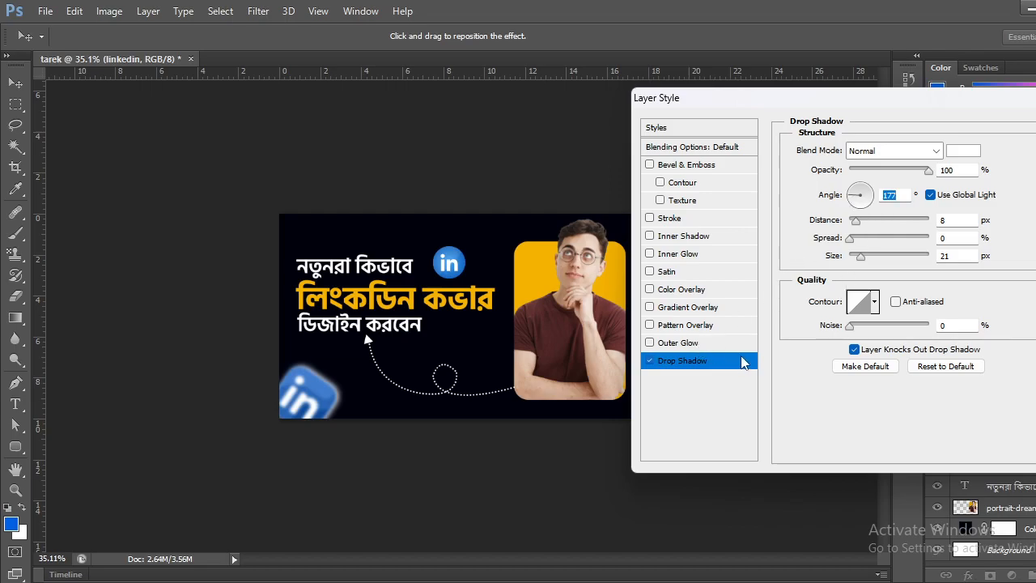
# Step: Change the tilted icon's drop shadow colour to the portrait card's yellow, f4b200
pyautogui.click(956, 152)
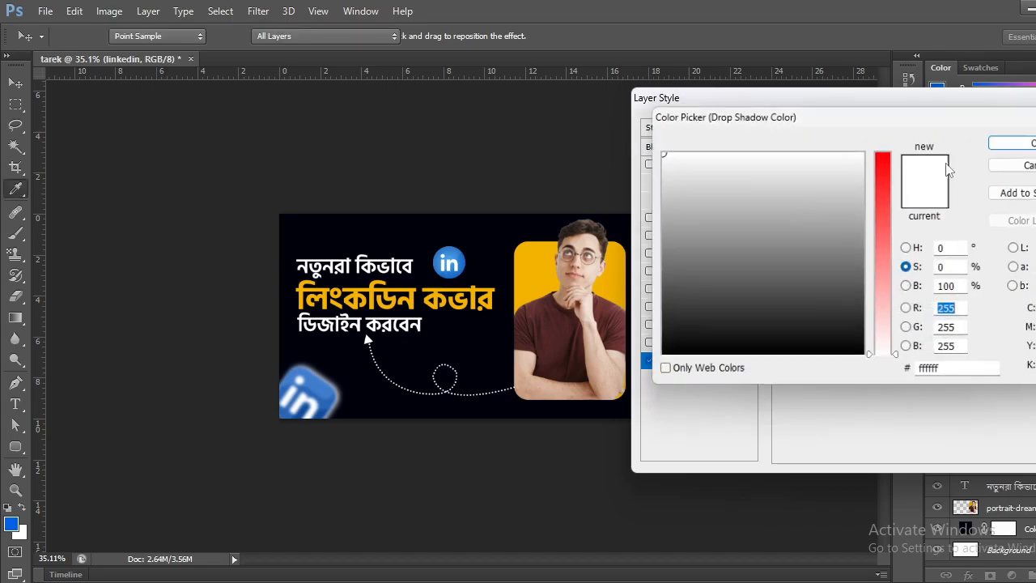
pyautogui.click(558, 264)
pyautogui.click(672, 205)
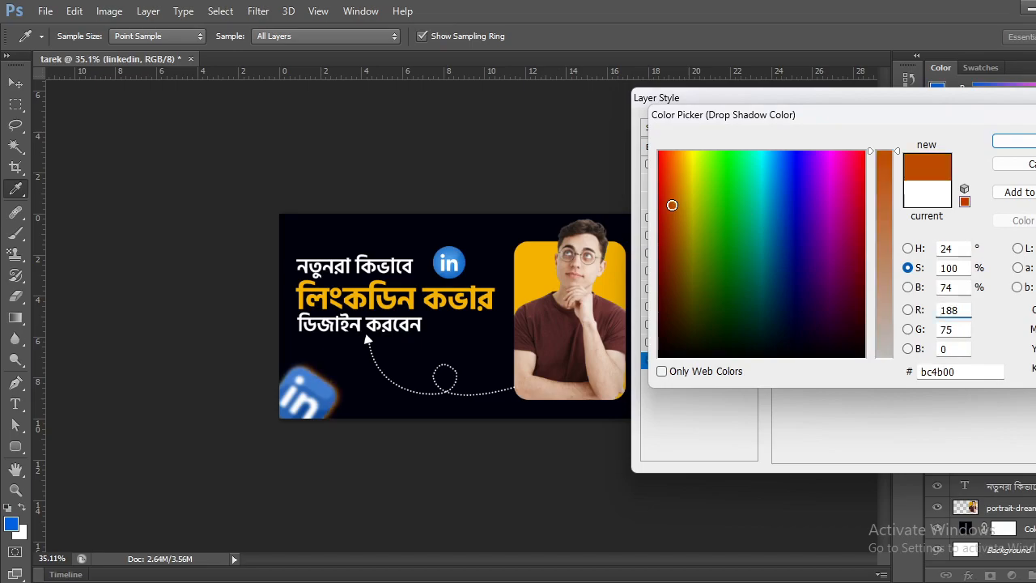
pyautogui.moveTo(855, 181); pyautogui.dragTo(857, 308)
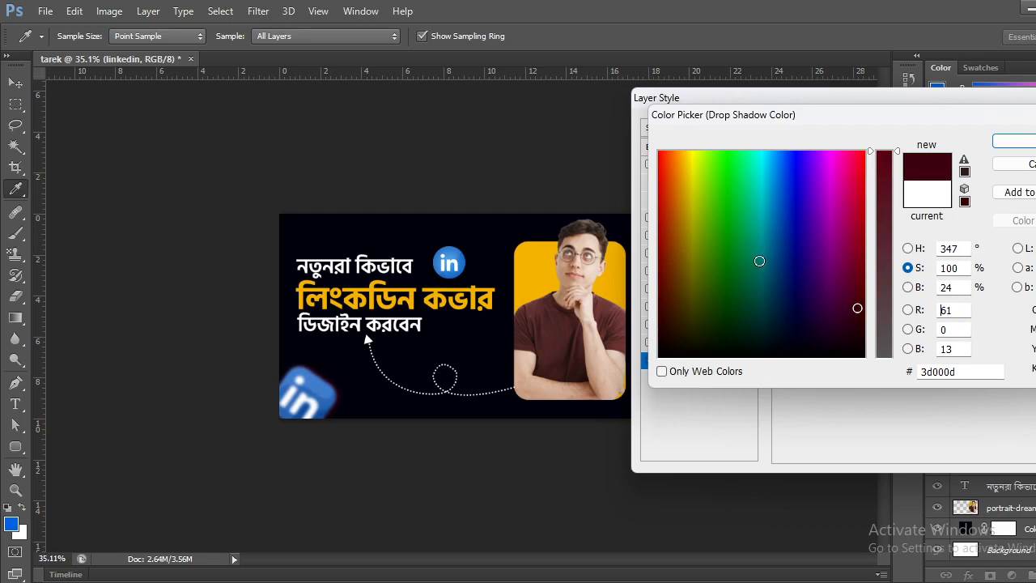
pyautogui.moveTo(689, 216); pyautogui.dragTo(687, 178)
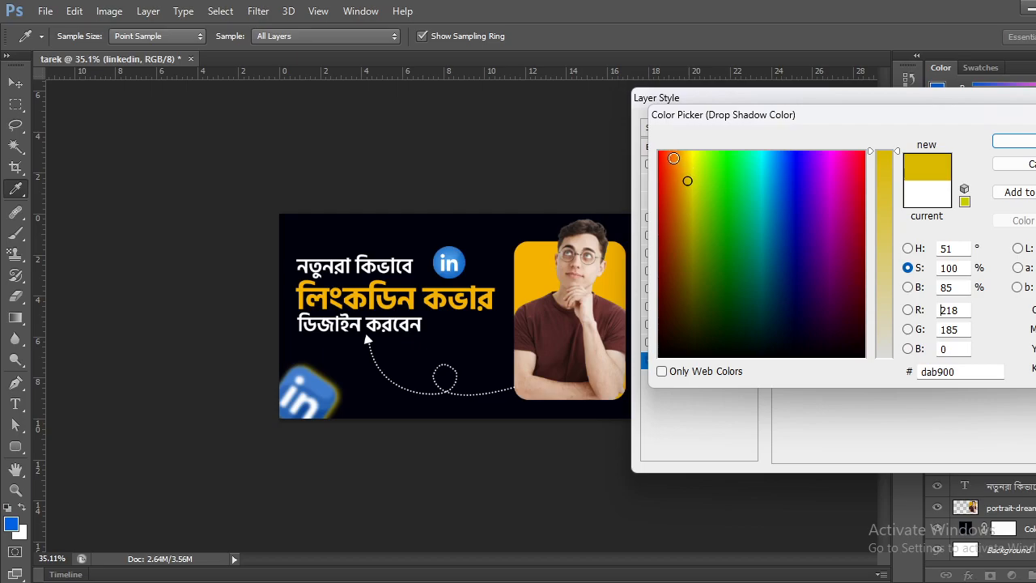
pyautogui.click(683, 160)
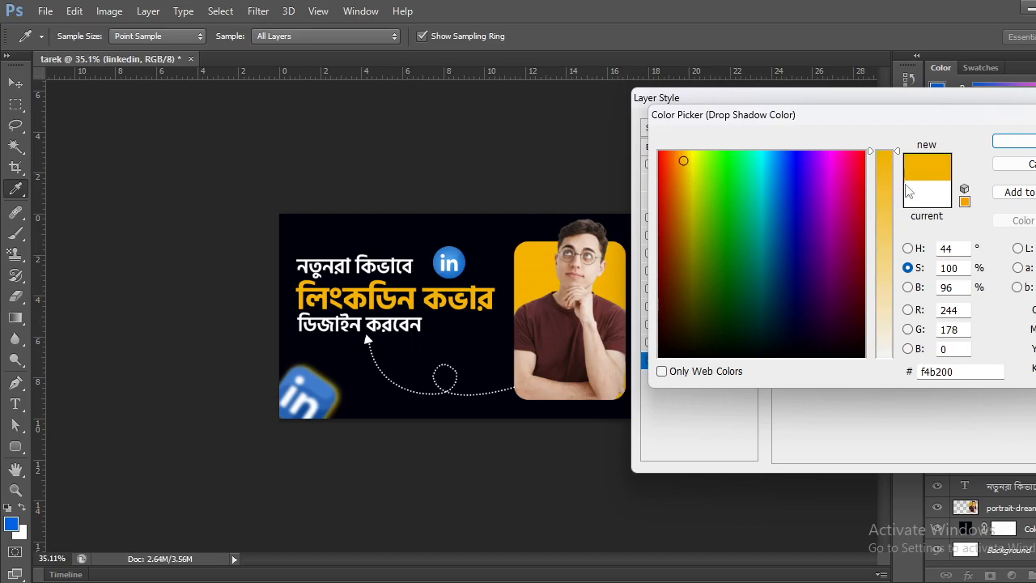
pyautogui.click(1014, 141)
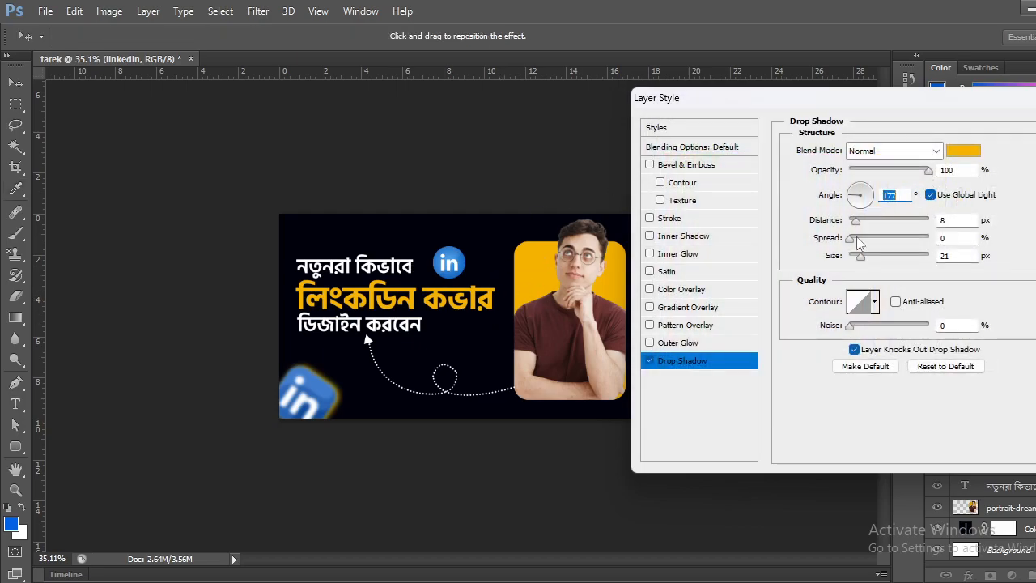
# Step: Refine the tilted icon's drop shadow to 10 px distance, 1% spread, near-zero size and a -173° angle, and apply it
pyautogui.moveTo(860, 261); pyautogui.dragTo(861, 228)
pyautogui.click(849, 200)
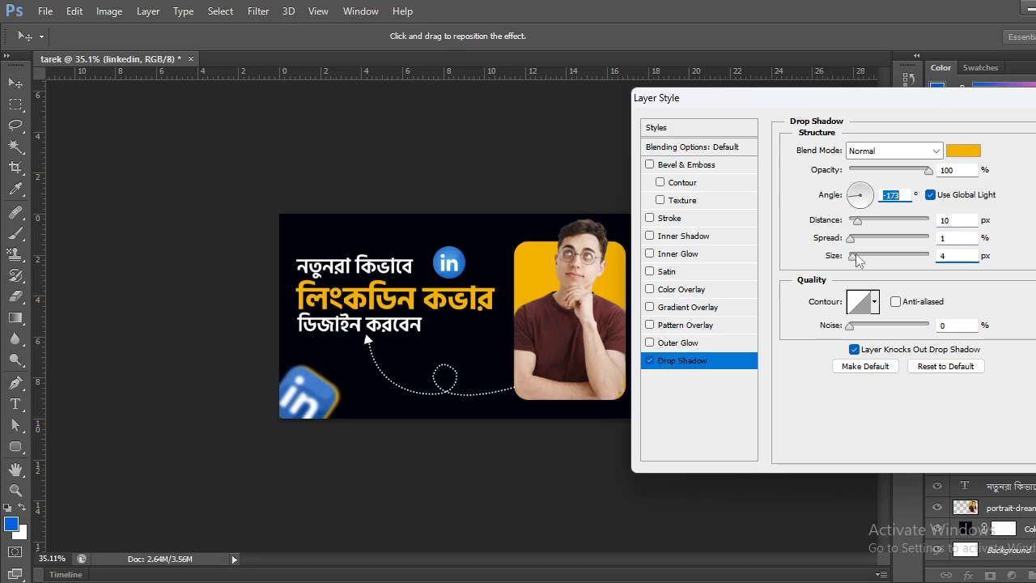
pyautogui.moveTo(854, 258)
pyautogui.mouseDown()
pyautogui.moveTo(887, 257)
pyautogui.moveTo(854, 266)
pyautogui.mouseUp()
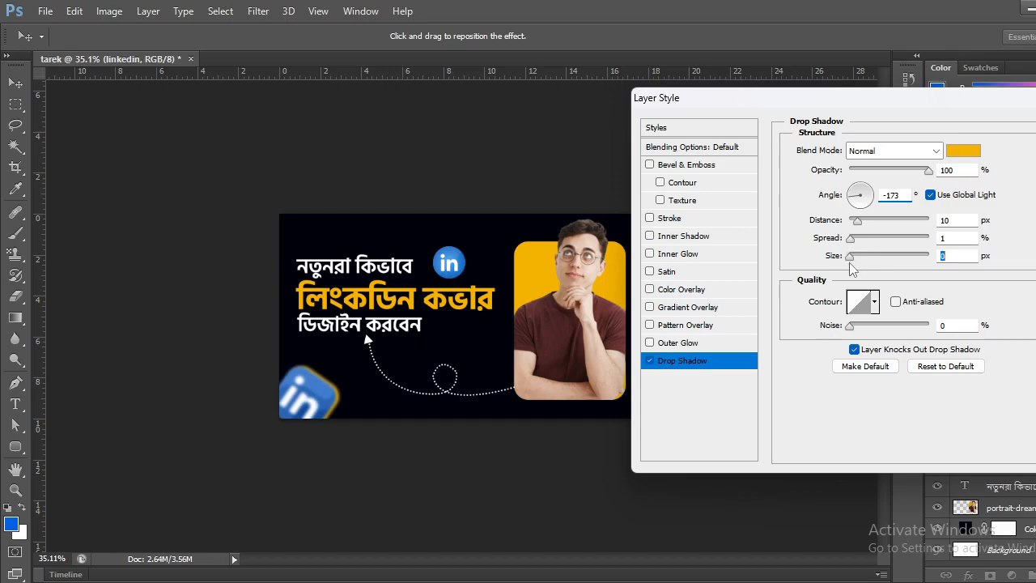
pyautogui.moveTo(850, 262); pyautogui.dragTo(851, 262)
pyautogui.press('Return')
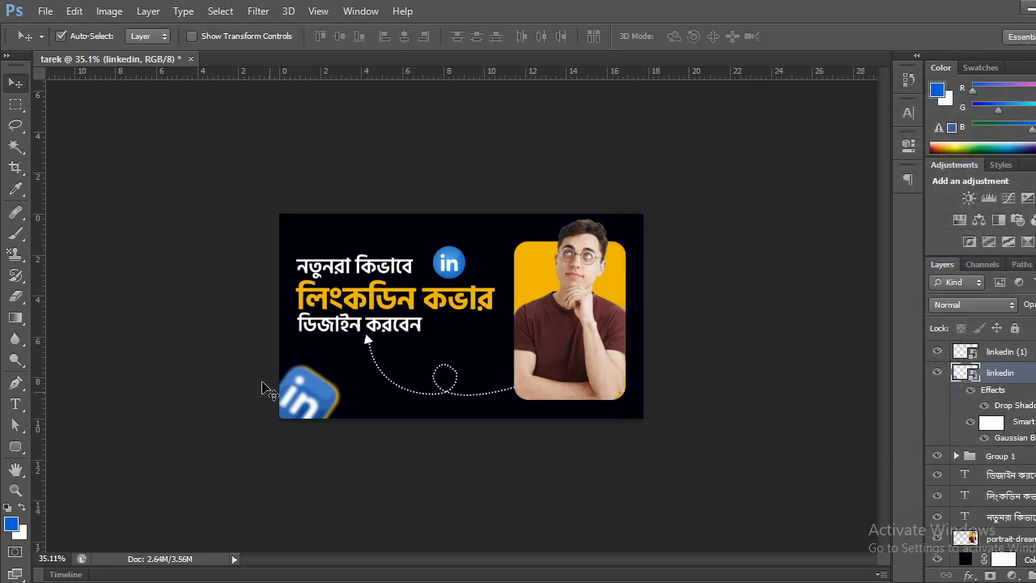
# Step: Rotate the round LinkedIn icon beside the headline's first line clockwise by about 23°
pyautogui.click(451, 269)
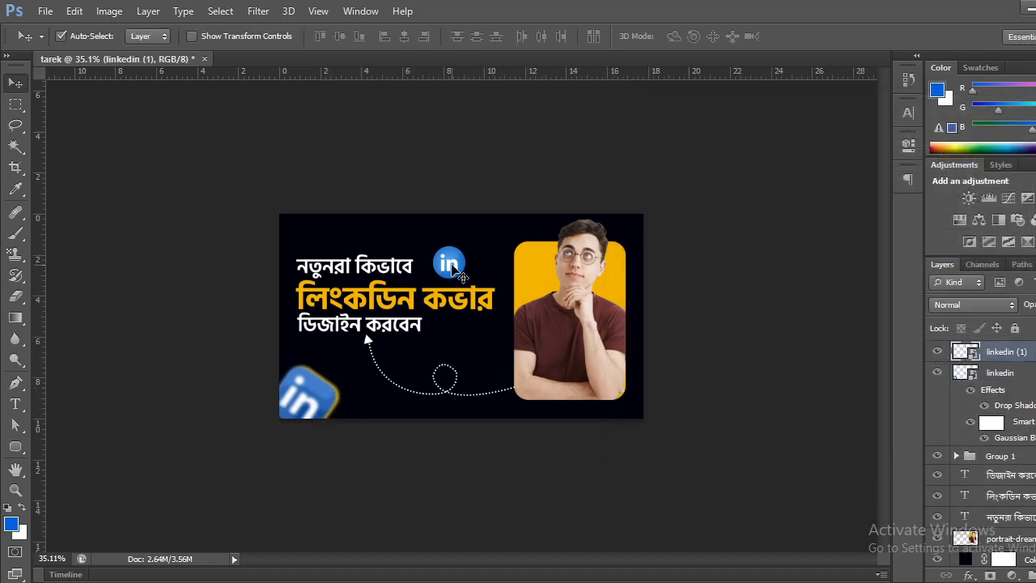
pyautogui.hotkey('ctrl', 't')
pyautogui.moveTo(481, 237); pyautogui.dragTo(489, 250)
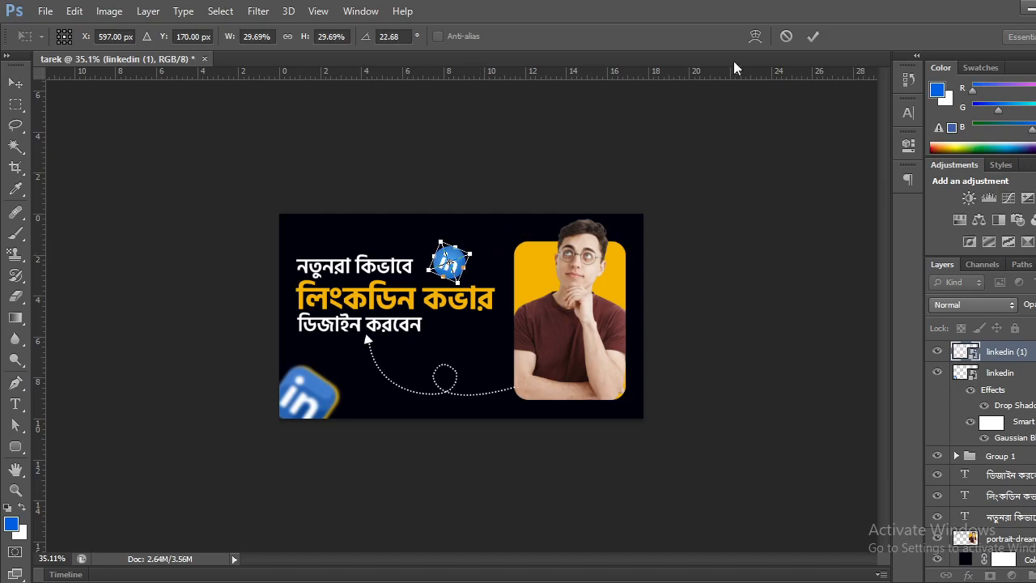
pyautogui.click(813, 36)
# Step: Add a Drop Shadow to the round LinkedIn icon with Normal blend mode, 100% opacity and the card's yellow, f4b200
pyautogui.rightClick(1032, 351)
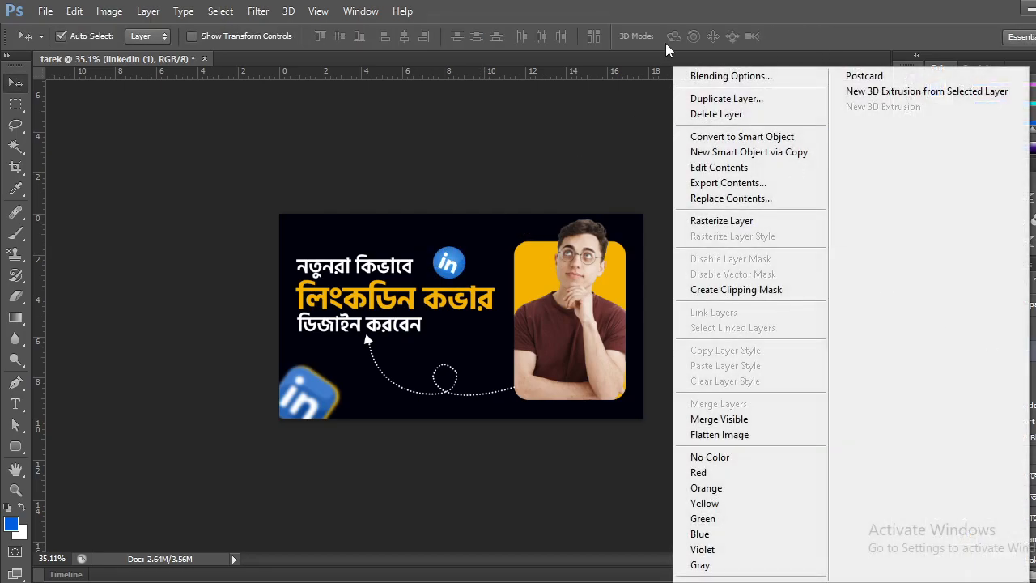
pyautogui.click(706, 73)
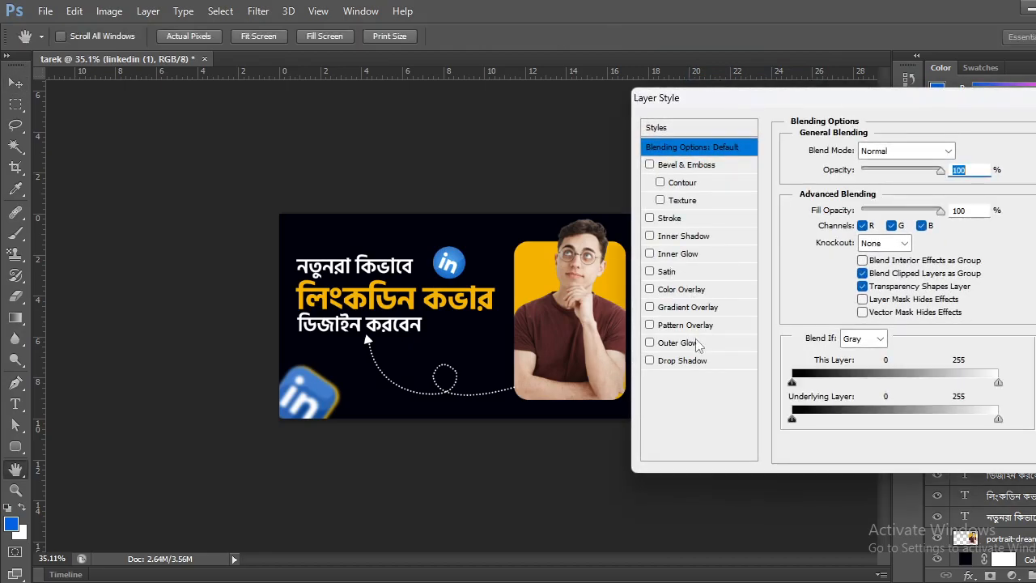
pyautogui.click(673, 363)
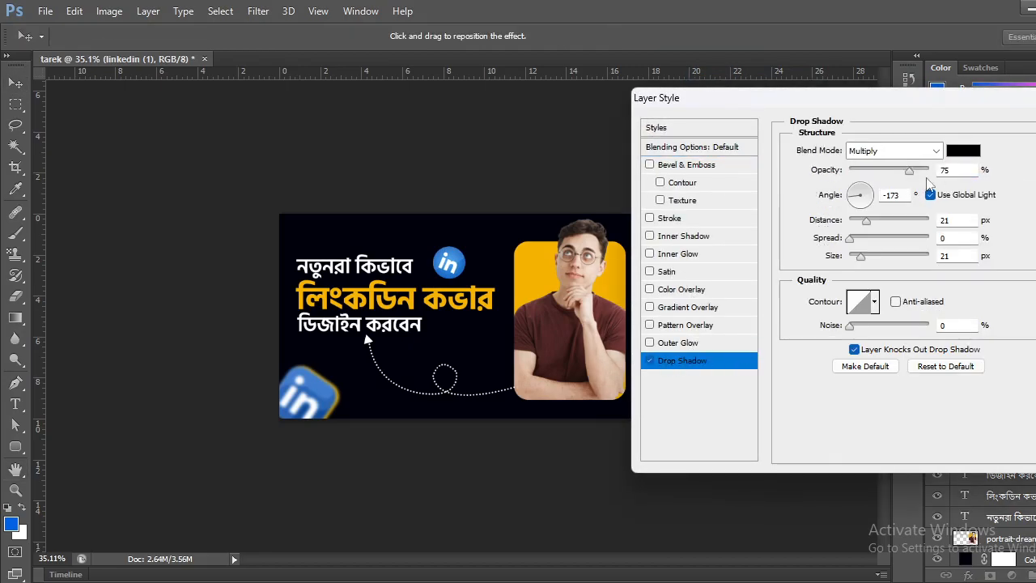
pyautogui.click(959, 157)
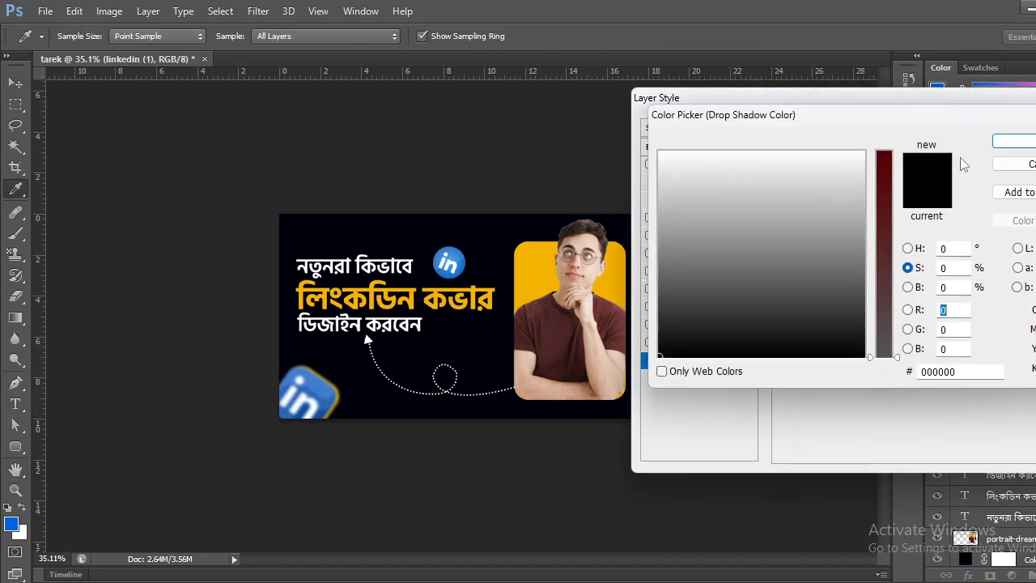
pyautogui.click(1010, 139)
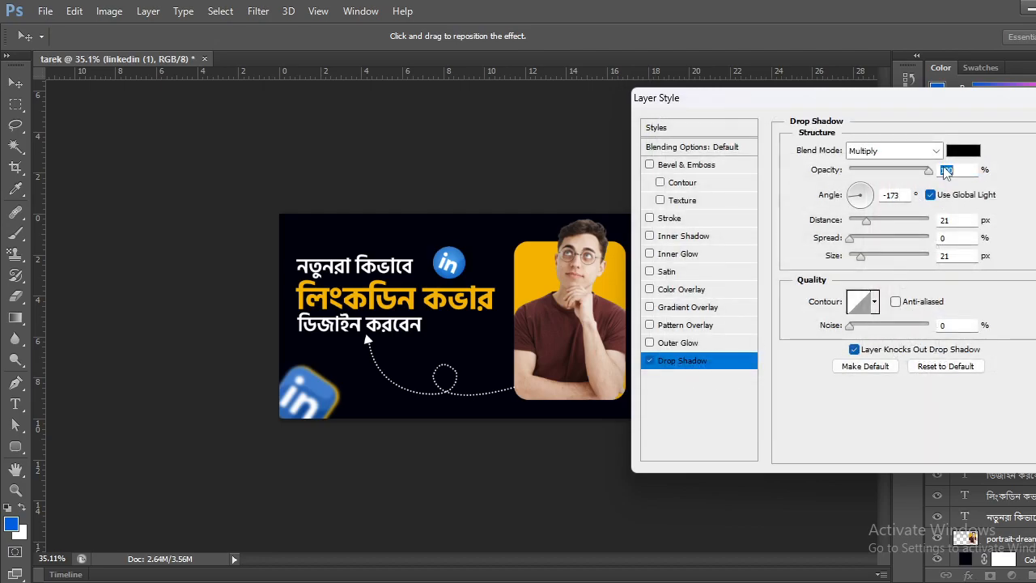
pyautogui.click(898, 152)
pyautogui.click(870, 168)
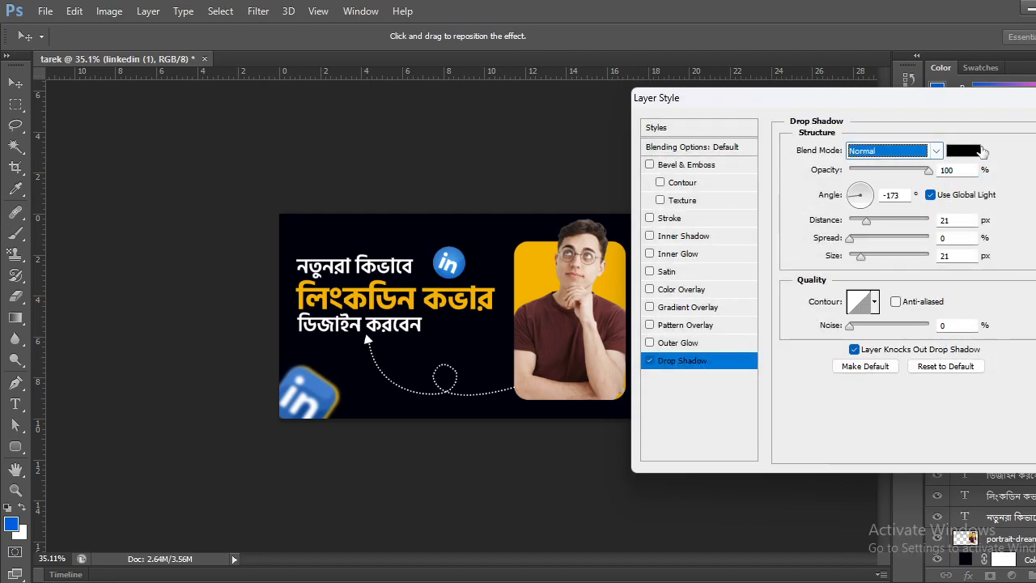
pyautogui.click(963, 150)
pyautogui.click(536, 258)
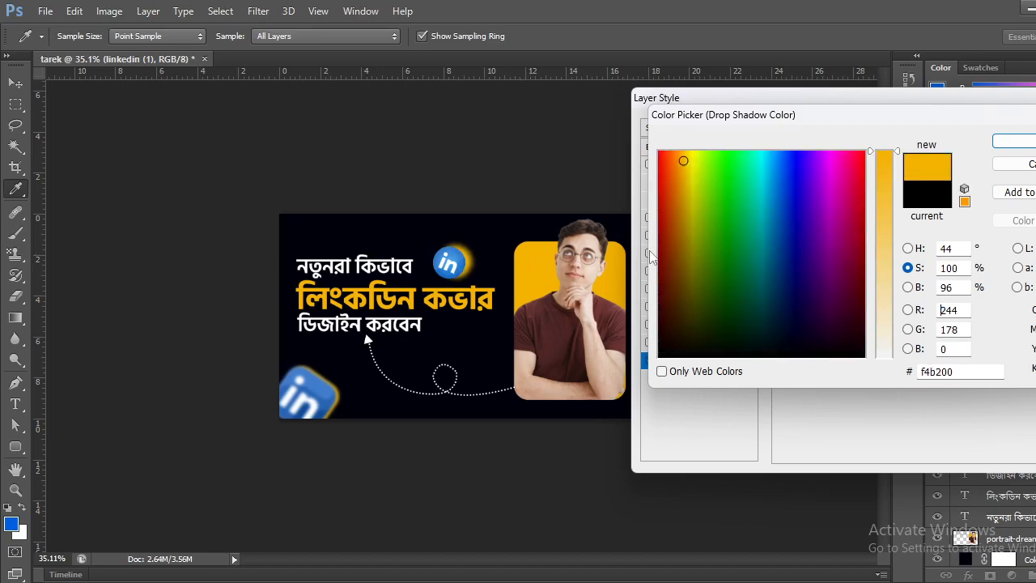
pyautogui.click(1014, 140)
# Step: Set the round LinkedIn icon's drop shadow to 1 px size, 8 px distance and a -162° angle
pyautogui.moveTo(861, 256); pyautogui.dragTo(854, 257)
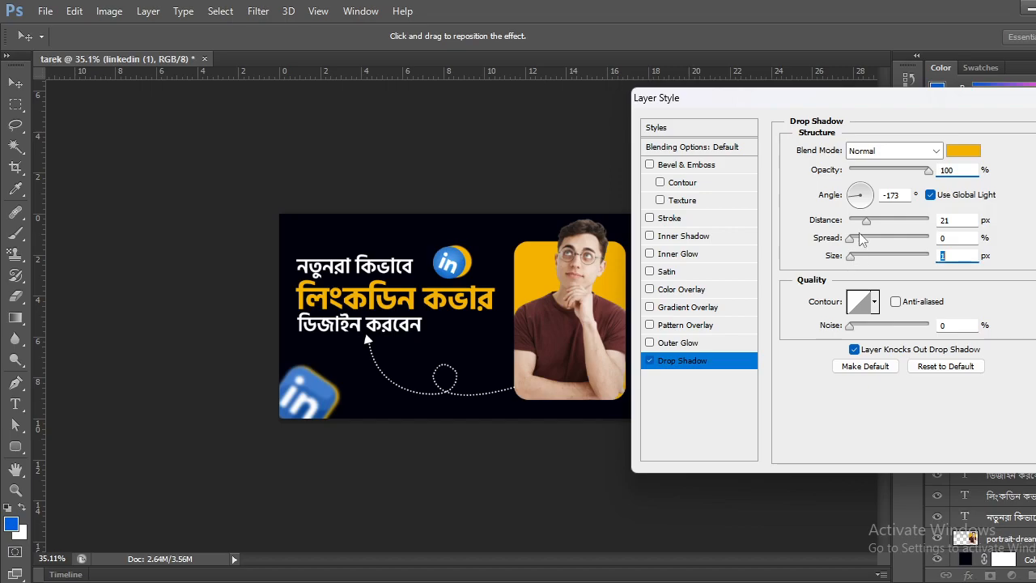
pyautogui.moveTo(866, 220); pyautogui.dragTo(855, 235)
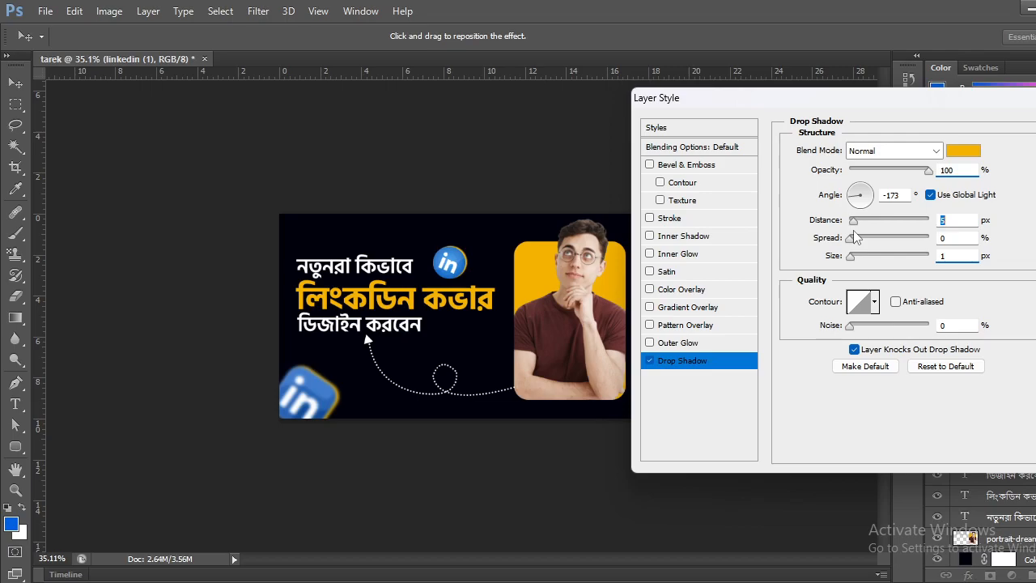
pyautogui.click(857, 192)
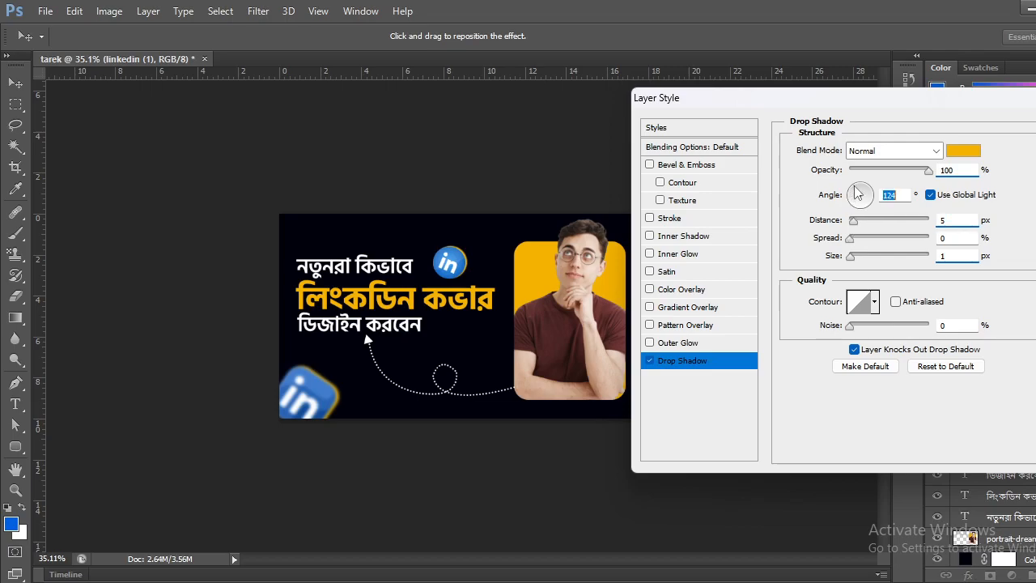
pyautogui.moveTo(854, 219)
pyautogui.mouseDown()
pyautogui.moveTo(866, 219)
pyautogui.moveTo(851, 205)
pyautogui.mouseUp()
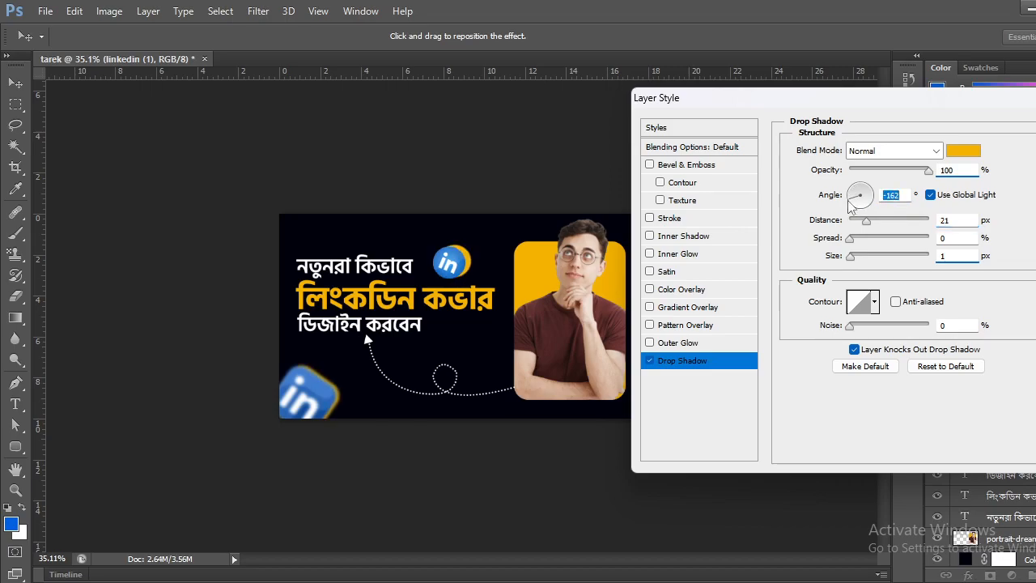
pyautogui.moveTo(866, 221); pyautogui.dragTo(855, 229)
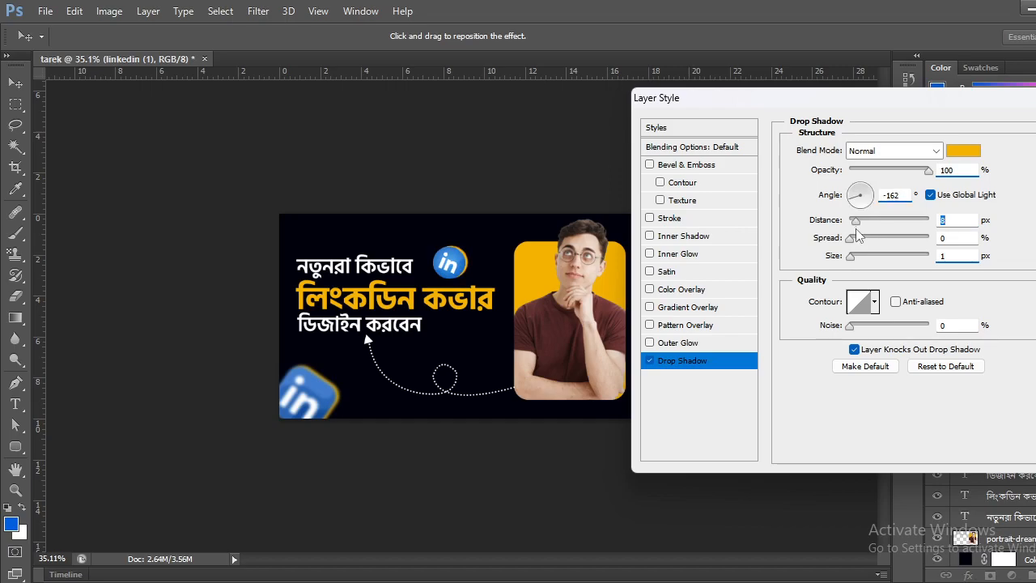
# Step: Change the round LinkedIn icon's drop shadow colour to white, ffffff
pyautogui.click(959, 152)
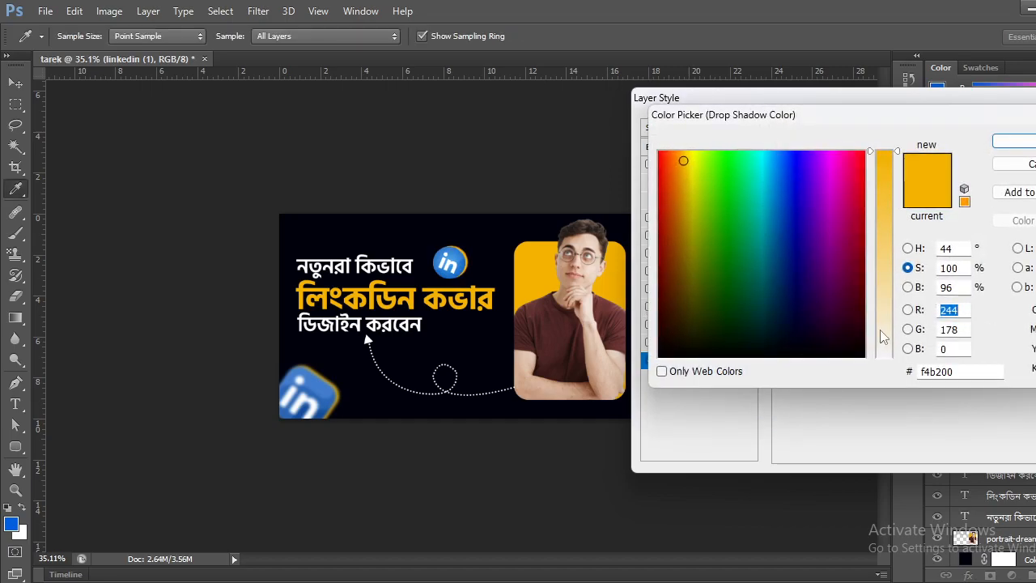
pyautogui.moveTo(883, 337); pyautogui.dragTo(884, 358)
pyautogui.moveTo(830, 335); pyautogui.dragTo(650, 134)
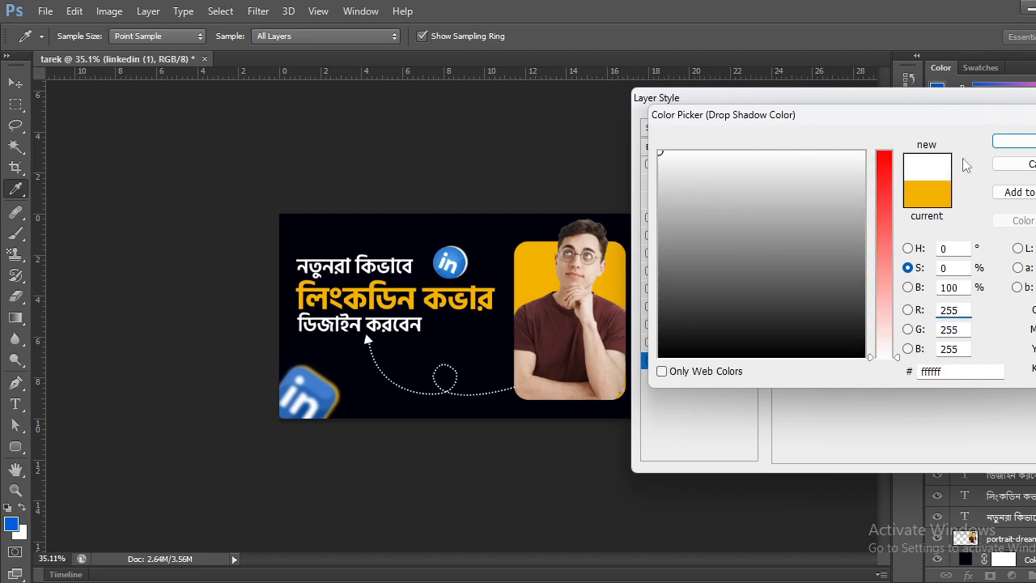
pyautogui.click(1013, 142)
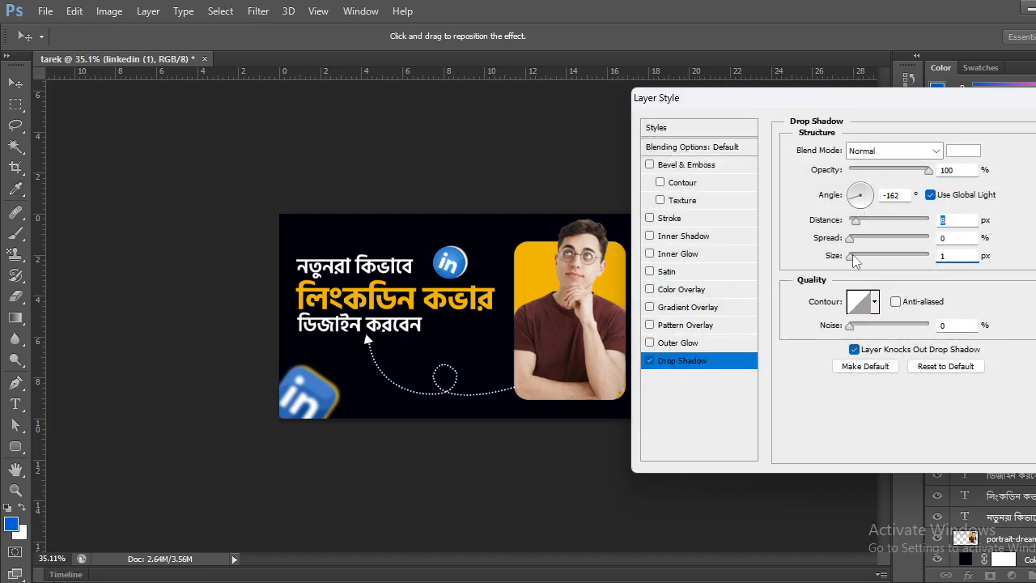
# Step: Refine the round icon's drop shadow to 4 px distance, 5% spread and 2 px size, and apply it
pyautogui.moveTo(855, 222); pyautogui.dragTo(853, 226)
pyautogui.click(854, 240)
pyautogui.moveTo(856, 239); pyautogui.dragTo(852, 264)
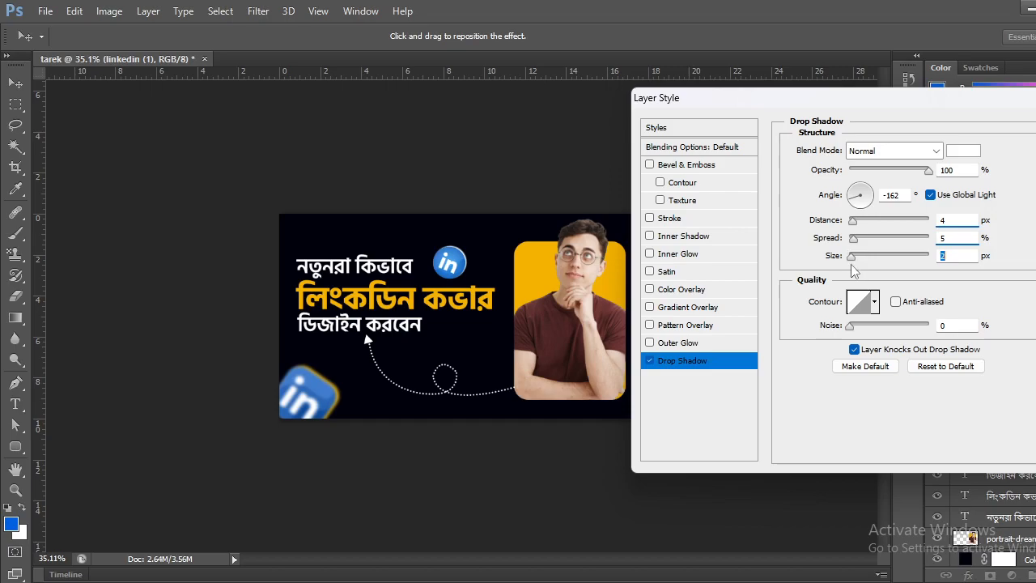
pyautogui.press('Return')
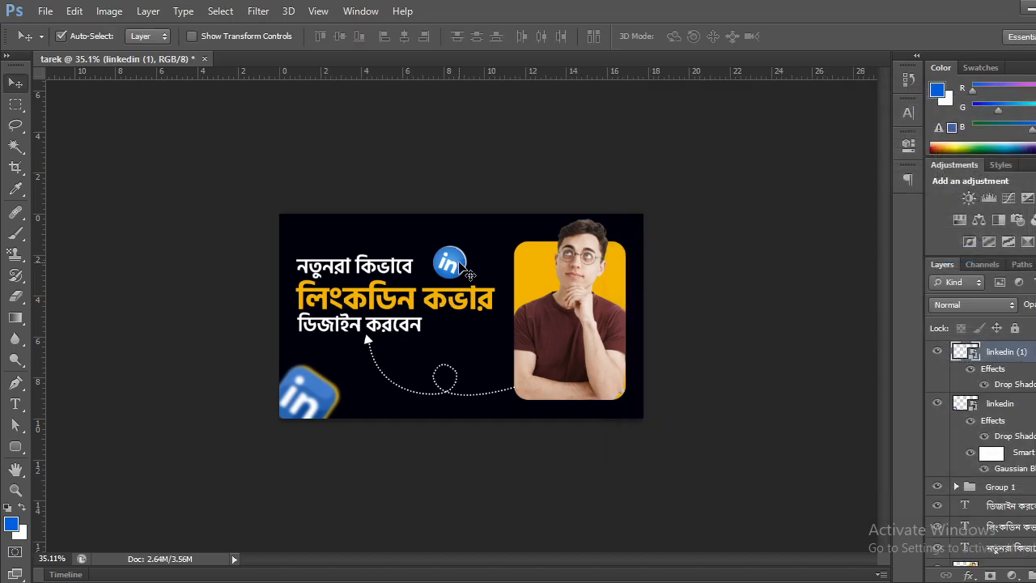
# Step: Apply a Gaussian Blur with a radius of about 3 pixels to the round LinkedIn icon
pyautogui.click(259, 11)
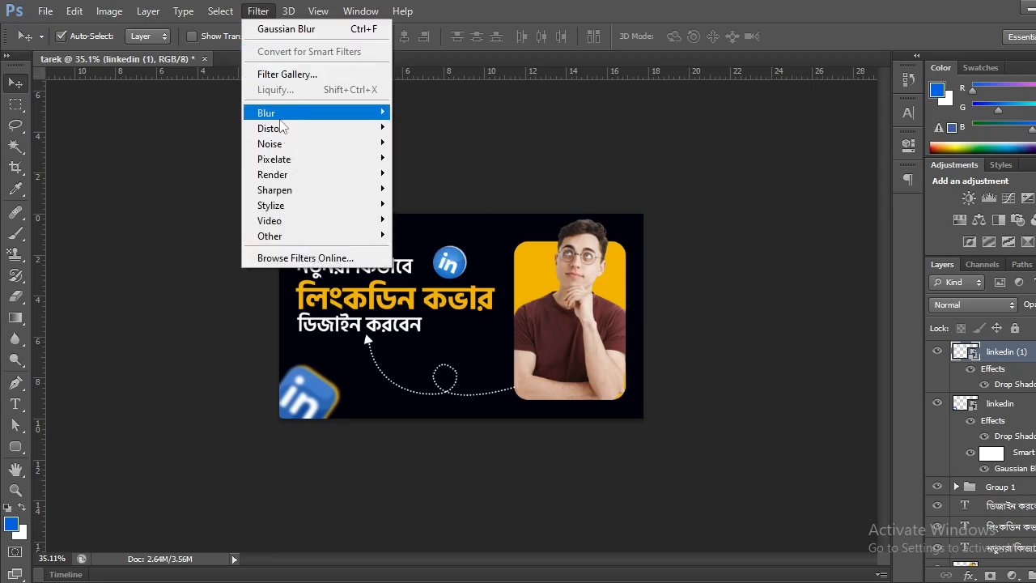
pyautogui.moveTo(279, 119)
pyautogui.click(435, 213)
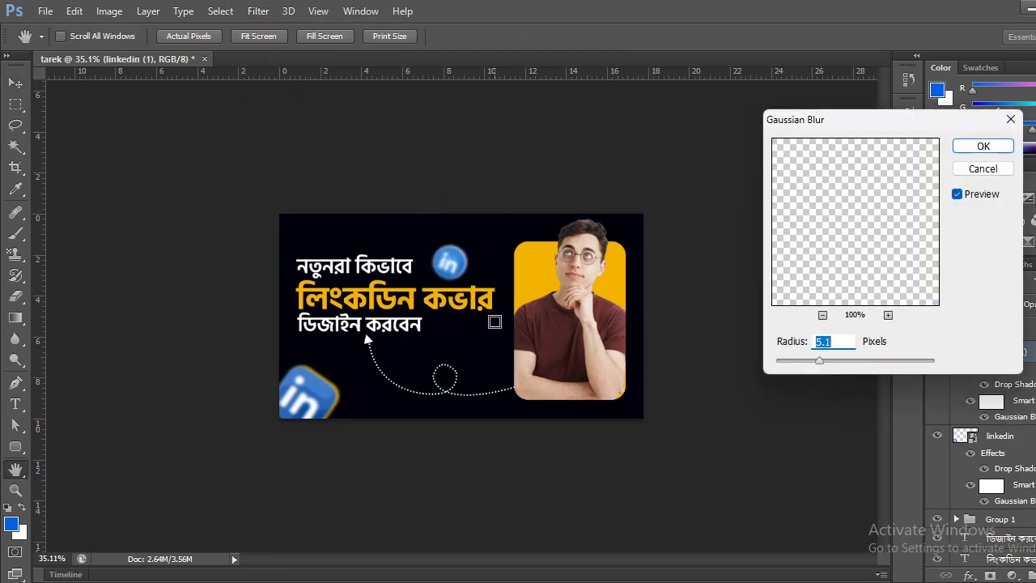
pyautogui.moveTo(804, 367); pyautogui.dragTo(806, 369)
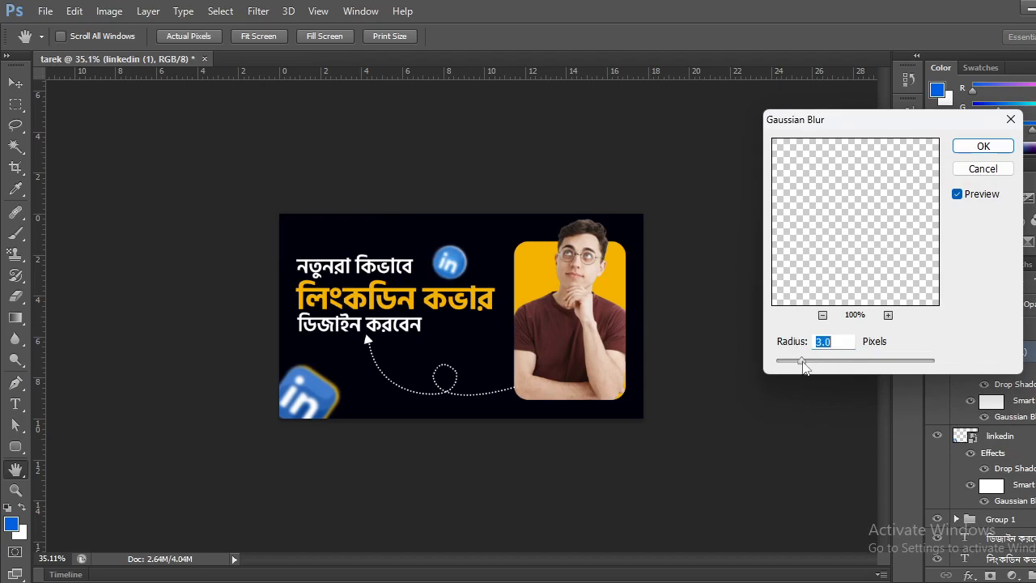
pyautogui.click(1000, 151)
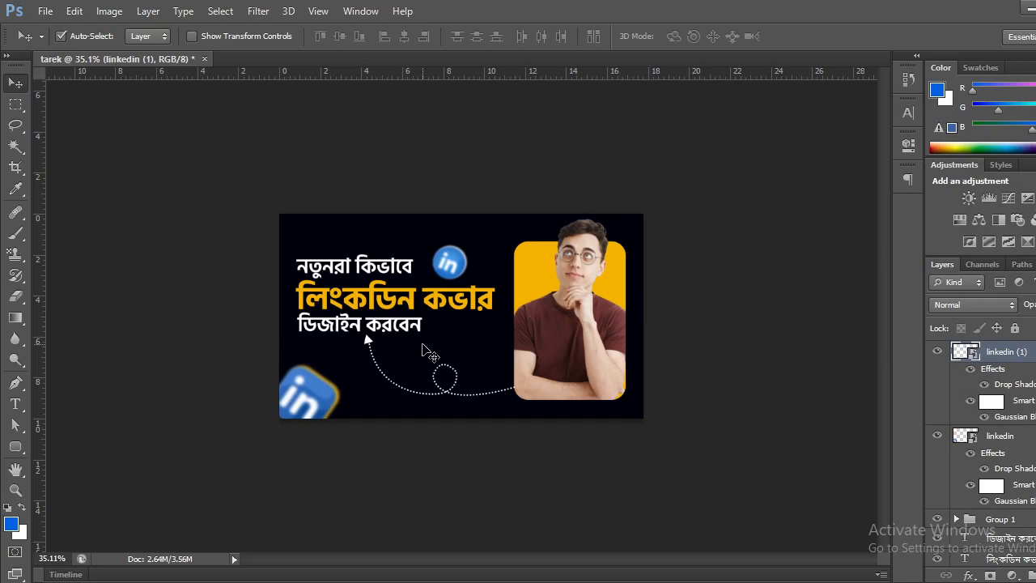
# Step: Scale the tilted LinkedIn icon down to about 31% and tuck it into the canvas's lower-left corner
pyautogui.click(320, 409)
pyautogui.hotkey('ctrl', 't')
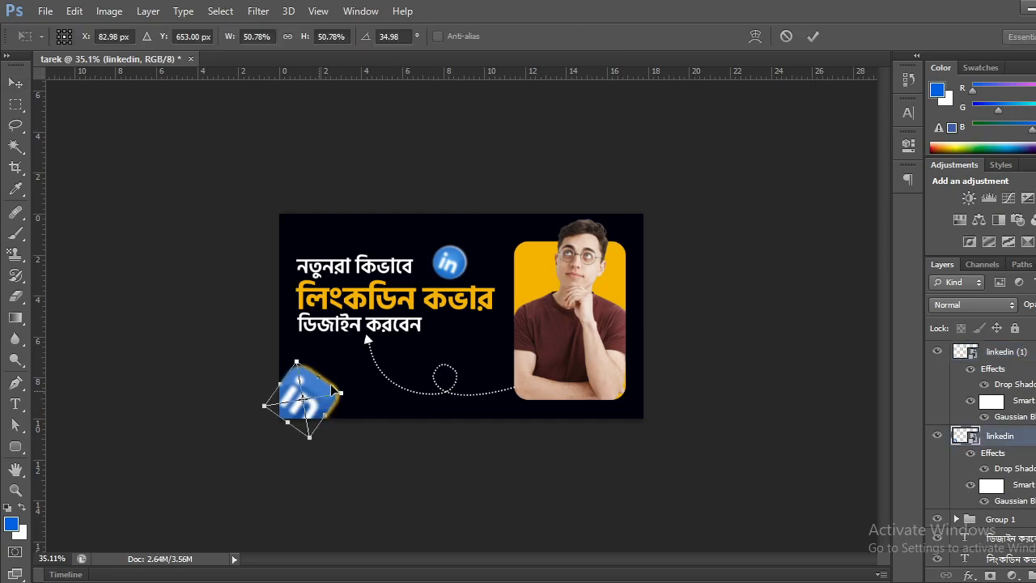
pyautogui.moveTo(303, 359); pyautogui.dragTo(303, 391)
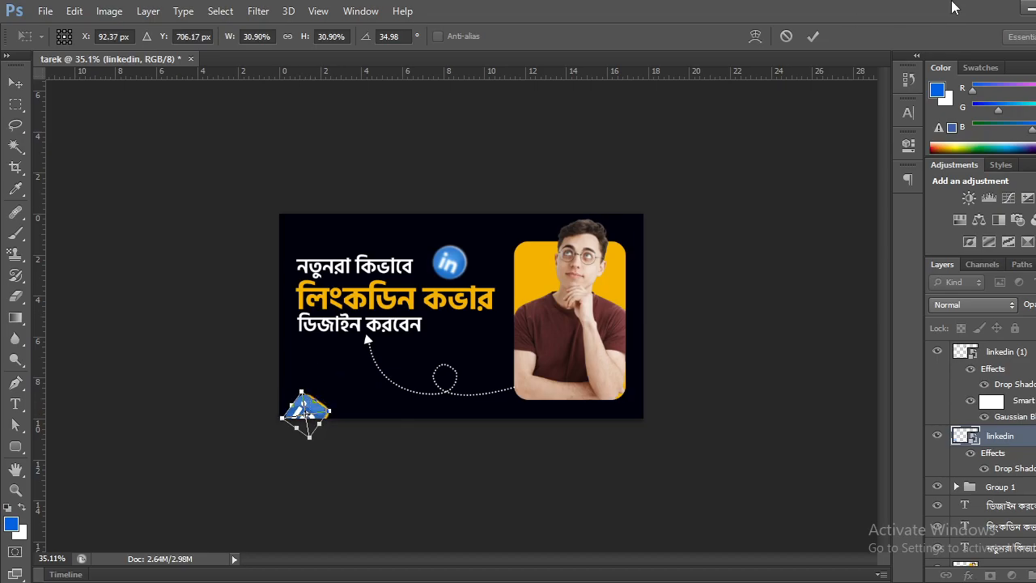
pyautogui.click(813, 36)
pyautogui.moveTo(319, 416); pyautogui.dragTo(298, 411)
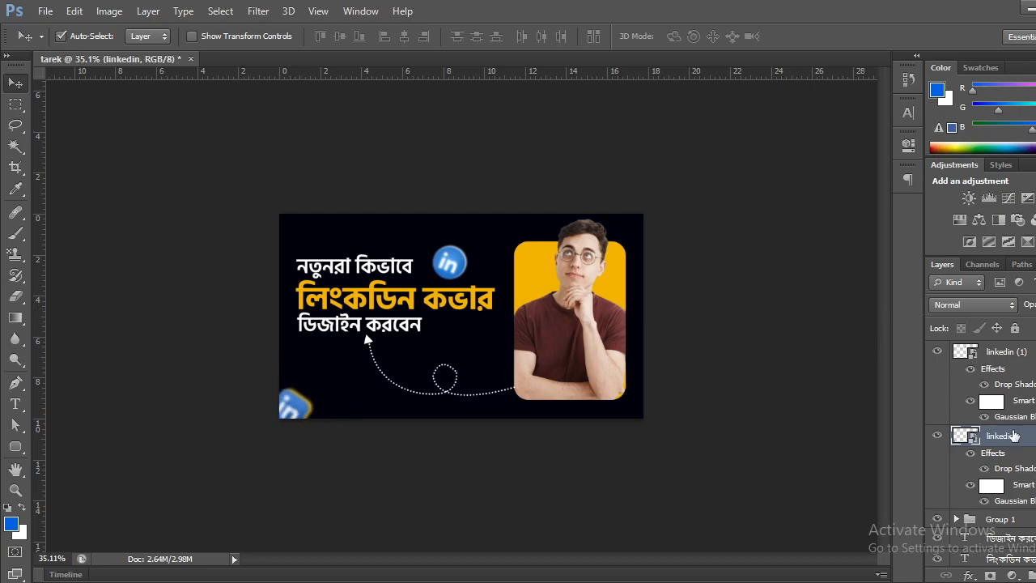
# Step: Reduce the tilted LinkedIn icon's drop shadow distance to 7 px and apply it
pyautogui.doubleClick(1008, 459)
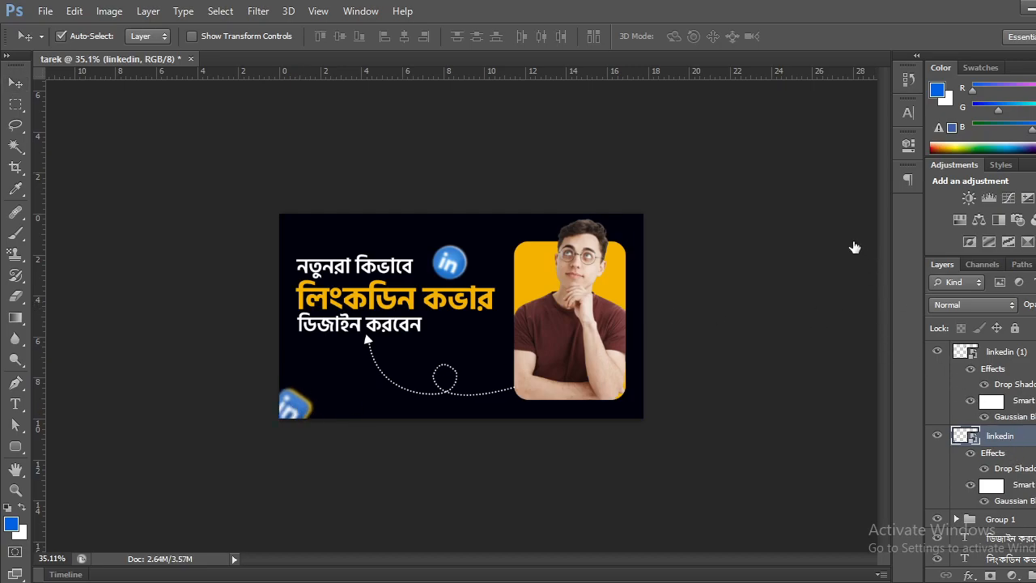
pyautogui.click(749, 360)
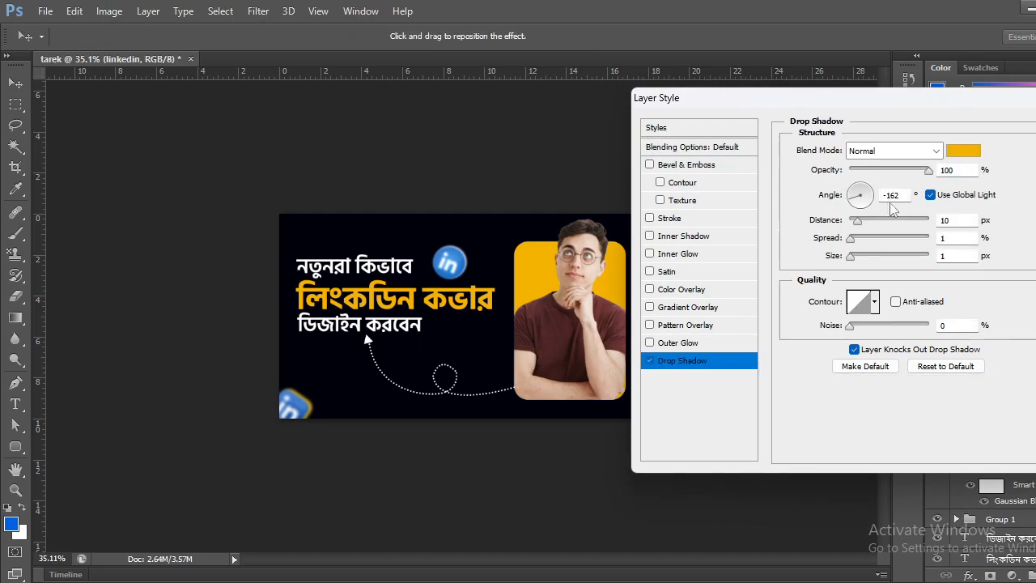
pyautogui.moveTo(860, 224); pyautogui.dragTo(859, 234)
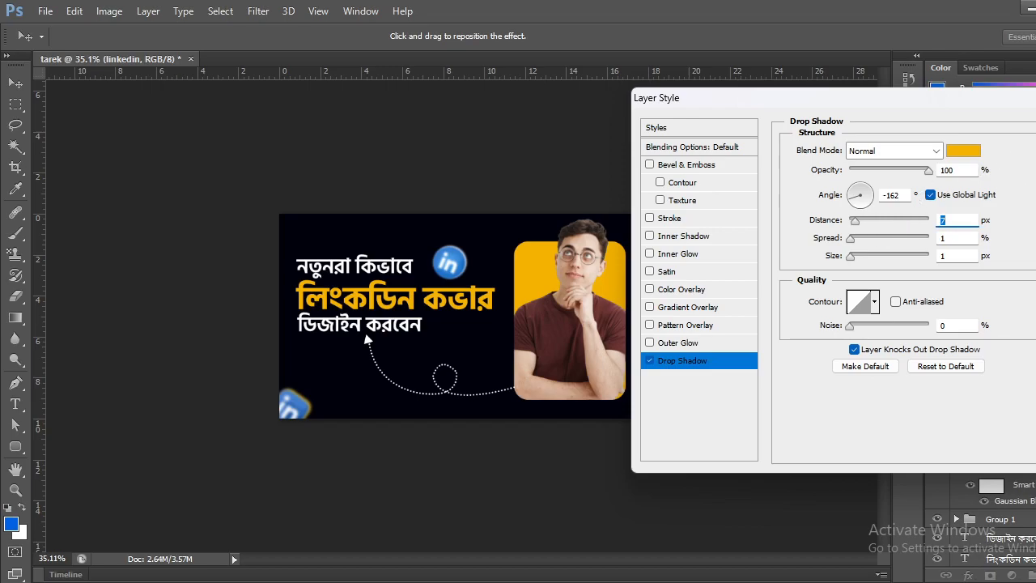
pyautogui.press('Return')
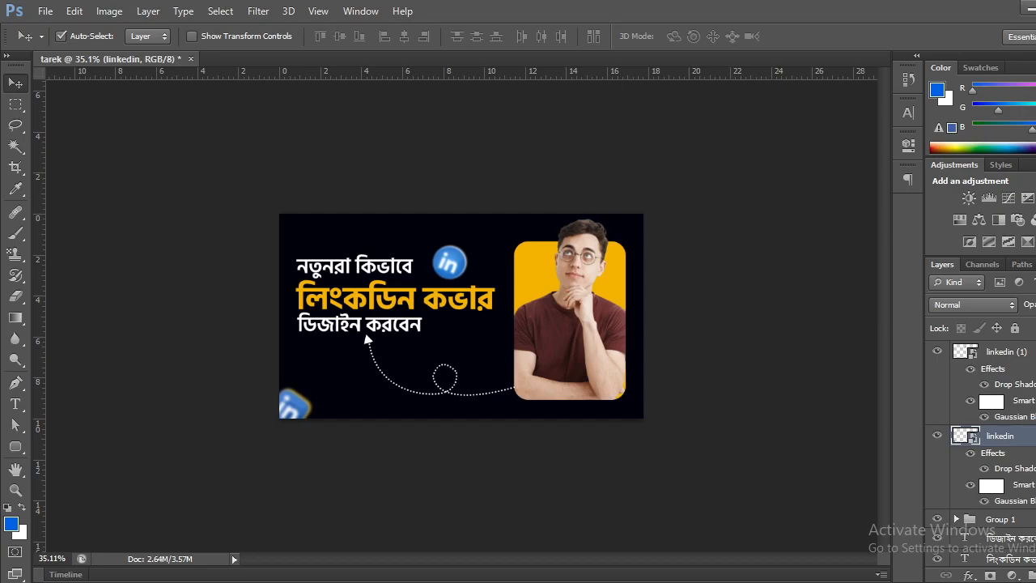
# Step: Set the radius of the tilted LinkedIn icon's Gaussian Blur smart filter to 3.1 pixels
pyautogui.doubleClick(1031, 501)
pyautogui.moveTo(815, 362); pyautogui.dragTo(803, 365)
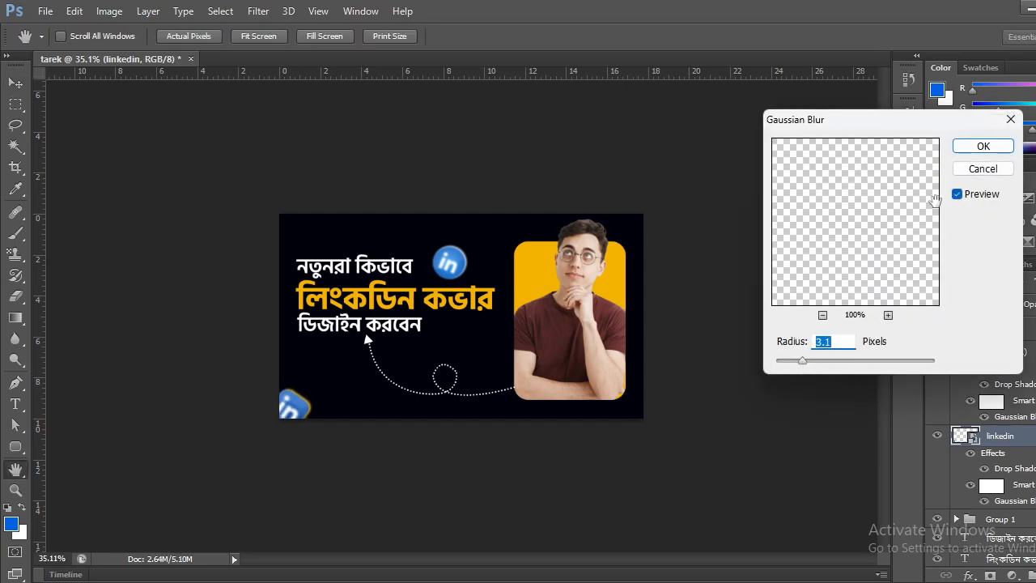
pyautogui.click(983, 146)
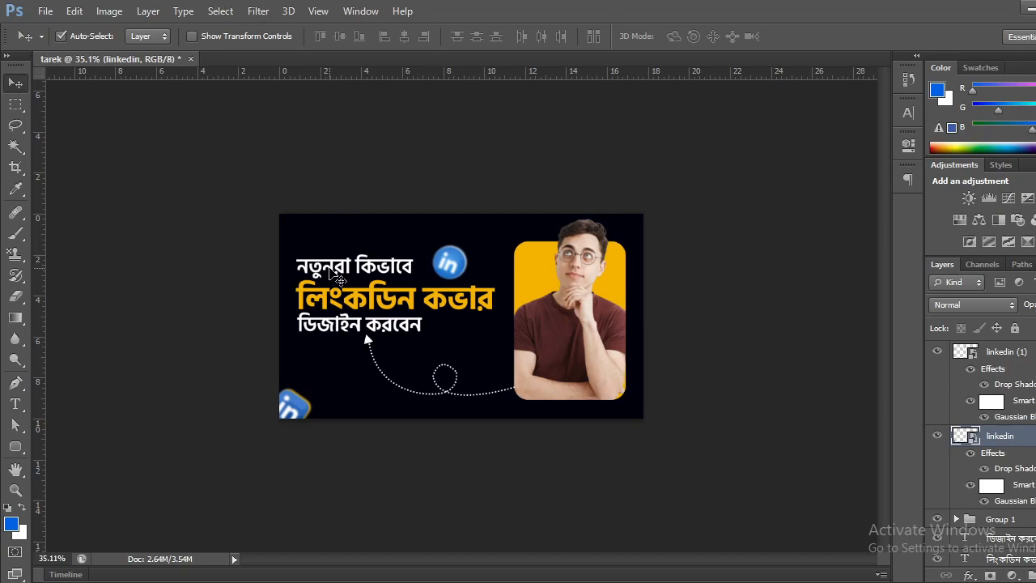
# Step: Duplicate the round LinkedIn icon, place the copy below the headline near the arrowhead and scale it down
pyautogui.click(452, 269)
pyautogui.hotkey('ctrl', 't')
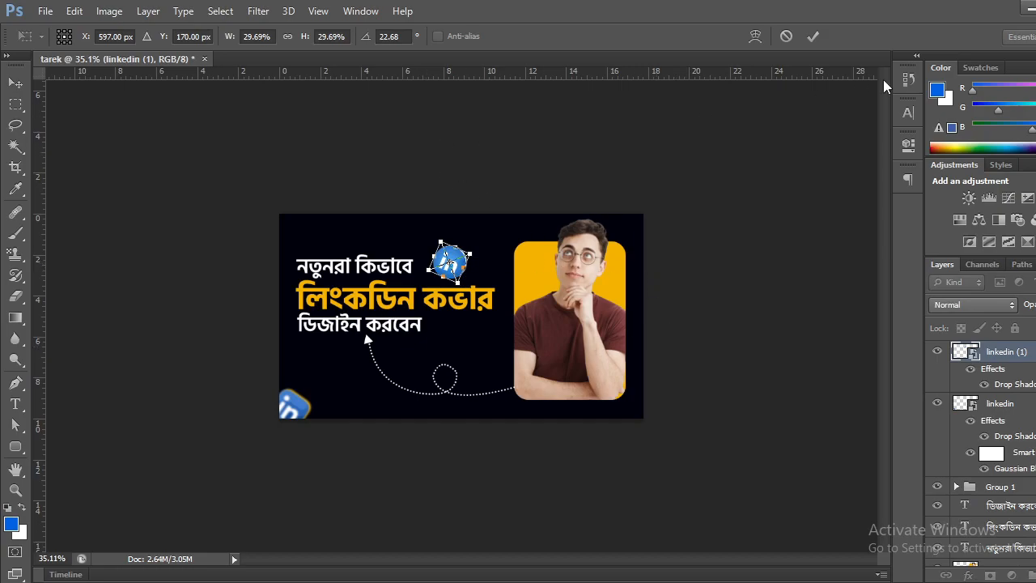
pyautogui.click(813, 36)
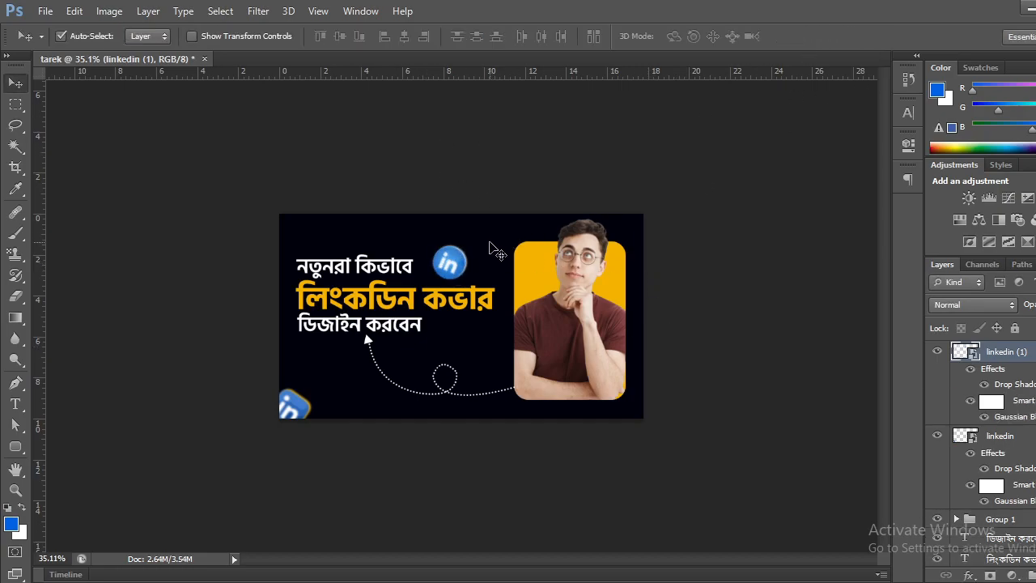
pyautogui.hotkey('ctrl', 'j')
pyautogui.moveTo(463, 266); pyautogui.dragTo(397, 352)
pyautogui.hotkey('ctrl', 't')
pyautogui.click(813, 36)
# Step: Move the original round icon closer to the headline's first line and the tilted icon onto the portrait card's lower edge
pyautogui.moveTo(455, 271); pyautogui.dragTo(447, 269)
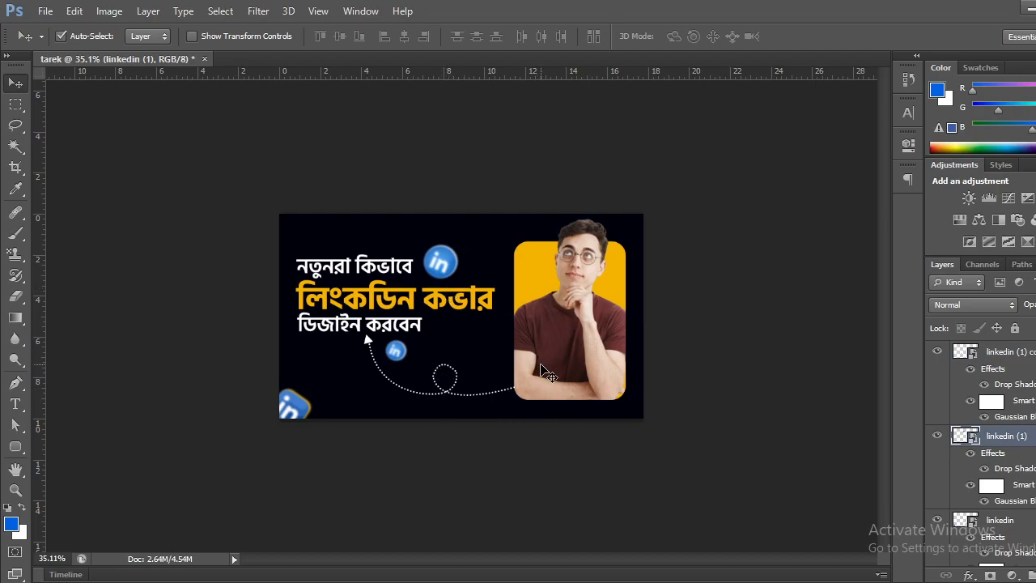
pyautogui.moveTo(298, 412); pyautogui.dragTo(592, 410)
pyautogui.click(112, 300)
# Step: Draw a white rectangle about 1369 × 144 px across the canvas's bottom edge, without a stroke
pyautogui.moveTo(16, 446); pyautogui.dragTo(55, 446)
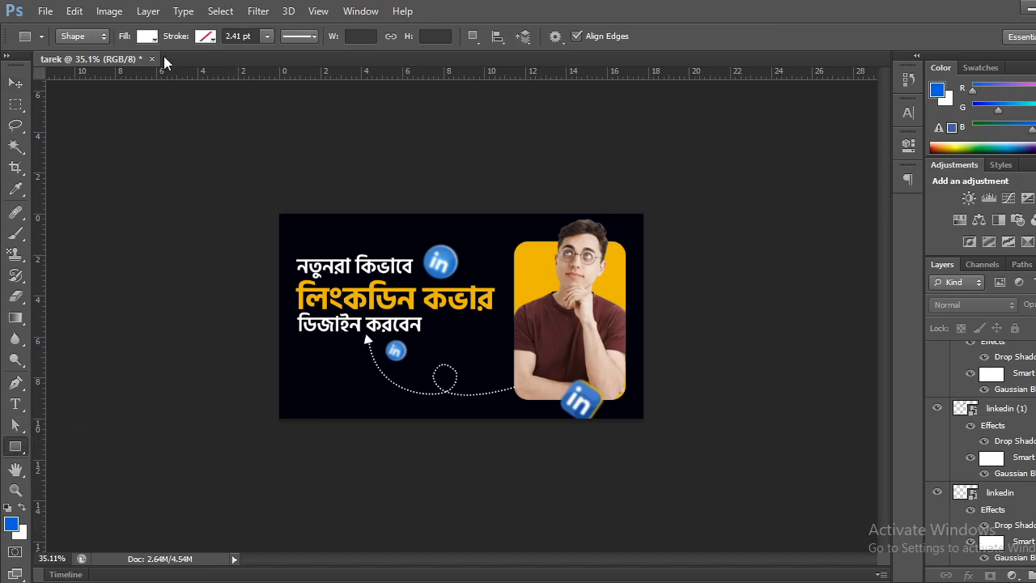
pyautogui.moveTo(260, 403); pyautogui.dragTo(649, 443)
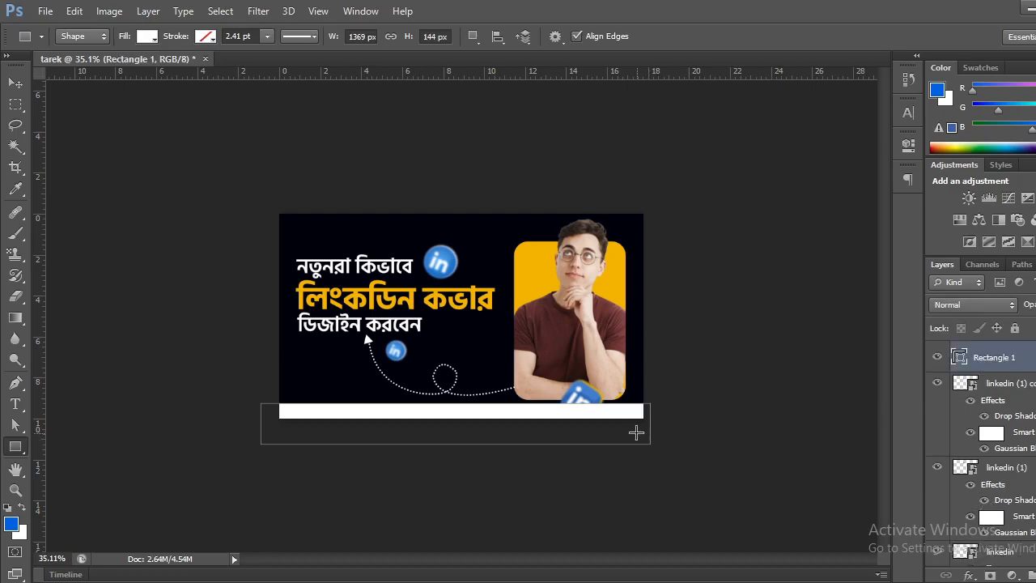
pyautogui.click(14, 83)
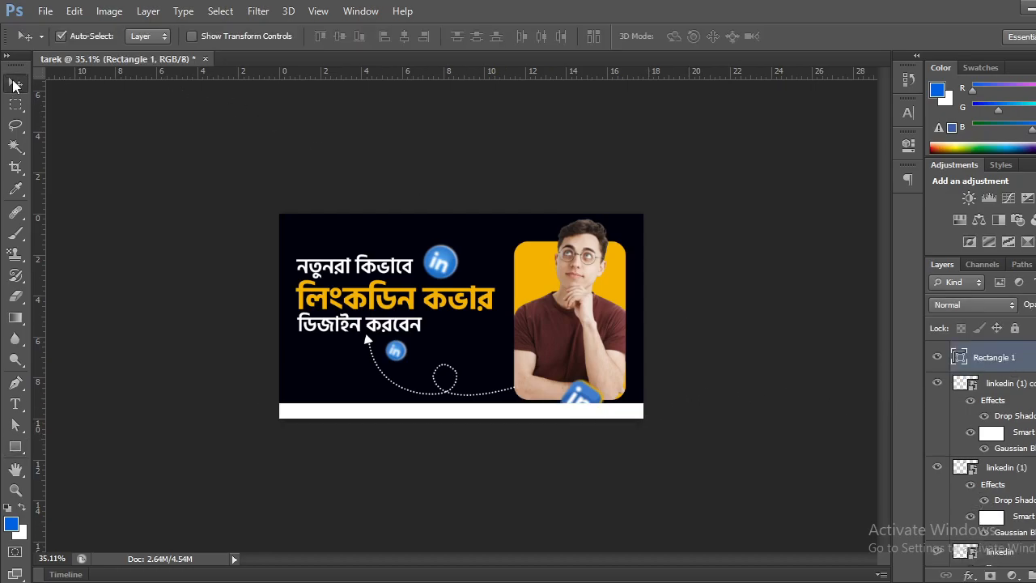
# Step: Reorder the layers so the two round LinkedIn icons and the tilted icon sit above the white rectangle
pyautogui.moveTo(1026, 472); pyautogui.dragTo(1010, 362)
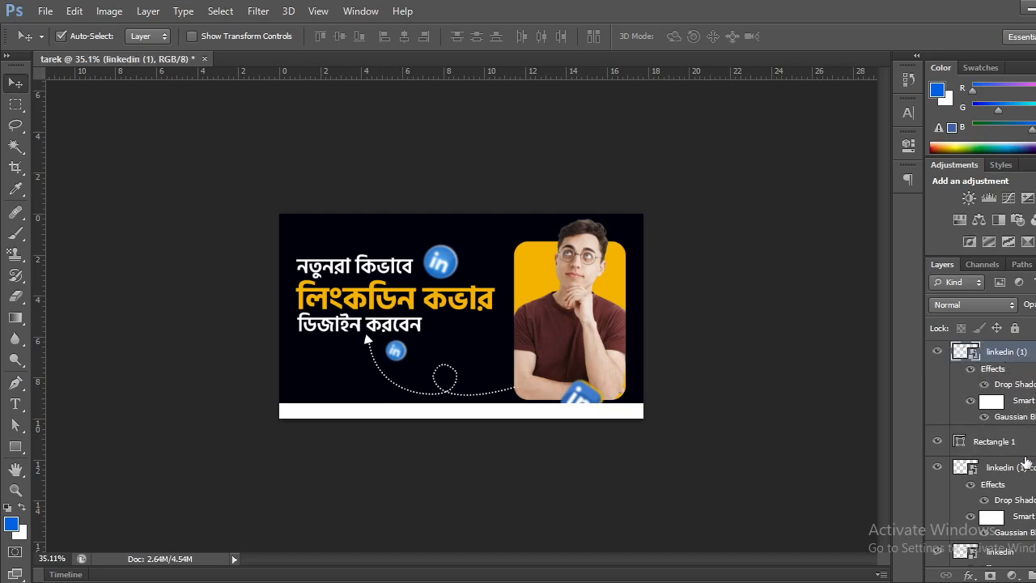
pyautogui.moveTo(1023, 473); pyautogui.dragTo(1017, 434)
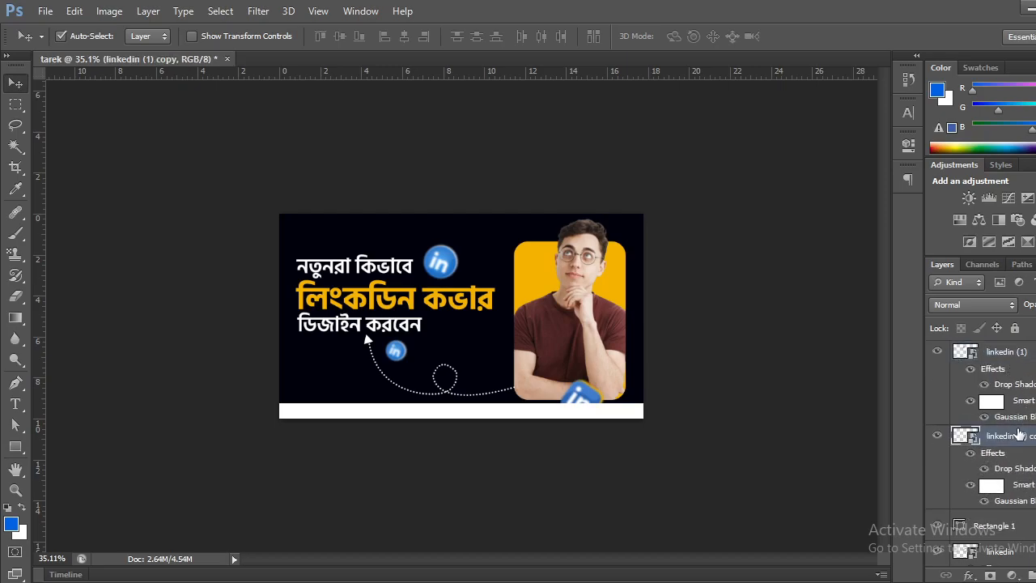
pyautogui.scroll(-2, 1020, 465)
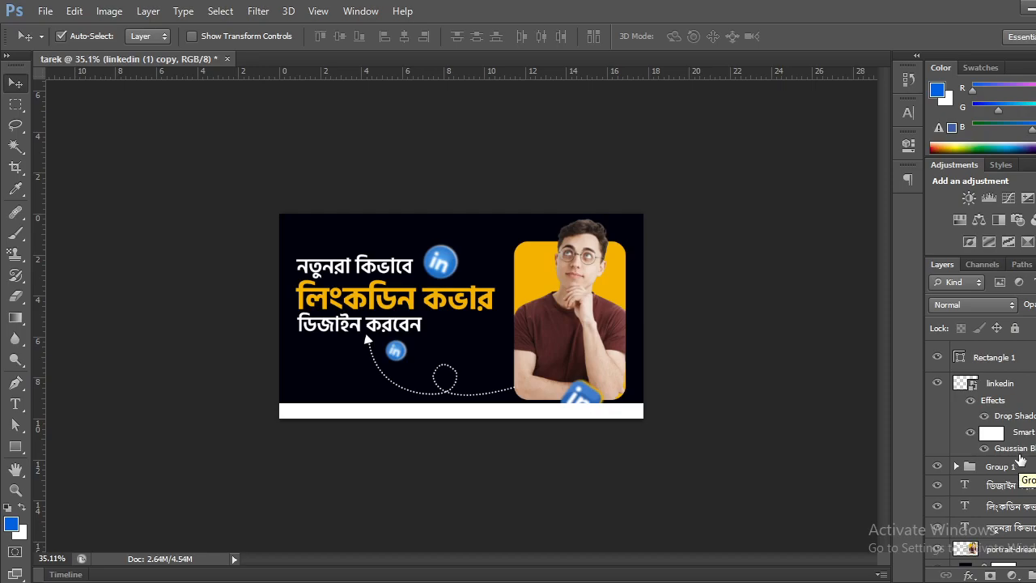
pyautogui.moveTo(1018, 387); pyautogui.dragTo(1012, 356)
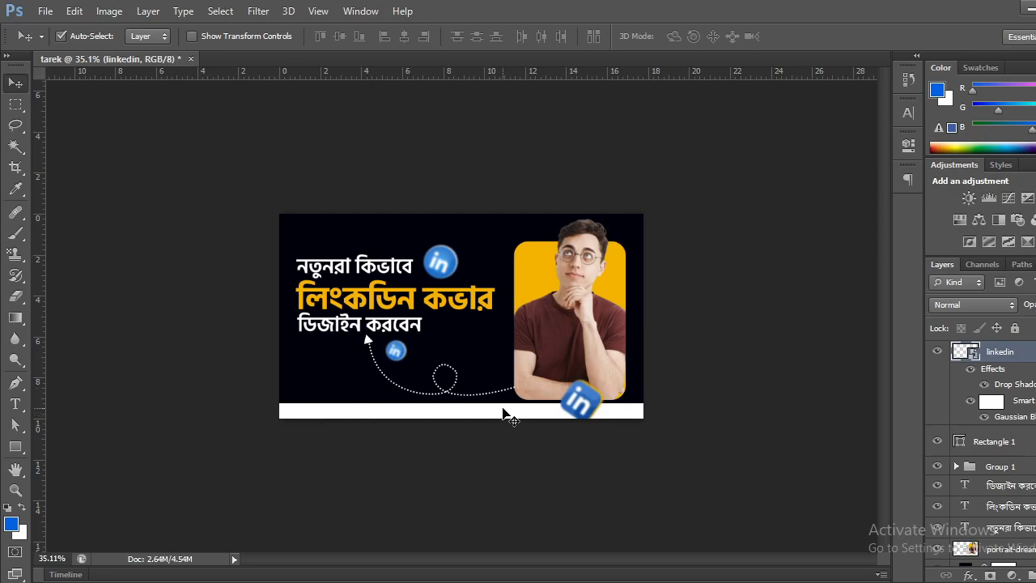
# Step: Move the white rectangle down about 0.2 in so a thinner strip covers the canvas's bottom edge
pyautogui.click(217, 283)
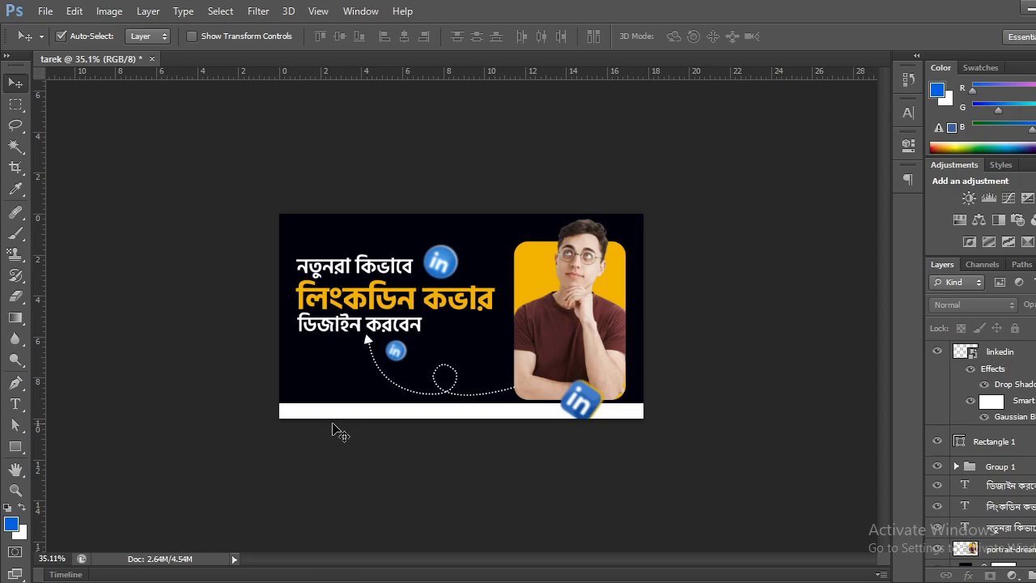
pyautogui.moveTo(490, 411); pyautogui.dragTo(488, 415)
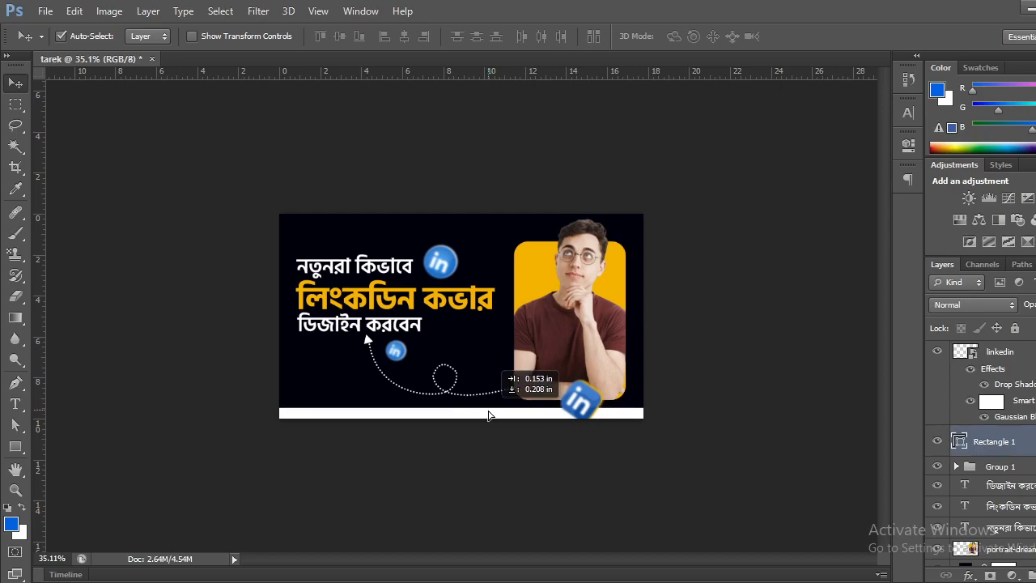
pyautogui.moveTo(488, 415); pyautogui.dragTo(489, 412)
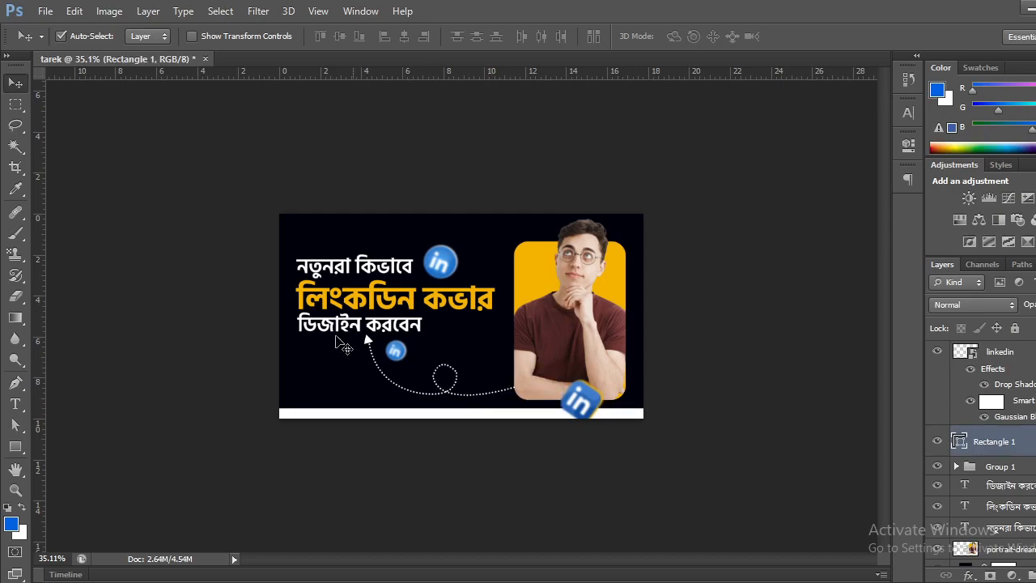
# Step: Compare the design with and without the white bottom strip by toggling its visibility, leaving the strip shown
pyautogui.scroll(-5, 642, 338)
pyautogui.scroll(1, 639, 350)
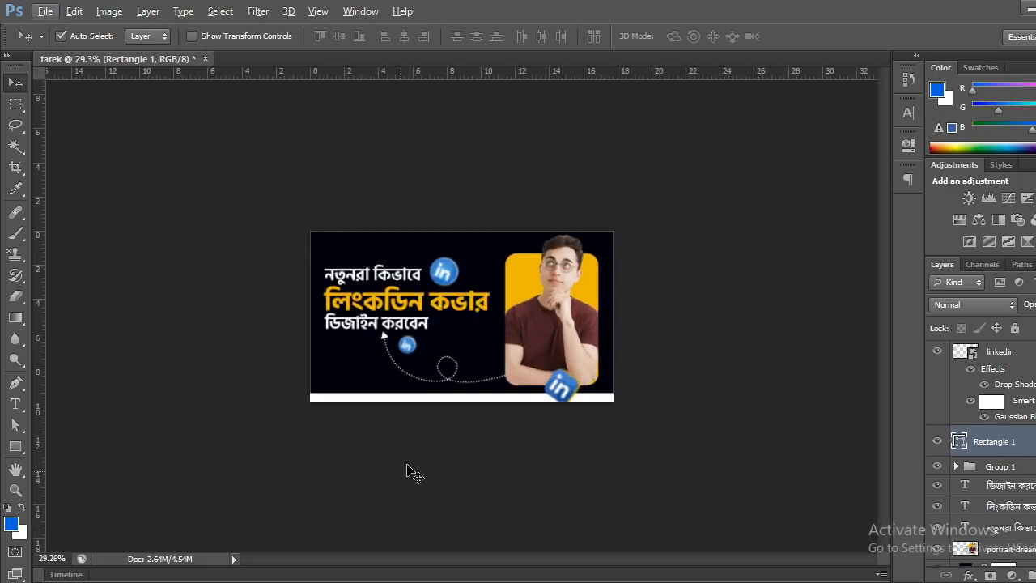
pyautogui.click(937, 444)
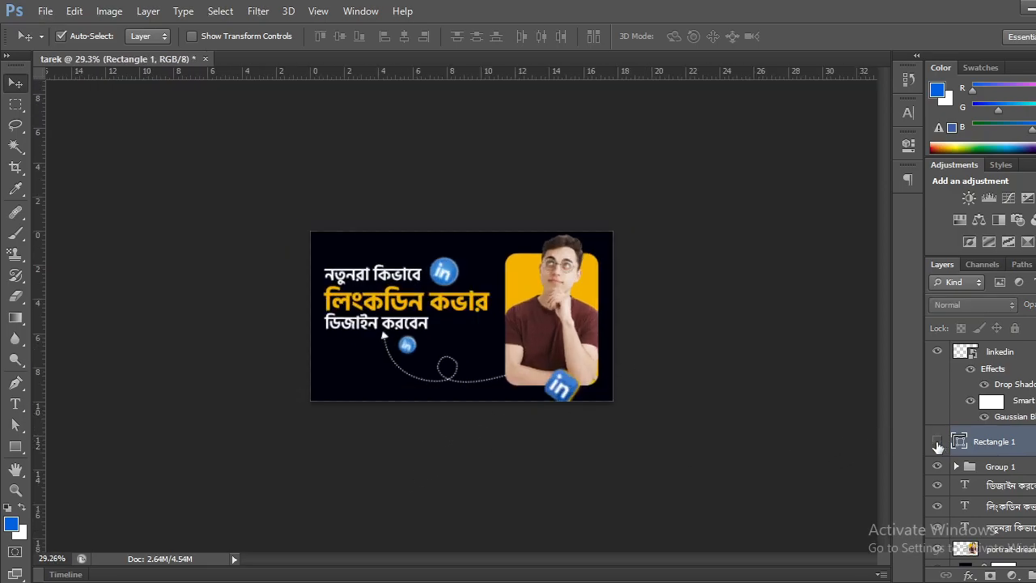
pyautogui.scroll(1, 768, 445)
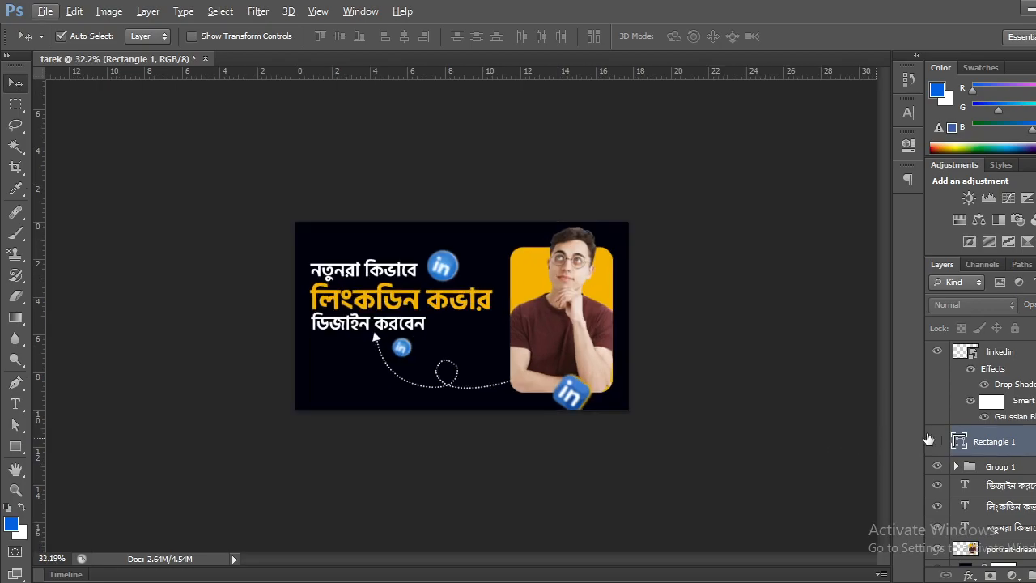
pyautogui.click(939, 442)
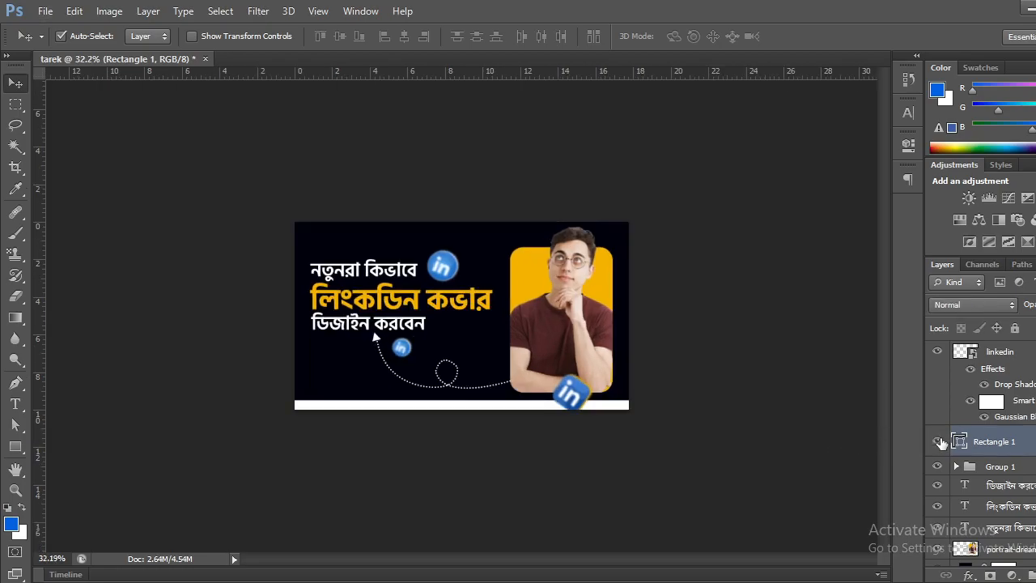
pyautogui.click(939, 442)
pyautogui.click(939, 442)
pyautogui.click(939, 442)
pyautogui.click(939, 442)
pyautogui.click(940, 442)
pyautogui.click(939, 442)
pyautogui.click(939, 442)
pyautogui.click(939, 442)
pyautogui.click(939, 442)
pyautogui.click(939, 442)
pyautogui.click(939, 442)
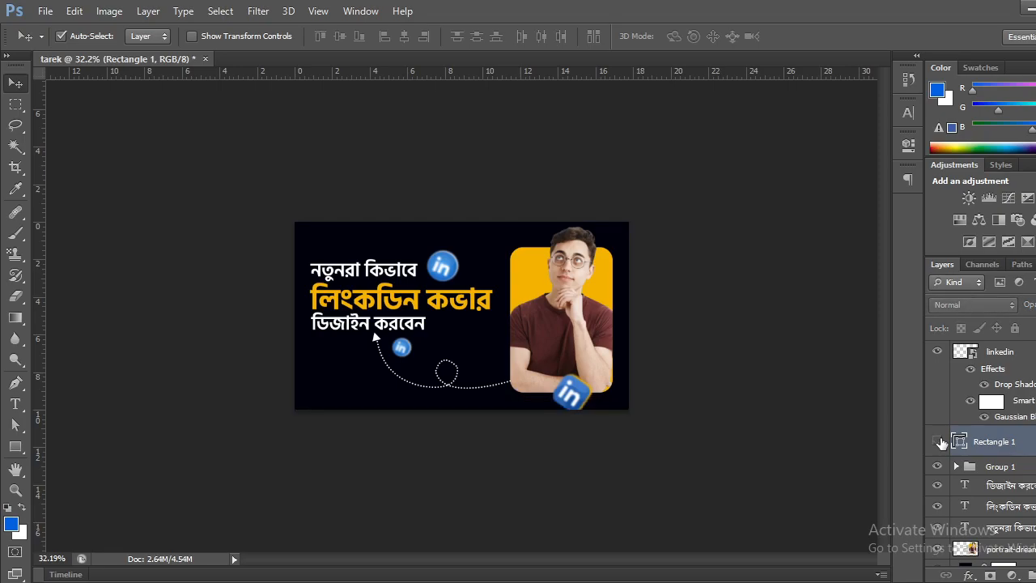
pyautogui.click(939, 442)
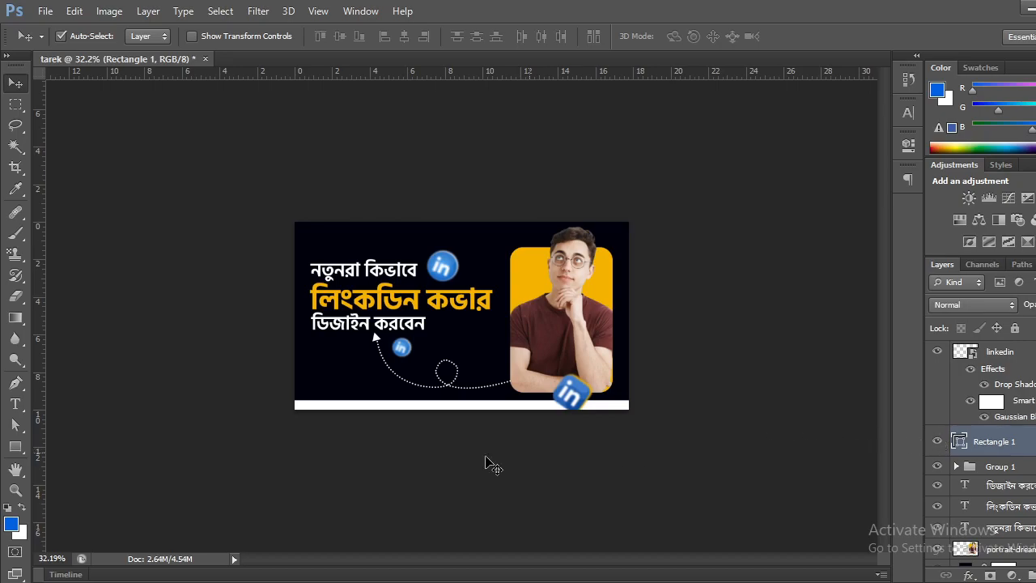
# Step: Move the small round LinkedIn icon to the left of the arrowhead and scale down the one beside the headline's first line
pyautogui.moveTo(402, 357); pyautogui.dragTo(340, 361)
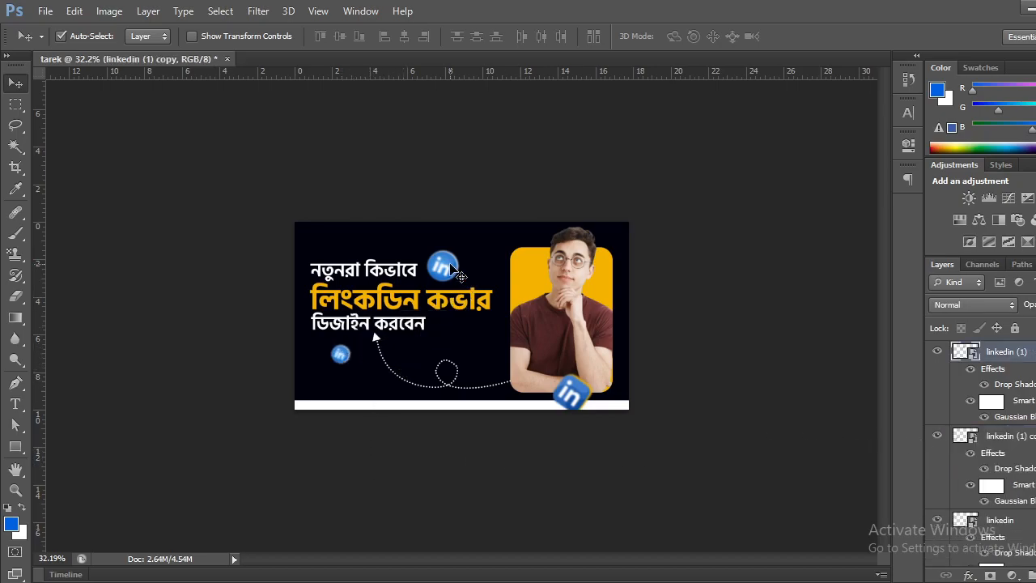
pyautogui.click(450, 272)
pyautogui.hotkey('ctrl', 't')
pyautogui.moveTo(462, 257); pyautogui.dragTo(451, 263)
pyautogui.click(812, 38)
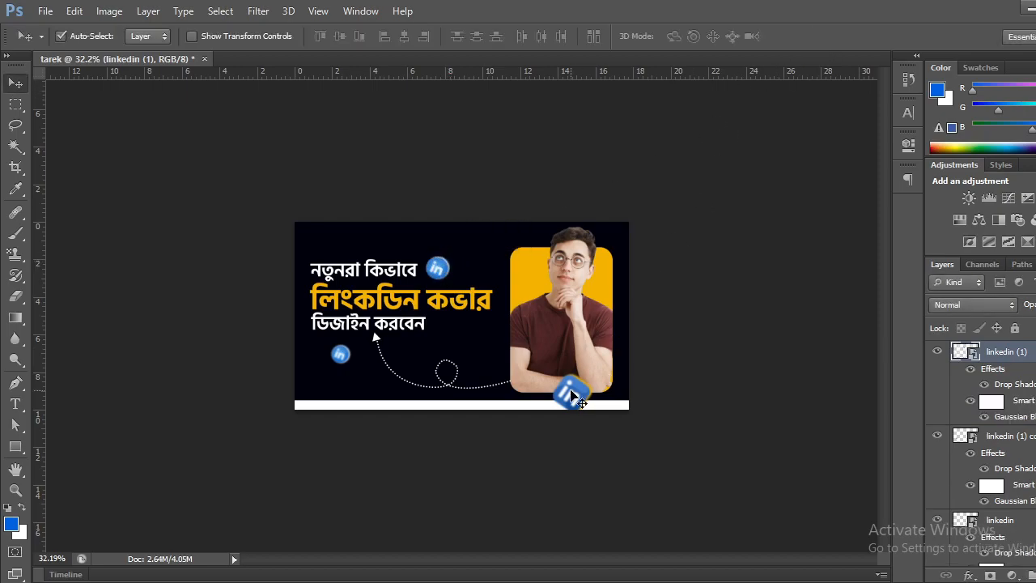
# Step: Scale the tilted LinkedIn icon on the portrait card's lower edge down to about 20.7% and hide its layer
pyautogui.click(572, 394)
pyautogui.hotkey('ctrl', 't')
pyautogui.moveTo(594, 387)
pyautogui.mouseDown()
pyautogui.moveTo(603, 379)
pyautogui.moveTo(597, 385)
pyautogui.mouseUp()
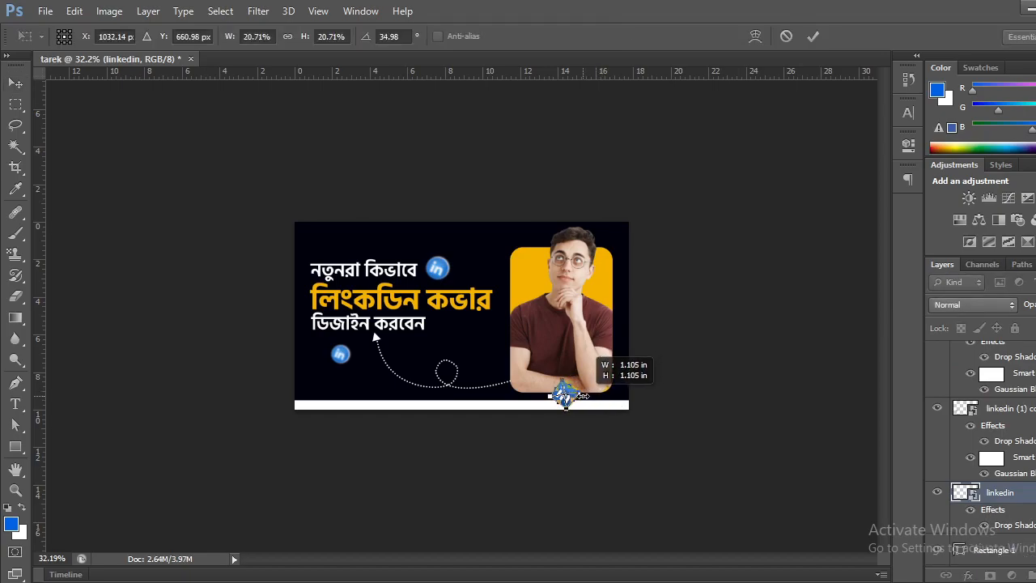
pyautogui.click(814, 37)
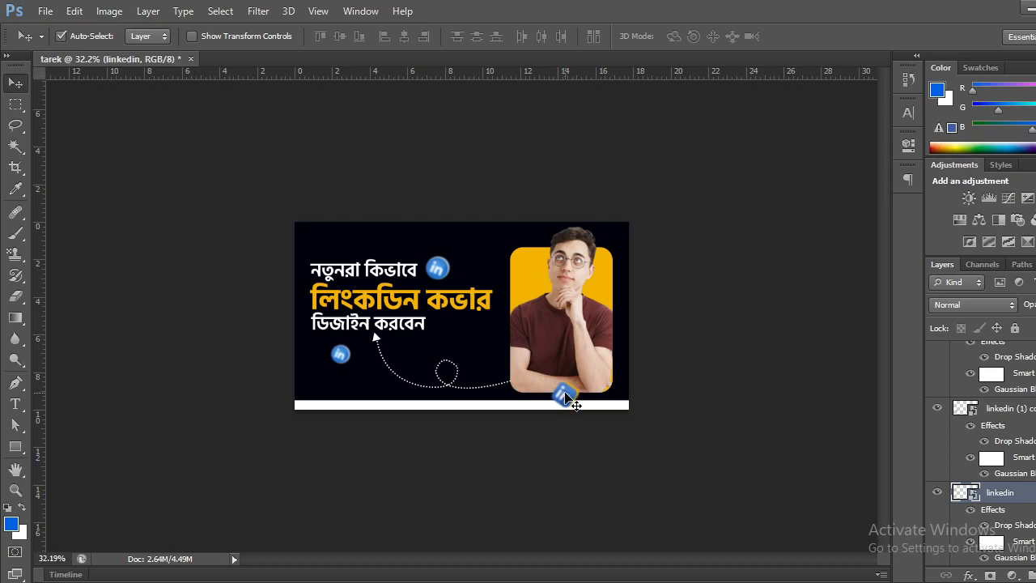
pyautogui.click(936, 492)
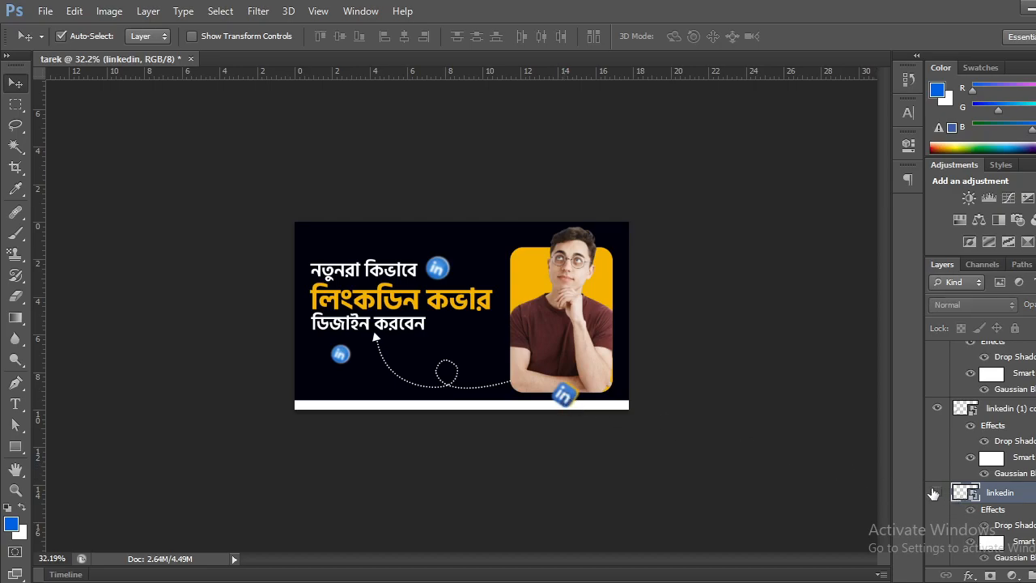
# Step: Switch to Flaticon in the browser, dismiss the attribution notice and search the icons for "photoshop"
pyautogui.click(577, 581)
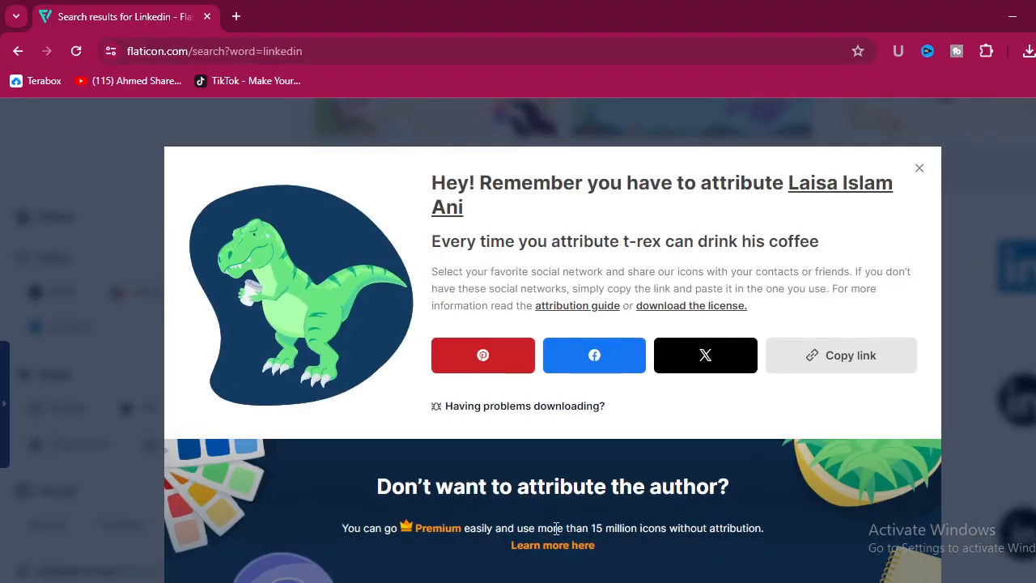
pyautogui.click(920, 169)
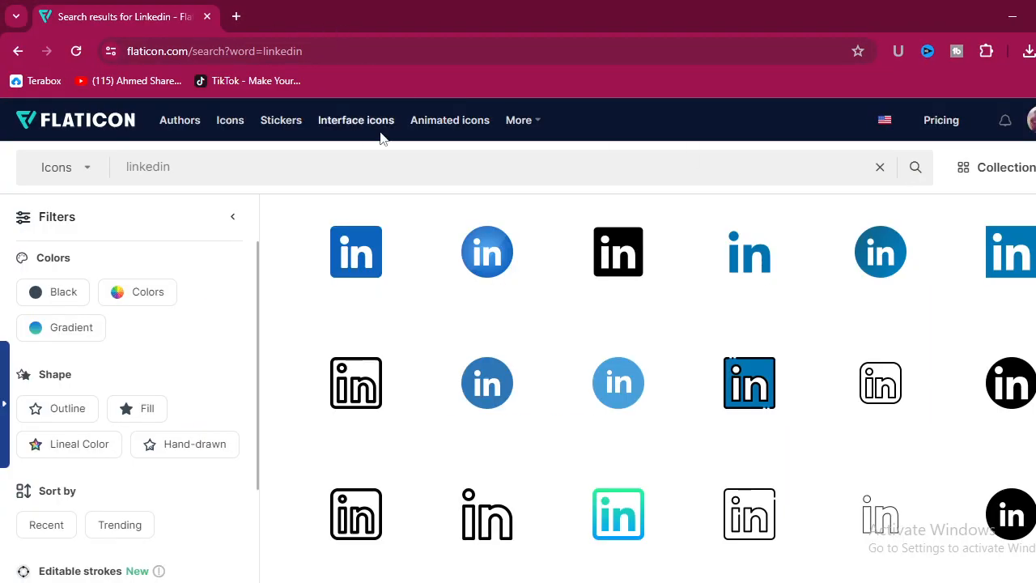
pyautogui.moveTo(216, 164); pyautogui.dragTo(123, 183)
pyautogui.write('photoshop')
pyautogui.press('Return')
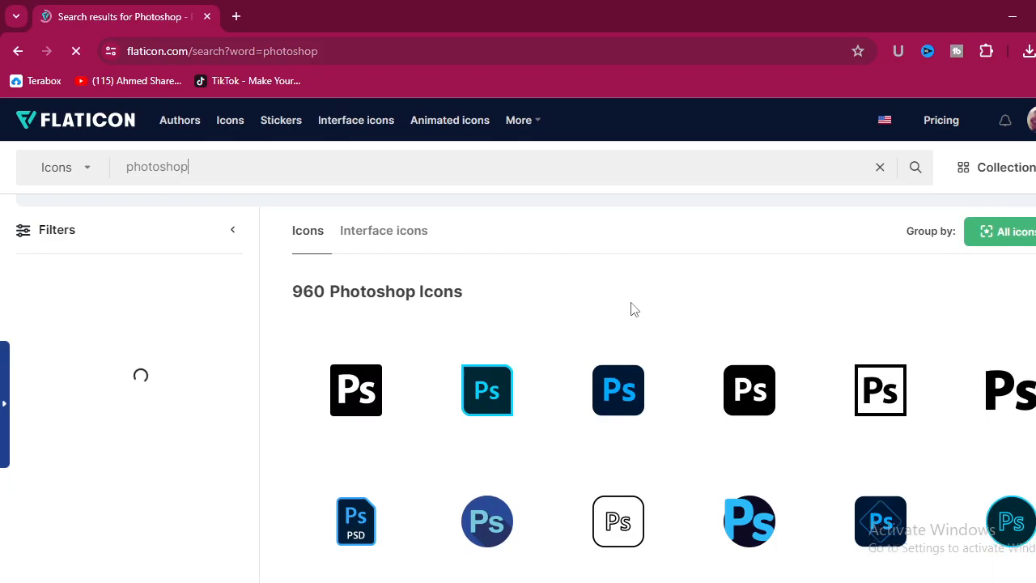
# Step: Download Freepik's dark rounded-square Photoshop icon with blue lettering using the free option
pyautogui.click(662, 332)
pyautogui.click(620, 427)
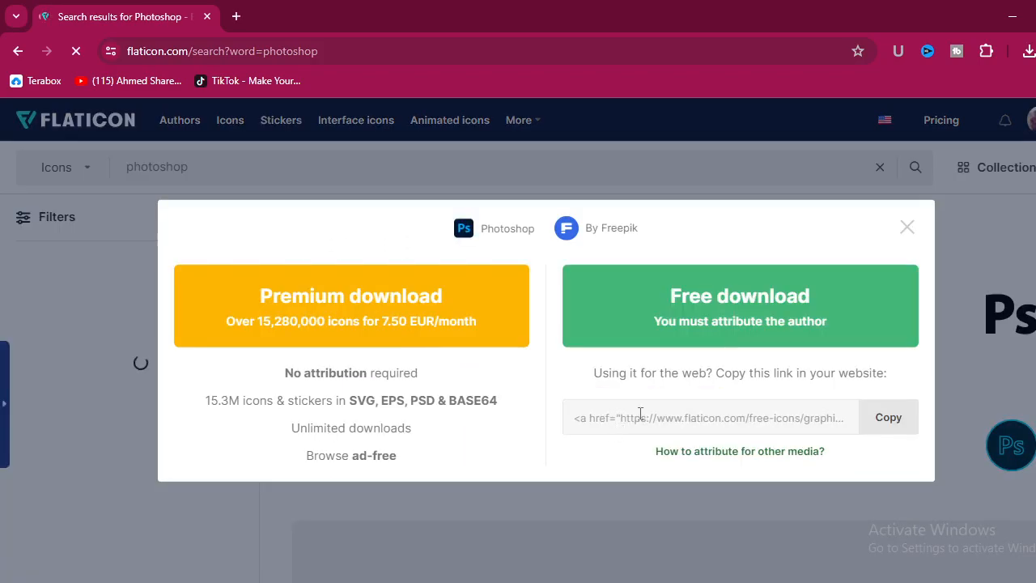
pyautogui.click(719, 314)
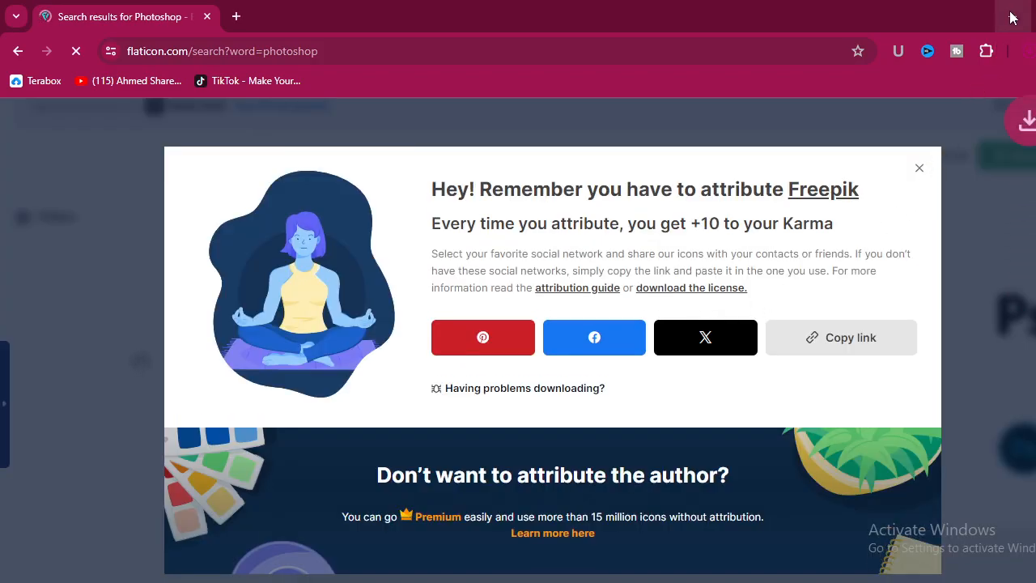
# Step: Switch back to Photoshop and place the downloaded photoshop icon, small and tilted, on the portrait card's lower edge
pyautogui.click(1011, 18)
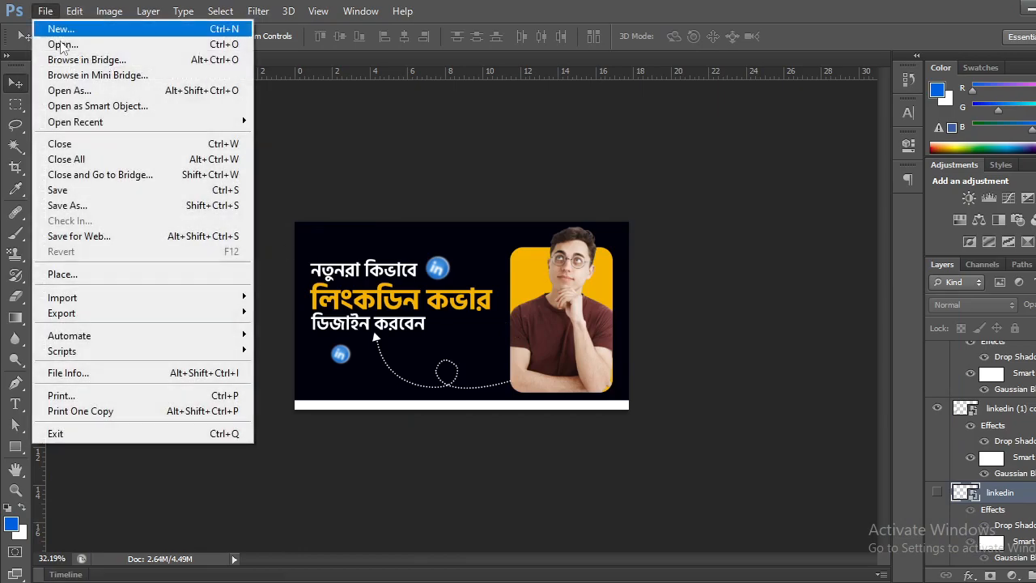
pyautogui.click(62, 274)
pyautogui.click(524, 508)
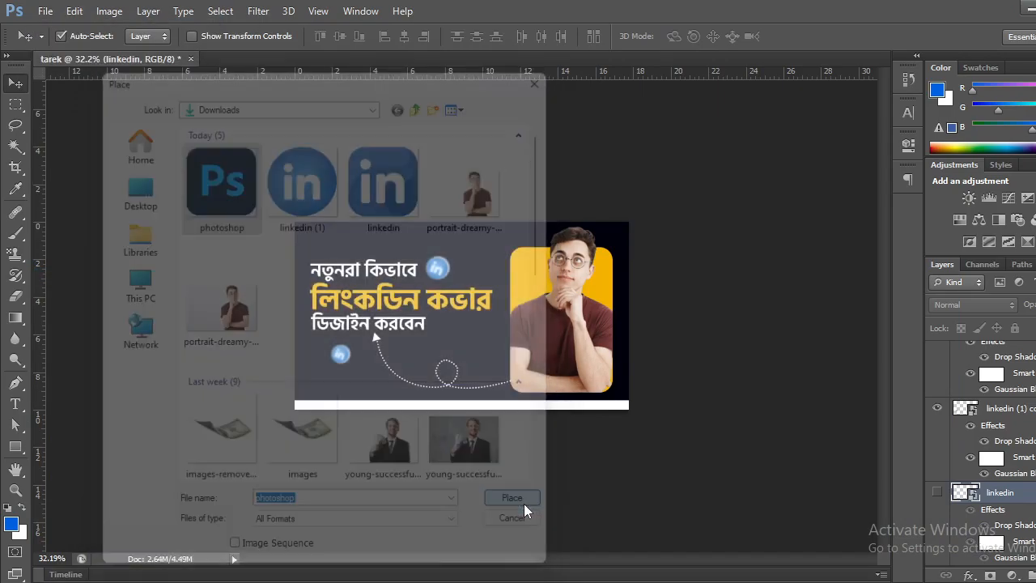
pyautogui.moveTo(510, 263); pyautogui.dragTo(597, 365)
pyautogui.click(815, 37)
pyautogui.hotkey('ctrl', 't')
pyautogui.click(813, 38)
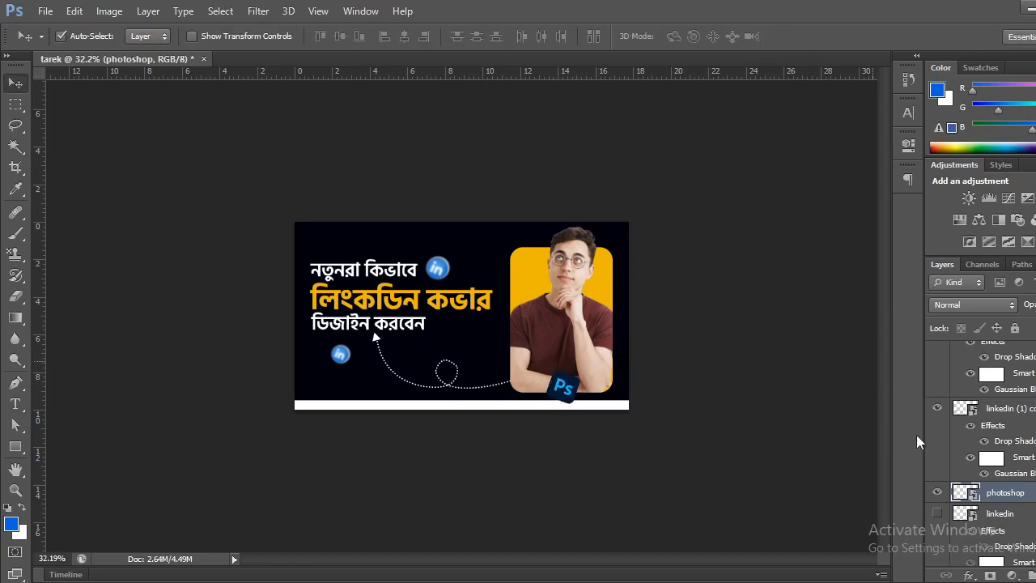
# Step: Add a drop shadow to the Photoshop icon layer and set the shadow's color to white (ffffff)
pyautogui.rightClick(1027, 497)
pyautogui.click(733, 75)
pyautogui.click(688, 363)
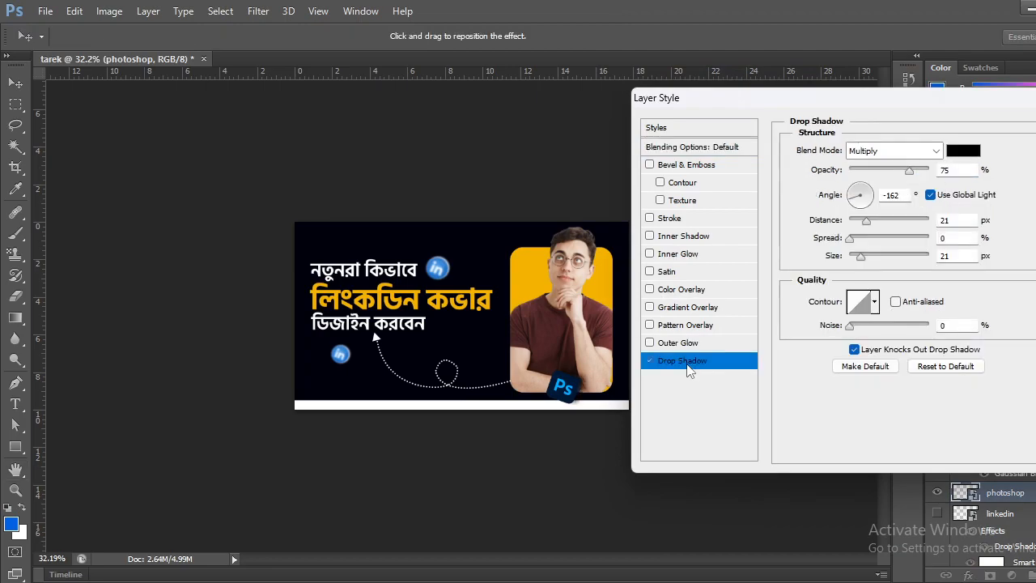
pyautogui.click(963, 151)
pyautogui.click(660, 152)
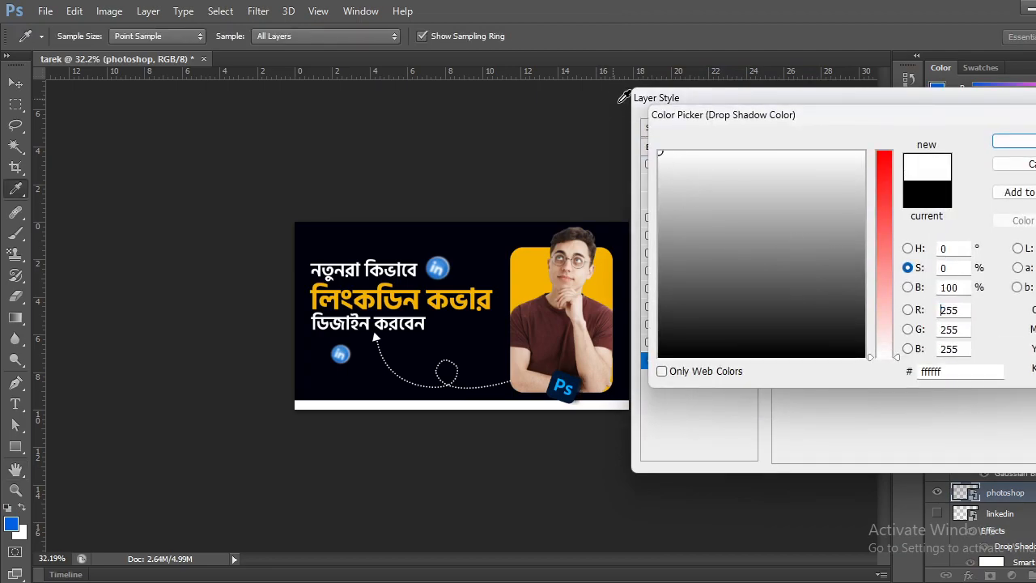
pyautogui.click(1015, 141)
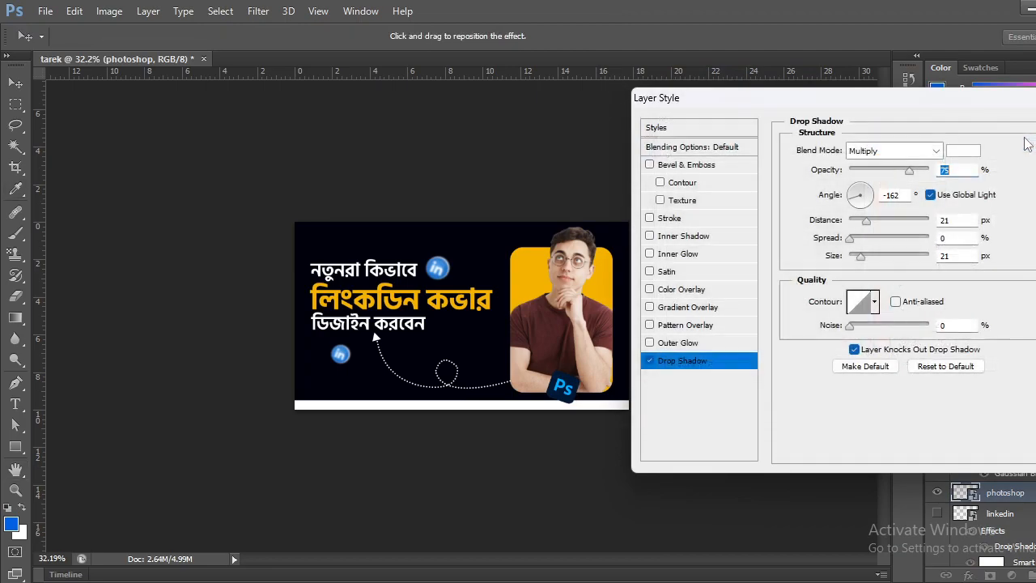
# Step: Set the icon's drop shadow to Normal blend mode, 100% opacity, 8 px distance and 0 px size
pyautogui.moveTo(906, 176); pyautogui.dragTo(948, 168)
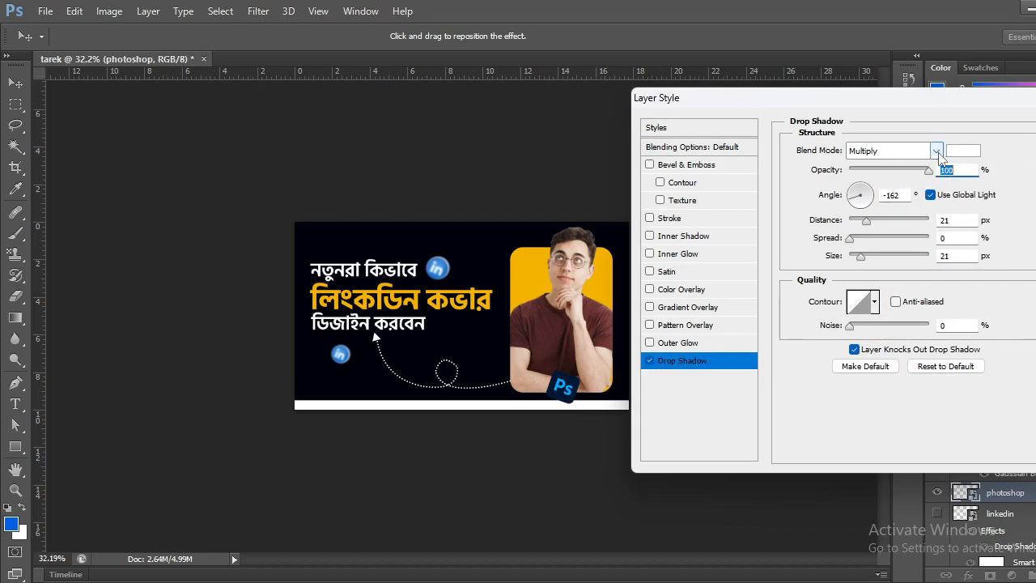
pyautogui.click(936, 151)
pyautogui.click(862, 168)
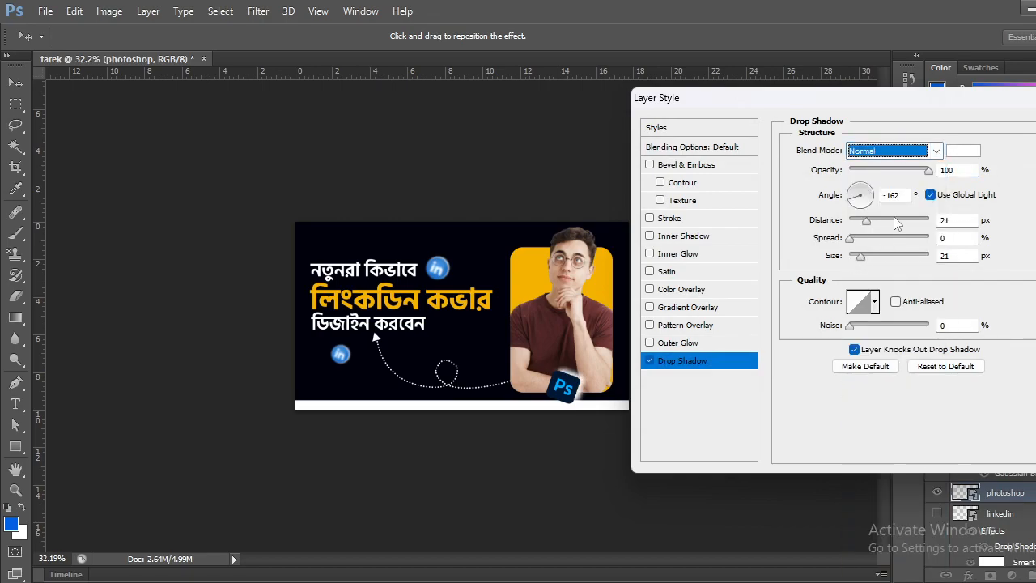
pyautogui.moveTo(866, 221); pyautogui.dragTo(849, 259)
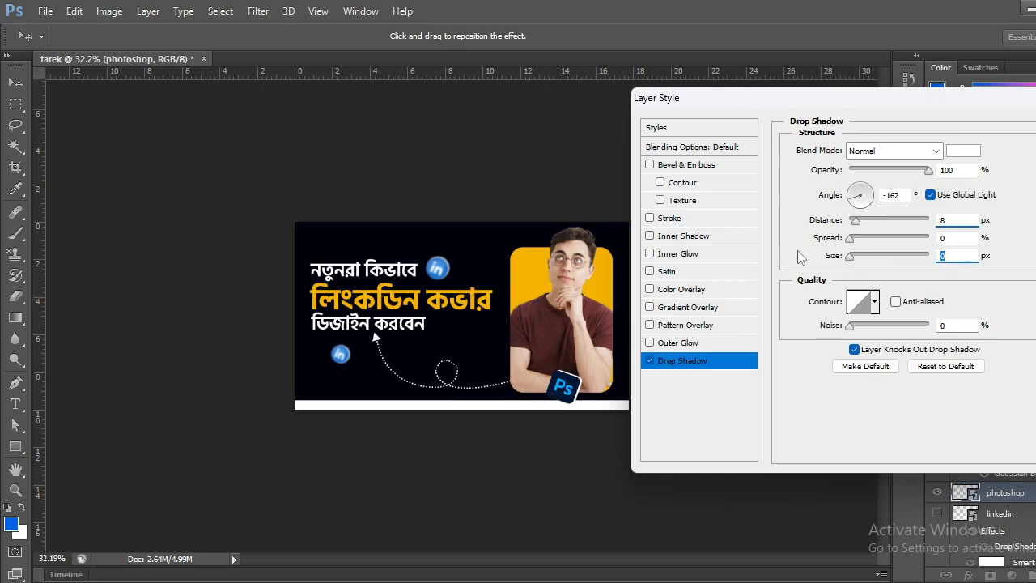
# Step: Recolor the Photoshop icon's drop shadow to f4b200, sampled from the yellow portrait card
pyautogui.click(963, 150)
pyautogui.click(553, 270)
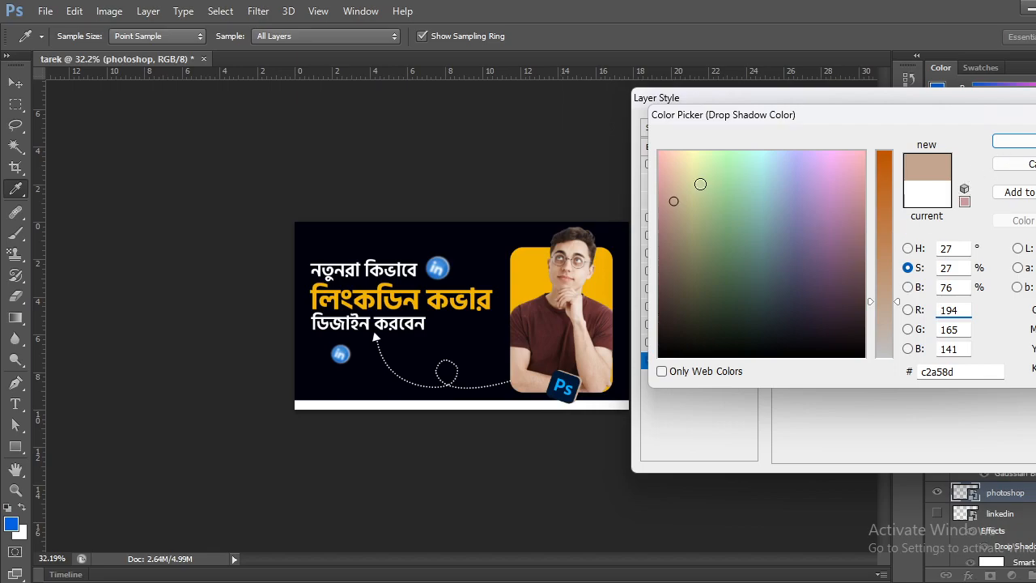
pyautogui.click(535, 266)
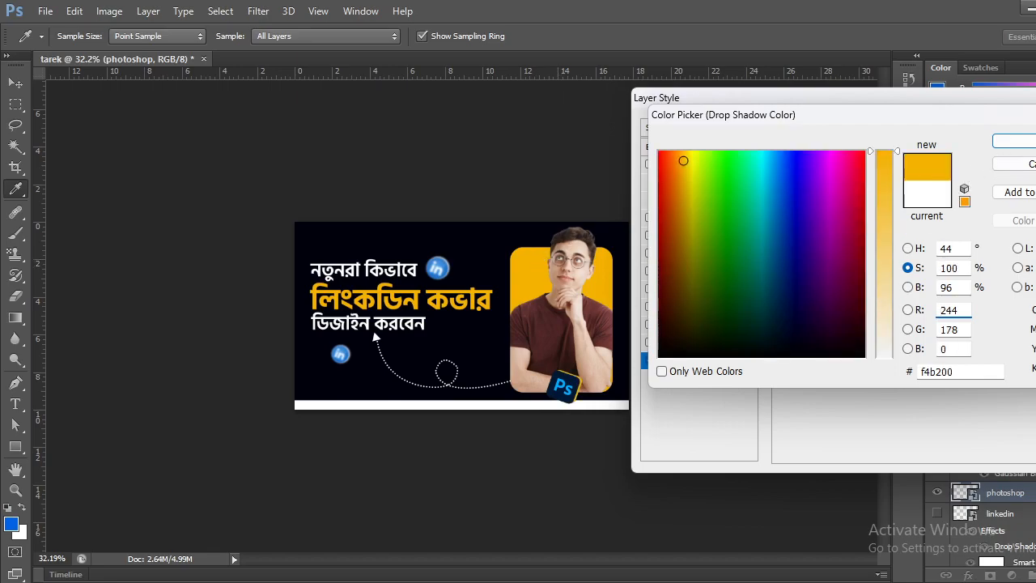
pyautogui.click(1015, 141)
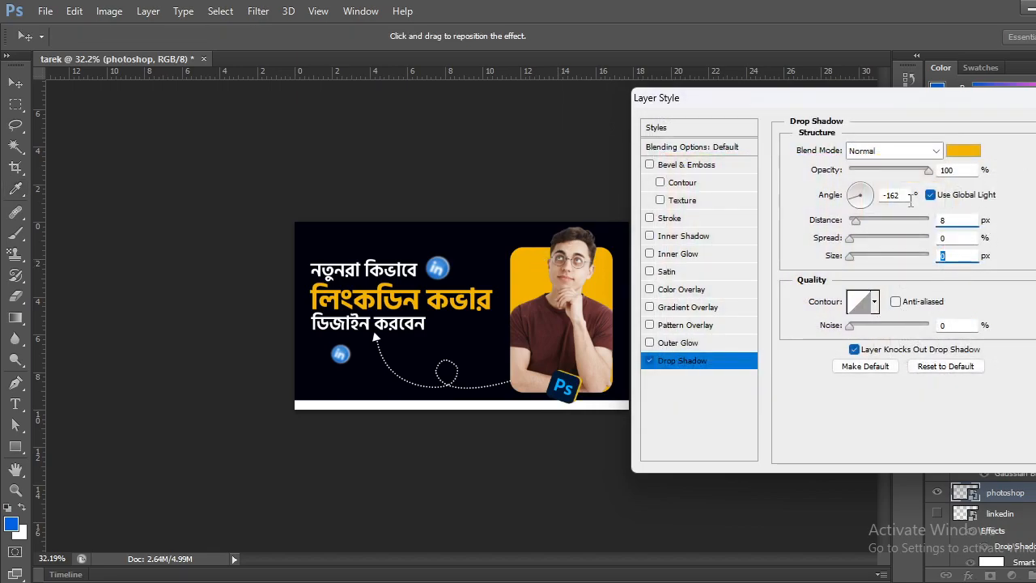
# Step: Set the drop shadow's angle to about 130° and apply the layer style to the Photoshop icon
pyautogui.click(857, 226)
pyautogui.click(856, 194)
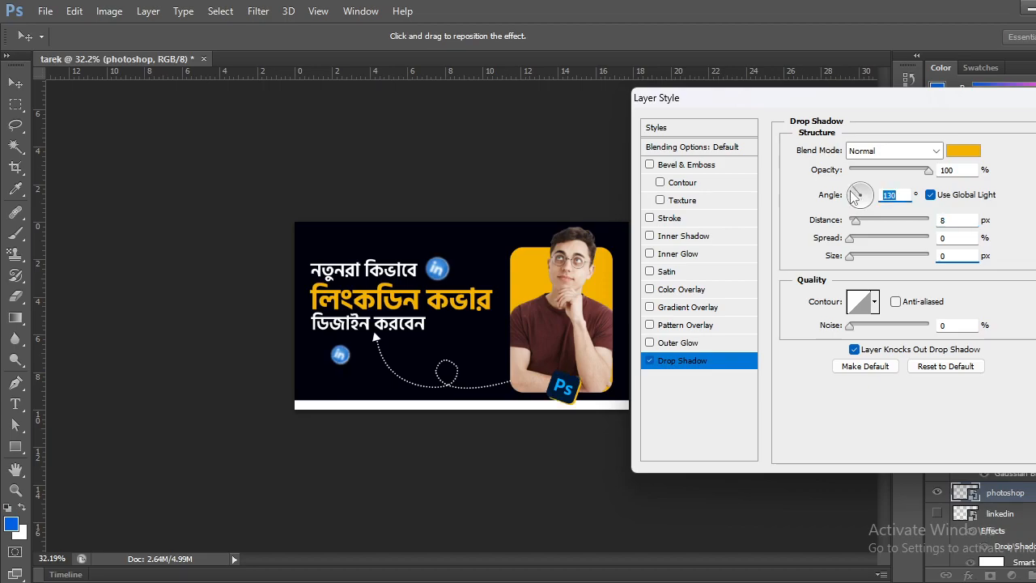
pyautogui.click(854, 189)
pyautogui.press('Return')
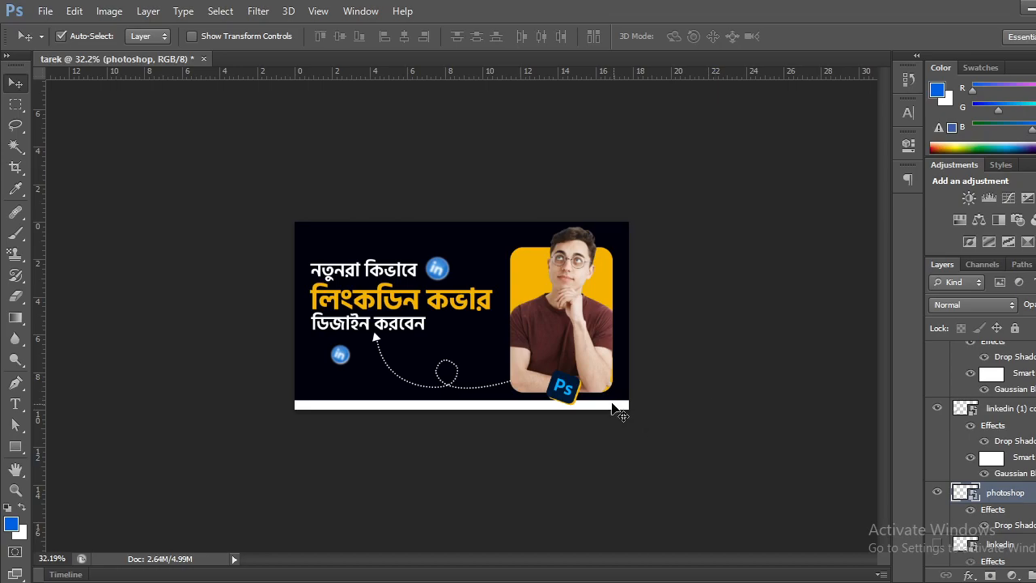
# Step: Apply a Gaussian Blur with a 3.0 pixel radius to the Photoshop icon layer
pyautogui.rightClick(1006, 499)
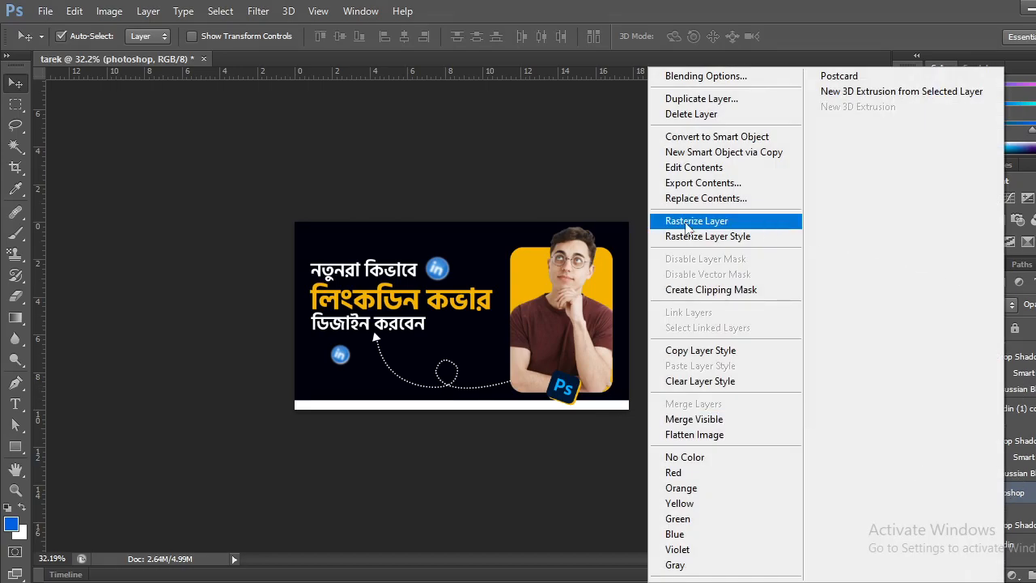
pyautogui.click(592, 162)
pyautogui.click(258, 11)
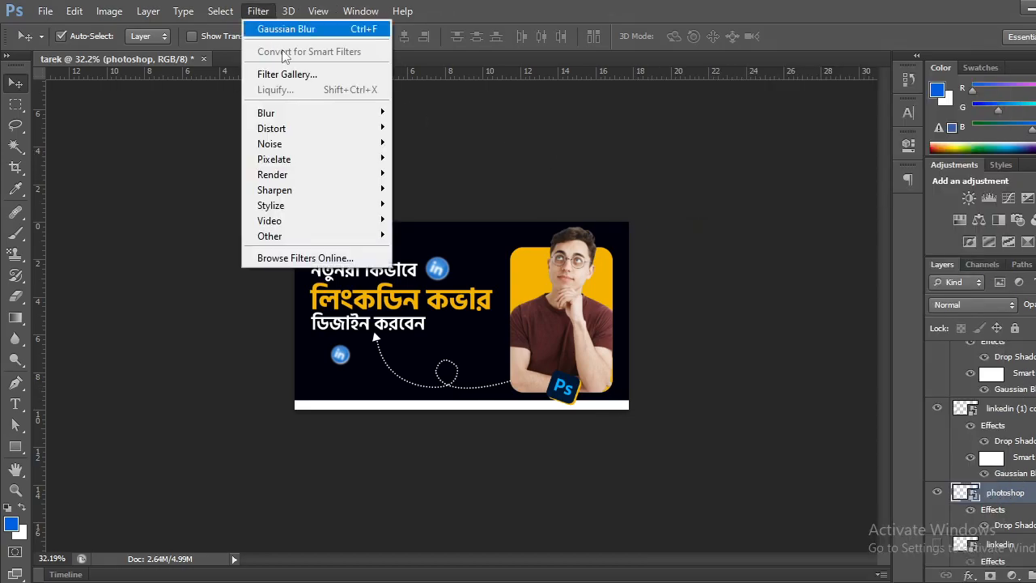
pyautogui.moveTo(283, 119)
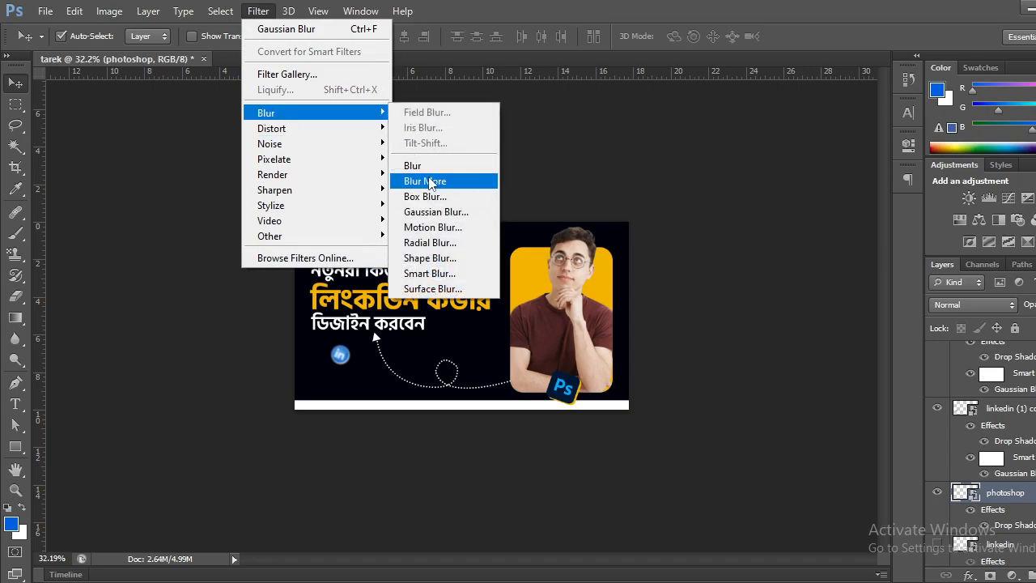
pyautogui.click(426, 212)
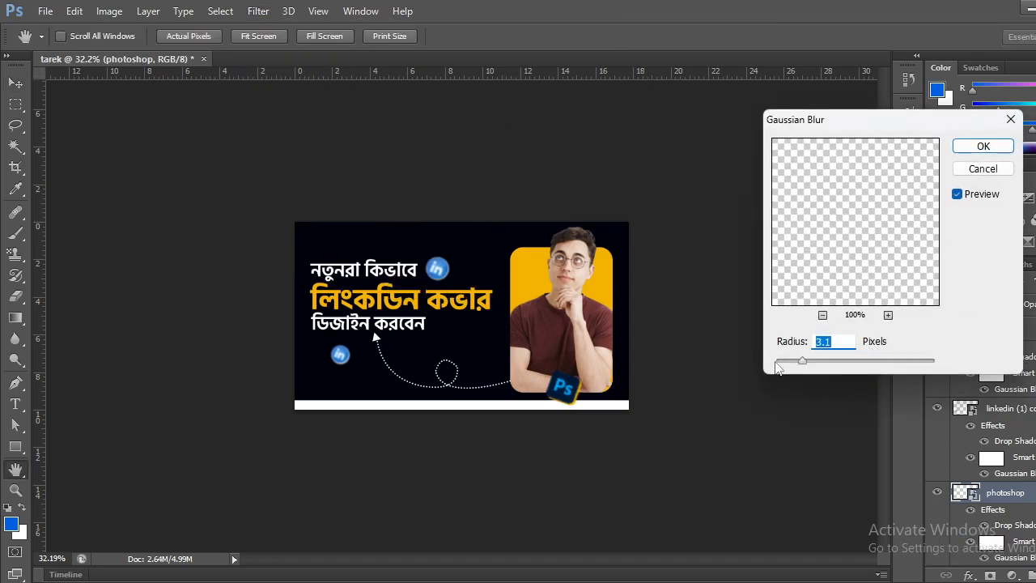
pyautogui.moveTo(793, 362); pyautogui.dragTo(802, 362)
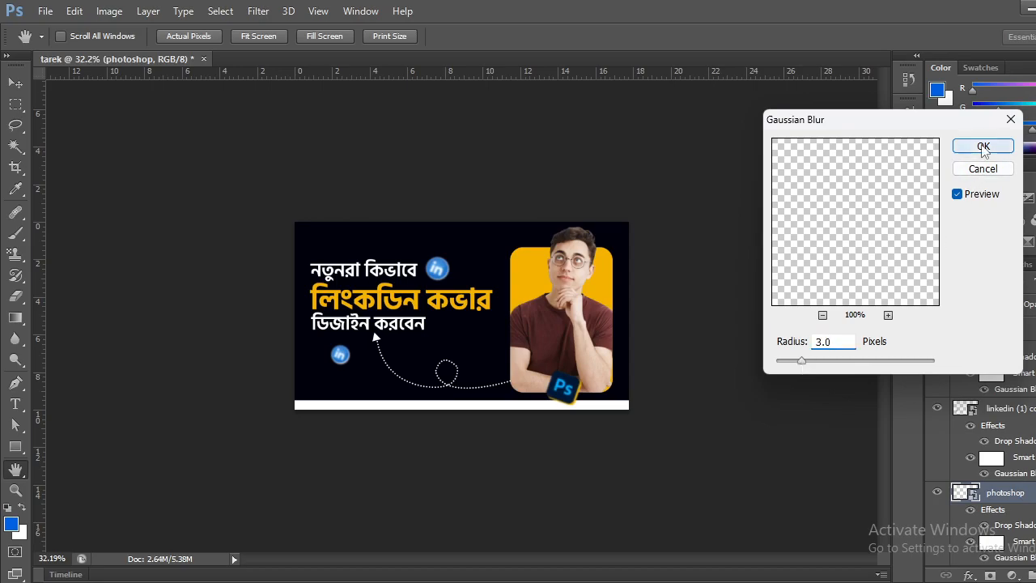
pyautogui.click(983, 147)
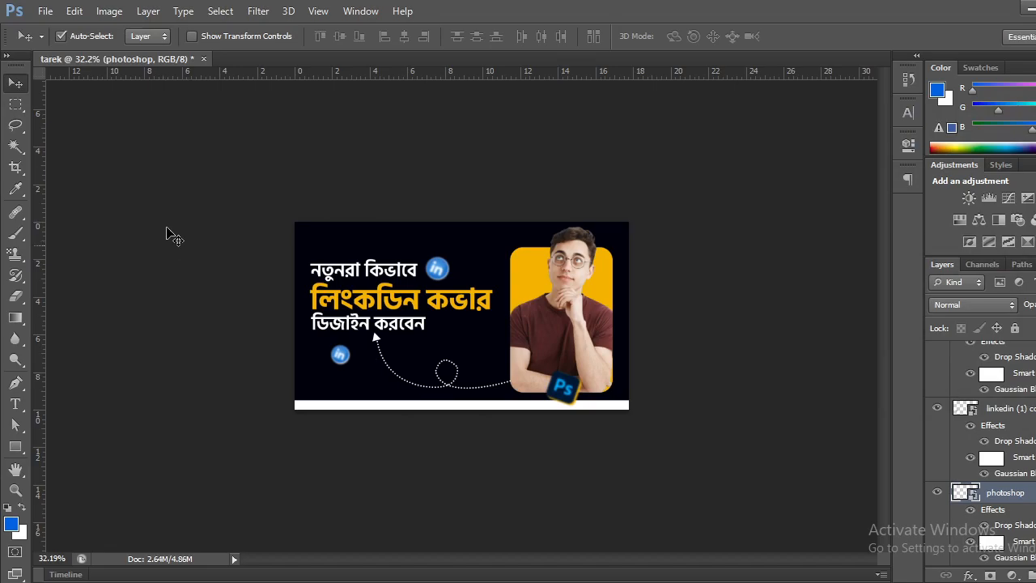
pyautogui.click(42, 11)
pyautogui.click(62, 274)
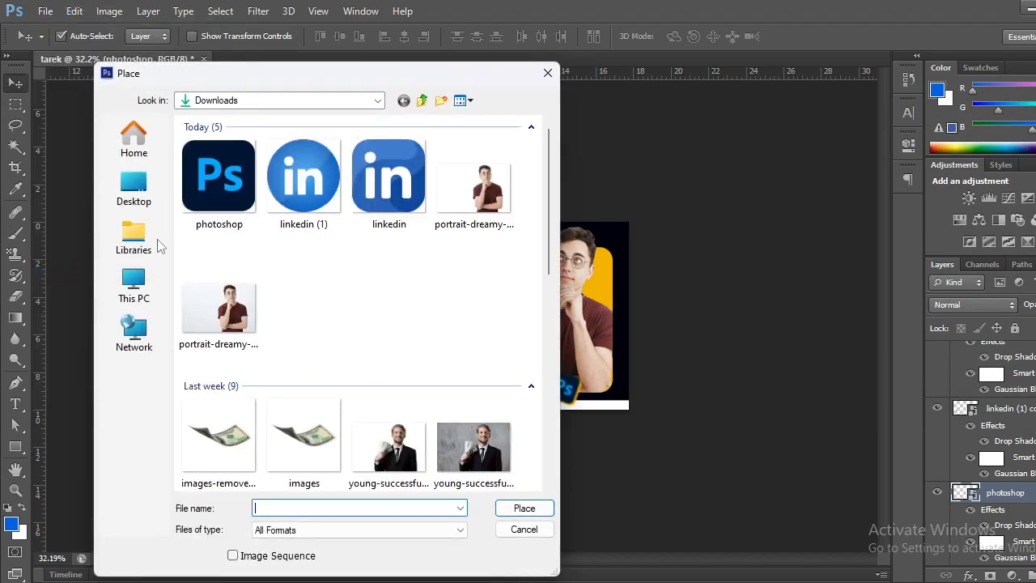
pyautogui.press('Escape')
# Step: Save the design in the Downloads folder as a JPEG copy named "linkedin cover" at maximum quality 12
pyautogui.click(42, 12)
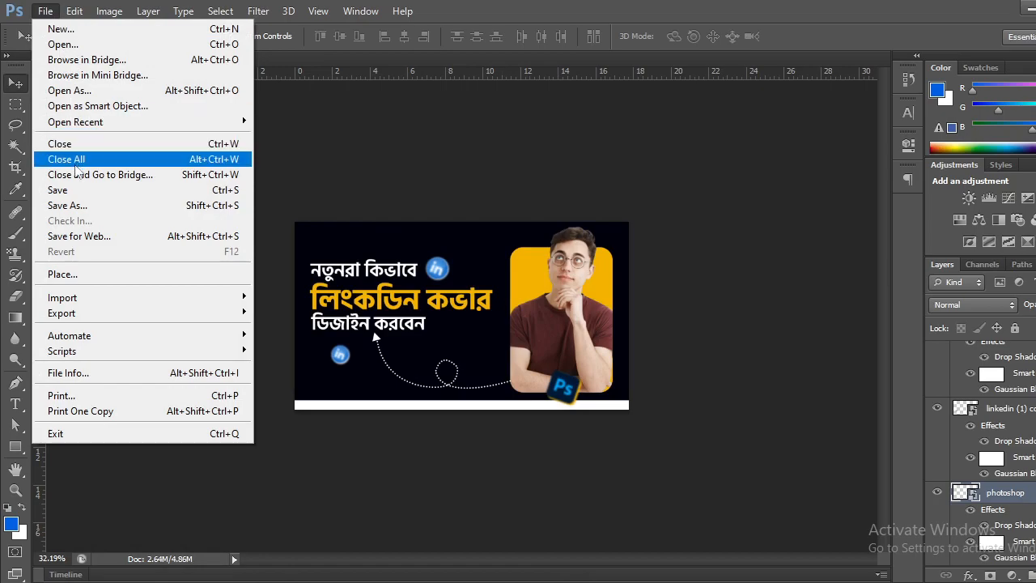
pyautogui.click(70, 205)
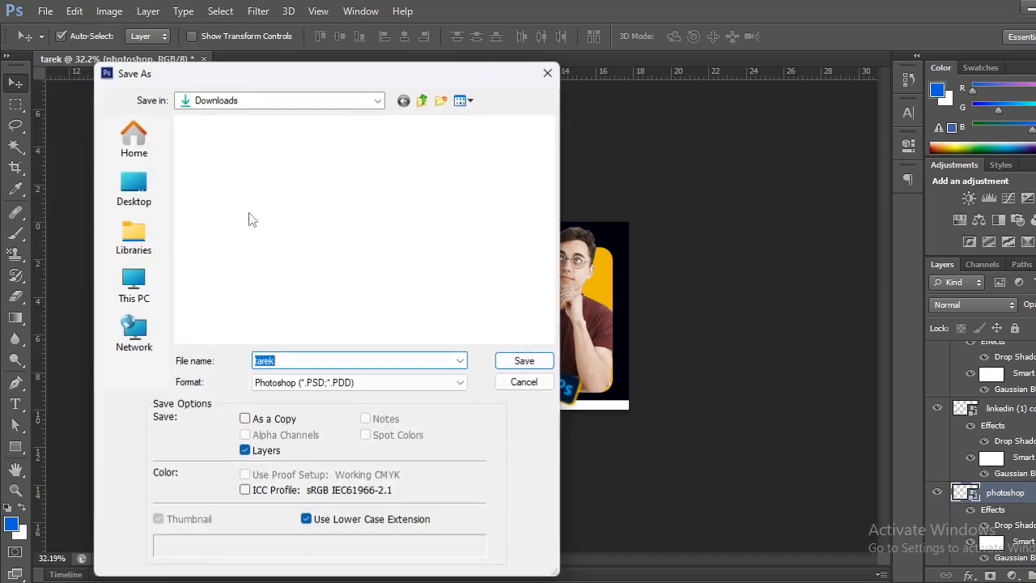
pyautogui.click(288, 382)
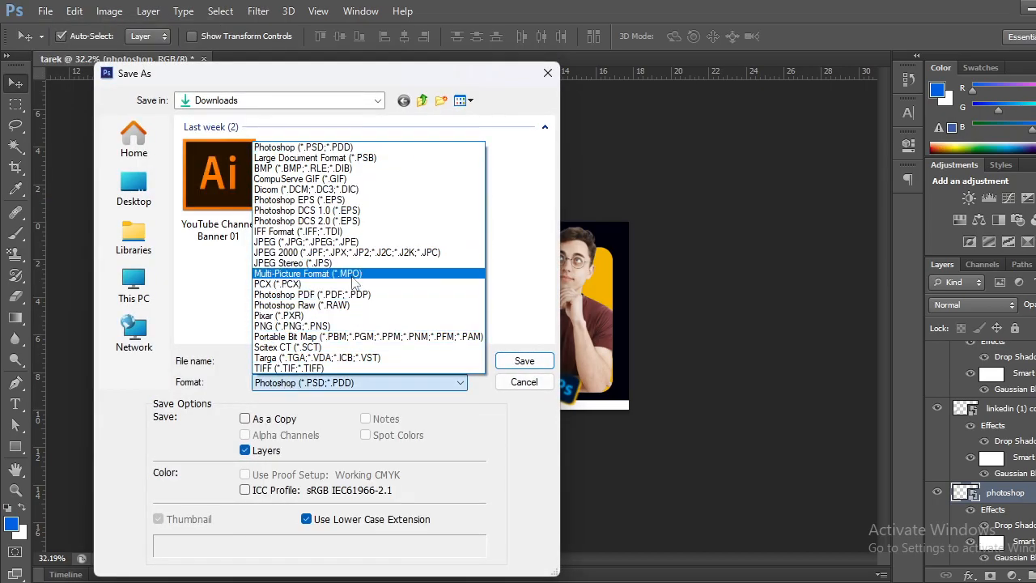
pyautogui.click(311, 241)
pyautogui.click(296, 361)
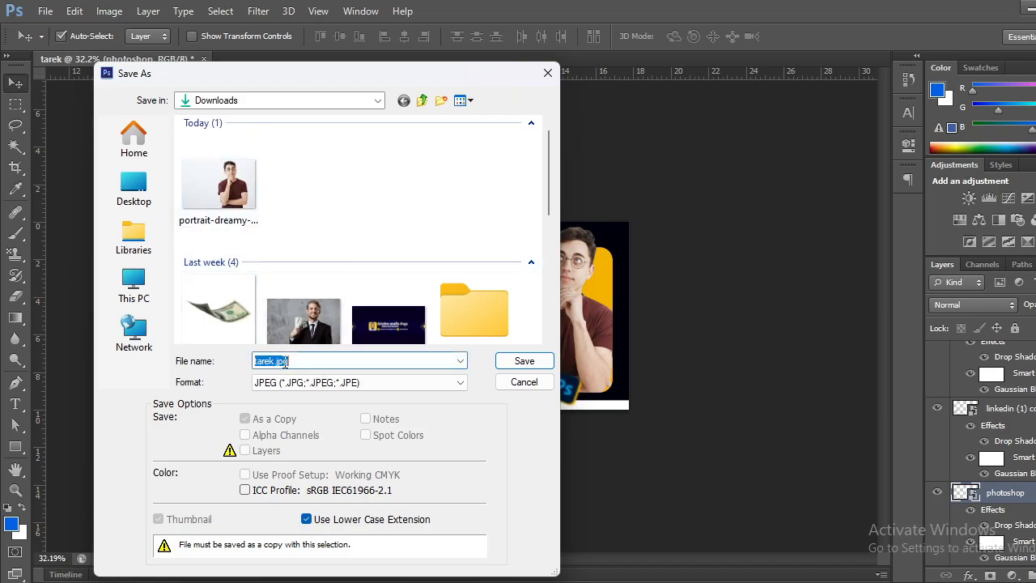
pyautogui.write('linke')
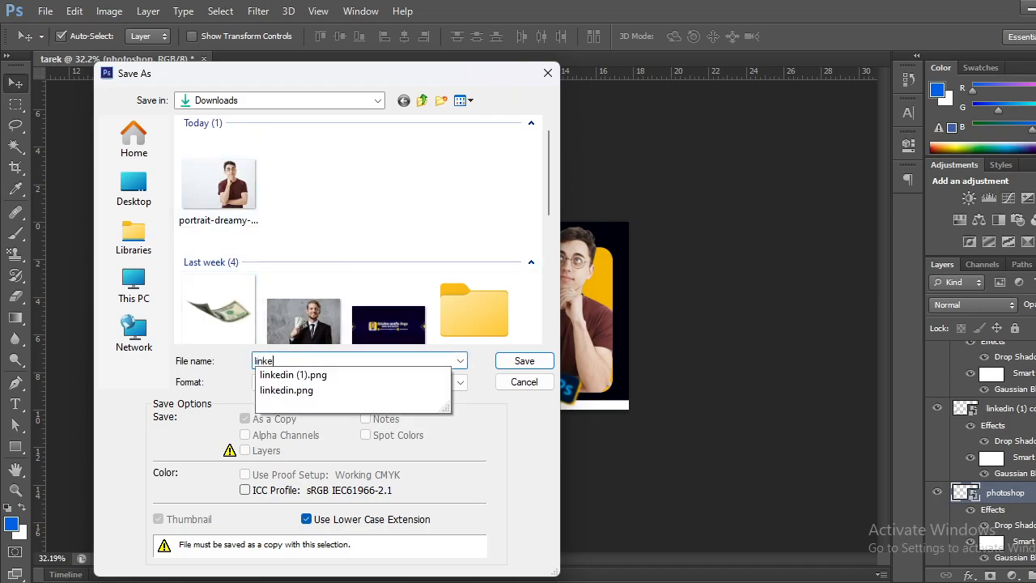
pyautogui.write('din co')
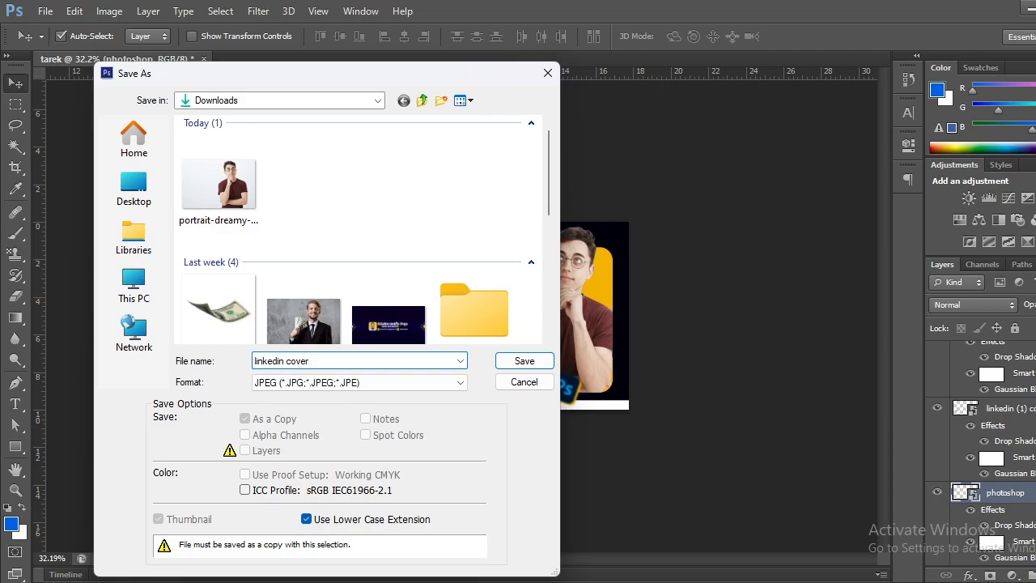
pyautogui.write('ver')
pyautogui.press('Return')
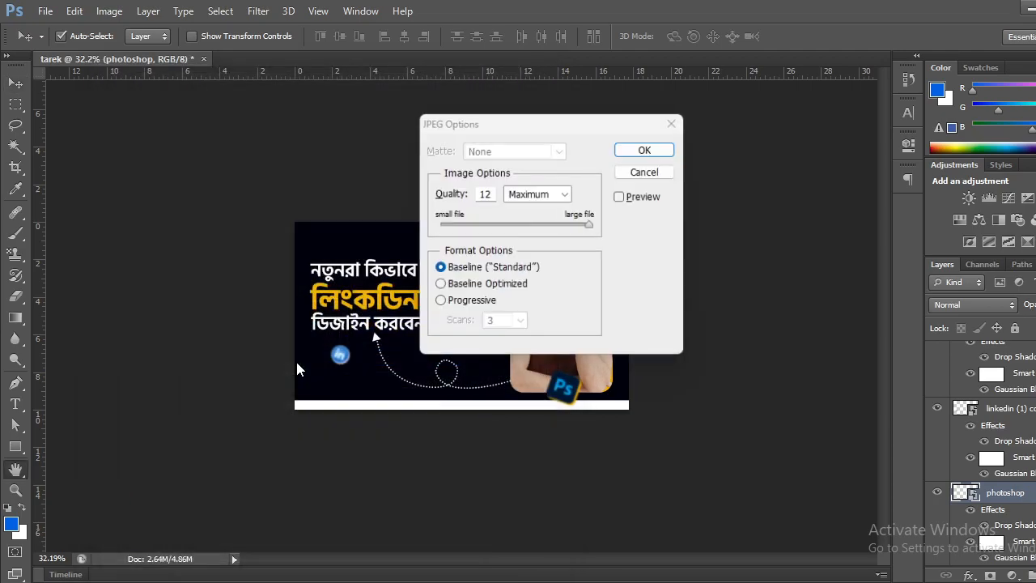
pyautogui.press('Return')
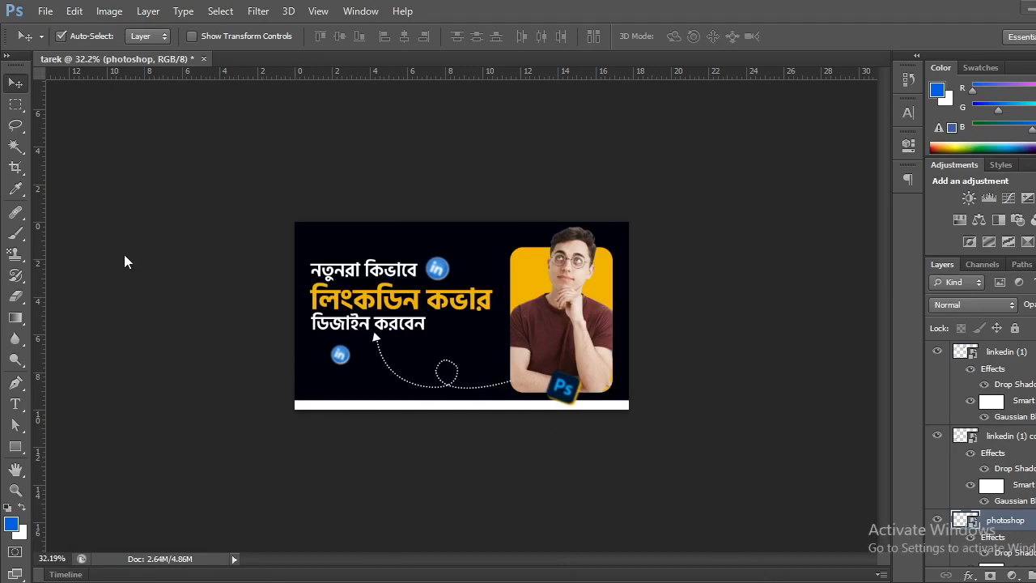
# Step: View the exported "linkedin cover" image from the Downloads folder at large size, then close the viewer and folder
pyautogui.press('super+e')
pyautogui.click(60, 259)
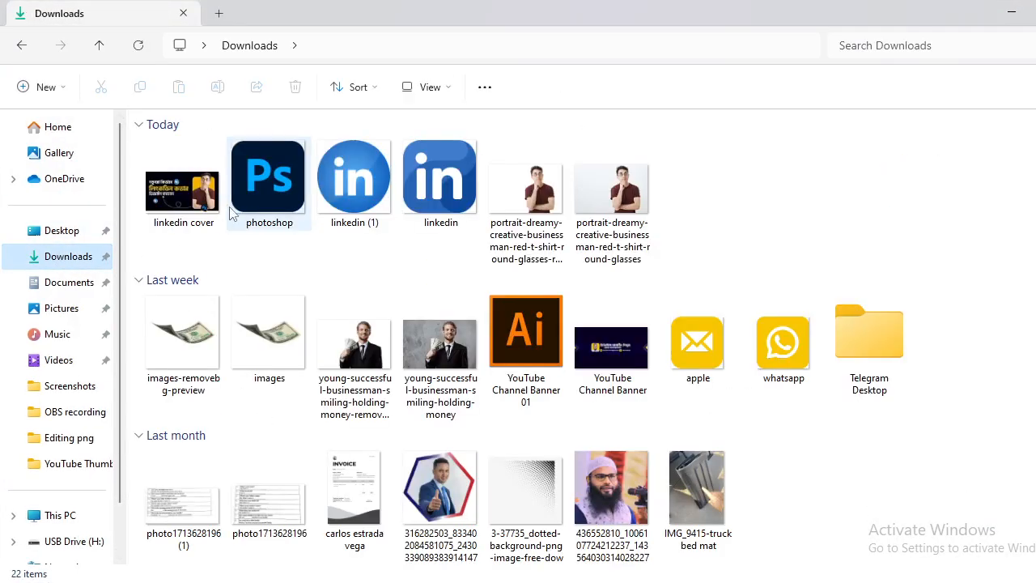
pyautogui.doubleClick(191, 191)
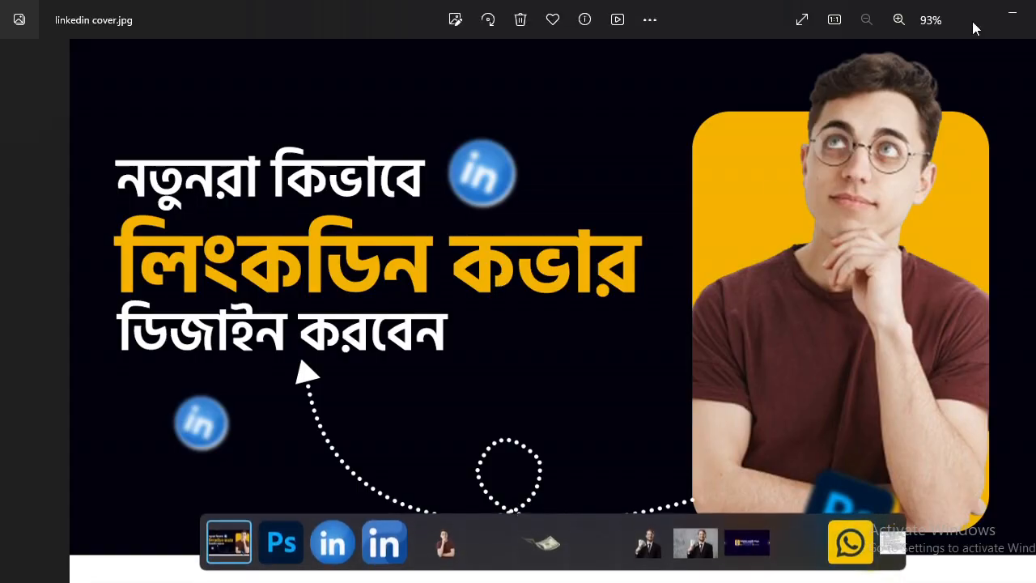
pyautogui.click(1027, 8)
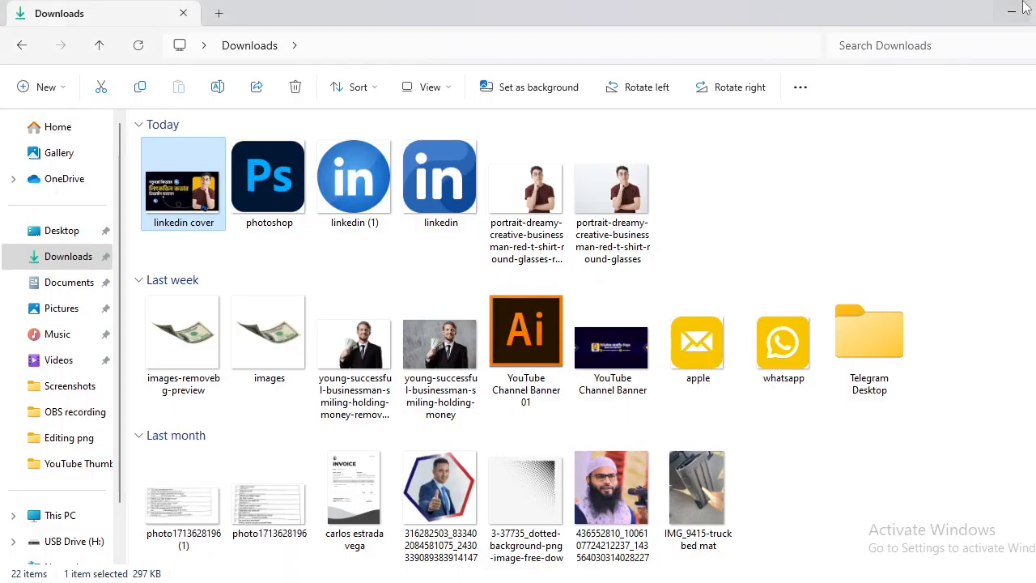
pyautogui.click(1027, 8)
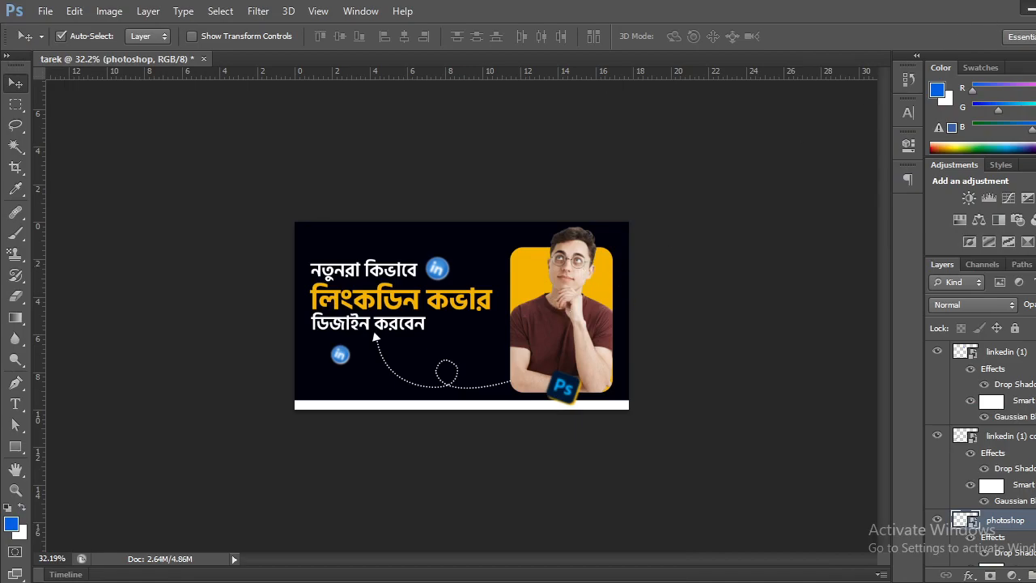
pyautogui.click(727, 582)
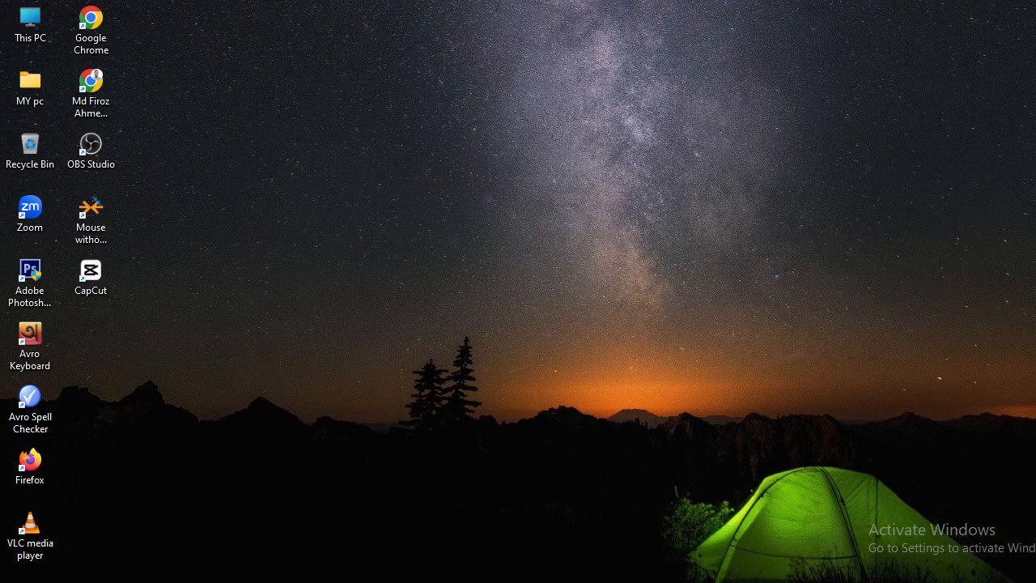
pyautogui.click(726, 582)
pyautogui.scroll(-3, 412, 447)
pyautogui.scroll(3, 413, 447)
pyautogui.click(19, 51)
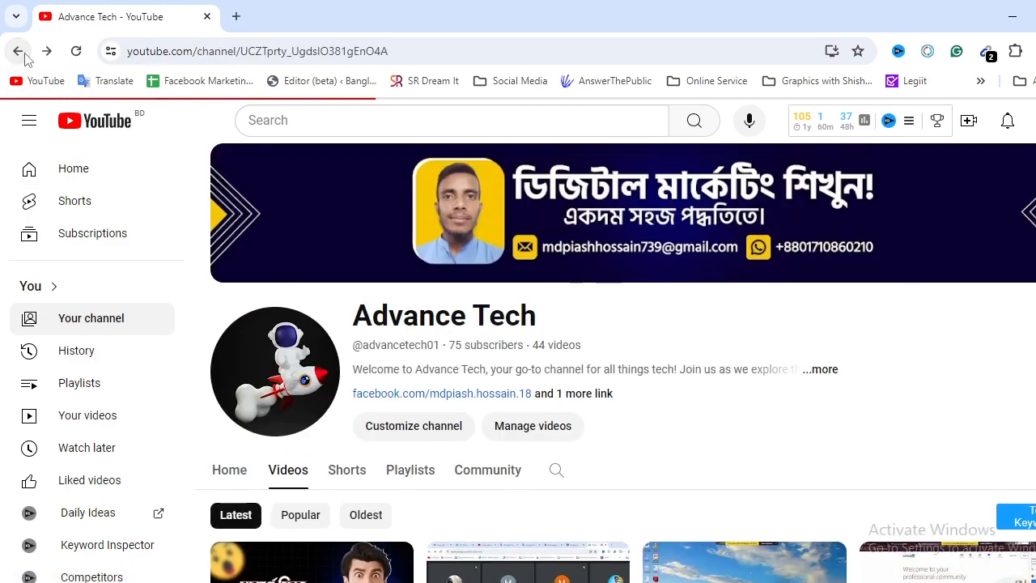
pyautogui.click(19, 52)
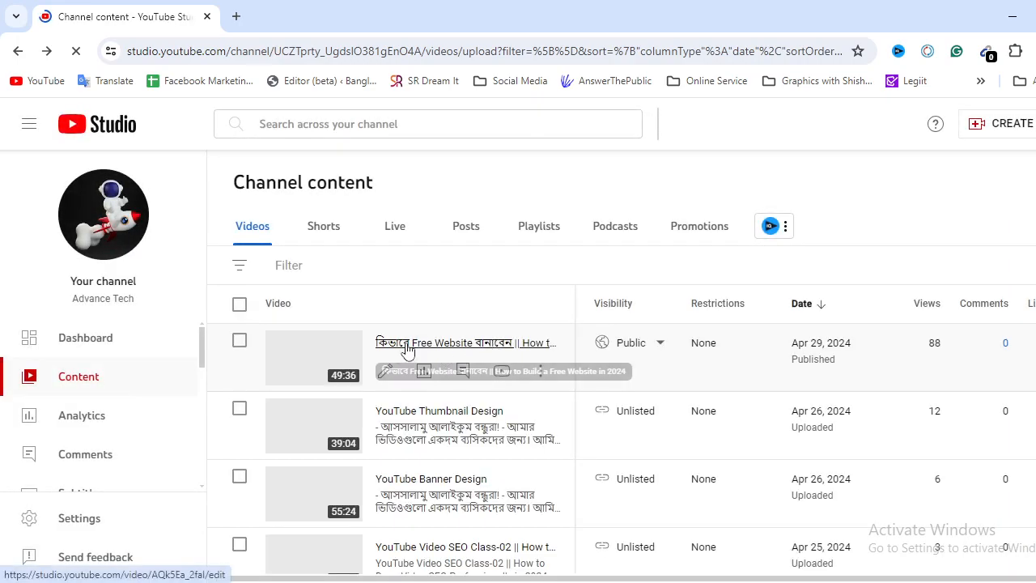
pyautogui.scroll(-2, 441, 449)
pyautogui.scroll(-1, 442, 453)
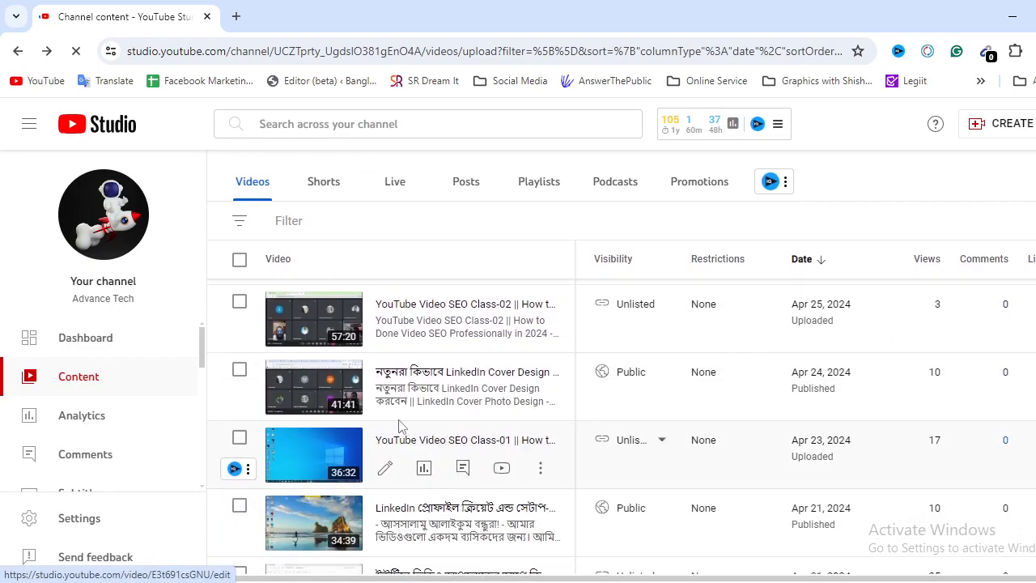
pyautogui.click(385, 402)
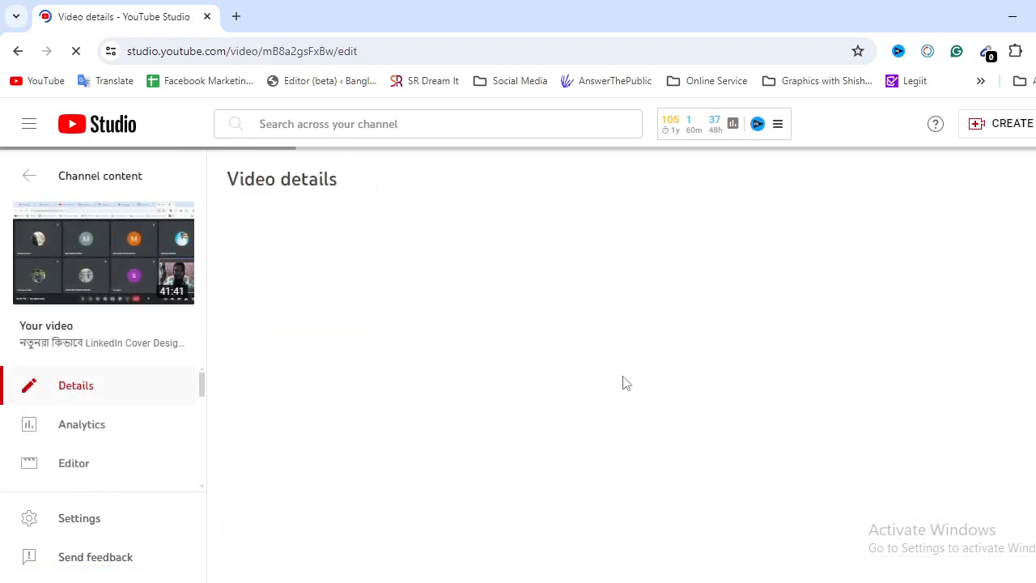
# Step: Upload "linkedin cover" from the Downloads folder as the video's thumbnail and save the video details
pyautogui.scroll(-10, 391, 359)
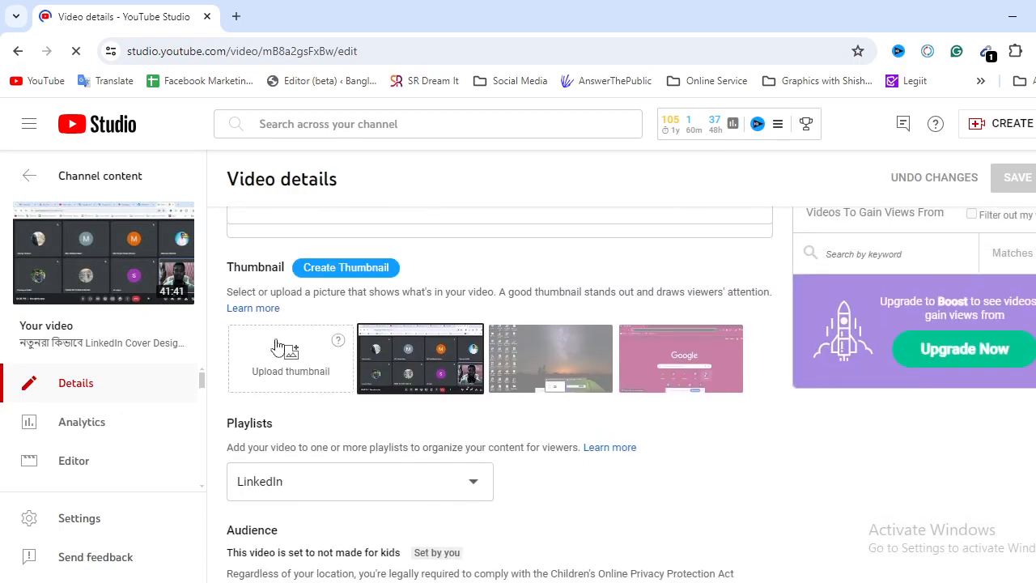
pyautogui.click(277, 347)
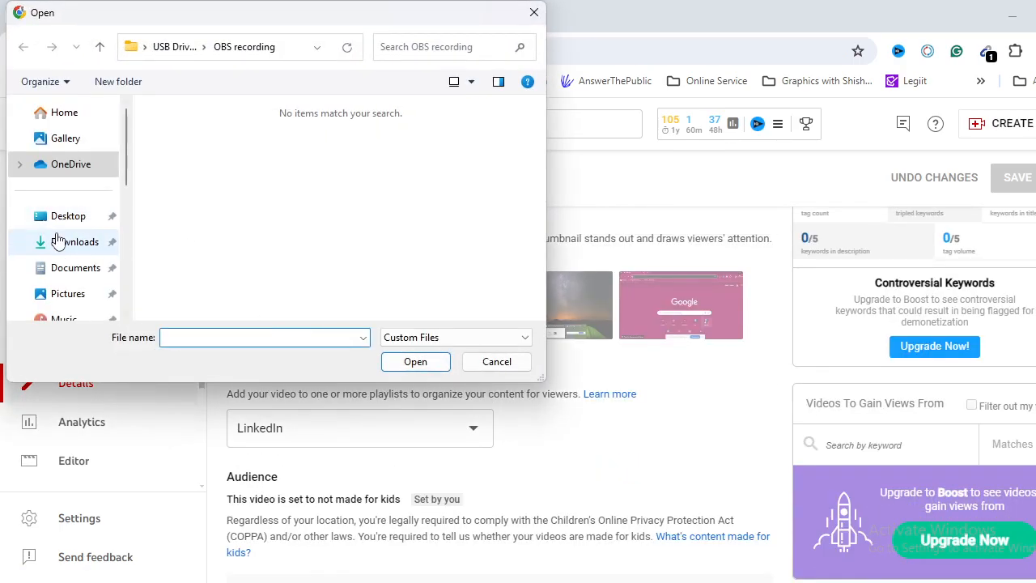
pyautogui.click(72, 241)
pyautogui.click(187, 174)
pyautogui.click(405, 363)
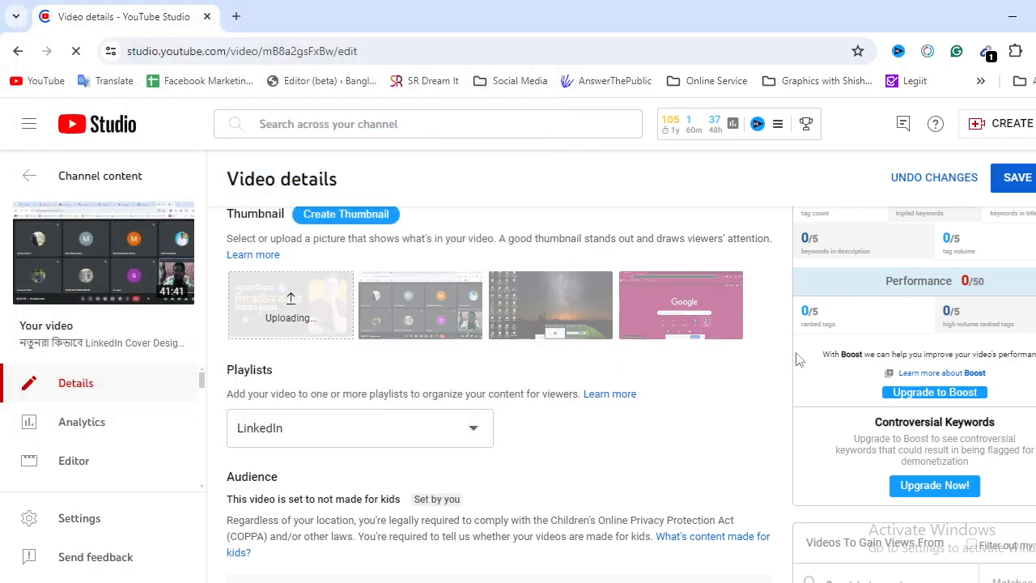
pyautogui.scroll(3, 784, 358)
pyautogui.click(1018, 177)
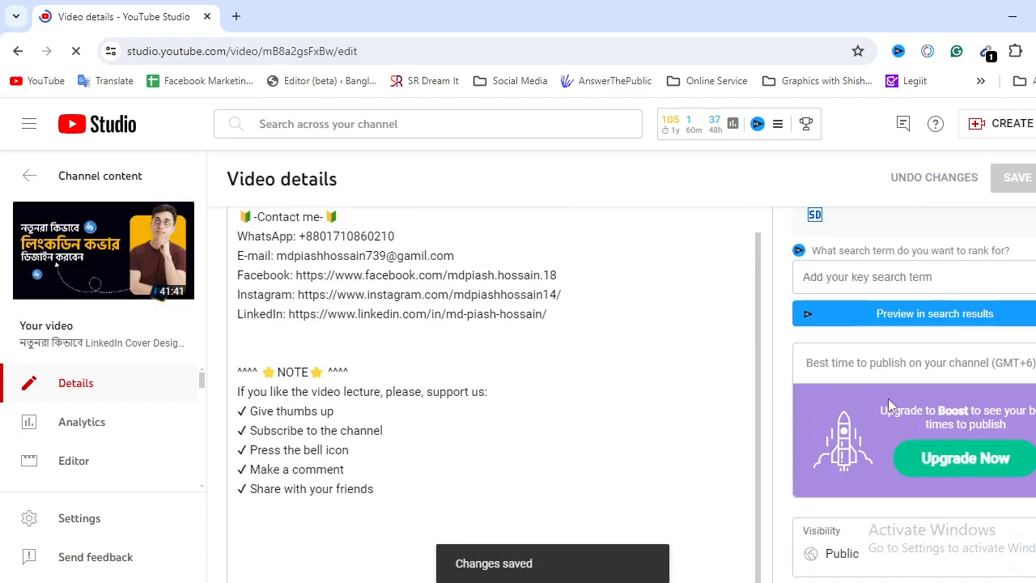
pyautogui.scroll(4, 888, 398)
pyautogui.click(754, 582)
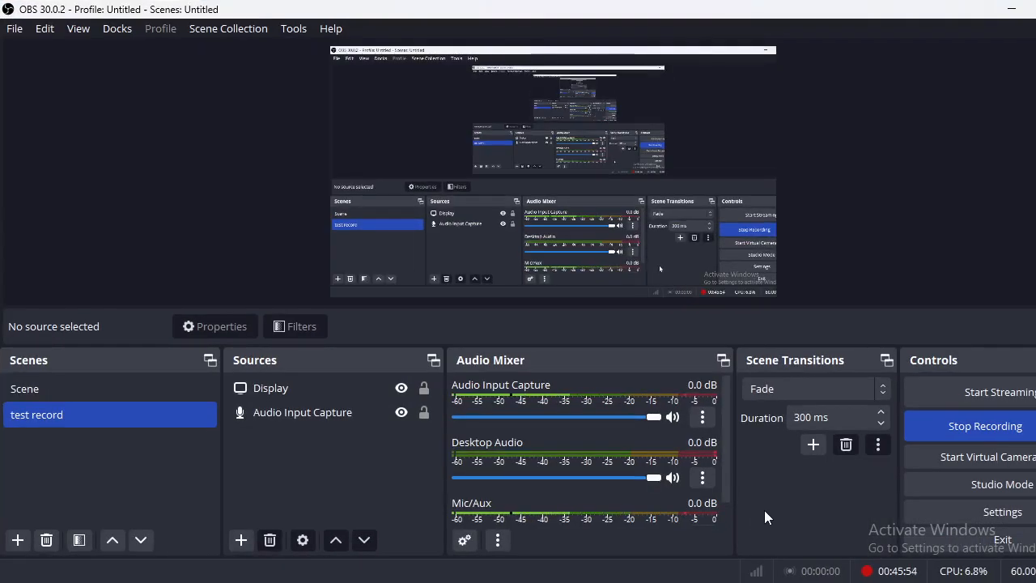